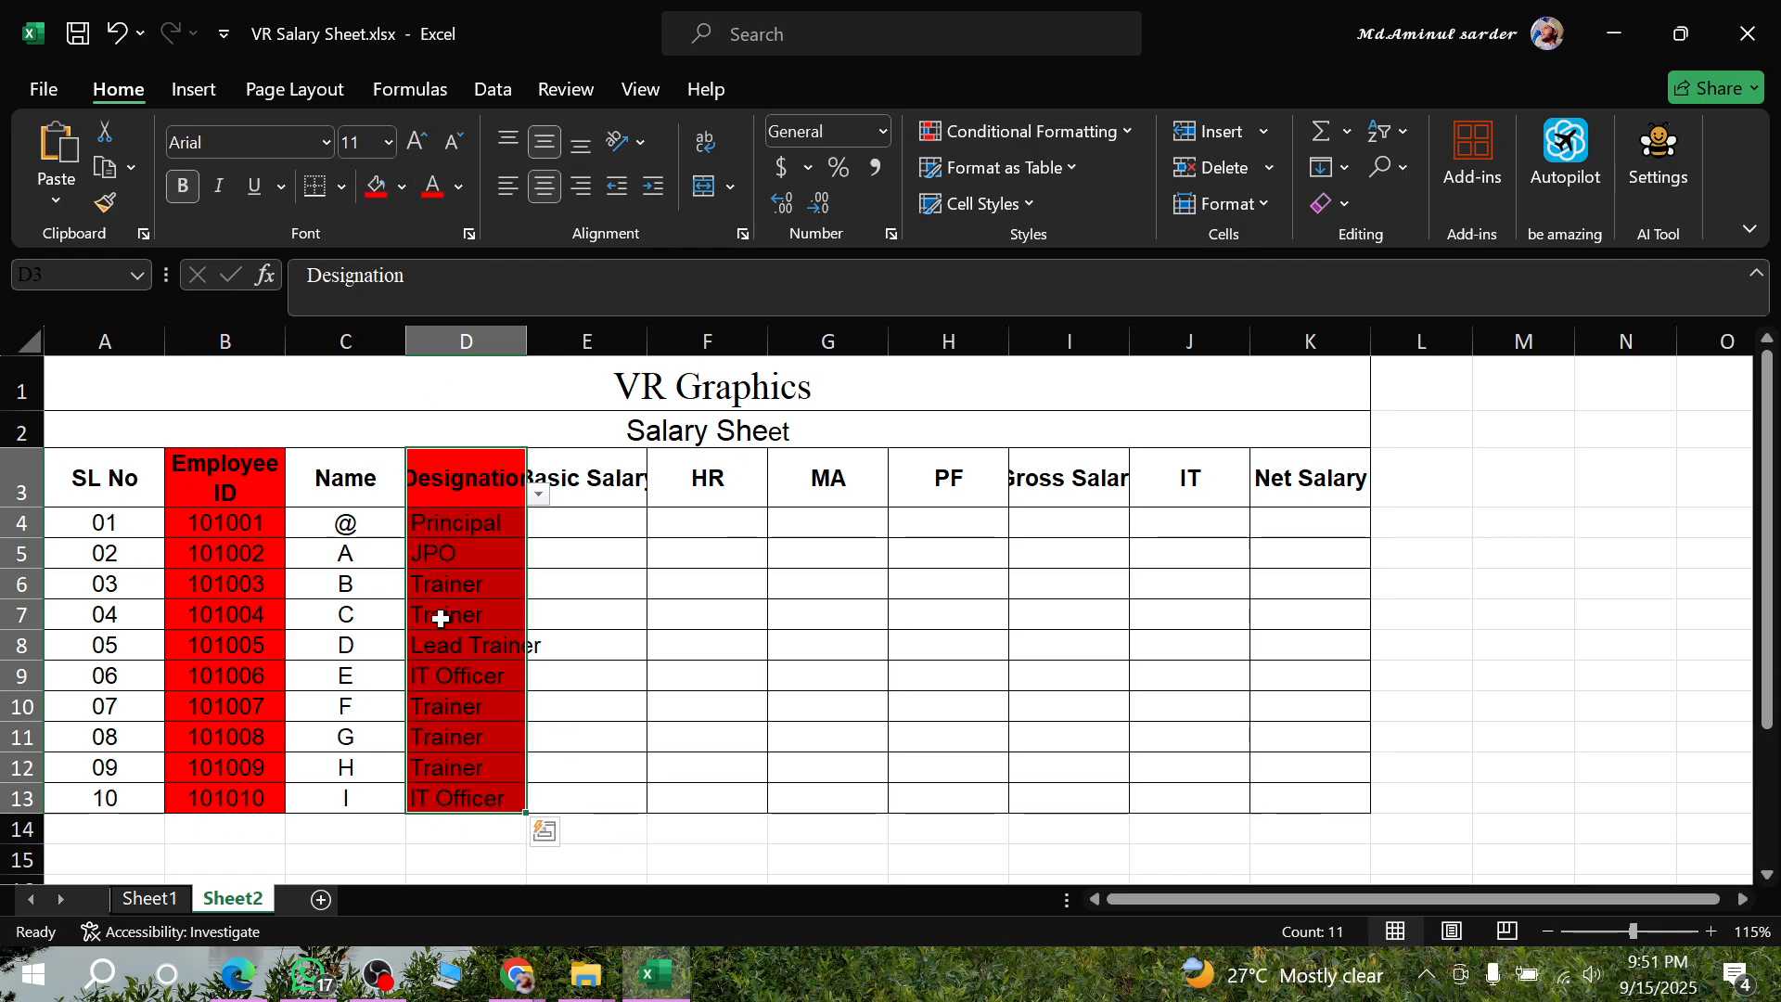
- Split the "Basic Salary" header in E3 onto two lines, with "Salary" below "Basic"
{"action": "left_click", "coordinate": [590, 464]}
{"action": "double_click", "coordinate": [574, 483]}
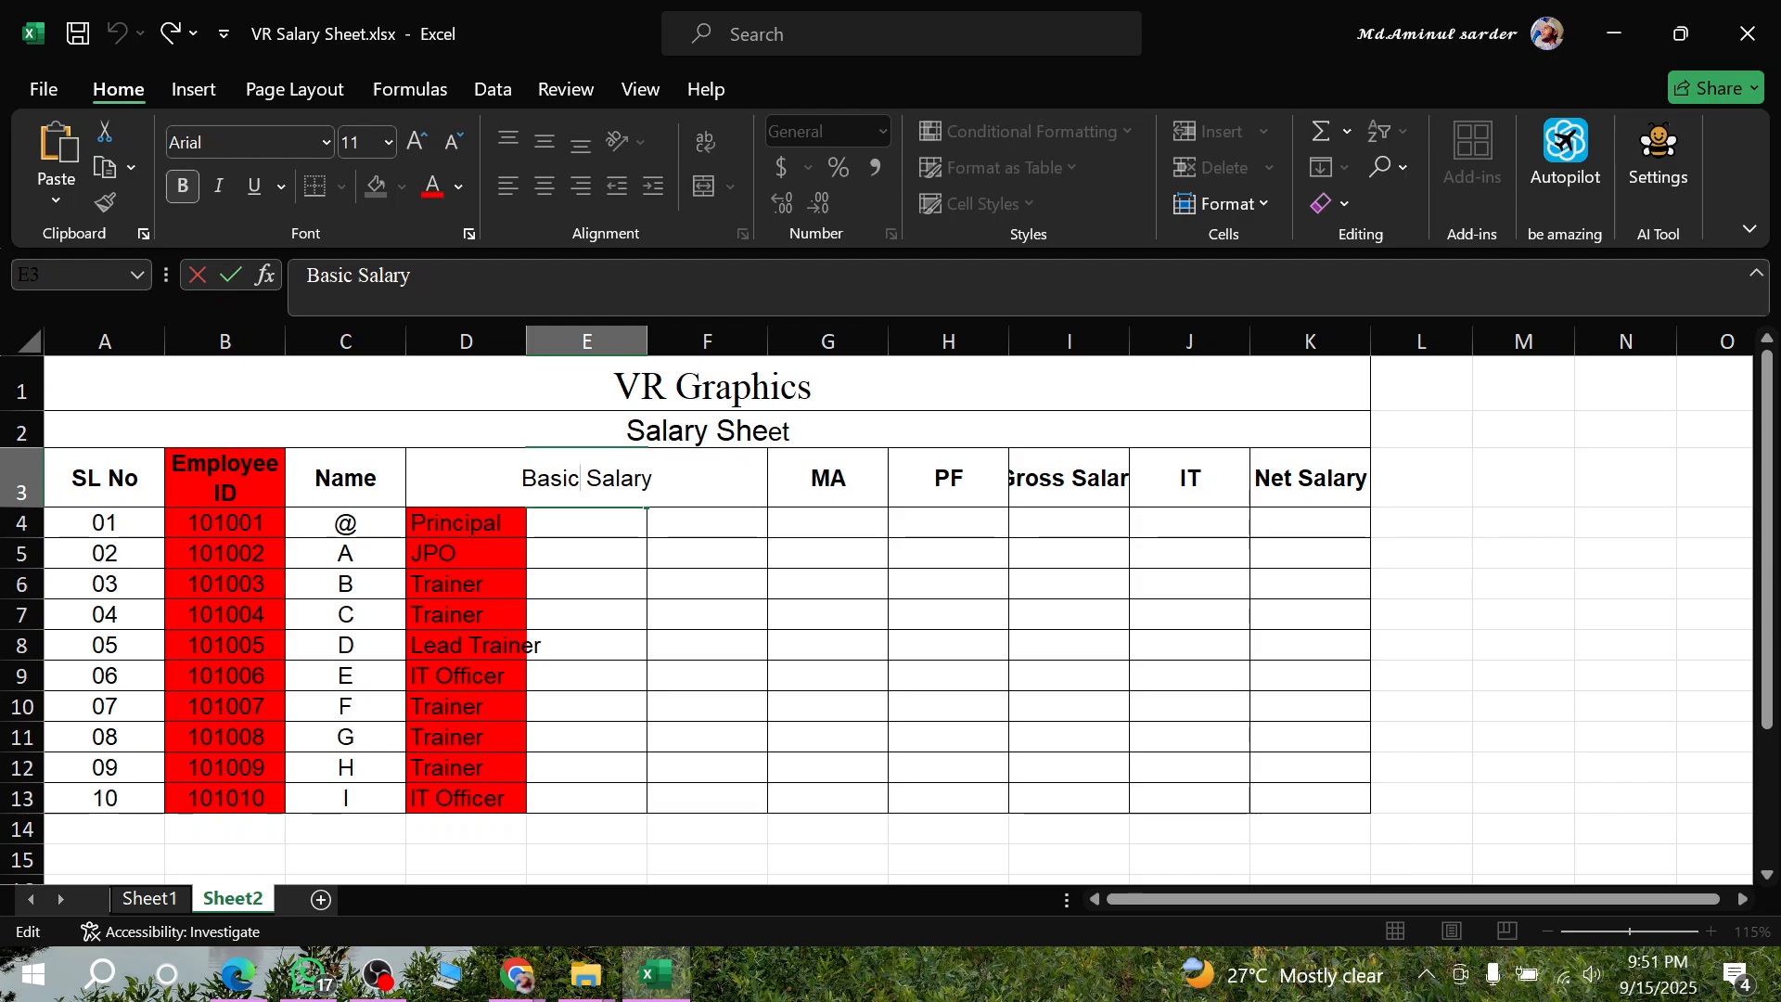
{"action": "key", "text": "alt+Return"}
{"action": "left_click", "coordinate": [794, 669]}
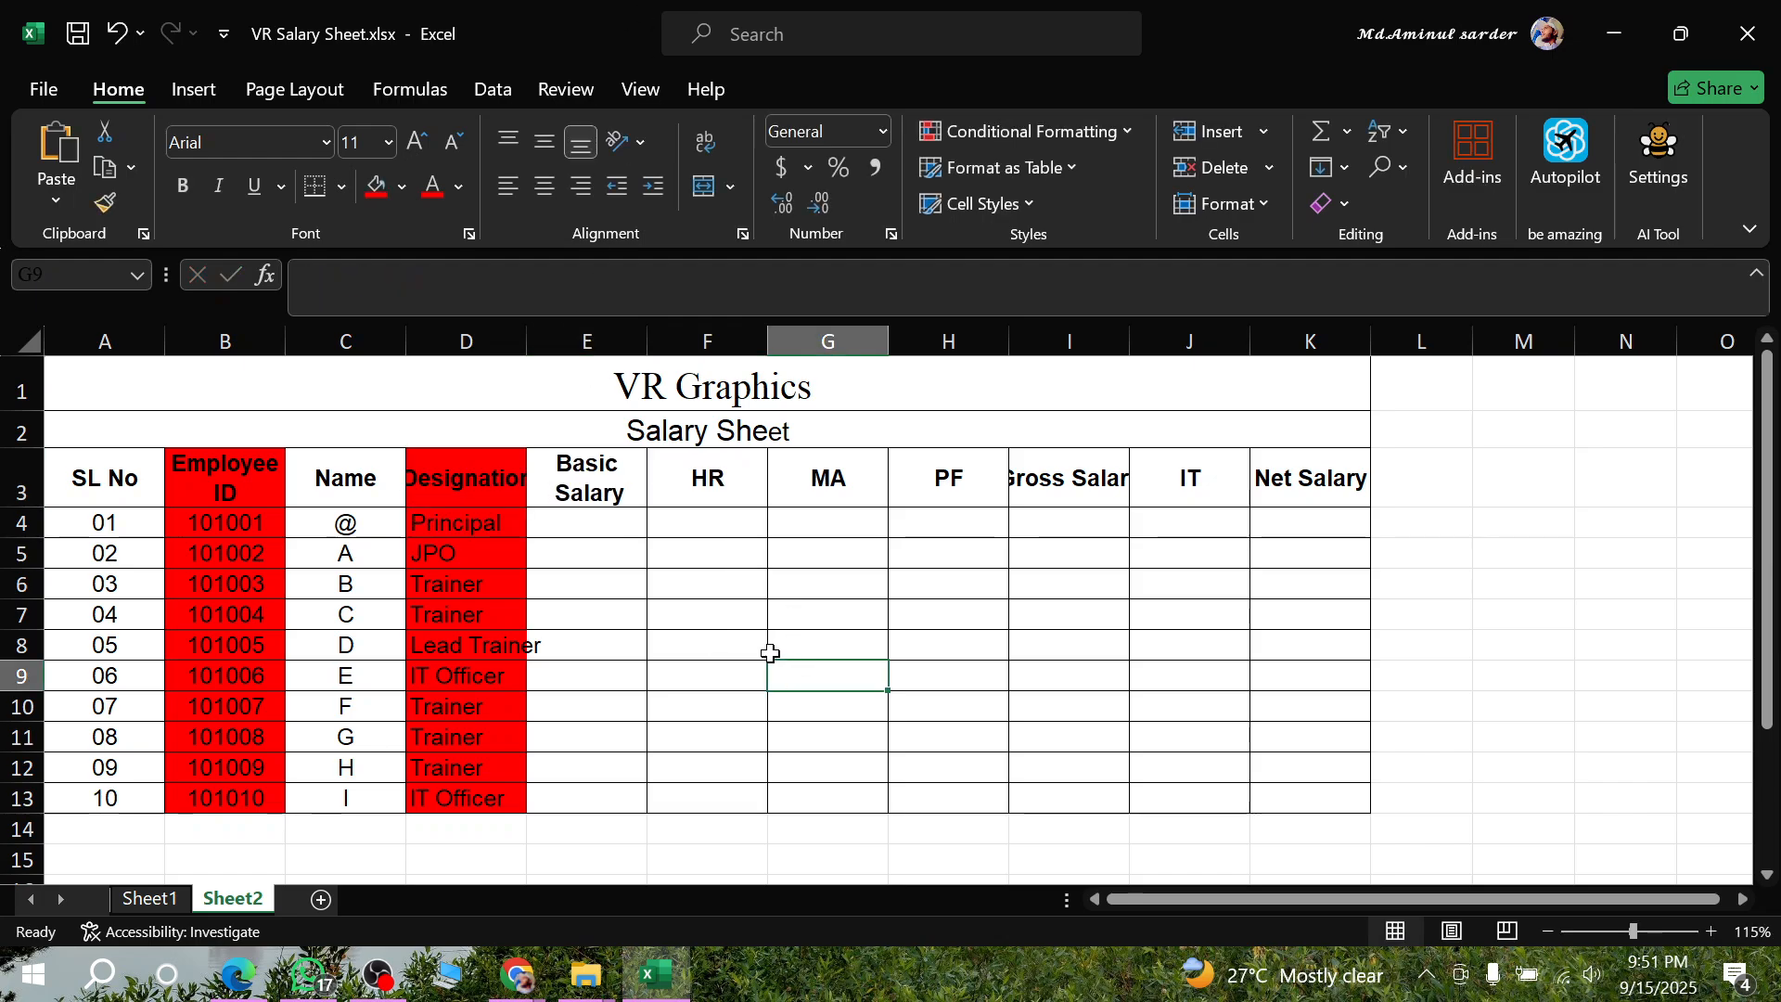
- Widen the Designation column until its header and the "Lead Trainer" entry fit inside the cells
{"action": "left_click", "coordinate": [467, 340]}
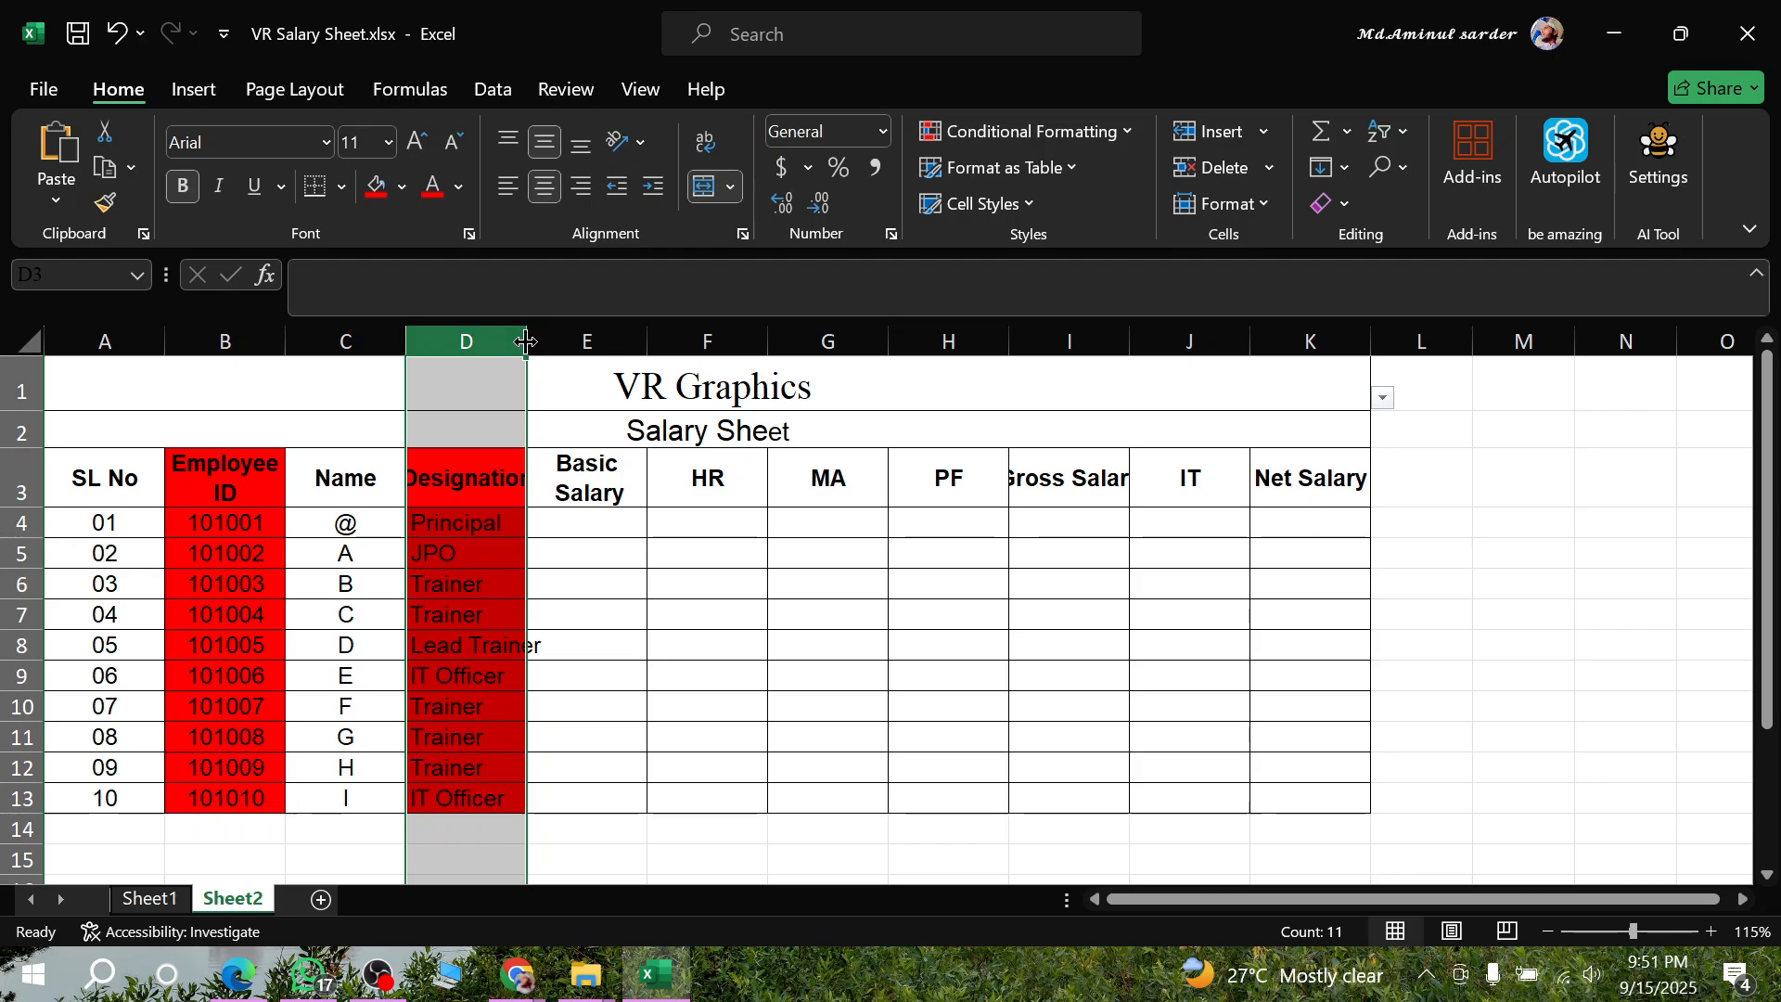
{"action": "left_click_drag", "start_coordinate": [527, 341], "coordinate": [561, 340]}
{"action": "left_click", "coordinate": [605, 526]}
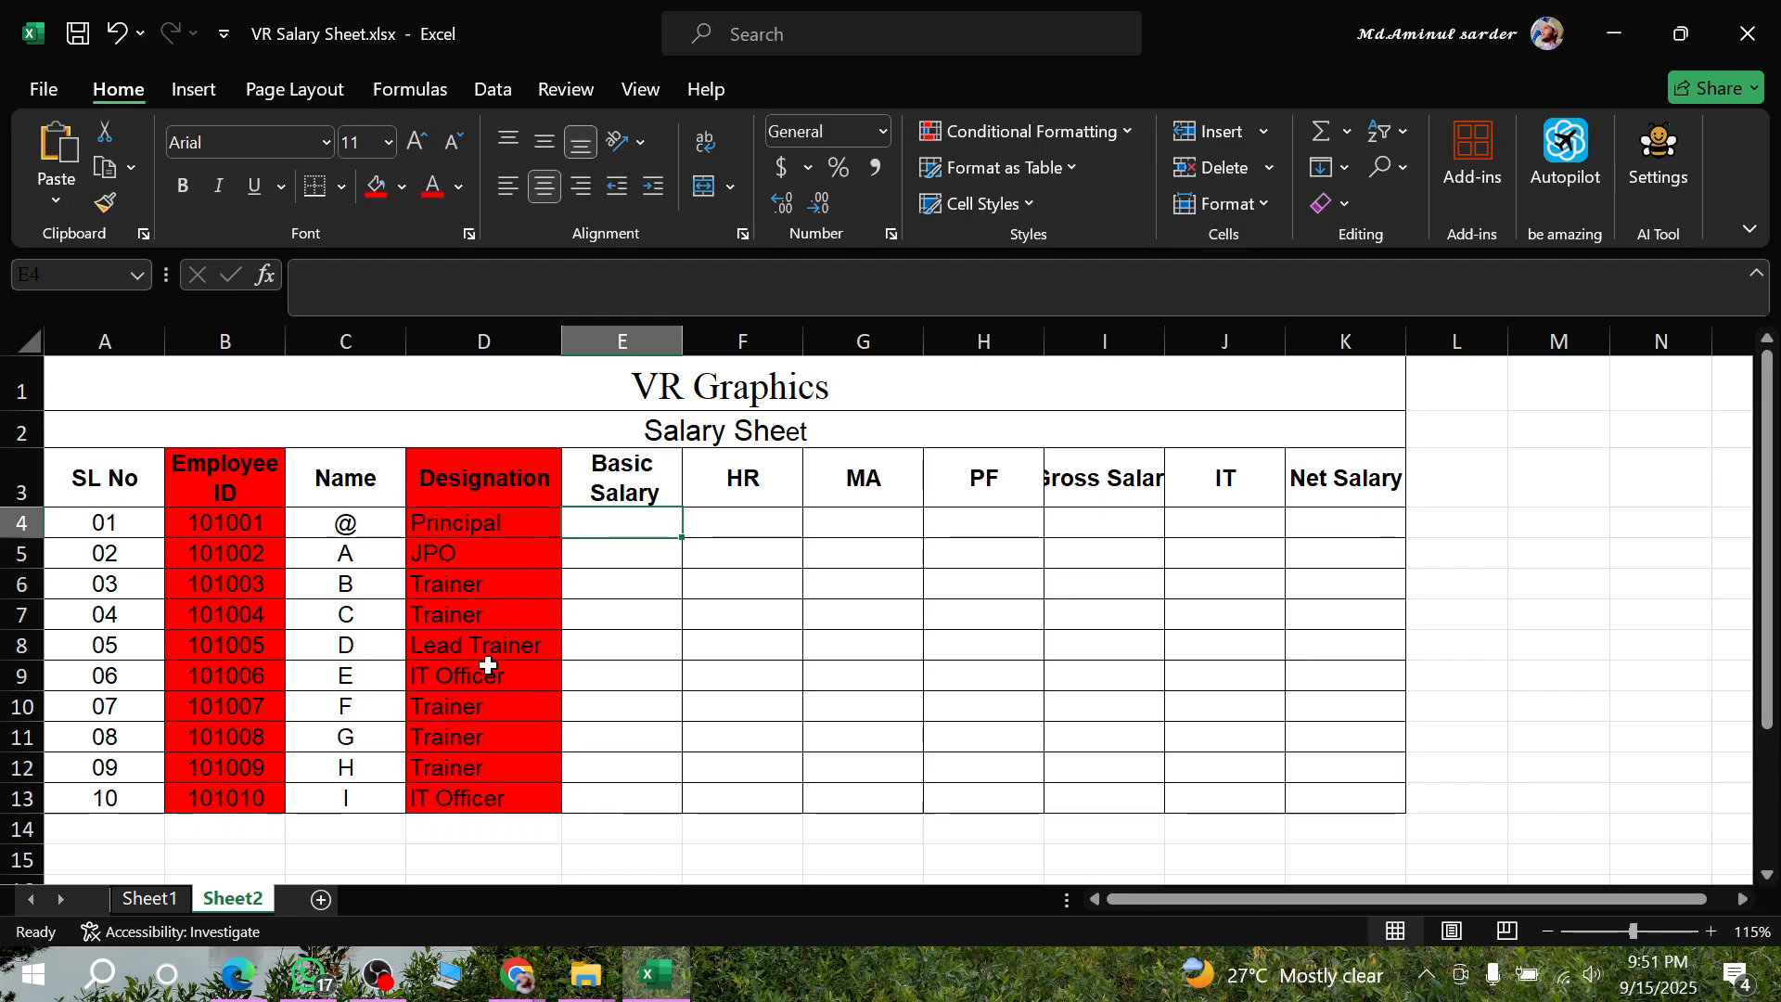
- Switch to the Excel 1.pdf assignment in Edge and examine the rule for auto-filling Basic Salary based on designation
{"action": "left_click", "coordinate": [237, 974]}
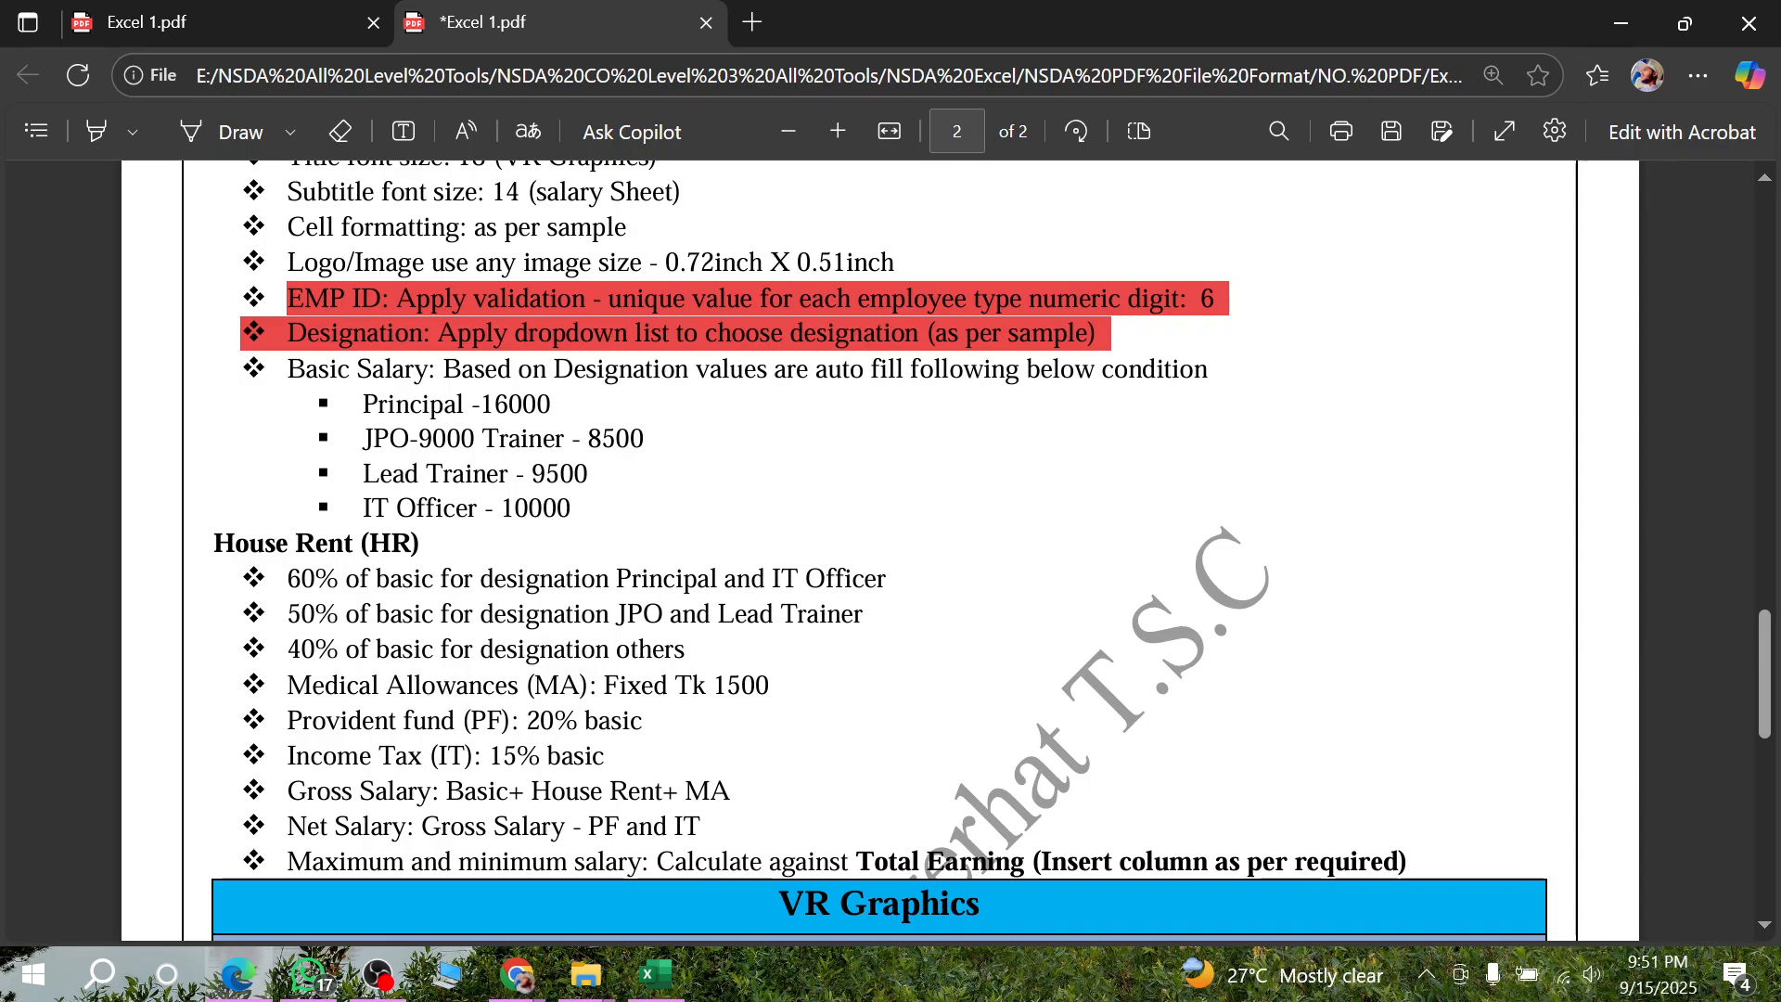
{"action": "scroll", "coordinate": [531, 529], "scroll_direction": "up", "scroll_amount": 3}
{"action": "scroll", "coordinate": [532, 529], "scroll_direction": "down", "scroll_amount": 4}
{"action": "scroll", "coordinate": [531, 529], "scroll_direction": "up", "scroll_amount": 3}
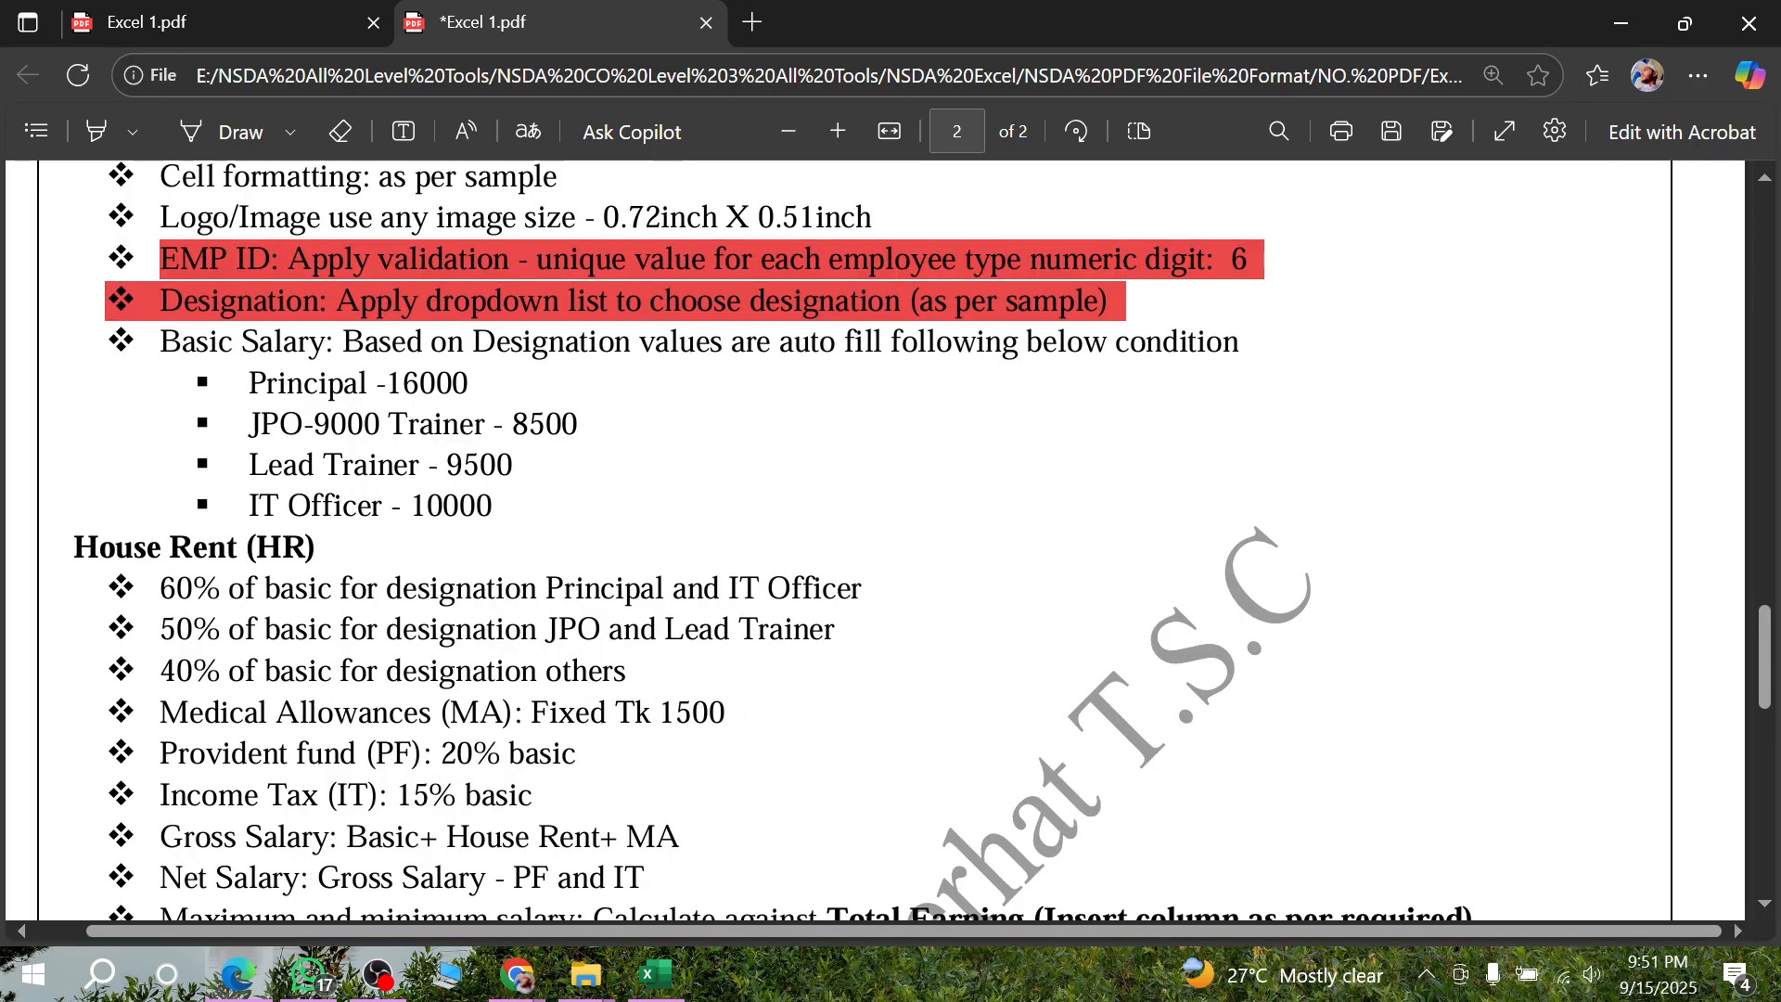
{"action": "left_click_drag", "start_coordinate": [161, 343], "coordinate": [639, 344]}
{"action": "left_click", "coordinate": [335, 475]}
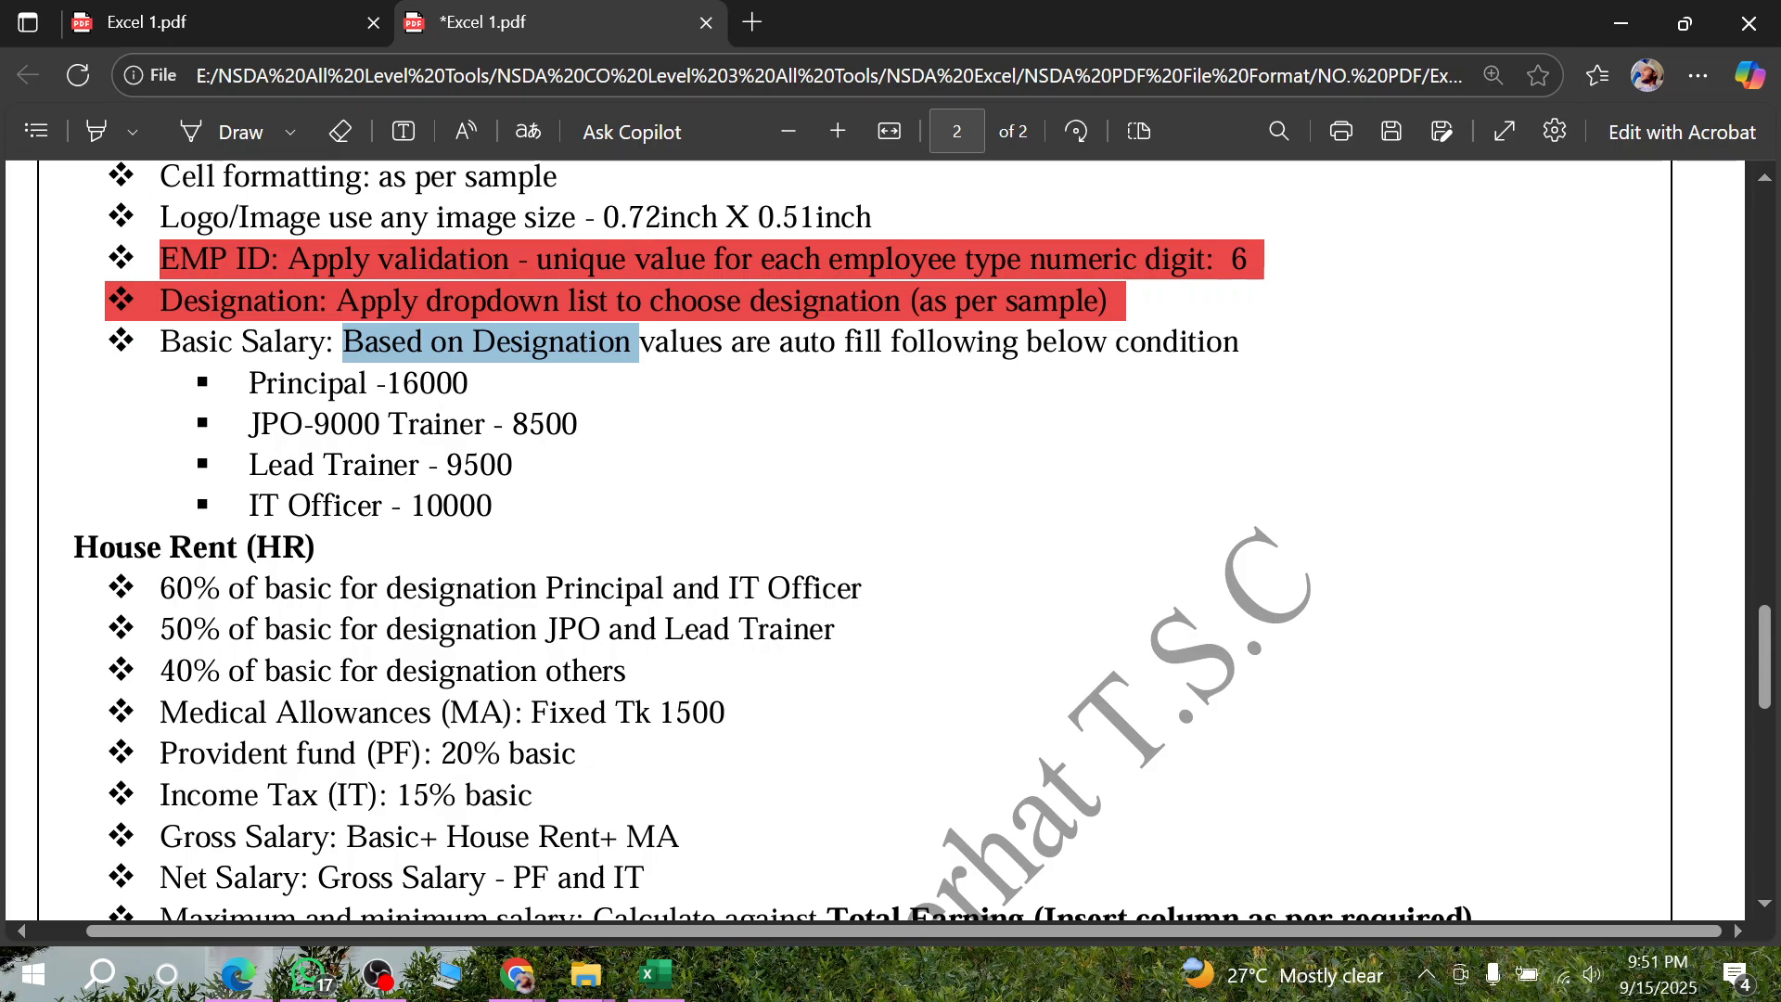
{"action": "left_click_drag", "start_coordinate": [640, 344], "coordinate": [1255, 344]}
{"action": "left_click", "coordinate": [252, 421]}
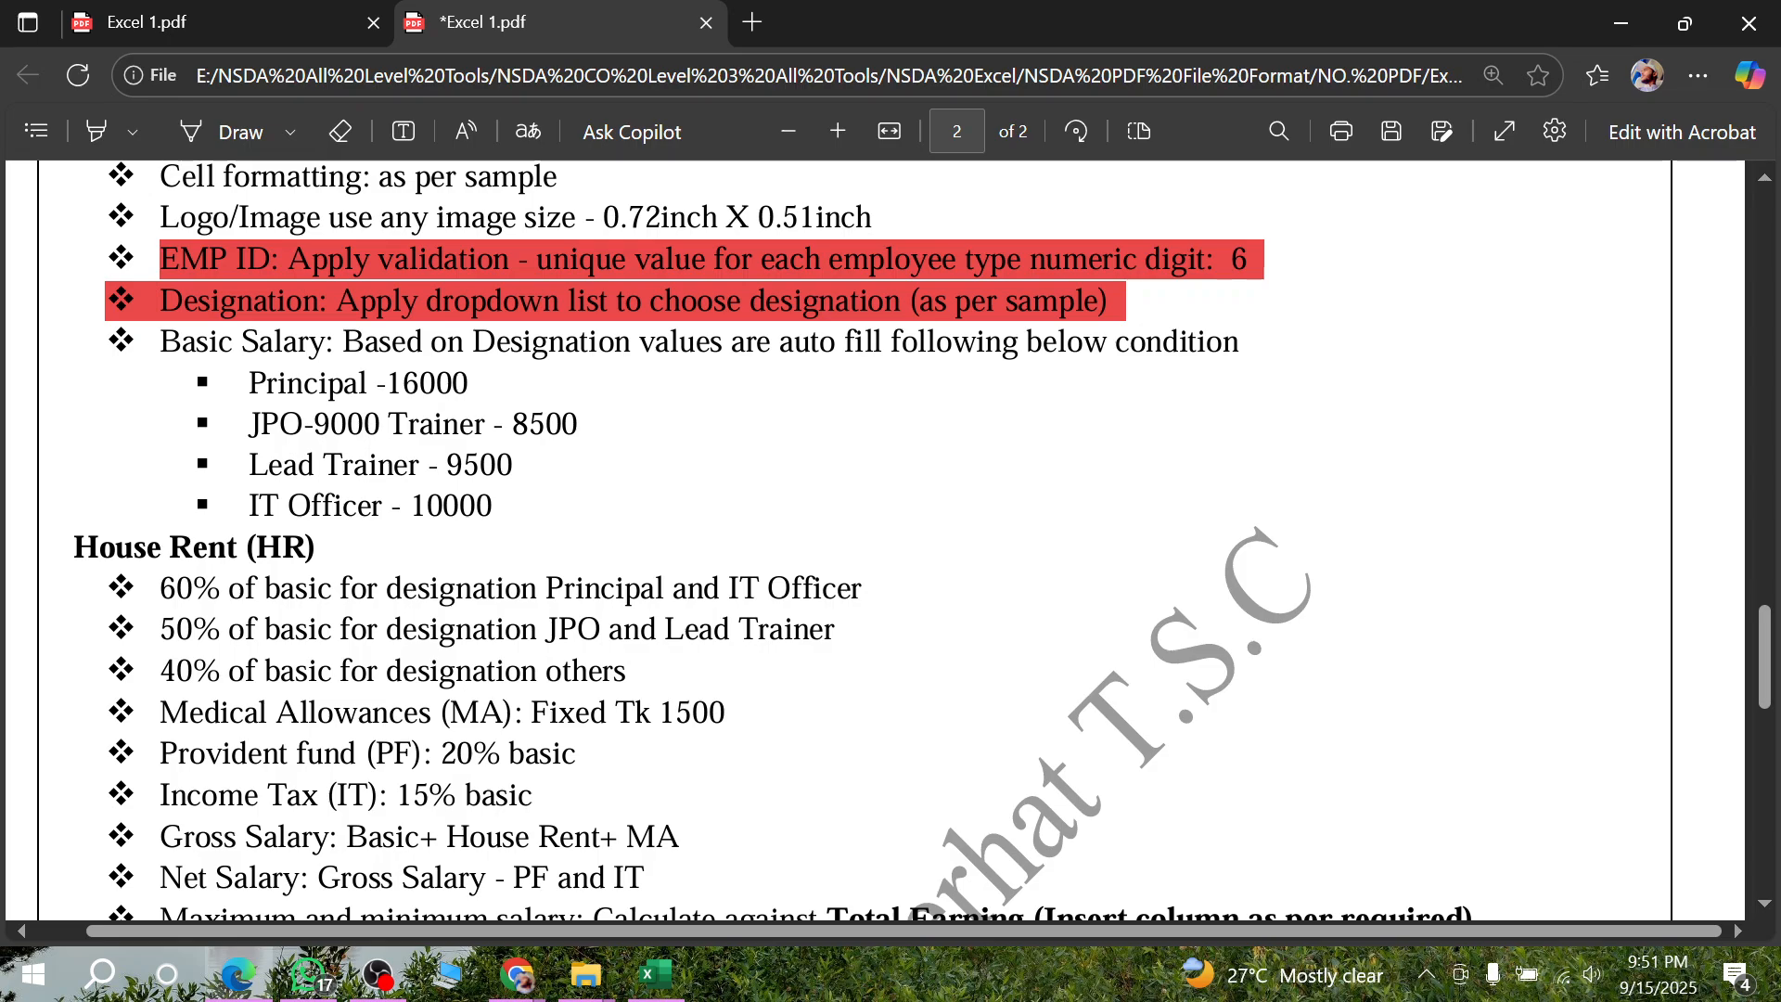
{"action": "left_click_drag", "start_coordinate": [779, 343], "coordinate": [936, 349]}
{"action": "left_click", "coordinate": [788, 348]}
{"action": "left_click", "coordinate": [831, 378]}
{"action": "left_click_drag", "start_coordinate": [779, 345], "coordinate": [1018, 345]}
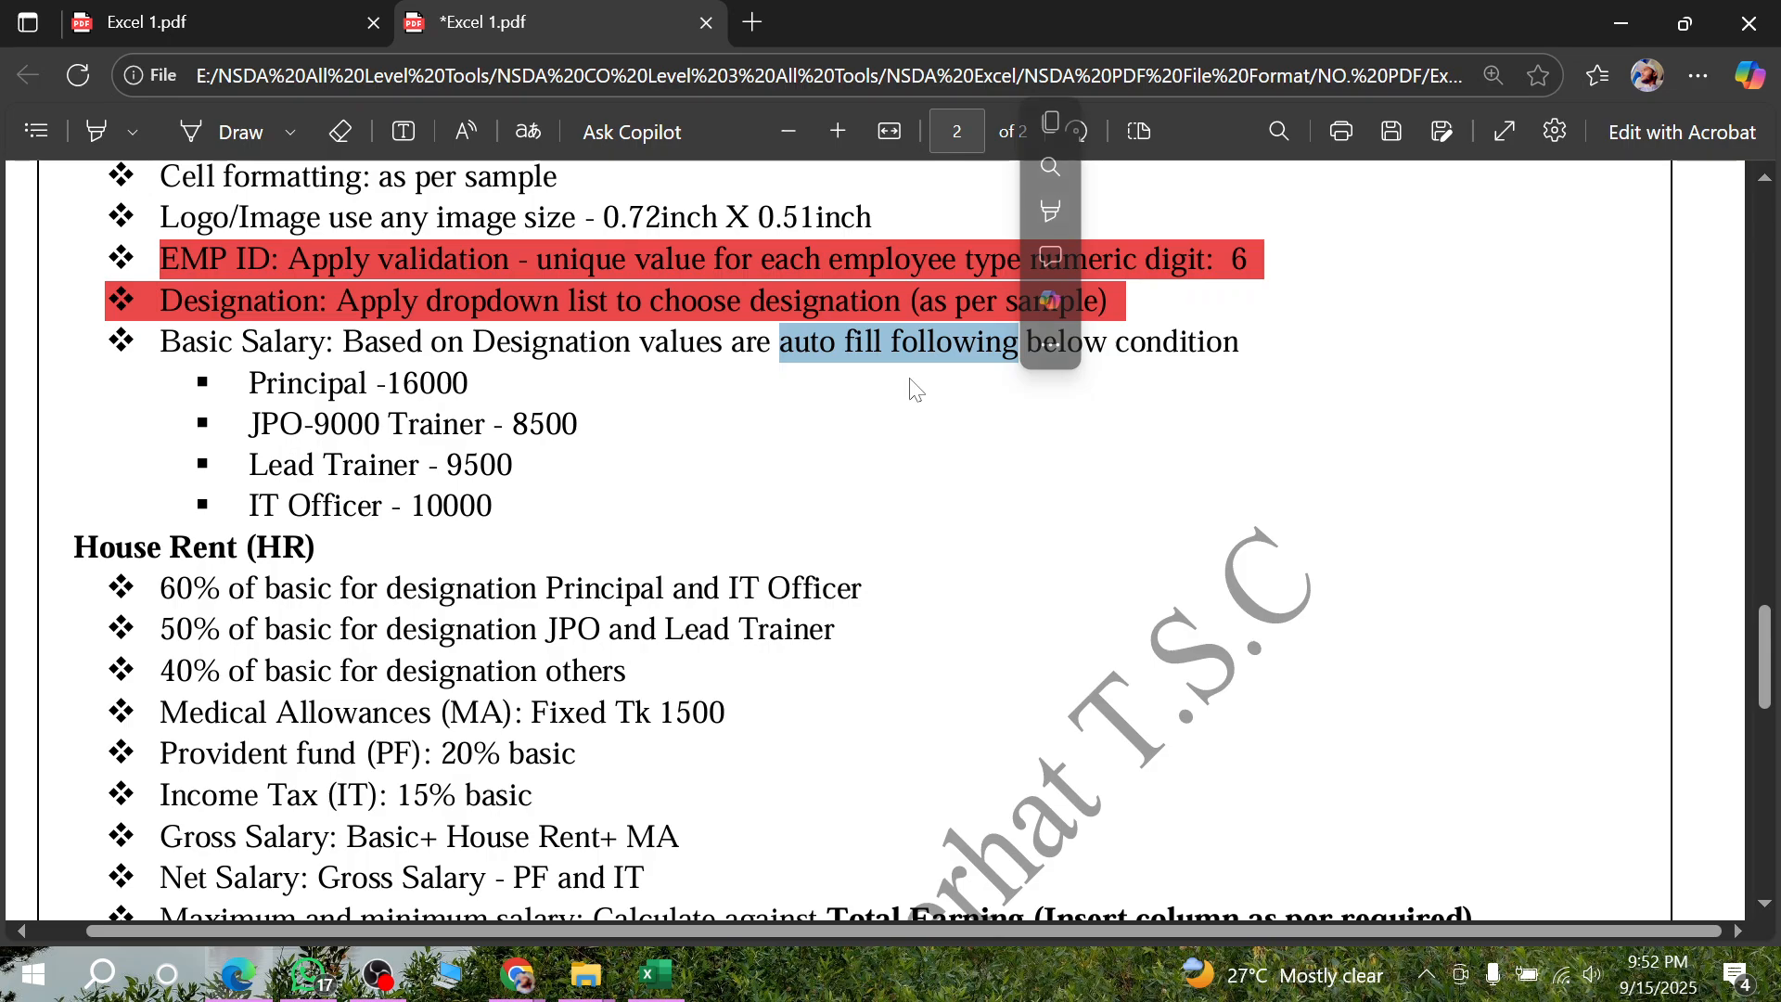
{"action": "left_click", "coordinate": [913, 387]}
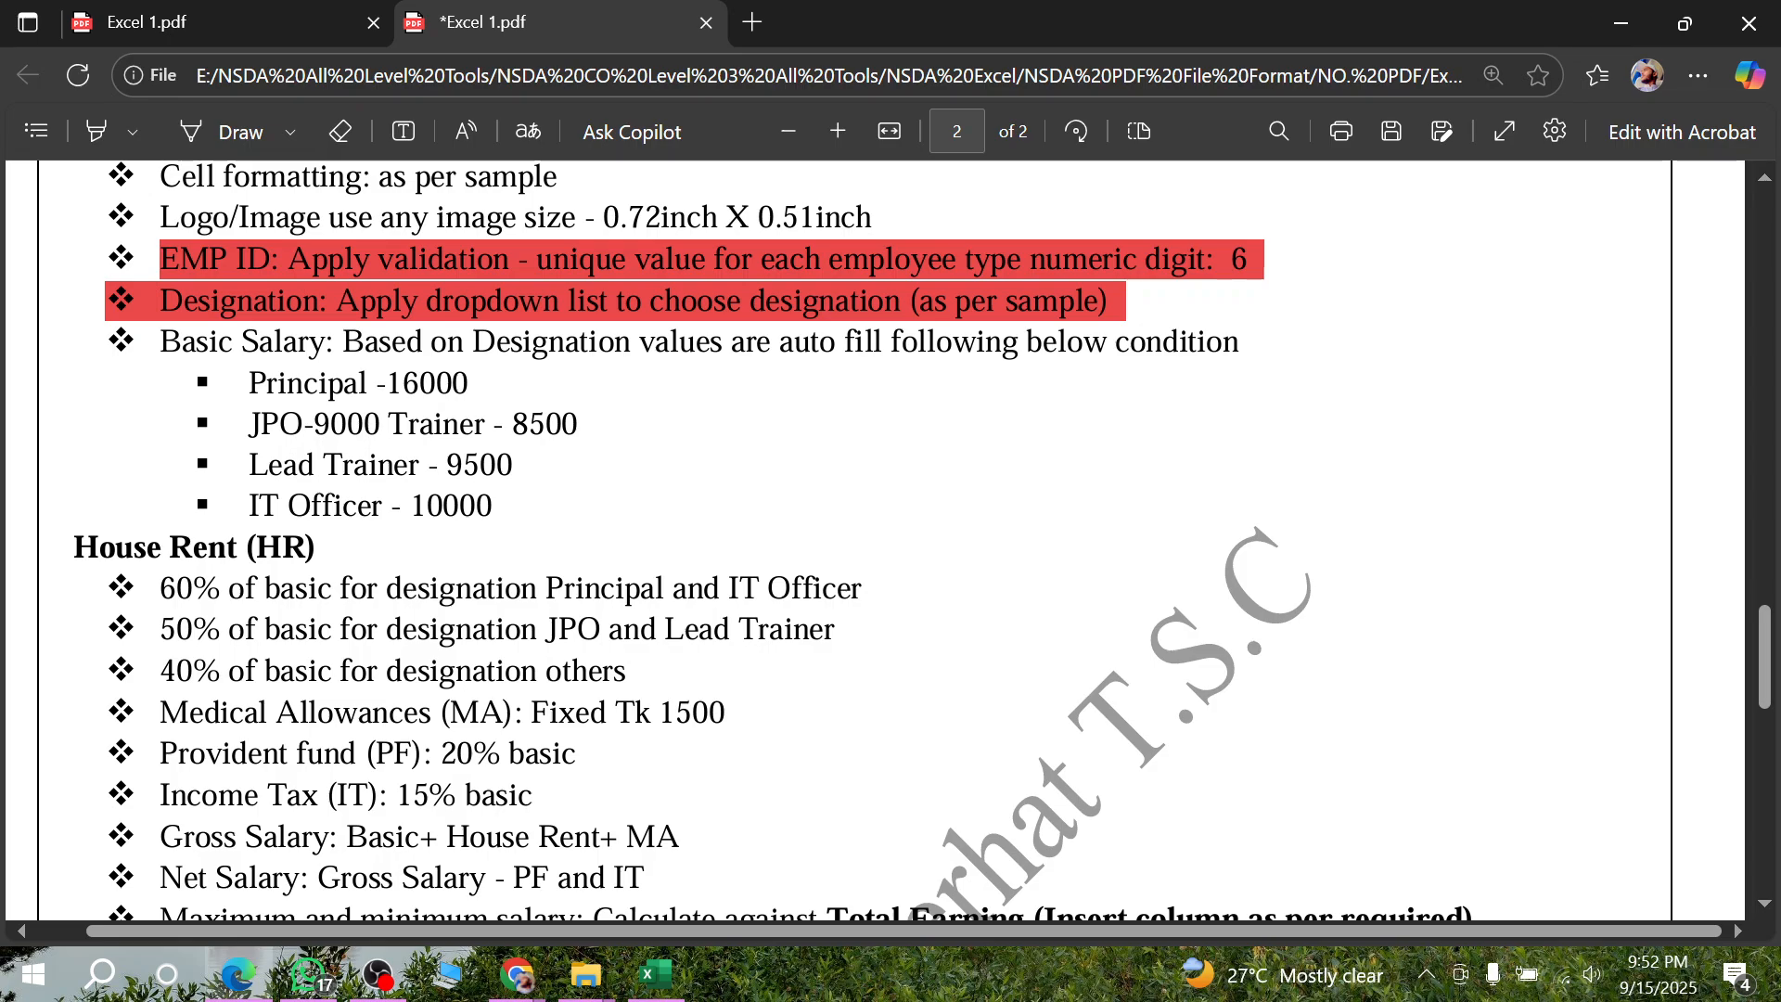
- Read the basic salary amounts listed for Principal, JPO, Trainer and Lead Trainer in the assignment
{"action": "left_click_drag", "start_coordinate": [248, 383], "coordinate": [475, 384]}
{"action": "left_click", "coordinate": [396, 465]}
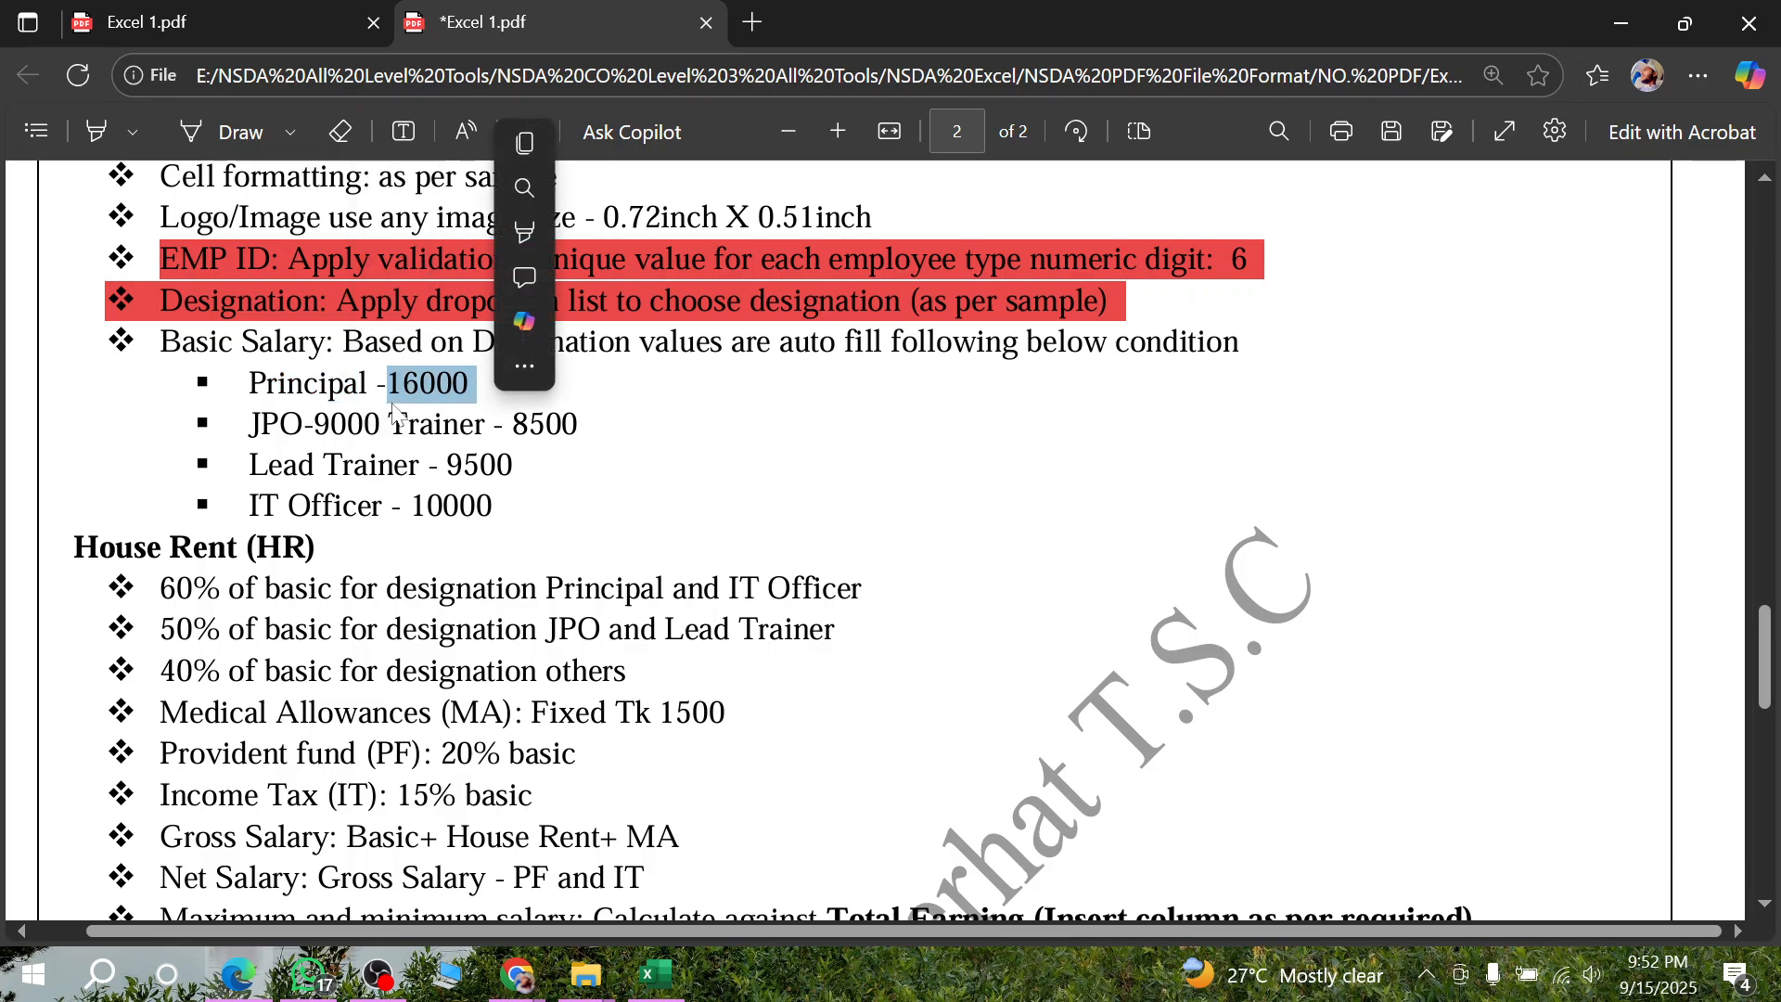
{"action": "left_click_drag", "start_coordinate": [252, 427], "coordinate": [476, 424]}
{"action": "left_click", "coordinate": [343, 451]}
{"action": "left_click", "coordinate": [566, 480]}
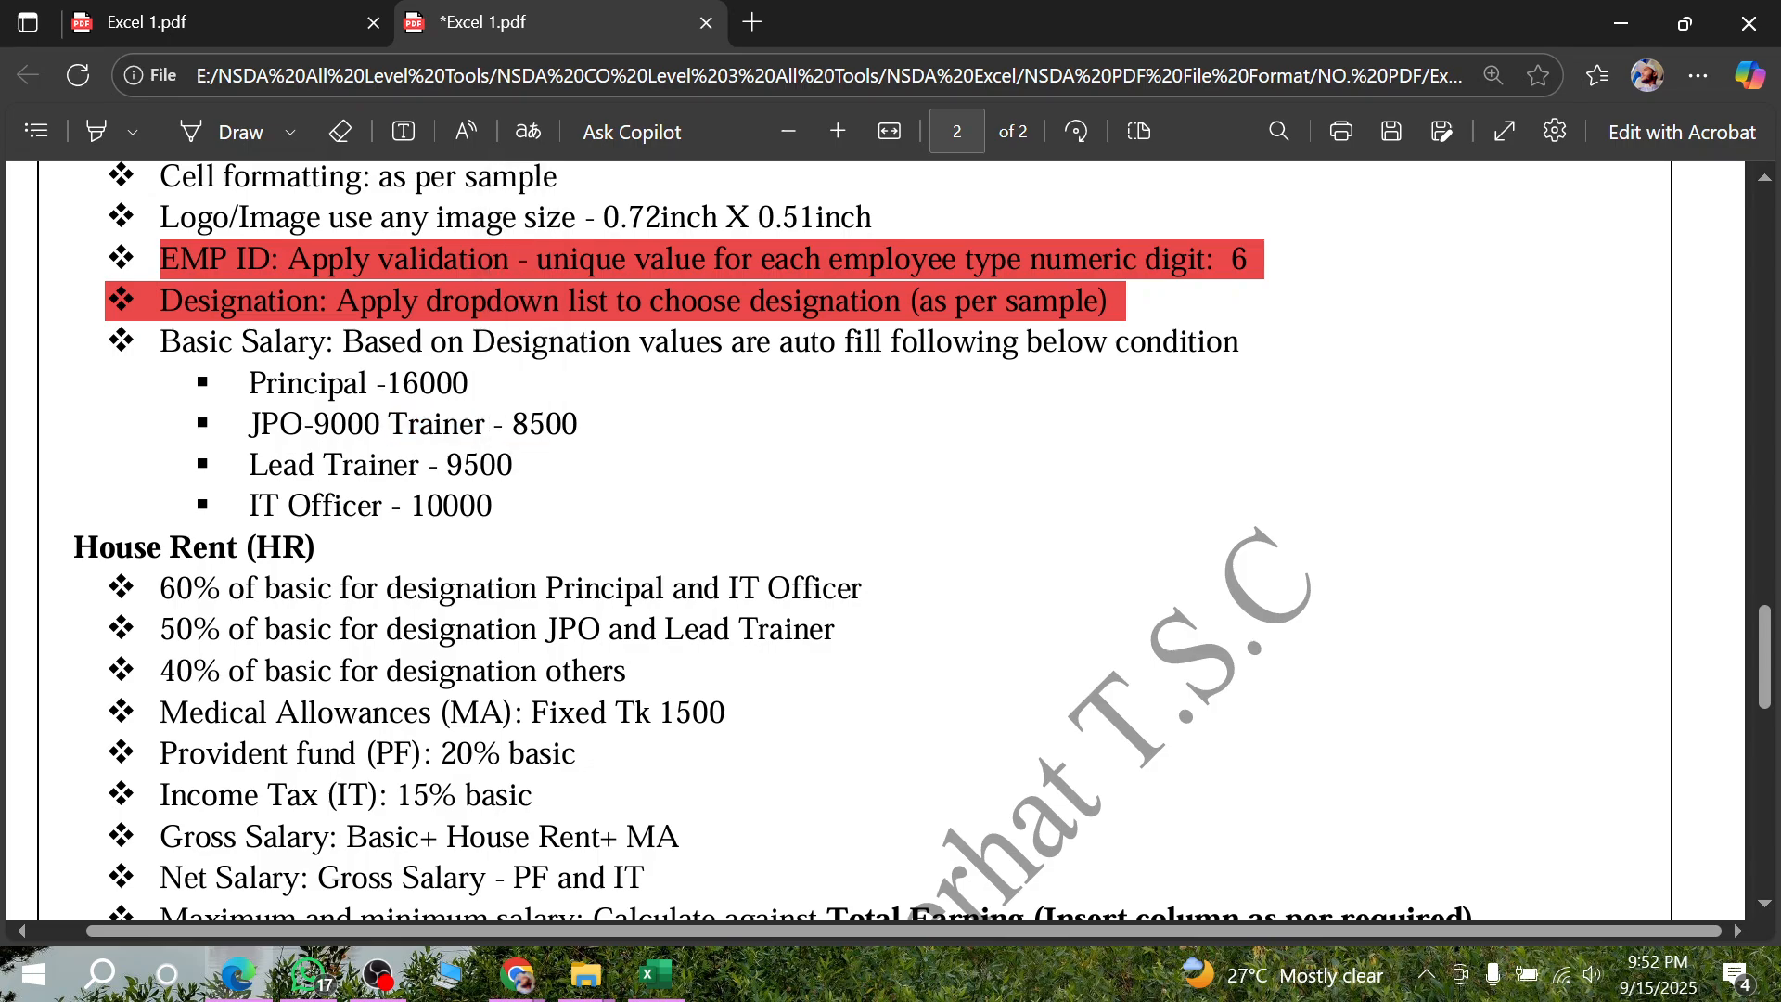
{"action": "left_click_drag", "start_coordinate": [249, 466], "coordinate": [418, 466]}
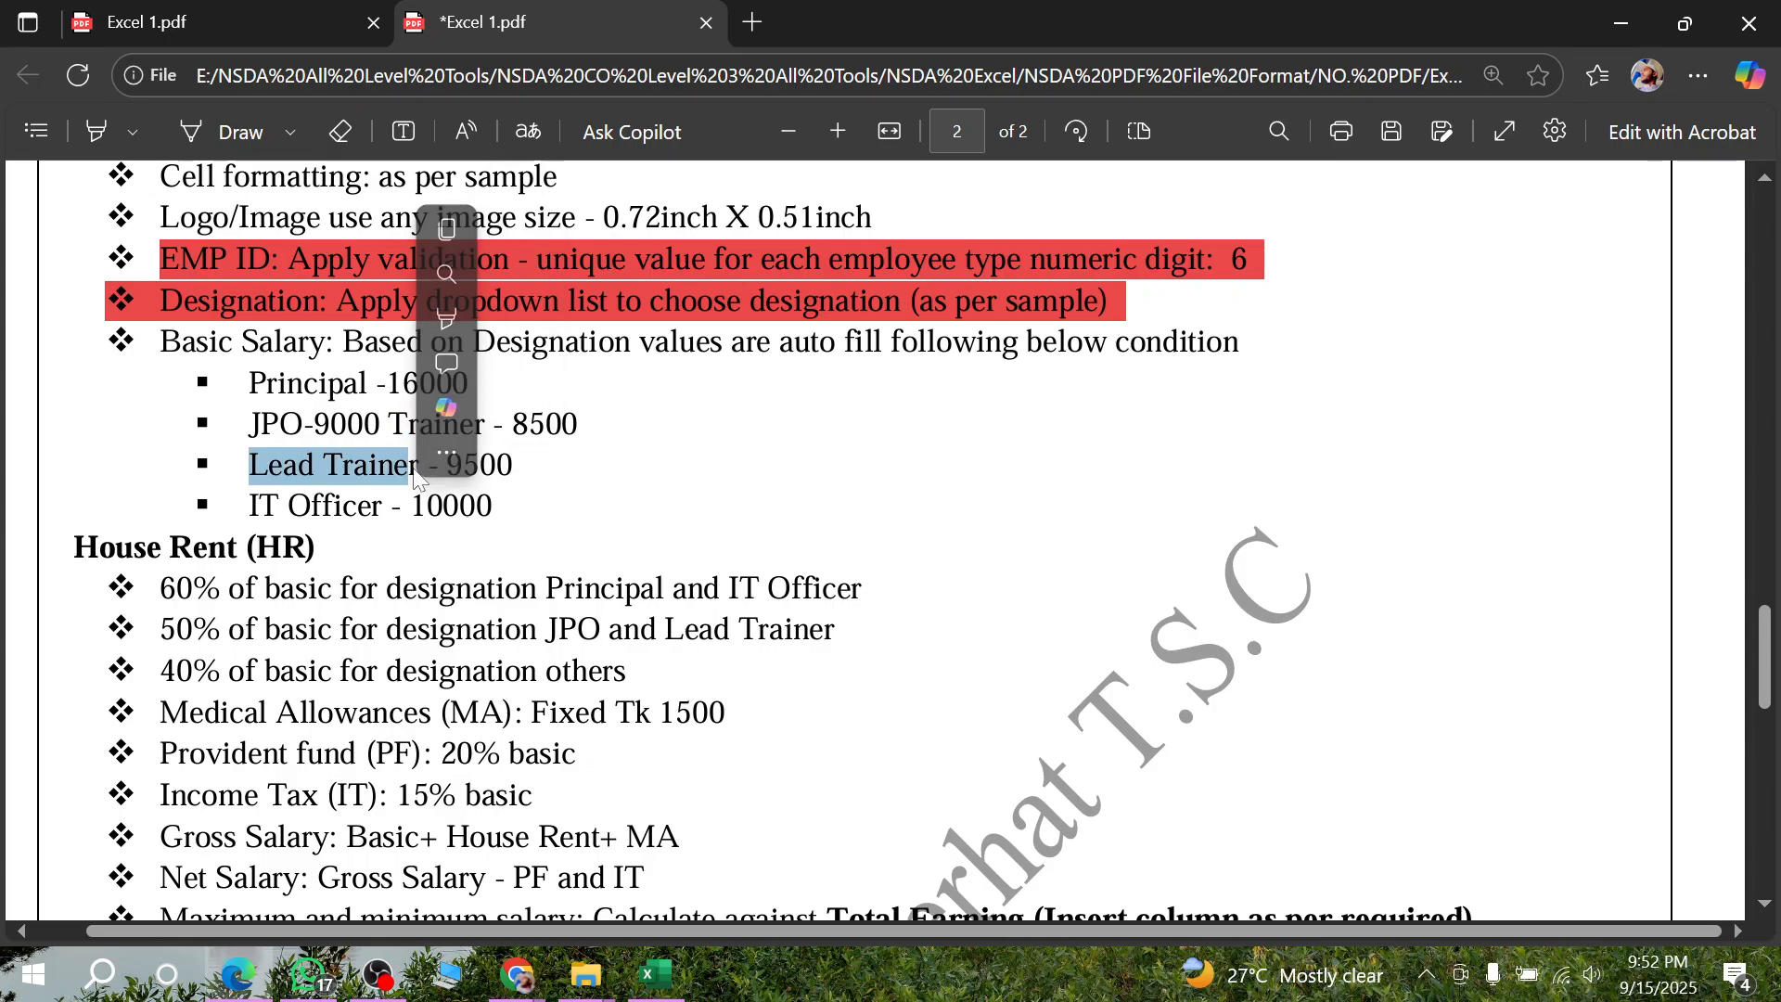
{"action": "left_click", "coordinate": [499, 521]}
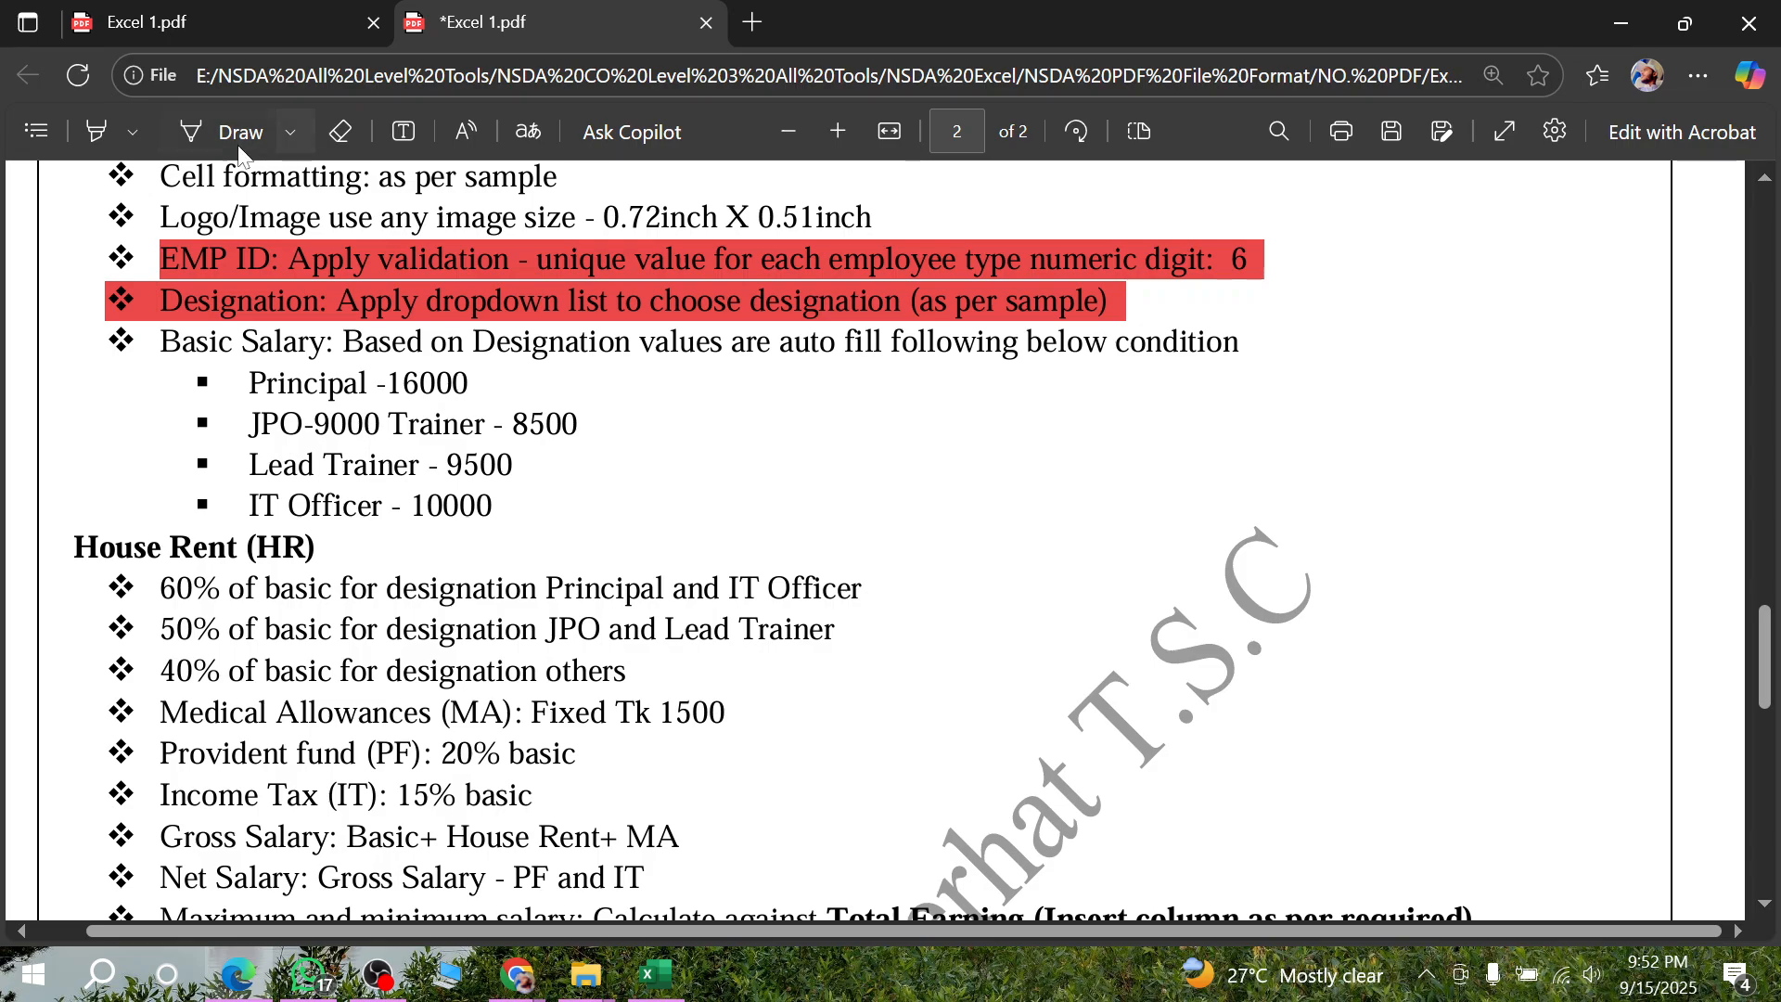
- Underline the Principal, JPO, Trainer, Lead Trainer and IT Officer salary entries in the PDF with a red pen
{"action": "left_click", "coordinate": [289, 135]}
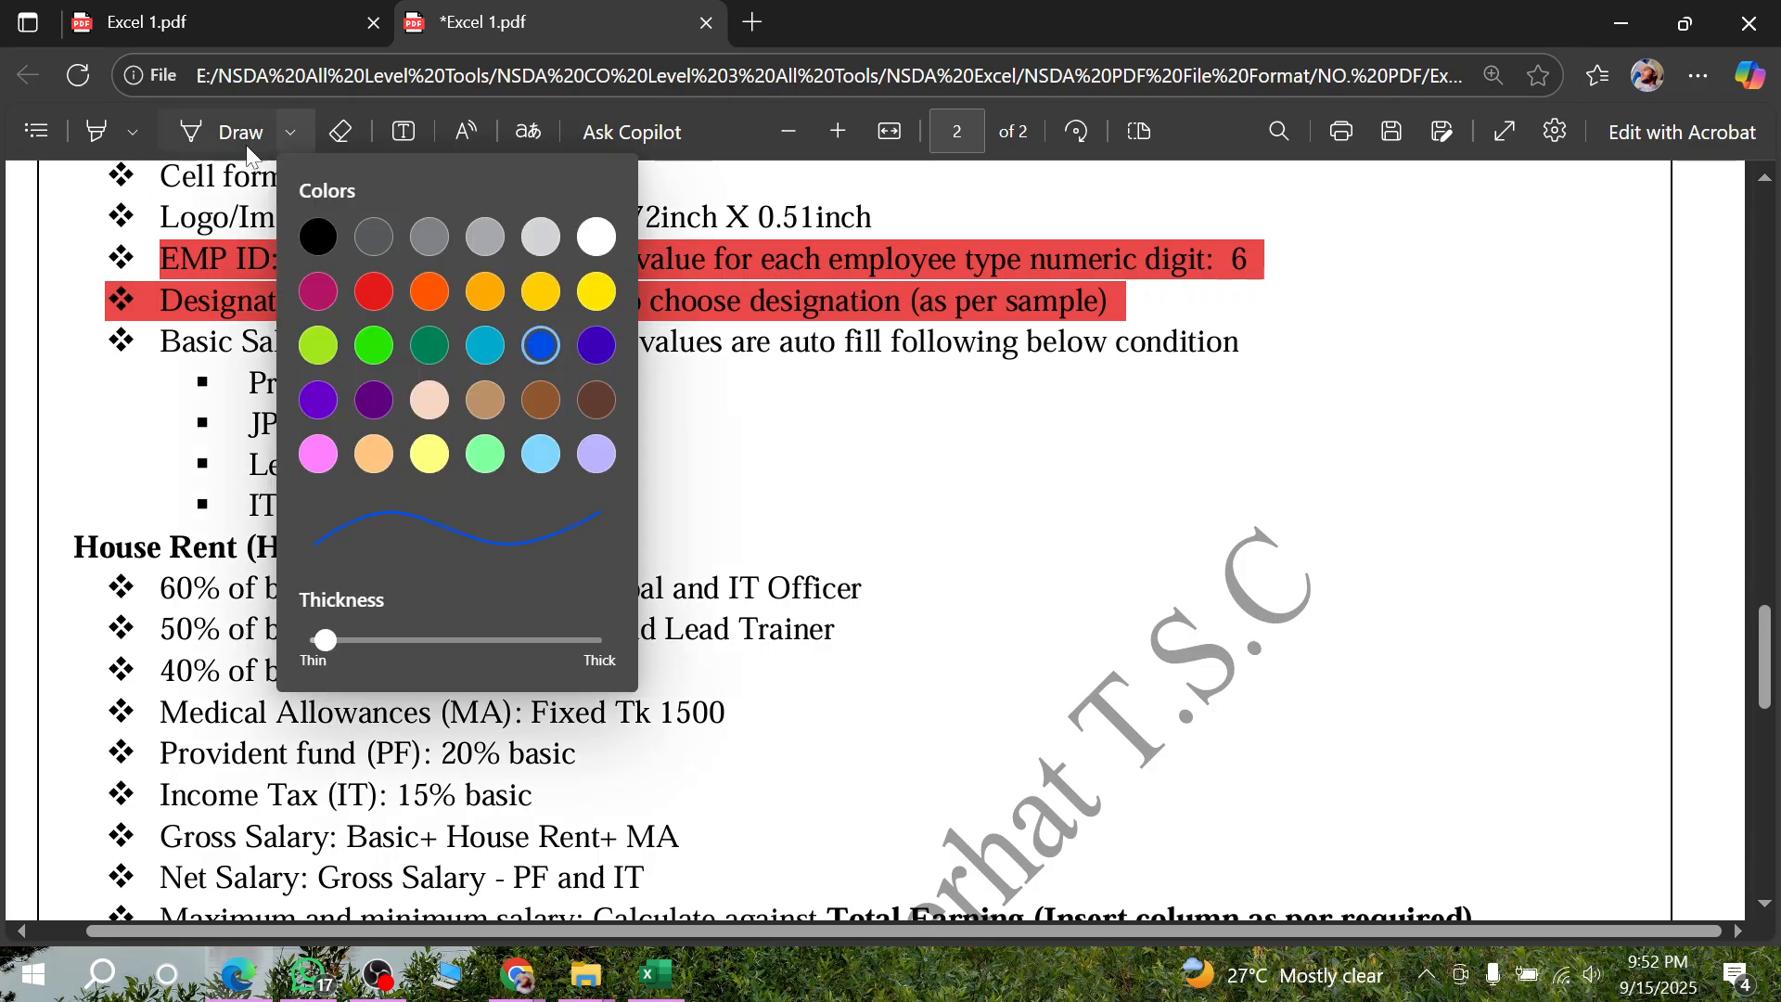
{"action": "left_click", "coordinate": [374, 291]}
{"action": "left_click", "coordinate": [766, 506]}
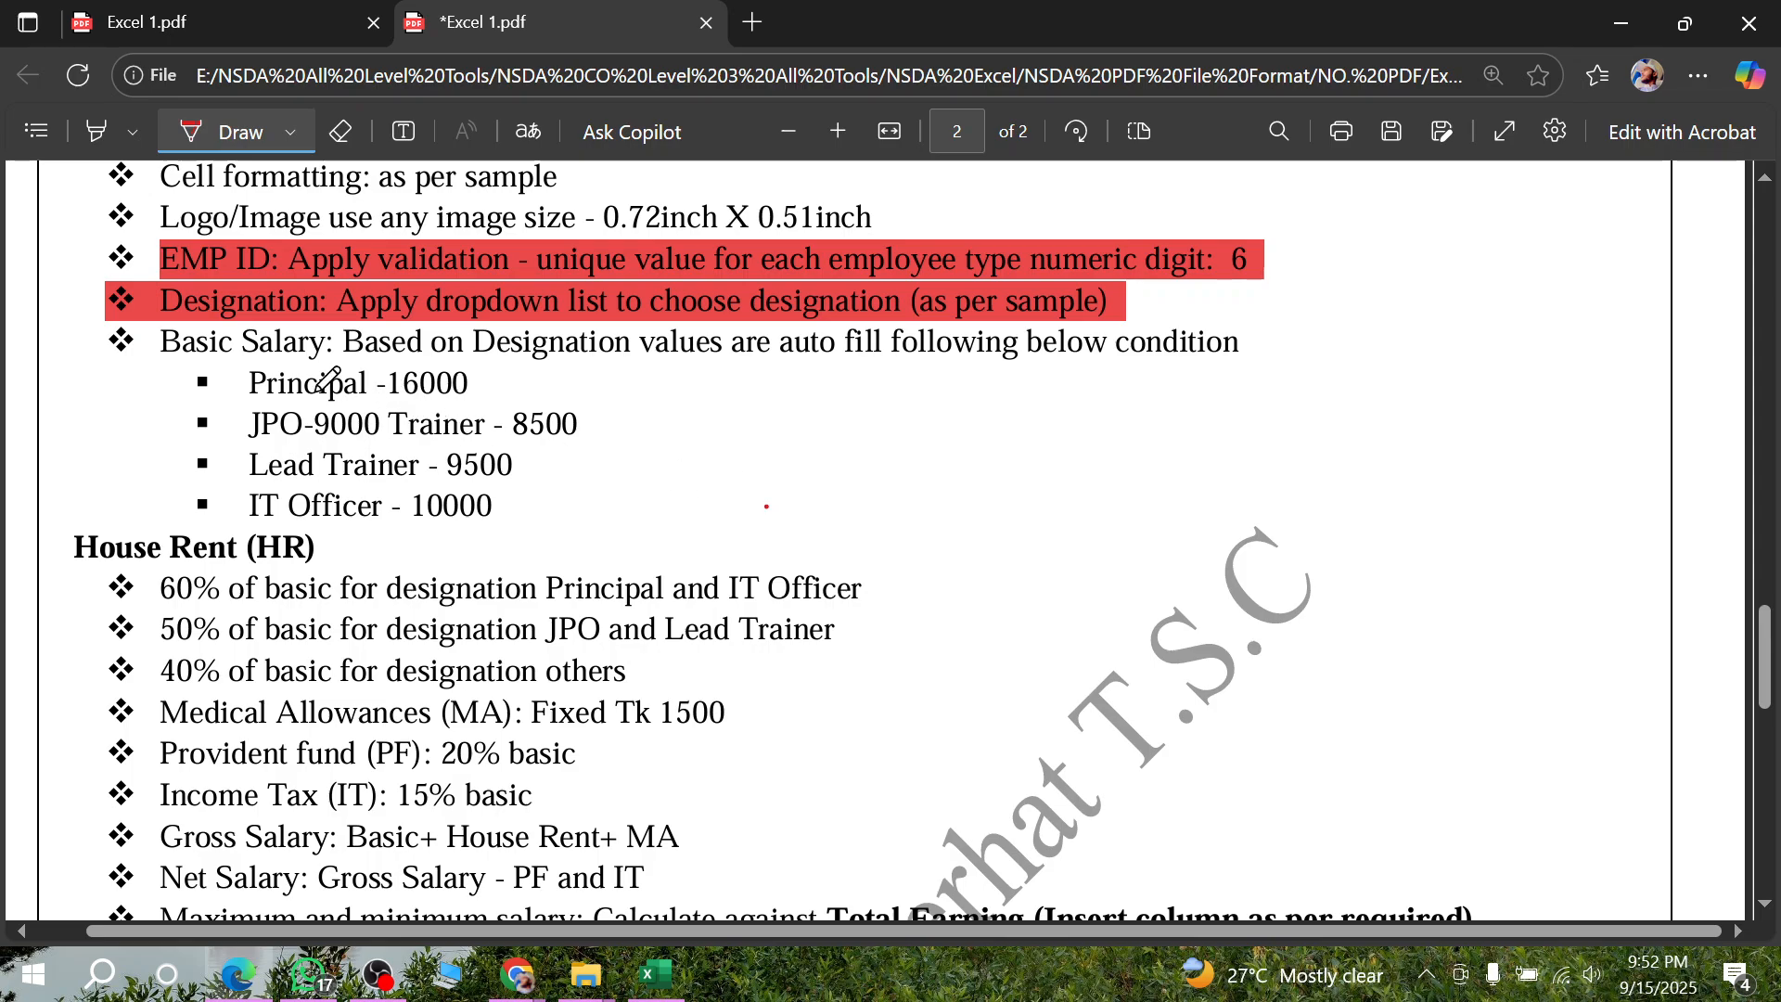
{"action": "left_click_drag", "start_coordinate": [257, 400], "coordinate": [486, 397]}
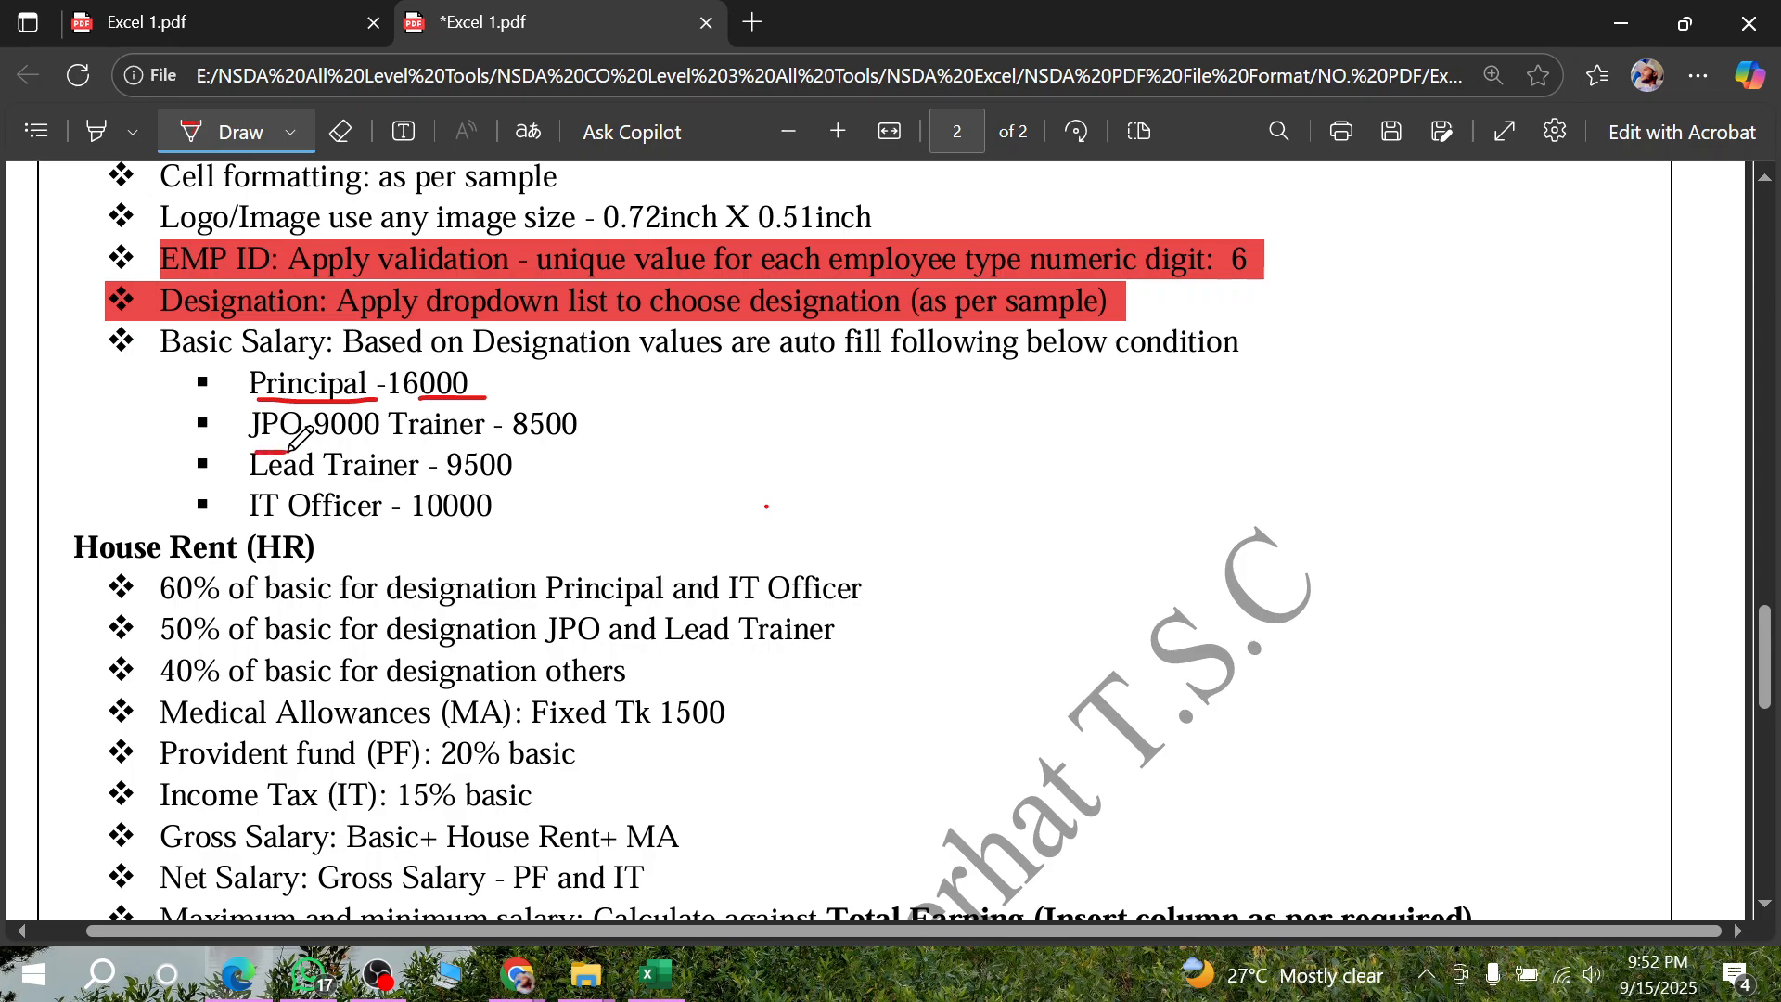
{"action": "left_click_drag", "start_coordinate": [254, 439], "coordinate": [567, 436]}
{"action": "left_click_drag", "start_coordinate": [252, 480], "coordinate": [510, 473]}
{"action": "left_click_drag", "start_coordinate": [239, 521], "coordinate": [428, 520]}
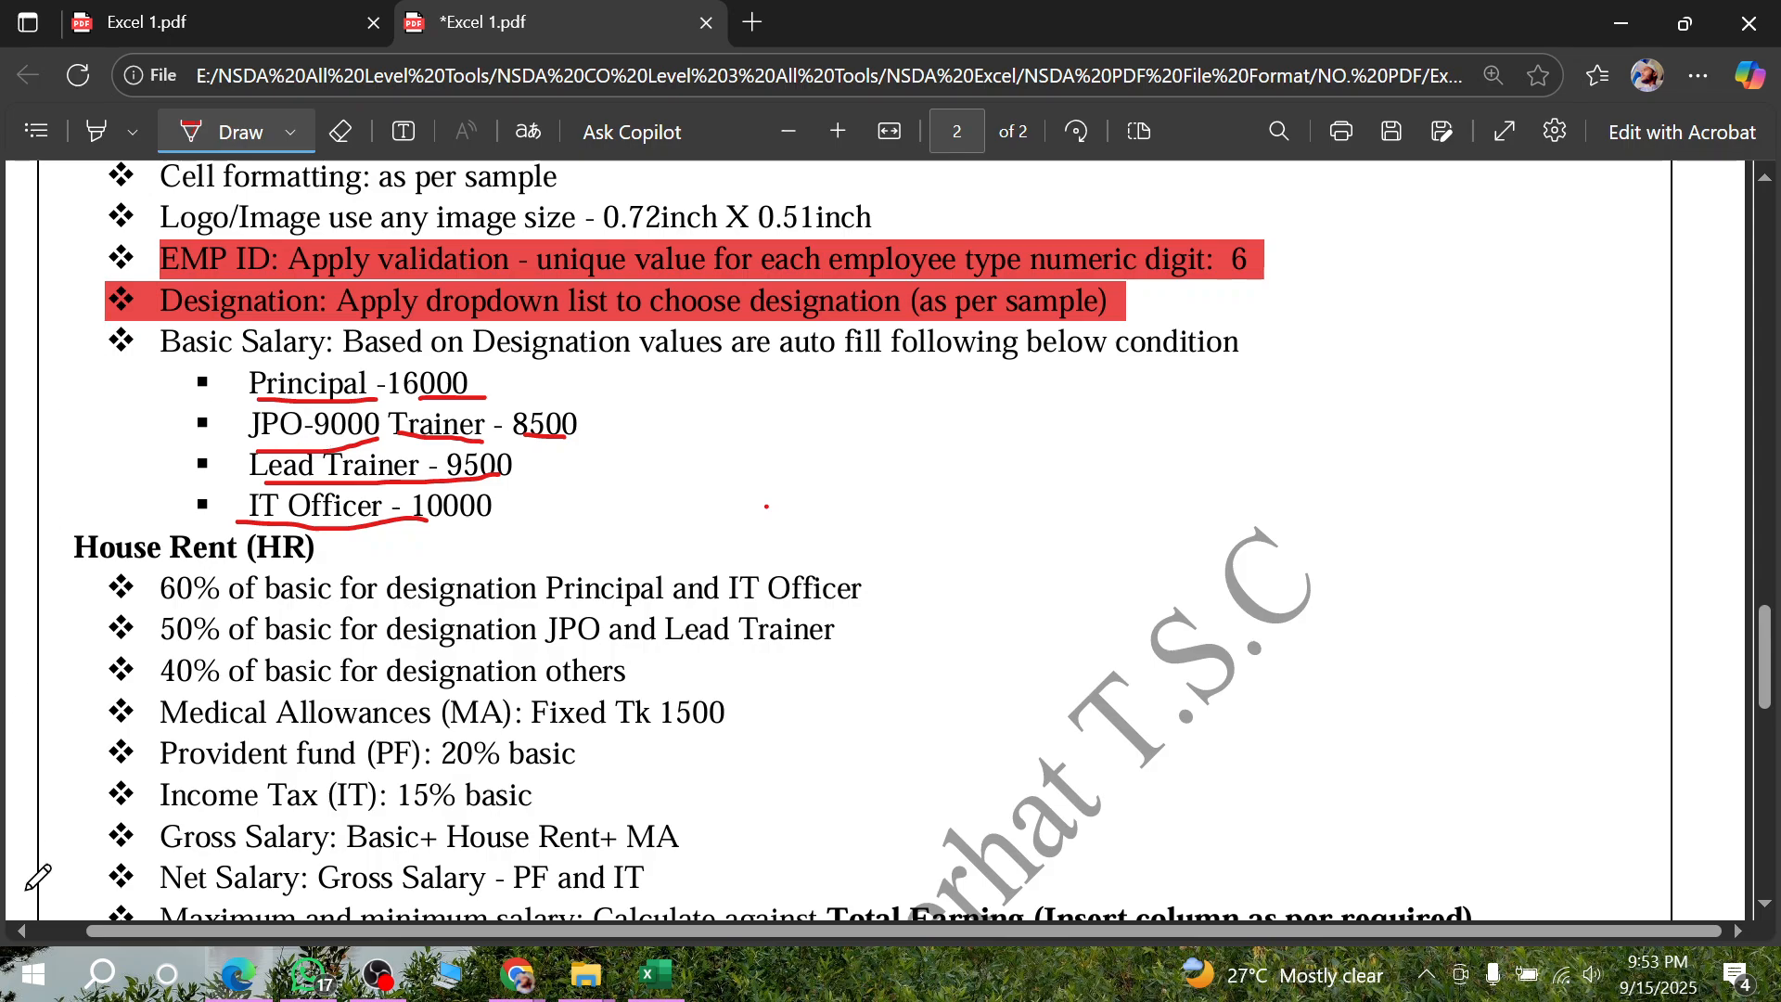
- Switch back to the salary sheet in Excel and select E4, the first cell under Basic Salary
{"action": "left_click", "coordinate": [652, 978]}
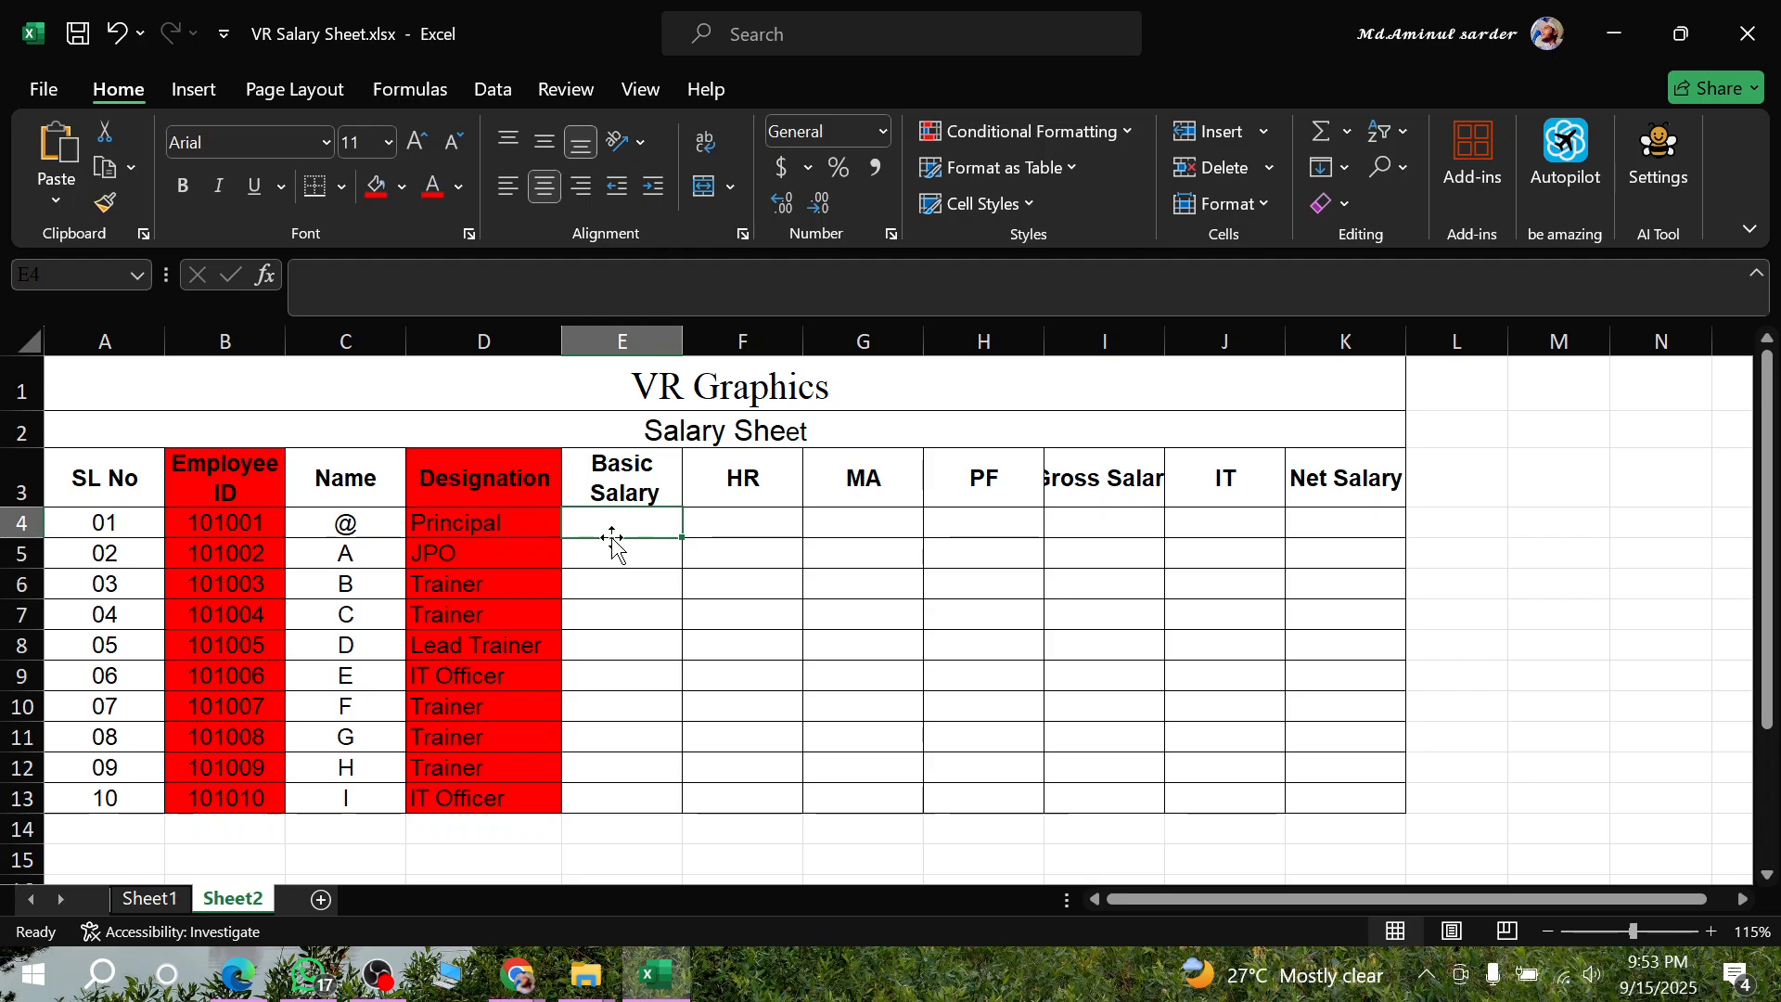
{"action": "left_click", "coordinate": [640, 612]}
{"action": "left_click", "coordinate": [623, 527]}
{"action": "left_click", "coordinate": [227, 981]}
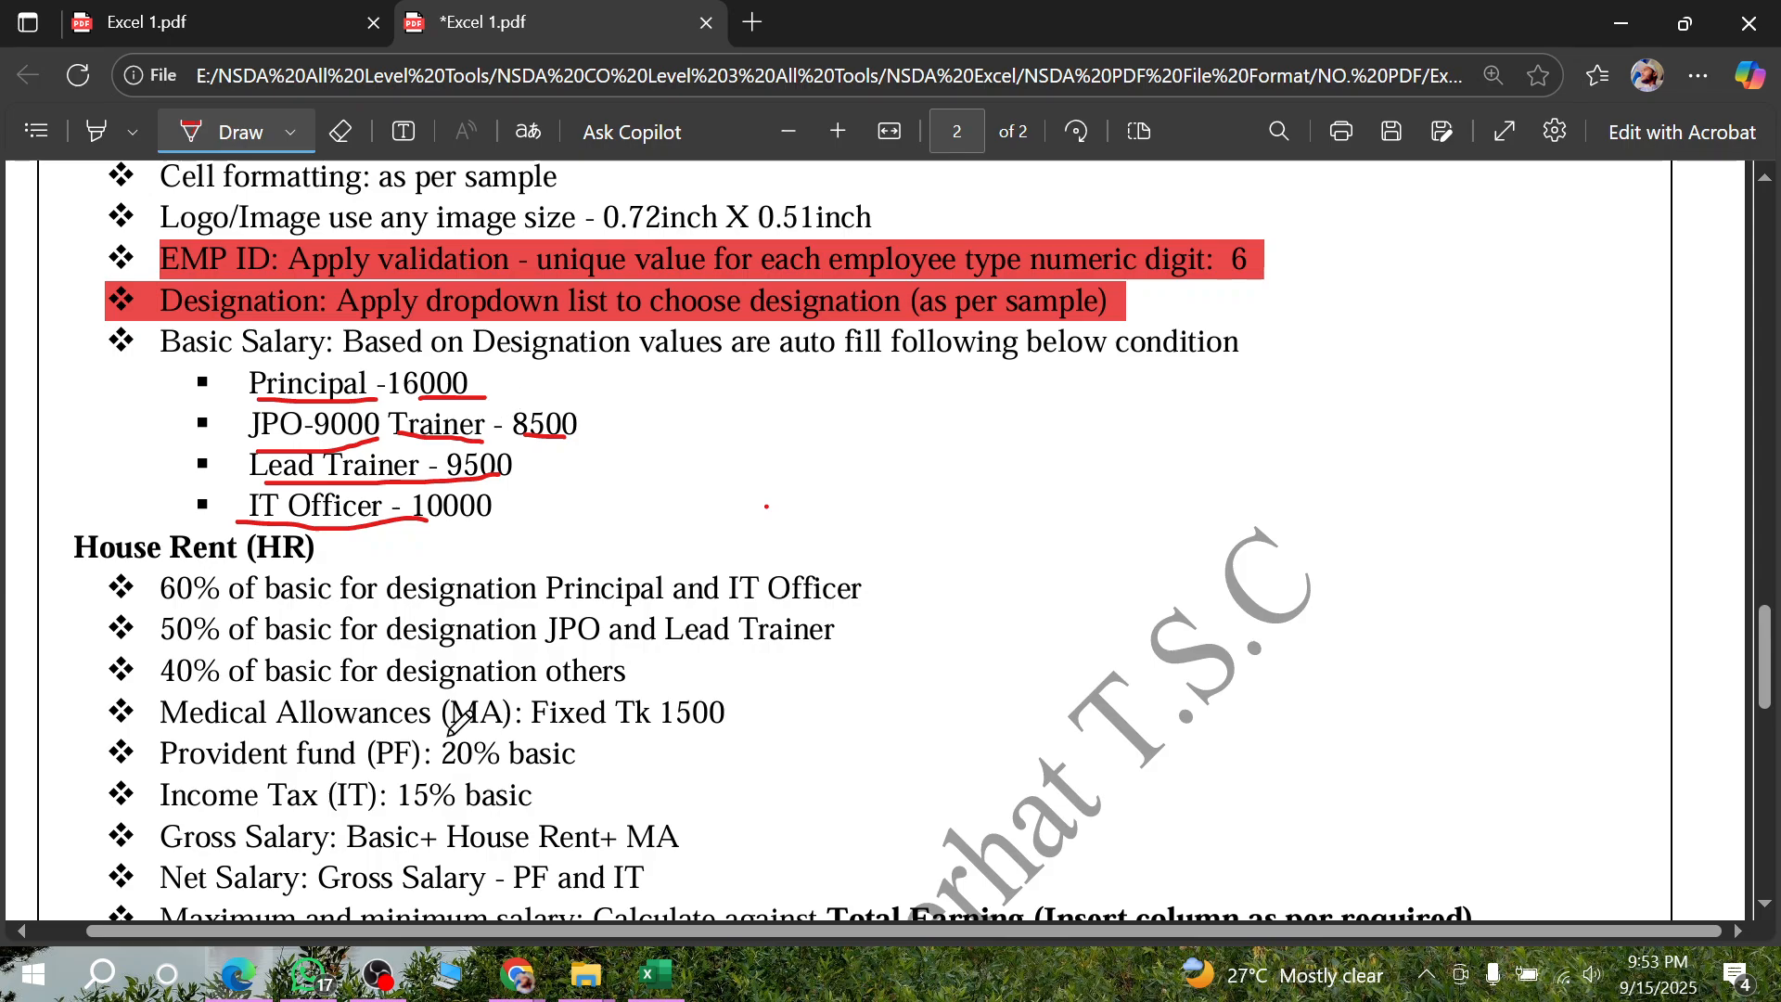
{"action": "left_click", "coordinate": [688, 995]}
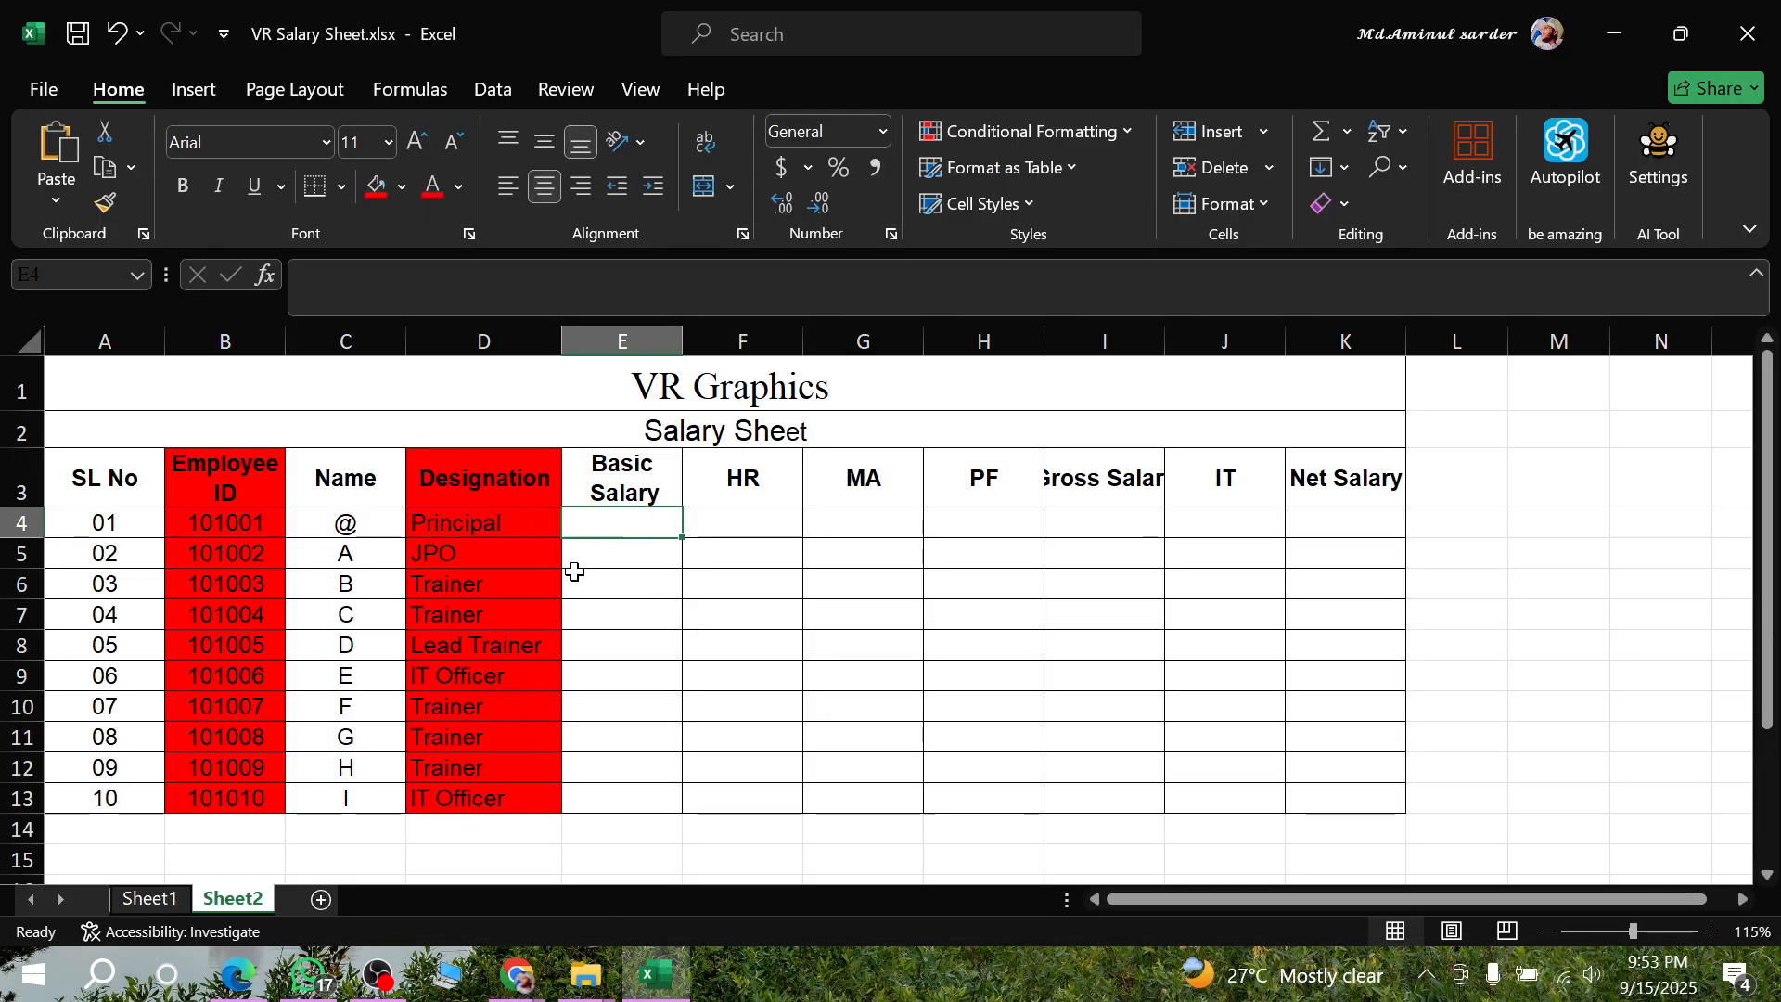
{"action": "type", "text": "="}
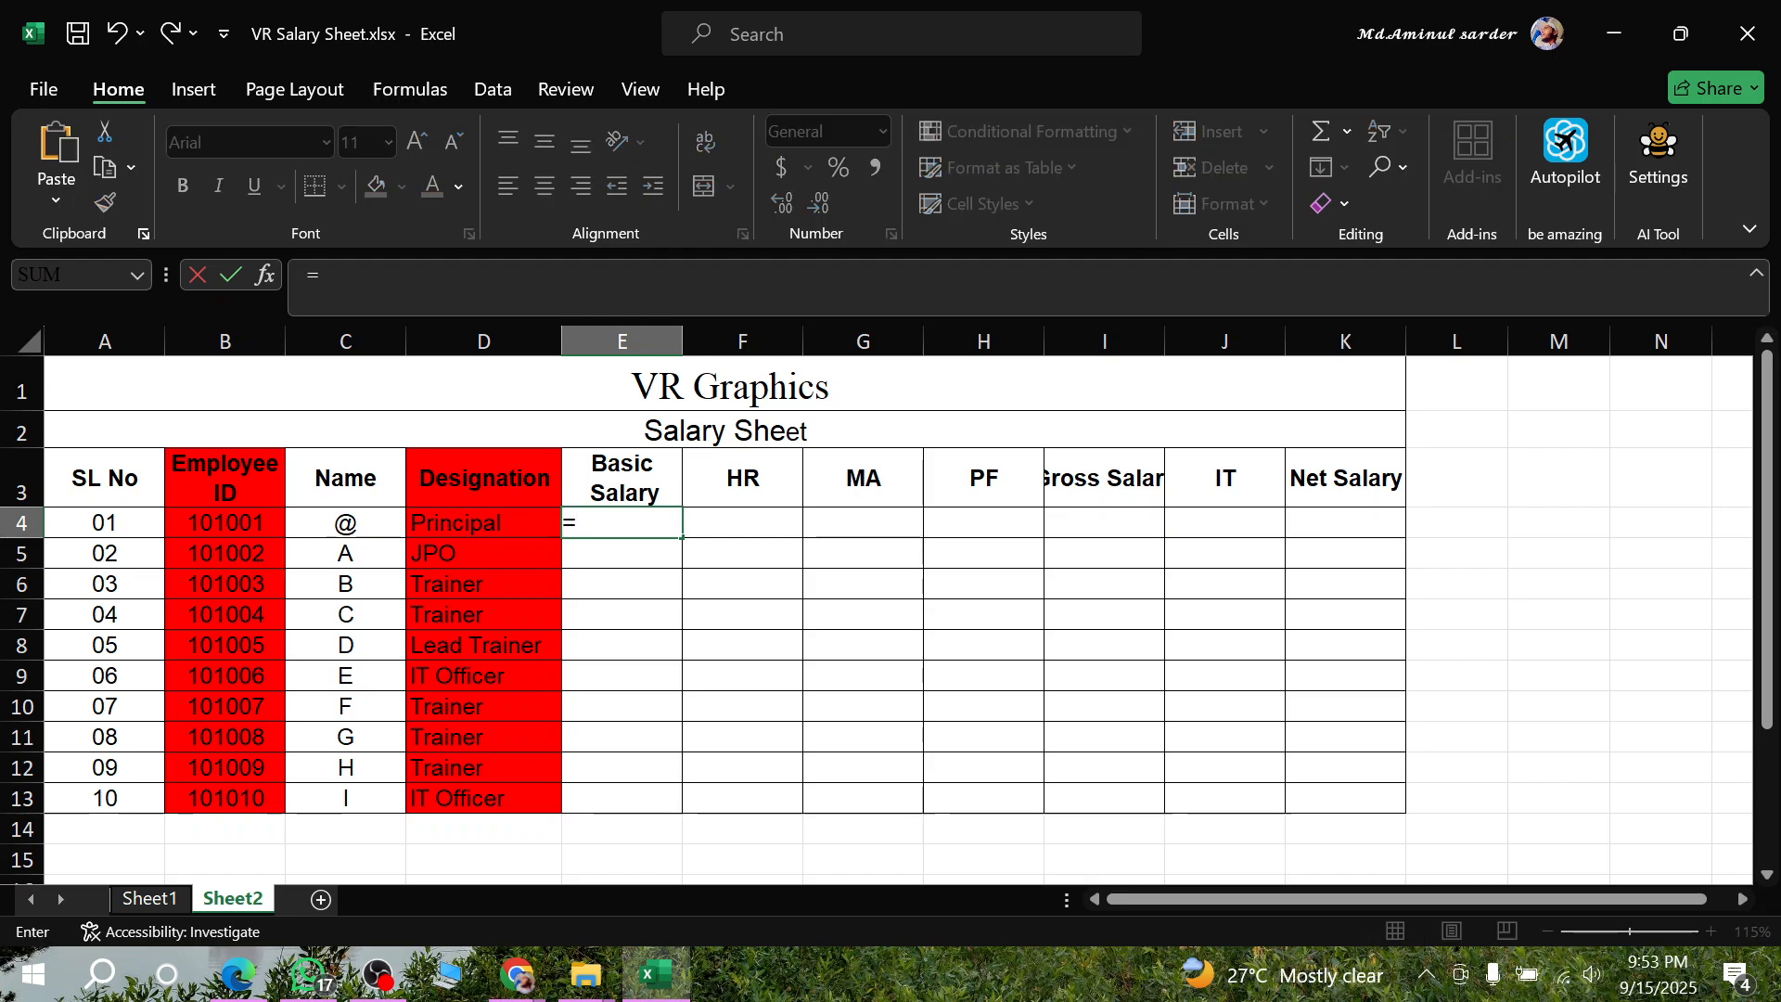
{"action": "key", "text": "BackSpace"}
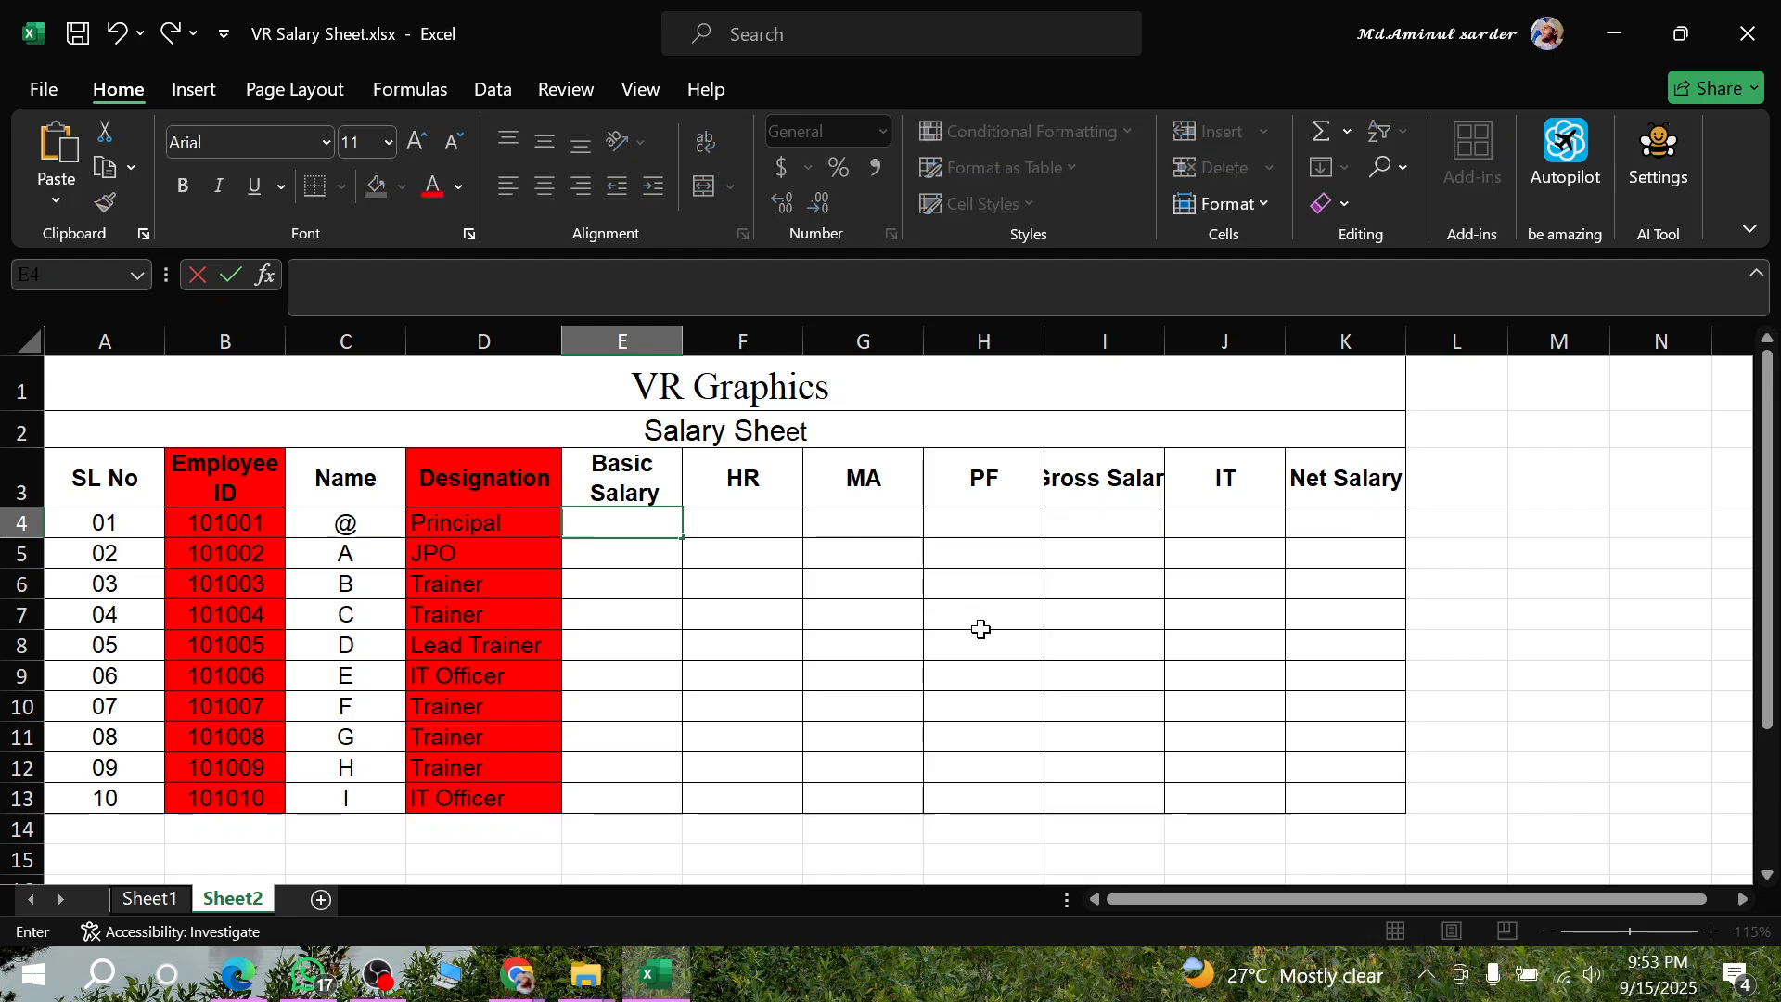
{"action": "left_click_drag", "start_coordinate": [631, 529], "coordinate": [1385, 813]}
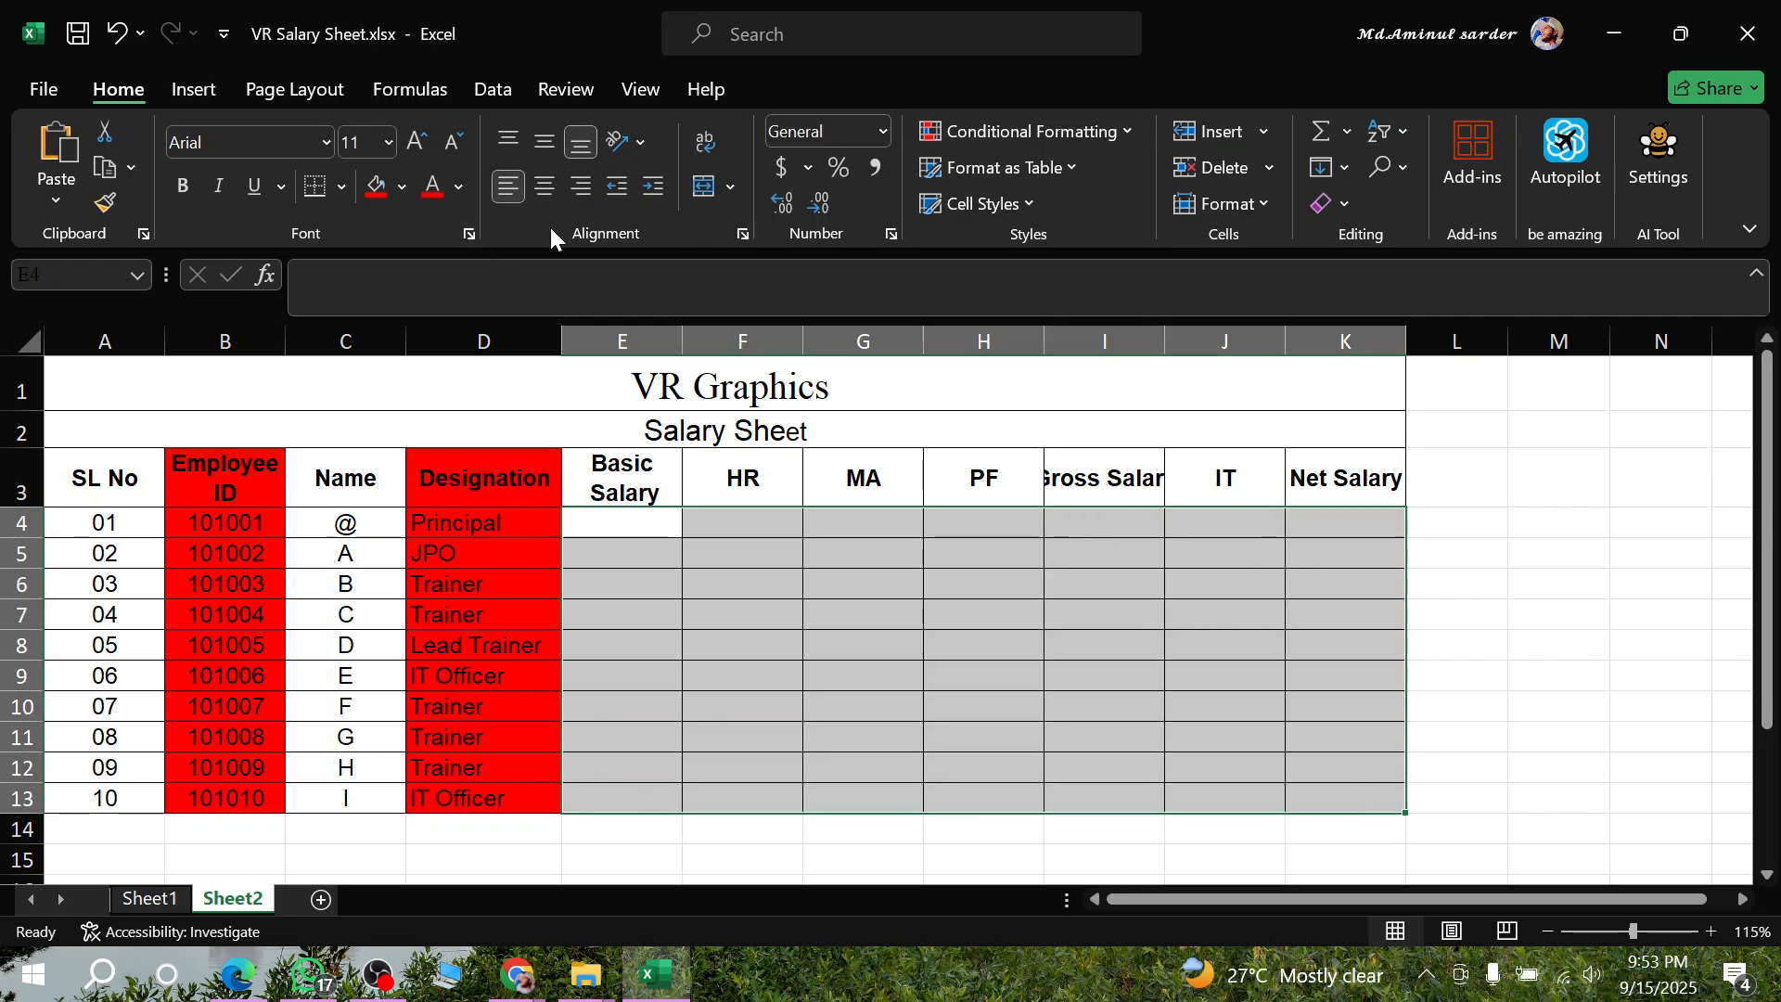
{"action": "left_click", "coordinate": [784, 640]}
{"action": "left_click", "coordinate": [653, 527]}
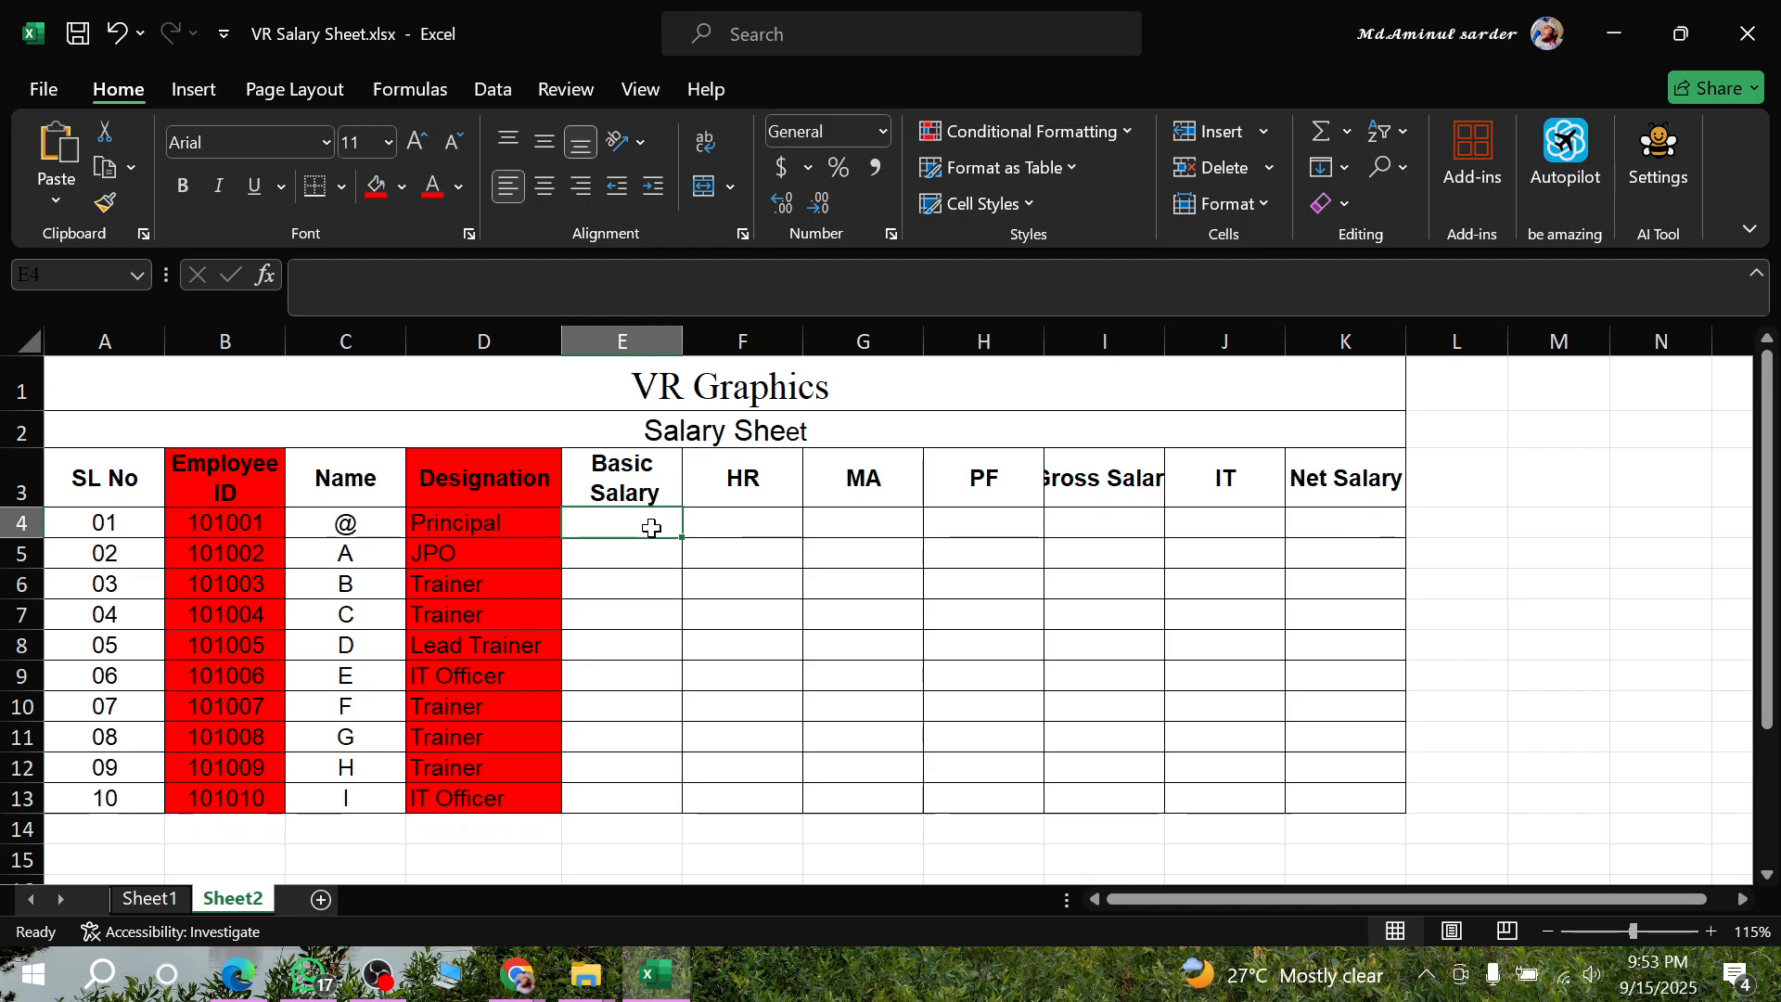
{"action": "type", "text": "=IF("}
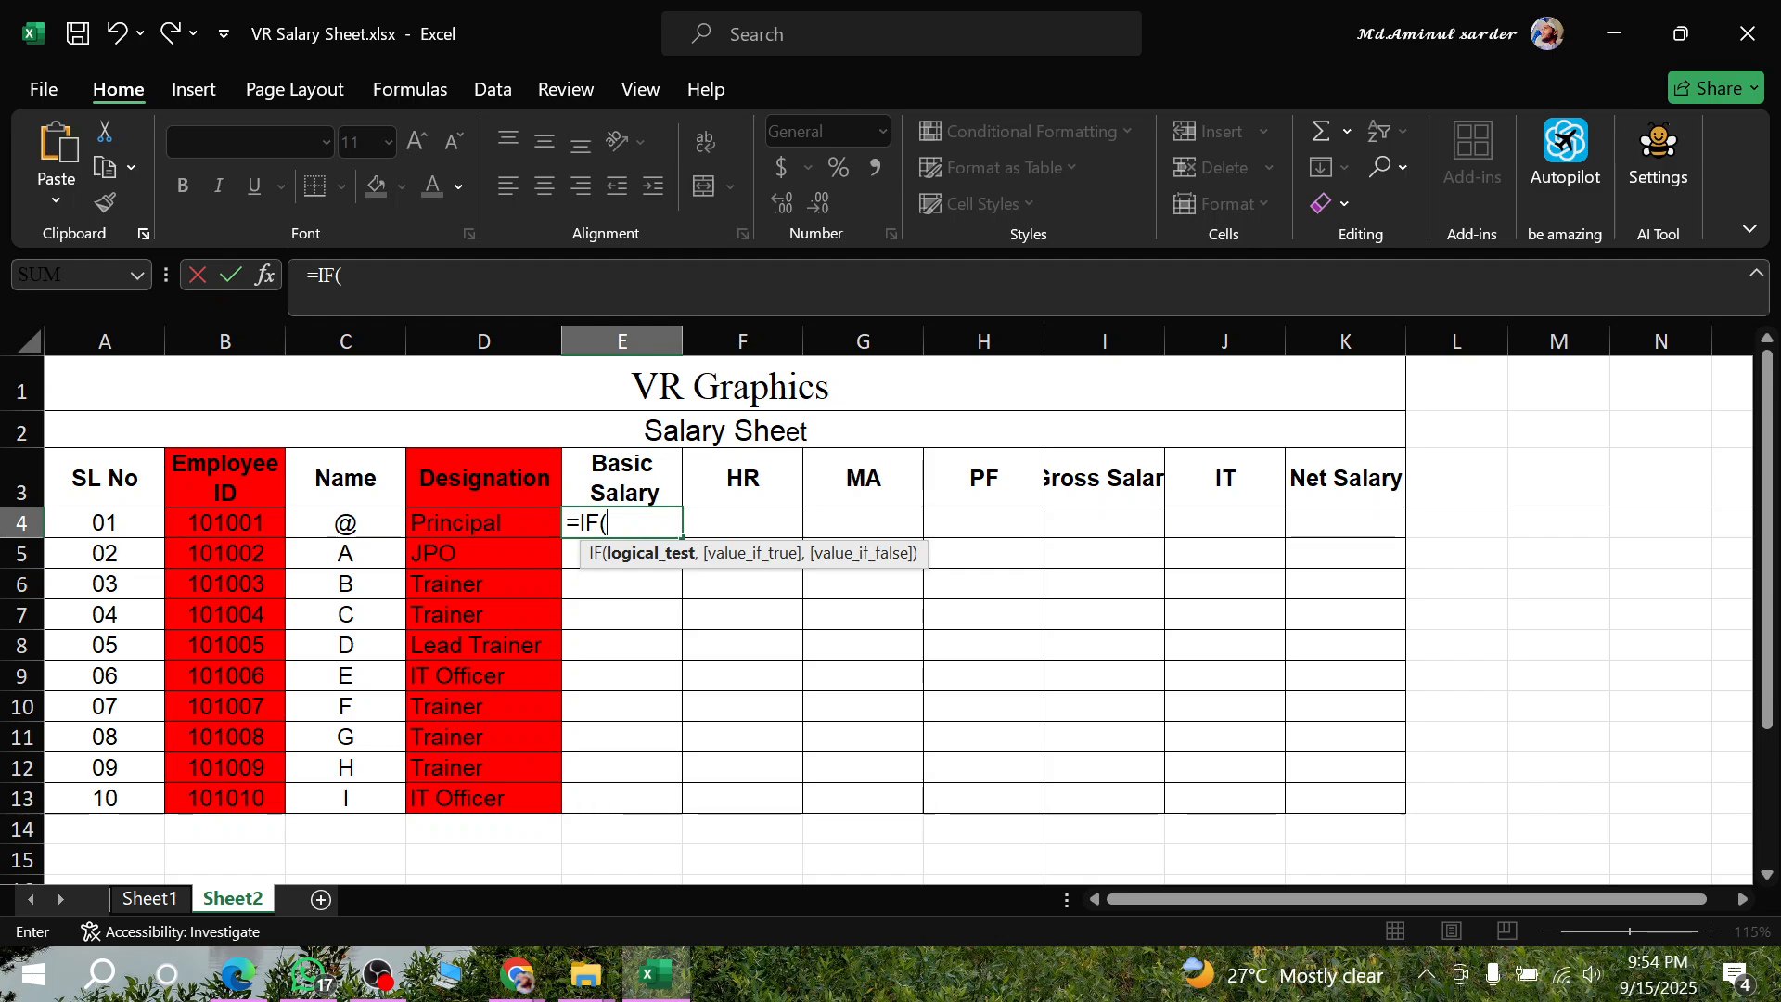
{"action": "key", "text": "super+plus"}
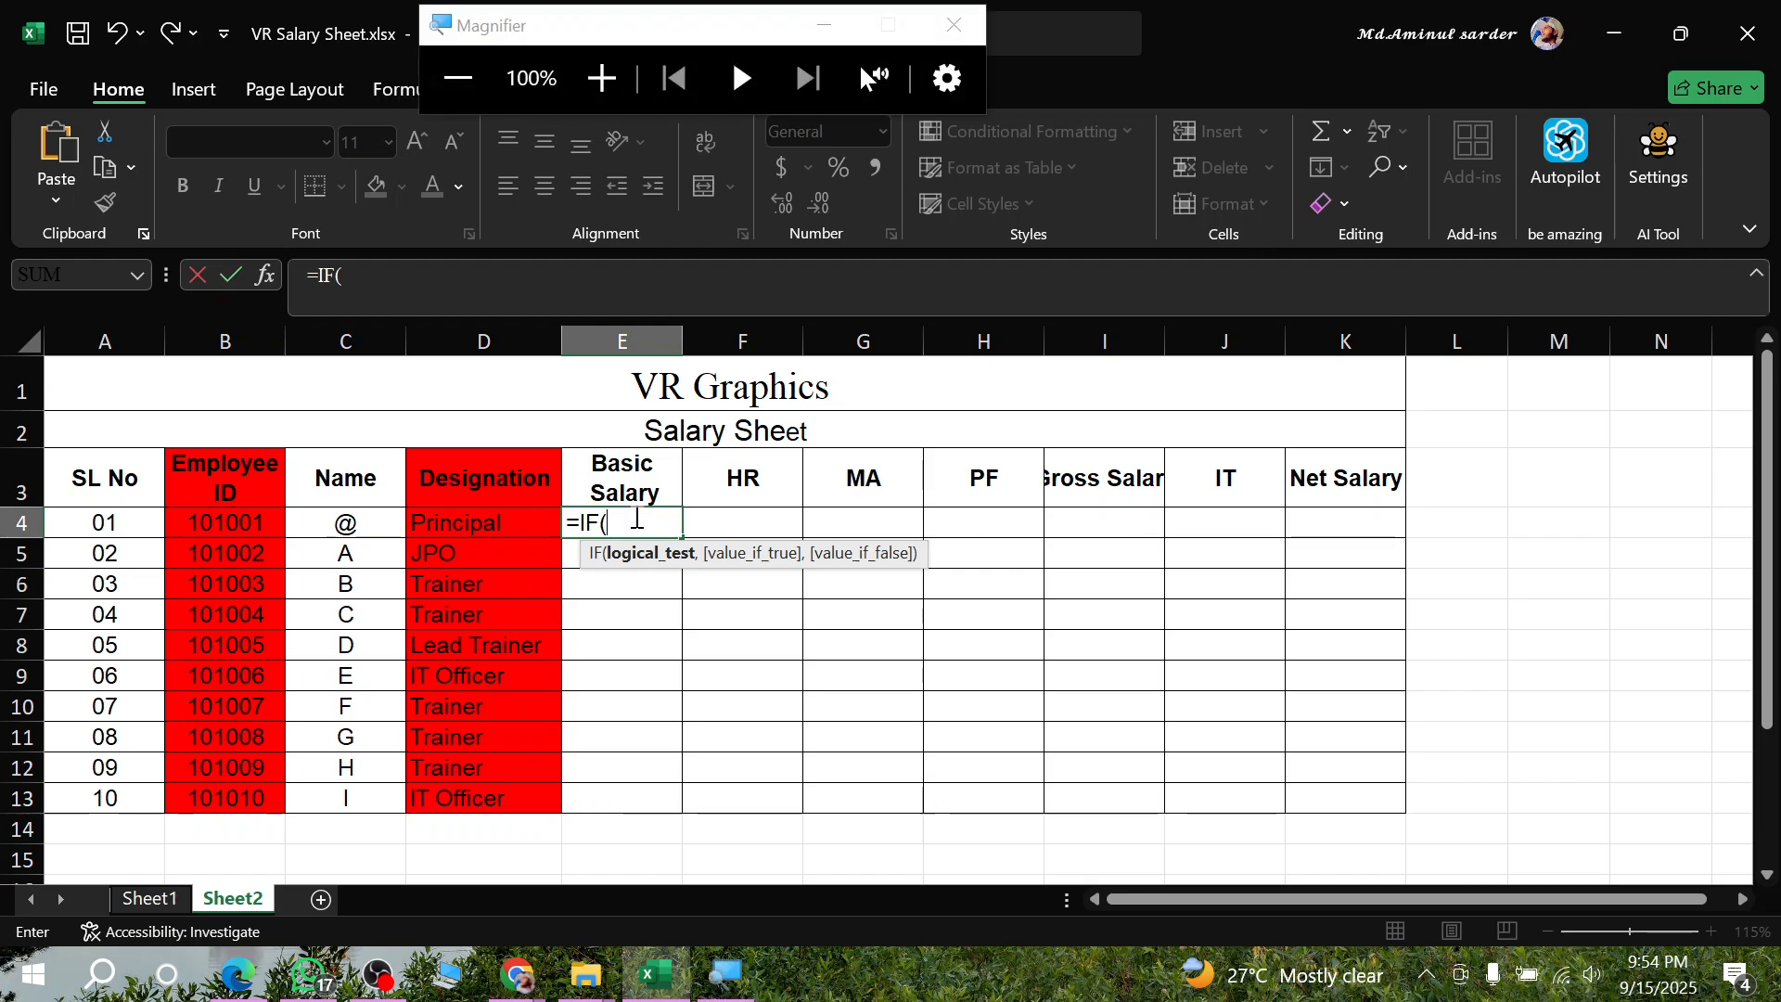
{"action": "key", "text": "super+plus"}
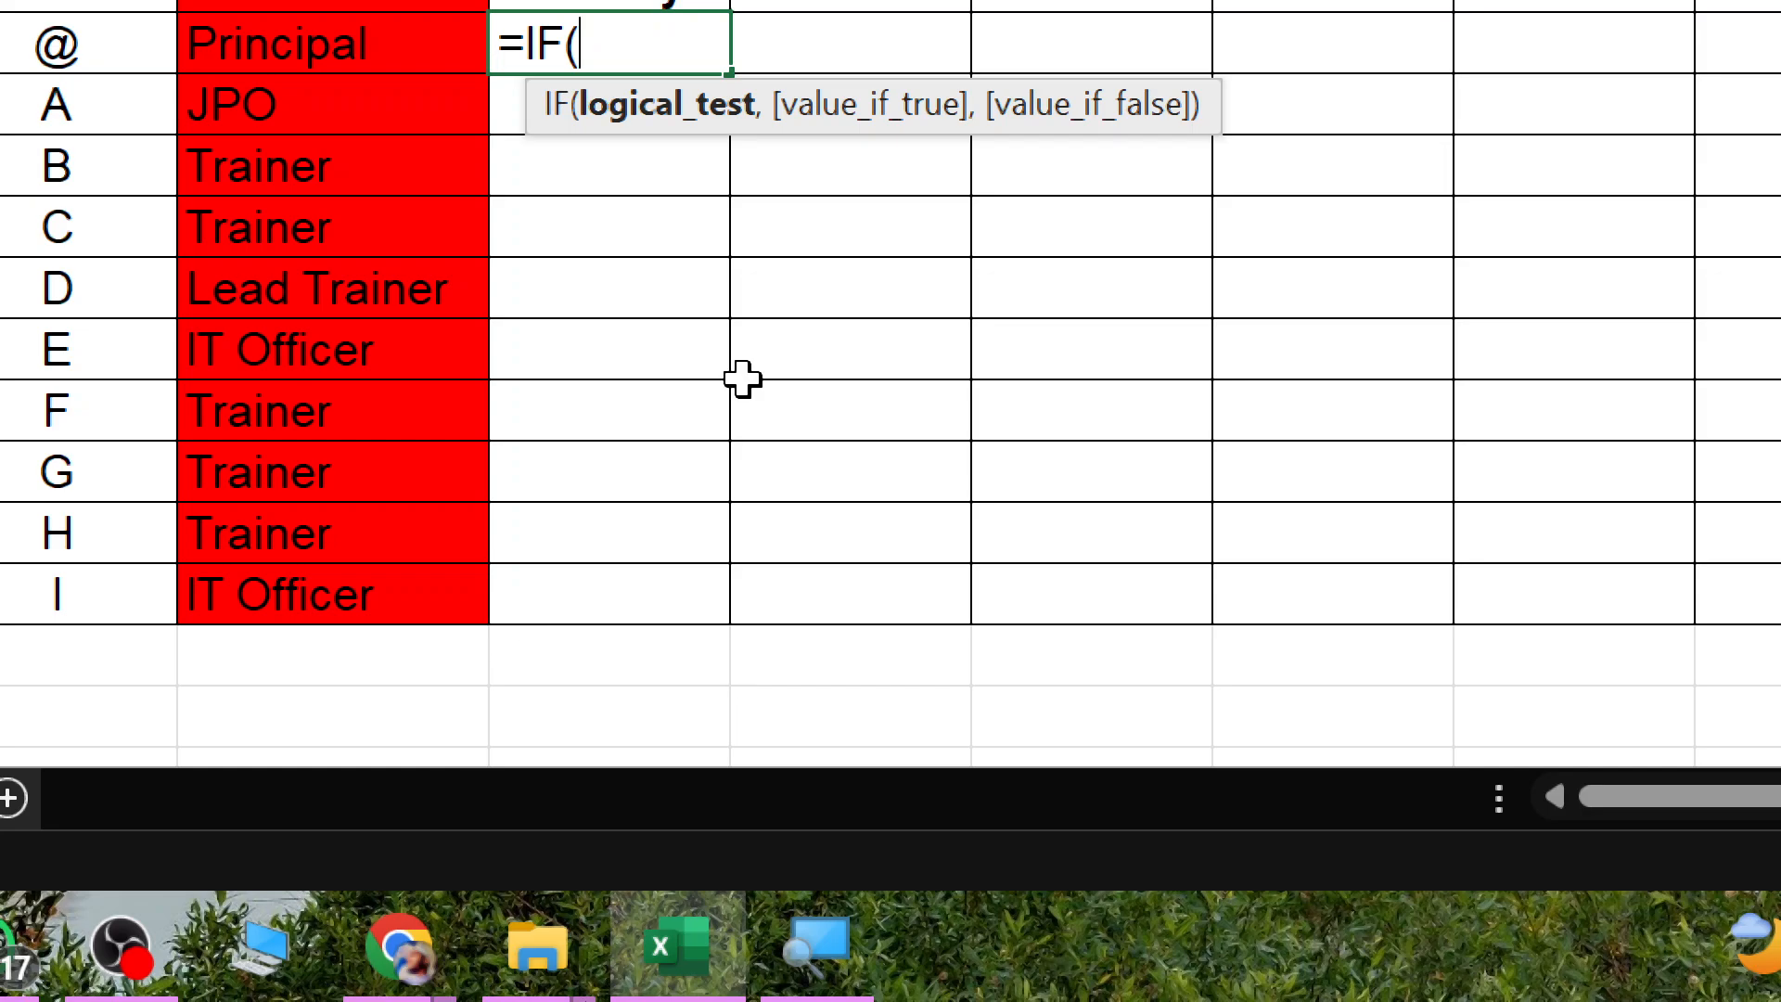
{"action": "mouse_move", "coordinate": [768, 905]}
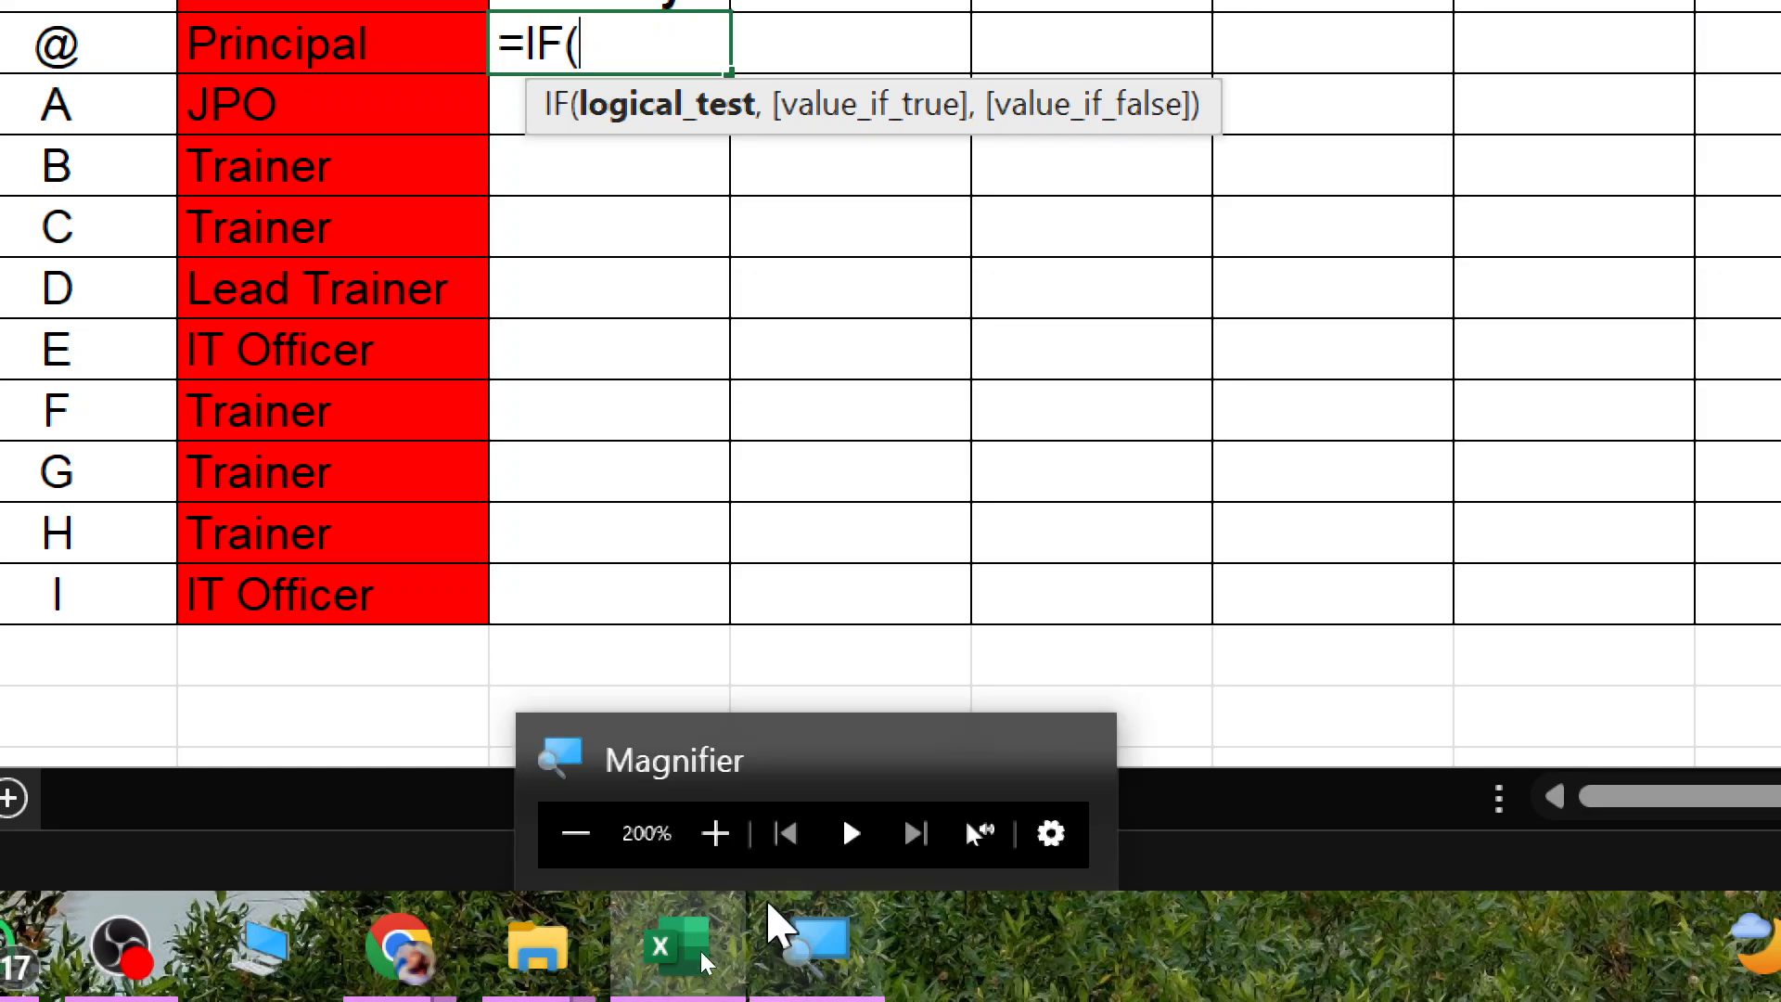
{"action": "key", "text": "super"}
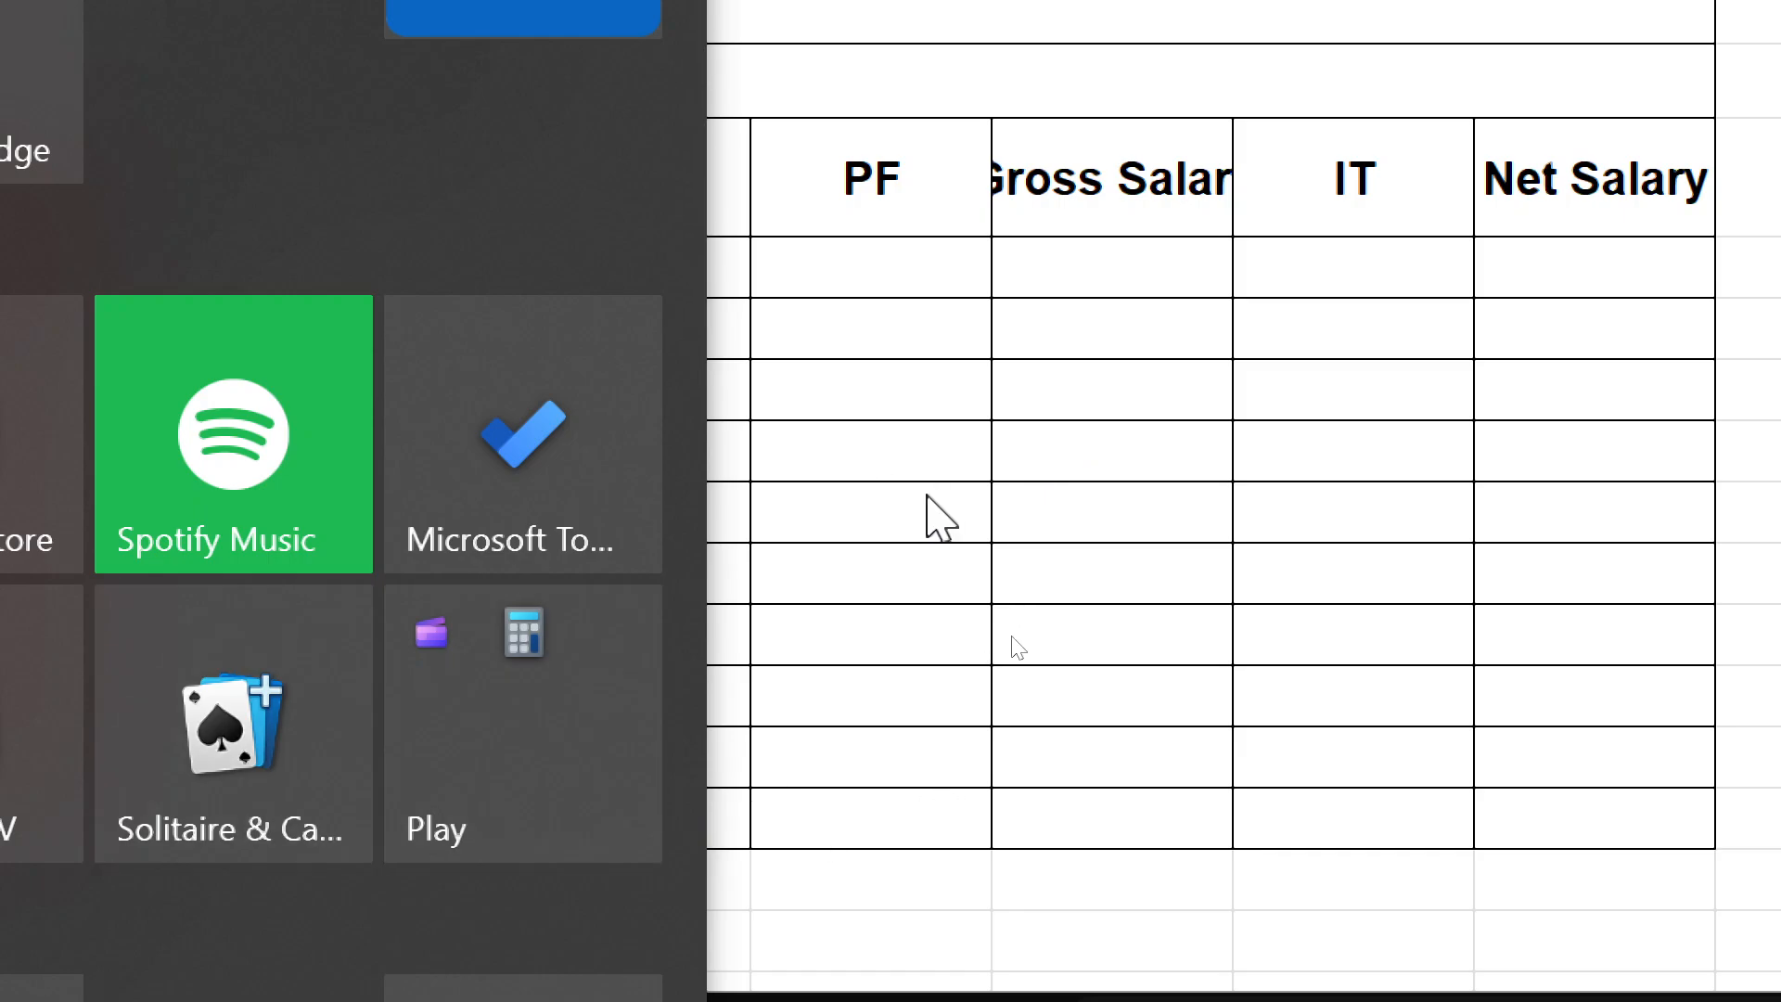
{"action": "left_click", "coordinate": [1139, 496]}
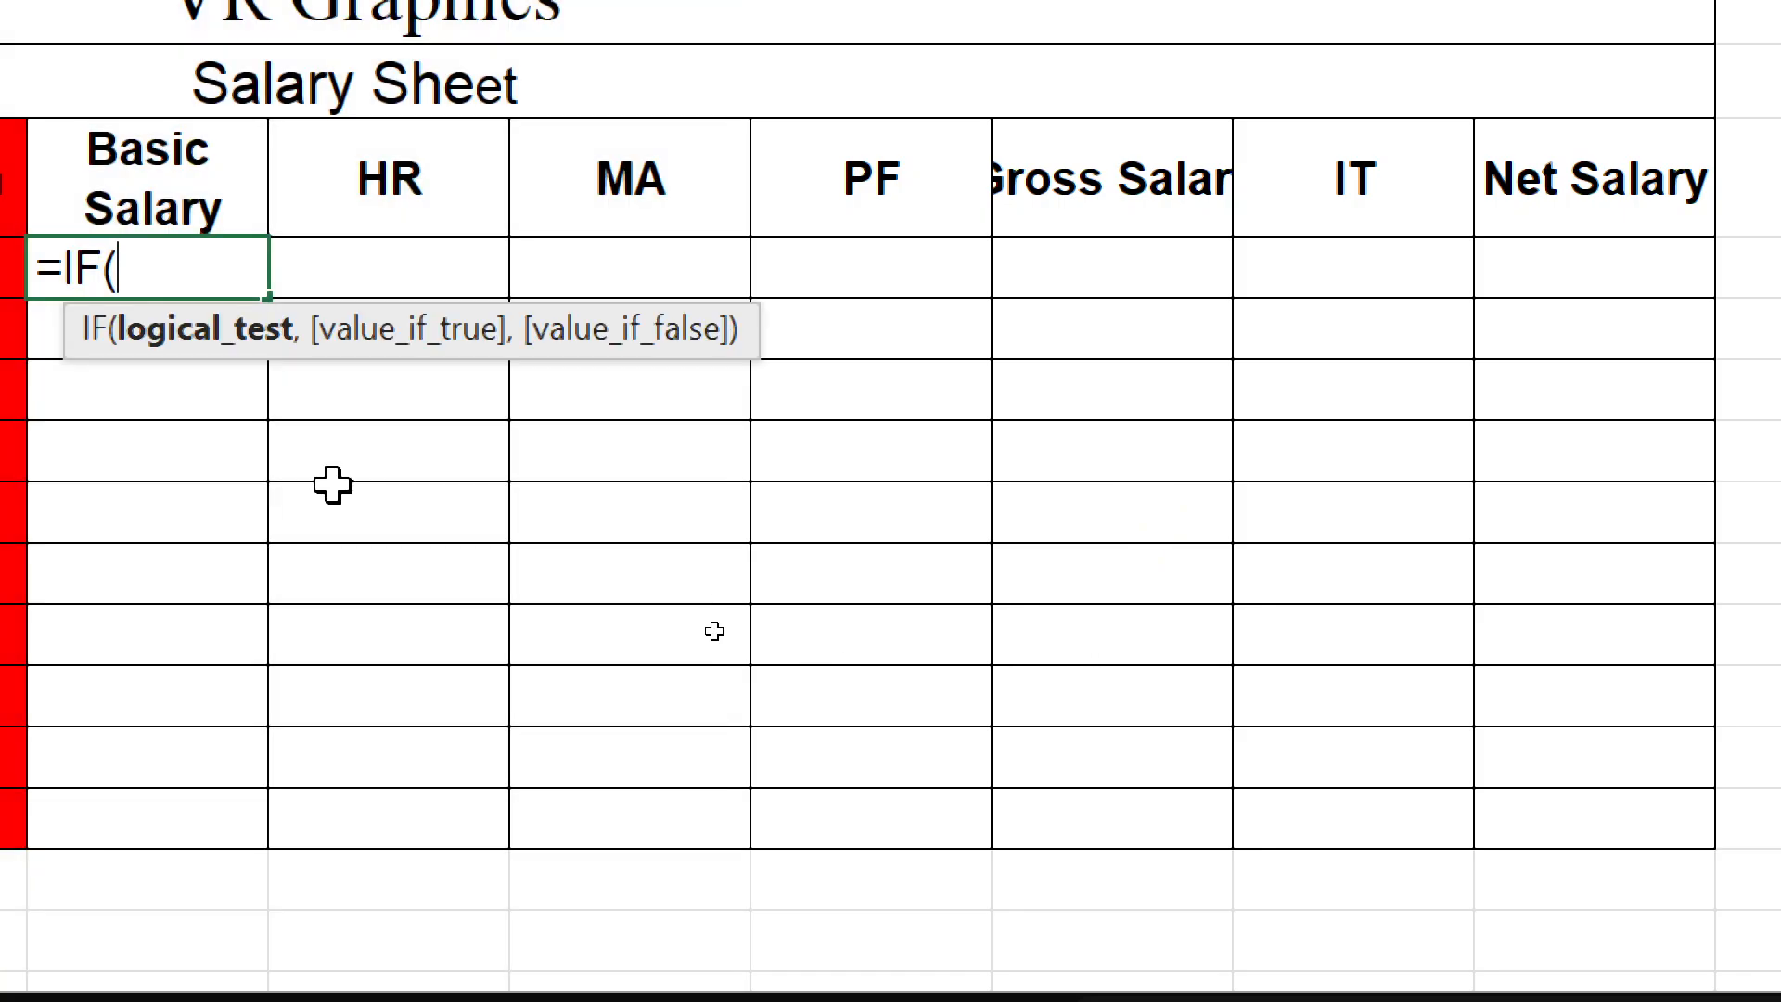
{"action": "key", "text": "BackSpace"}
{"action": "key", "text": "BackSpace"}
{"action": "key", "text": "BackSpace"}
{"action": "key", "text": "BackSpace"}
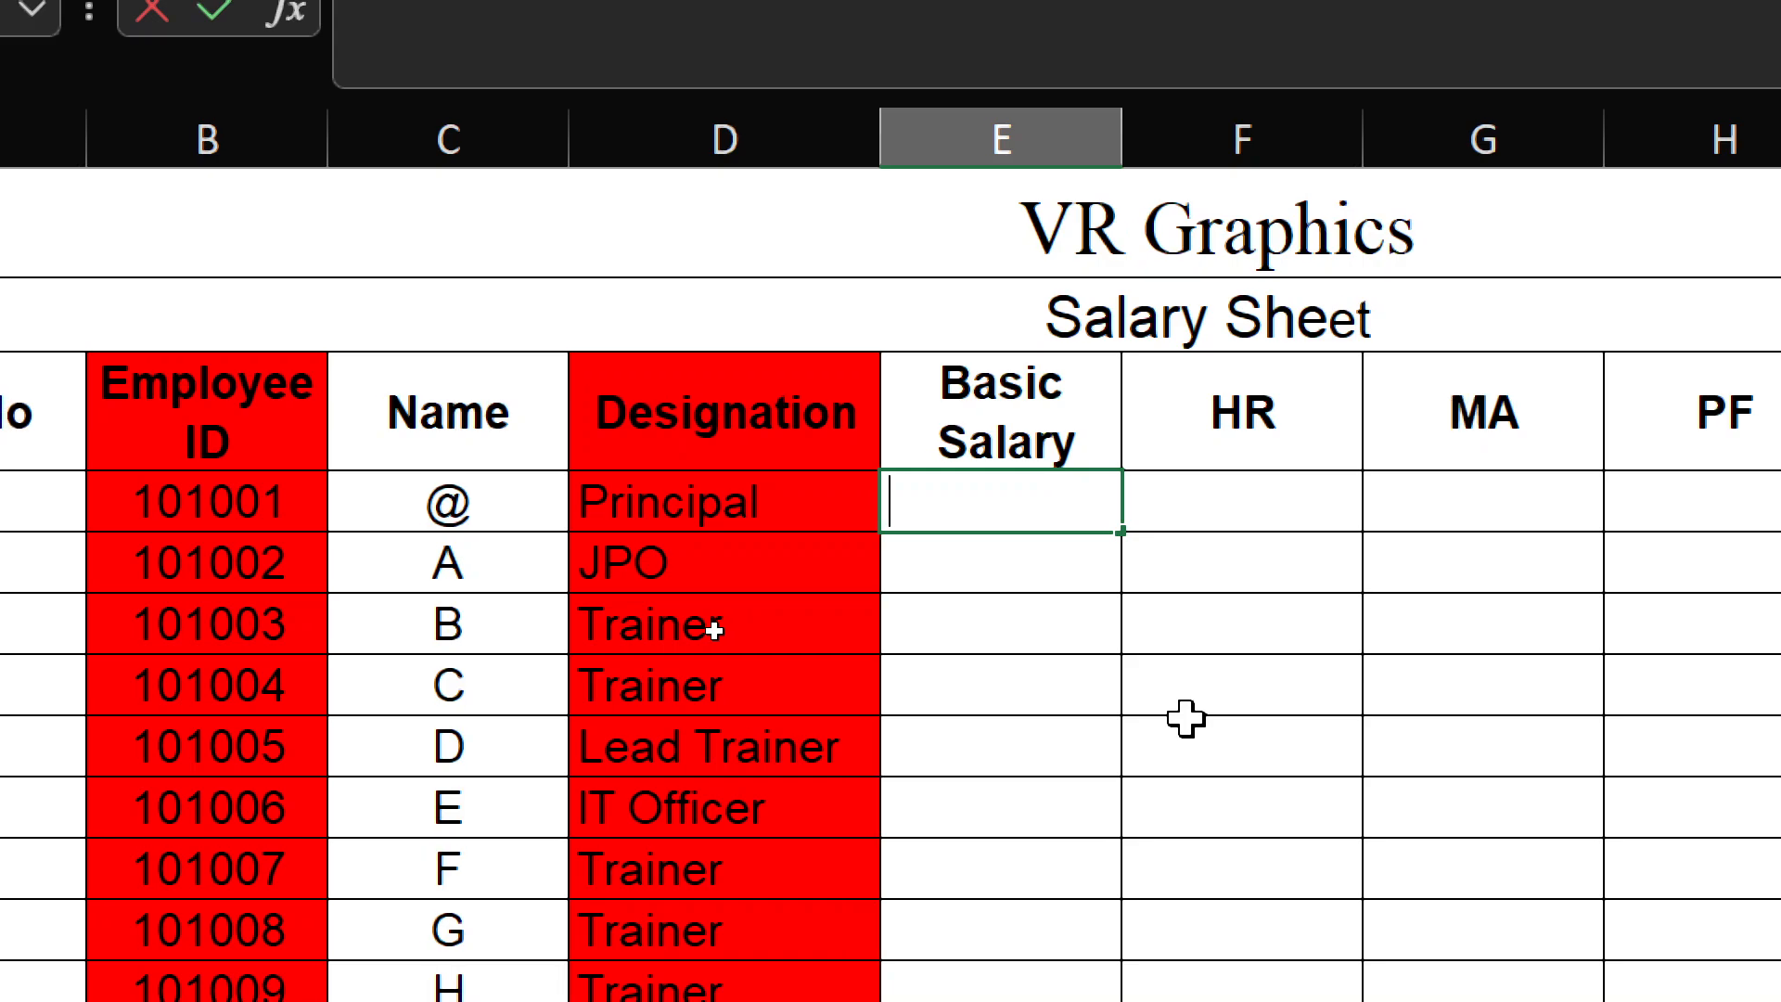
{"action": "key", "text": "super+minus"}
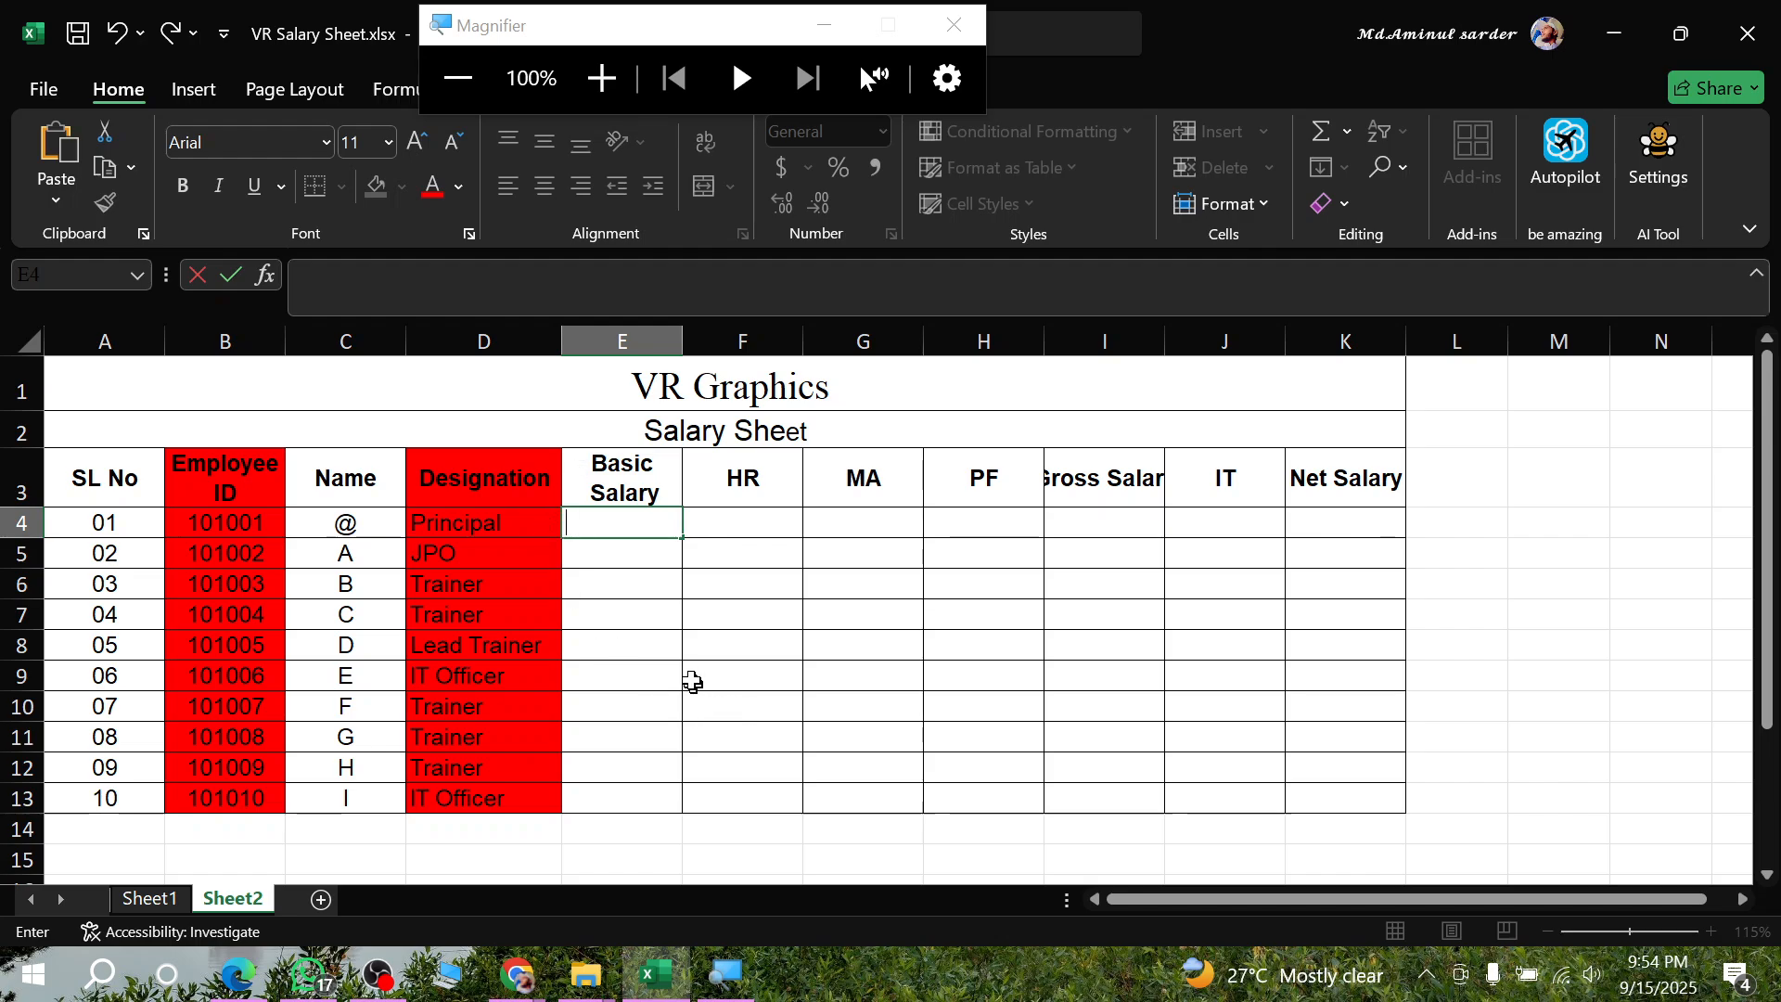
{"action": "key", "text": "super"}
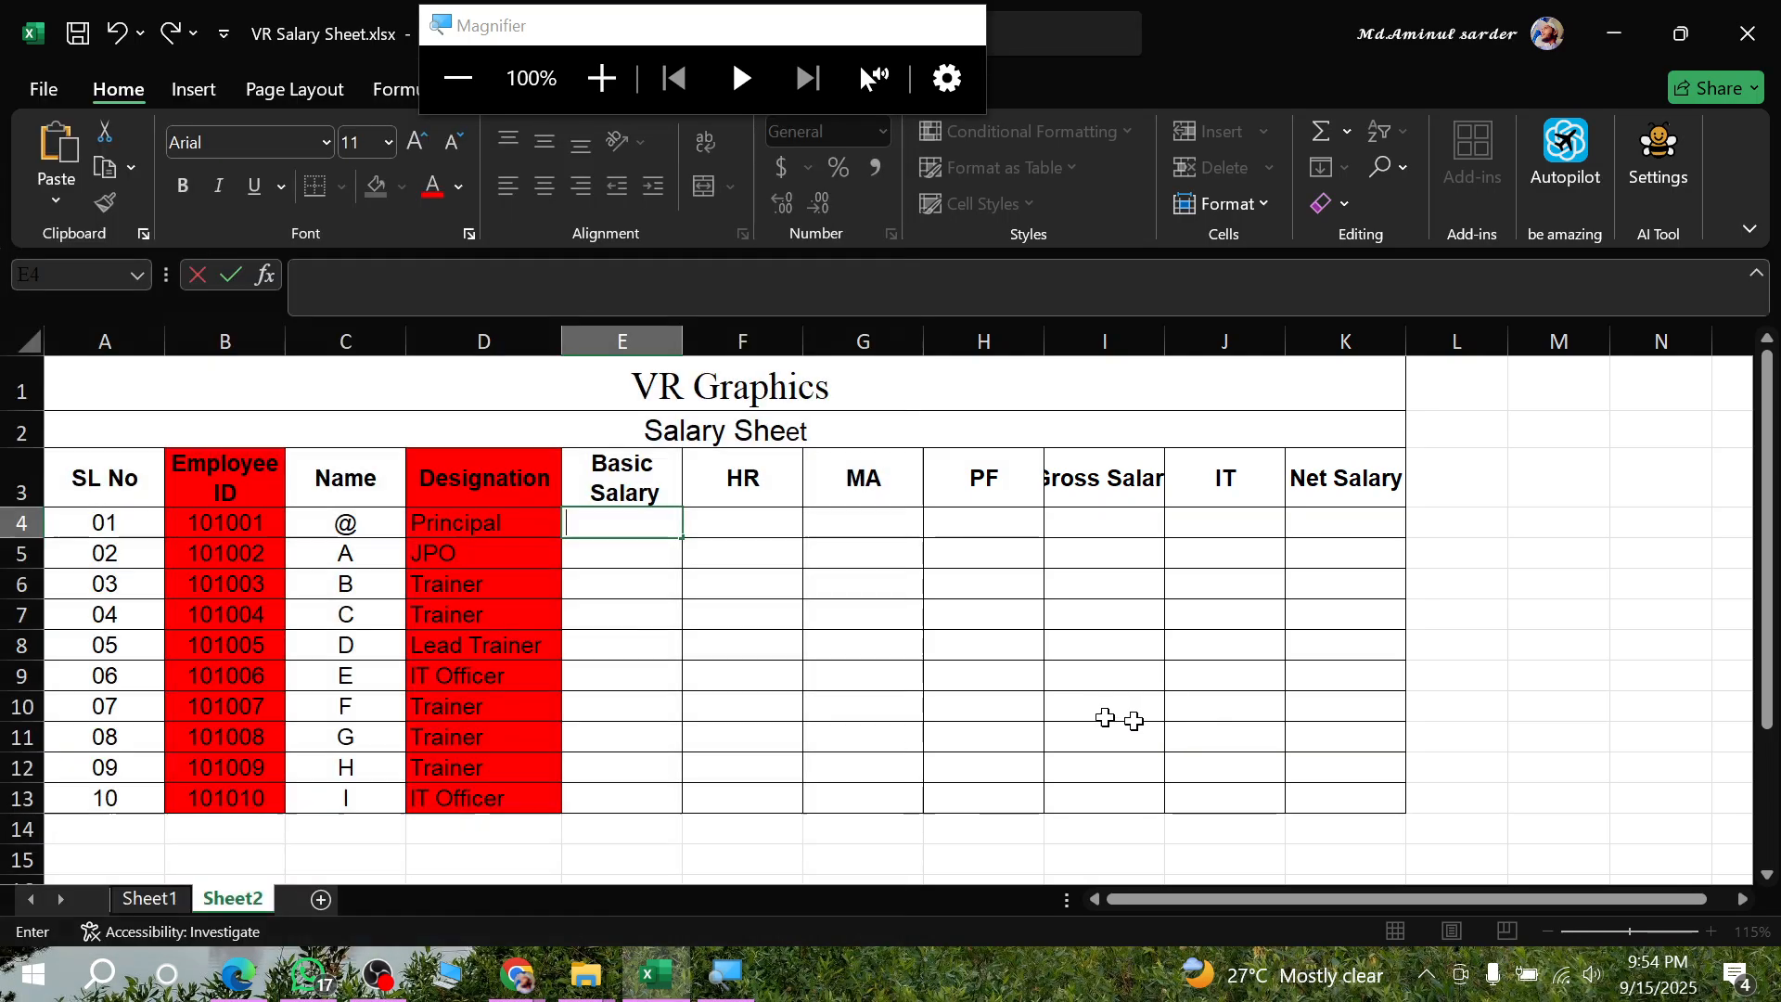
{"action": "key", "text": "super"}
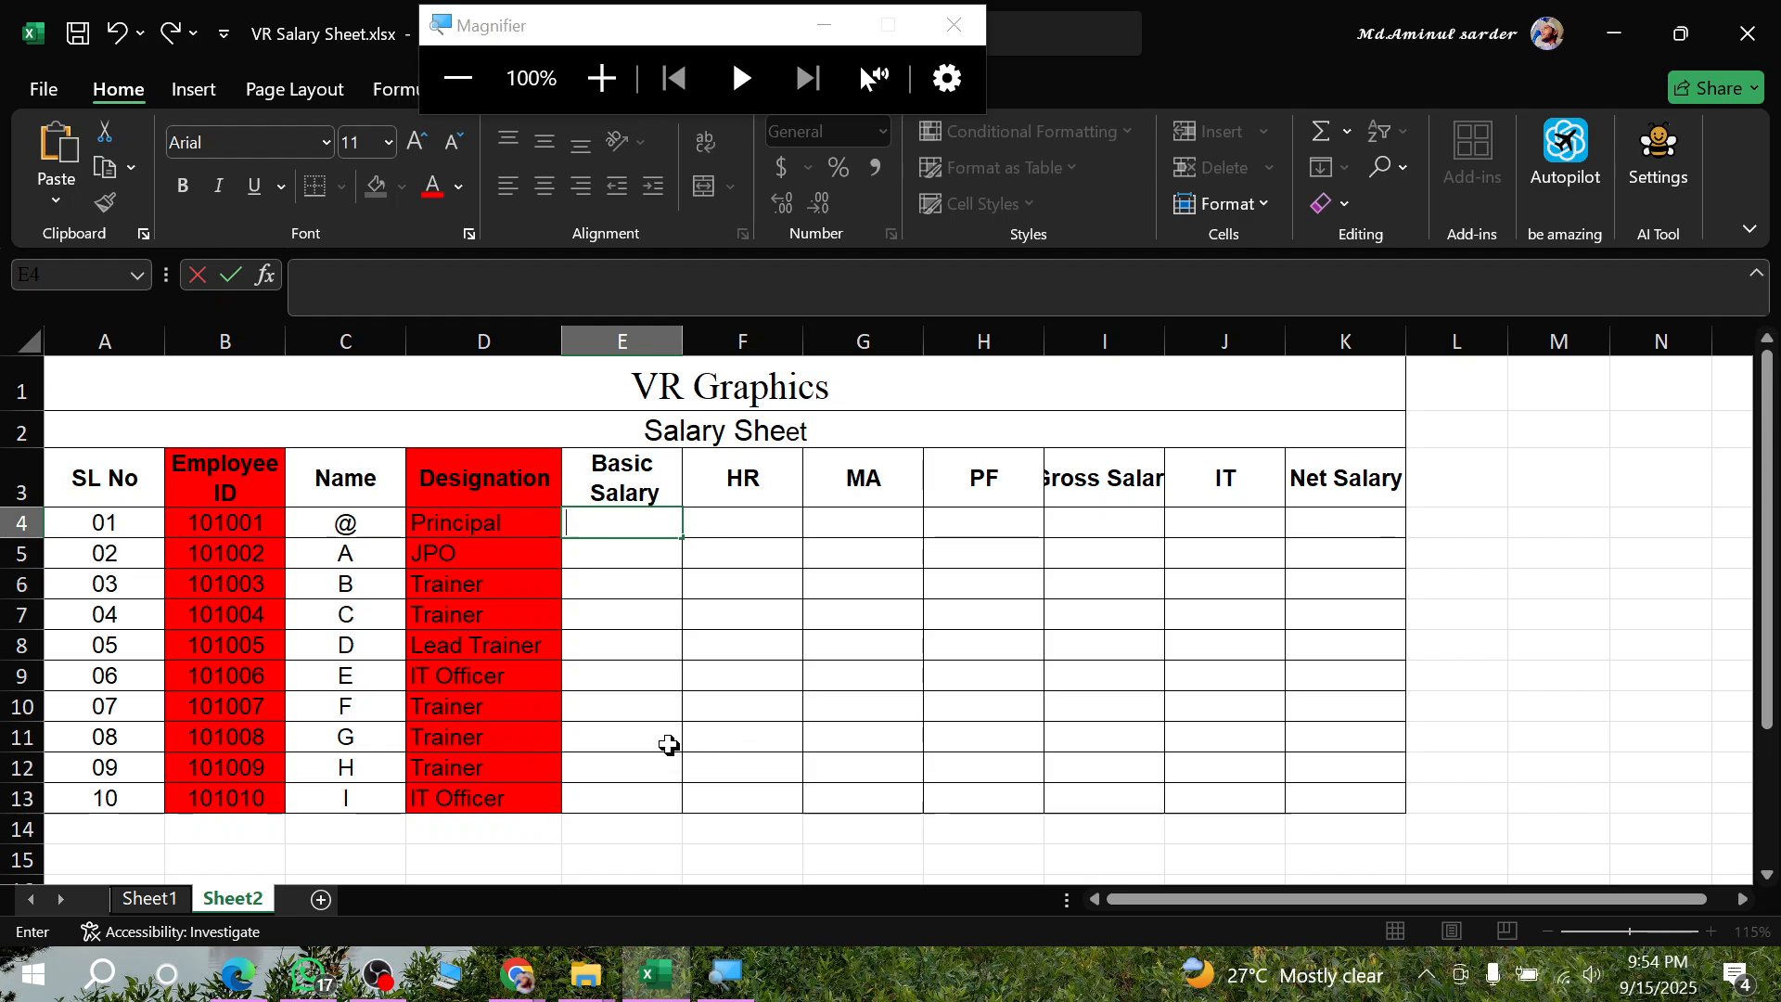
- Start an IF formula in E4 with D4, the first employee's designation, as the cell being tested
{"action": "key", "text": "Escape"}
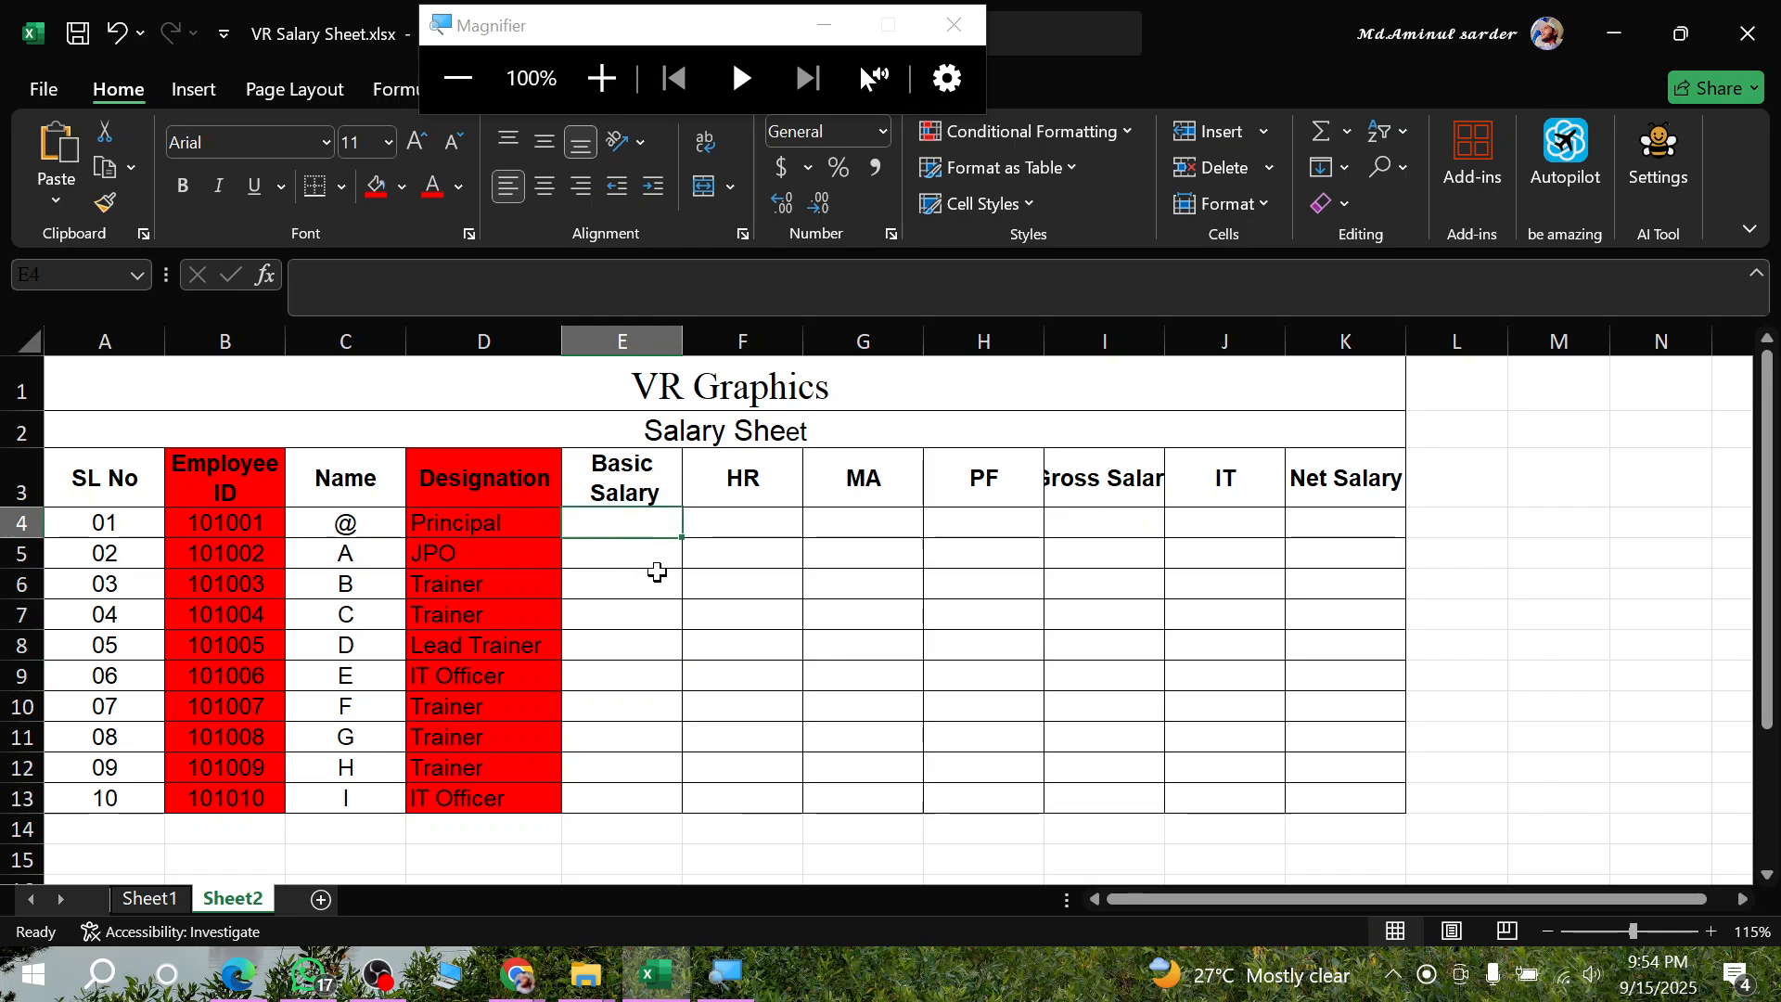
{"action": "type", "text": "="}
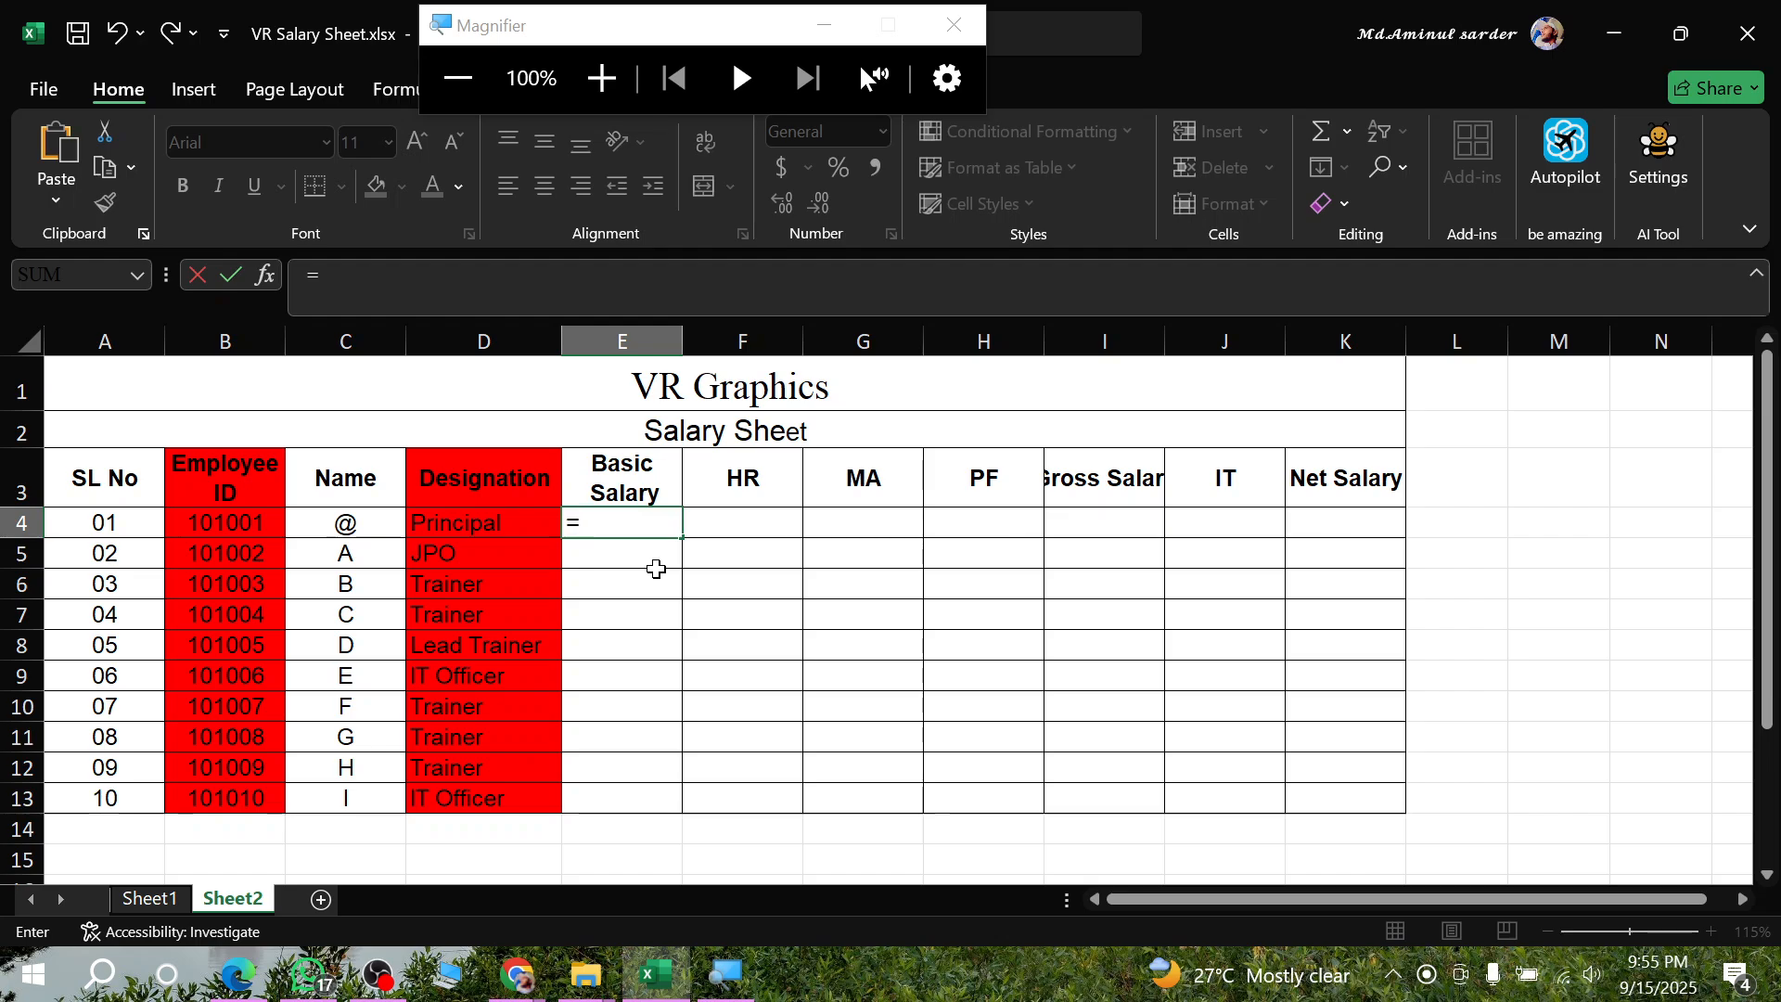
{"action": "type", "text": "if"}
{"action": "key", "text": "Tab"}
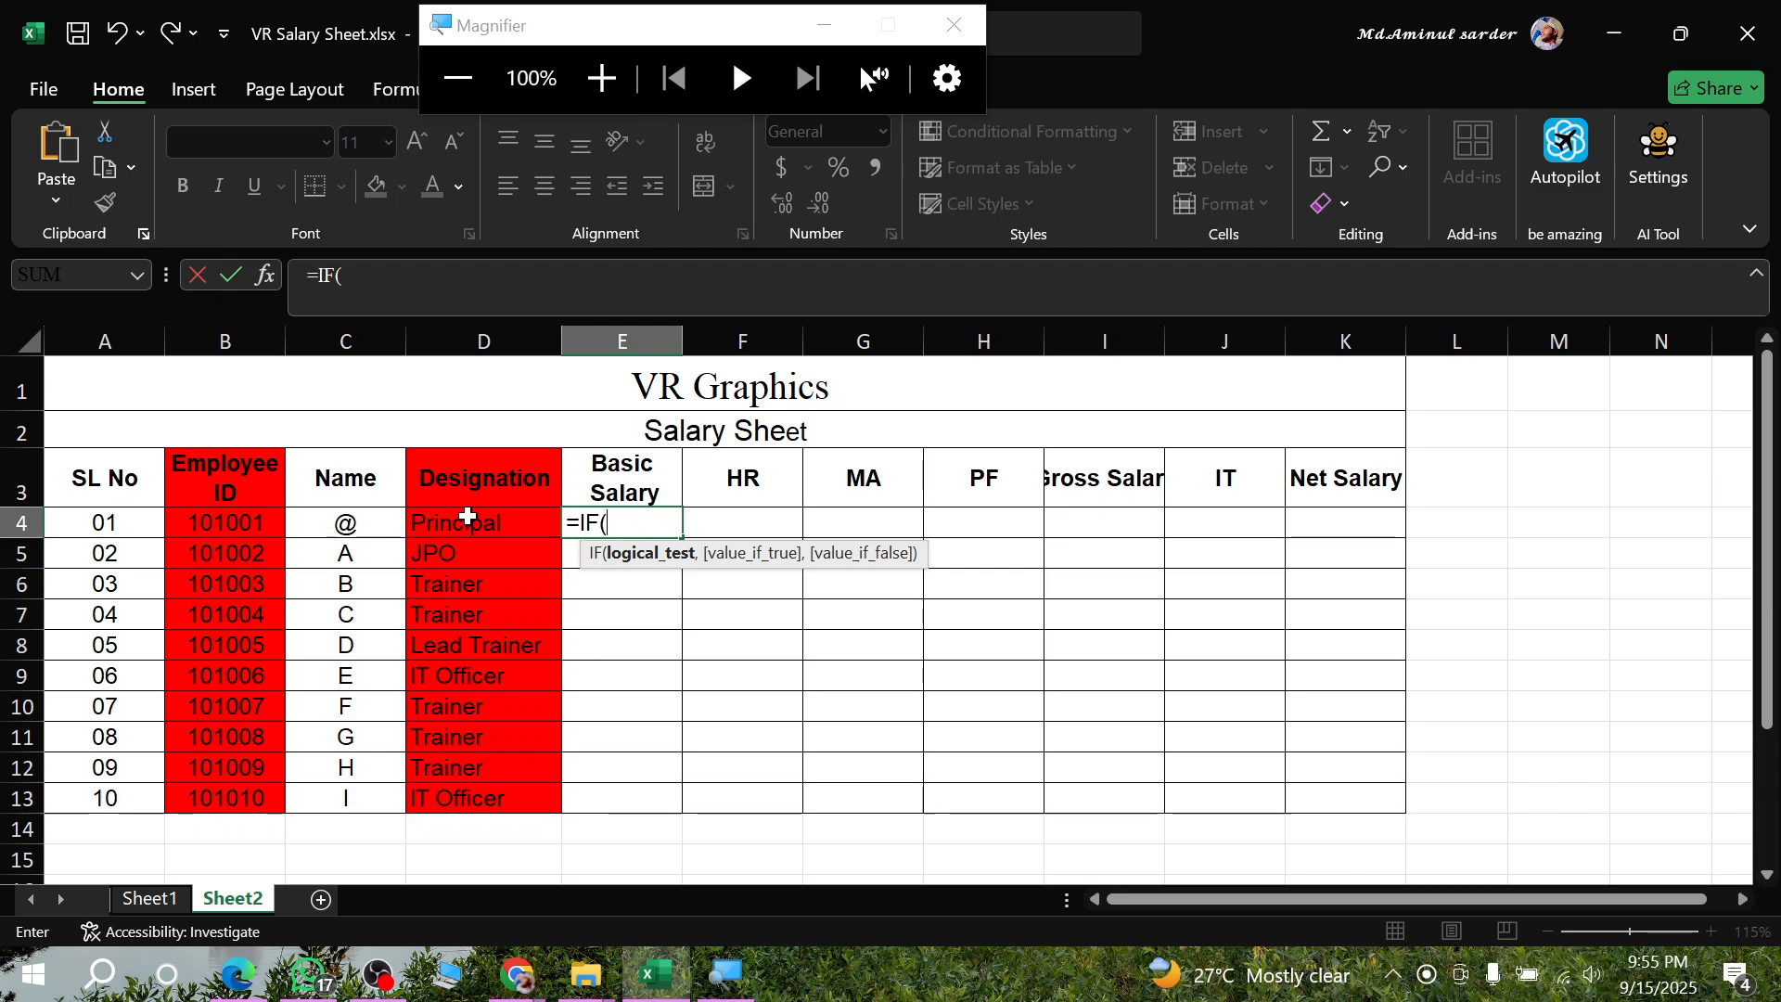
{"action": "left_click", "coordinate": [471, 513]}
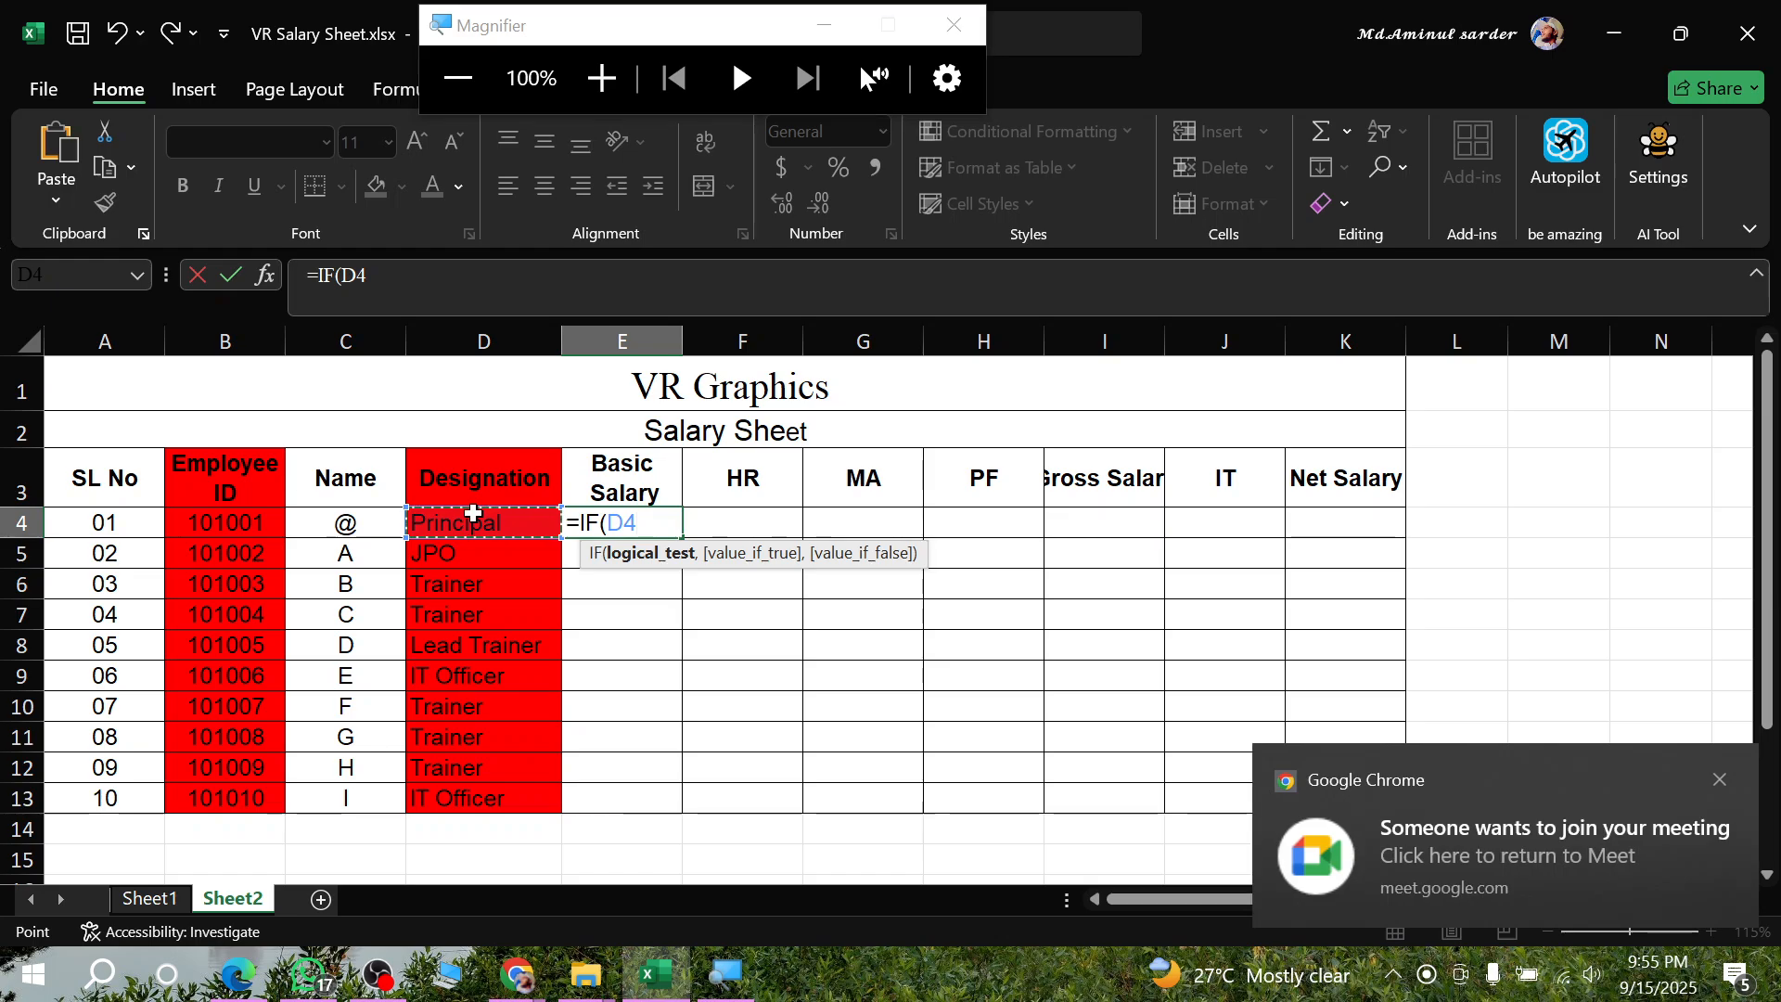
- Switch to the Google Meet call in Chrome, admit the waiting participant, and return to the salary sheet in Excel
{"action": "left_click", "coordinate": [516, 974]}
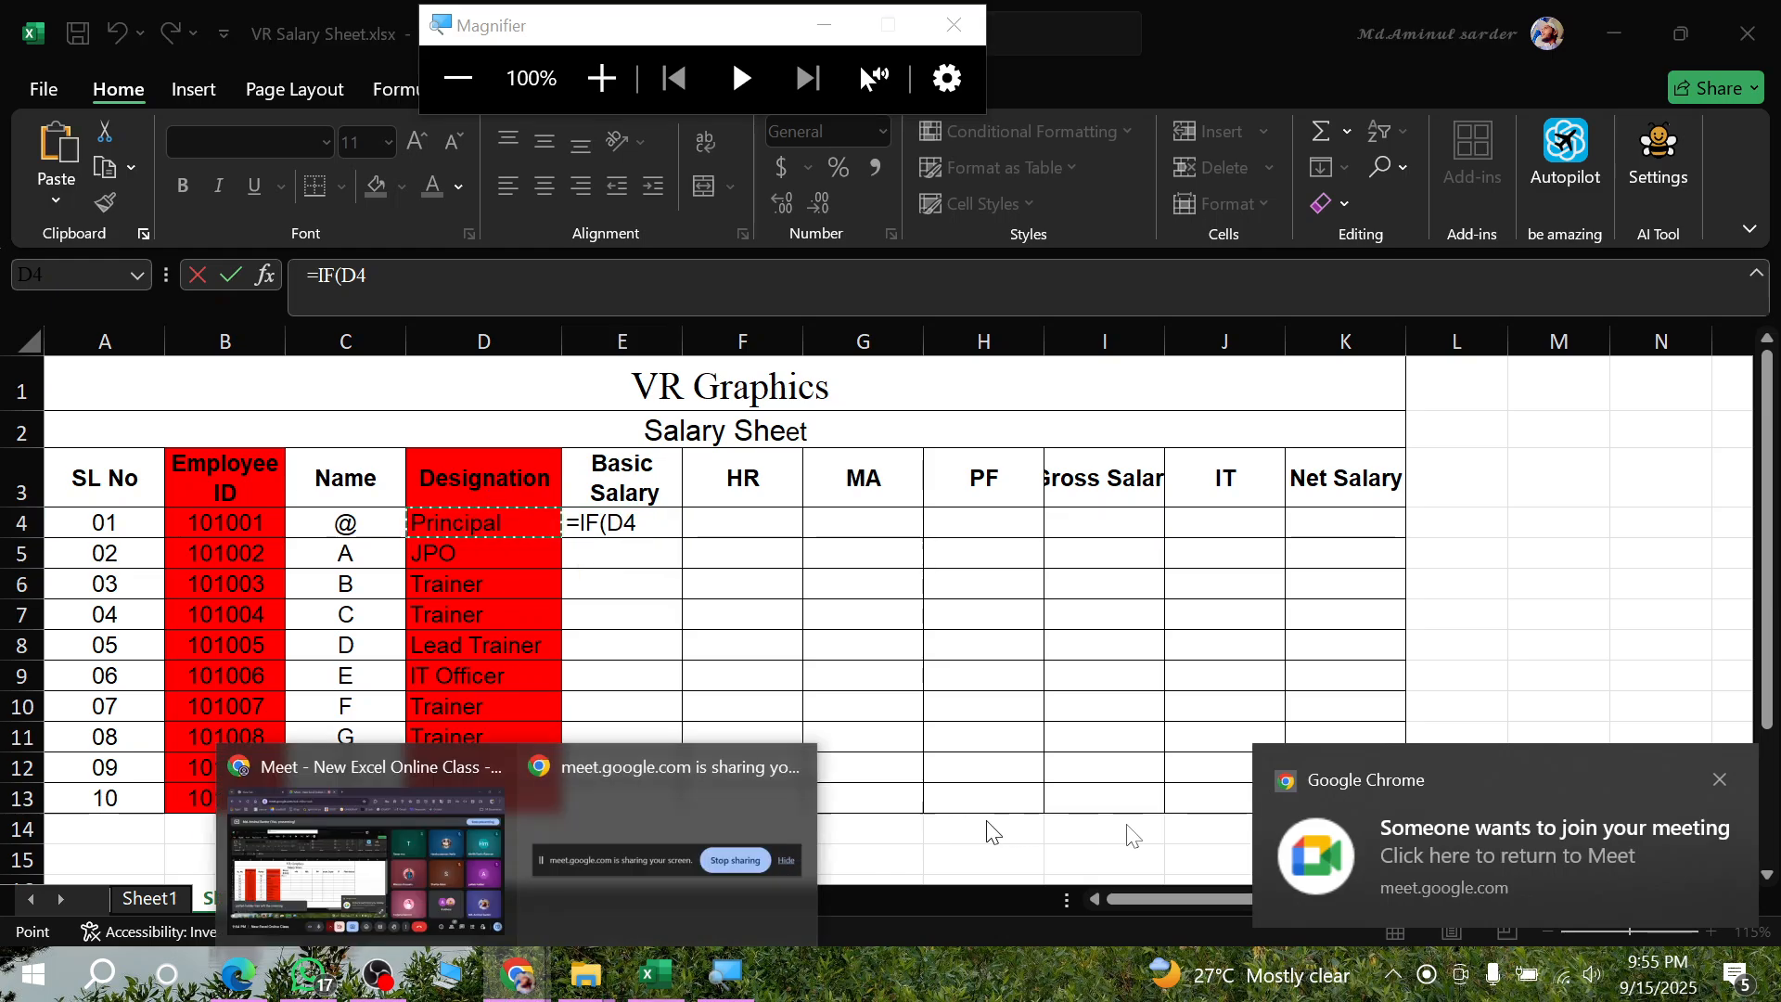
{"action": "left_click", "coordinate": [521, 823]}
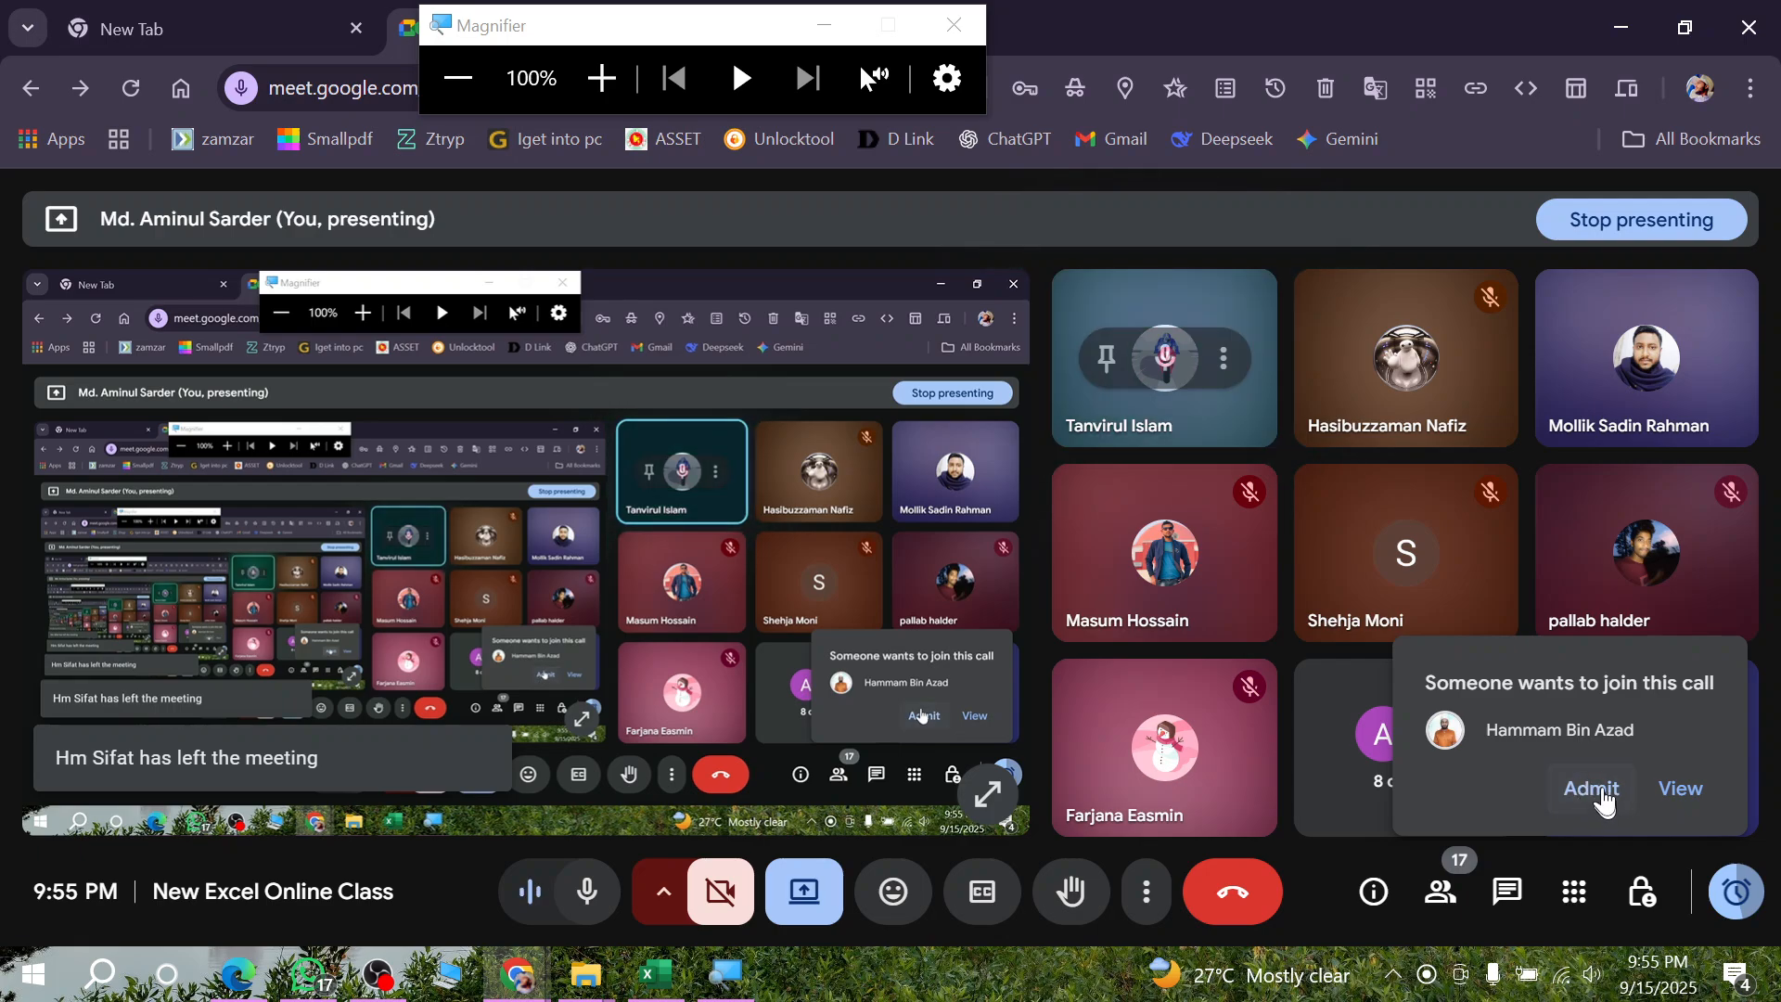
{"action": "left_click", "coordinate": [1606, 795]}
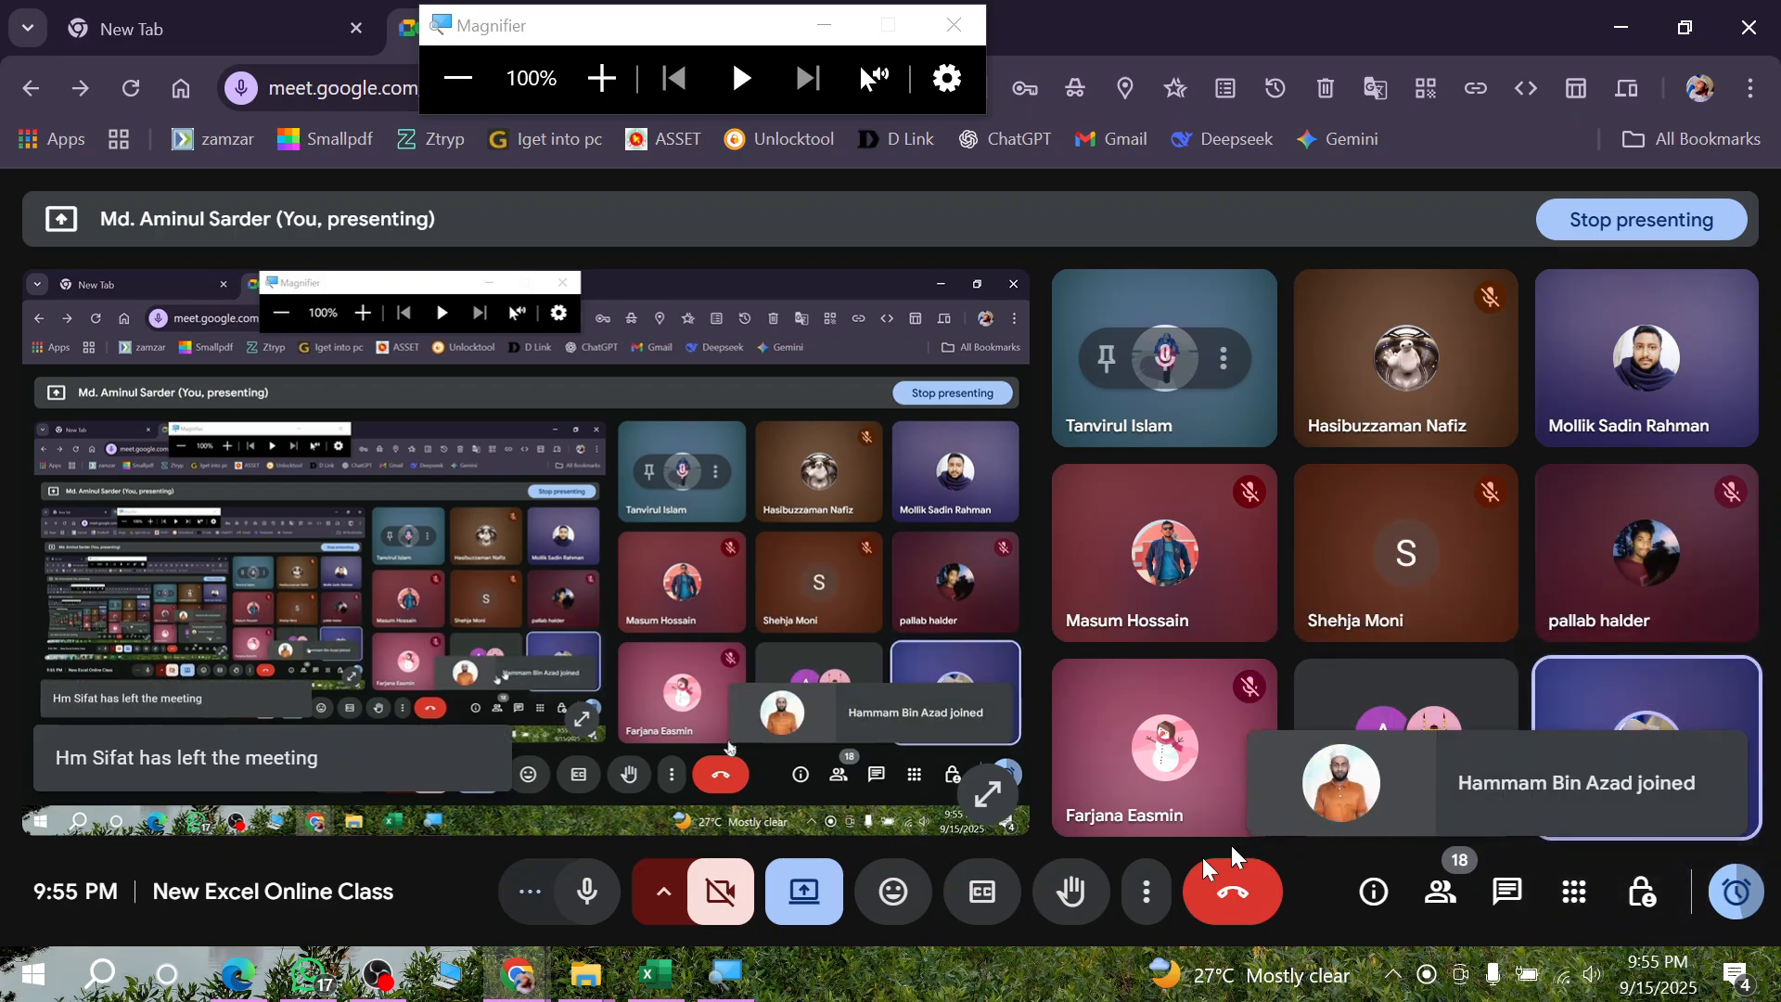
{"action": "left_click", "coordinate": [677, 981]}
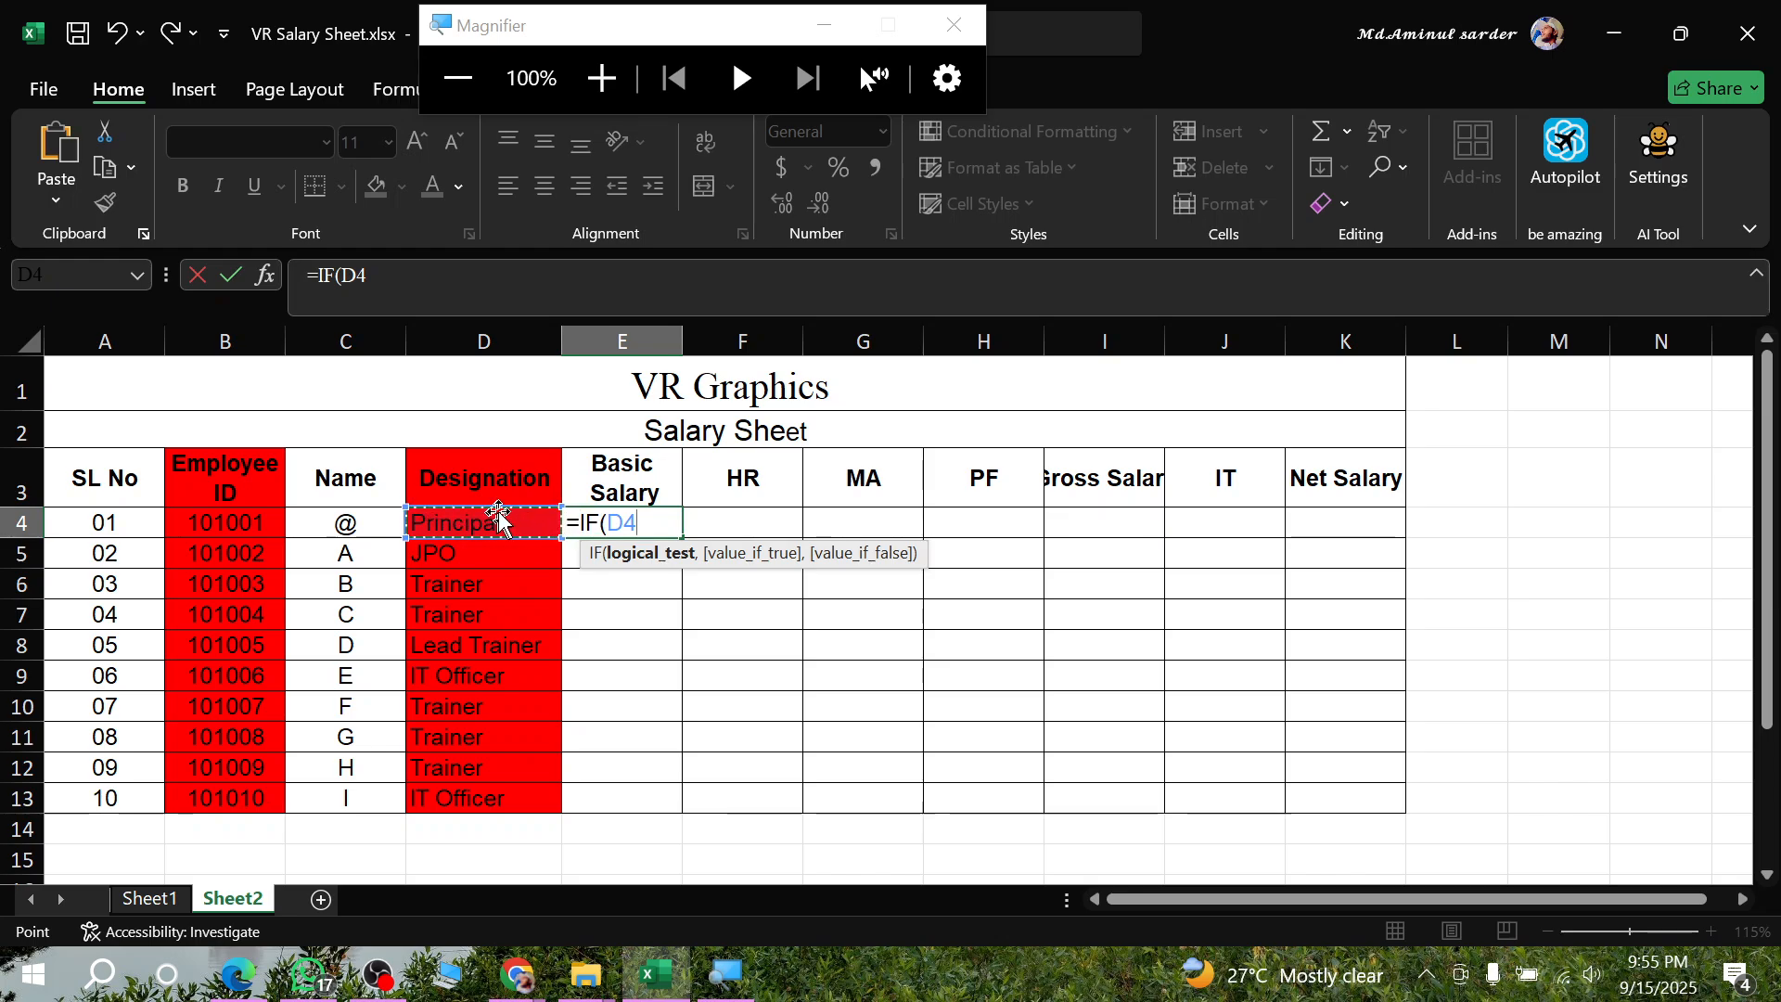
- Complete the IF formula's logical test in E4 so that D4 is compared with "Principal"
{"action": "type", "text": "="}
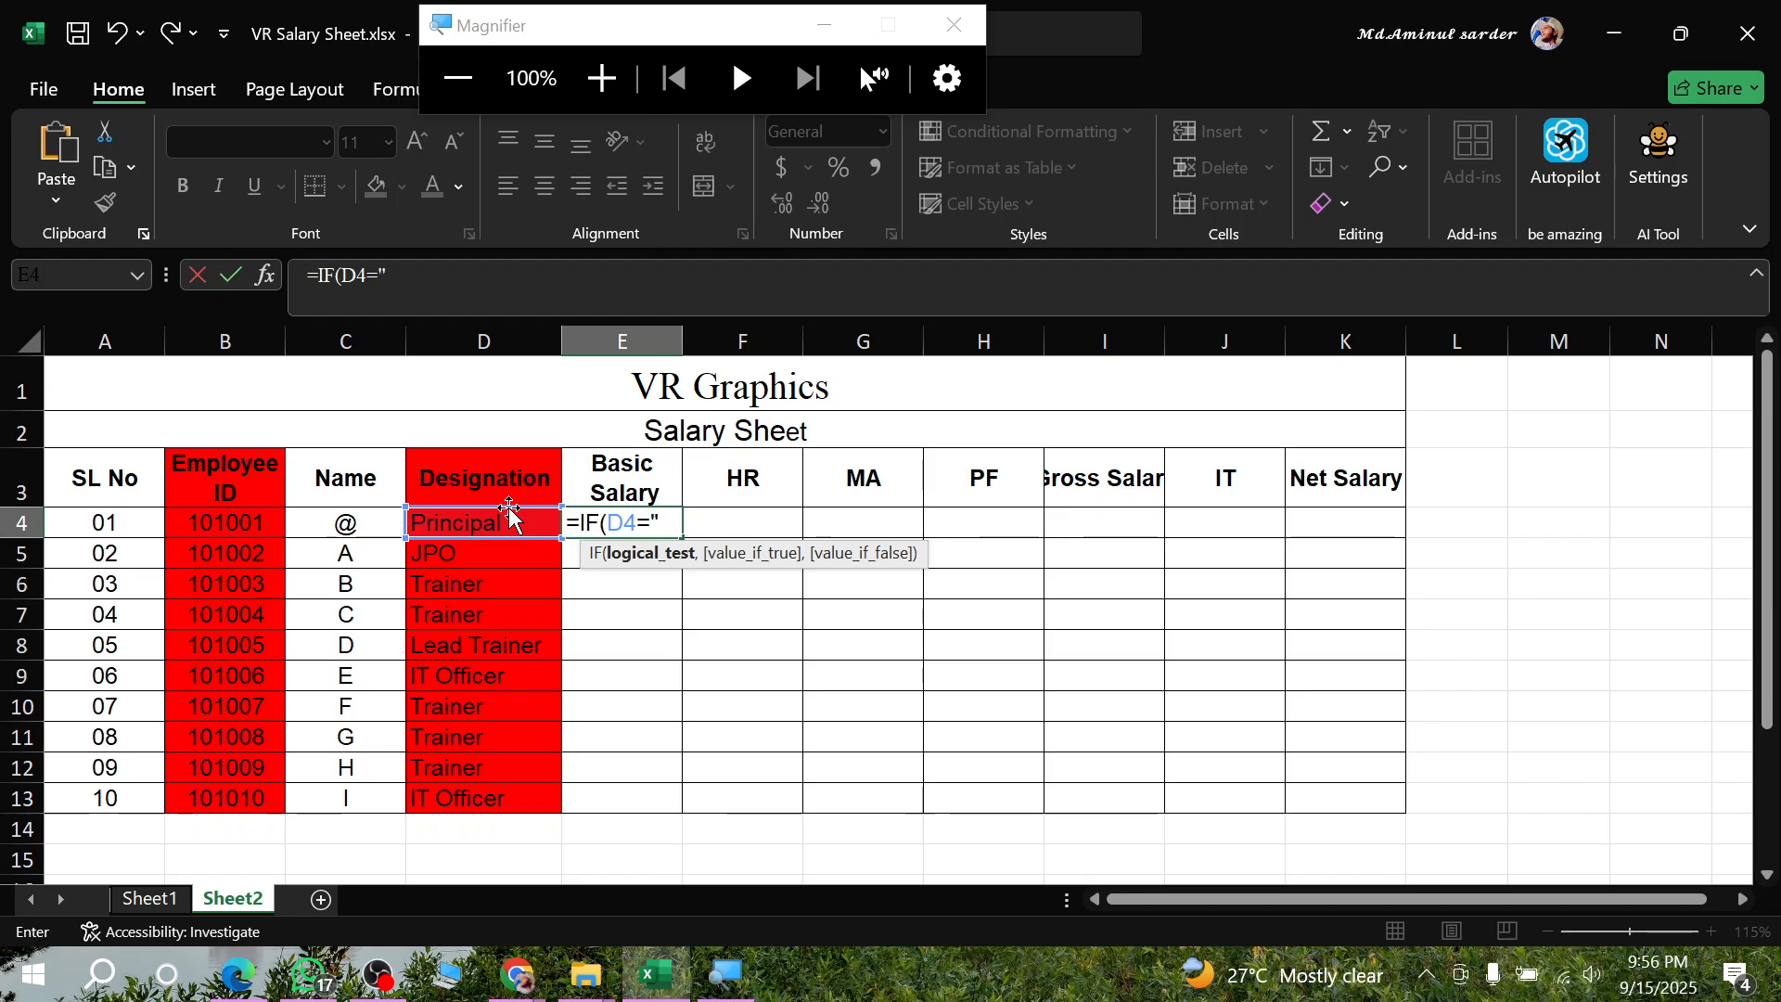
{"action": "type", "text": "Pr"}
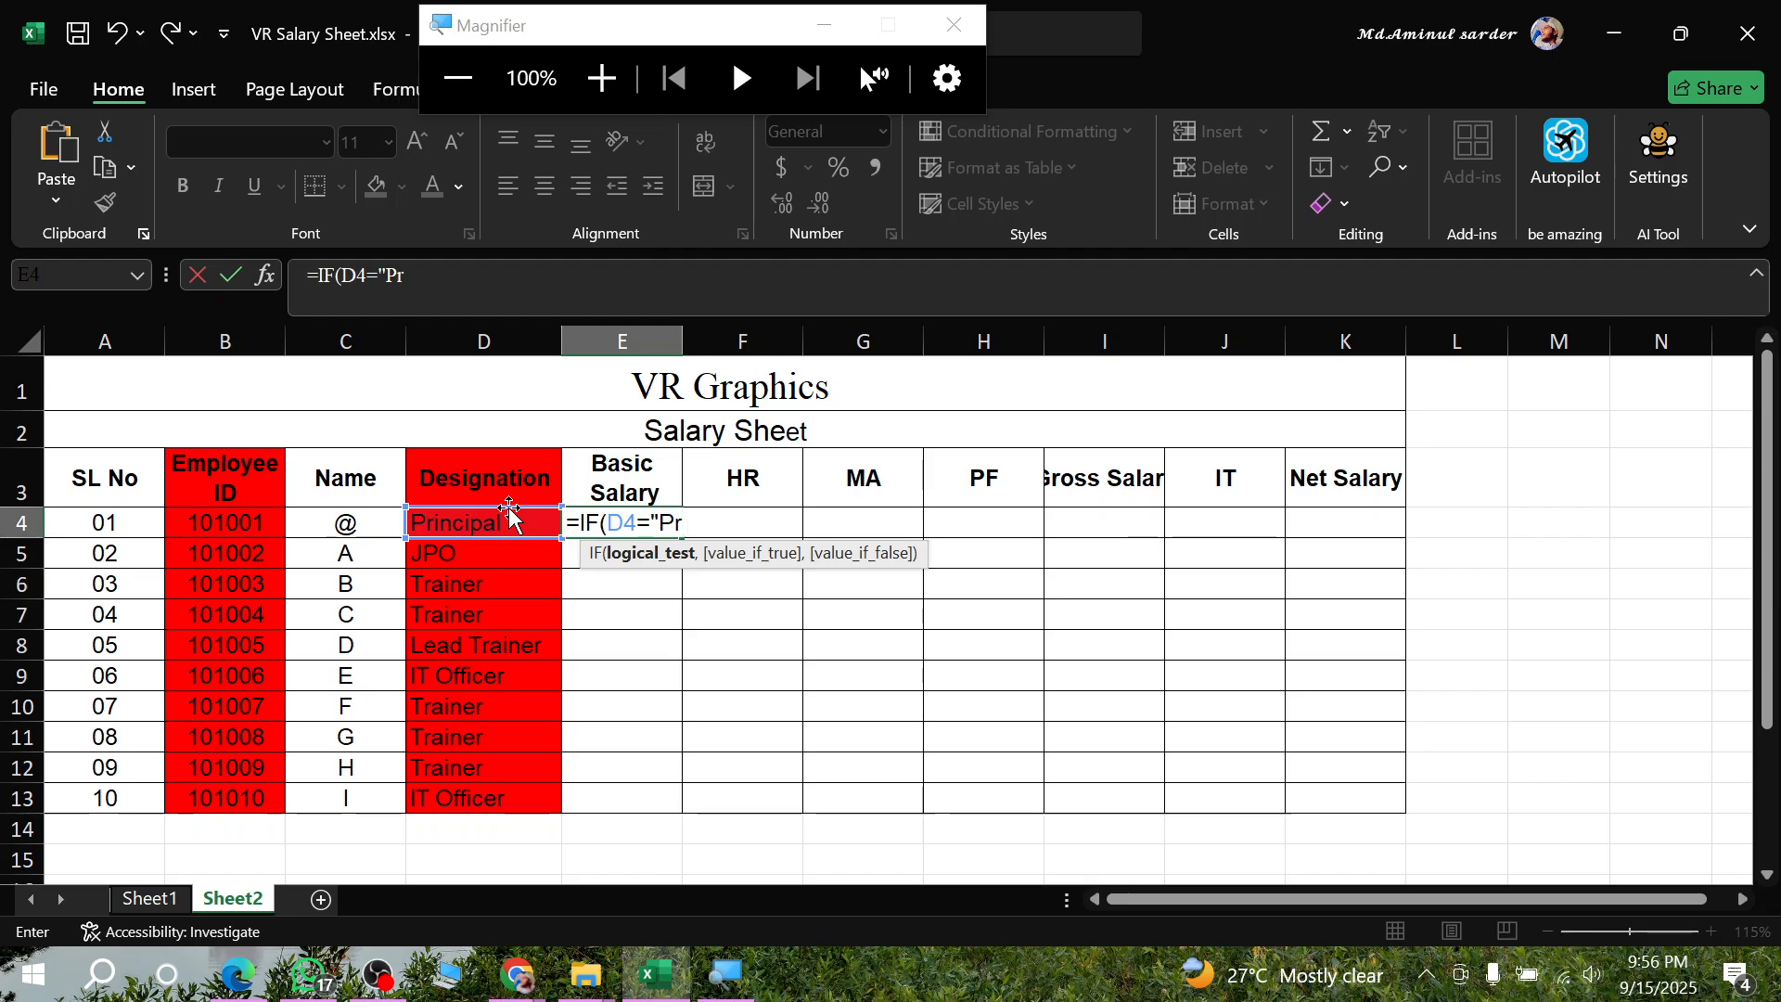
{"action": "type", "text": "incipa"}
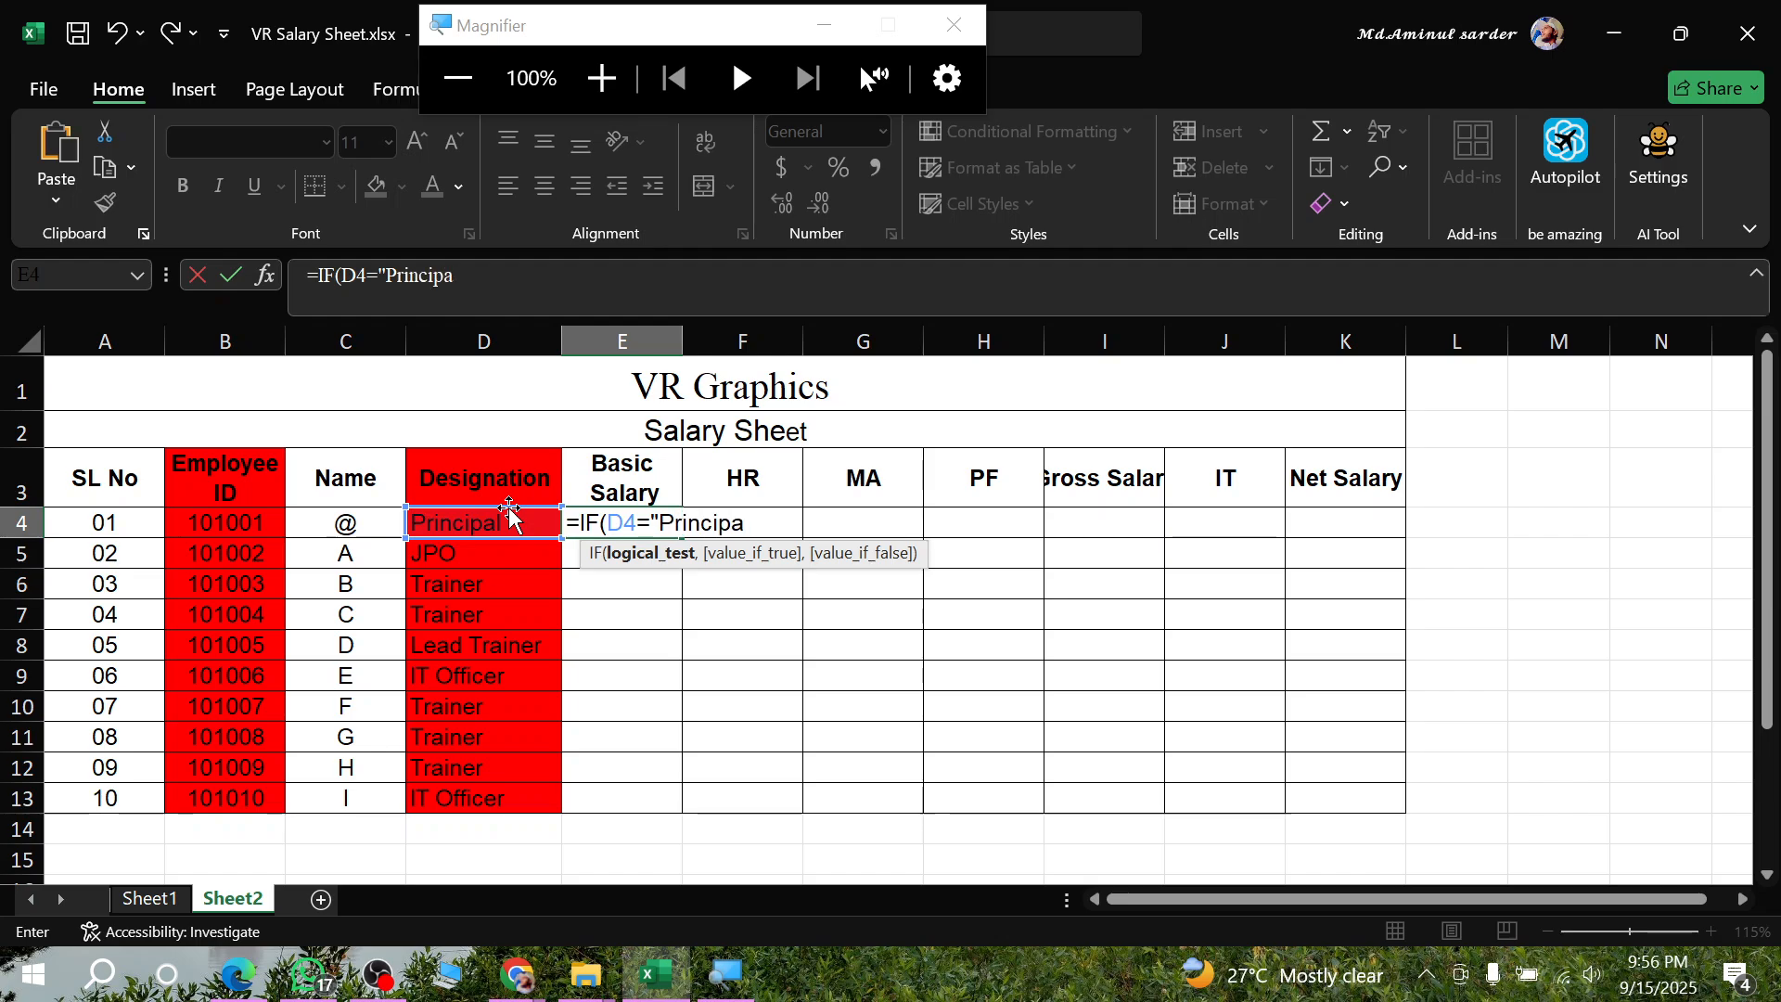
{"action": "type", "text": "l"}
{"action": "type", "text": ","}
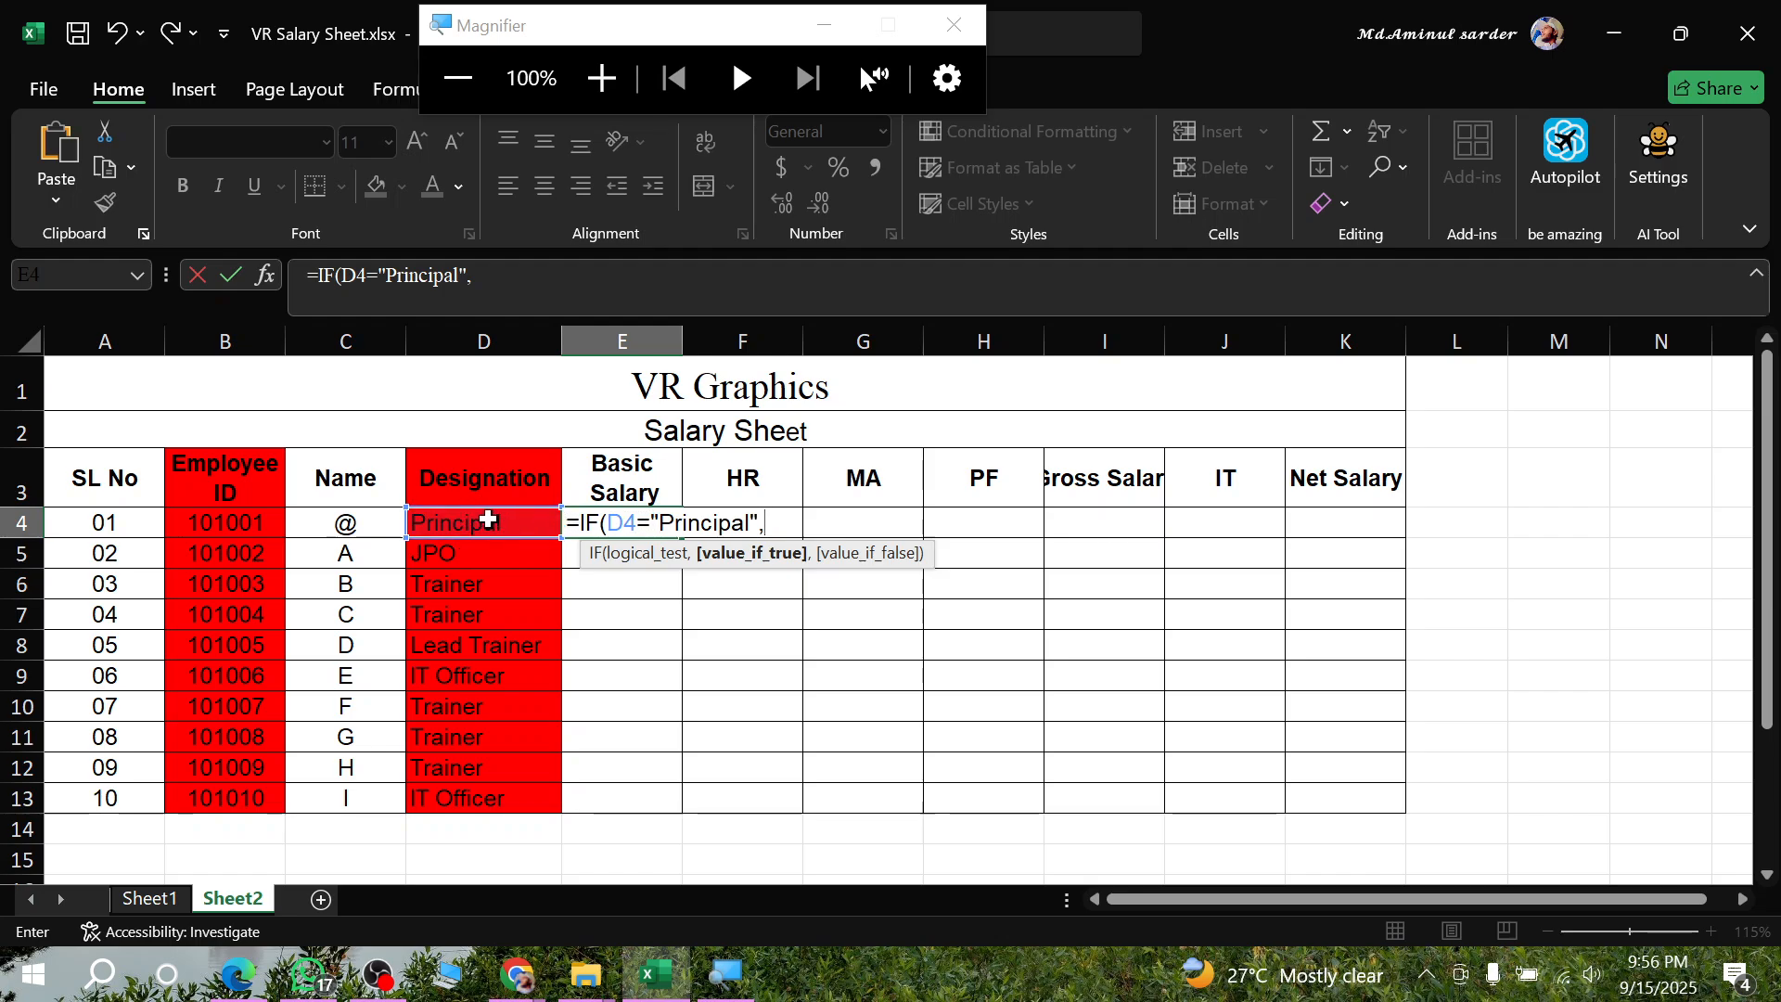
{"action": "left_click_drag", "start_coordinate": [660, 523], "coordinate": [759, 537]}
{"action": "left_click", "coordinate": [776, 525]}
- Check the Principal salary in the PDF assignment in Edge, and enter 16000 as the value if true in Excel
{"action": "left_click", "coordinate": [238, 974]}
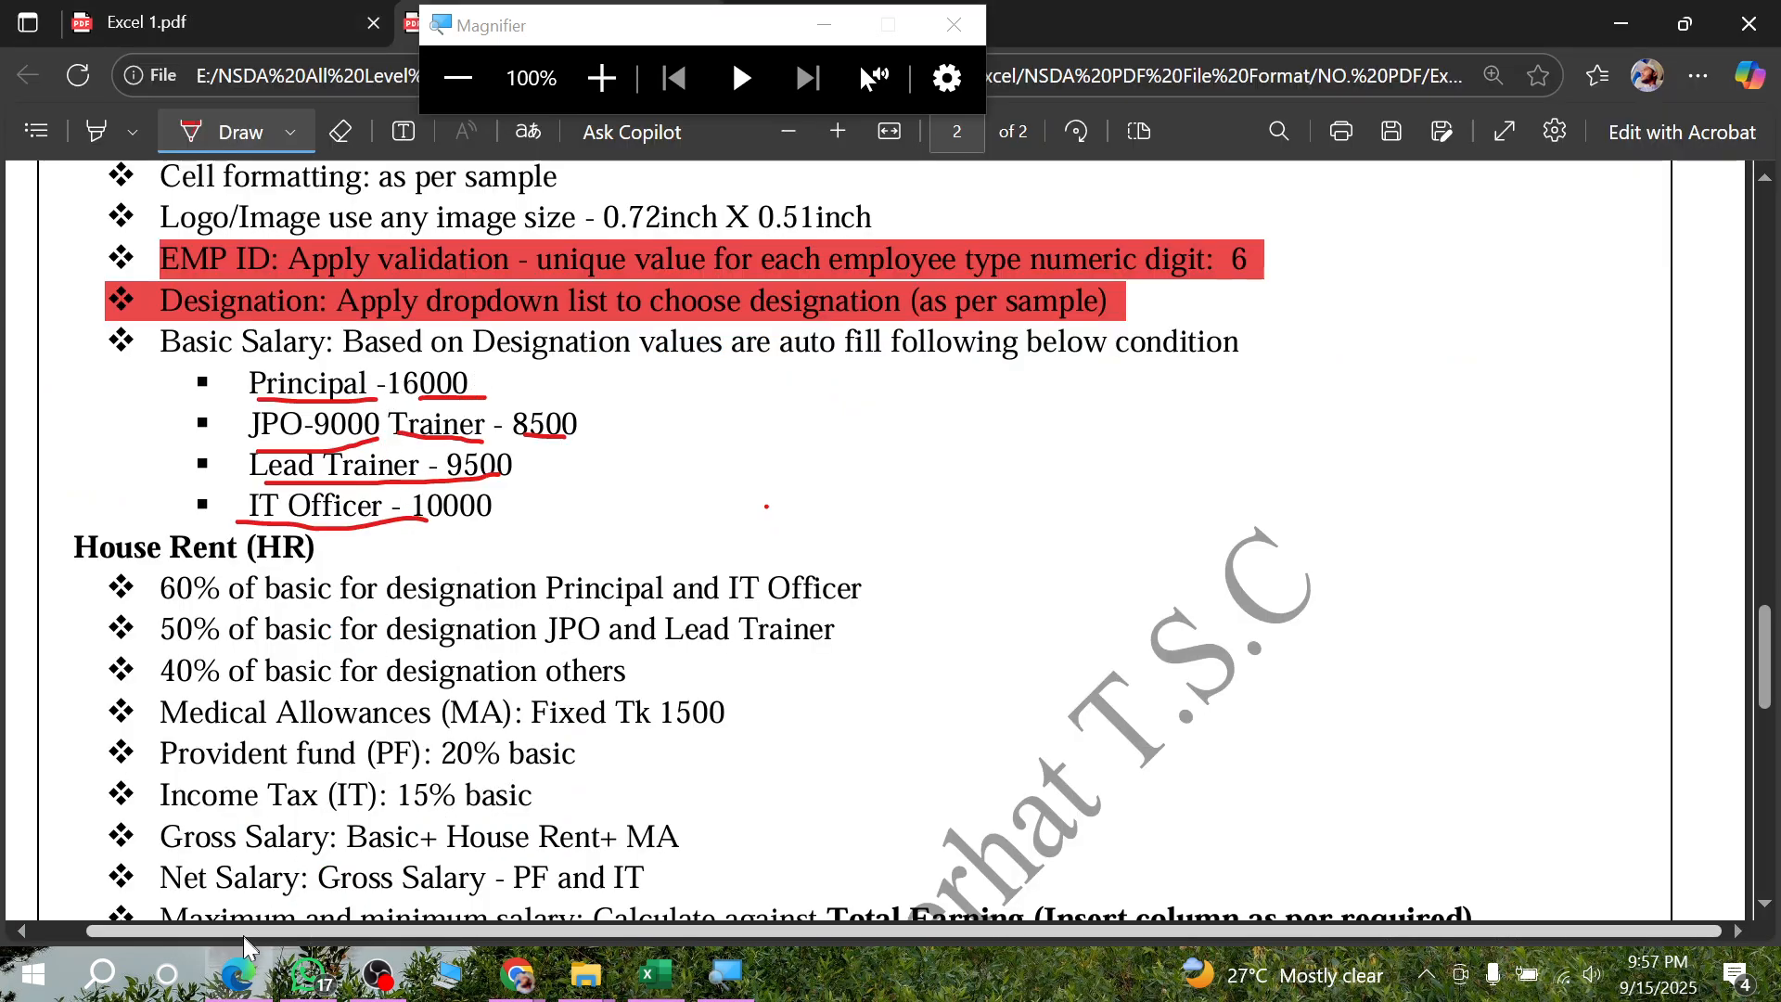
{"action": "left_click", "coordinate": [653, 973]}
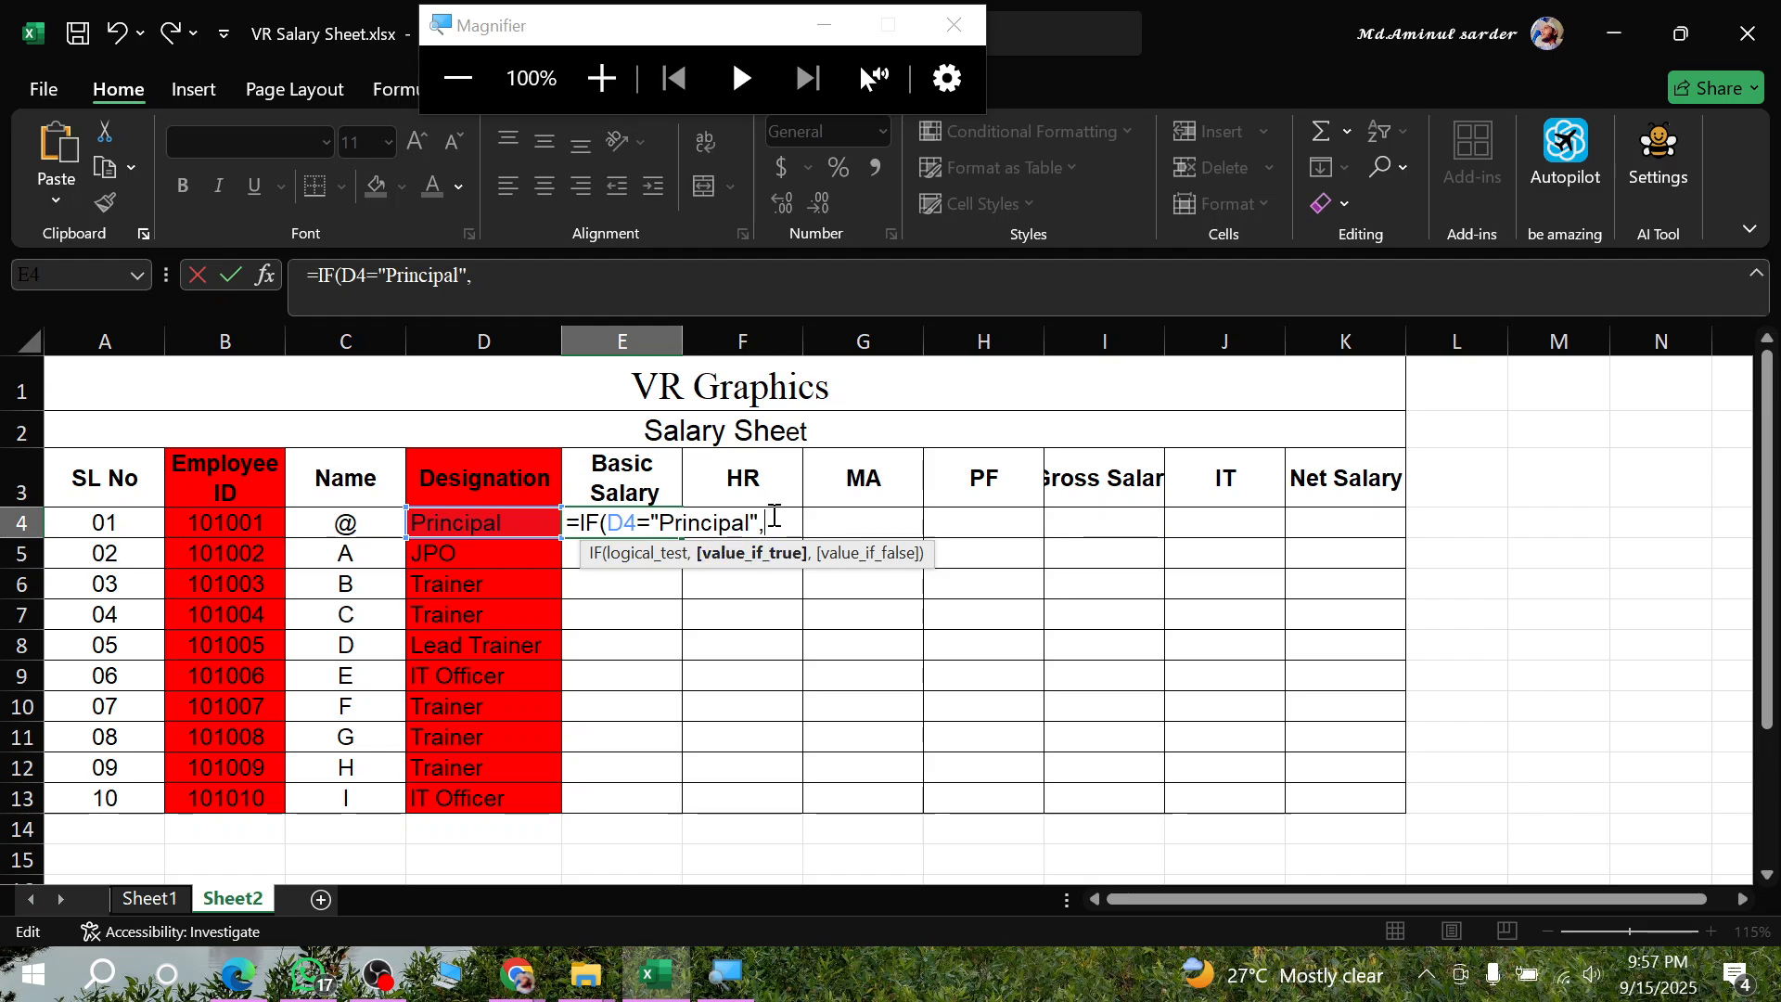
{"action": "type", "text": "1600"}
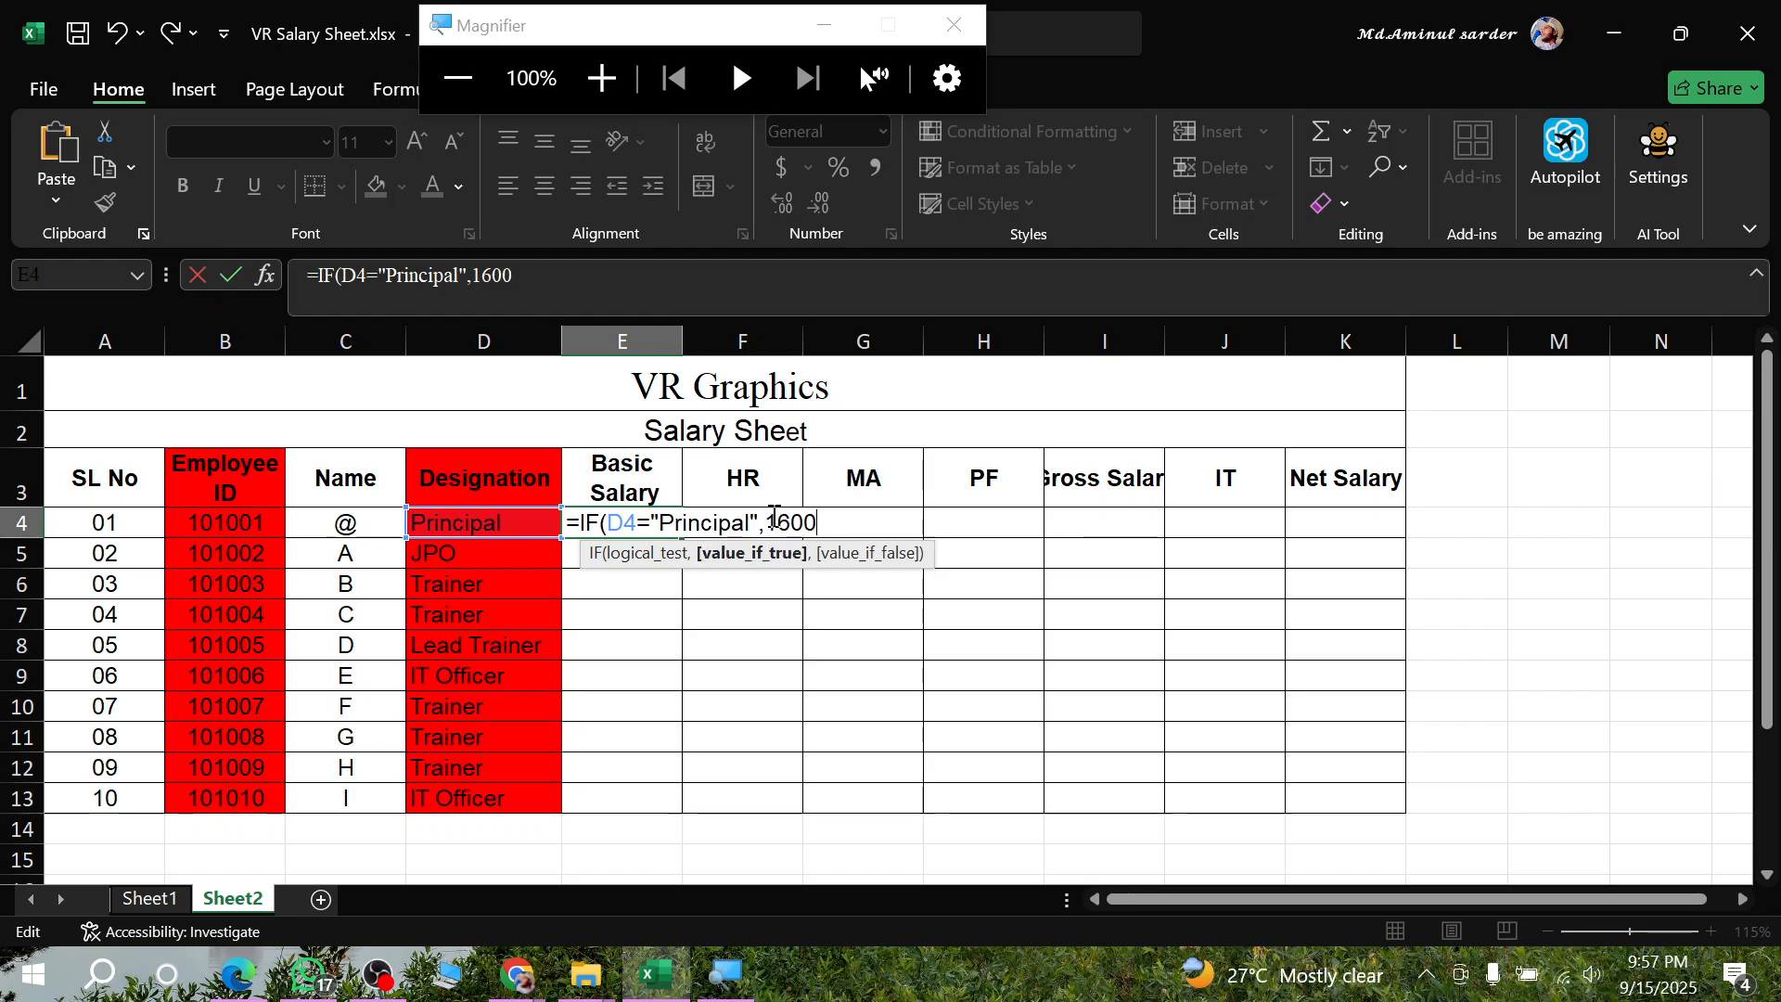
{"action": "type", "text": "0"}
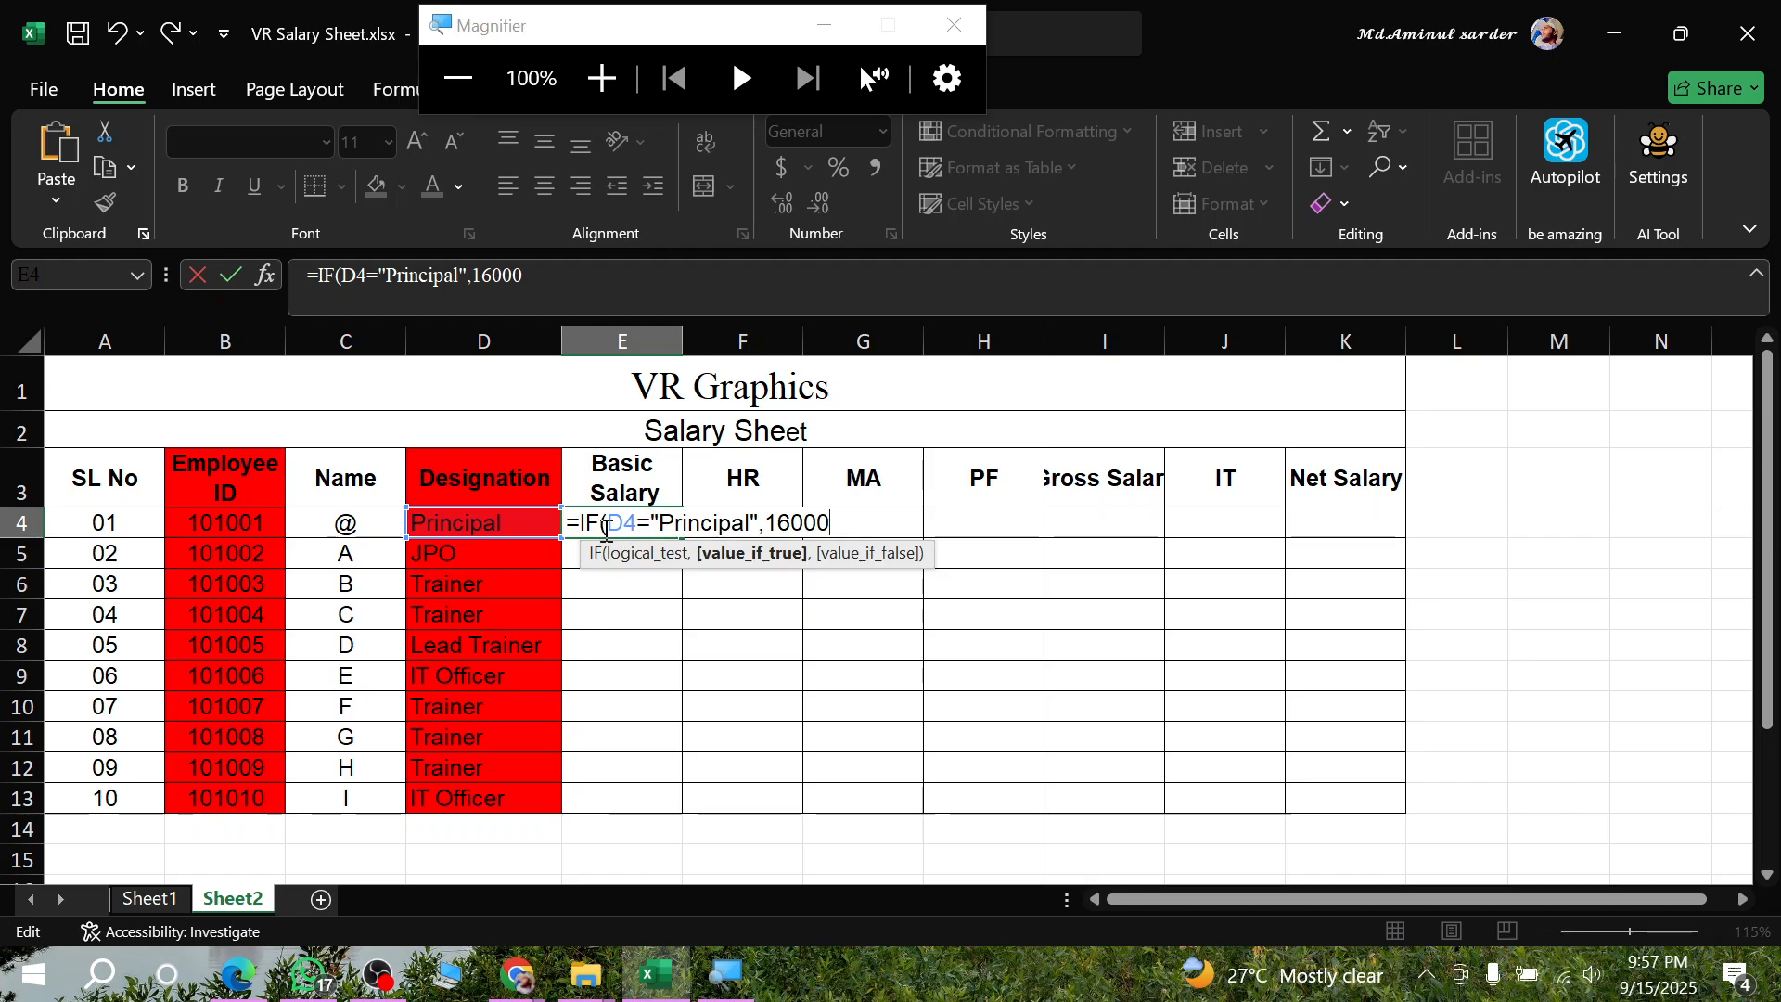
{"action": "left_click_drag", "start_coordinate": [581, 522], "coordinate": [860, 513]}
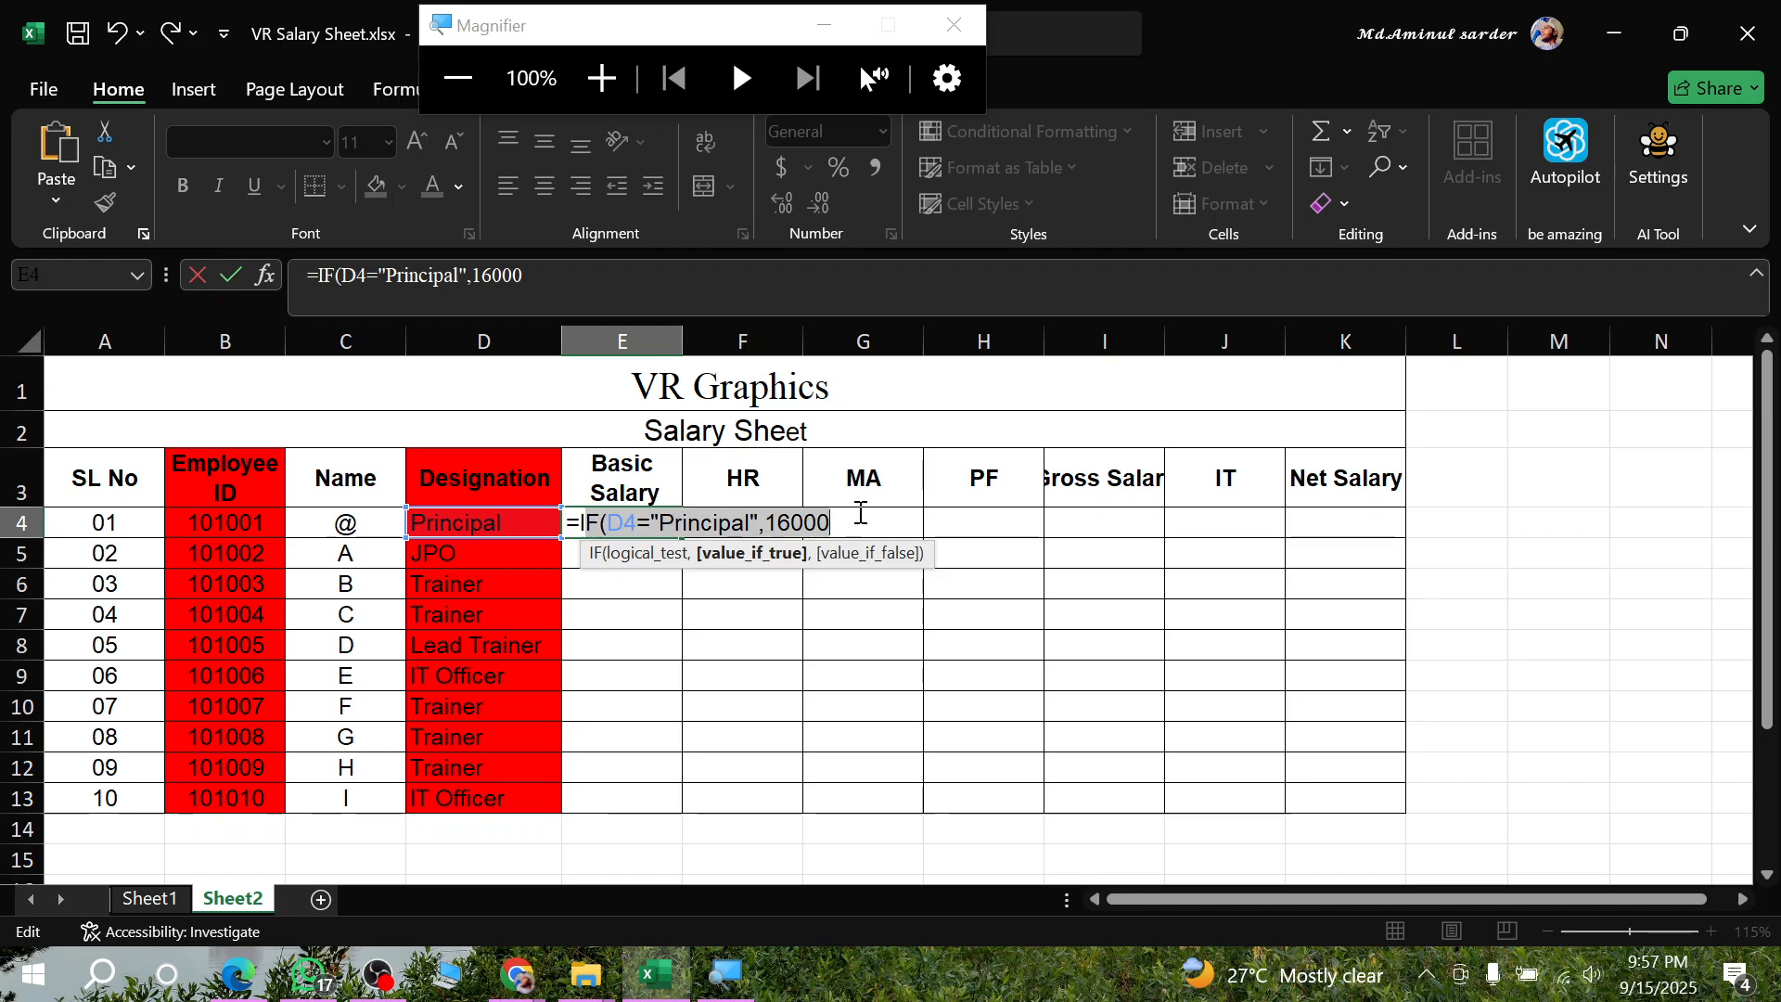
{"action": "left_click", "coordinate": [599, 525]}
{"action": "left_click_drag", "start_coordinate": [580, 519], "coordinate": [846, 513]}
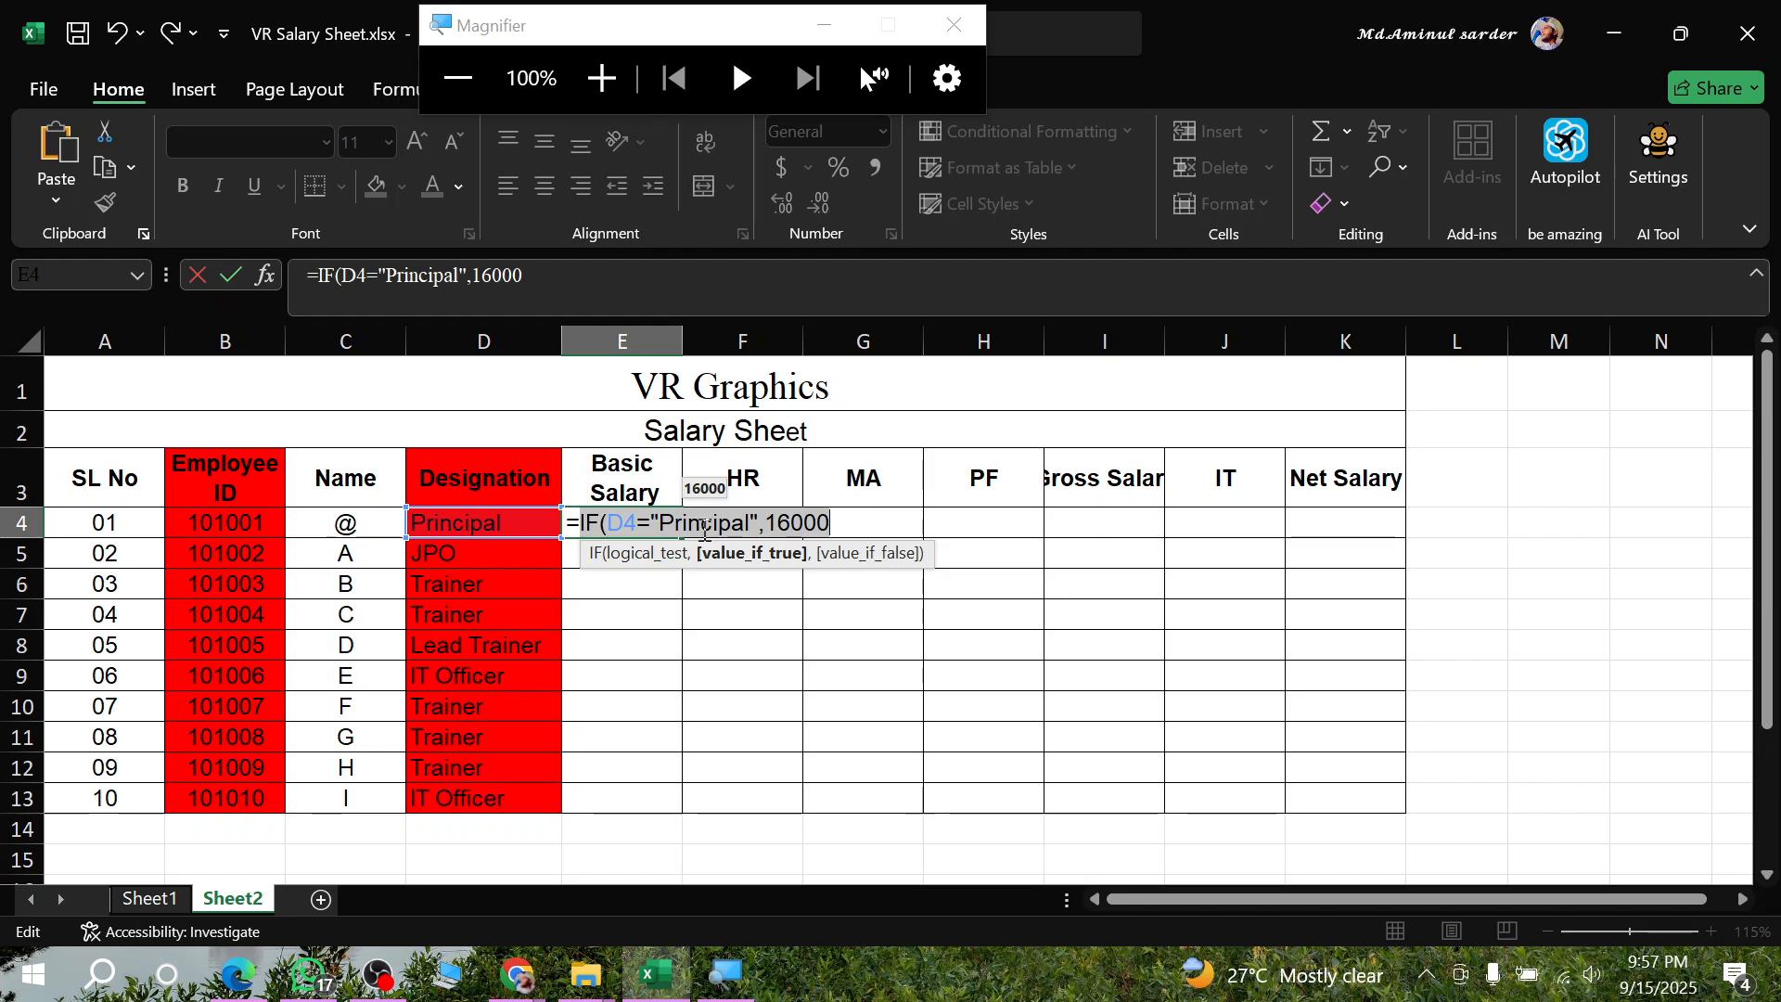
{"action": "left_click", "coordinate": [607, 524]}
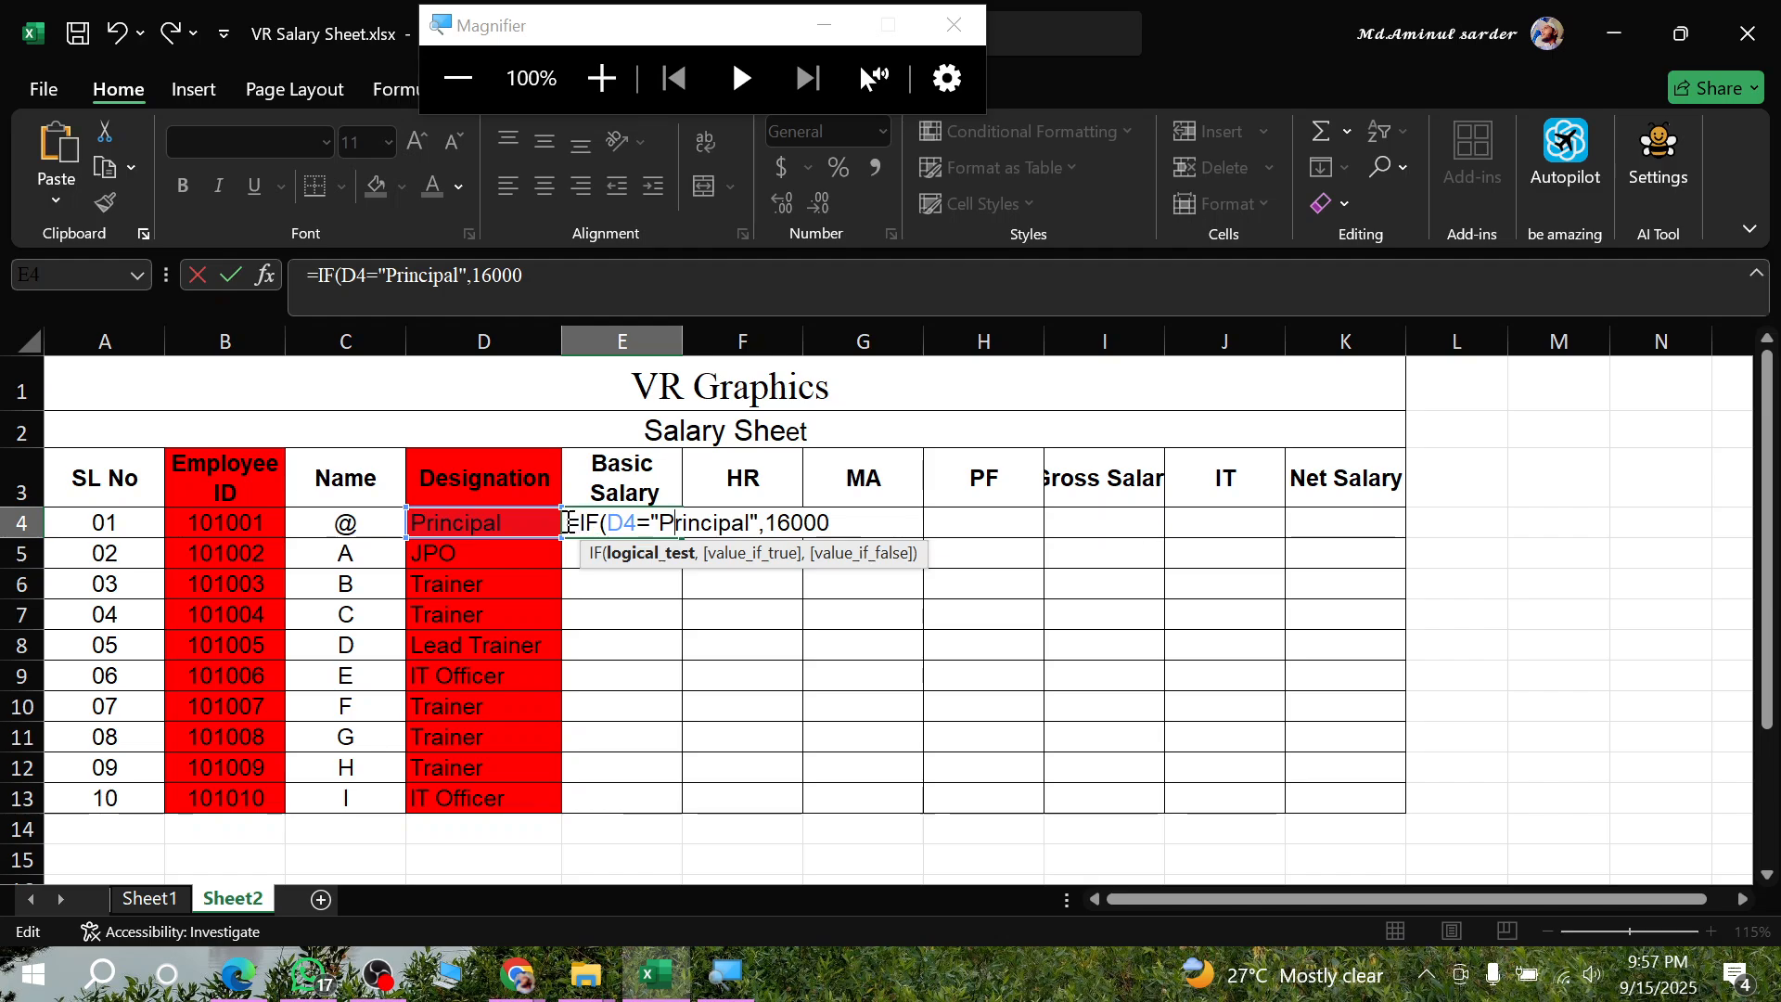
{"action": "left_click_drag", "start_coordinate": [583, 523], "coordinate": [832, 524]}
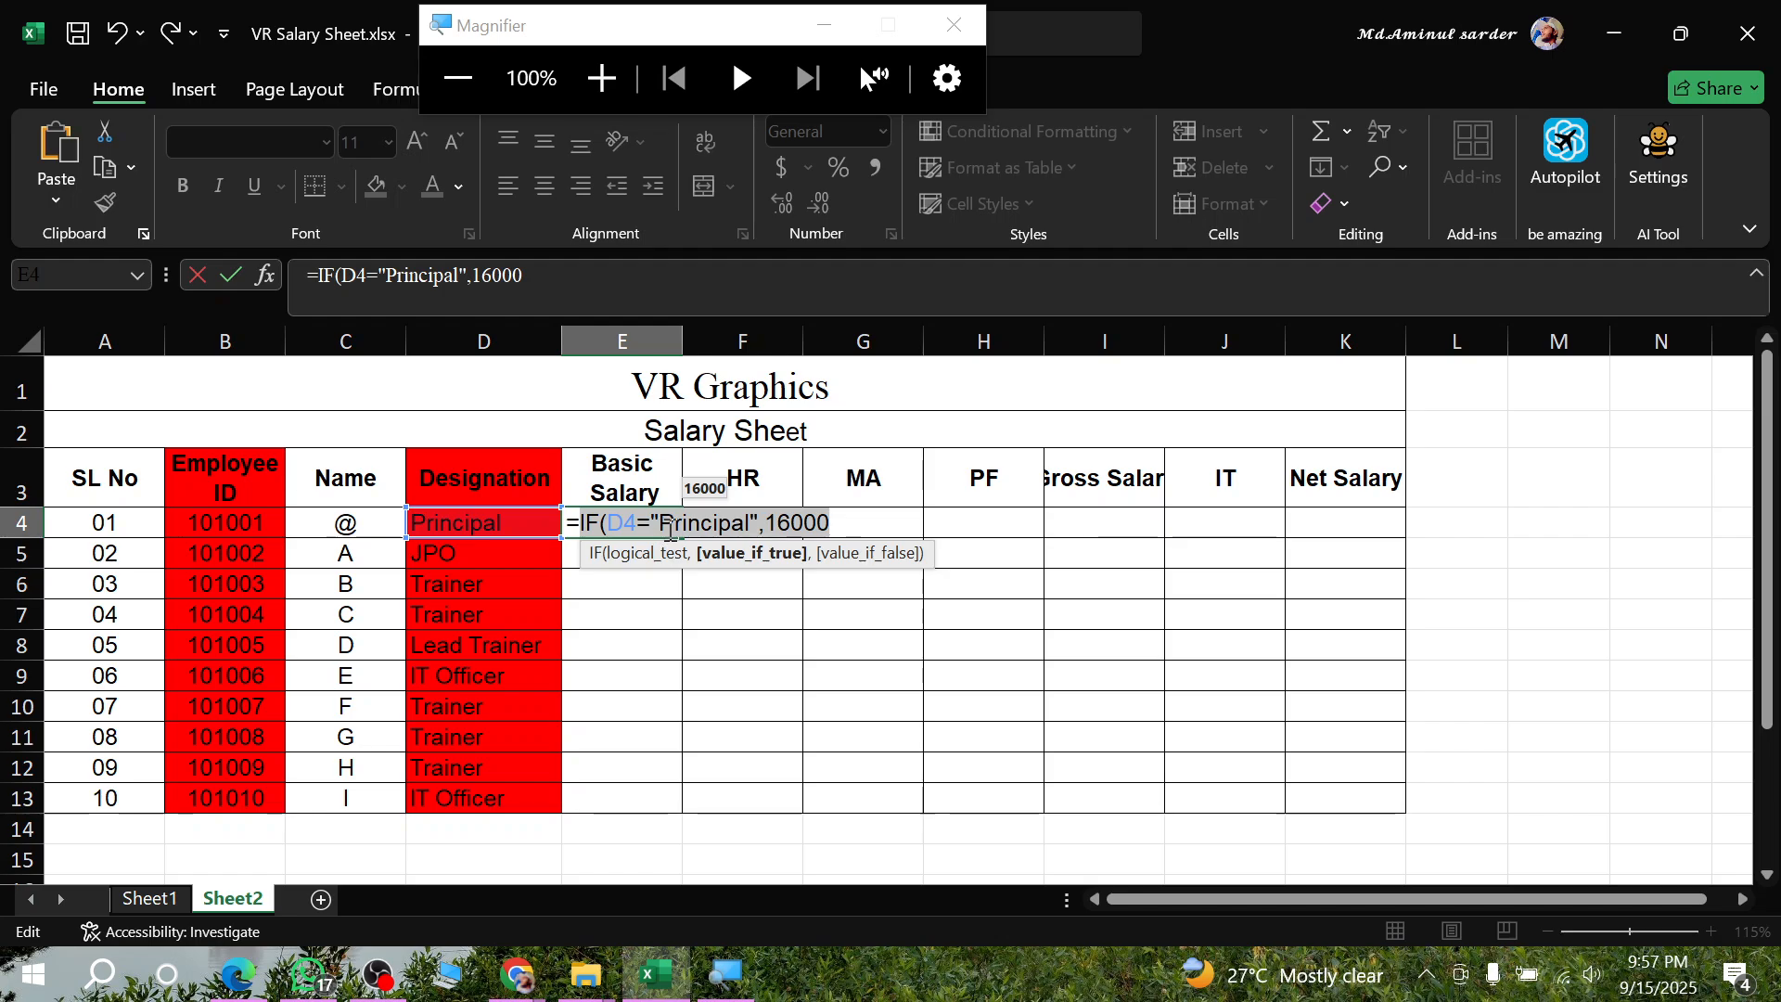
{"action": "left_click", "coordinate": [707, 520]}
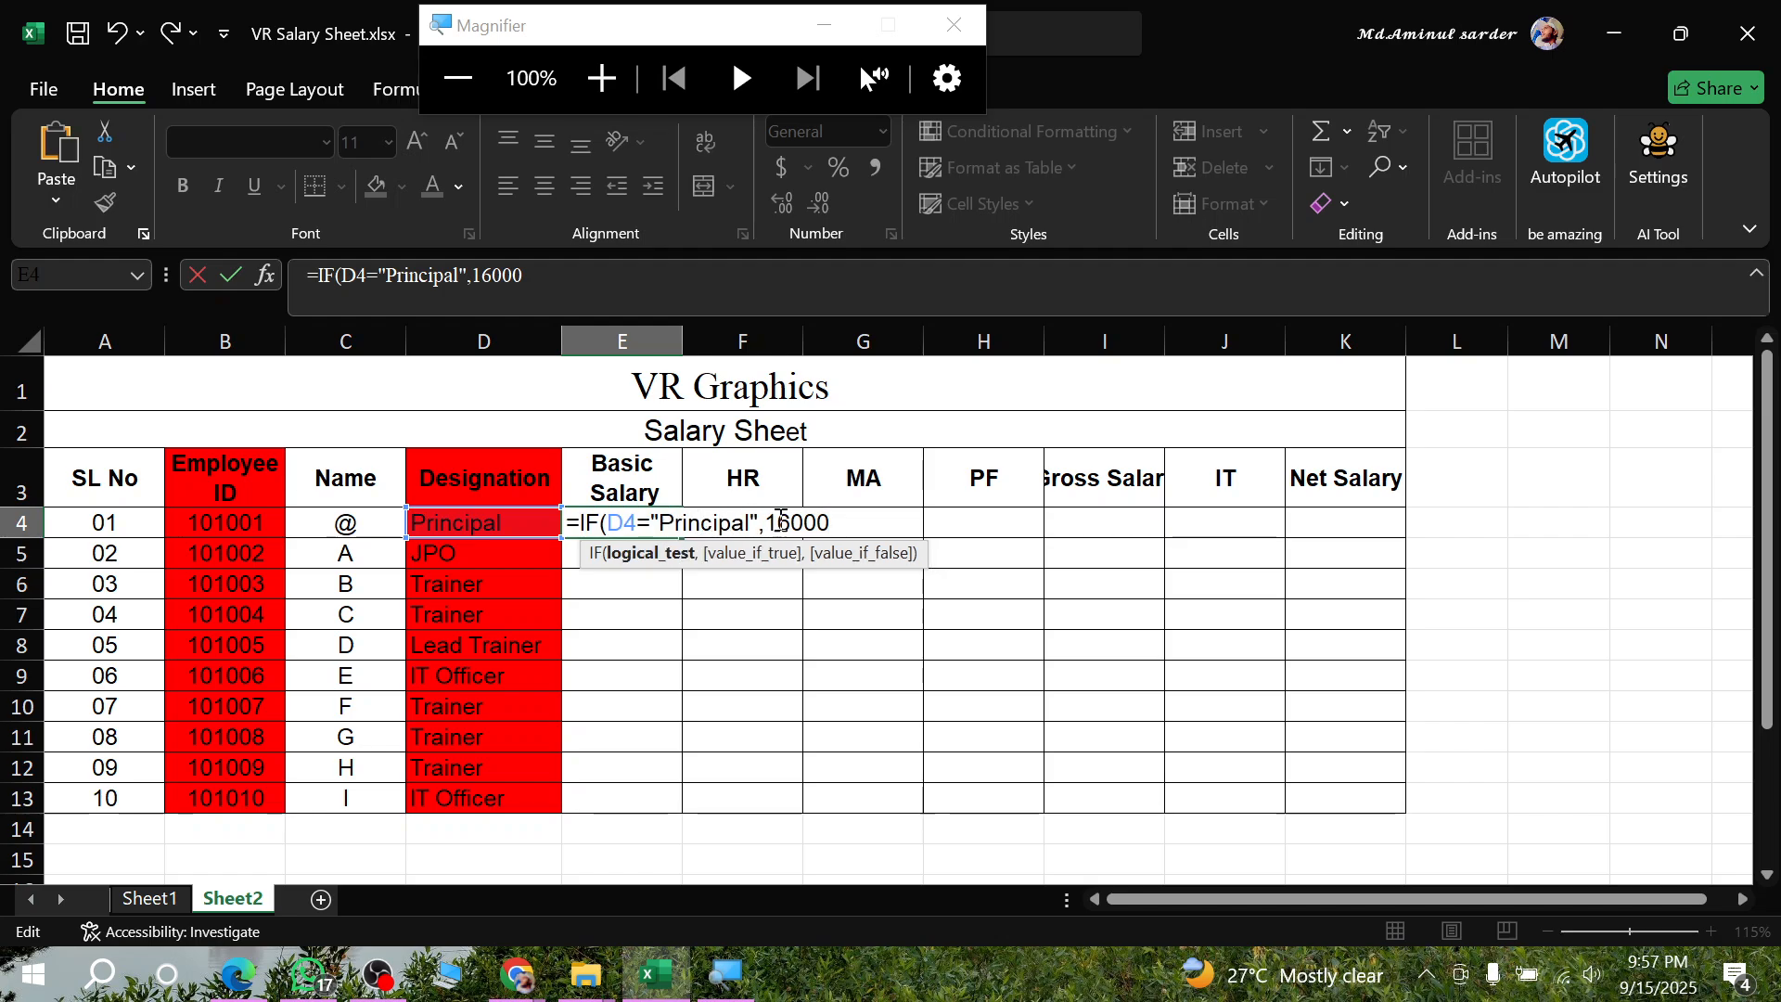
- Set the IF formula's value if false to 0 and commit the formula in E4
{"action": "left_click", "coordinate": [838, 522]}
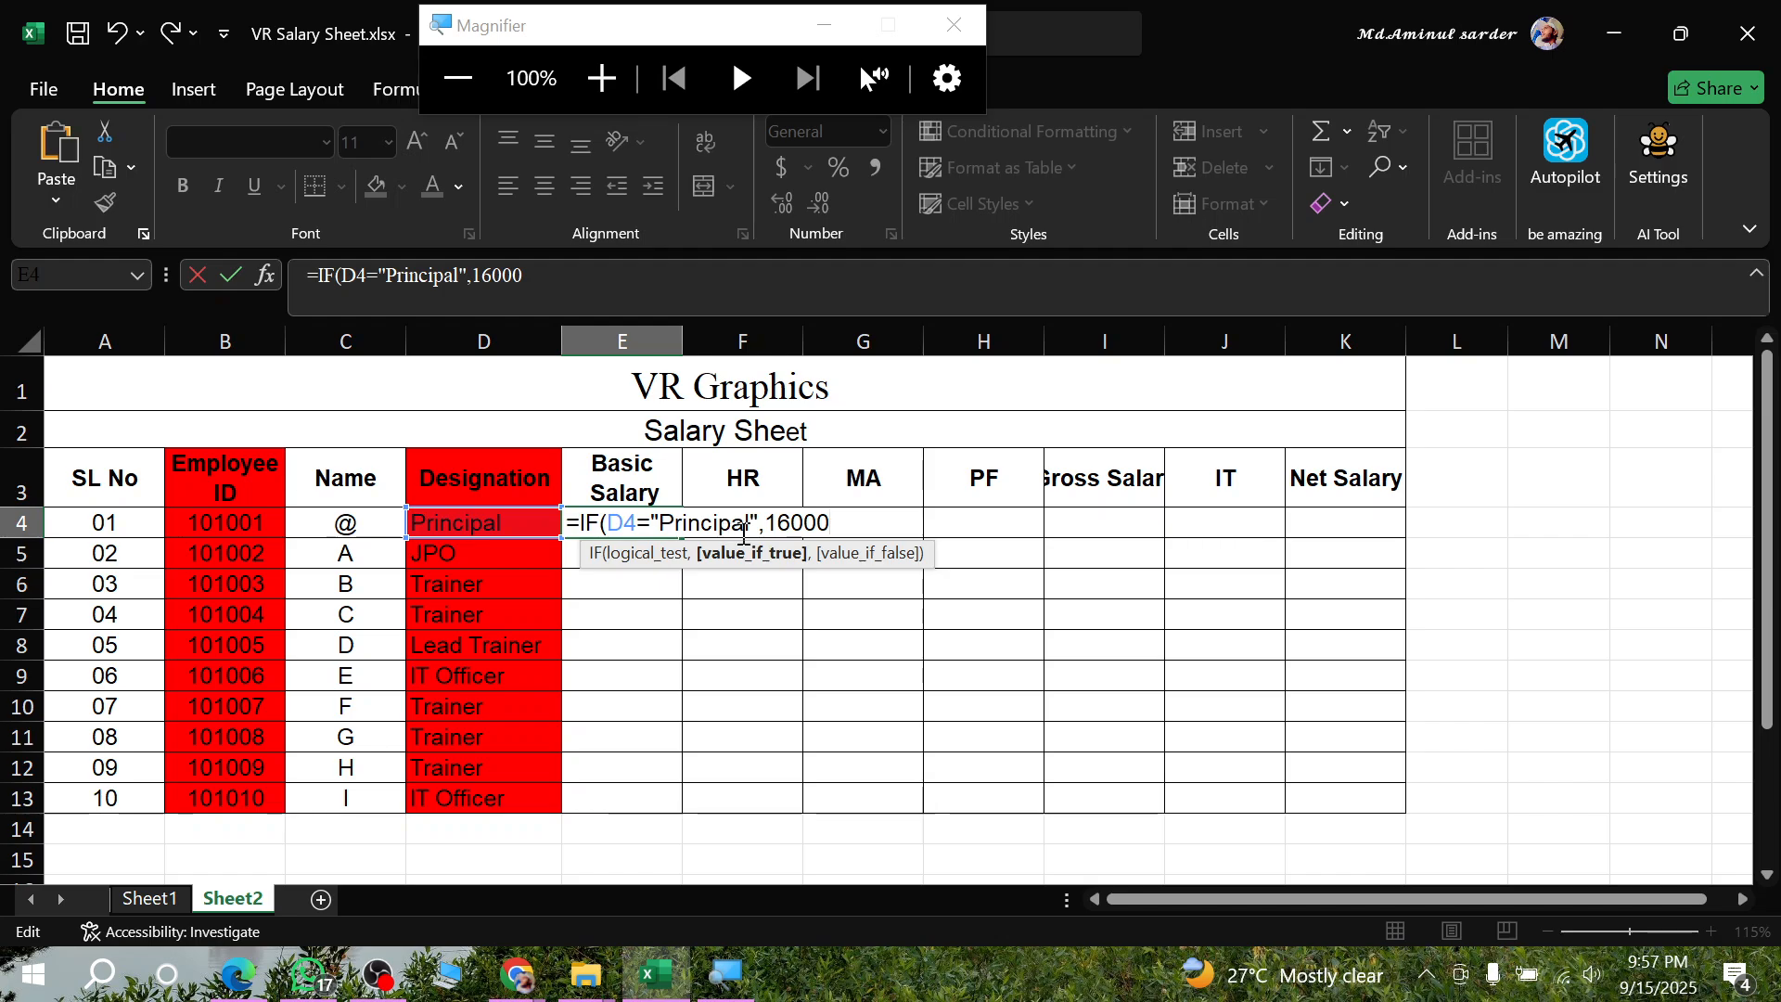
{"action": "type", "text": ",0"}
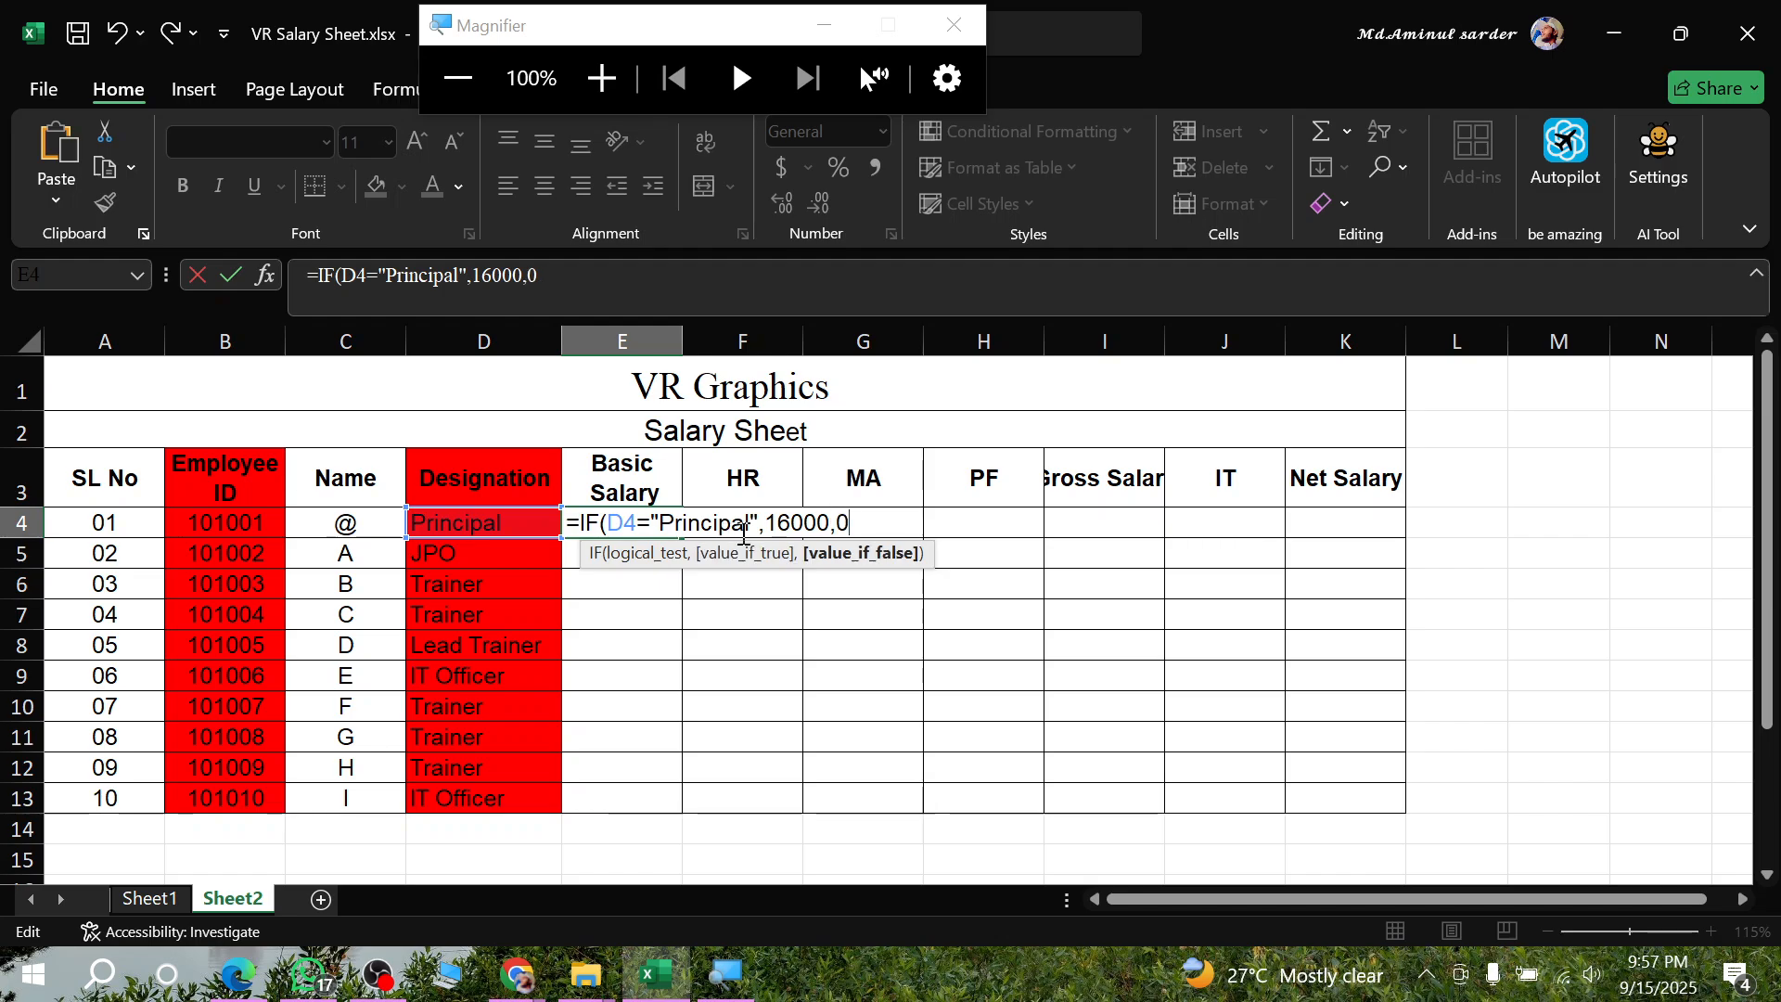
{"action": "key", "text": "Return"}
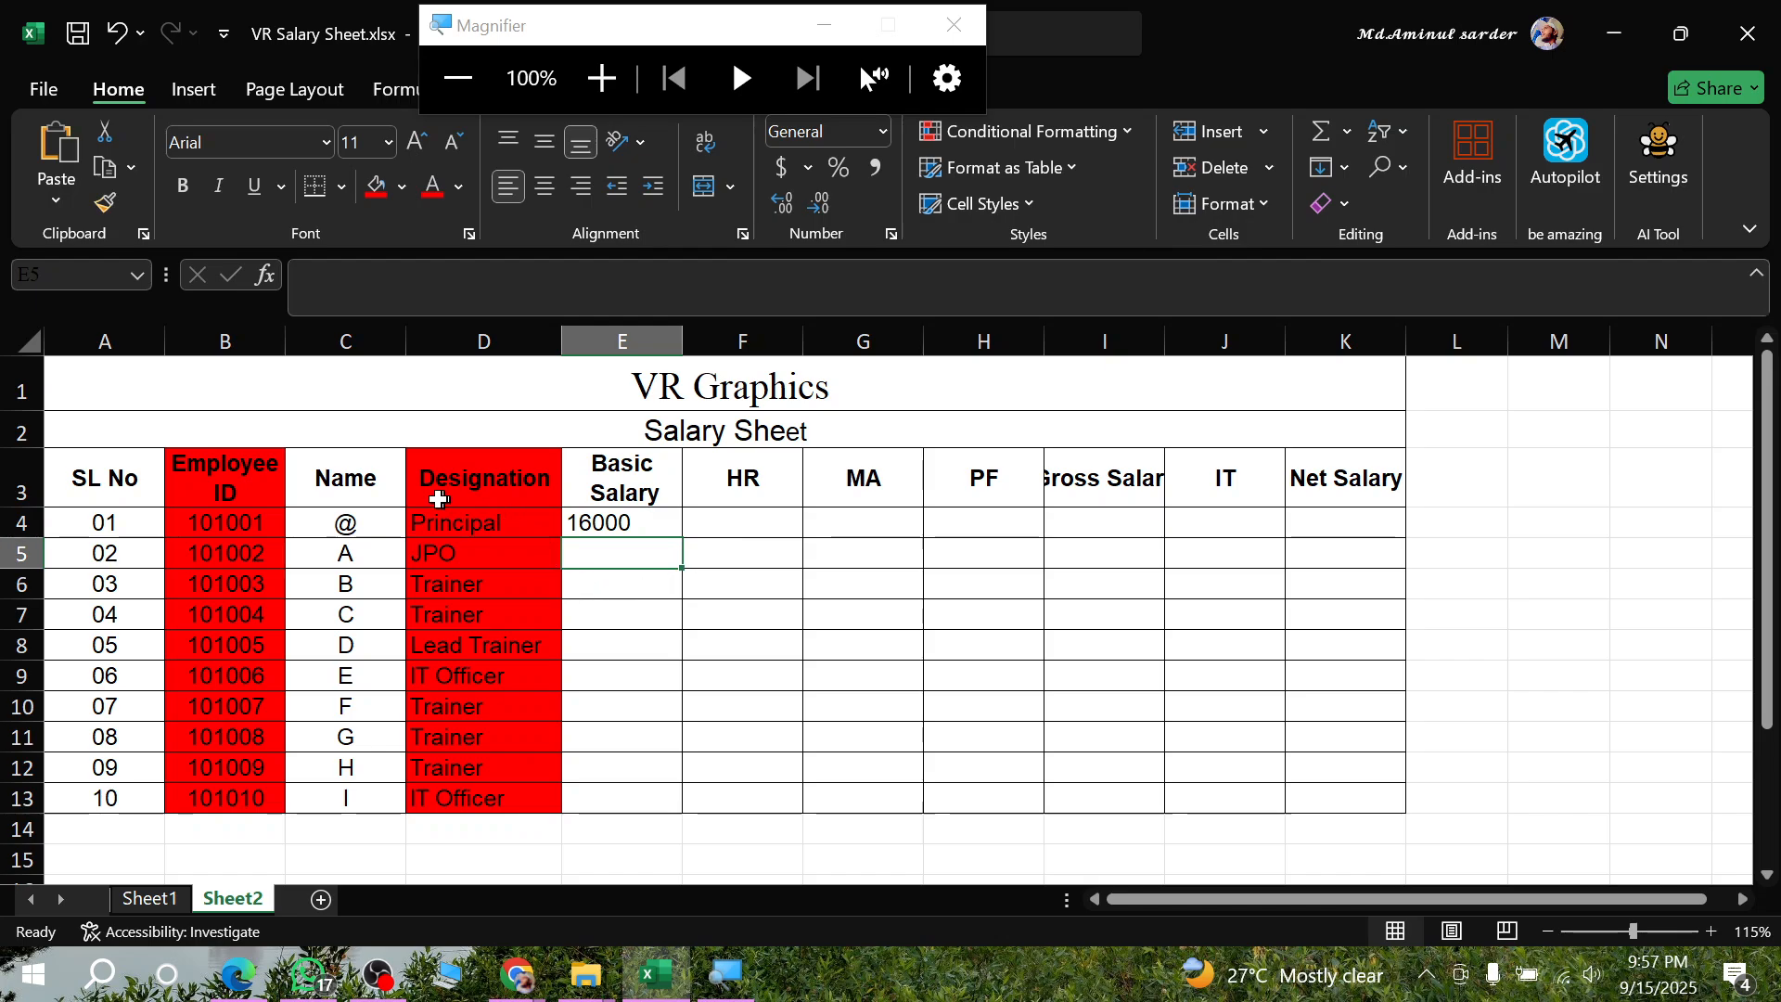
- Fill the Basic Salary formula from E4 down to E13 for all employees
{"action": "left_click", "coordinate": [657, 521]}
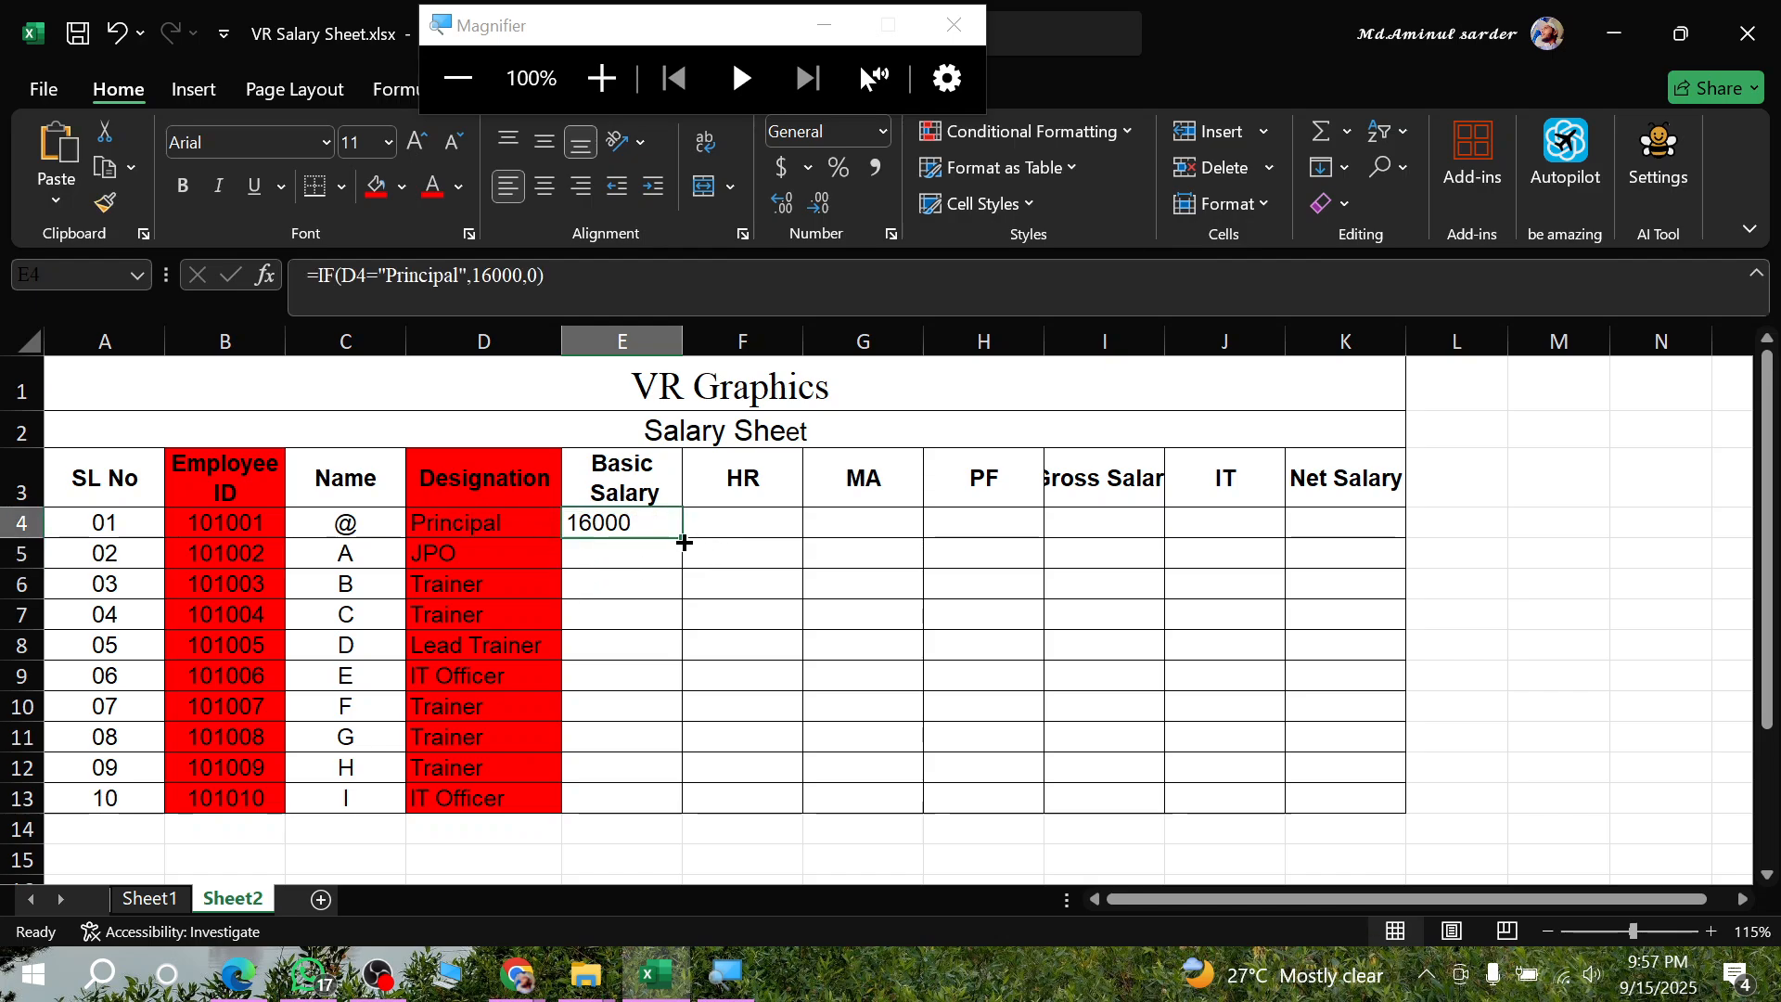
{"action": "double_click", "coordinate": [683, 537]}
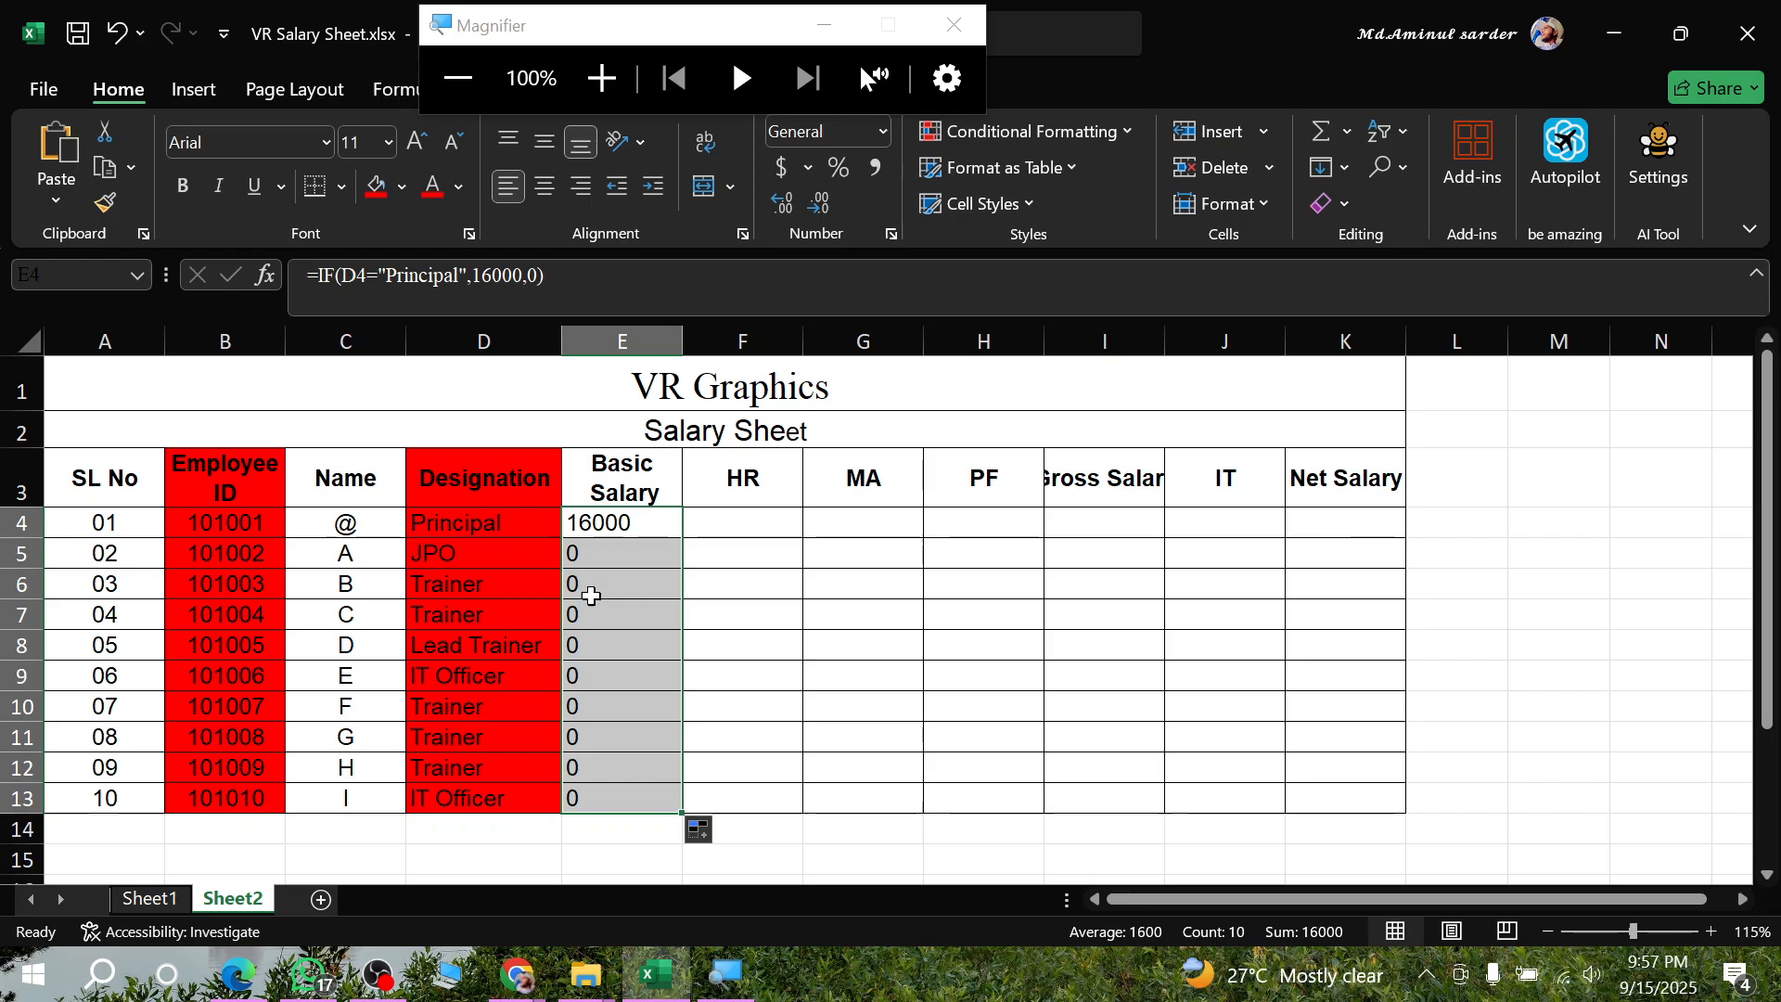
{"action": "left_click", "coordinate": [787, 586]}
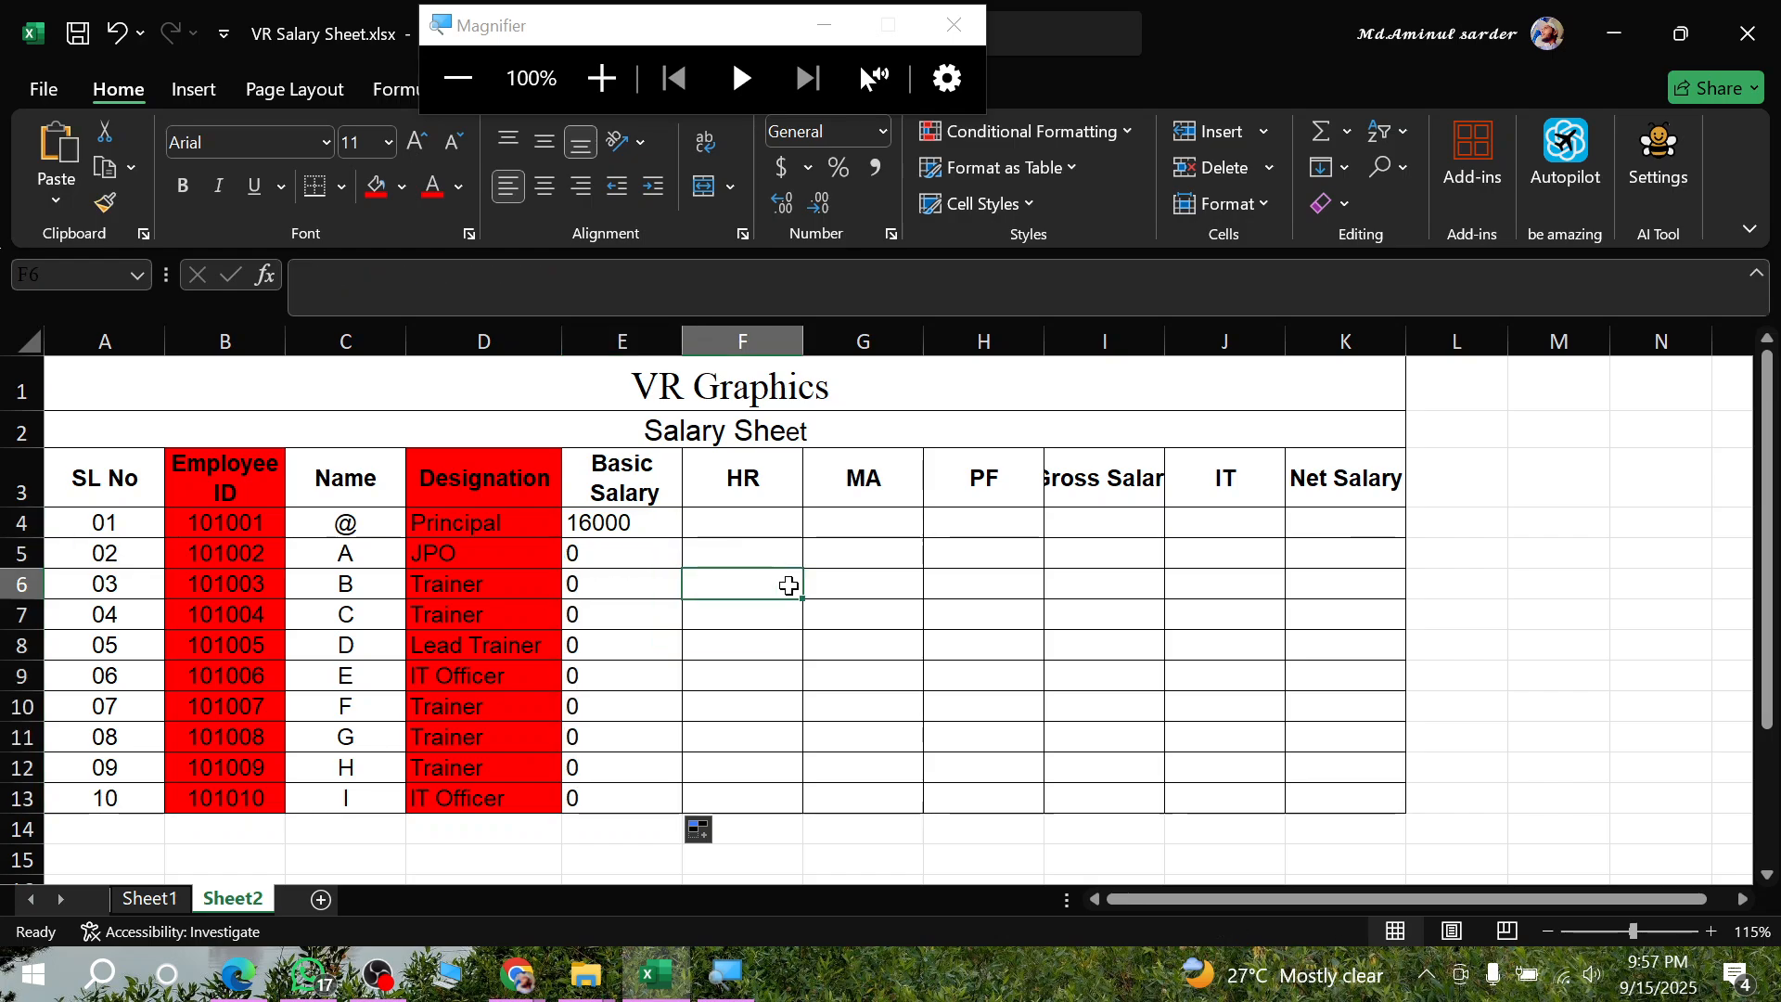
- Test the formula by changing the designation in D8 to Principal, and undo that change
{"action": "left_click_drag", "start_coordinate": [437, 556], "coordinate": [475, 802]}
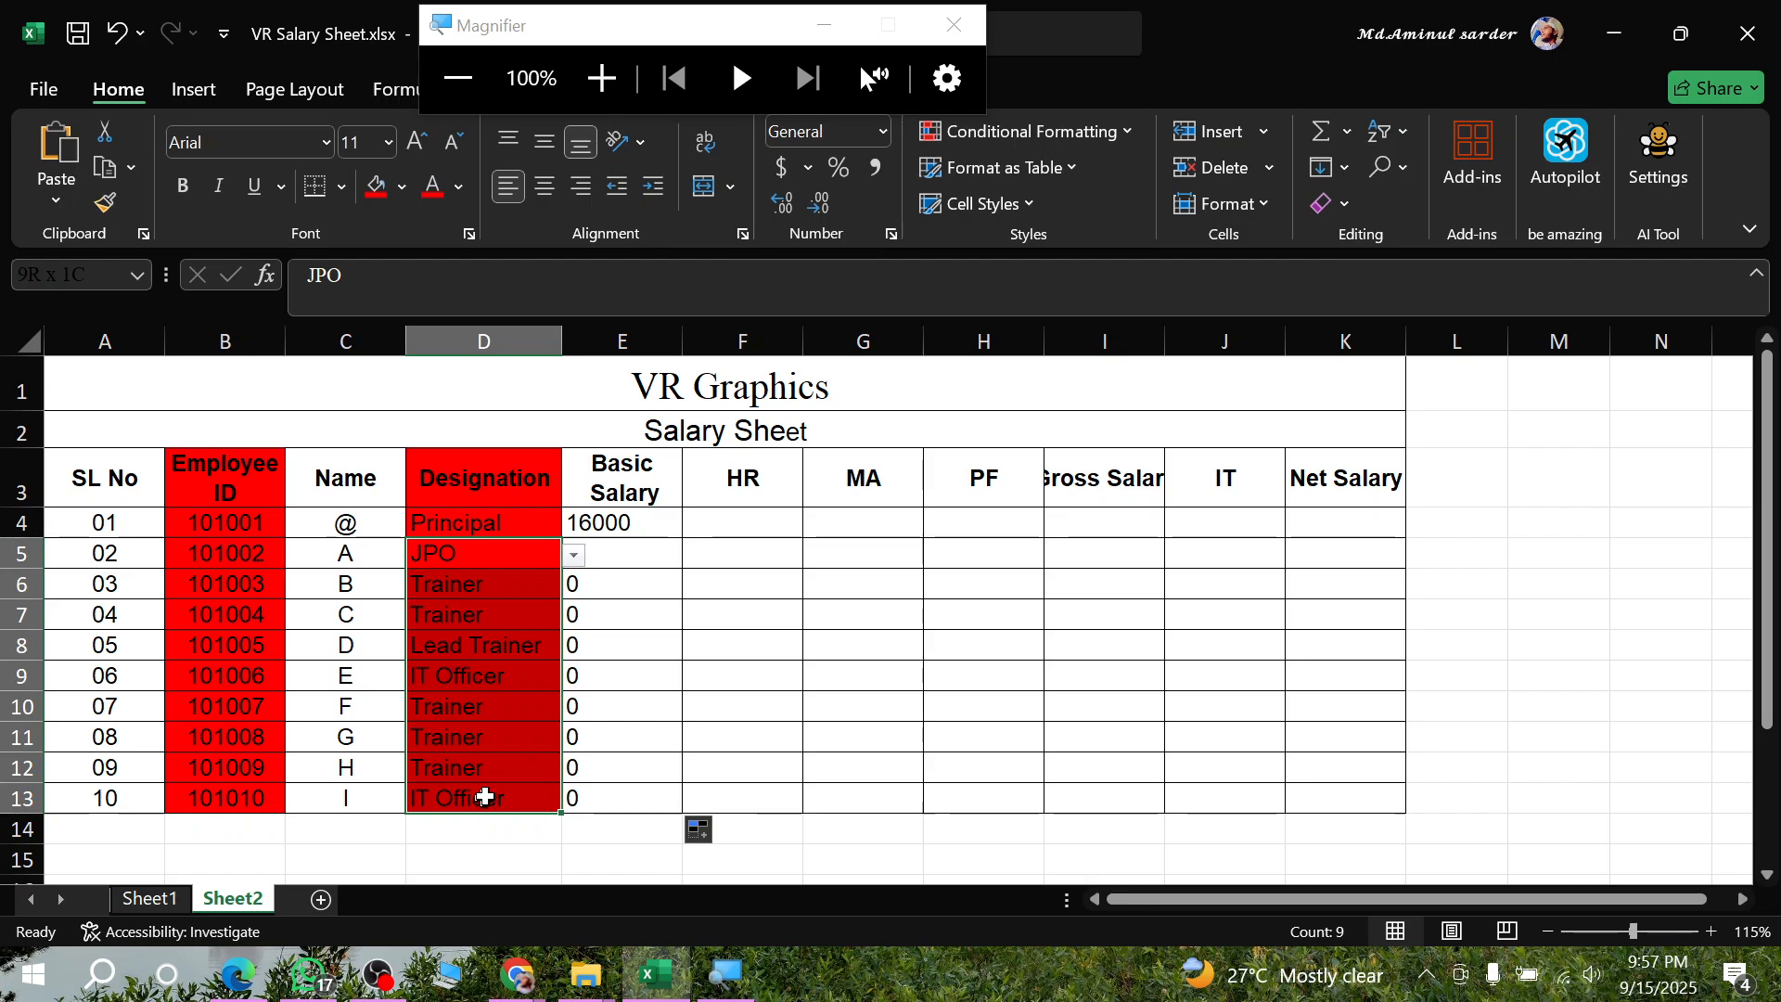
{"action": "left_click", "coordinate": [516, 656]}
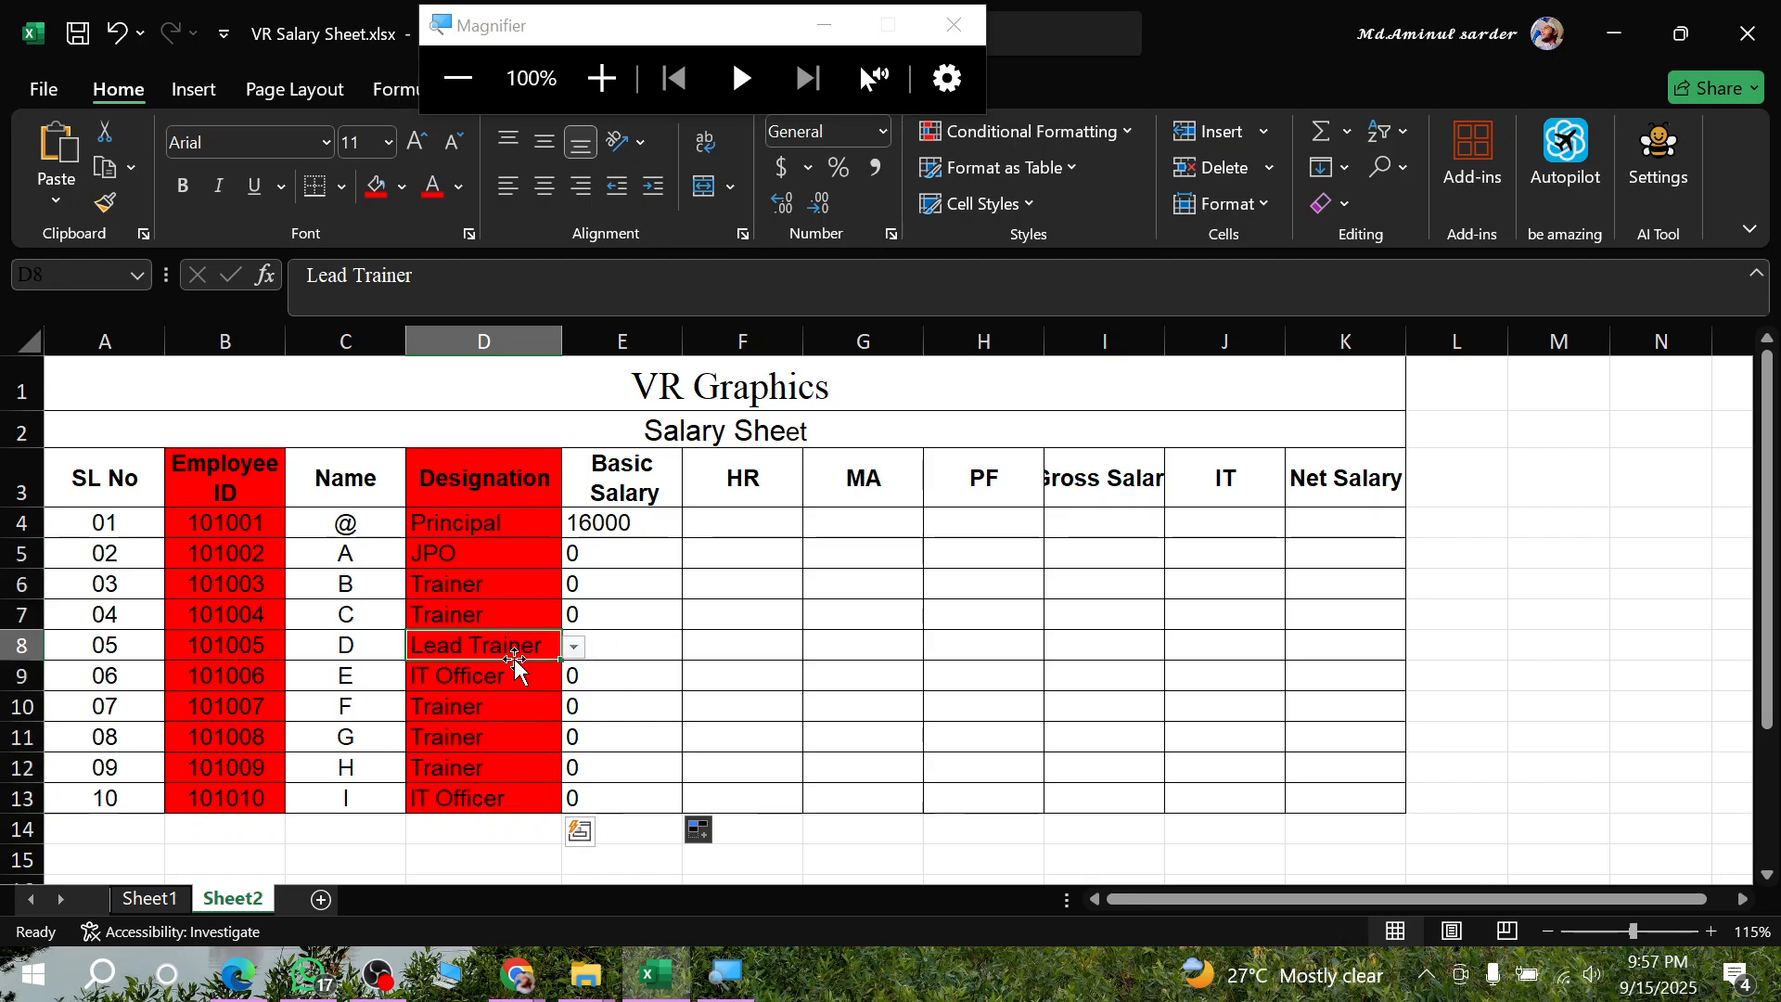
{"action": "left_click", "coordinate": [575, 646]}
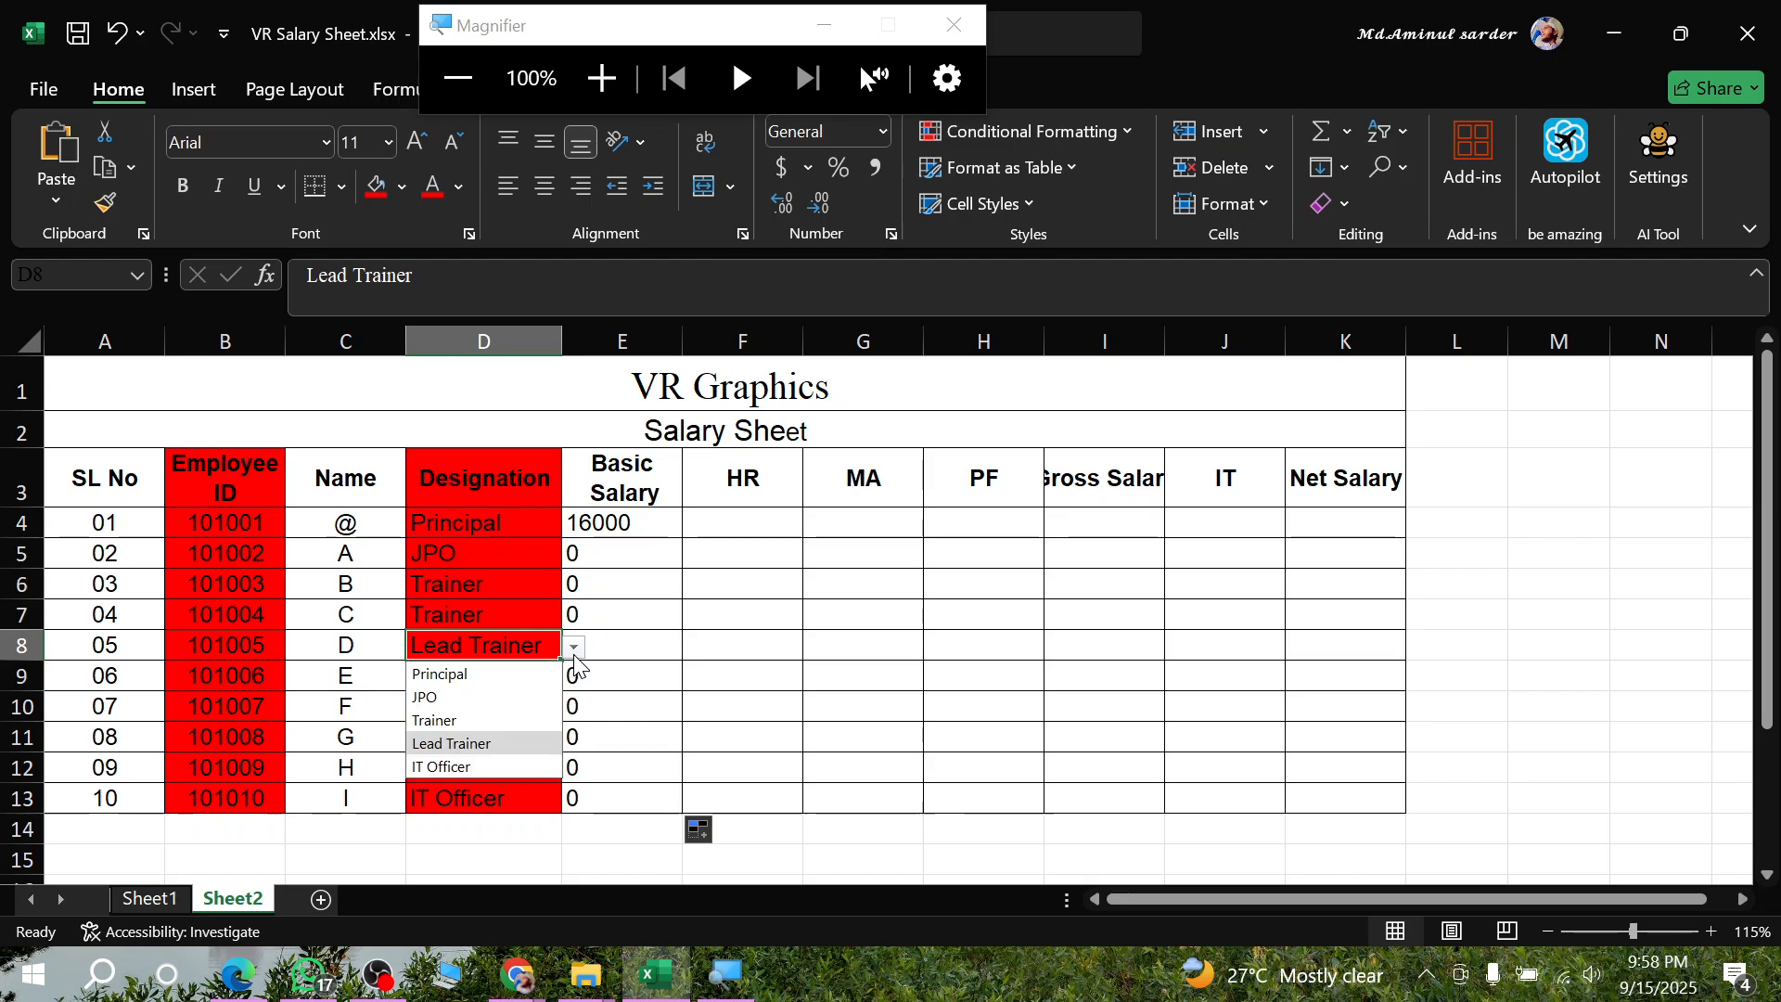
{"action": "left_click", "coordinate": [461, 677]}
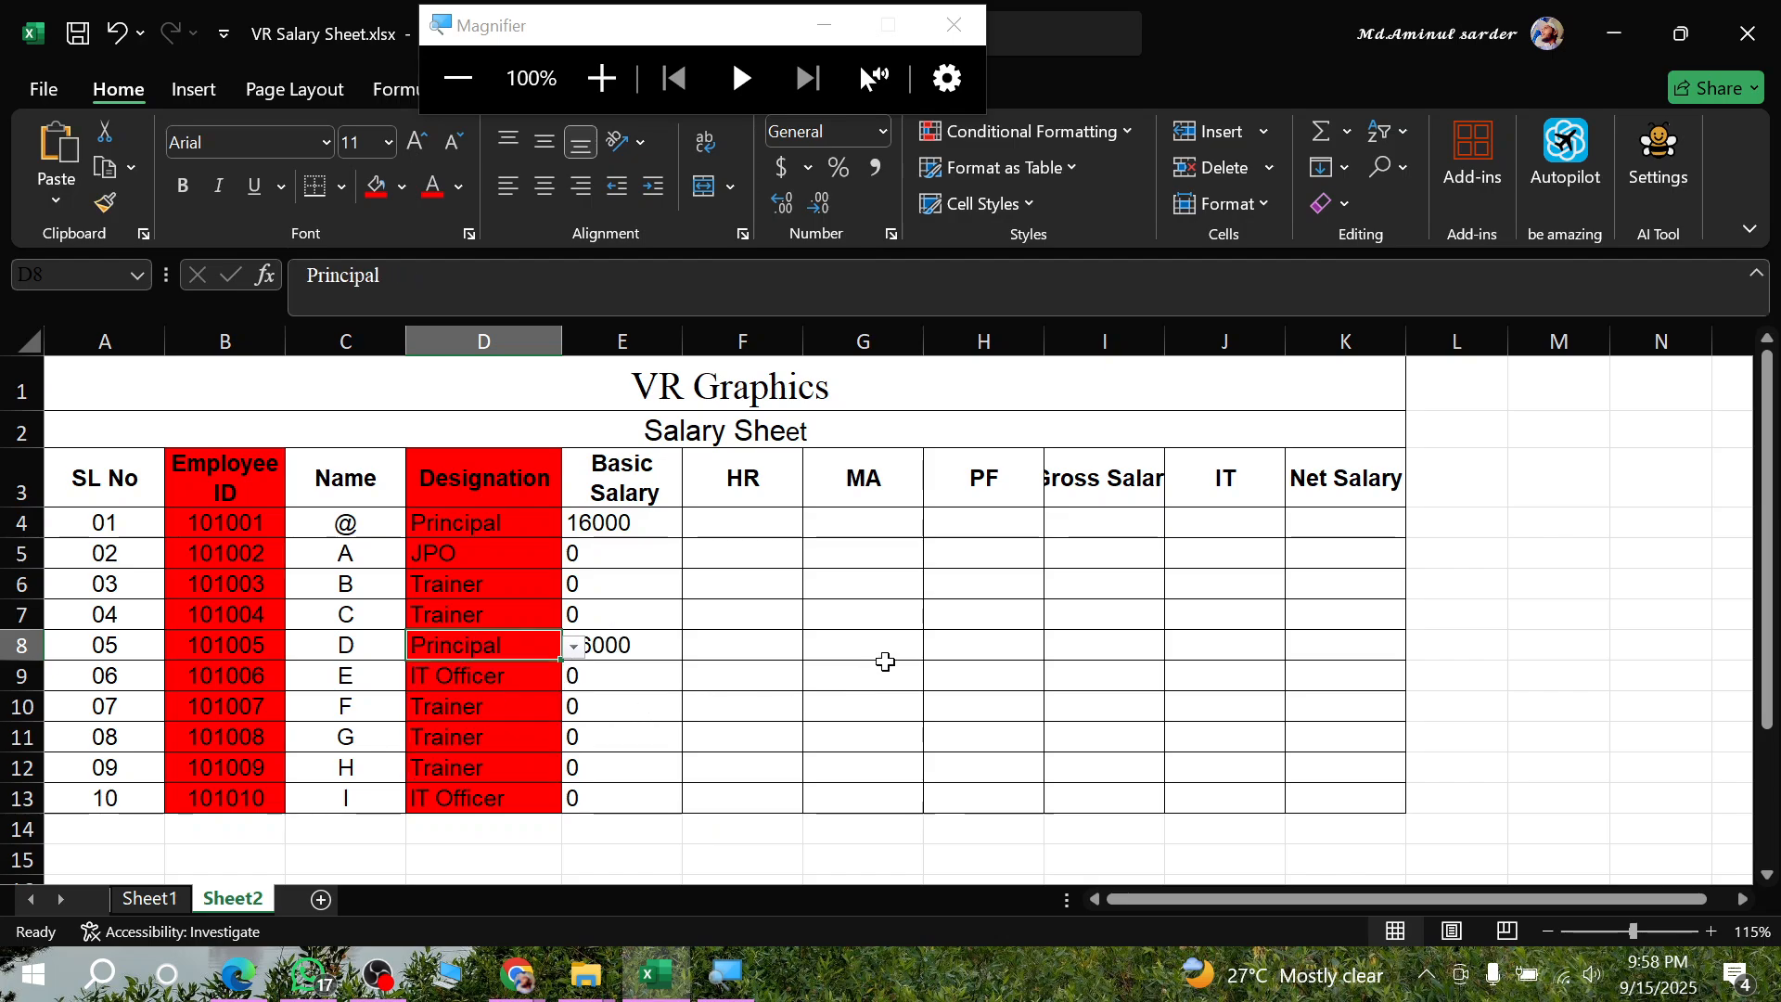
{"action": "left_click", "coordinate": [881, 670]}
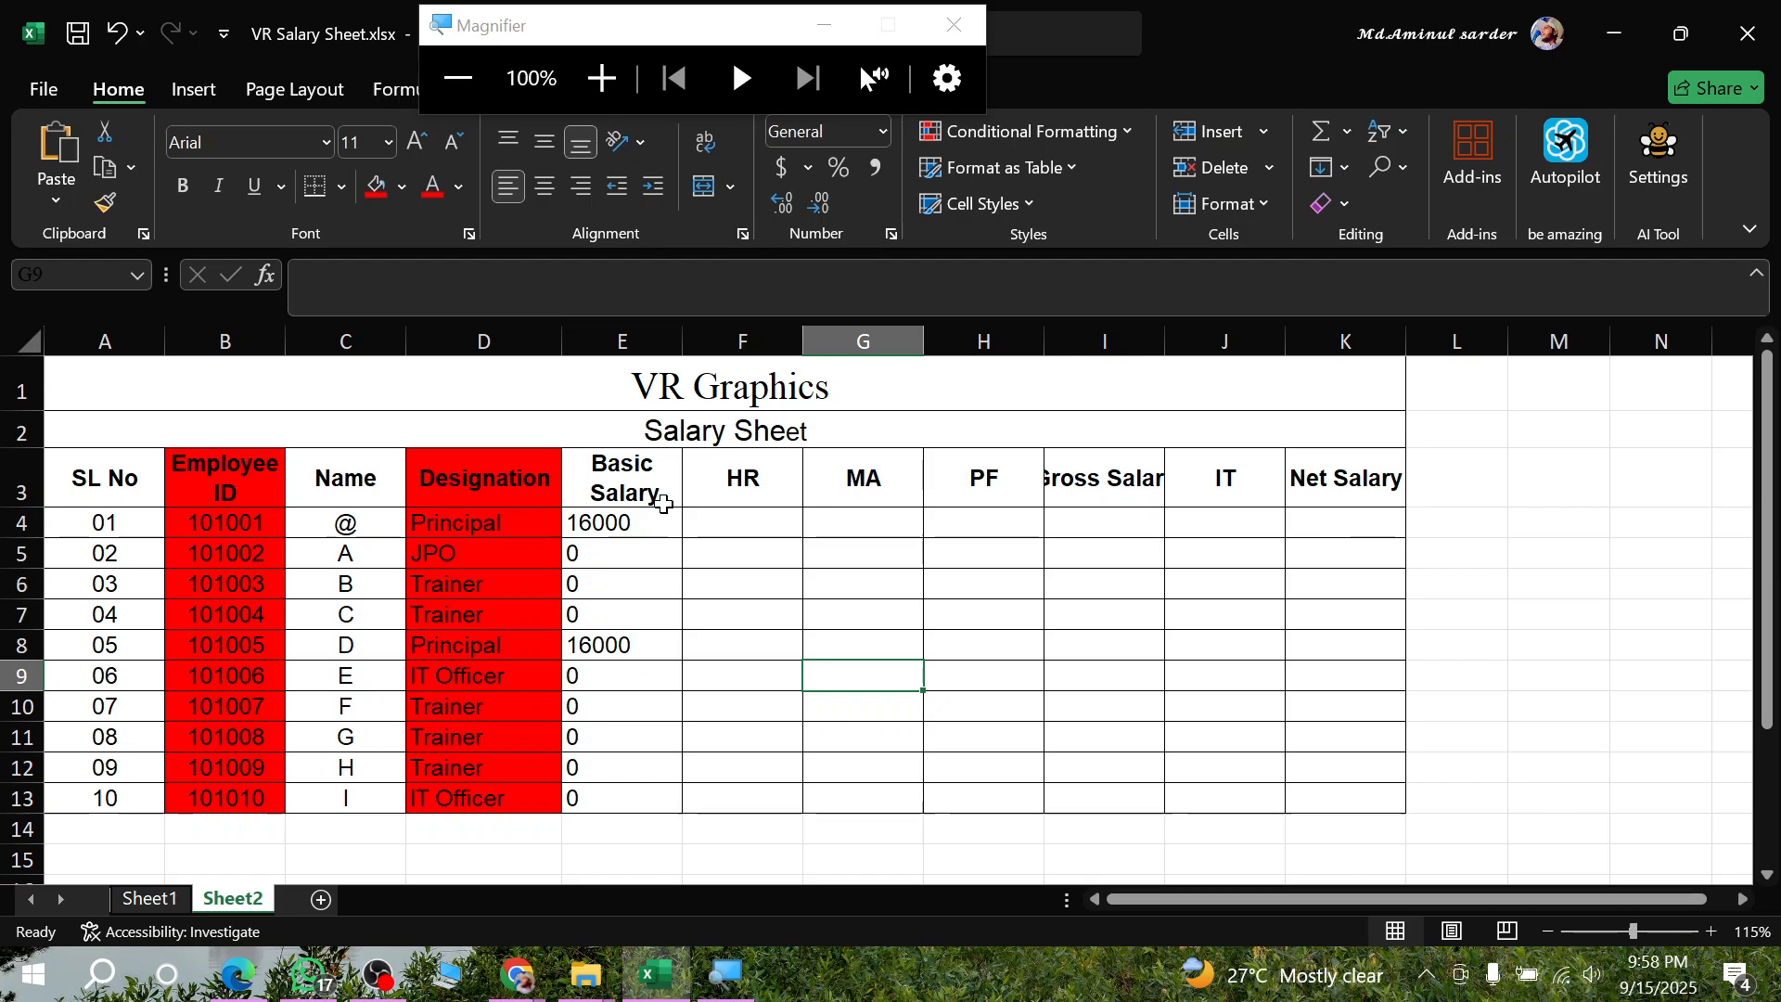
{"action": "key", "text": "ctrl+z"}
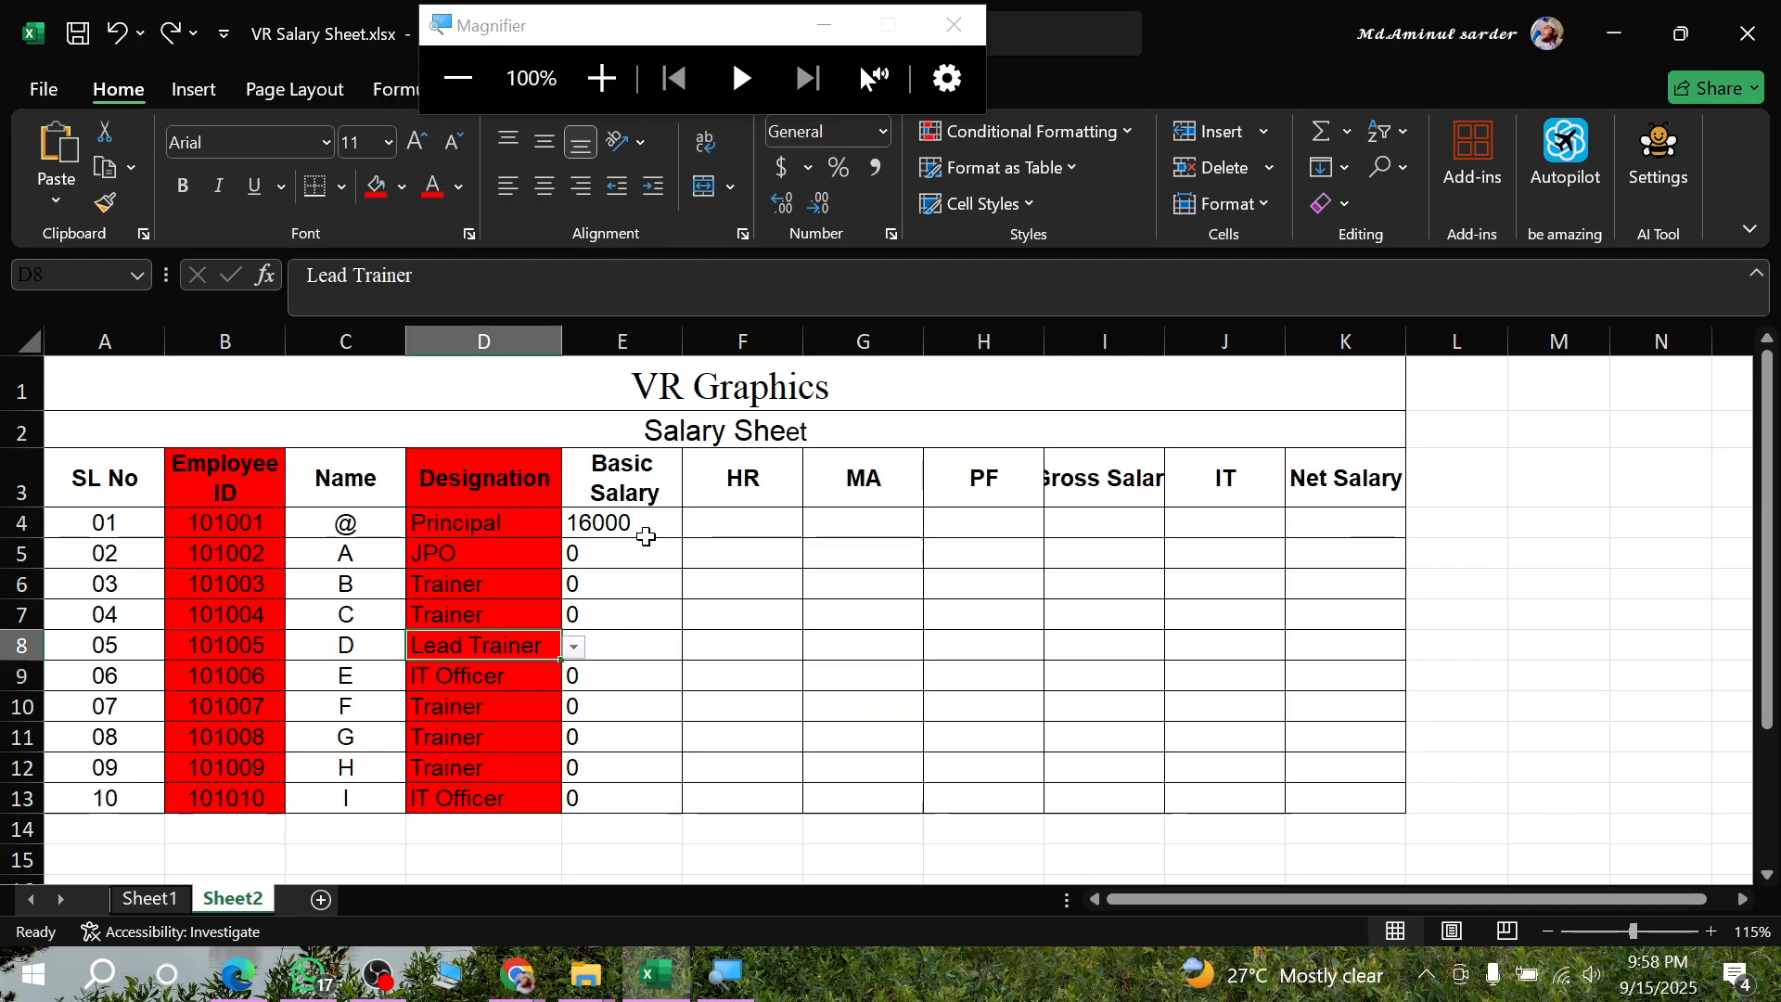
- Reopen the Basic Salary formula in E4 for editing and remove its value if false and closing bracket
{"action": "left_click", "coordinate": [646, 522]}
{"action": "double_click", "coordinate": [640, 521]}
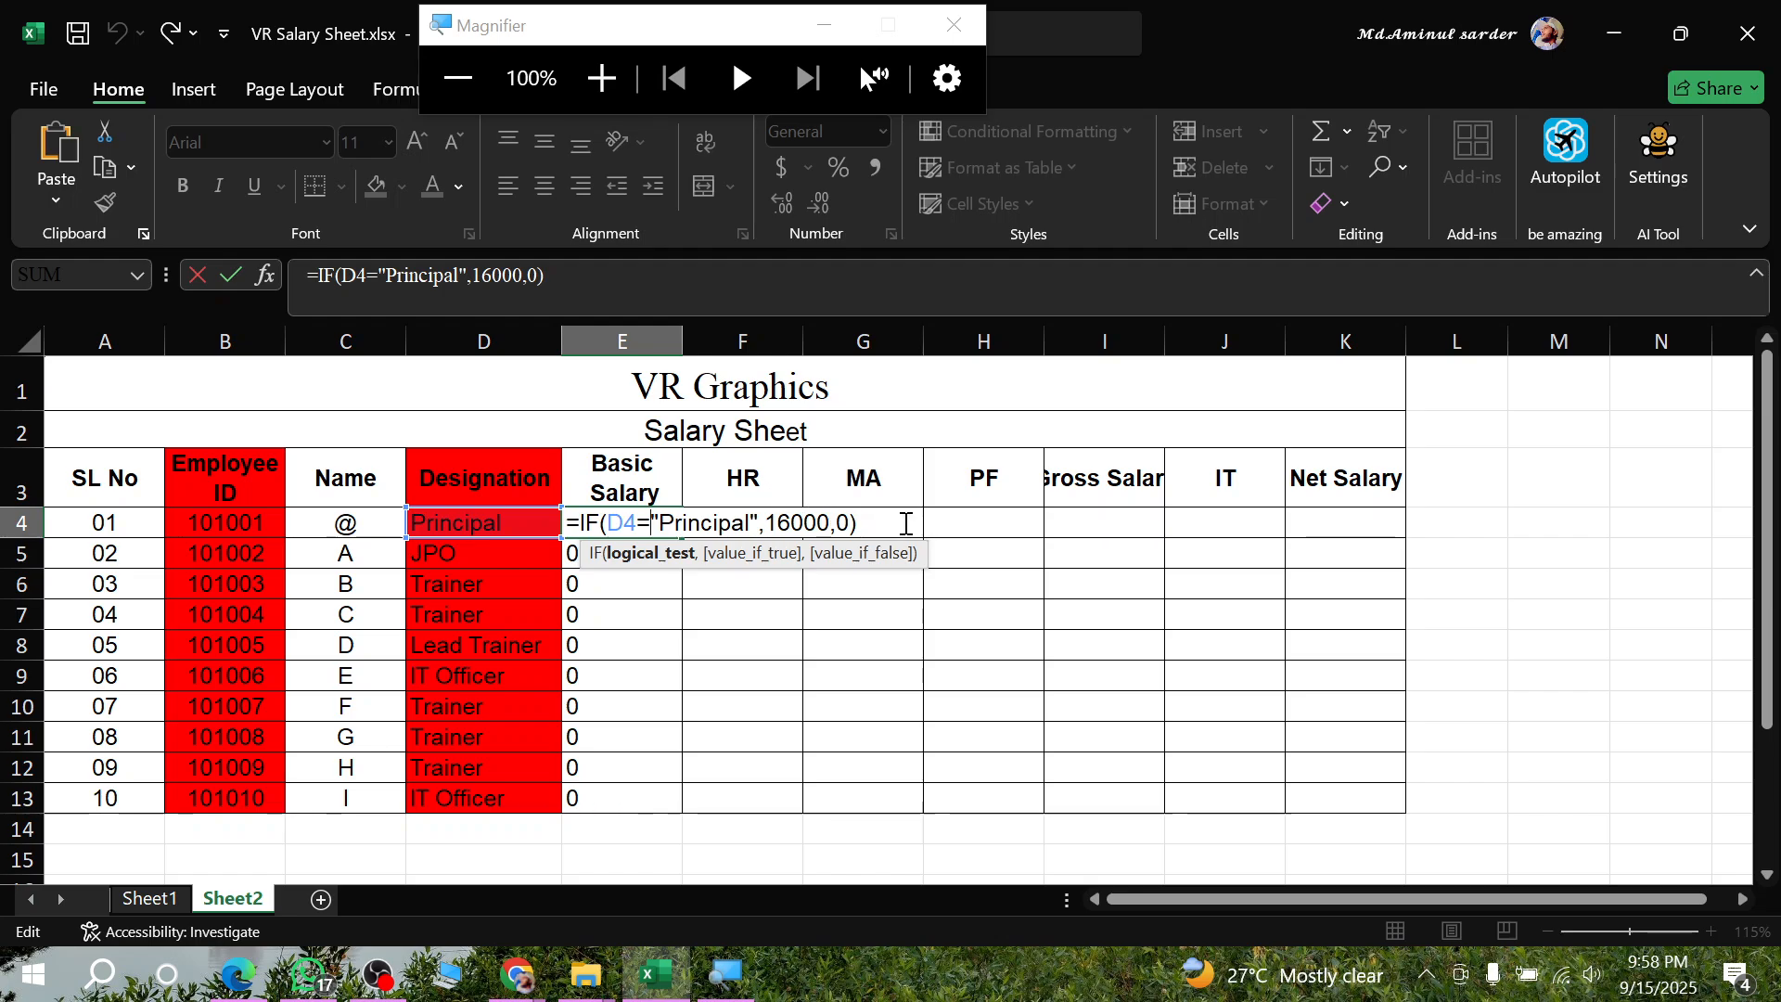
{"action": "left_click", "coordinate": [877, 519]}
{"action": "key", "text": "BackSpace"}
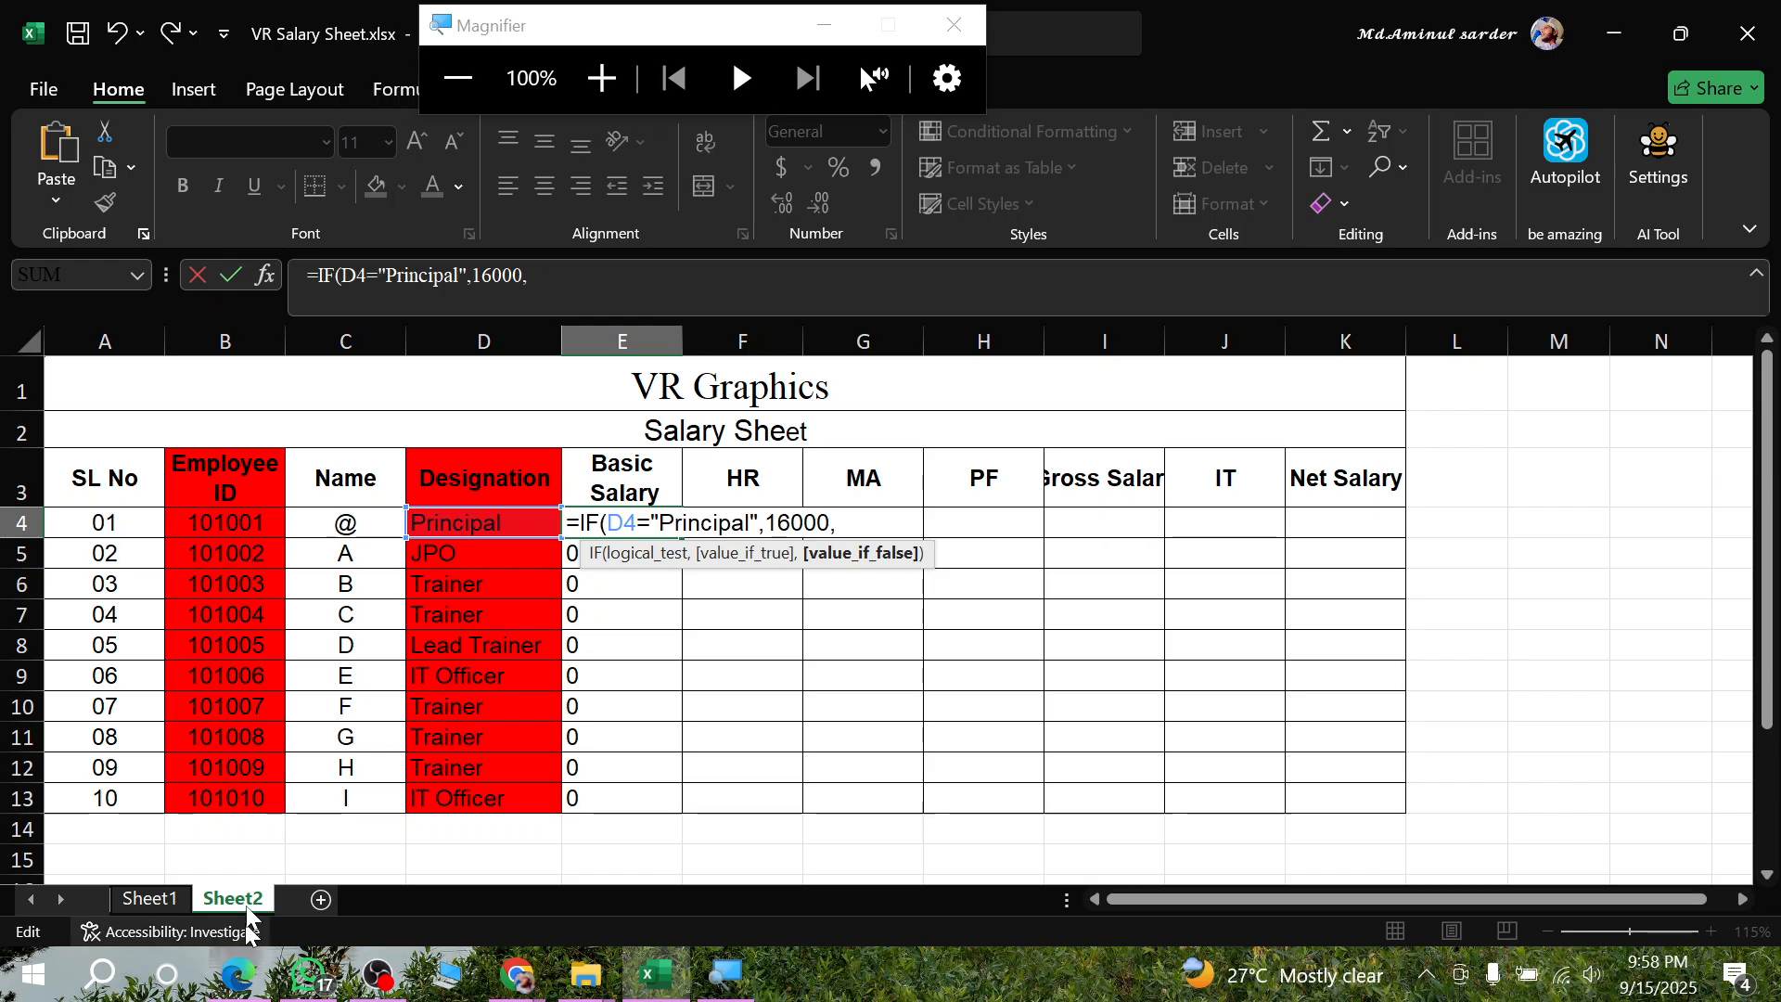
- Check the JPO salary in the PDF assignment in Edge, and nest an IF in the Excel formula returning 9000 when D4="JPO"
{"action": "left_click", "coordinate": [244, 970]}
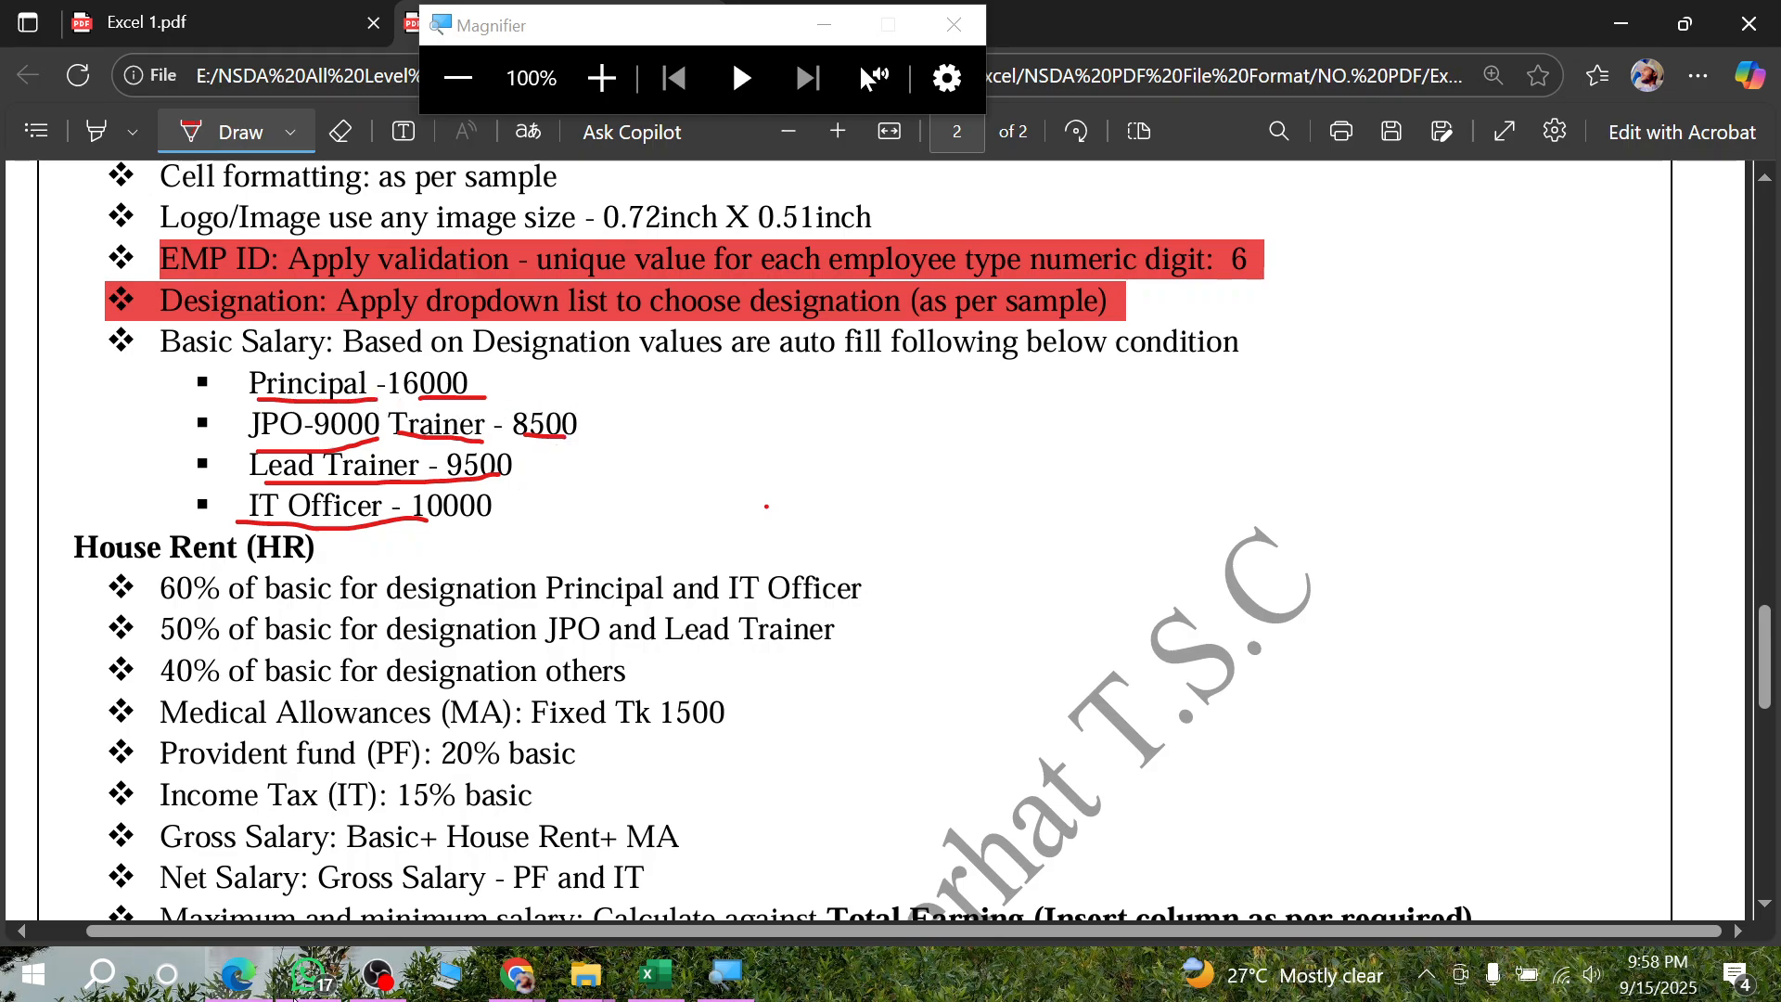
{"action": "left_click", "coordinate": [237, 982]}
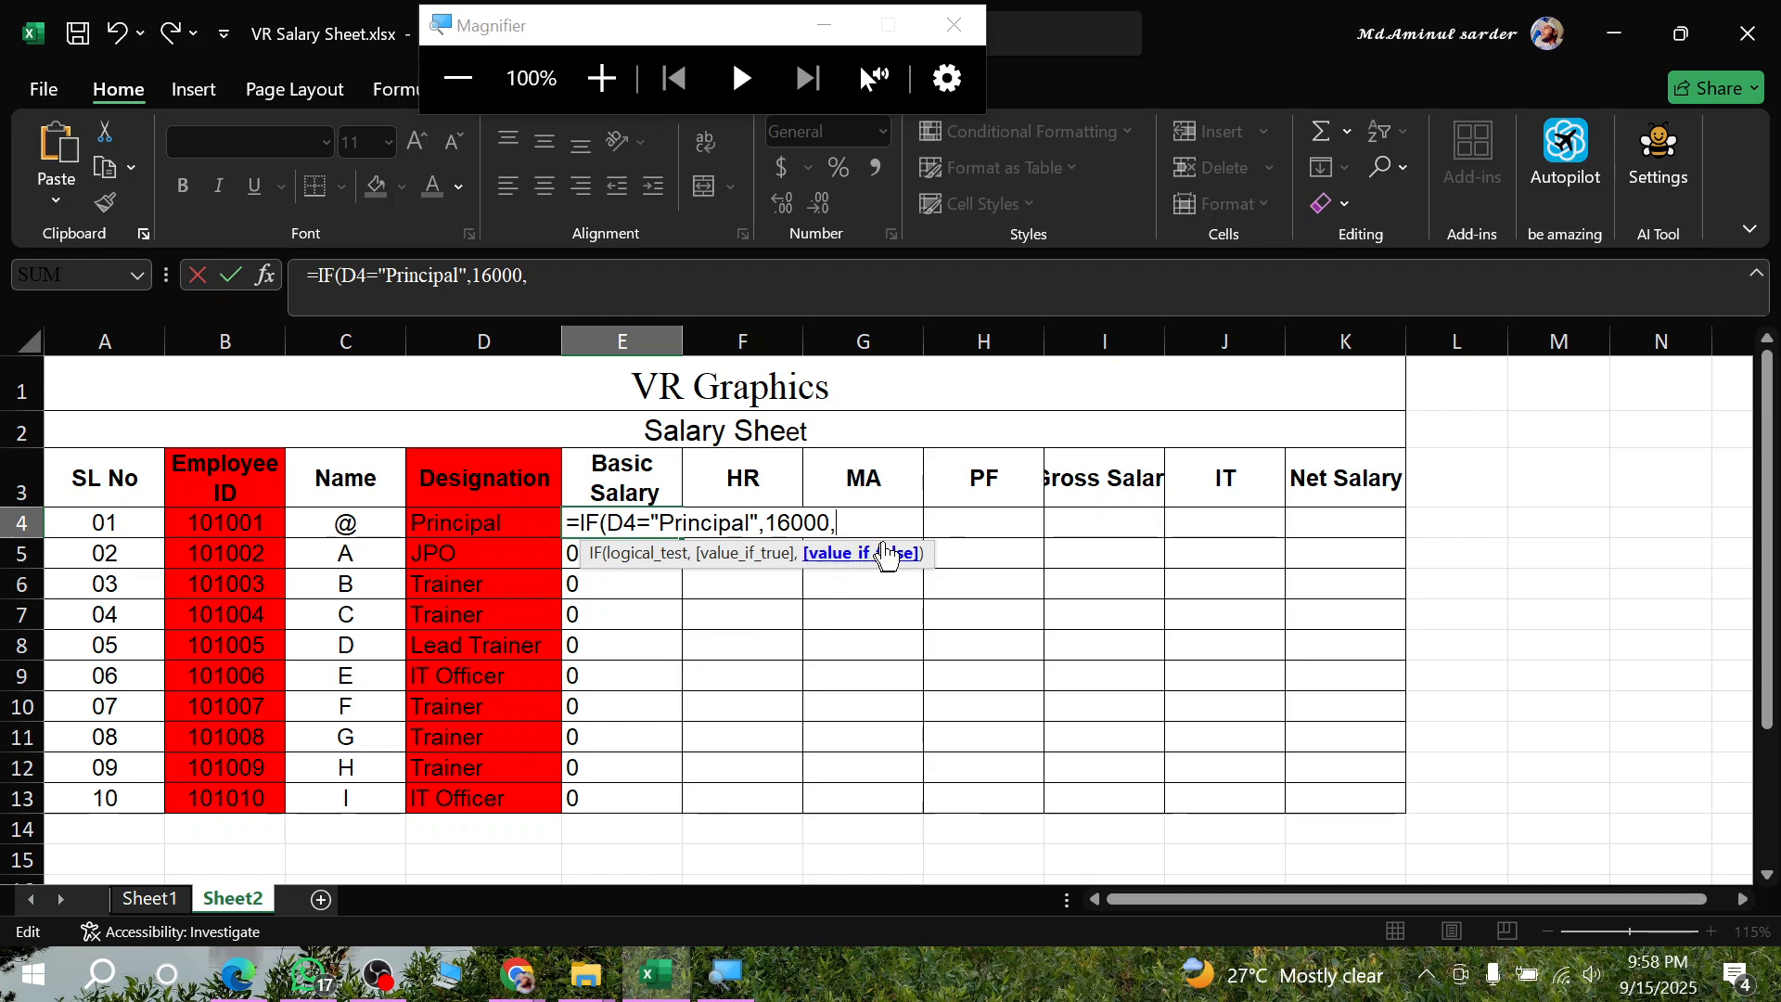
{"action": "type", "text": "IF("}
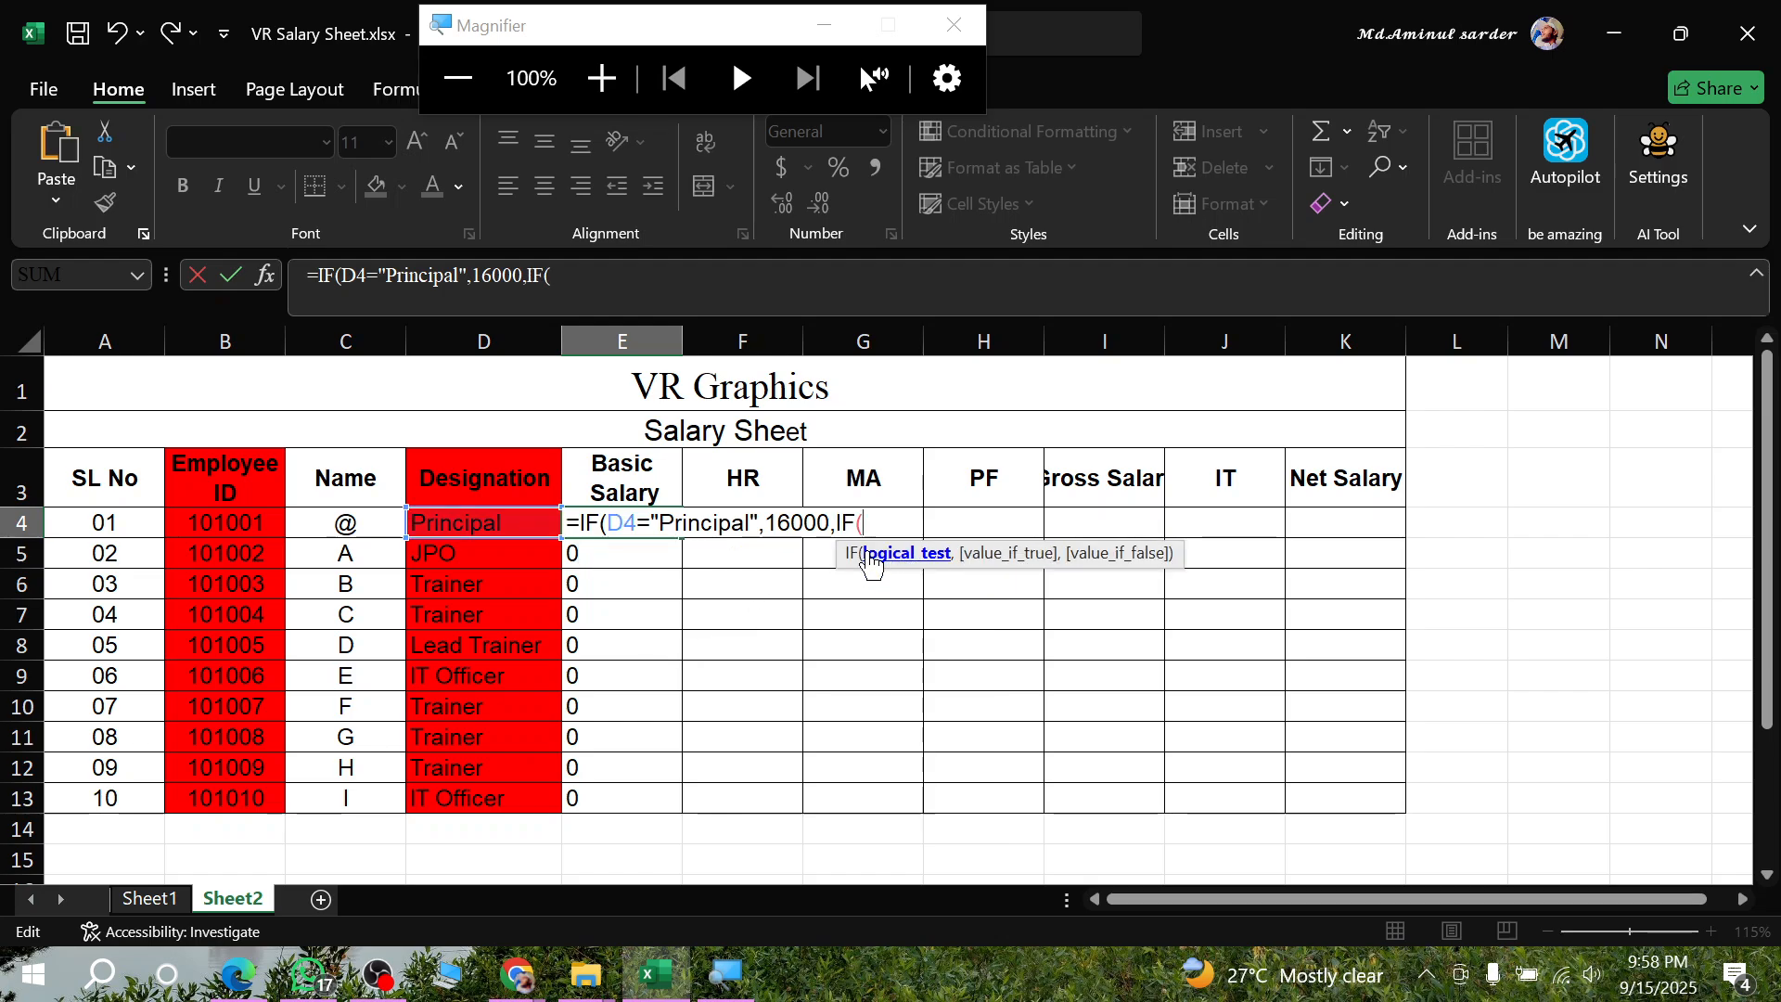
{"action": "left_click", "coordinate": [462, 522]}
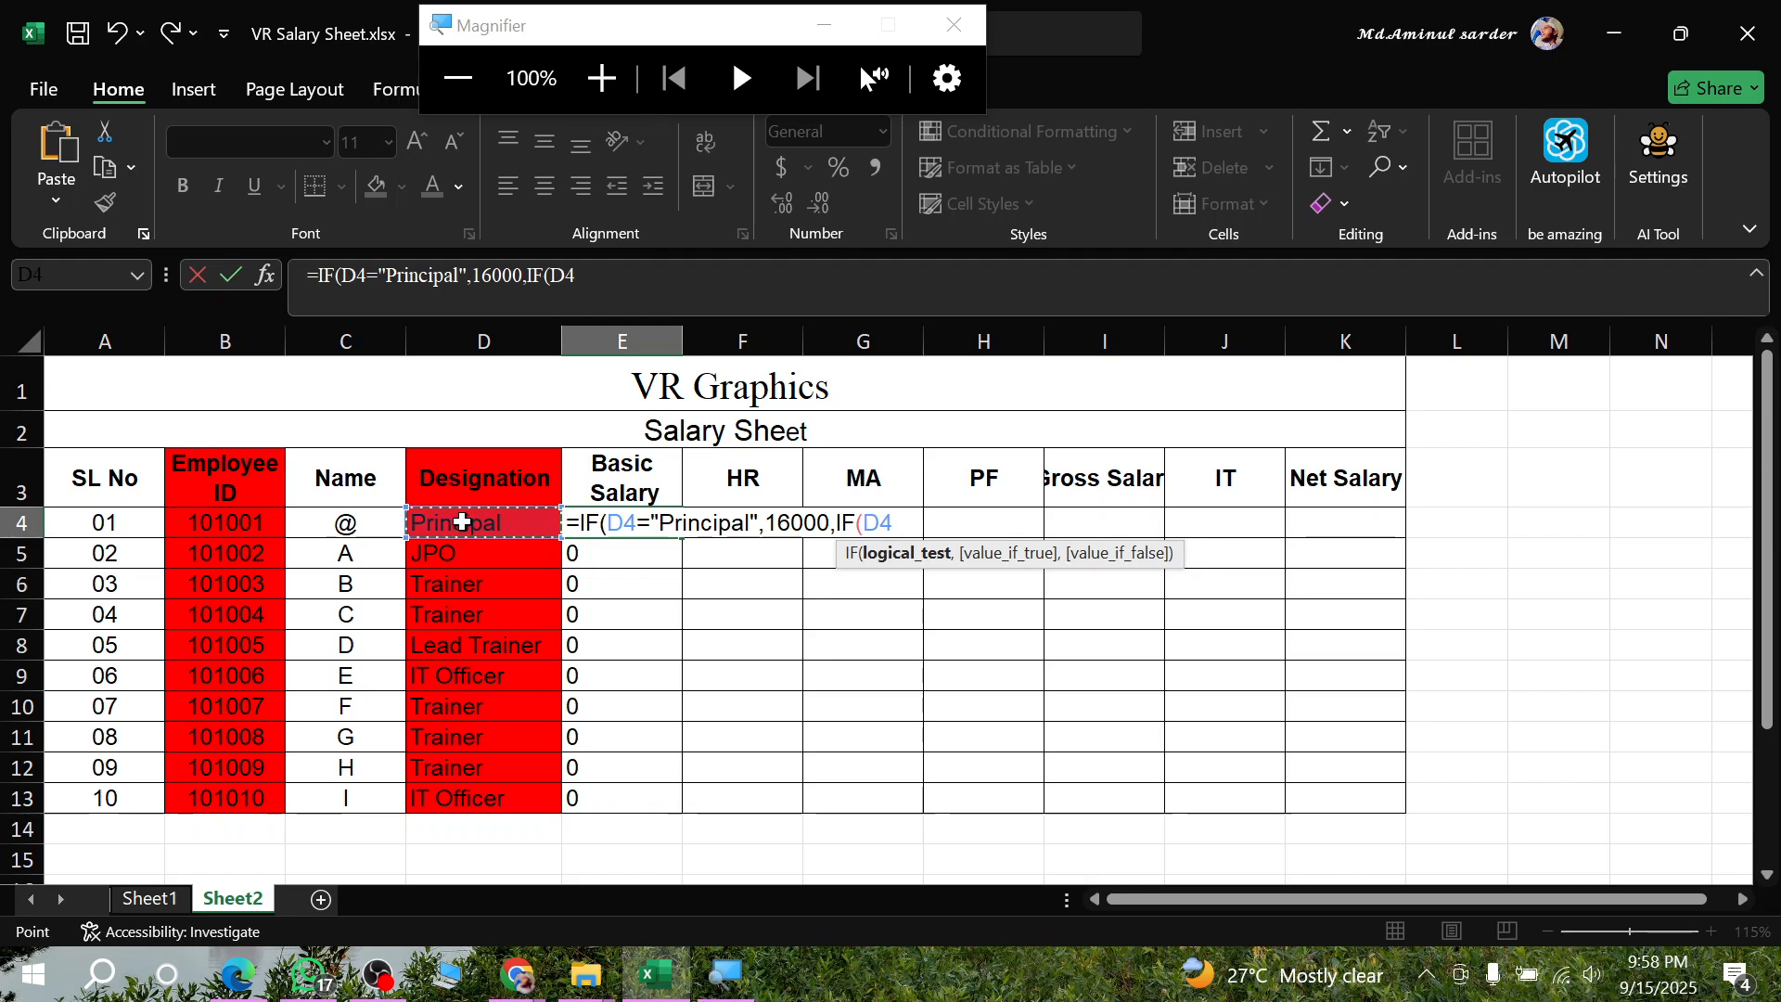
{"action": "type", "text": "="}
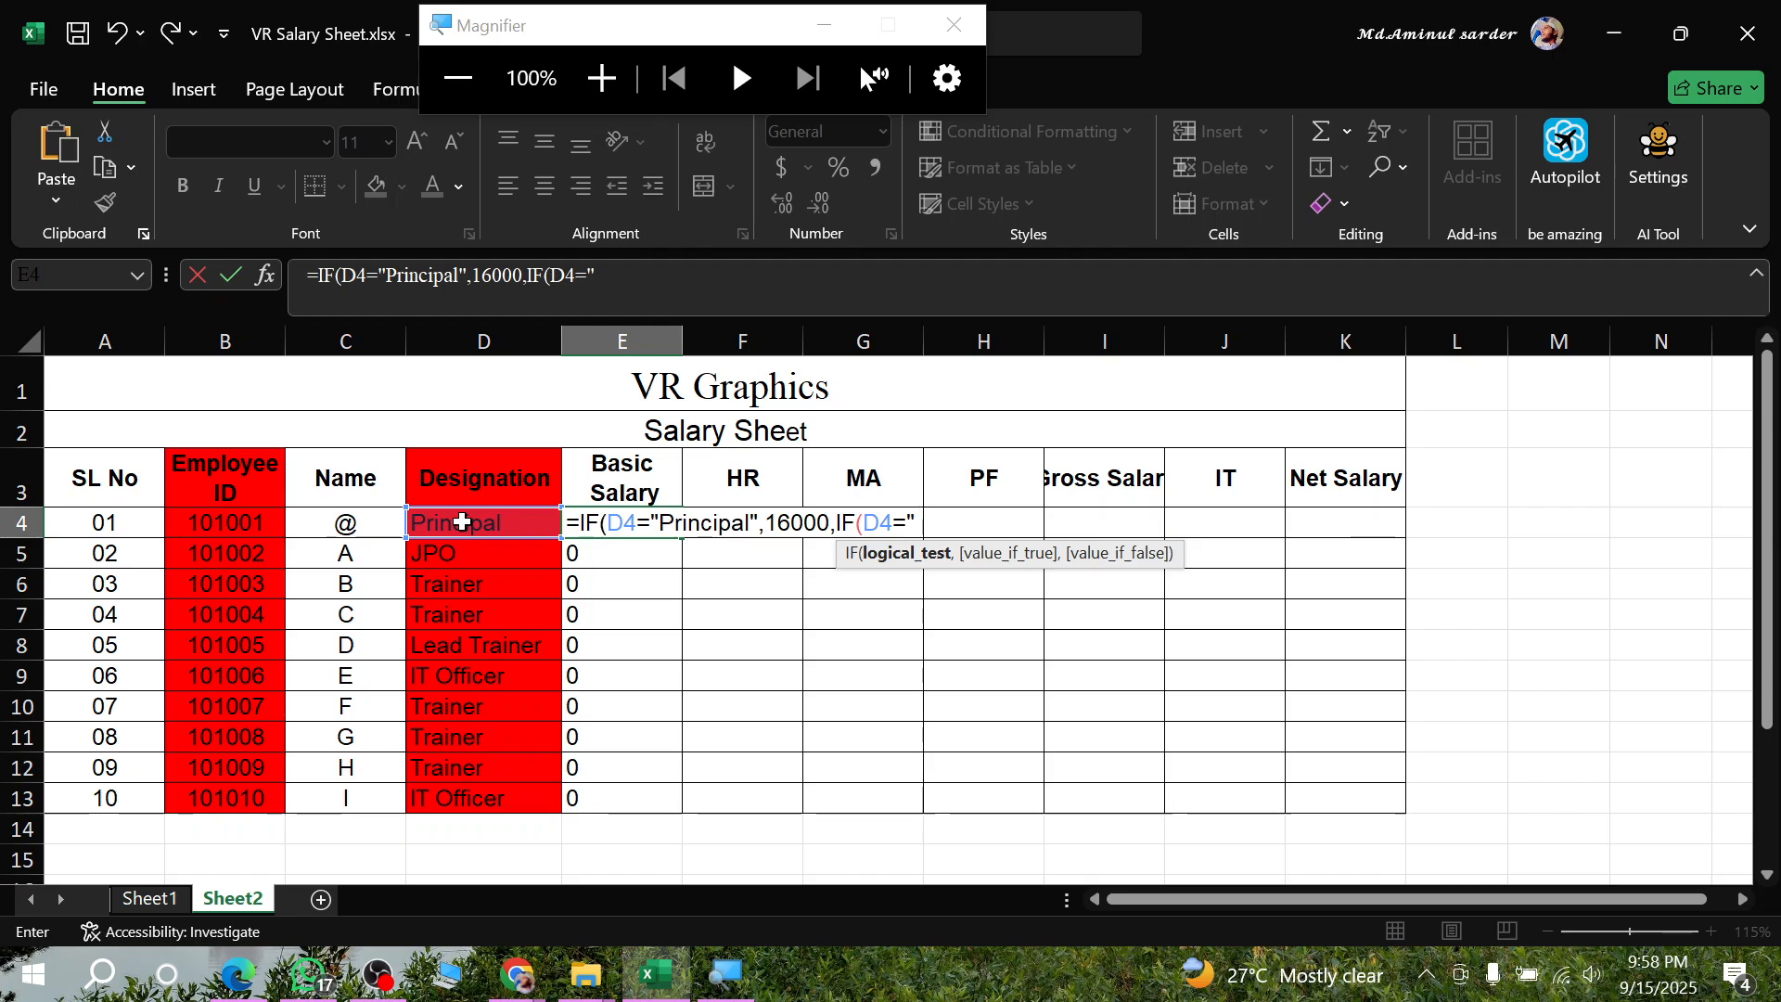
{"action": "type", "text": "\"JPO\","}
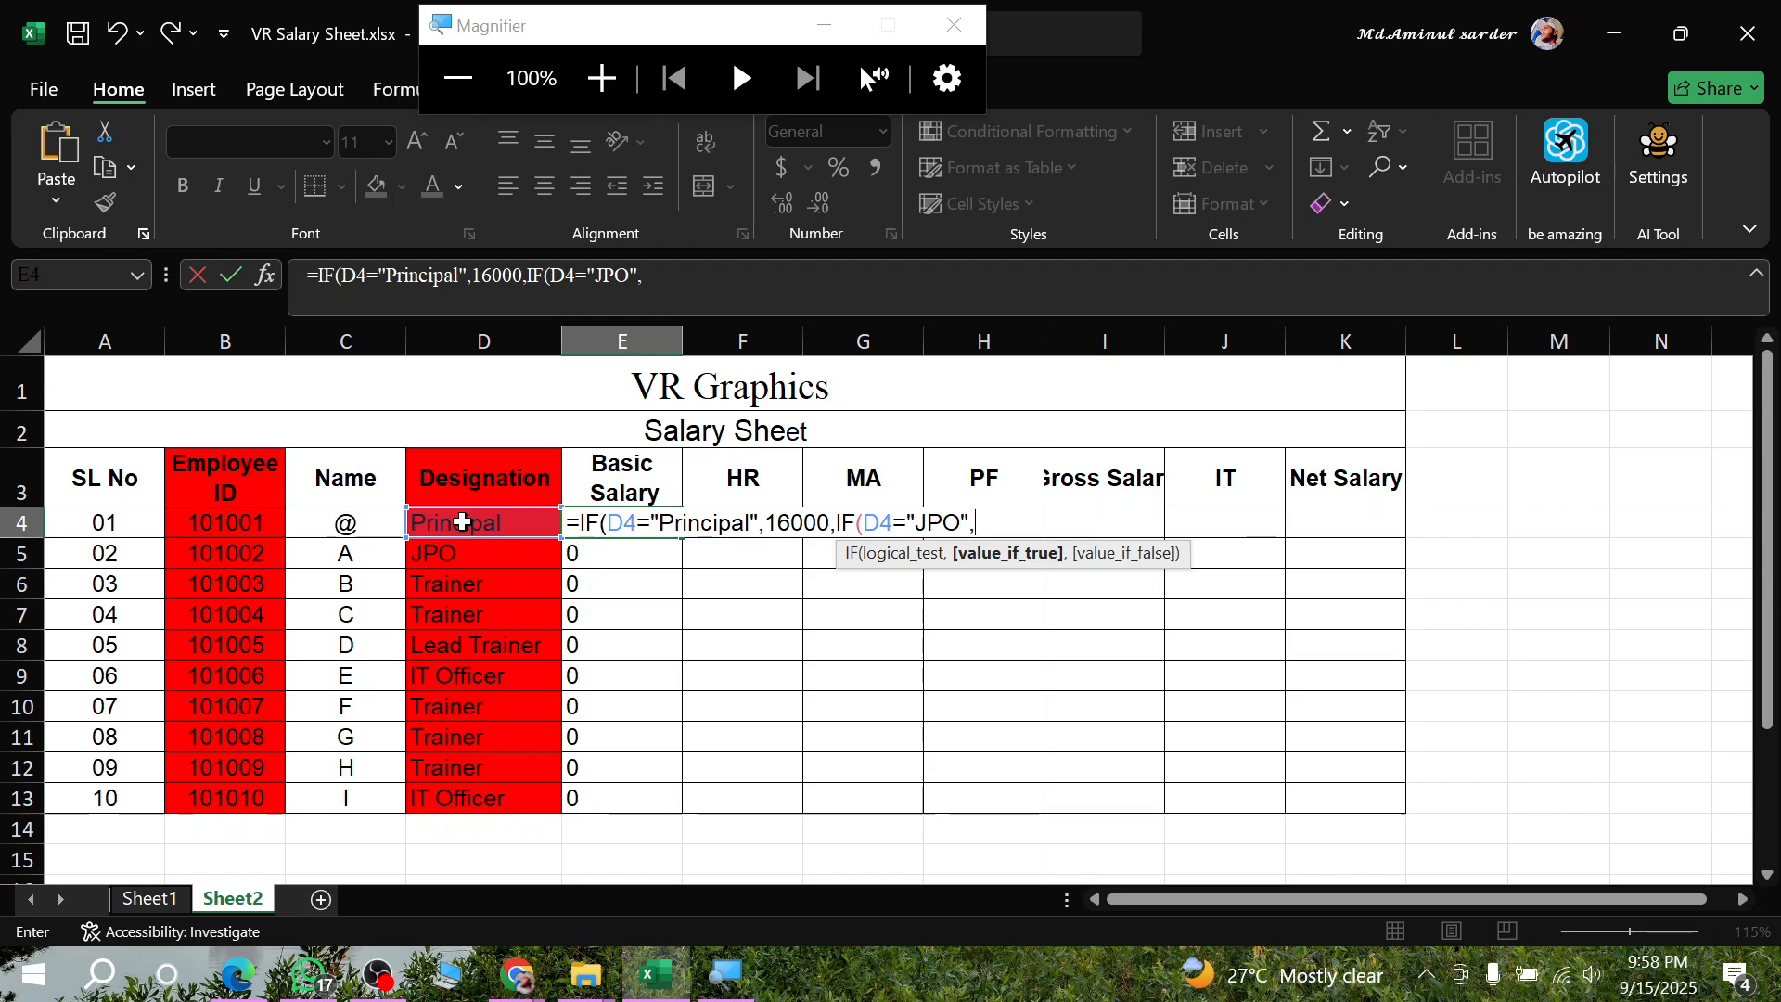
{"action": "type", "text": "9000,"}
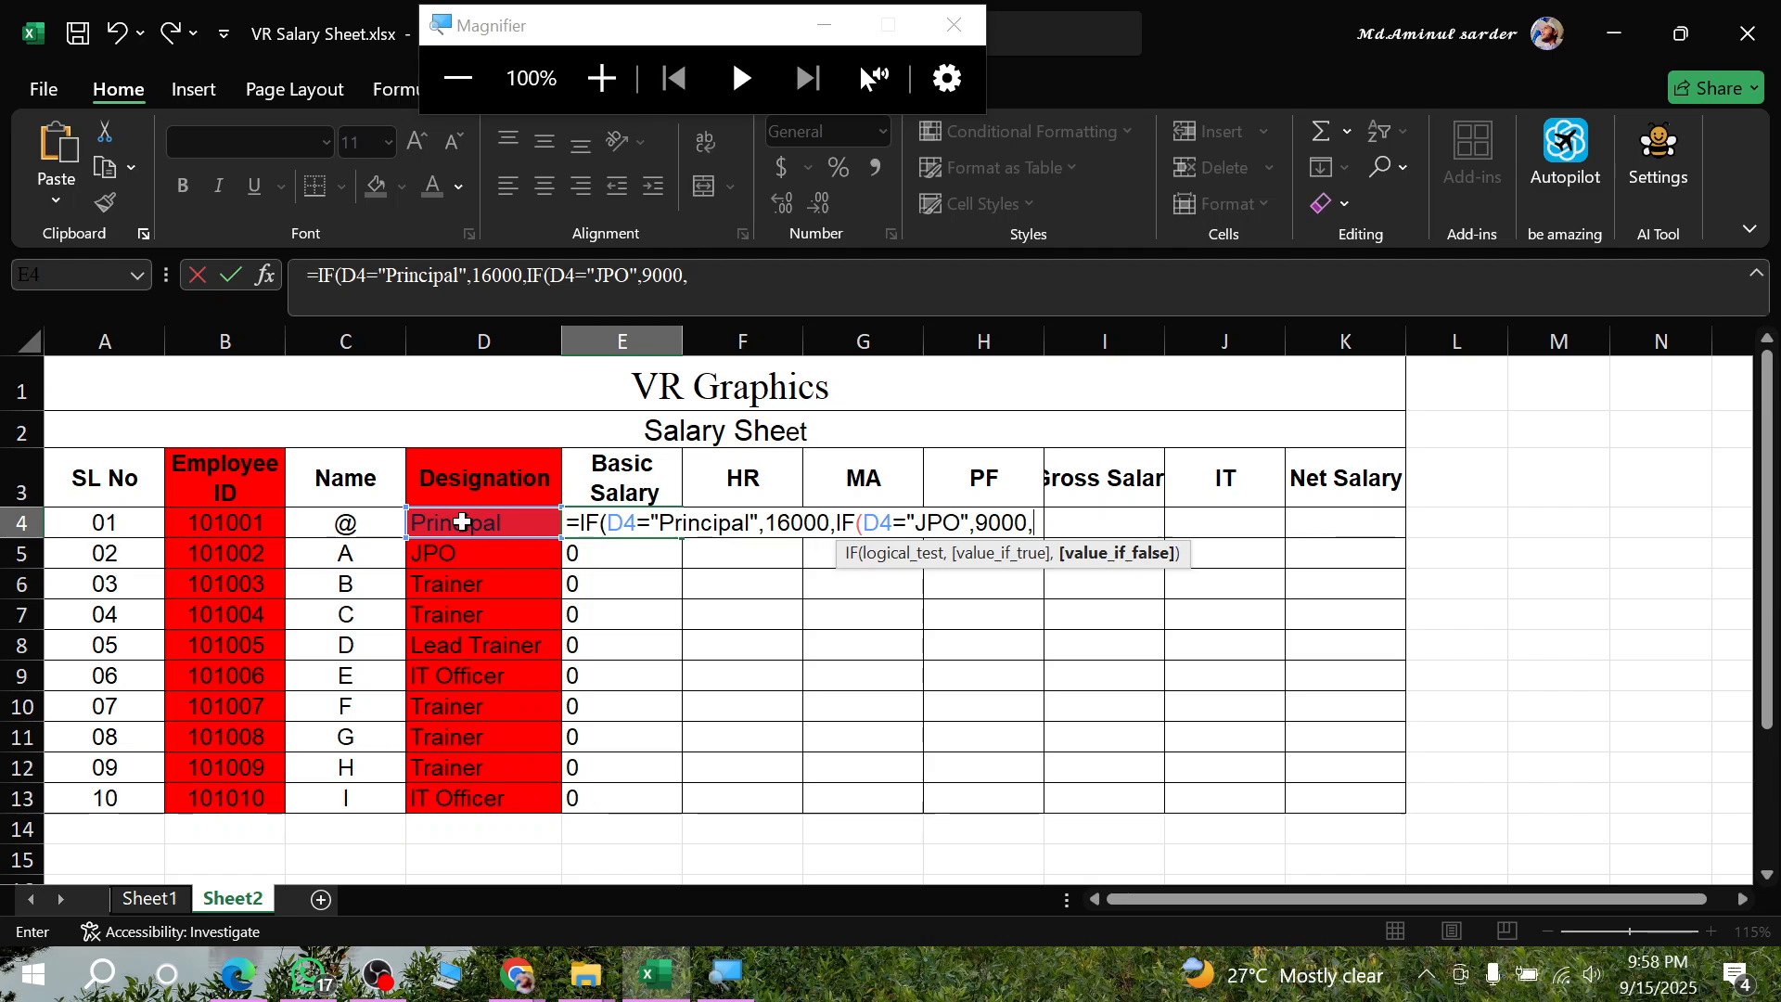
{"action": "type", "text": "IF("}
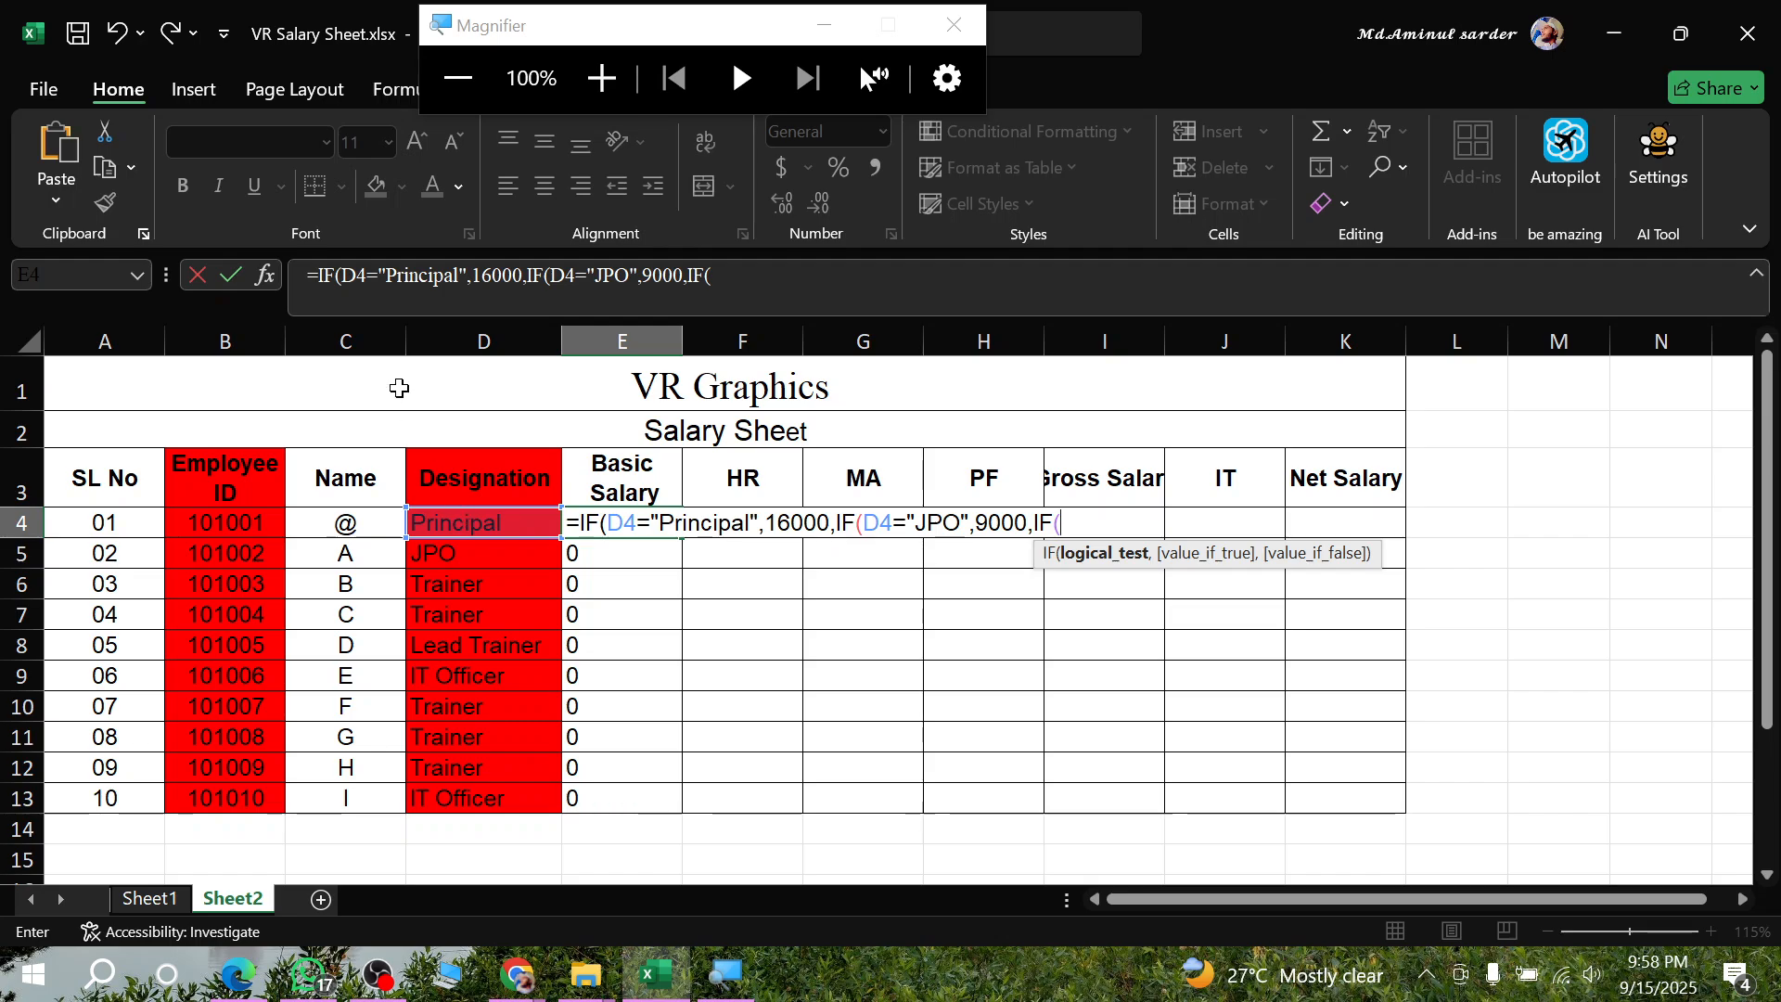
- Nest a further IF in the E4 formula returning 8500 when D4="Trainer", checking the salary in the PDF assignment in Edge
{"action": "left_click", "coordinate": [478, 517]}
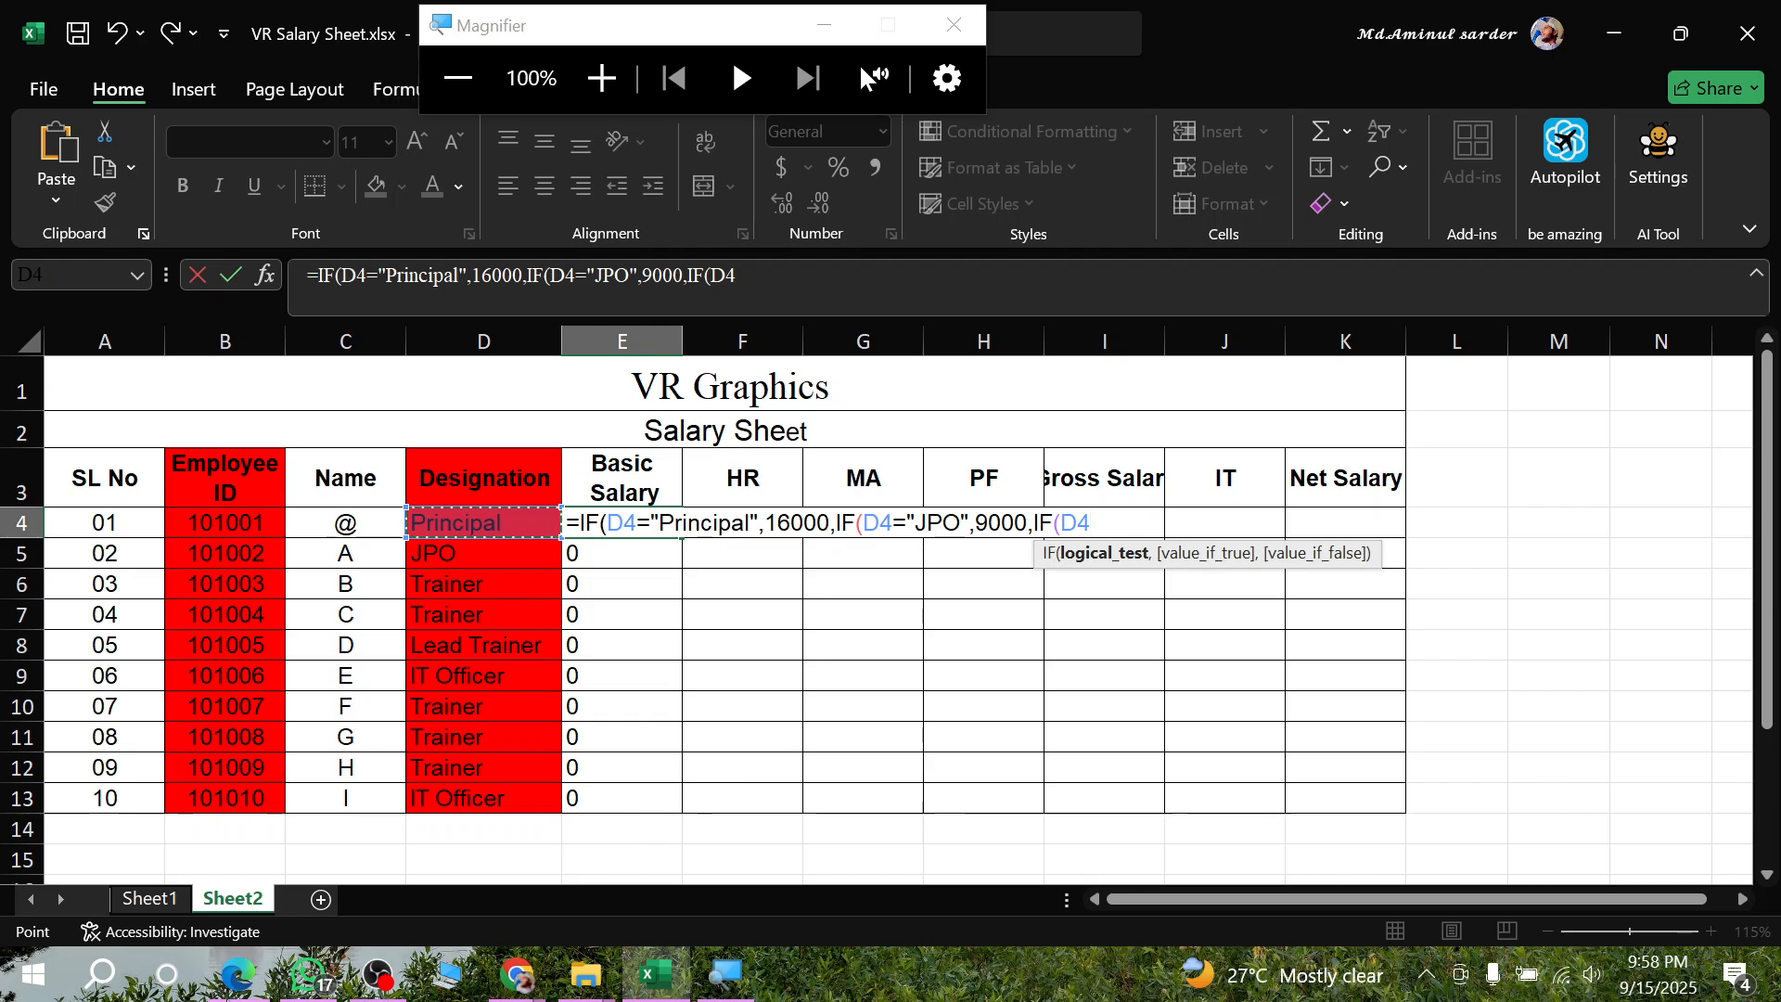
{"action": "left_click", "coordinate": [238, 985]}
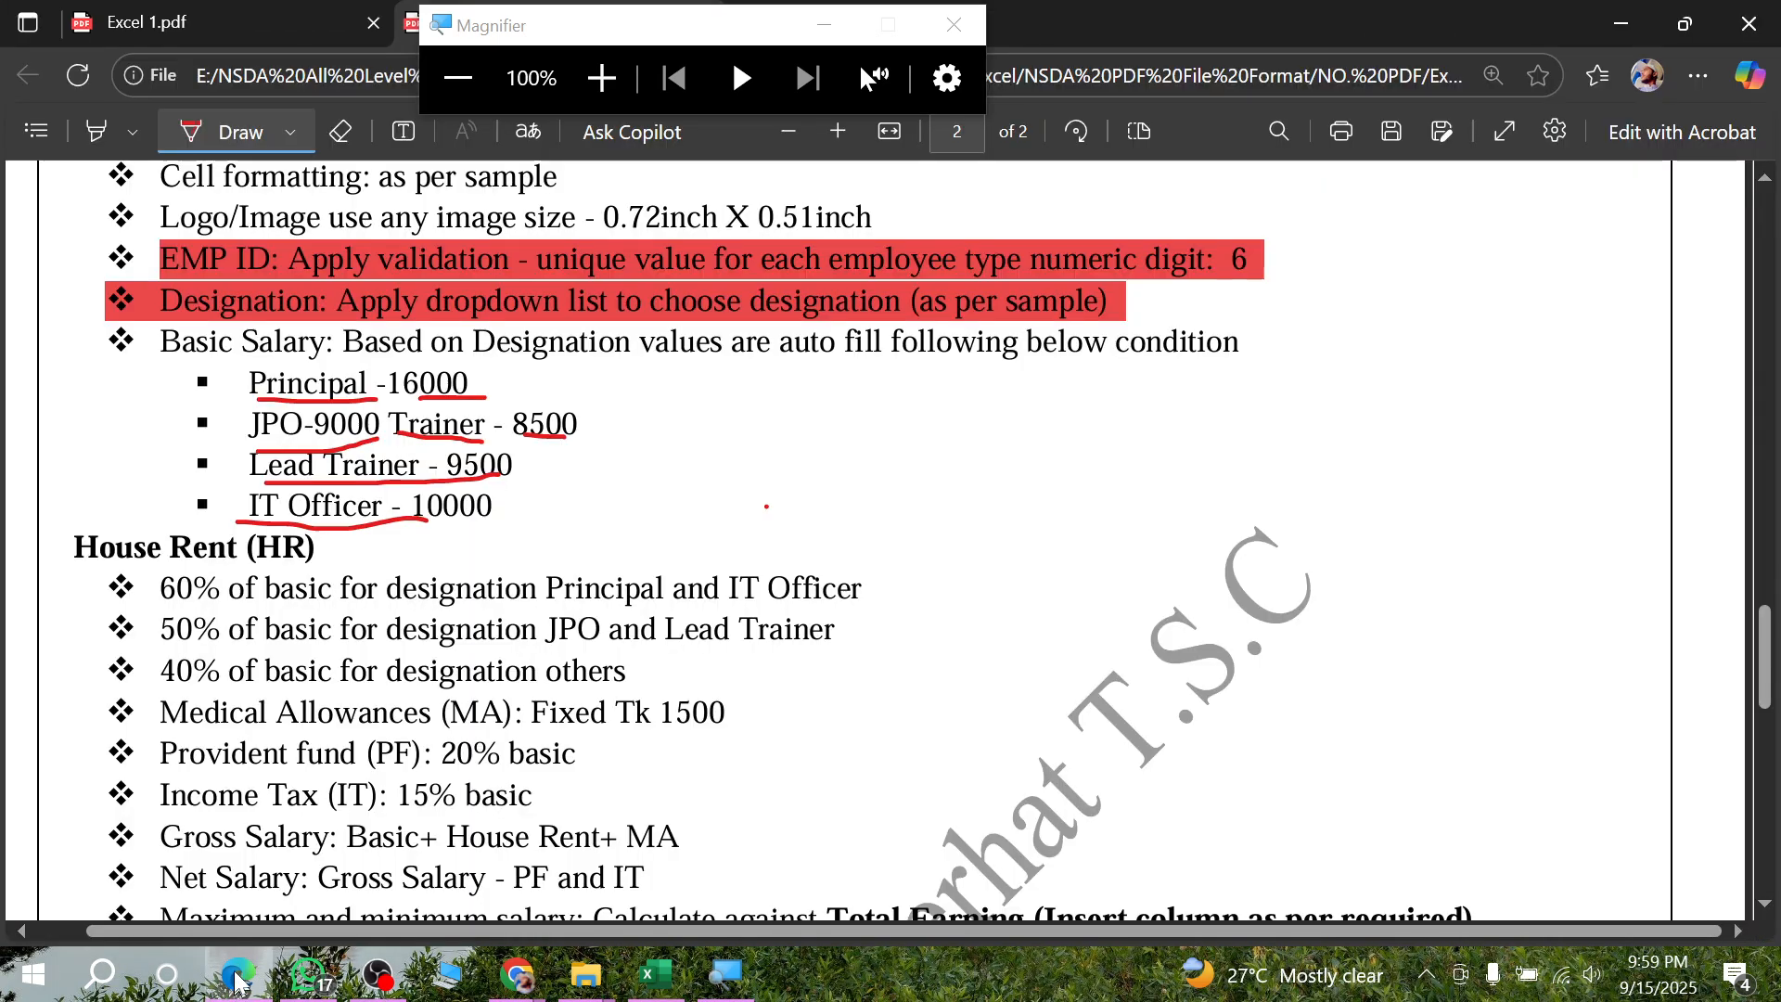
{"action": "left_click", "coordinate": [245, 983]}
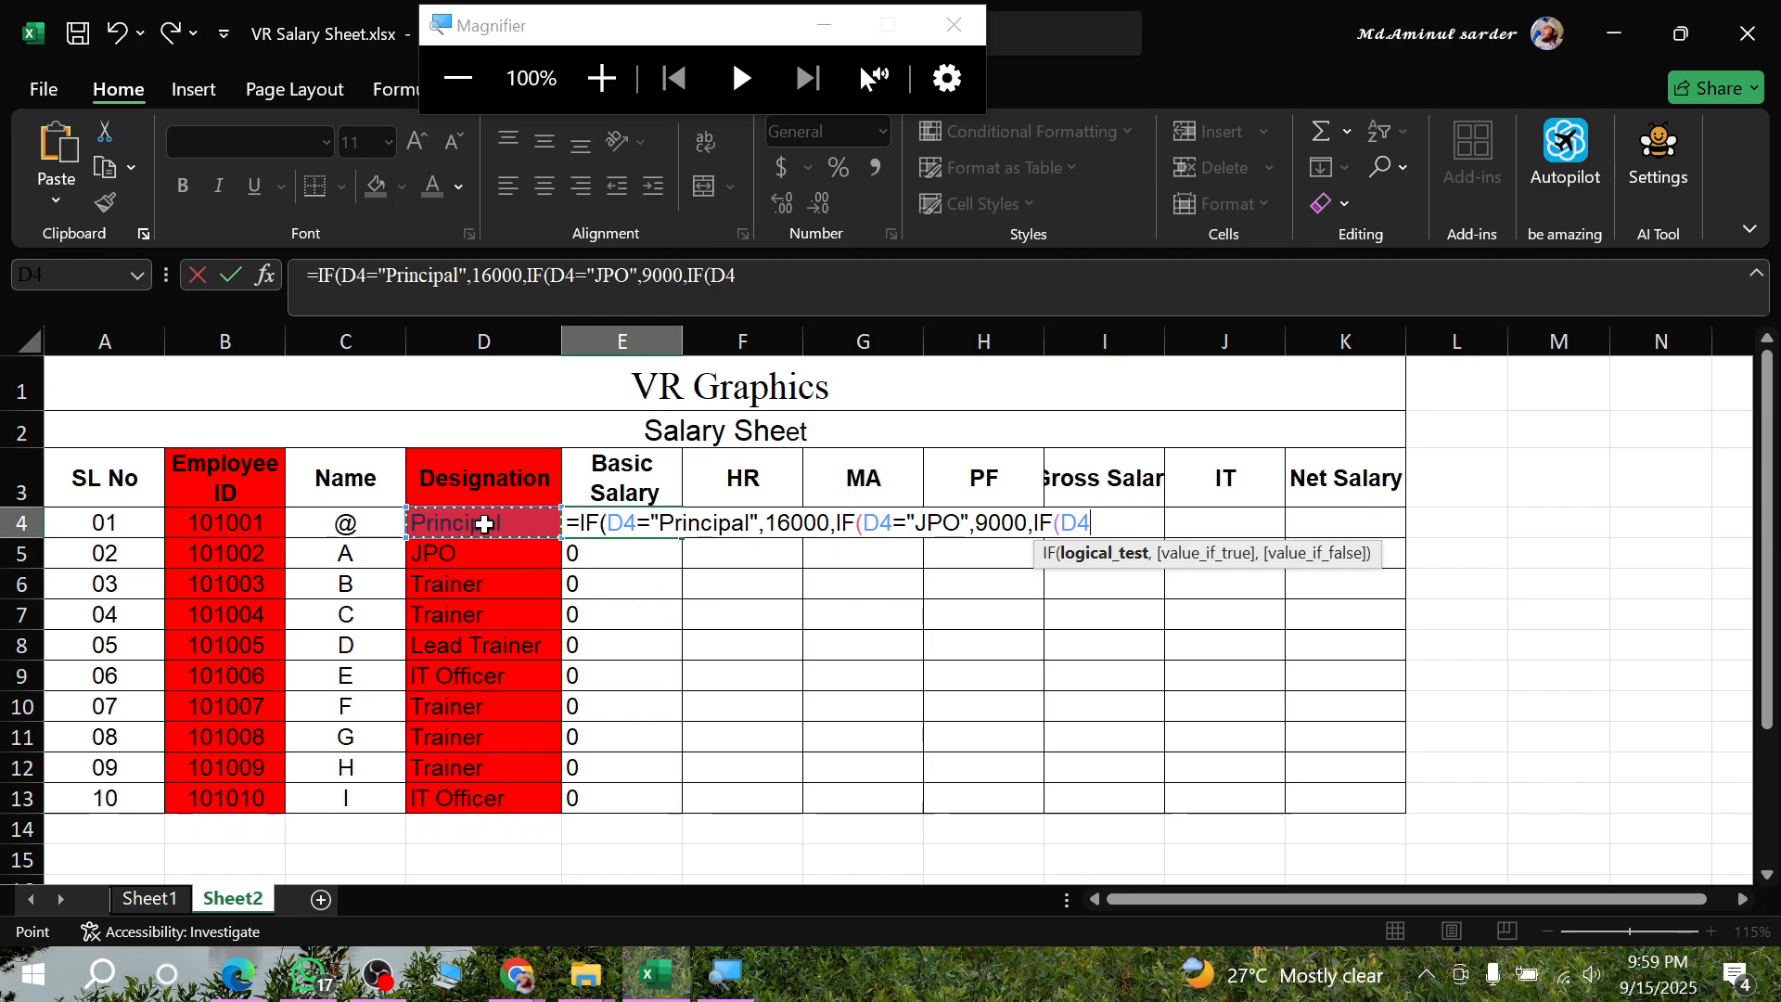
{"action": "type", "text": "="}
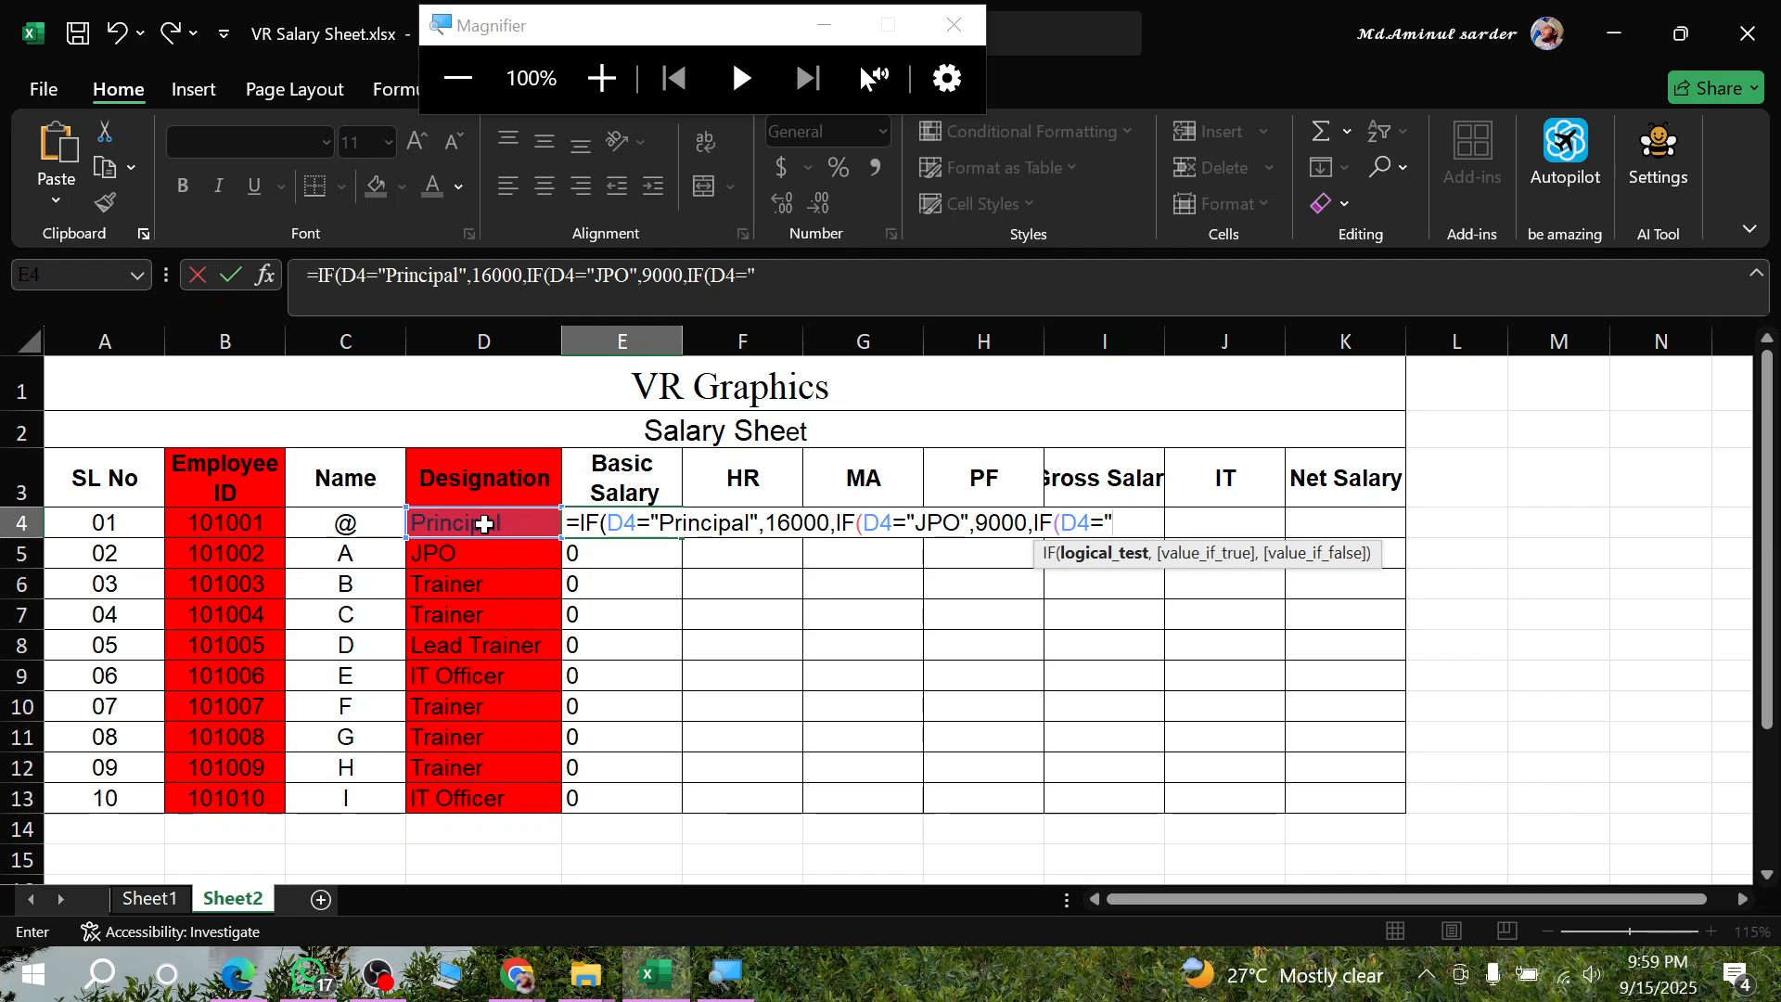
{"action": "type", "text": "\"Trainer\","}
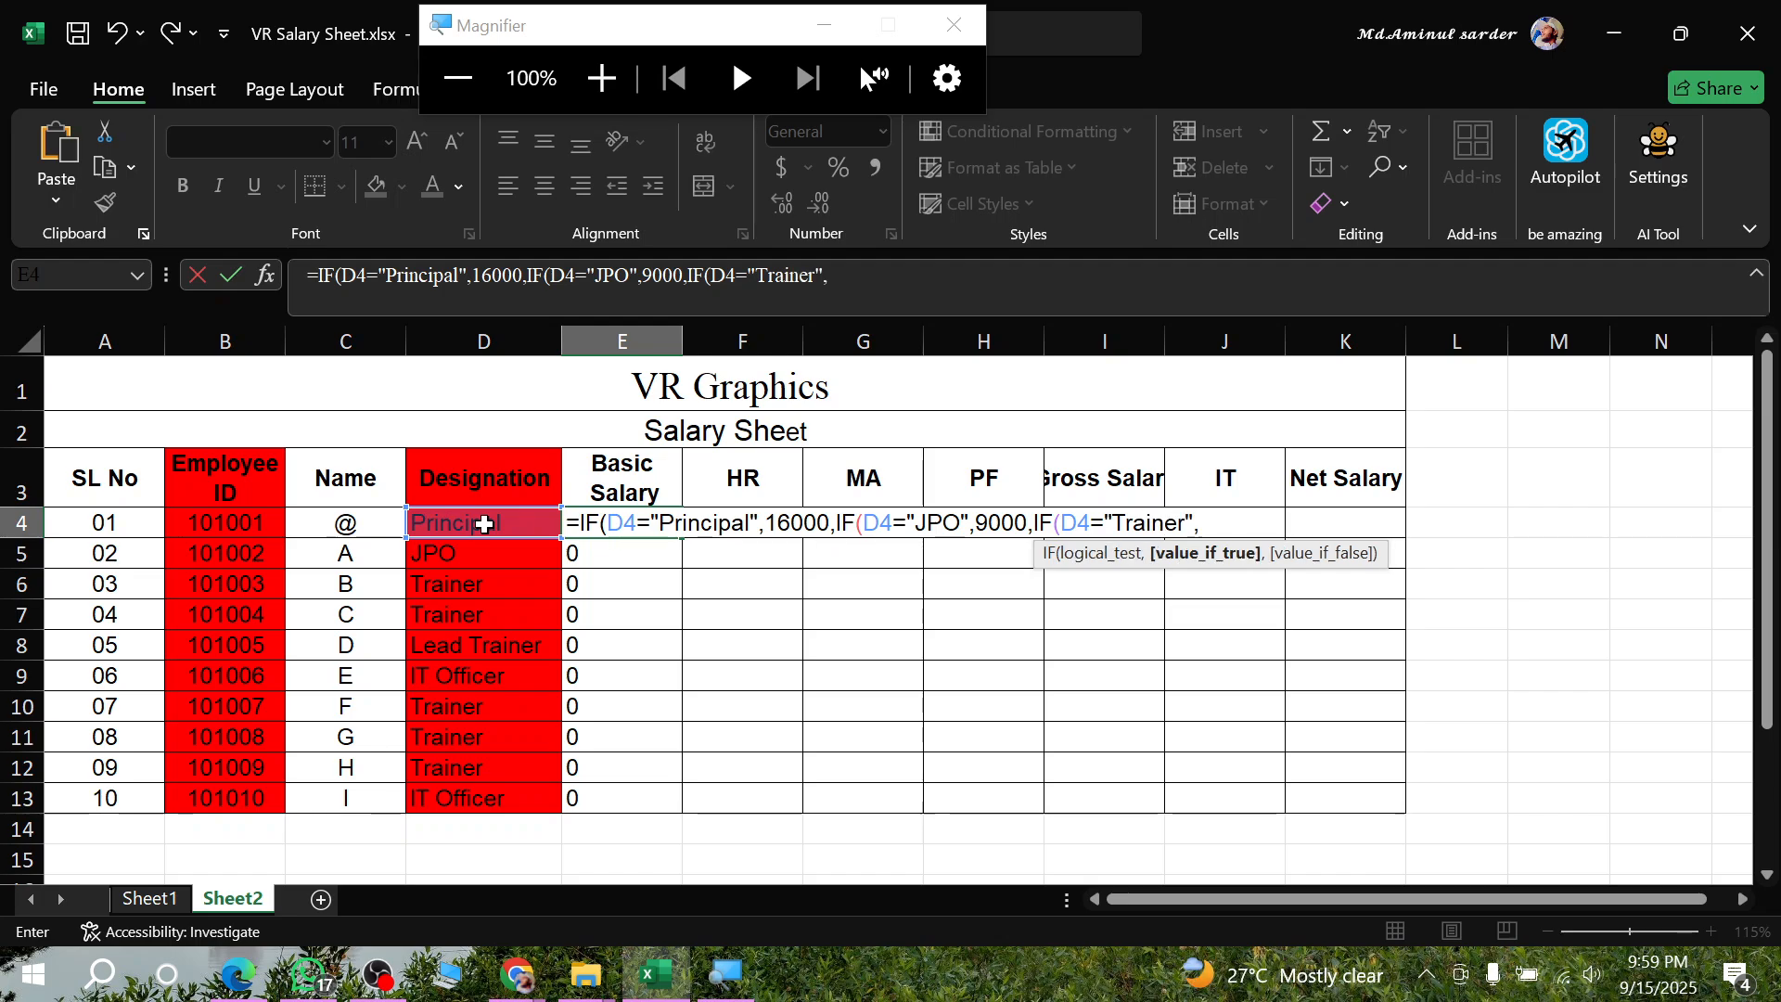
{"action": "type", "text": "8500,"}
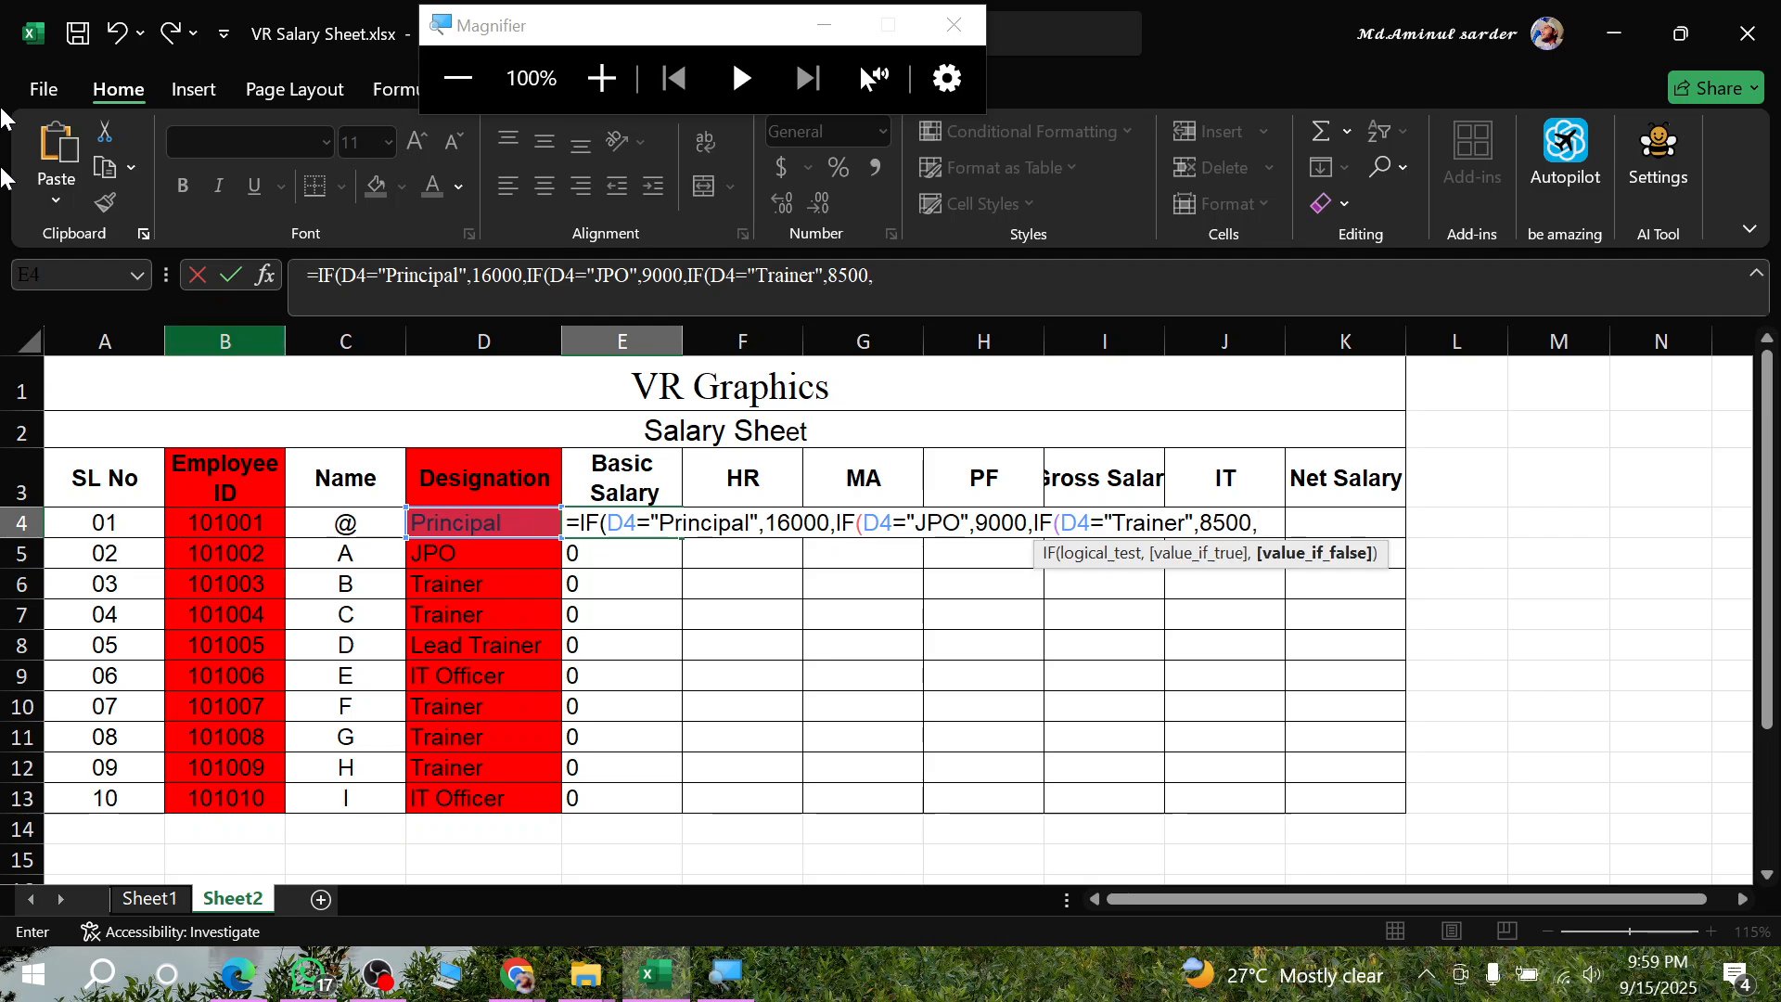
- Check the Lead Trainer salary in the PDF in Edge, and nest an IF in the Excel formula returning 9500 when D4="Lead Trainer|"
{"action": "left_click", "coordinate": [234, 975]}
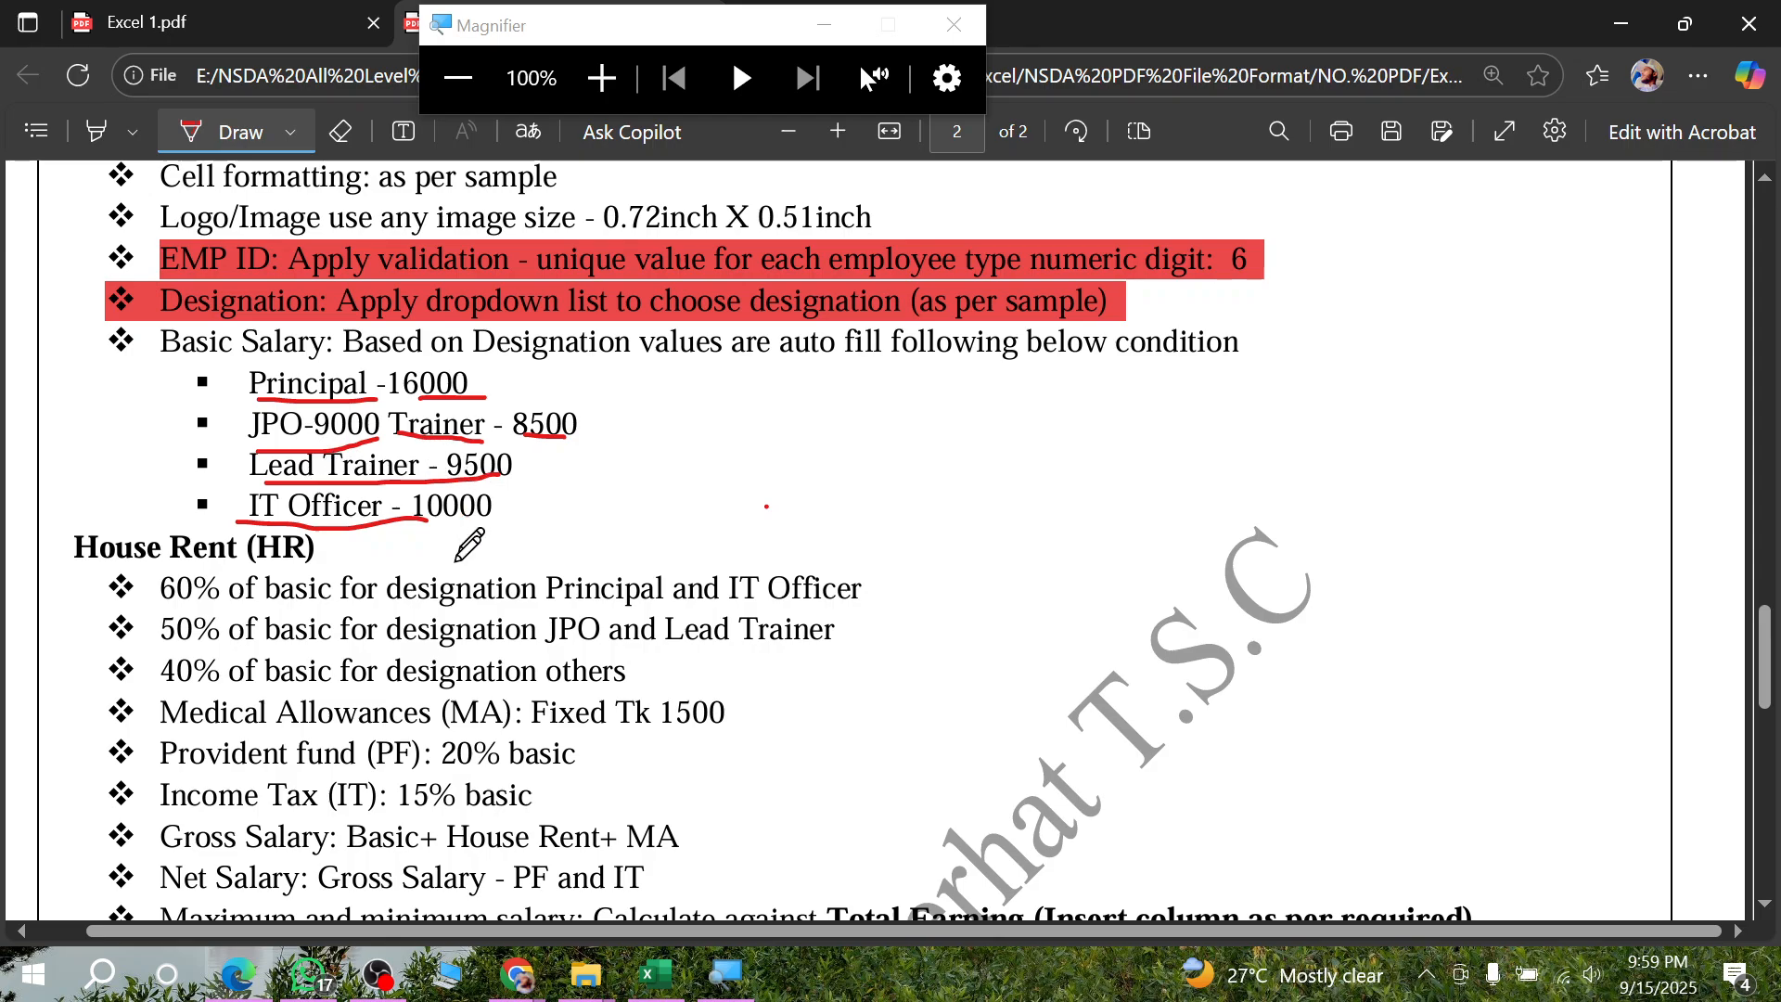
{"action": "left_click", "coordinate": [225, 976]}
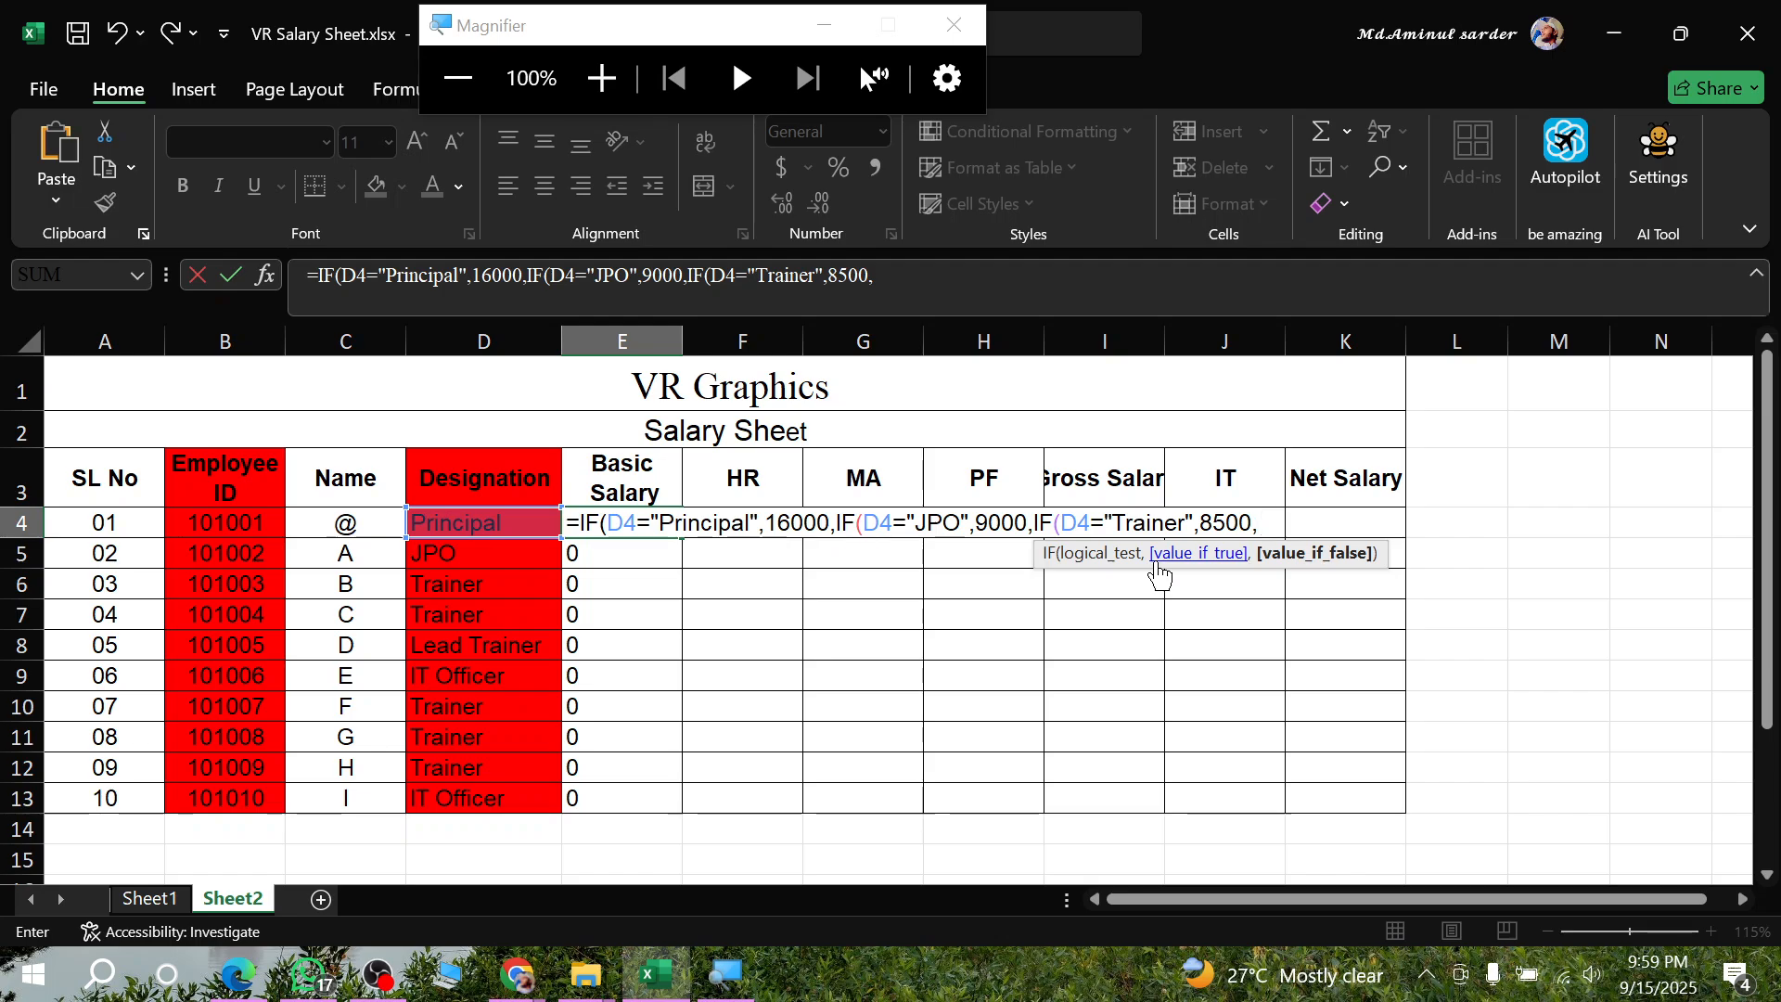
{"action": "type", "text": "IF("}
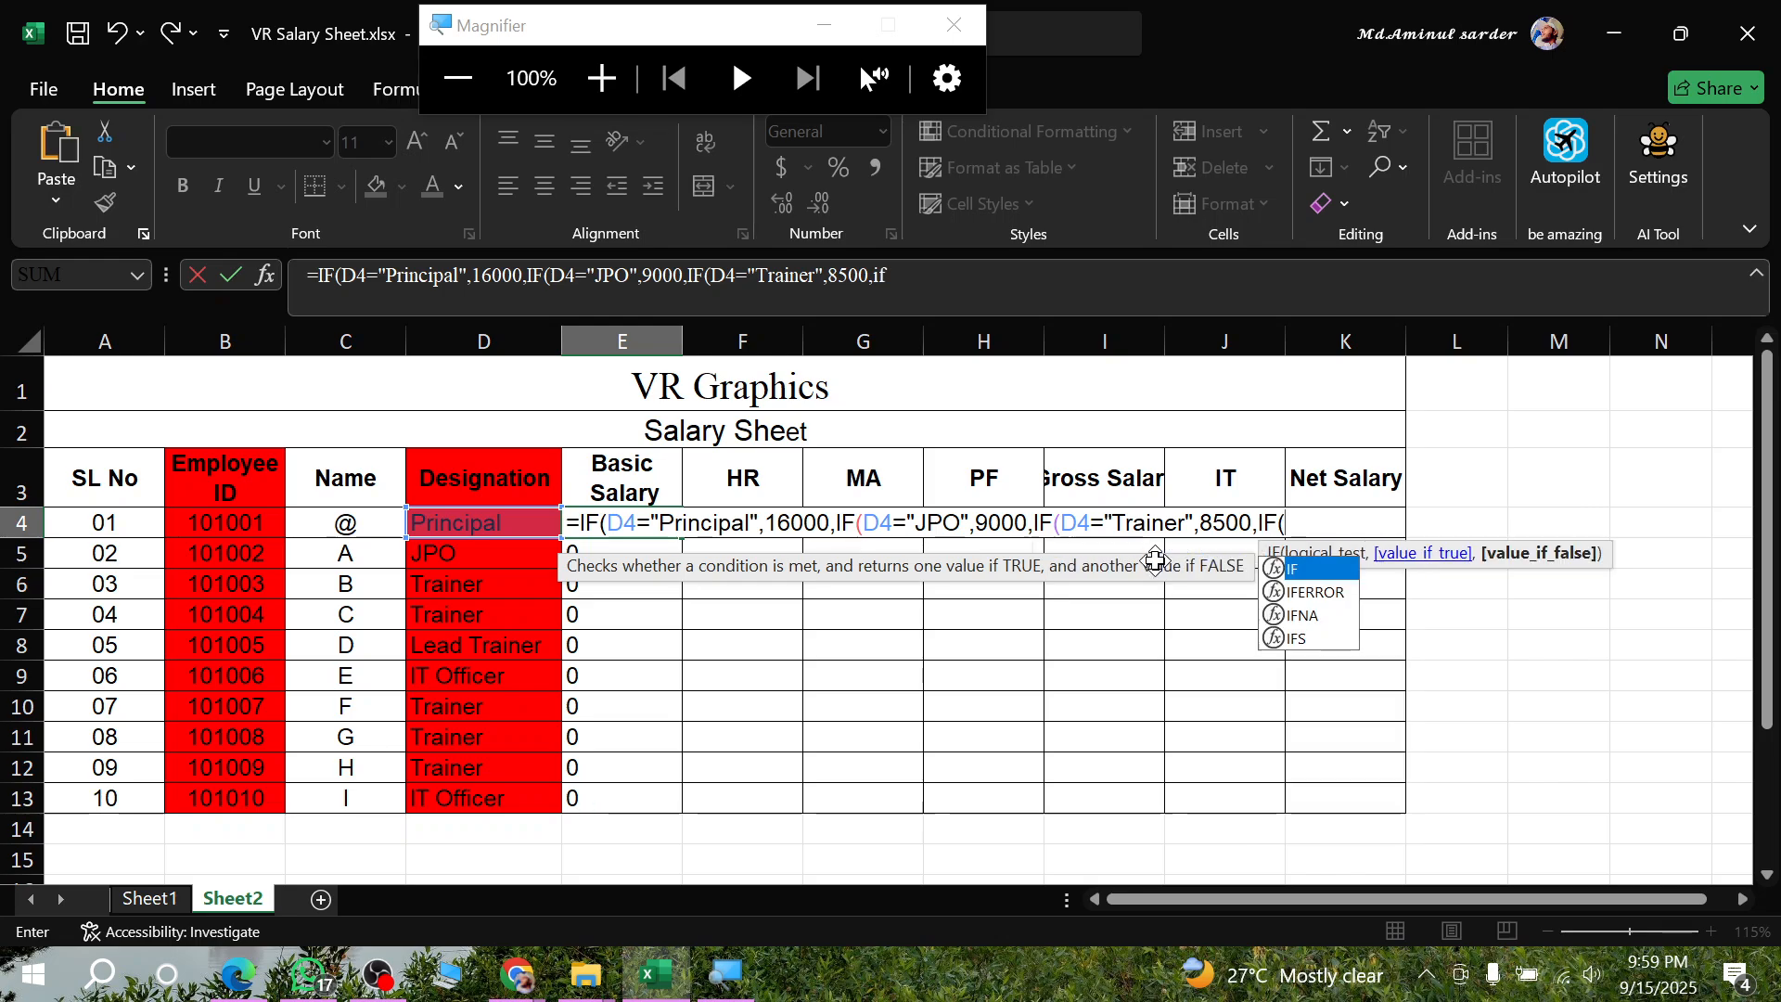
{"action": "left_click", "coordinate": [508, 525]}
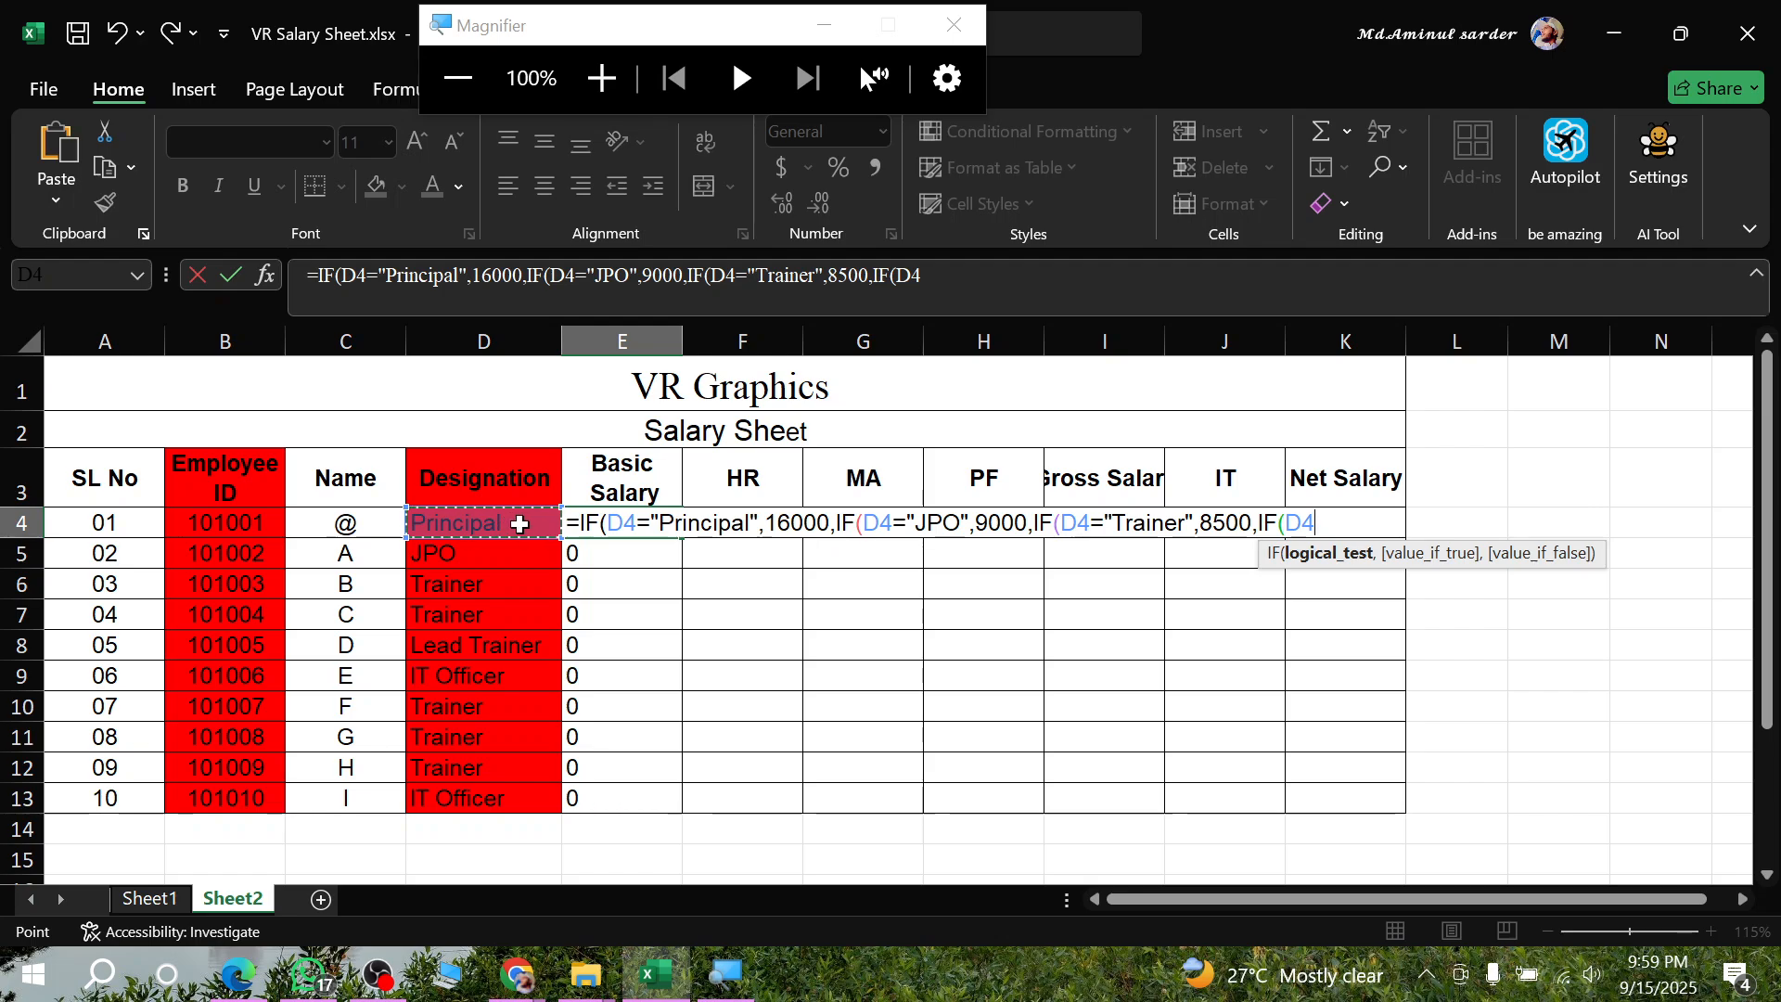
{"action": "type", "text": "="}
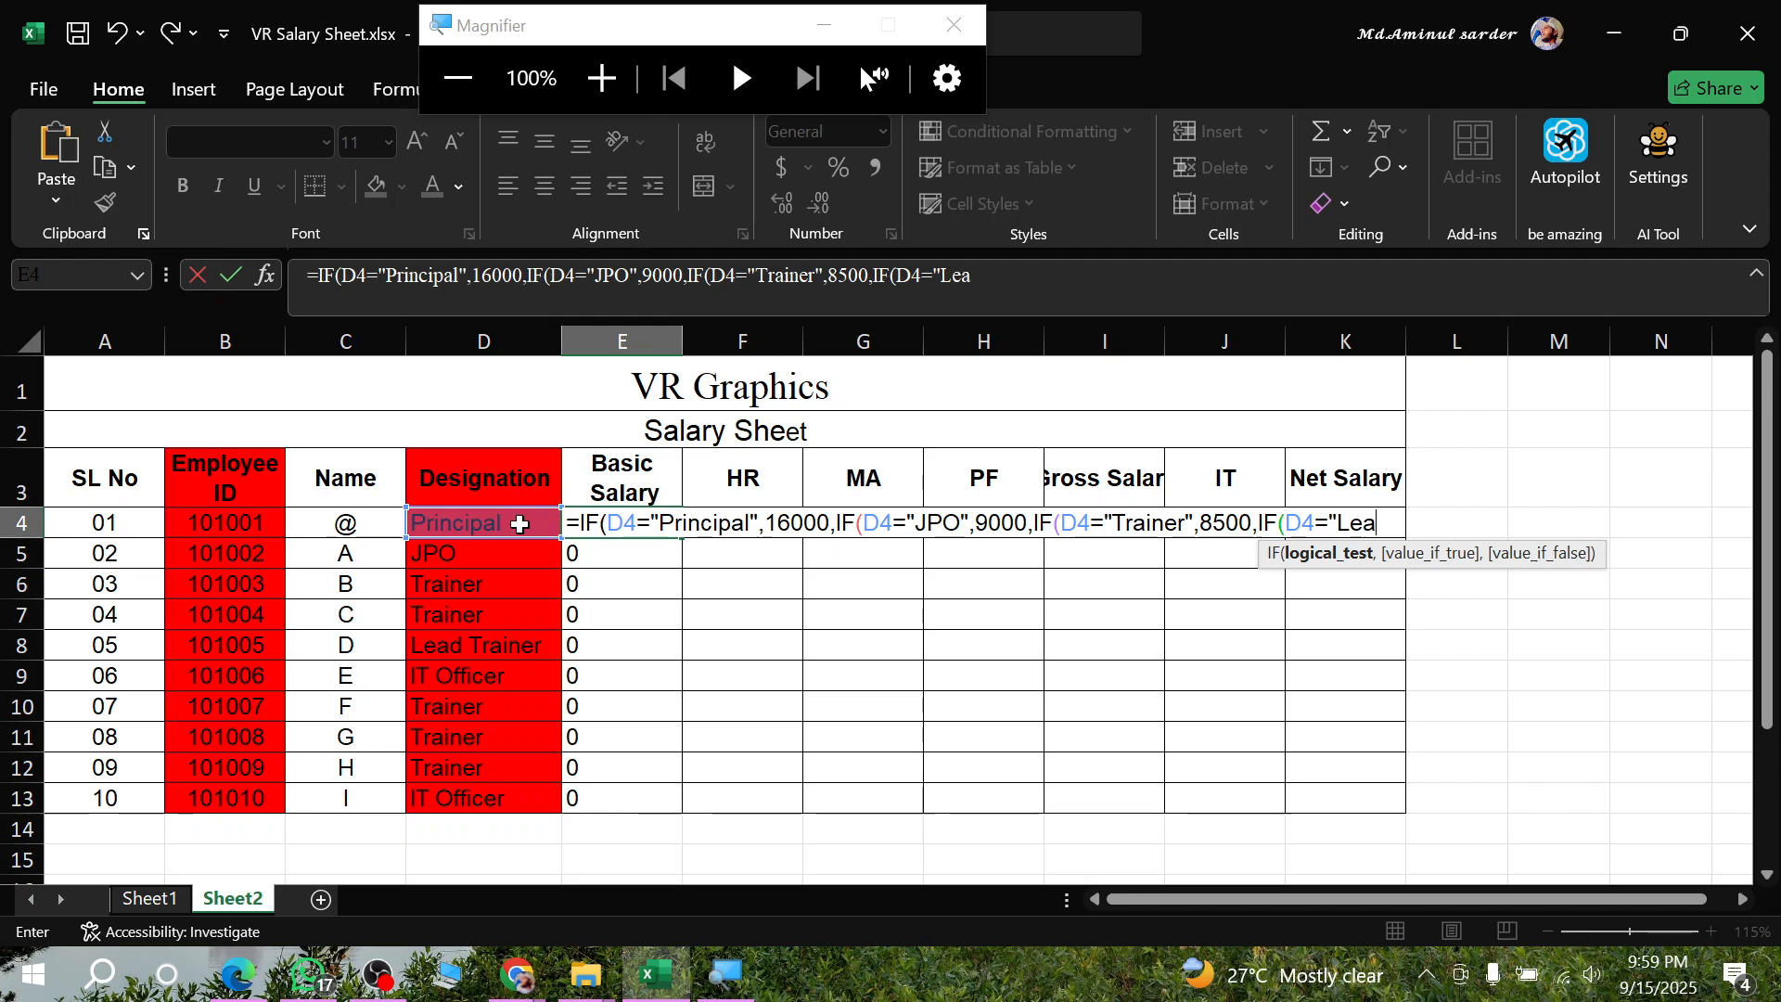
{"action": "type", "text": "Lead Trainer"}
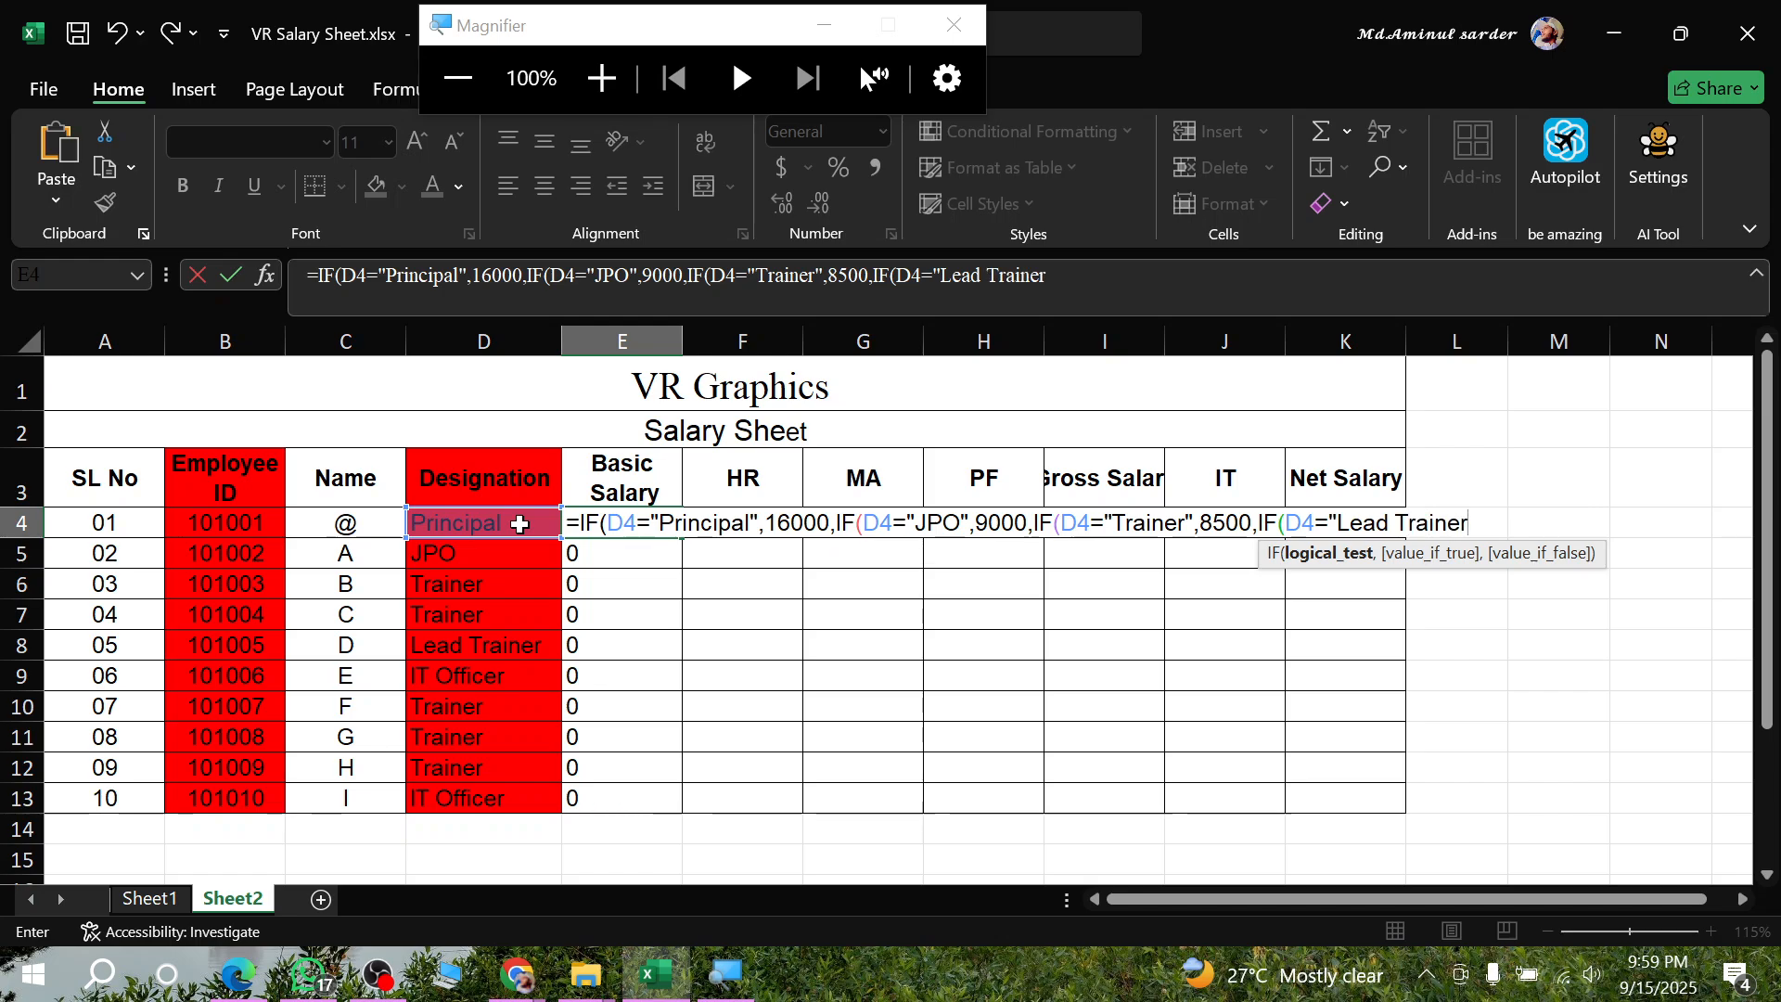
{"action": "type", "text": "|\","}
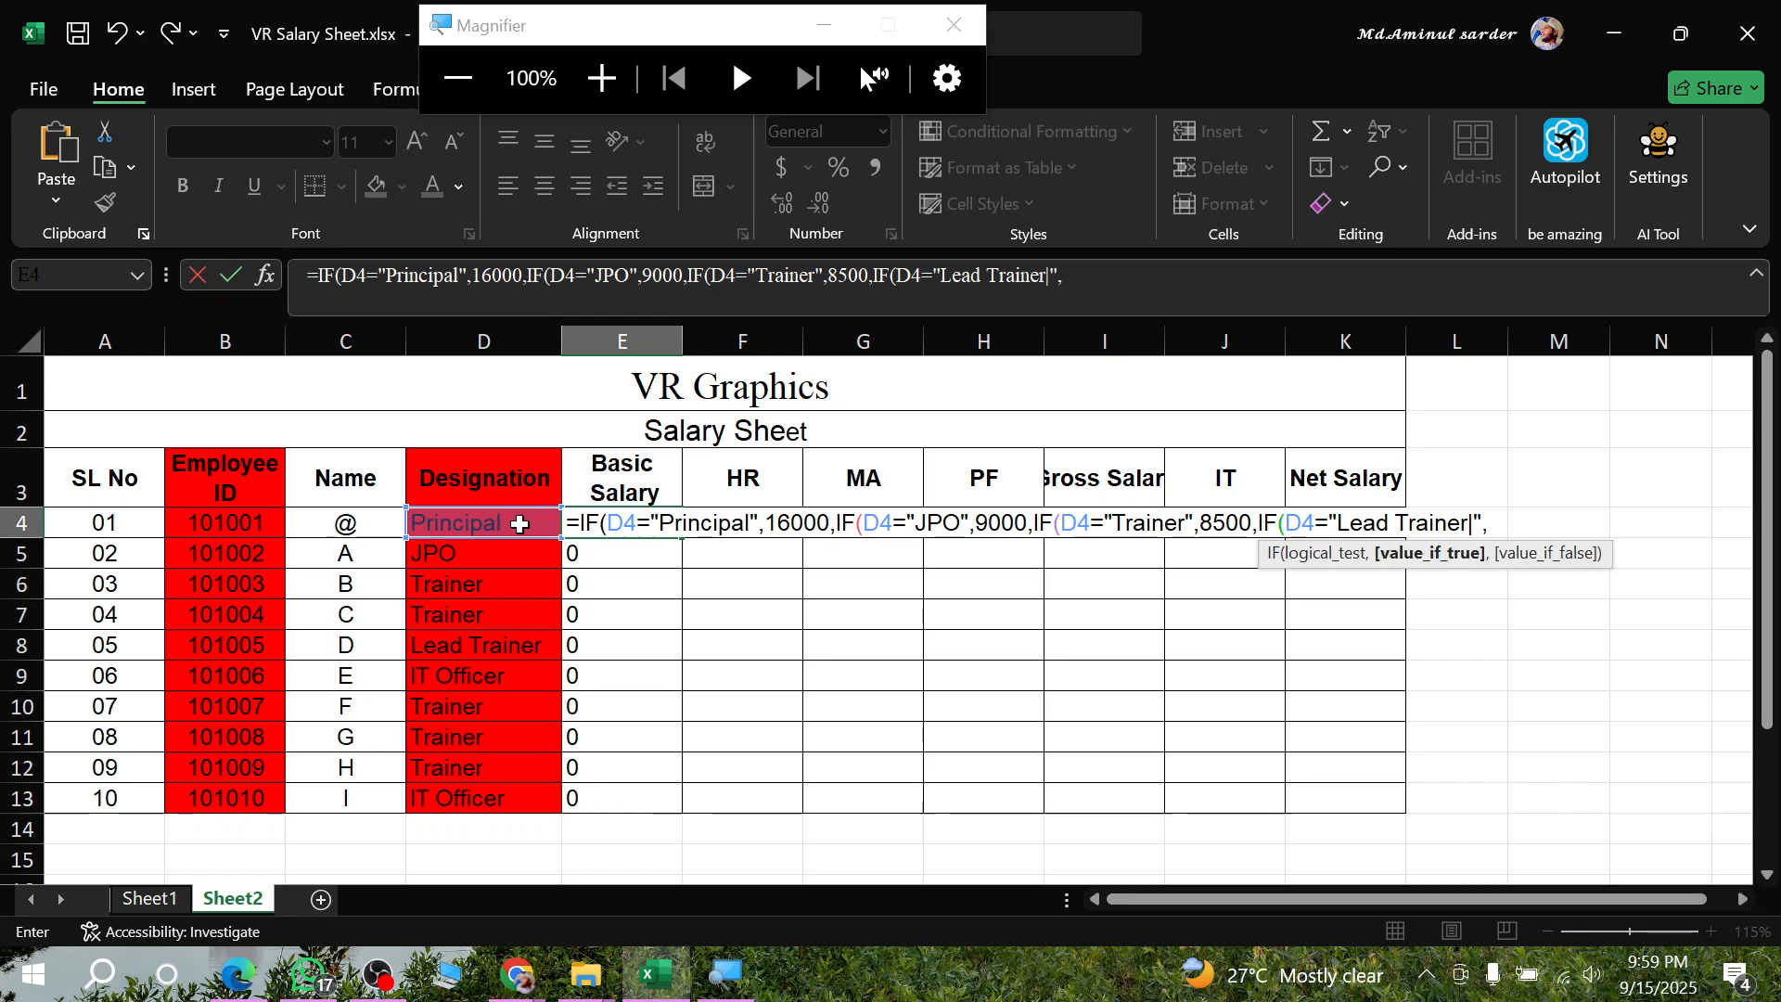
{"action": "type", "text": "9500"}
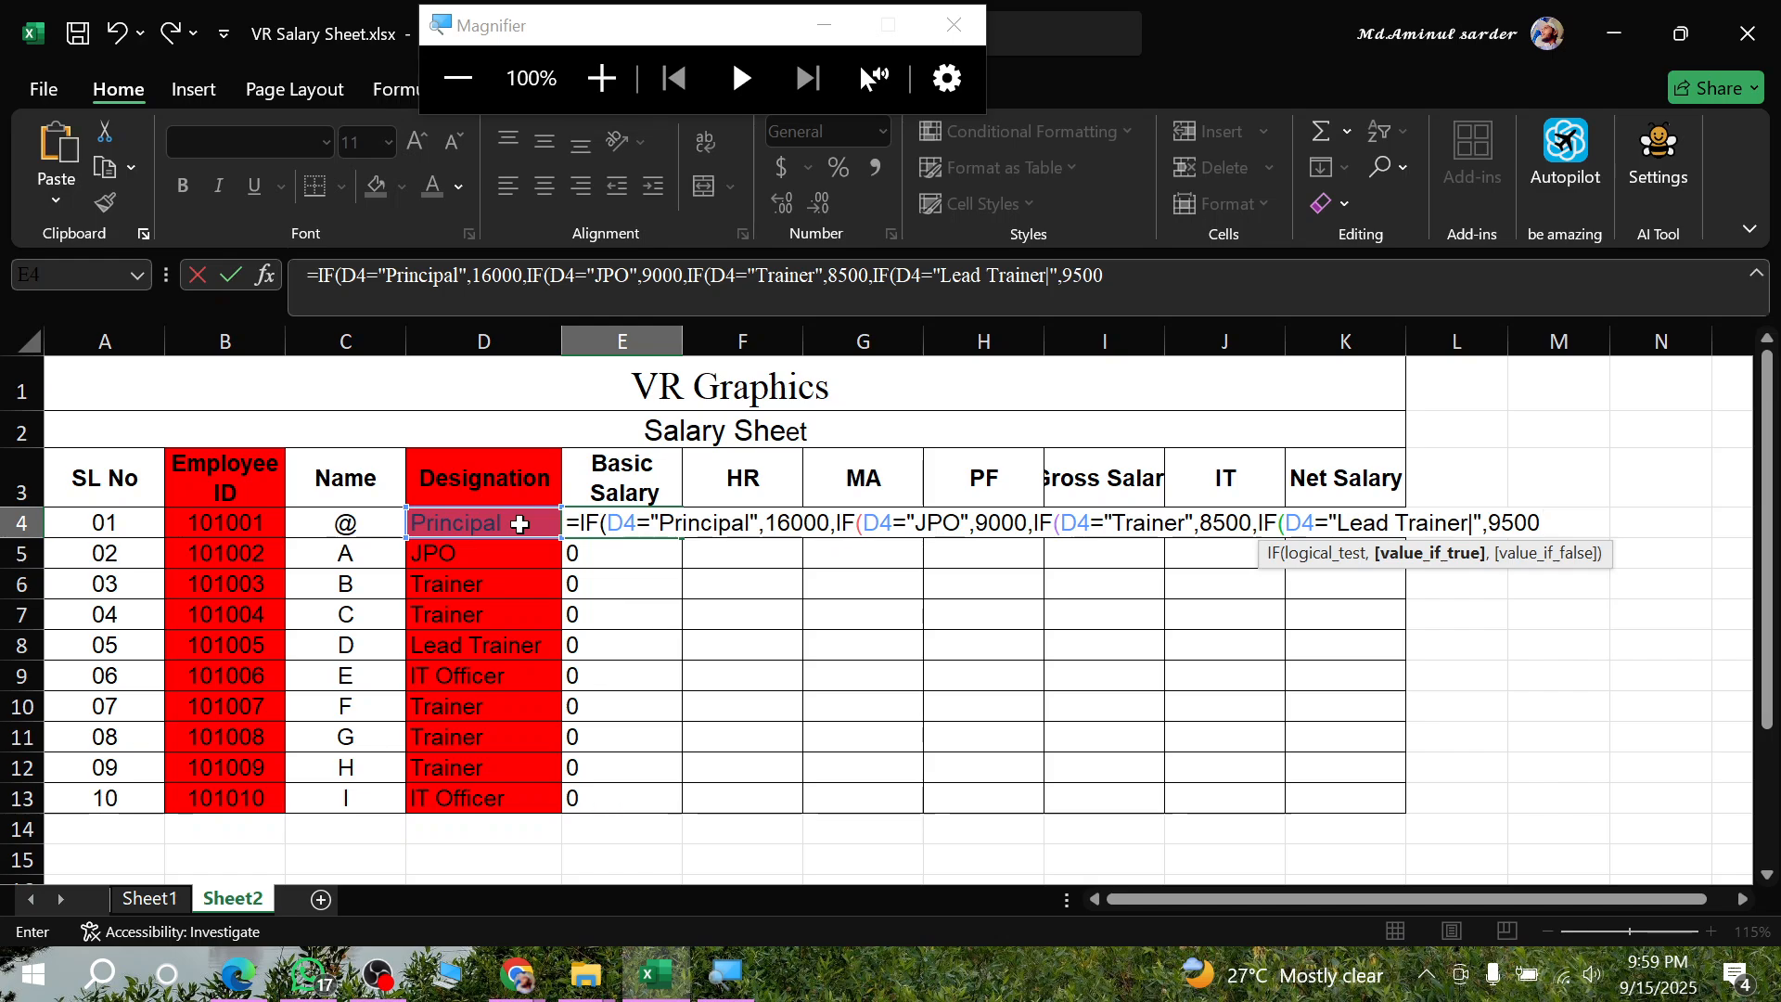
{"action": "type", "text": ",IF("}
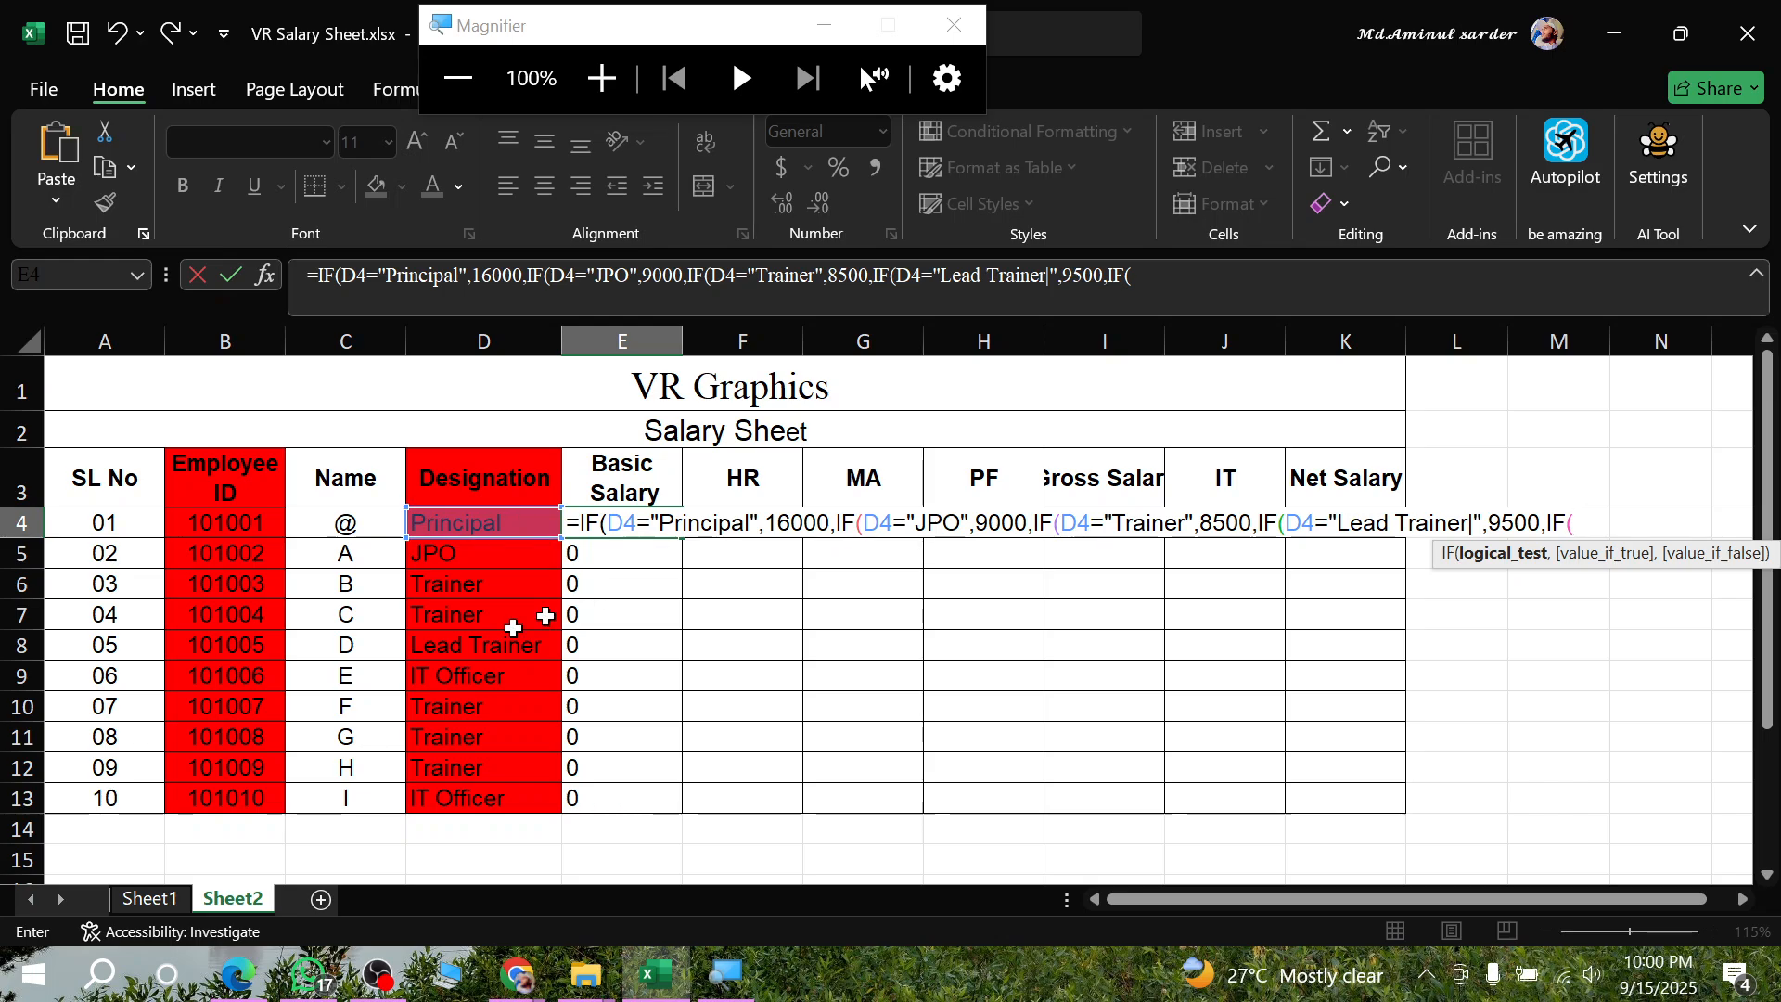
- Nest a fifth IF in the E4 formula returning 10000 when D4="IT Officer"
{"action": "left_click", "coordinate": [459, 519]}
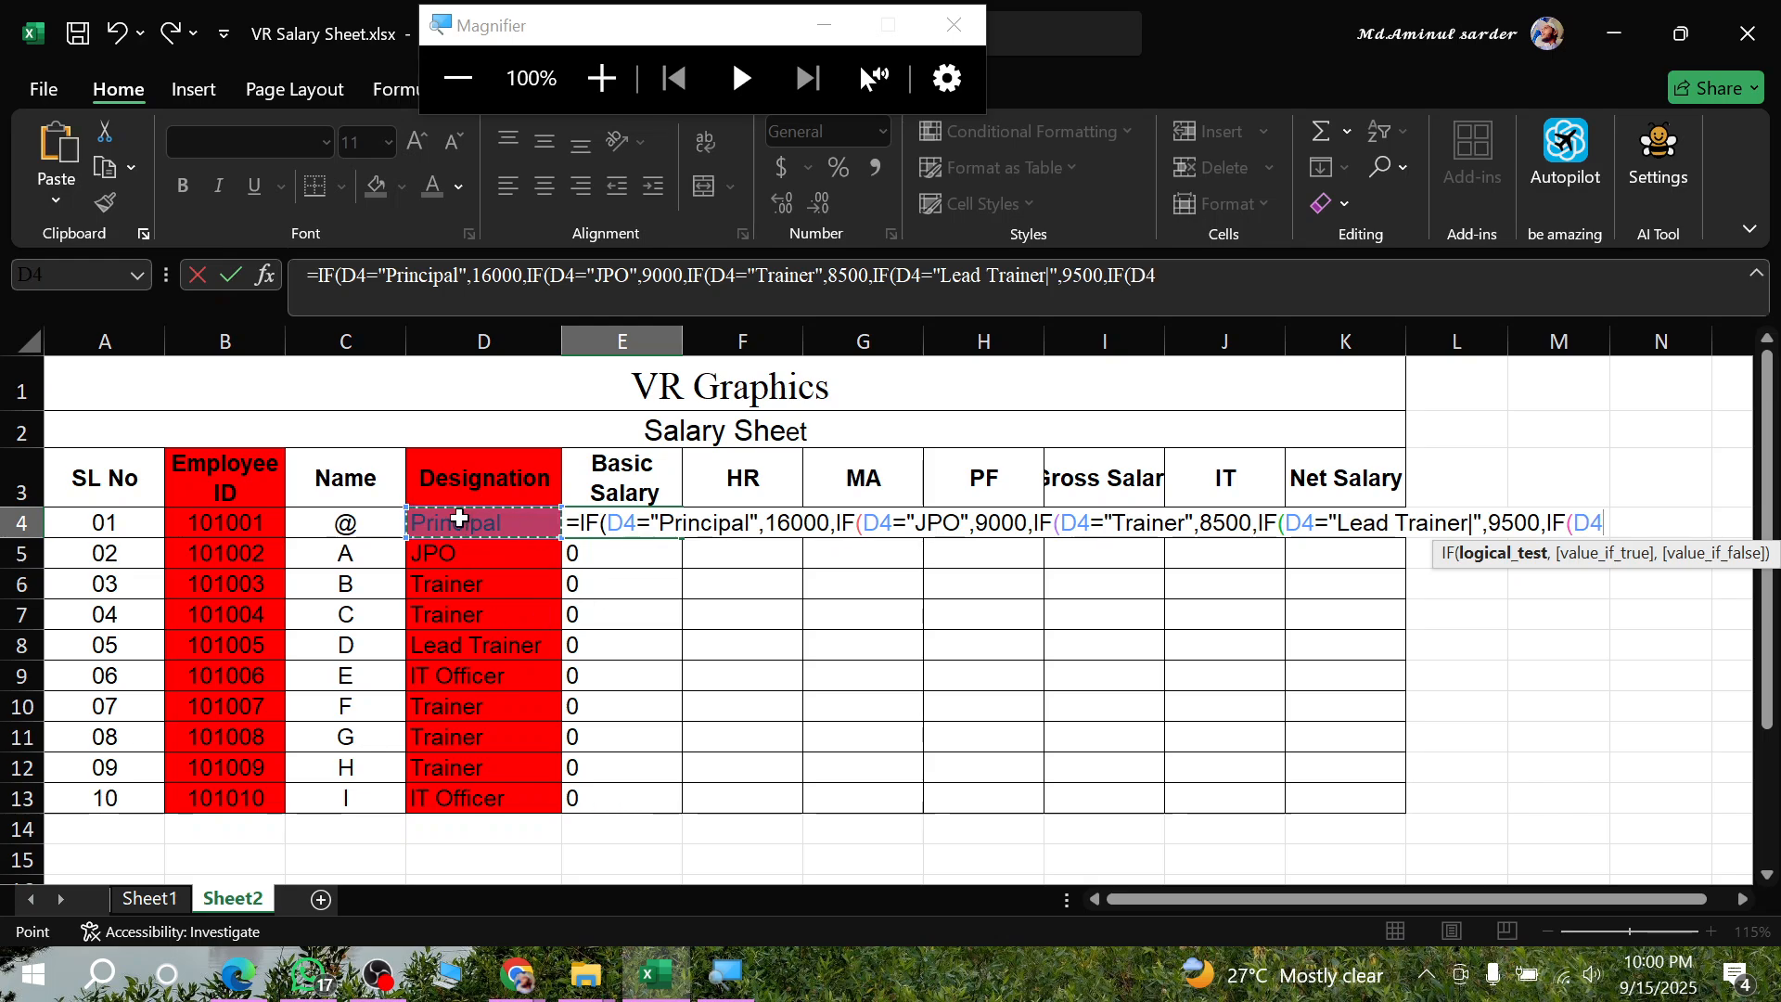
{"action": "type", "text": "="}
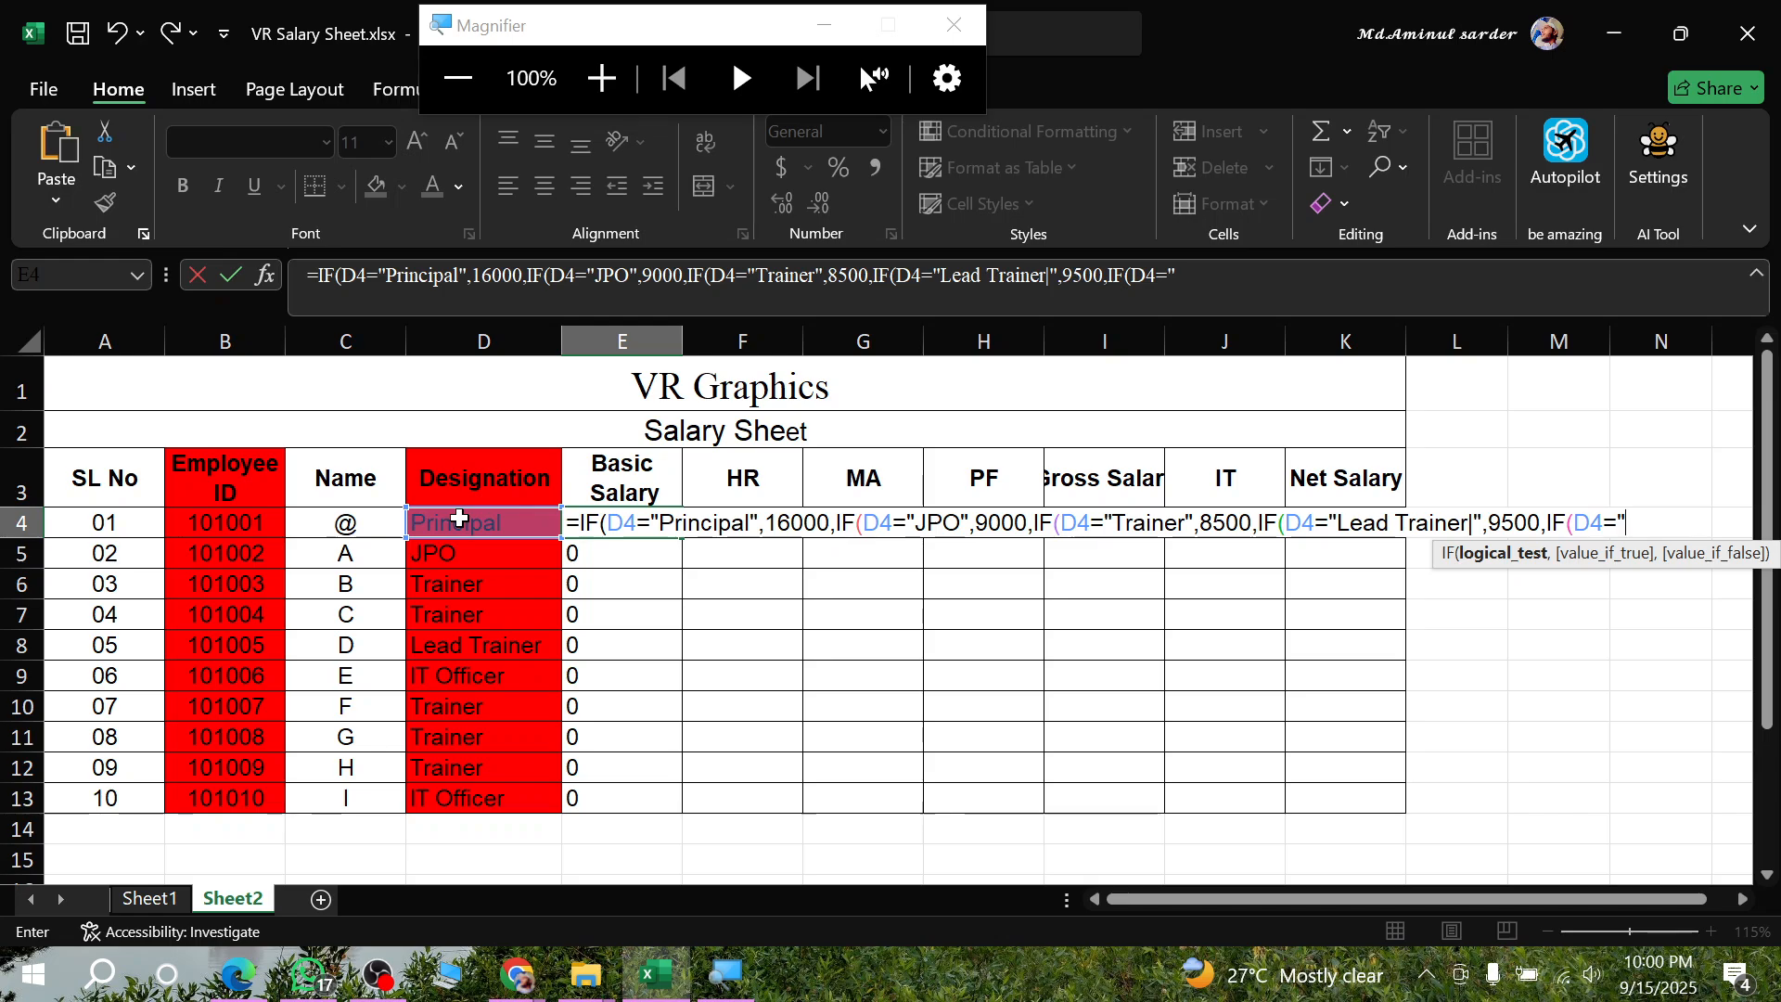
{"action": "type", "text": "I"}
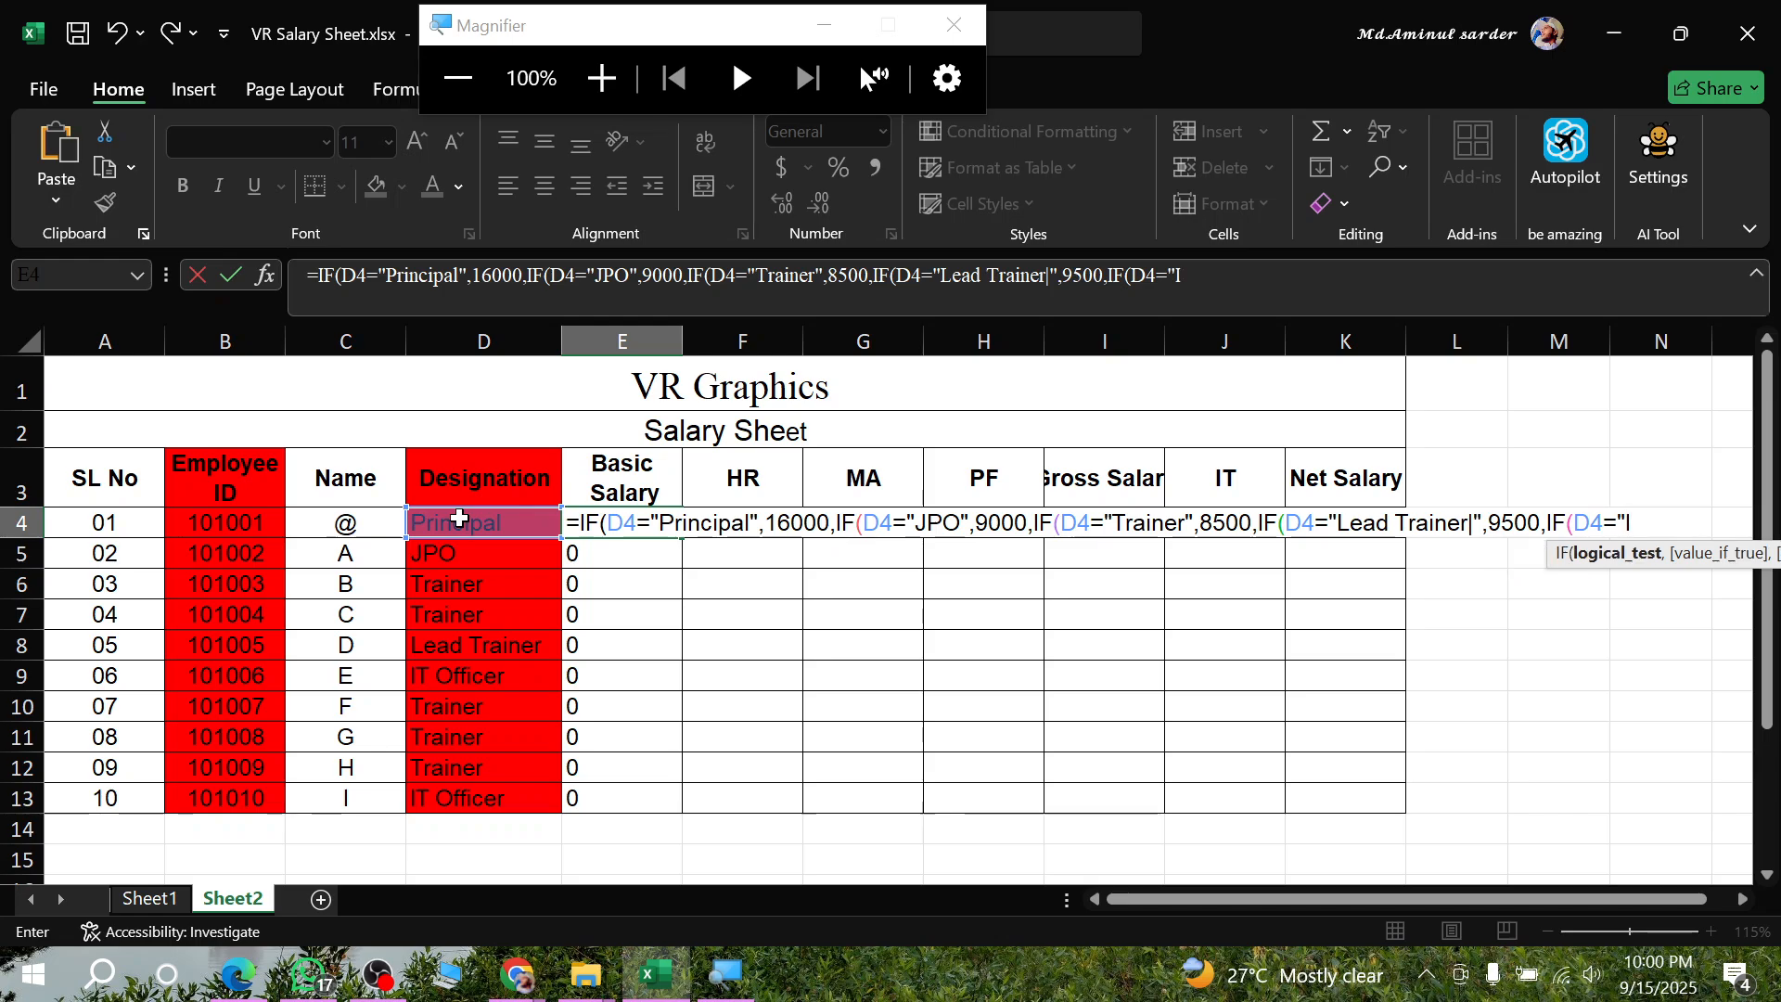
{"action": "type", "text": "T Off"}
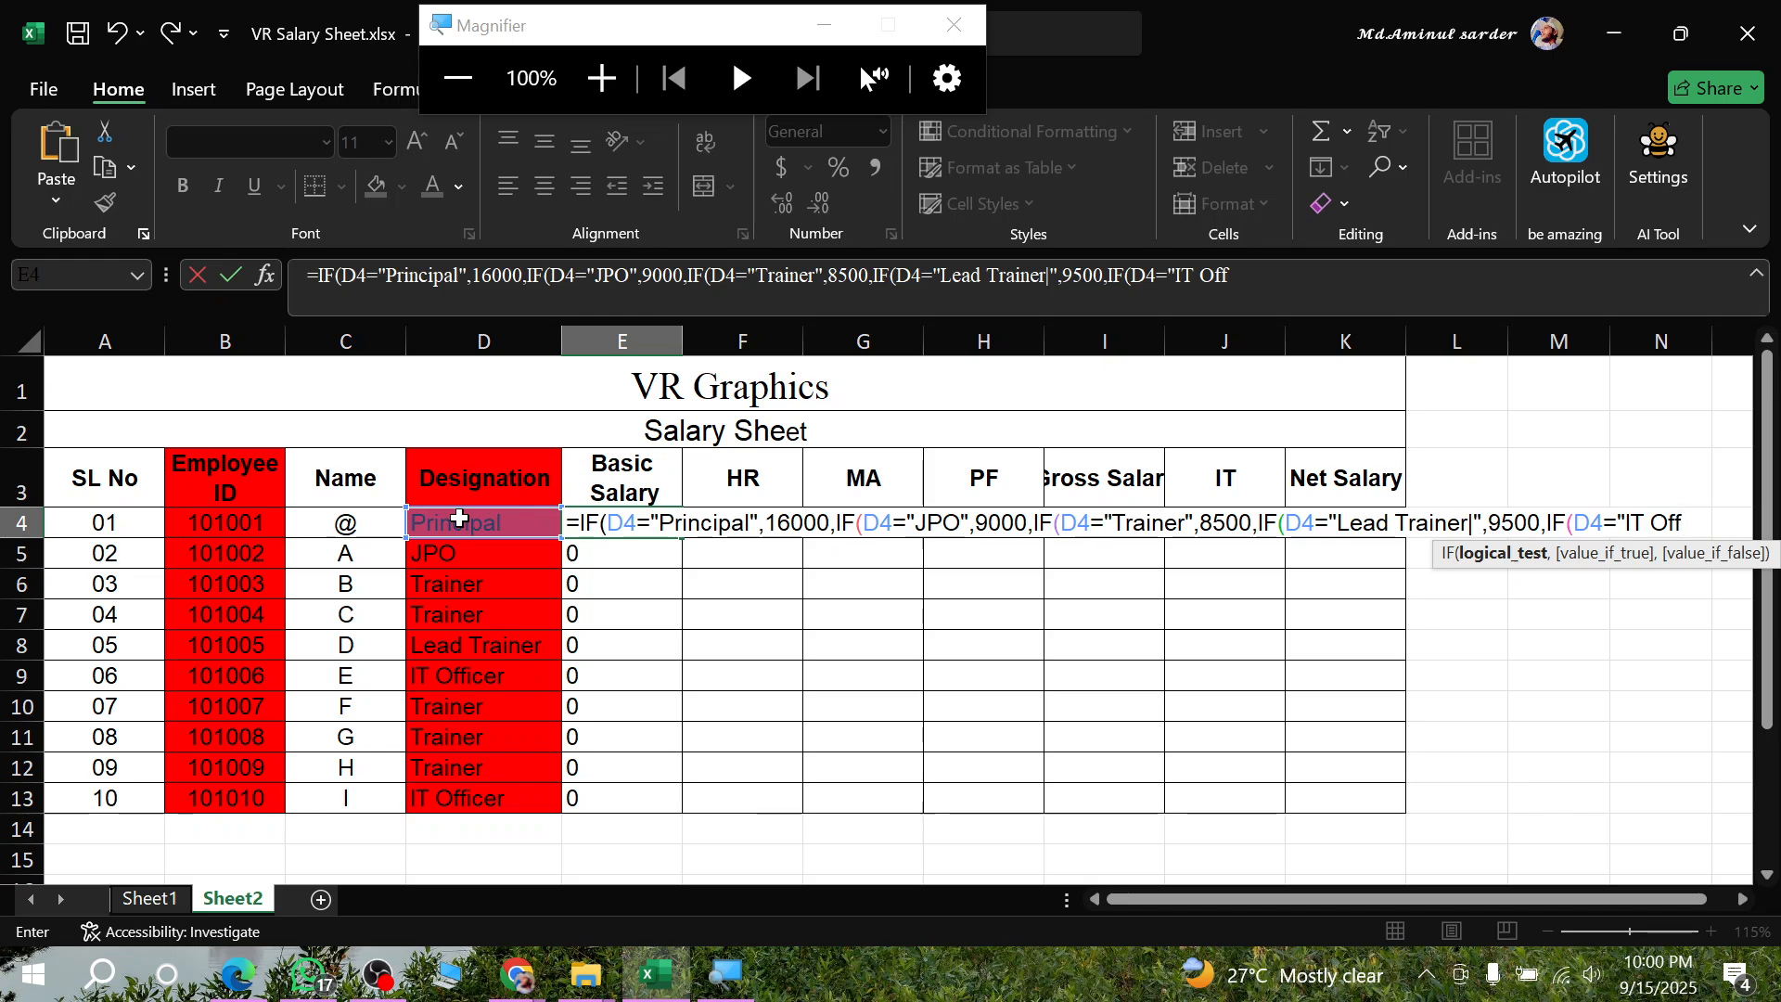
{"action": "type", "text": "icer\",1"}
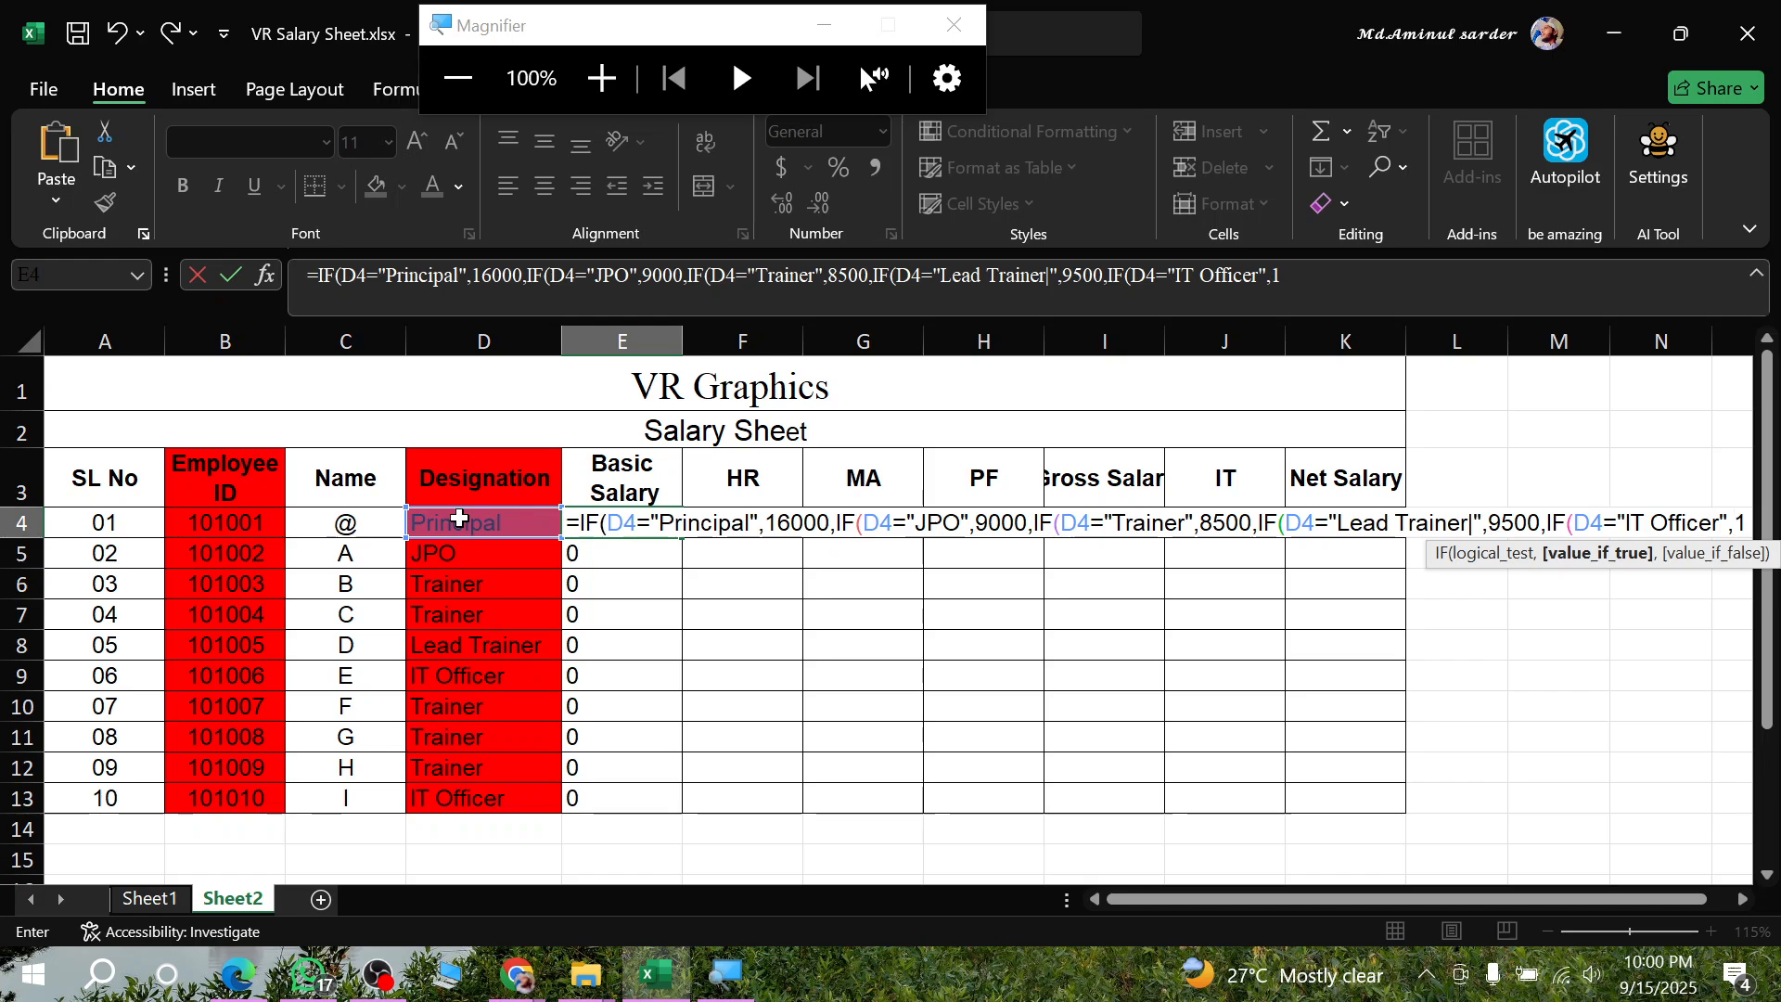
{"action": "type", "text": "0000"}
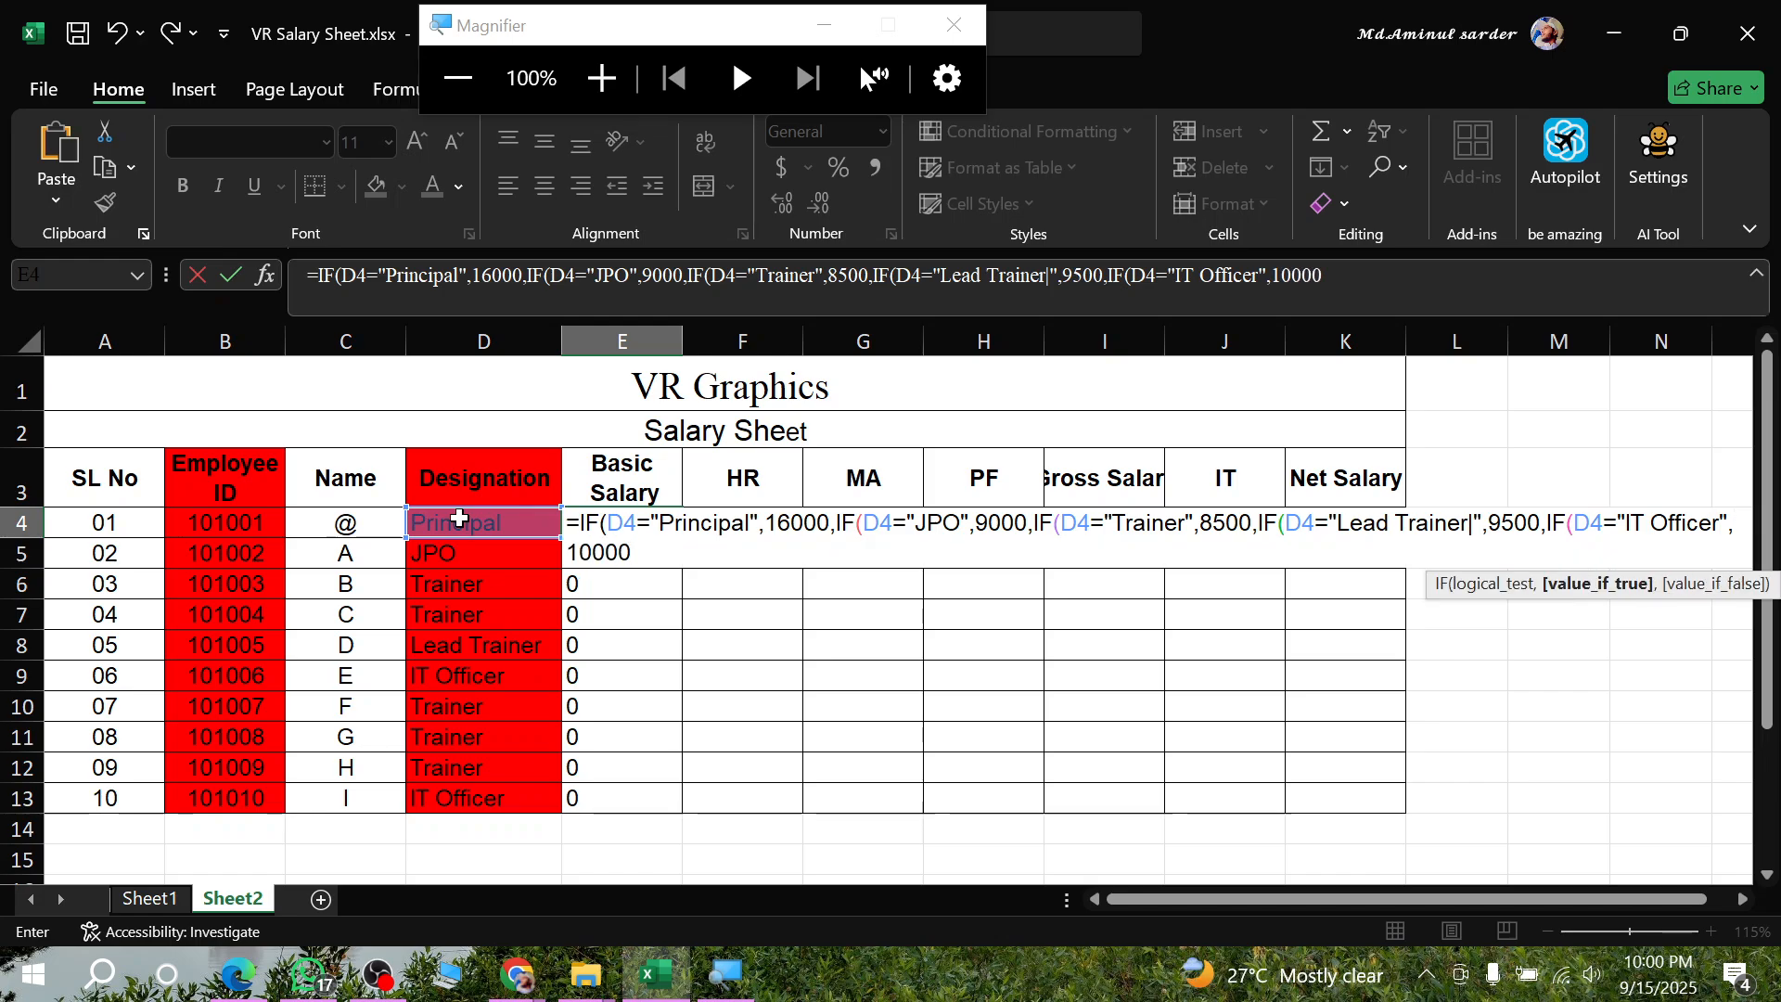
{"action": "type", "text": "0,"}
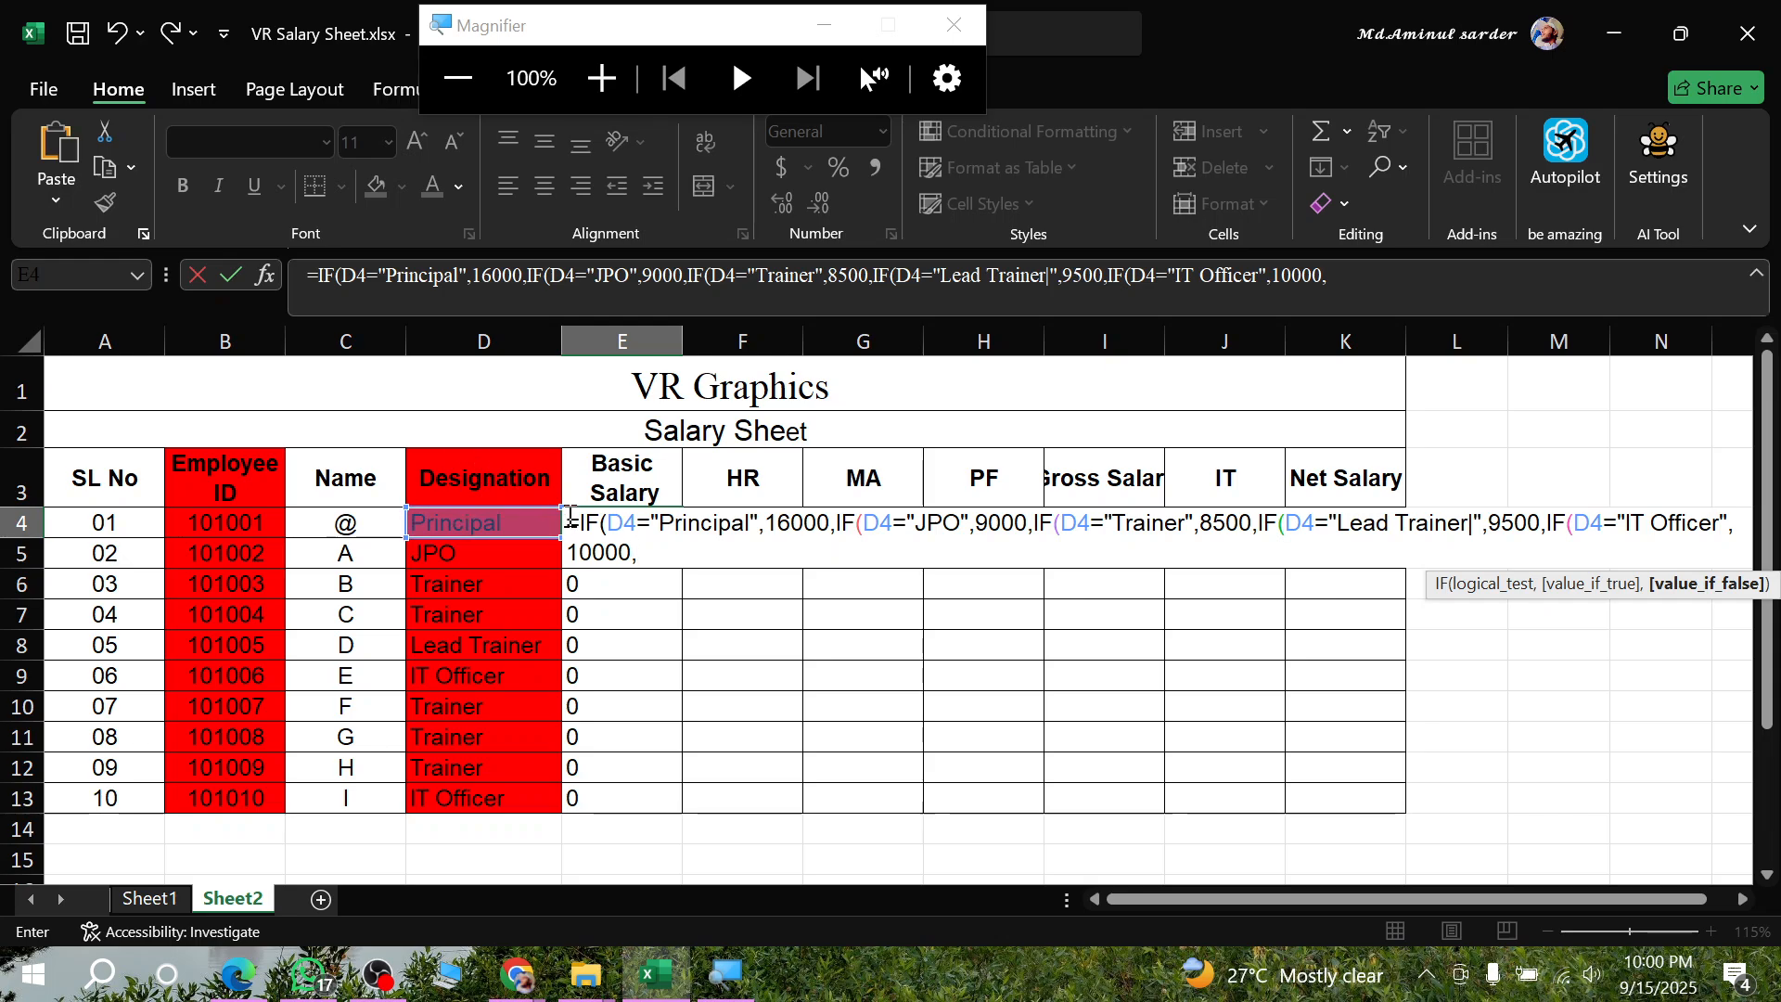
- Set the innermost IF's value if false to 0 and commit the nested formula in E4
{"action": "left_click_drag", "start_coordinate": [567, 524], "coordinate": [635, 554]}
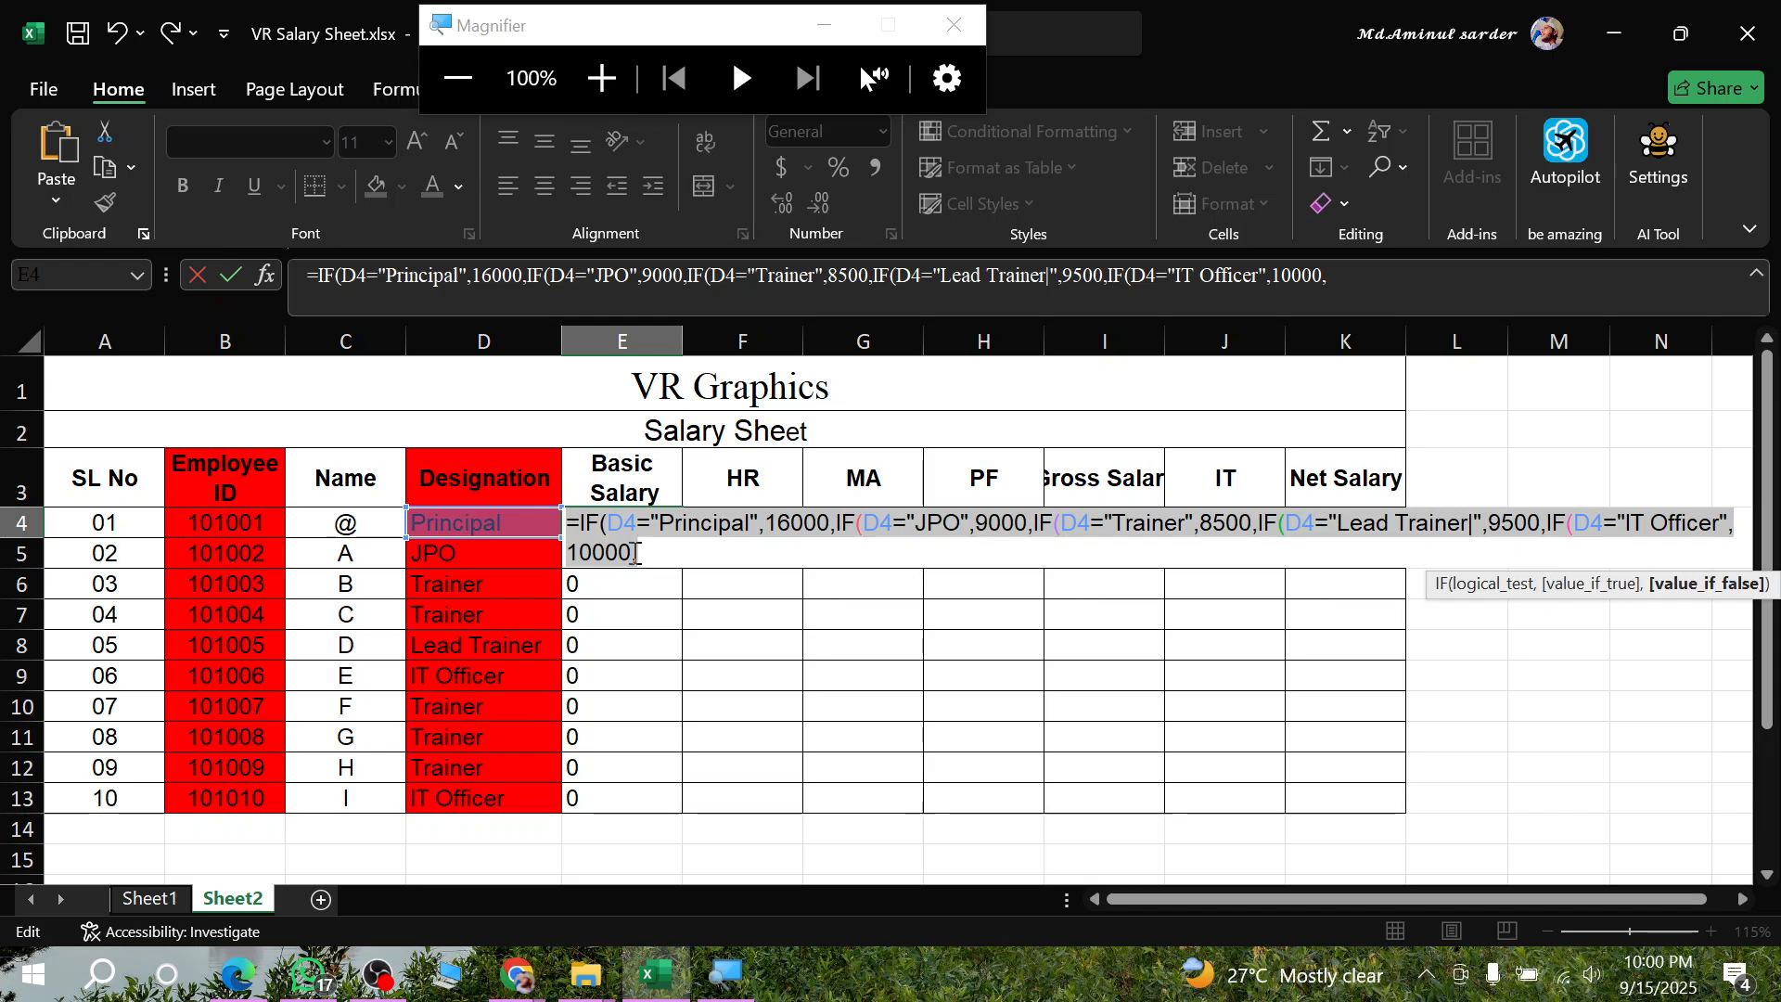
{"action": "left_click", "coordinate": [654, 557]}
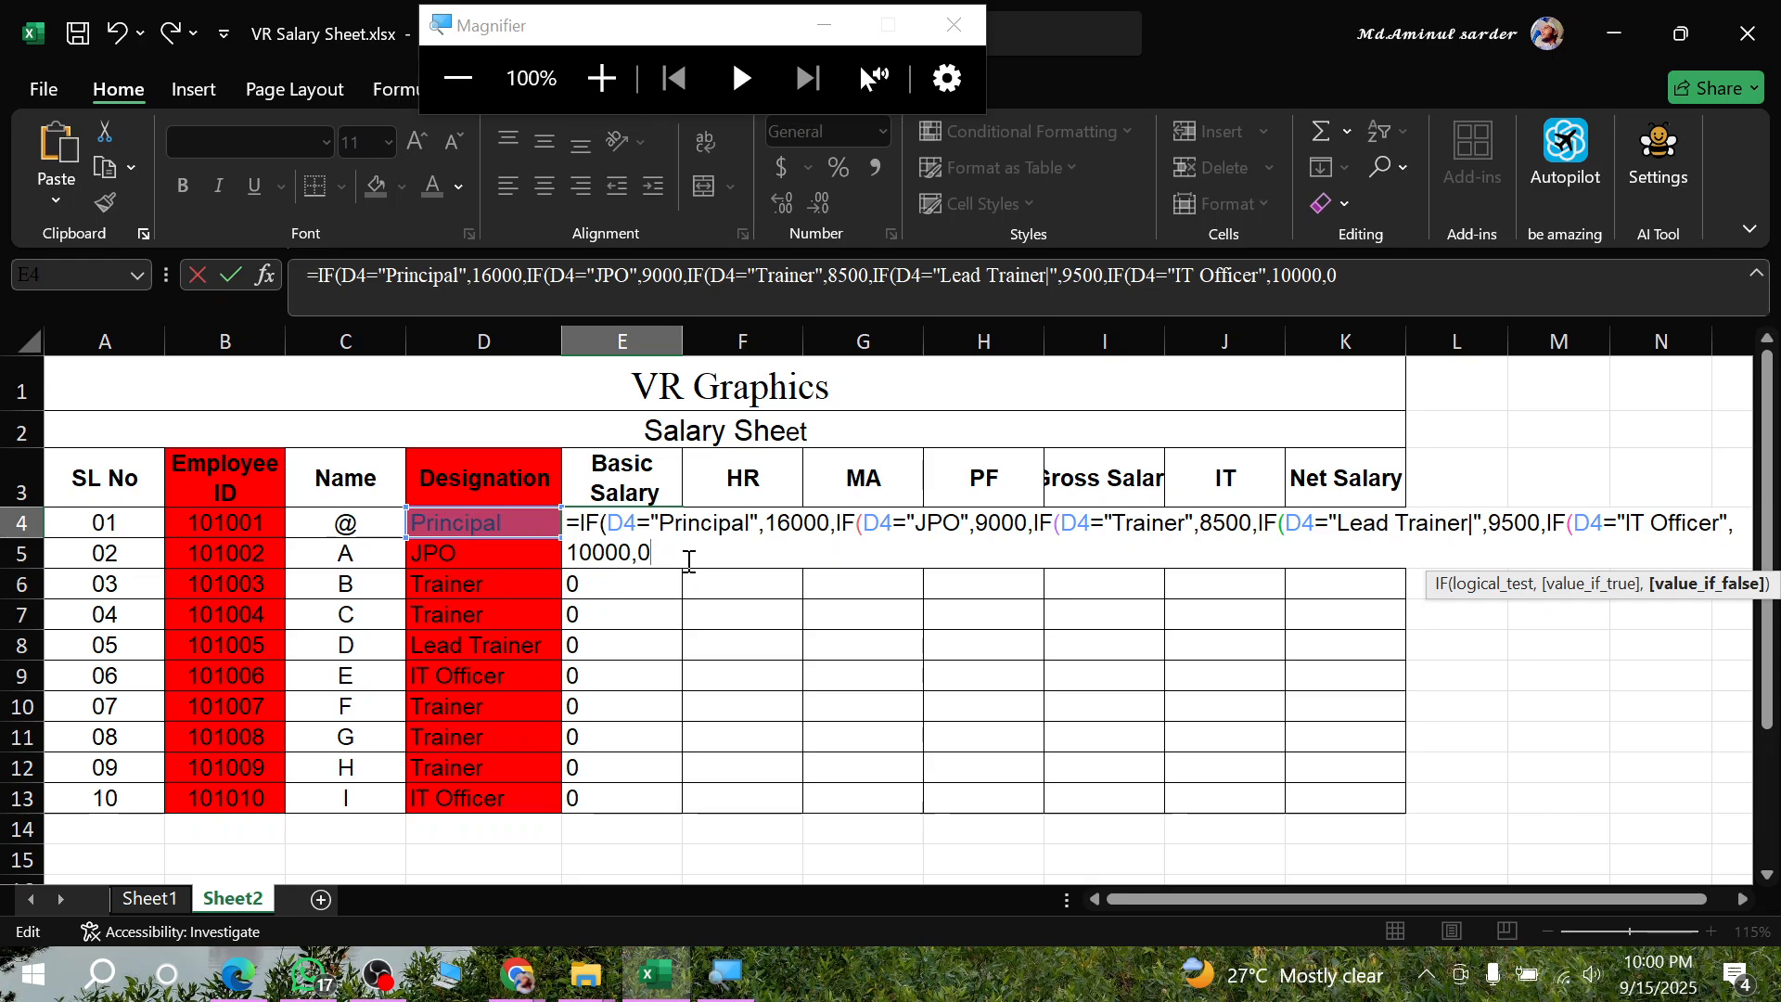
{"action": "key", "text": "Return"}
{"action": "key", "text": "Return"}
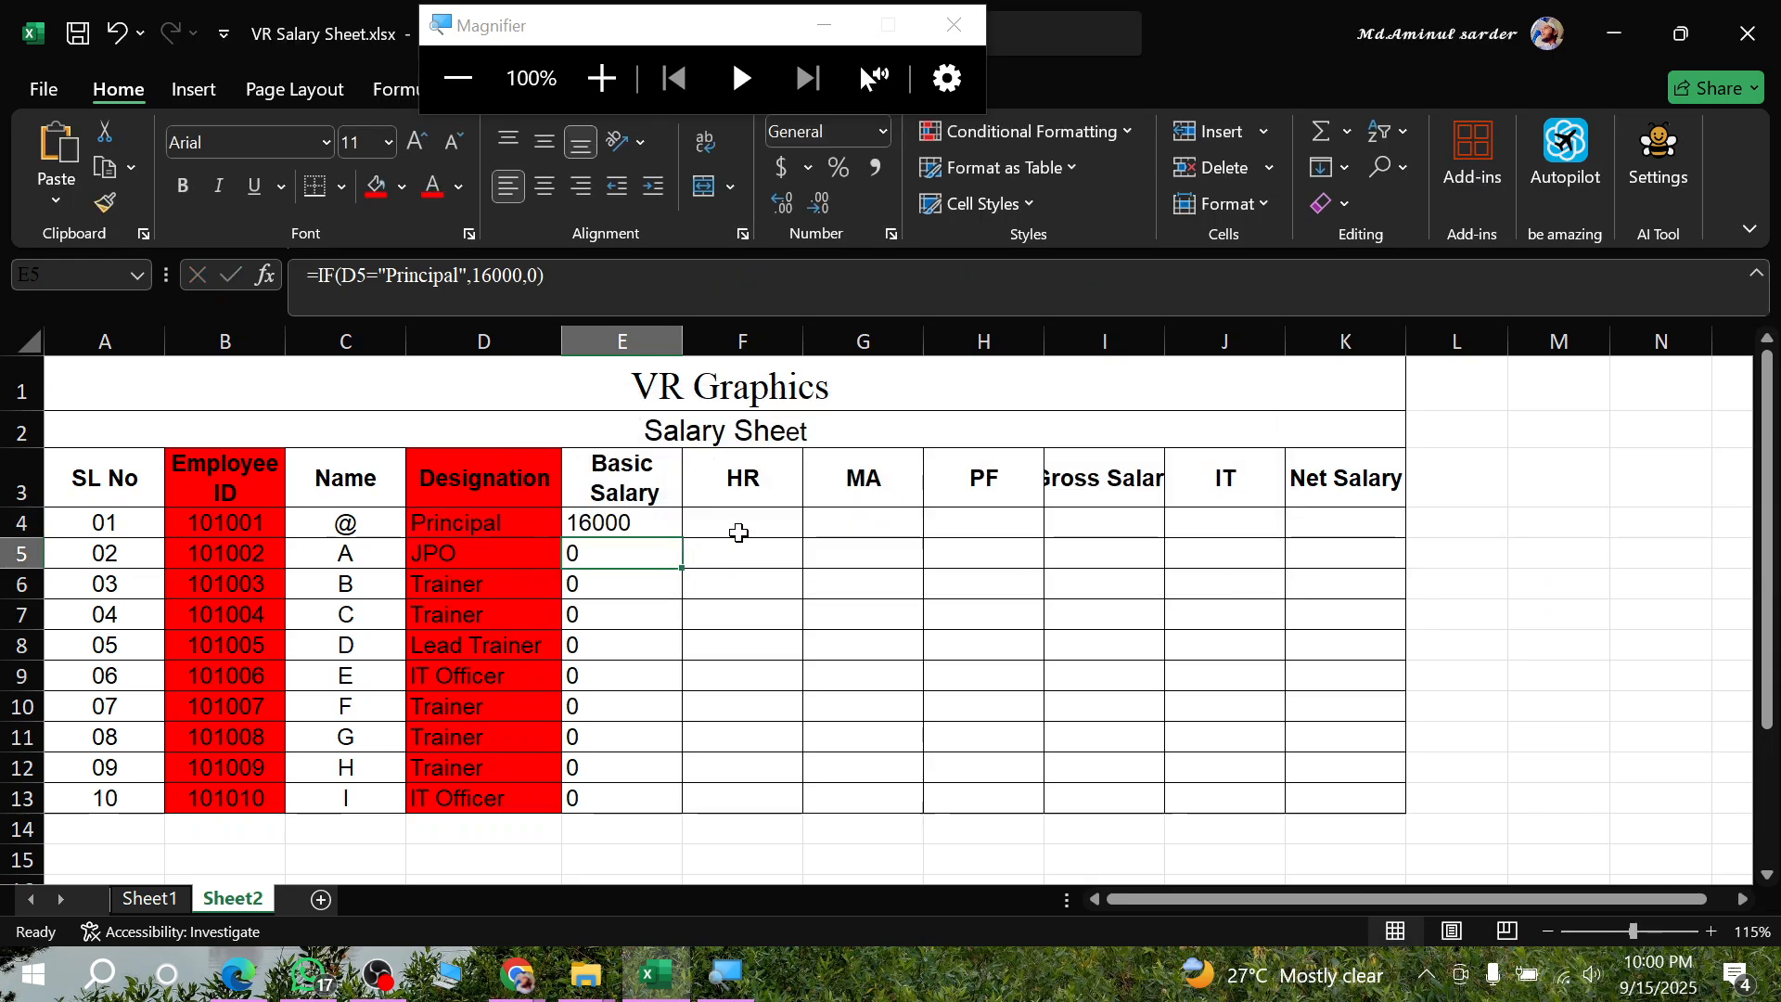
- Fill the nested IF formula from E4 down through E13 and check the Lead Trainer result in E8
{"action": "left_click", "coordinate": [642, 522]}
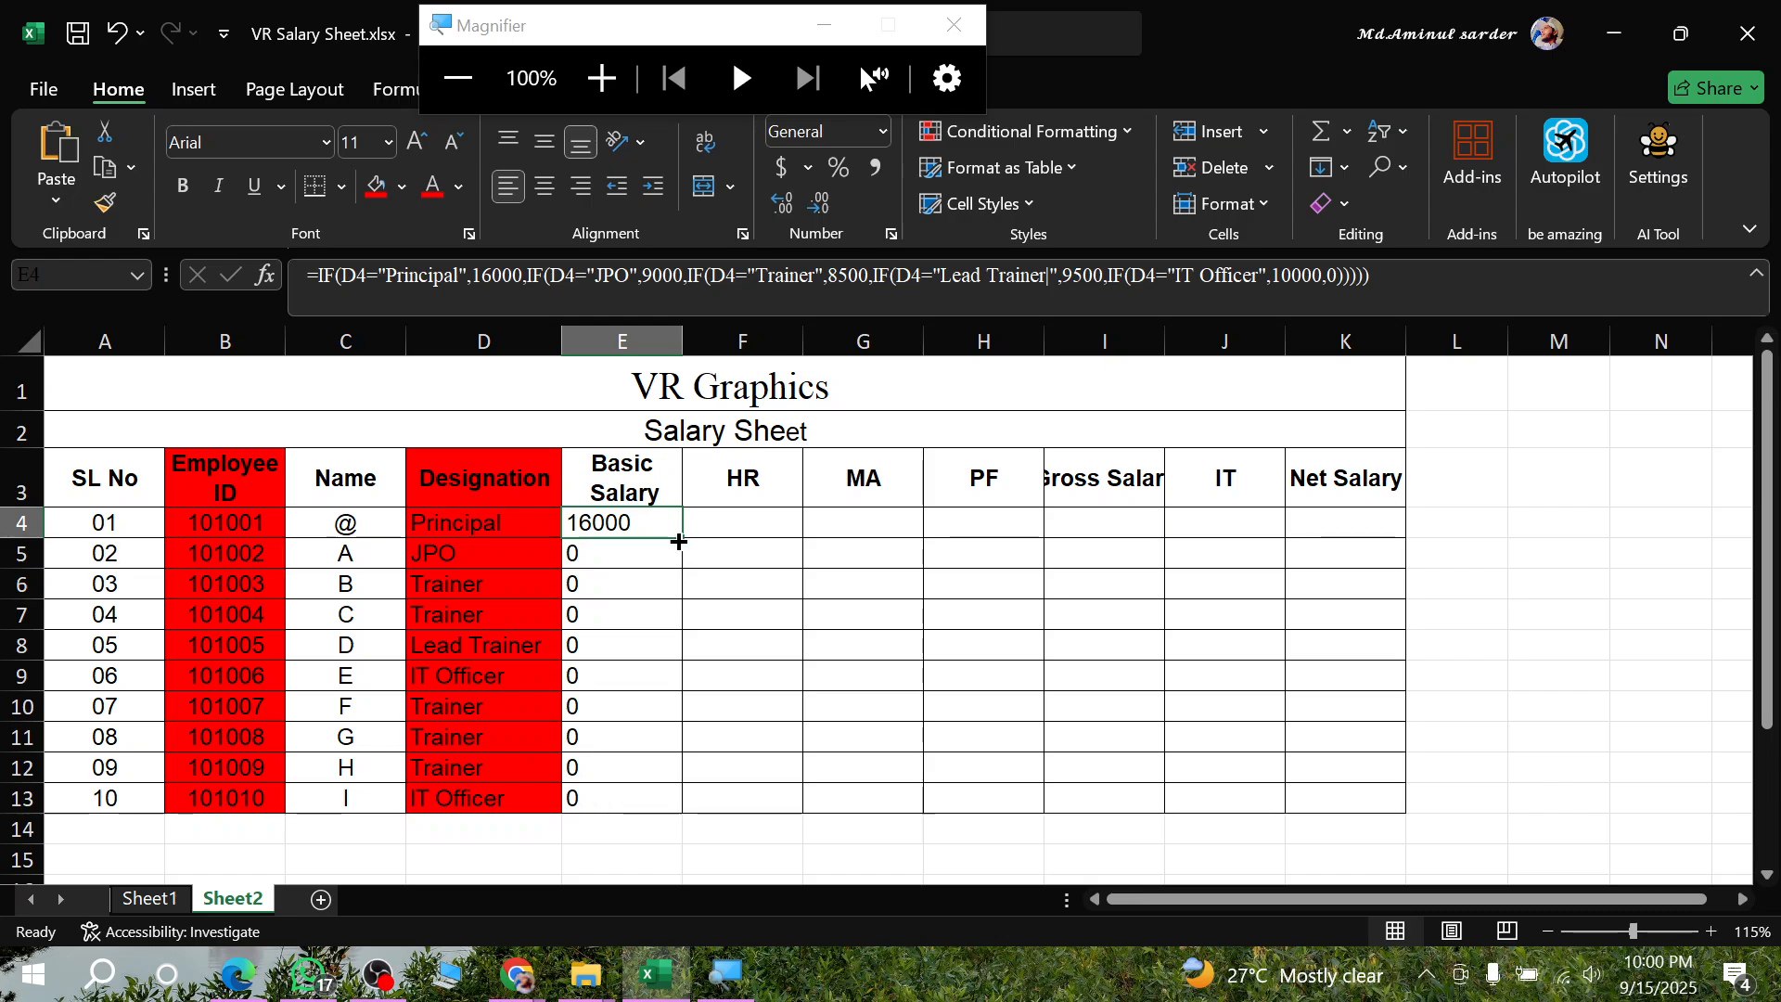
{"action": "double_click", "coordinate": [684, 538]}
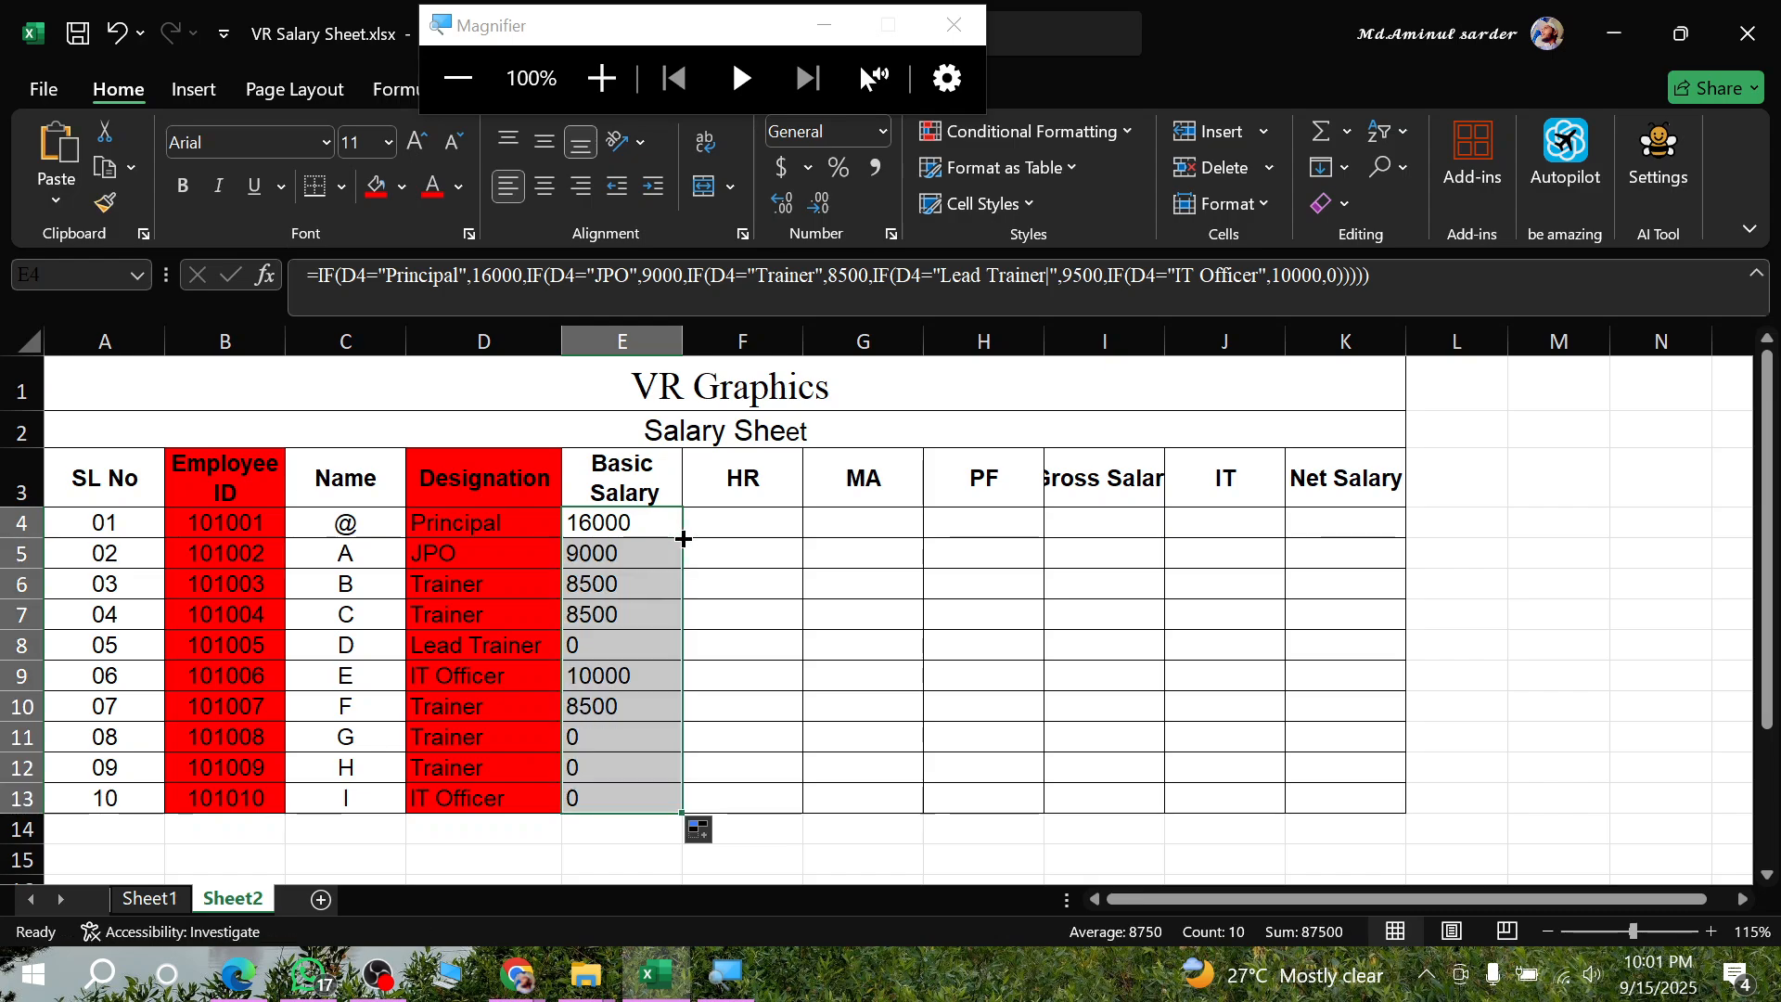
{"action": "left_click", "coordinate": [652, 742]}
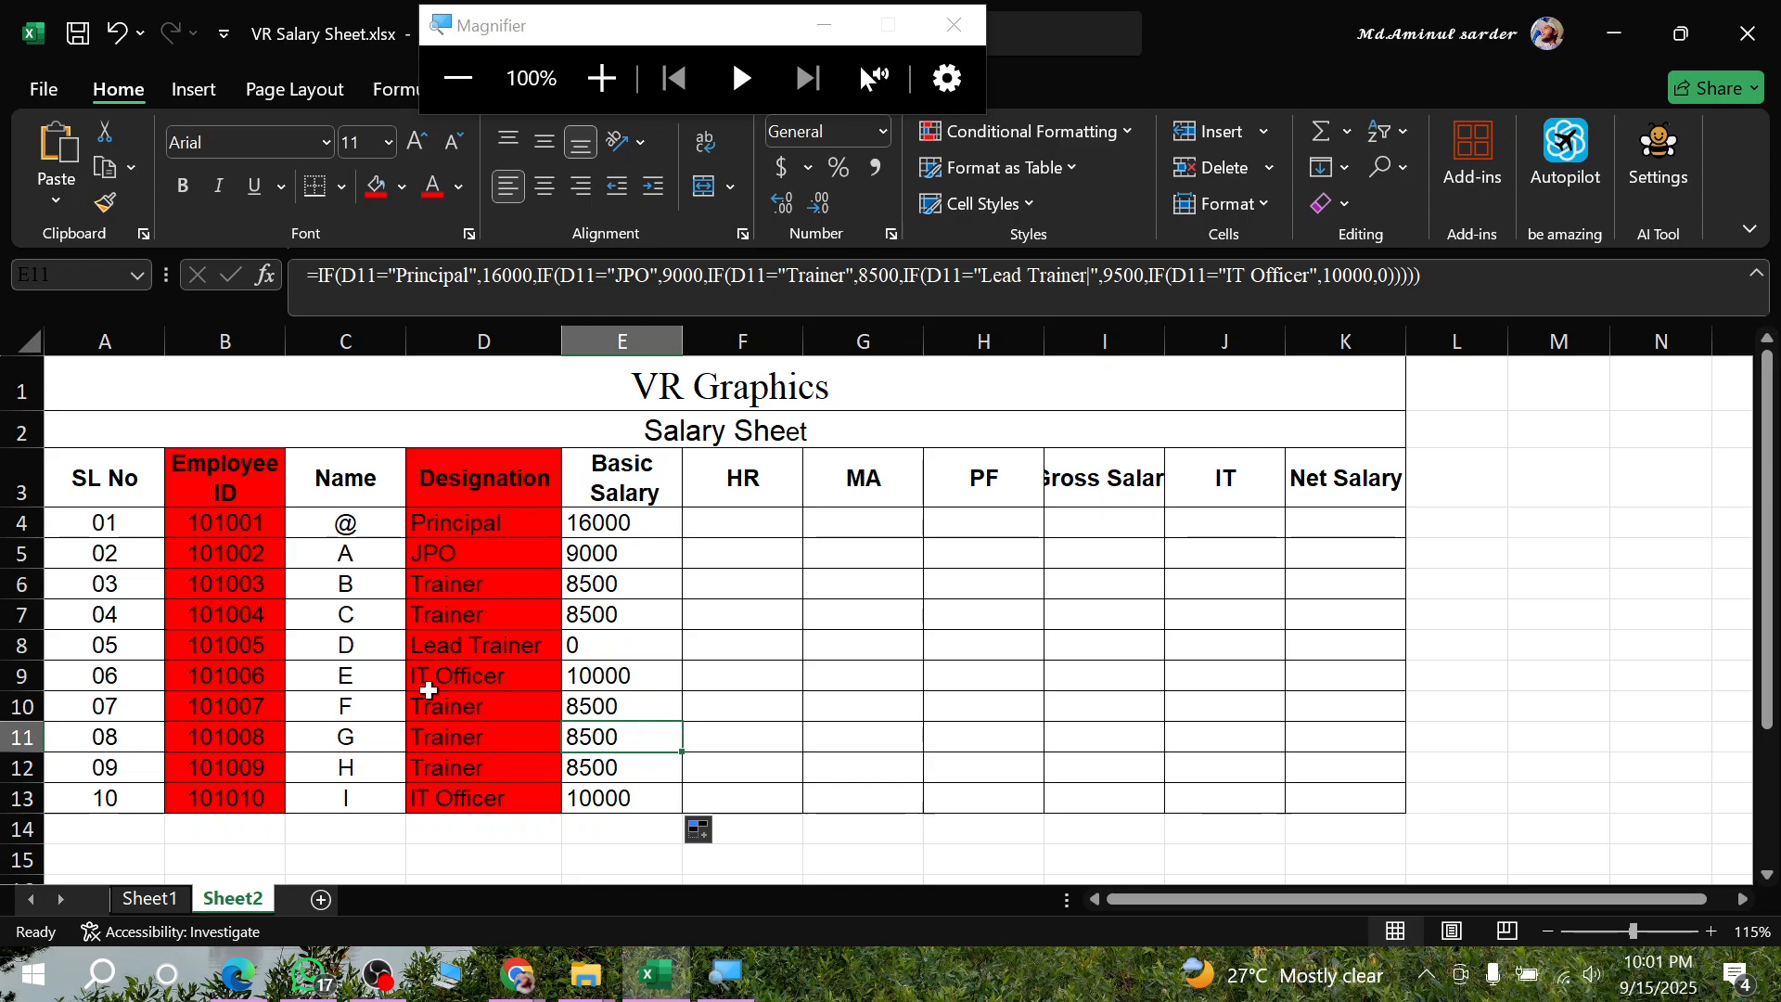
{"action": "left_click", "coordinate": [630, 654]}
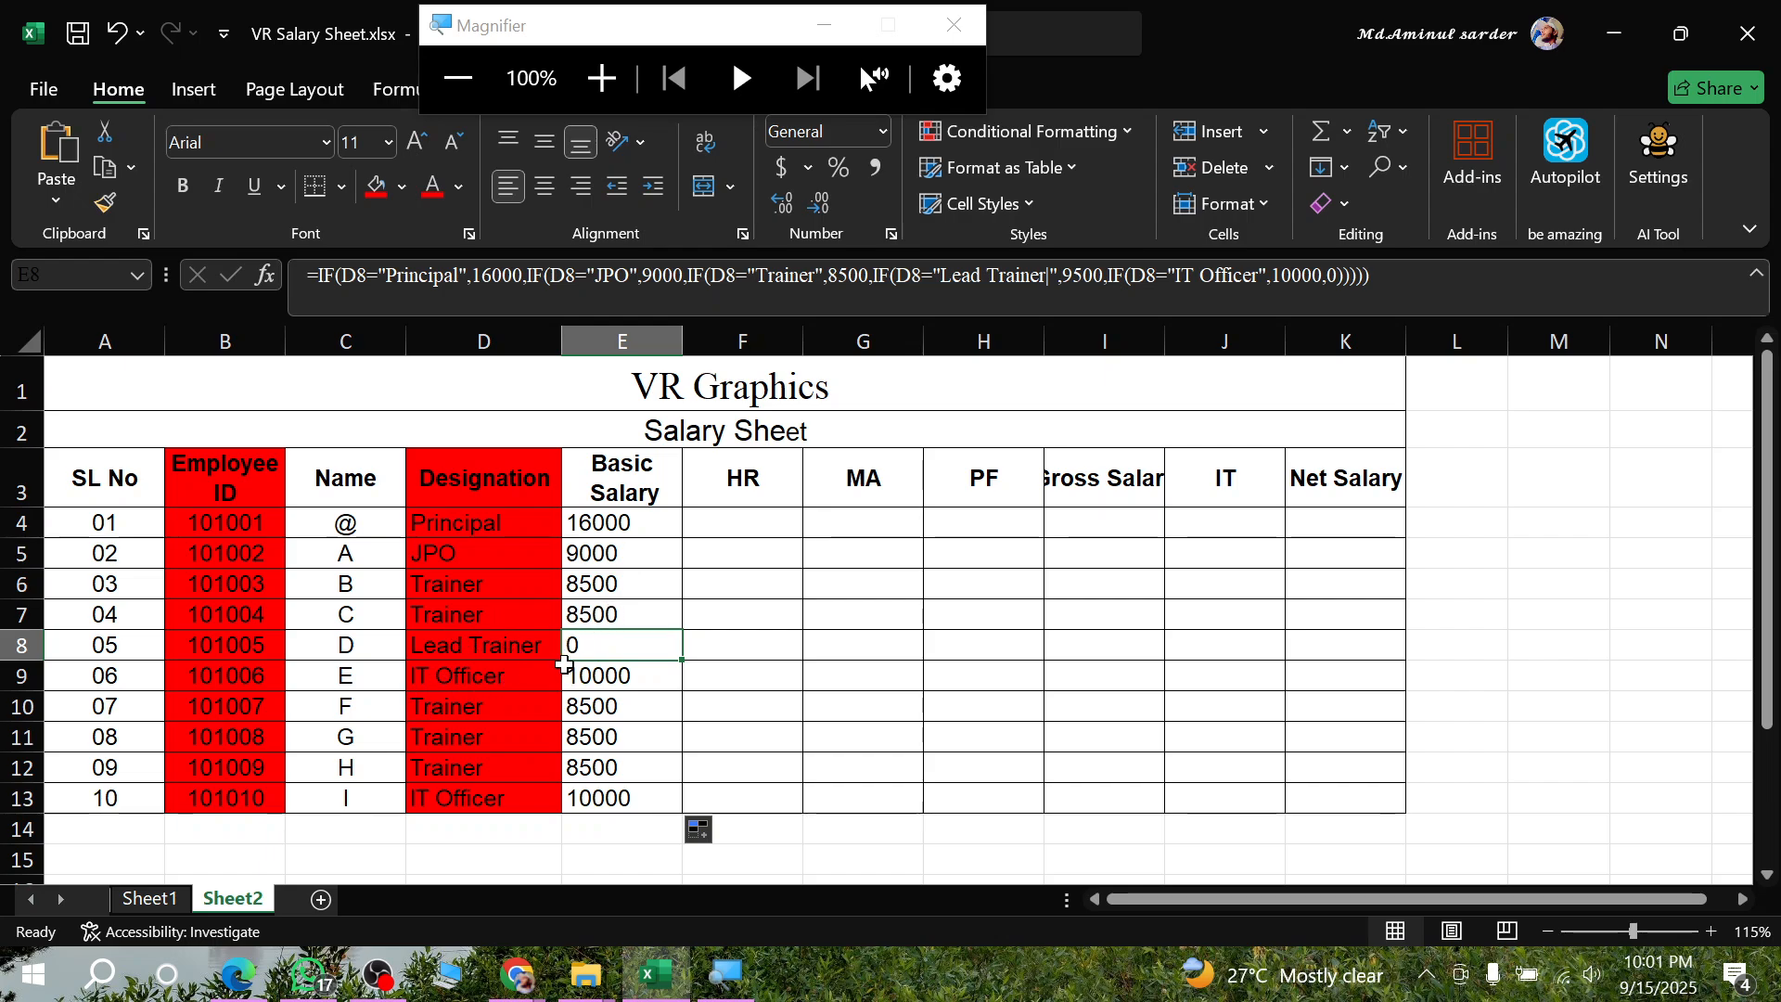
{"action": "left_click", "coordinate": [624, 669]}
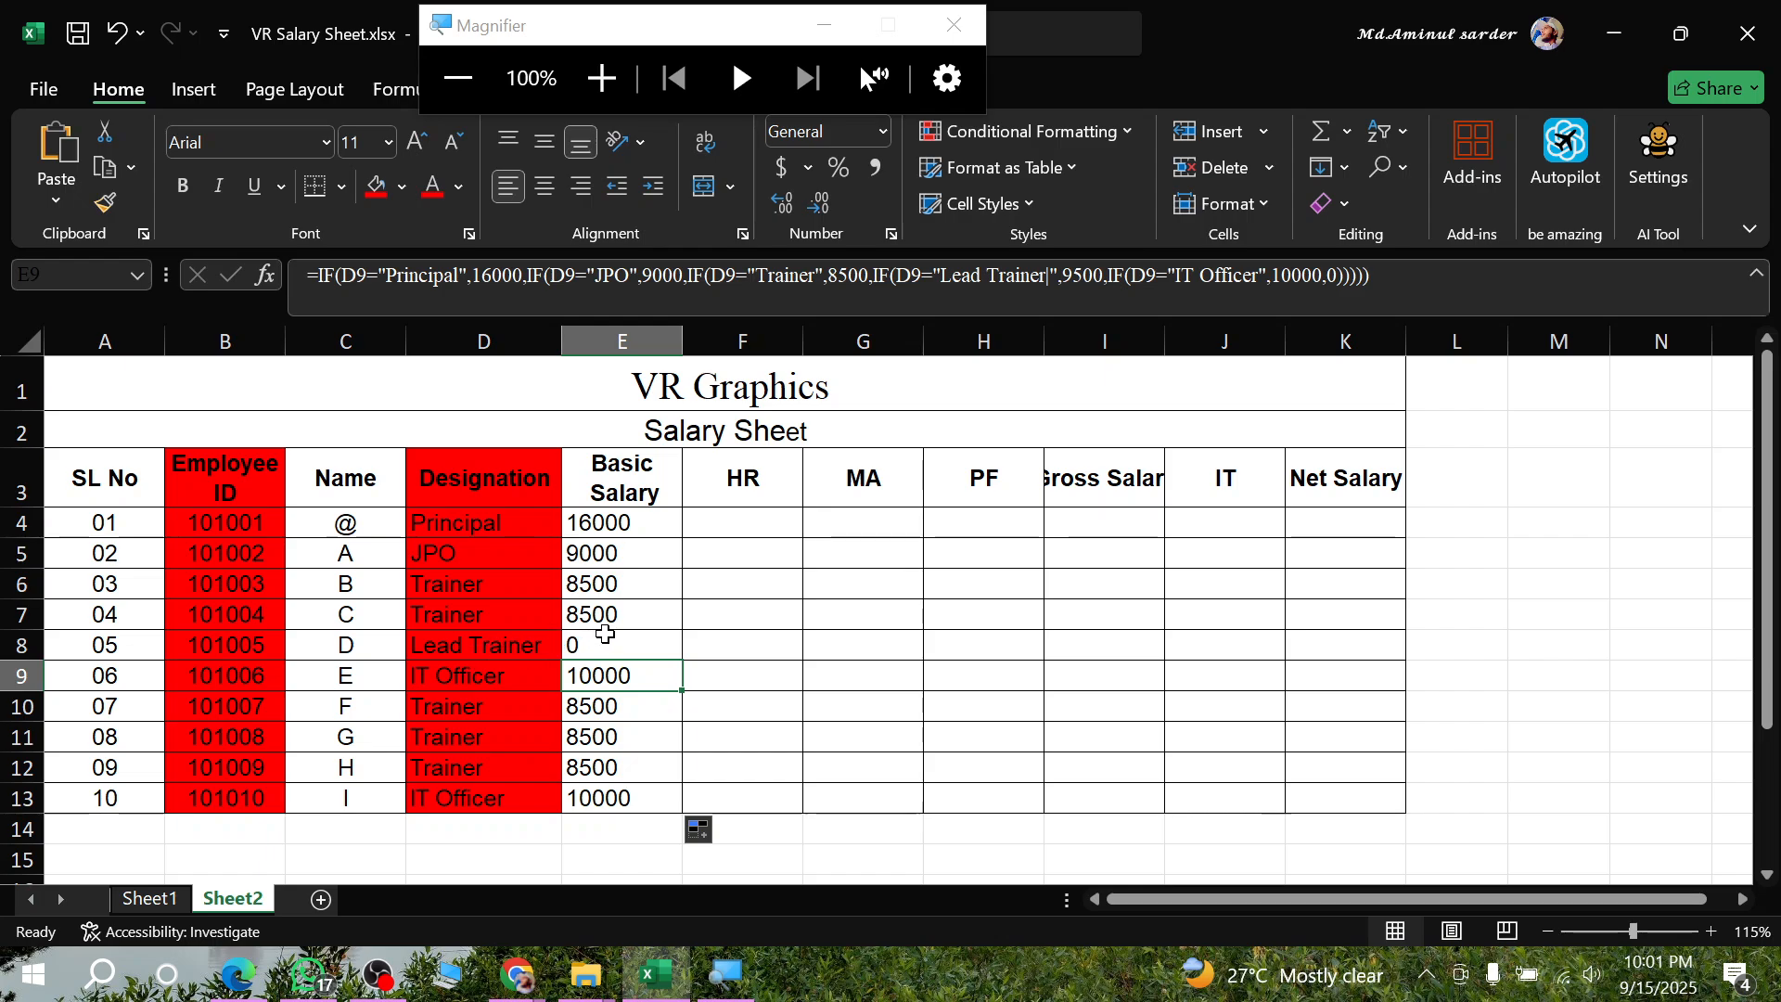
{"action": "left_click", "coordinate": [605, 634]}
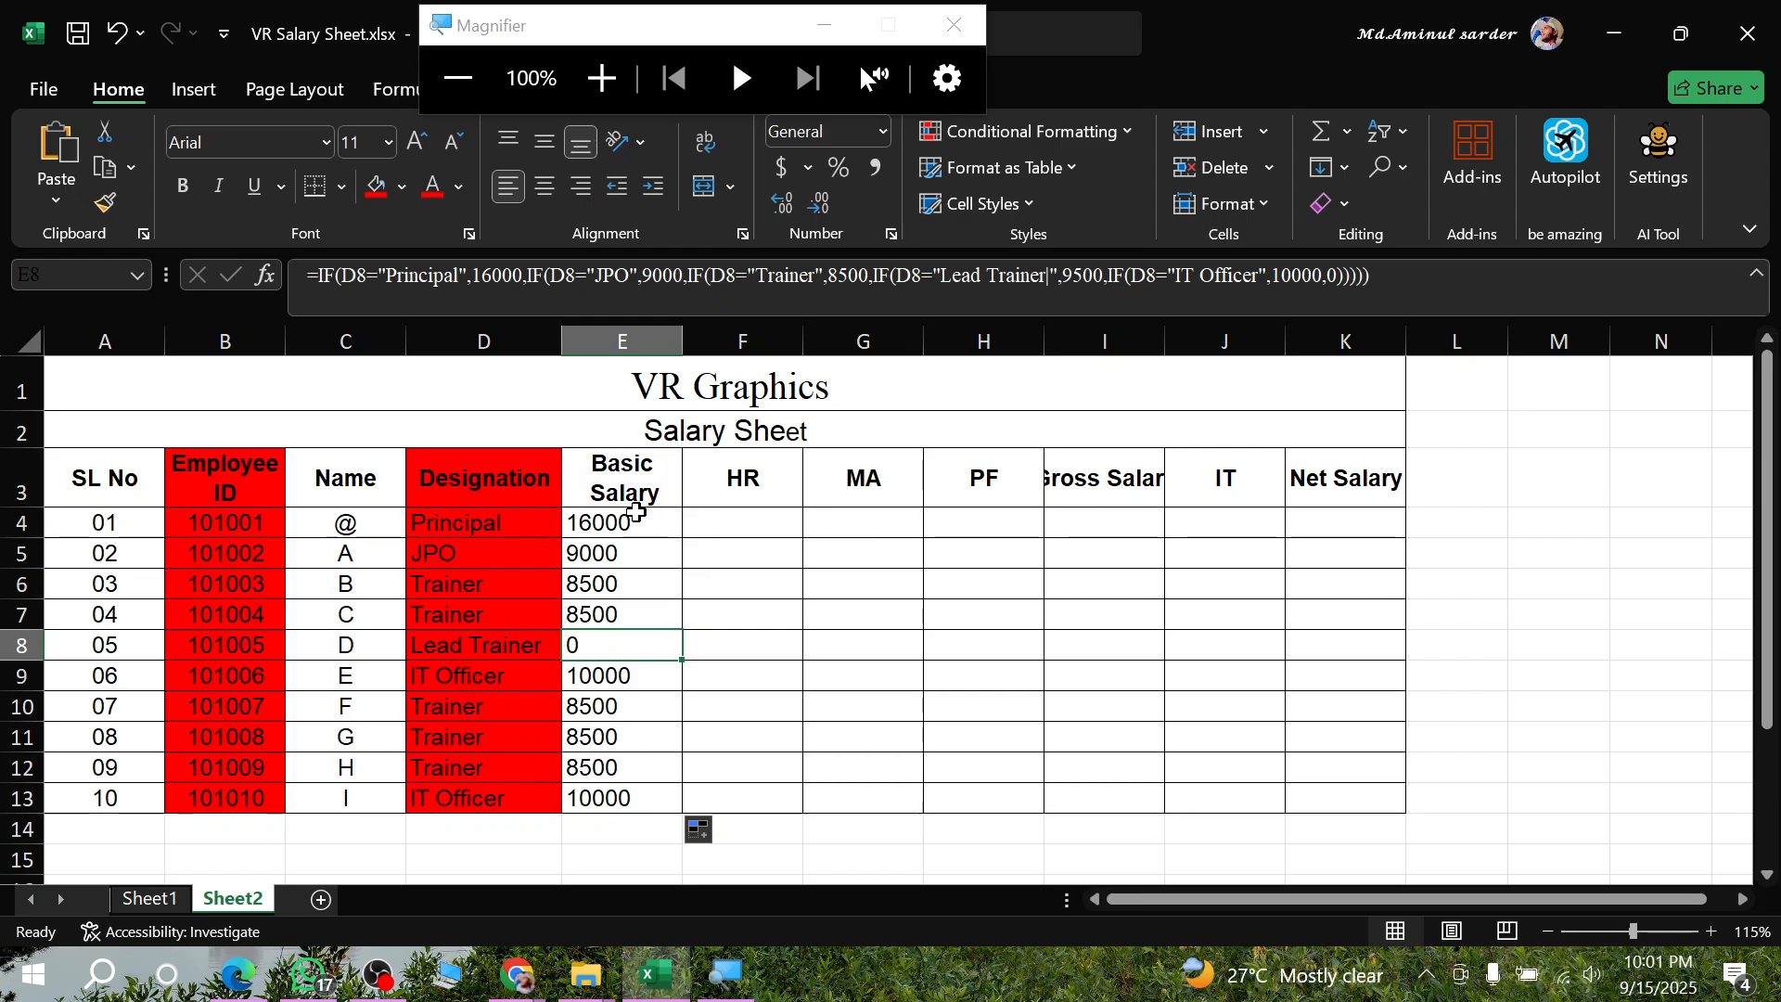
- Remove the stray "|" after "Lead Trainer" in the E4 nested IF formula and commit the correction
{"action": "left_click", "coordinate": [636, 516]}
{"action": "double_click", "coordinate": [612, 524]}
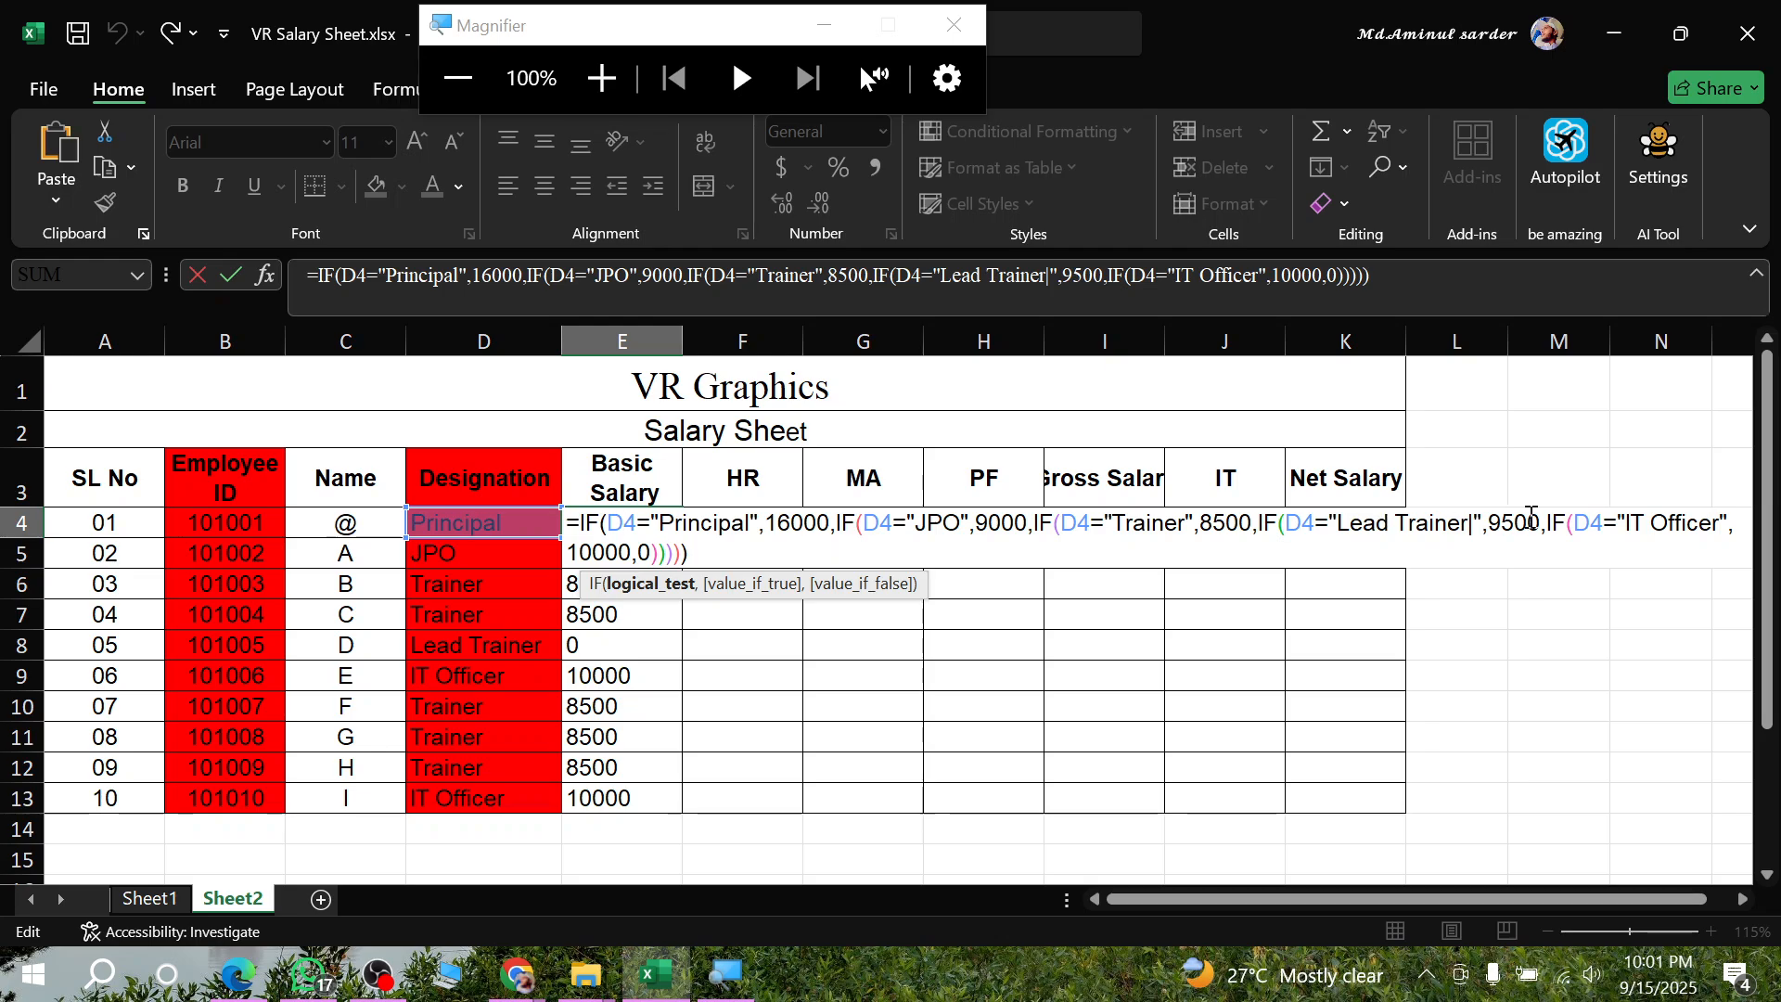
{"action": "left_click", "coordinate": [1474, 525]}
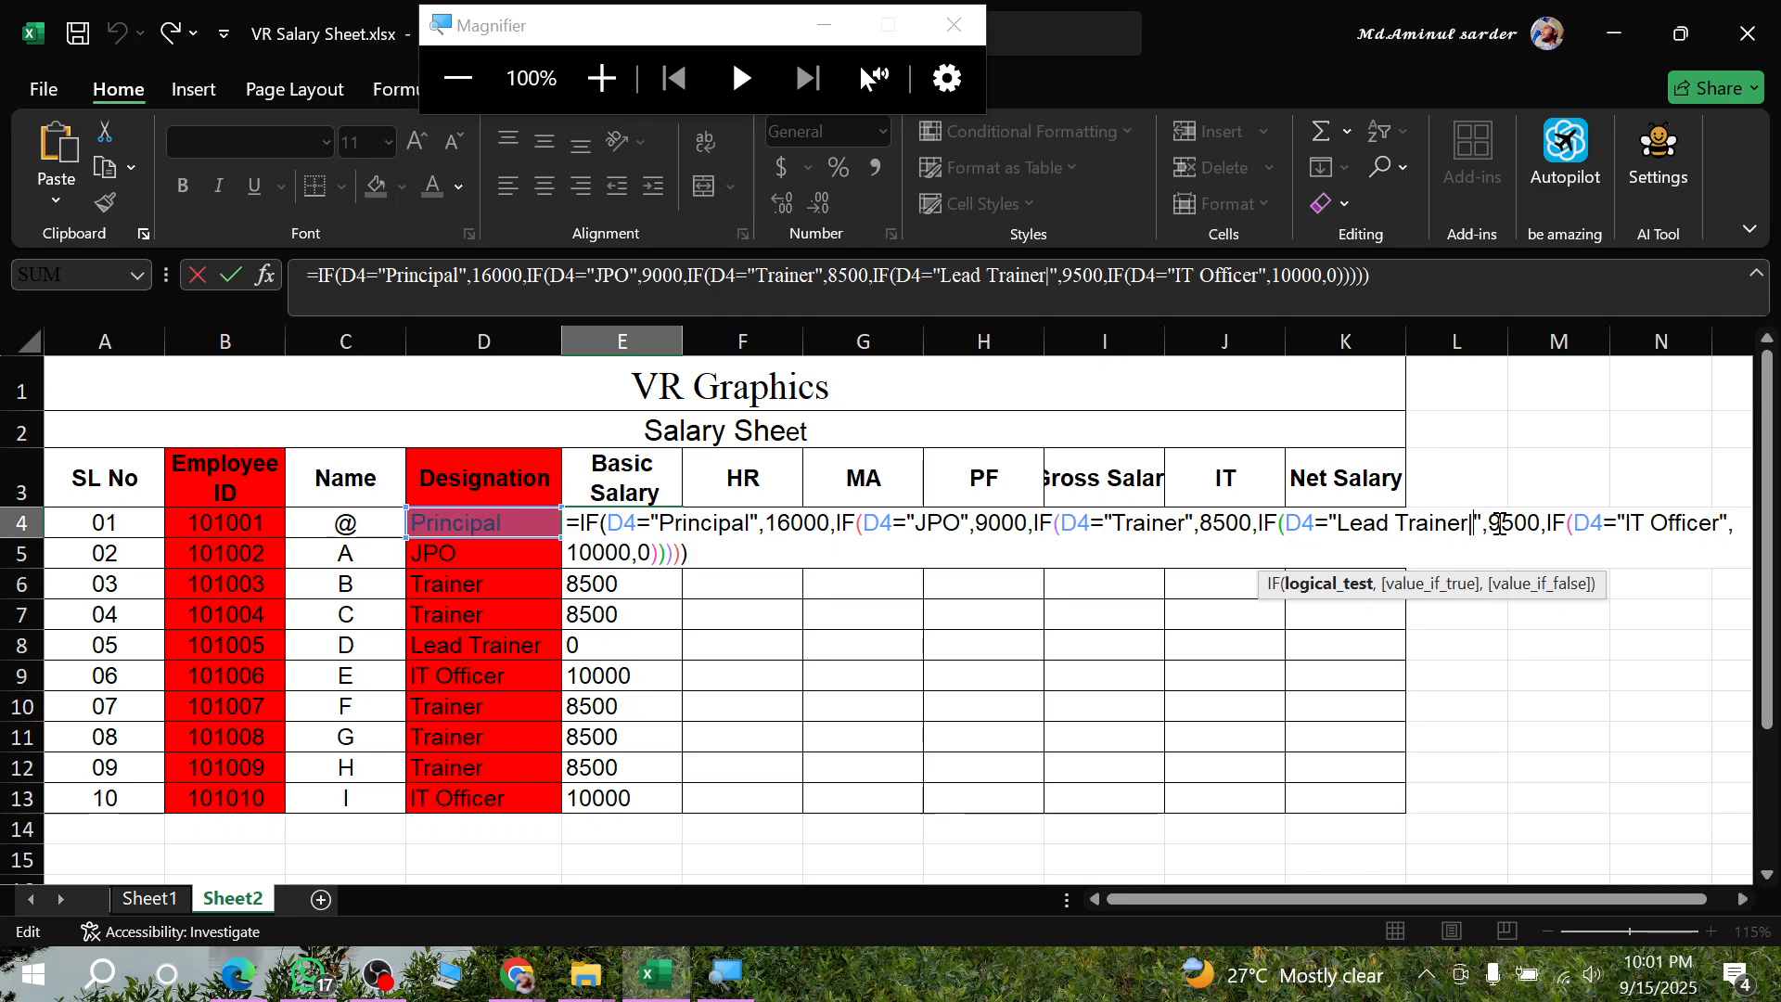
{"action": "key", "text": "Return"}
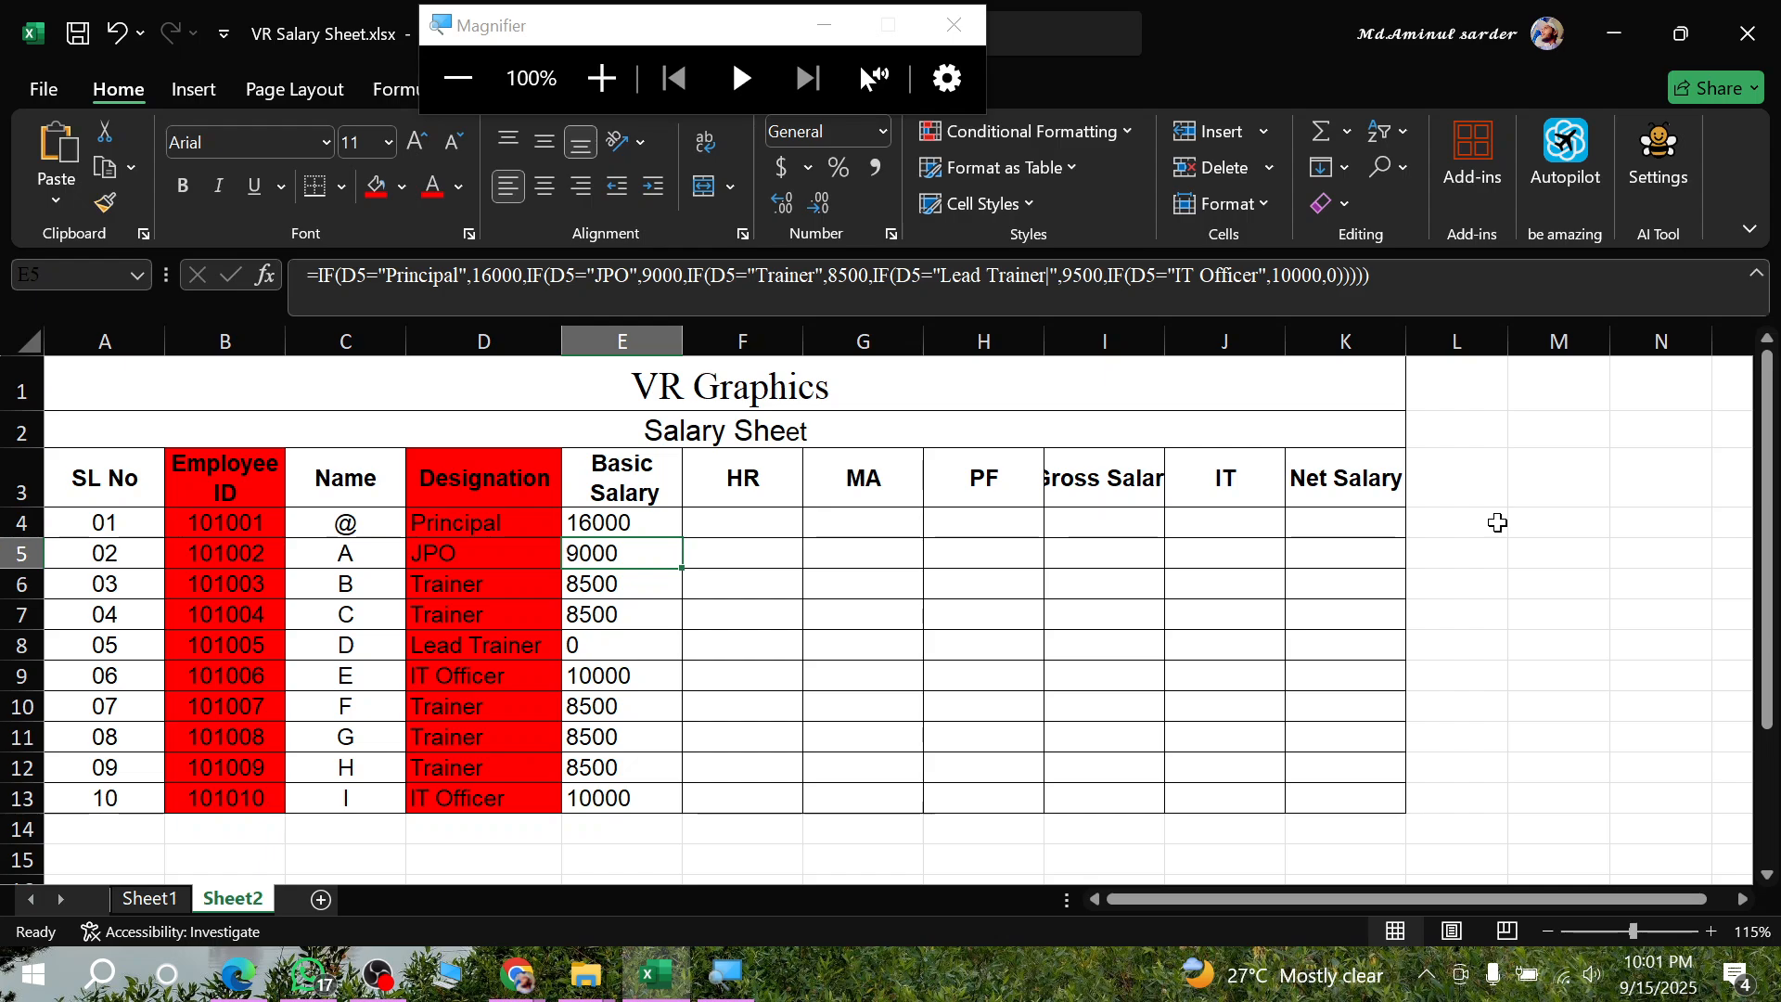
{"action": "double_click", "coordinate": [634, 523]}
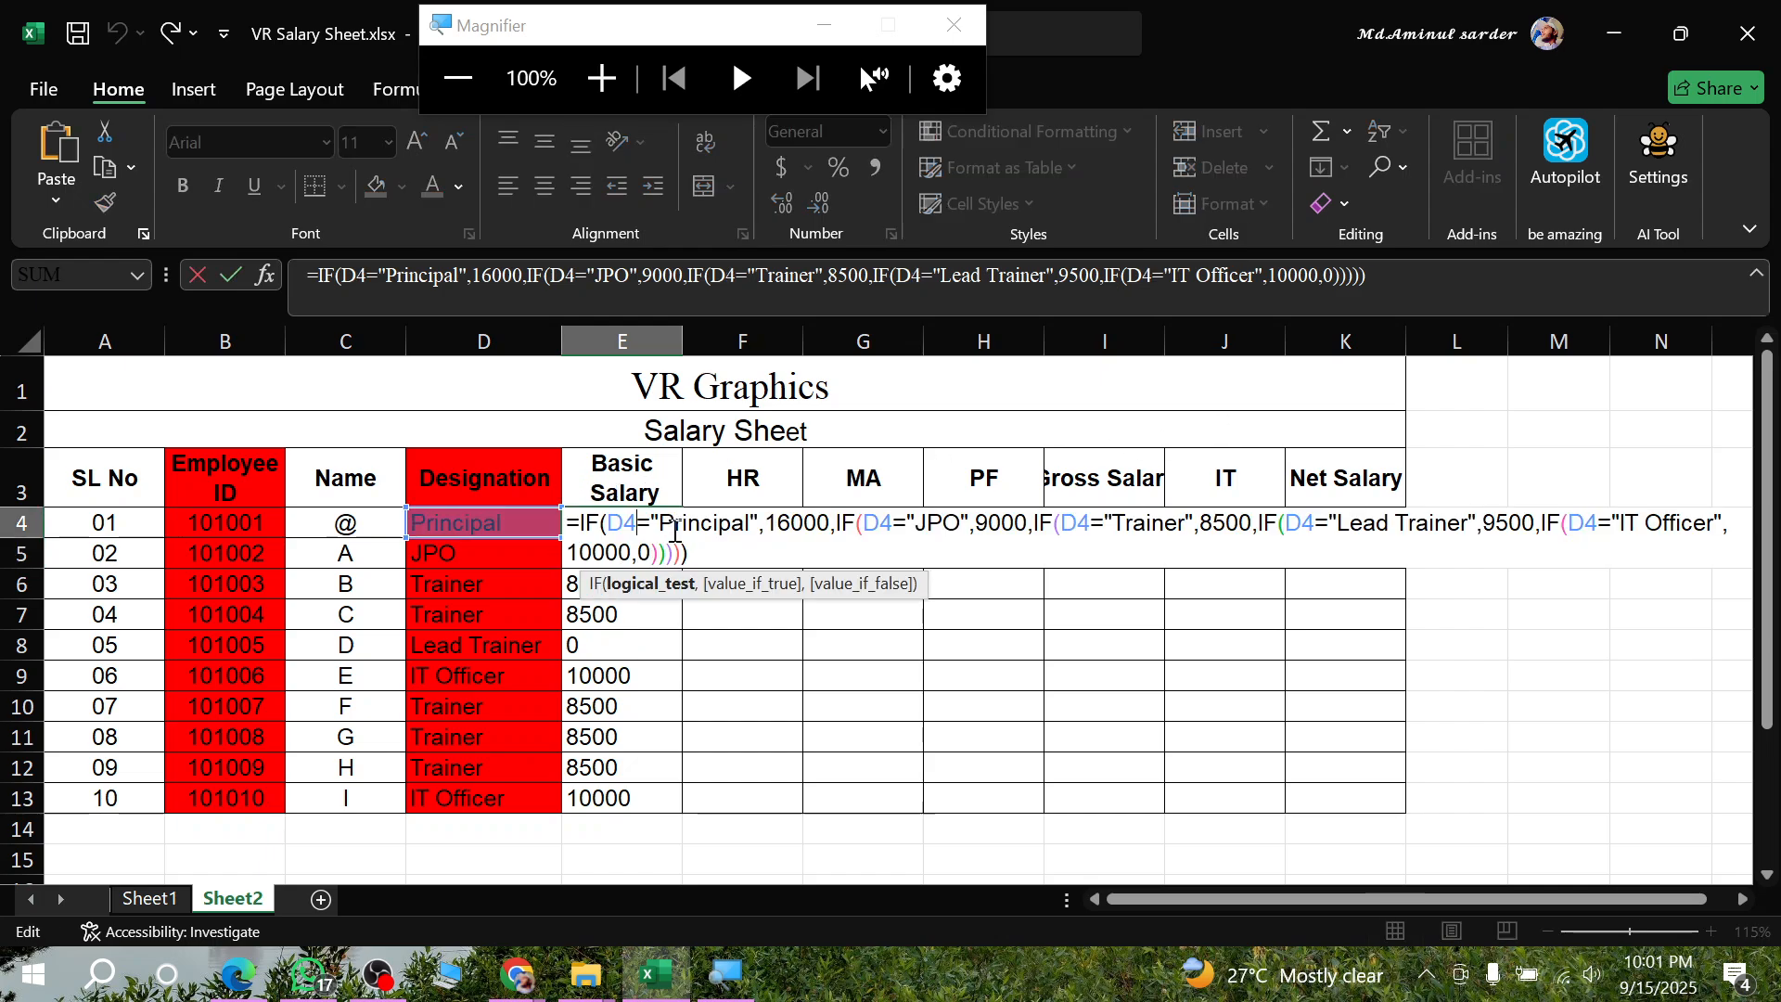
{"action": "key", "text": "Escape"}
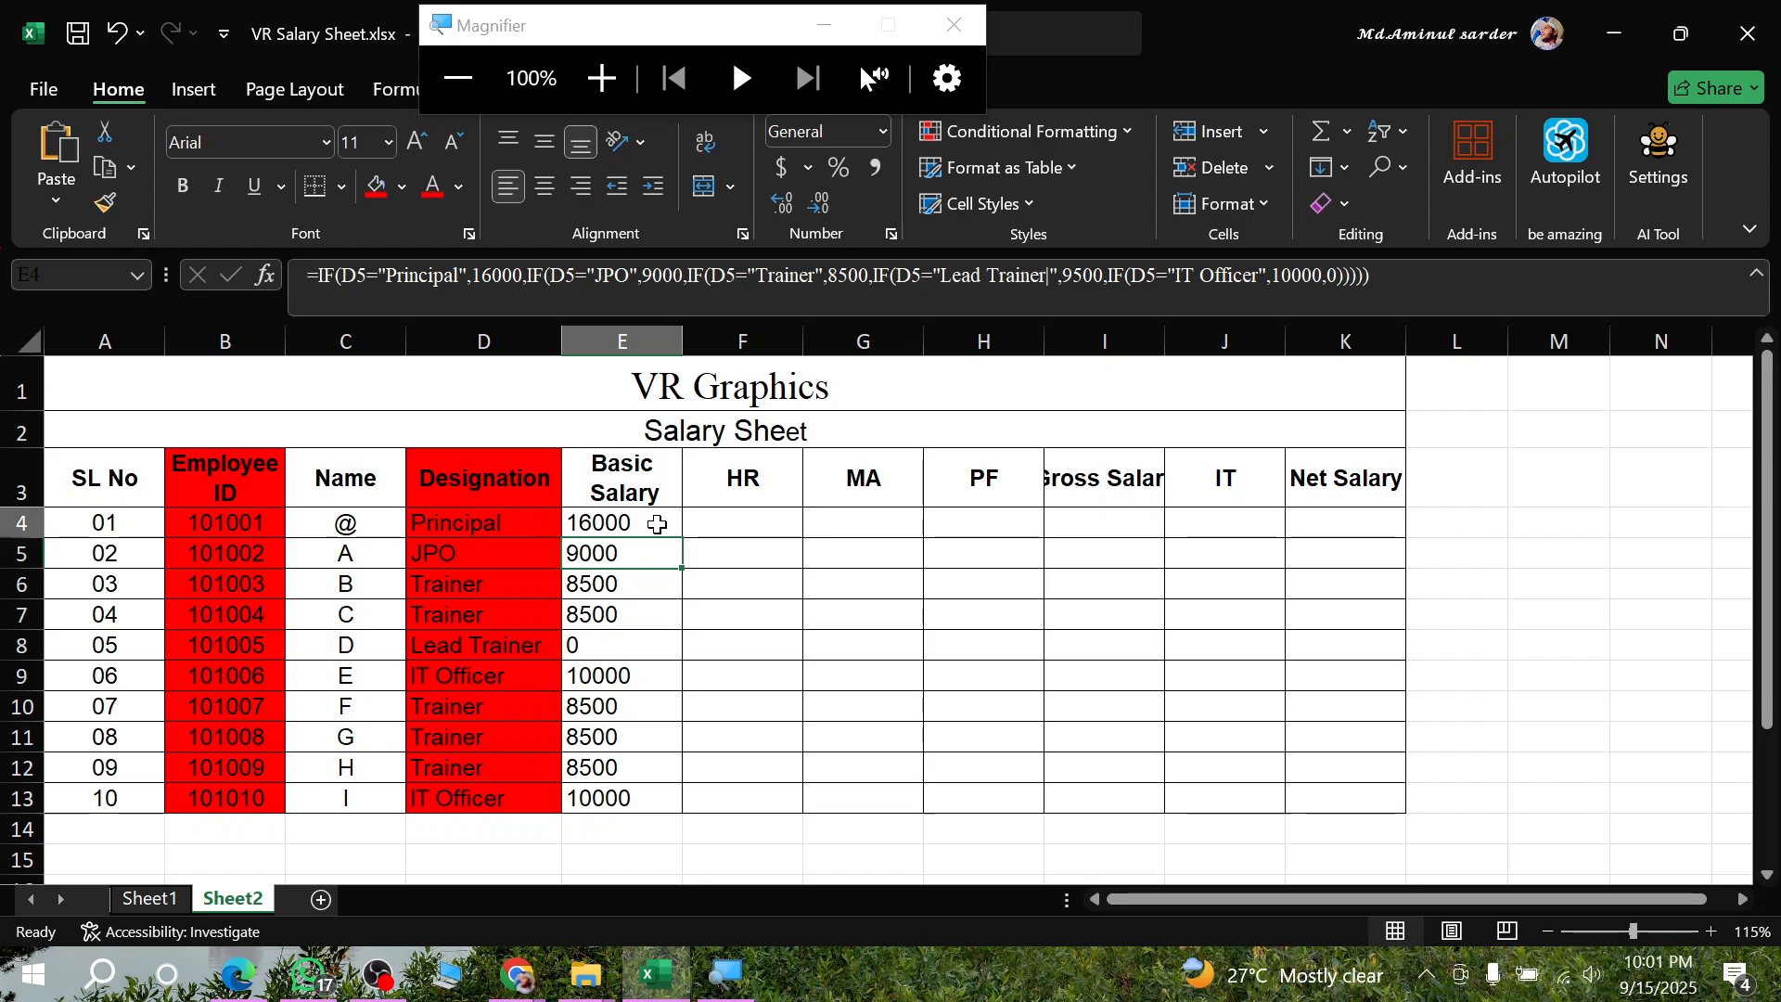
- Fill the corrected E4 formula down through E13, check E8, and select the Basic Salary range
{"action": "double_click", "coordinate": [680, 536]}
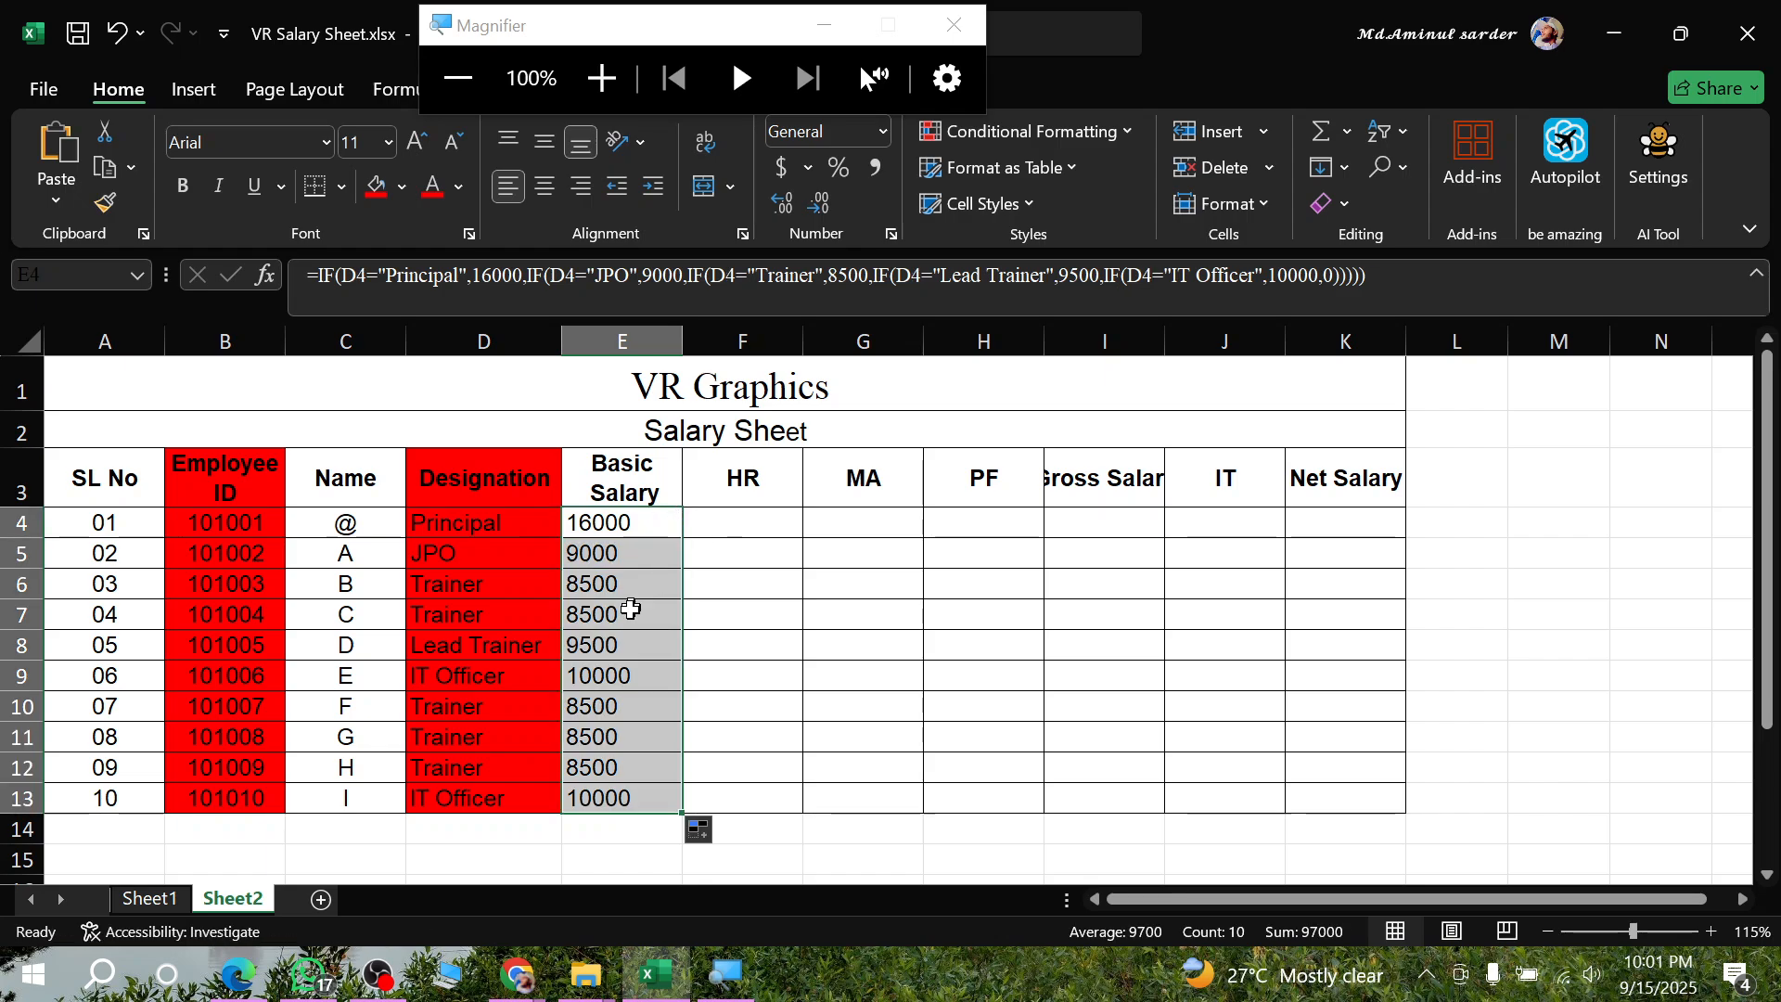
{"action": "left_click", "coordinate": [638, 644]}
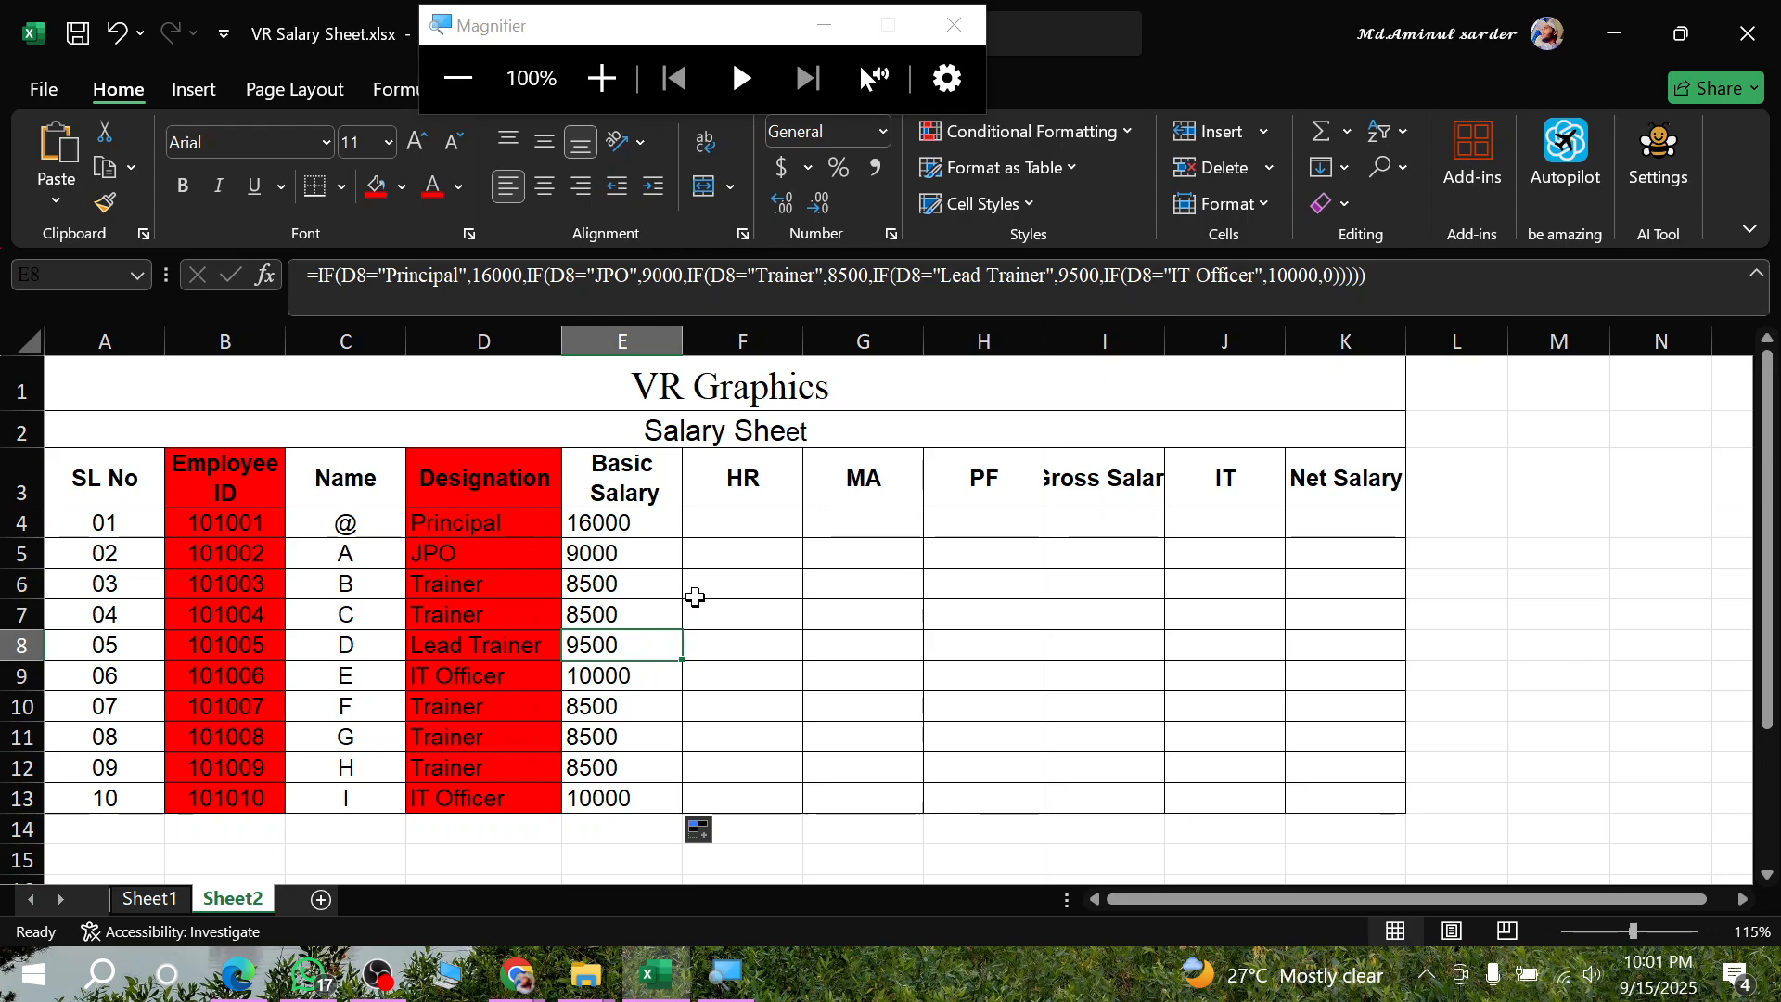
{"action": "left_click_drag", "start_coordinate": [629, 530], "coordinate": [652, 796]}
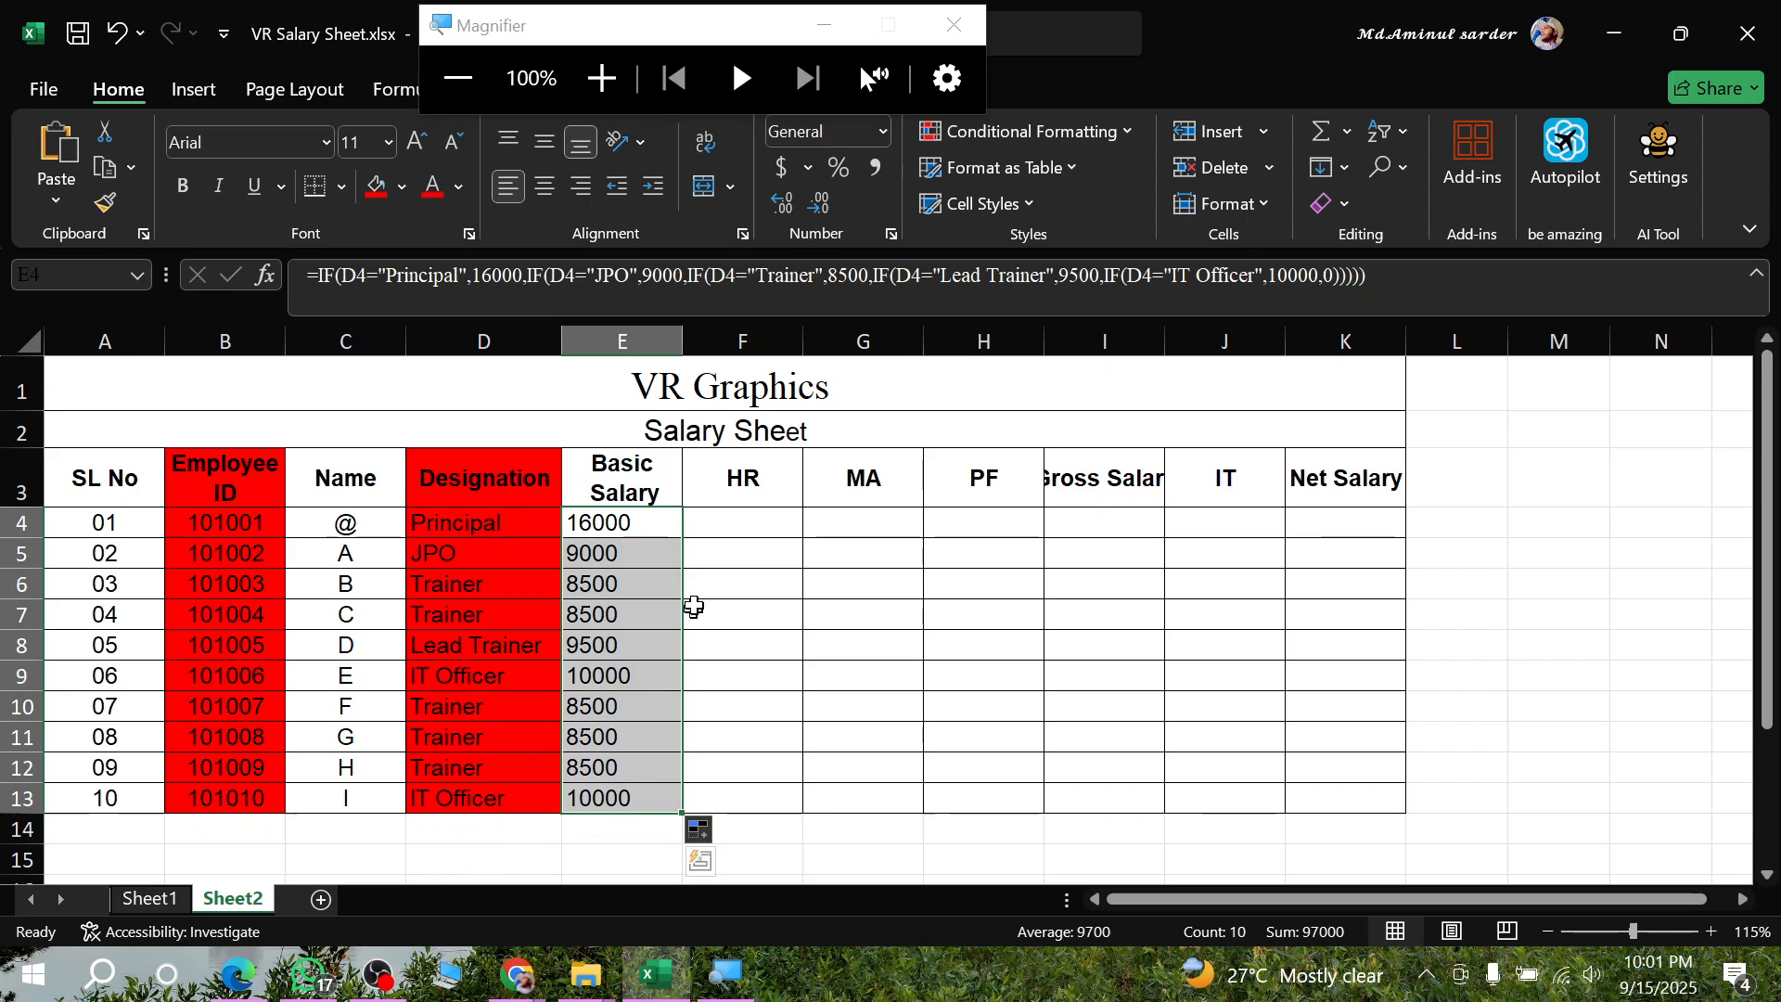
- Draw a red tick beside the Basic Salary conditions in the assignment PDF in Edge, and return to Excel
{"action": "left_click", "coordinate": [242, 976]}
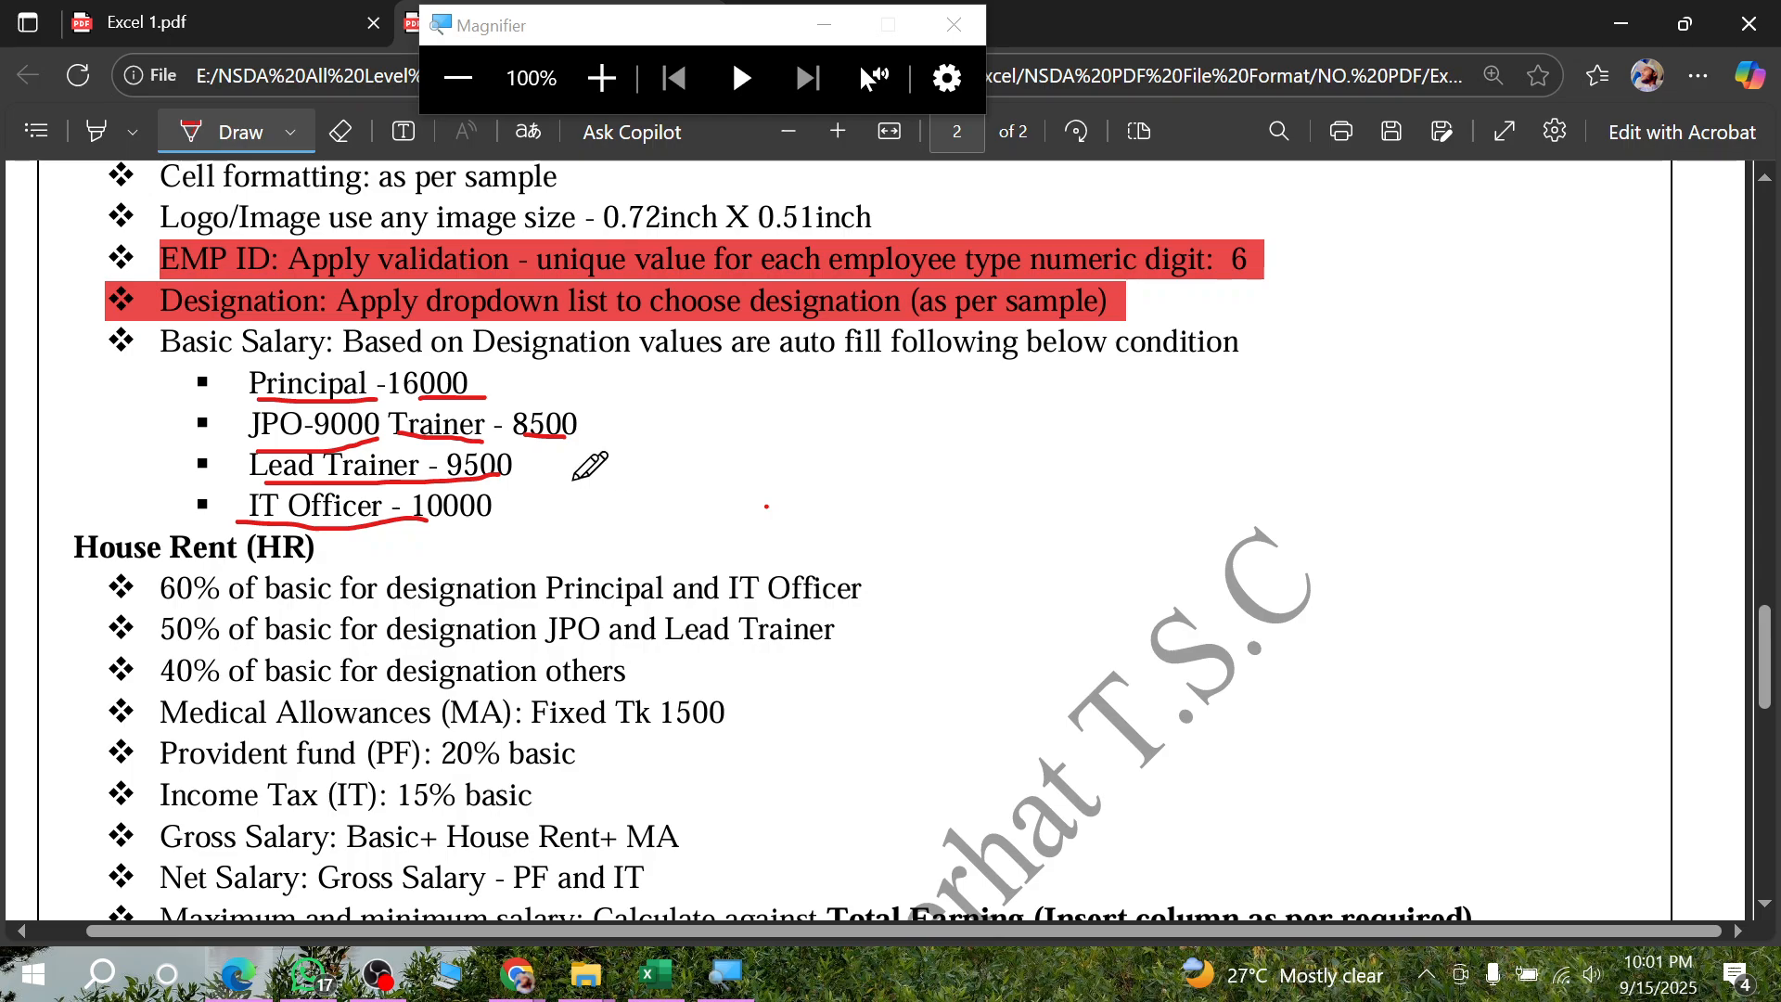
{"action": "mouse_move", "coordinate": [579, 496]}
{"action": "left_mouse_down"}
{"action": "mouse_move", "coordinate": [642, 452]}
{"action": "mouse_move", "coordinate": [642, 501]}
{"action": "mouse_move", "coordinate": [684, 457]}
{"action": "left_mouse_up"}
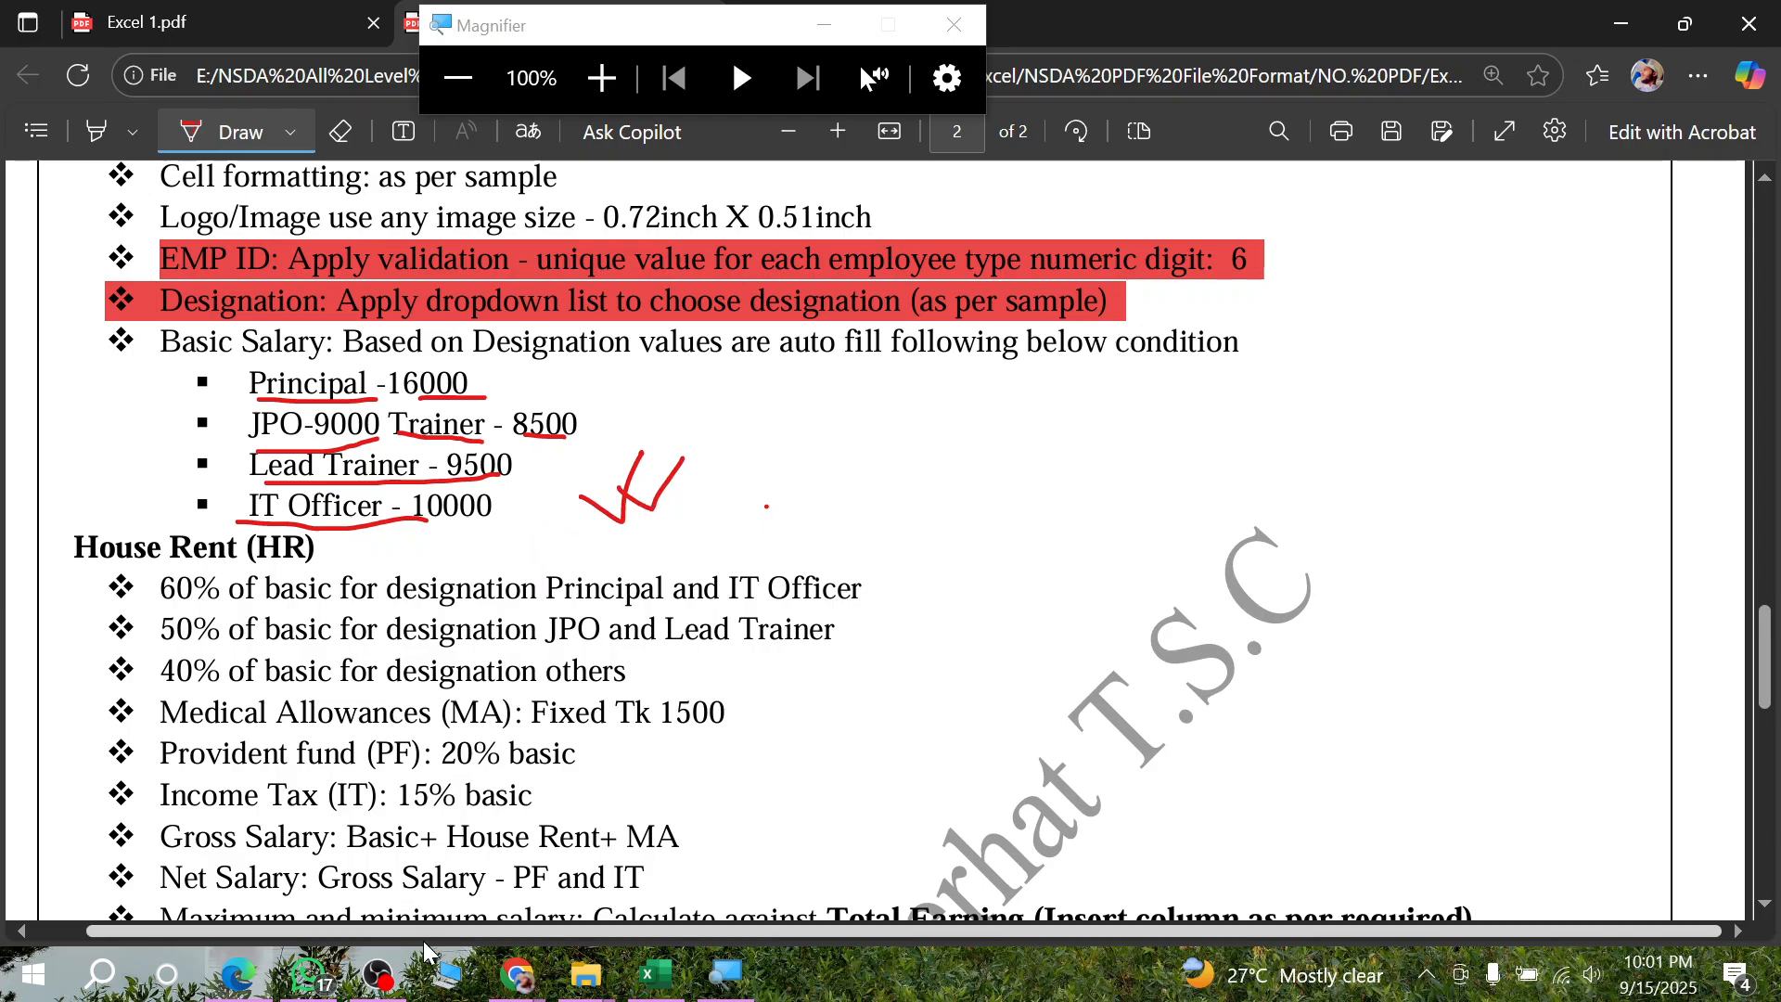
{"action": "left_click", "coordinate": [654, 974]}
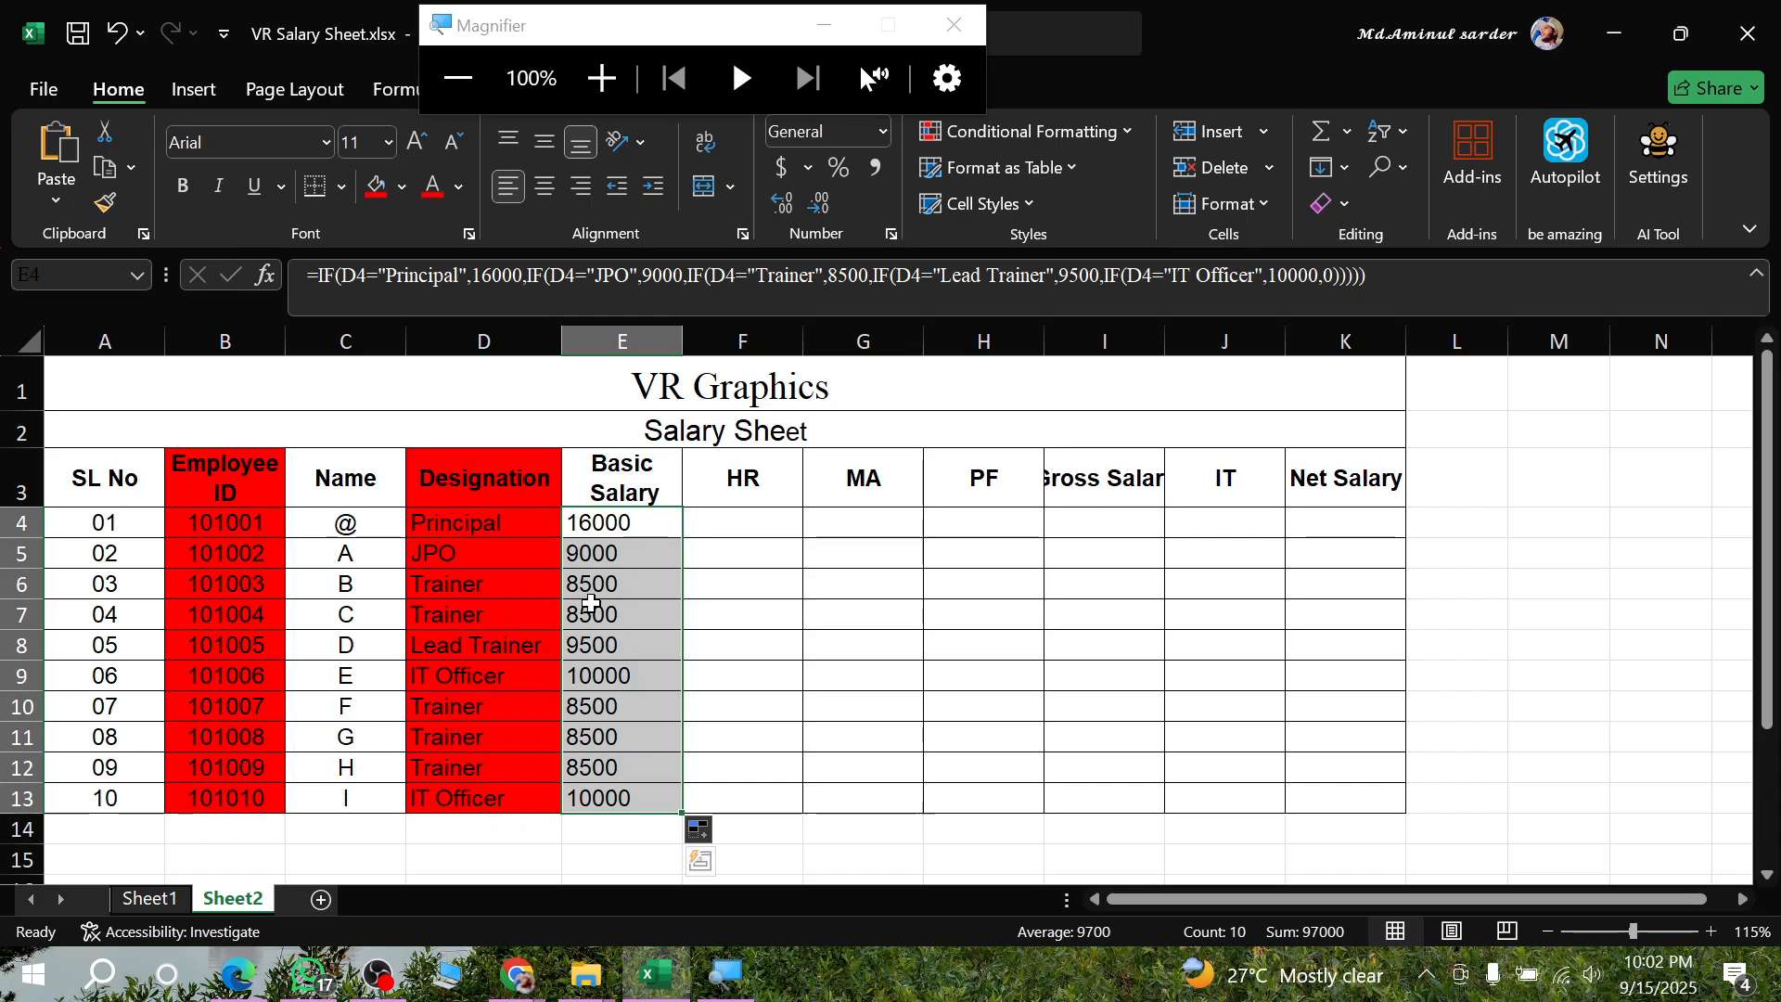
- Review the complete nested IF formula in E4
{"action": "double_click", "coordinate": [614, 522]}
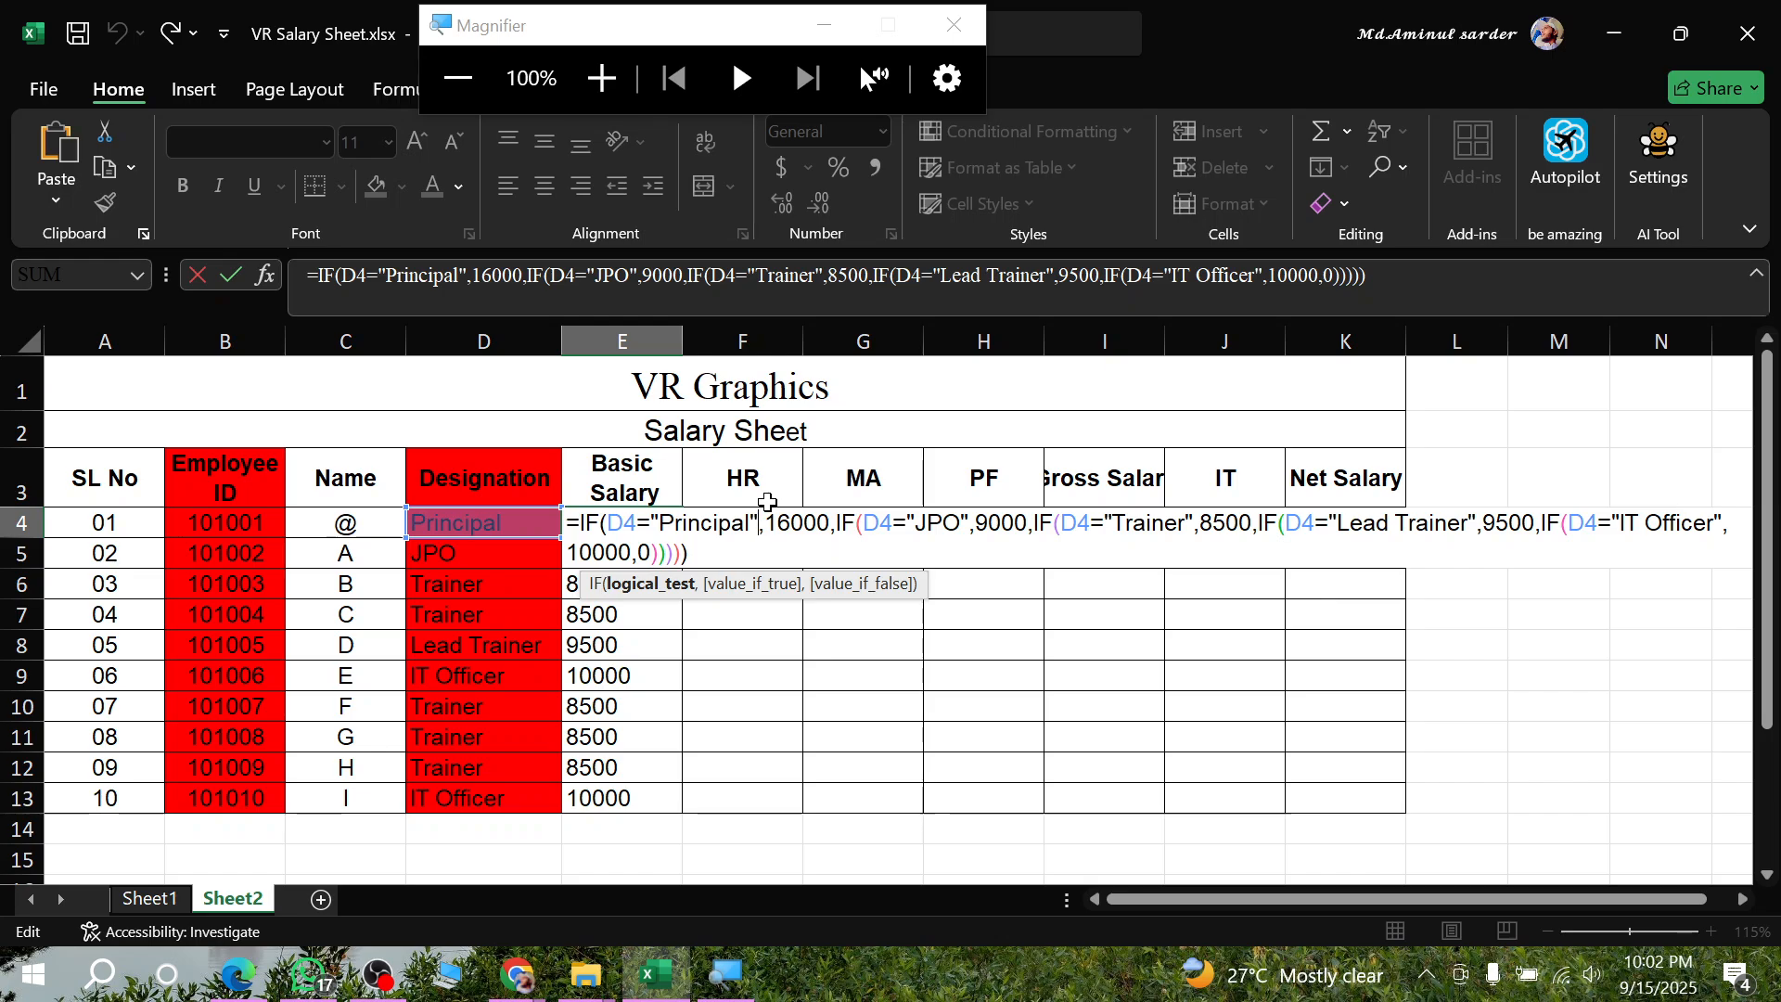
{"action": "left_click", "coordinate": [661, 525]}
{"action": "key", "text": "Return"}
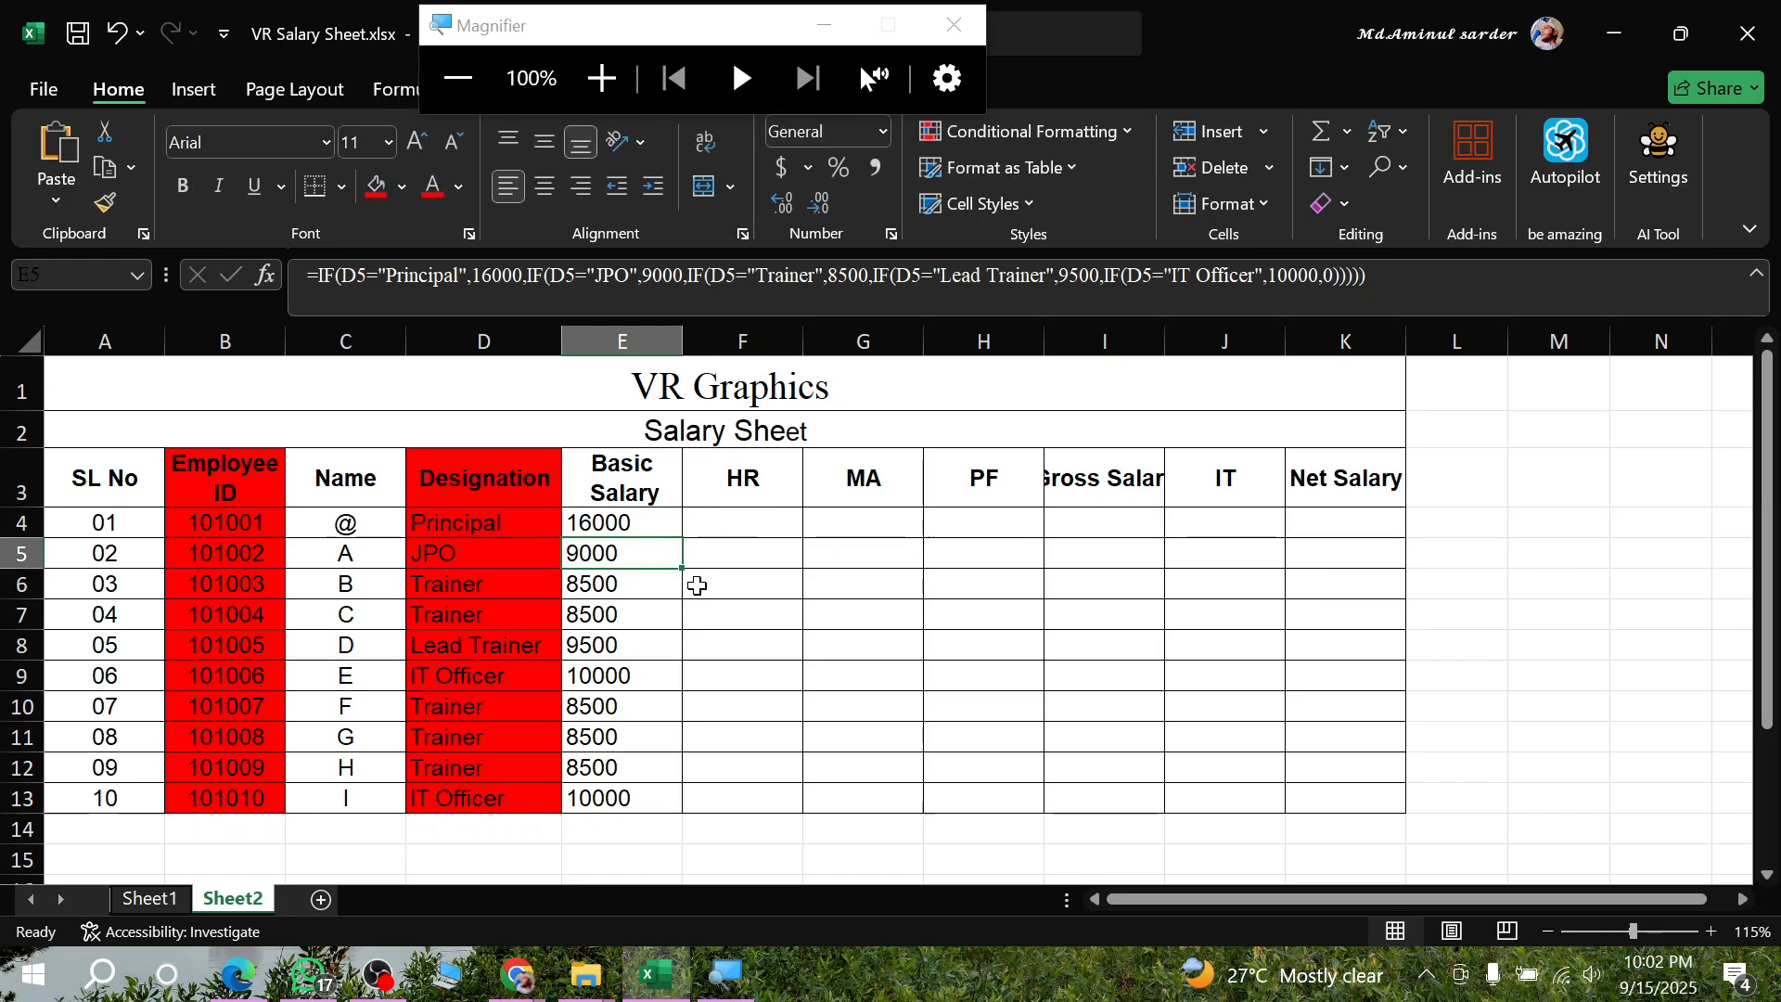
- Tick the House Rent (HR) heading and underline "60%" and "basic" in the PDF in Edge, and return to Excel
{"action": "left_click", "coordinate": [248, 991]}
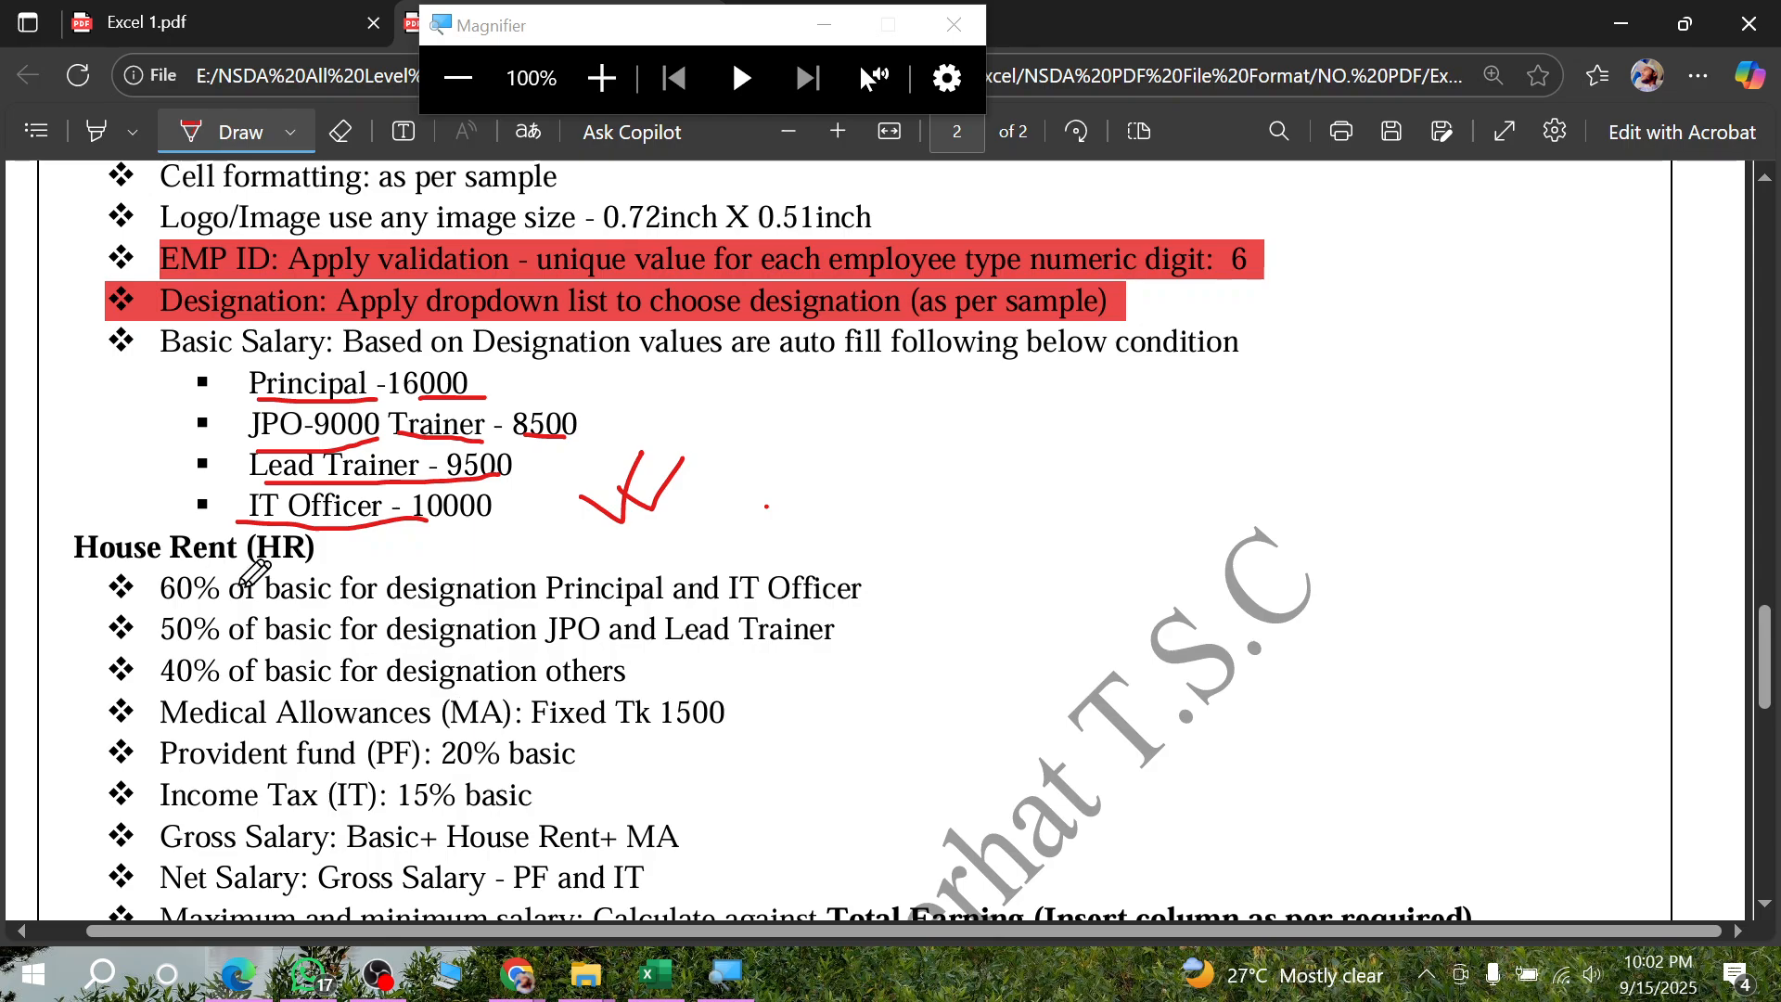
{"action": "mouse_move", "coordinate": [316, 546]}
{"action": "left_mouse_down"}
{"action": "mouse_move", "coordinate": [350, 556]}
{"action": "mouse_move", "coordinate": [380, 537]}
{"action": "left_mouse_up"}
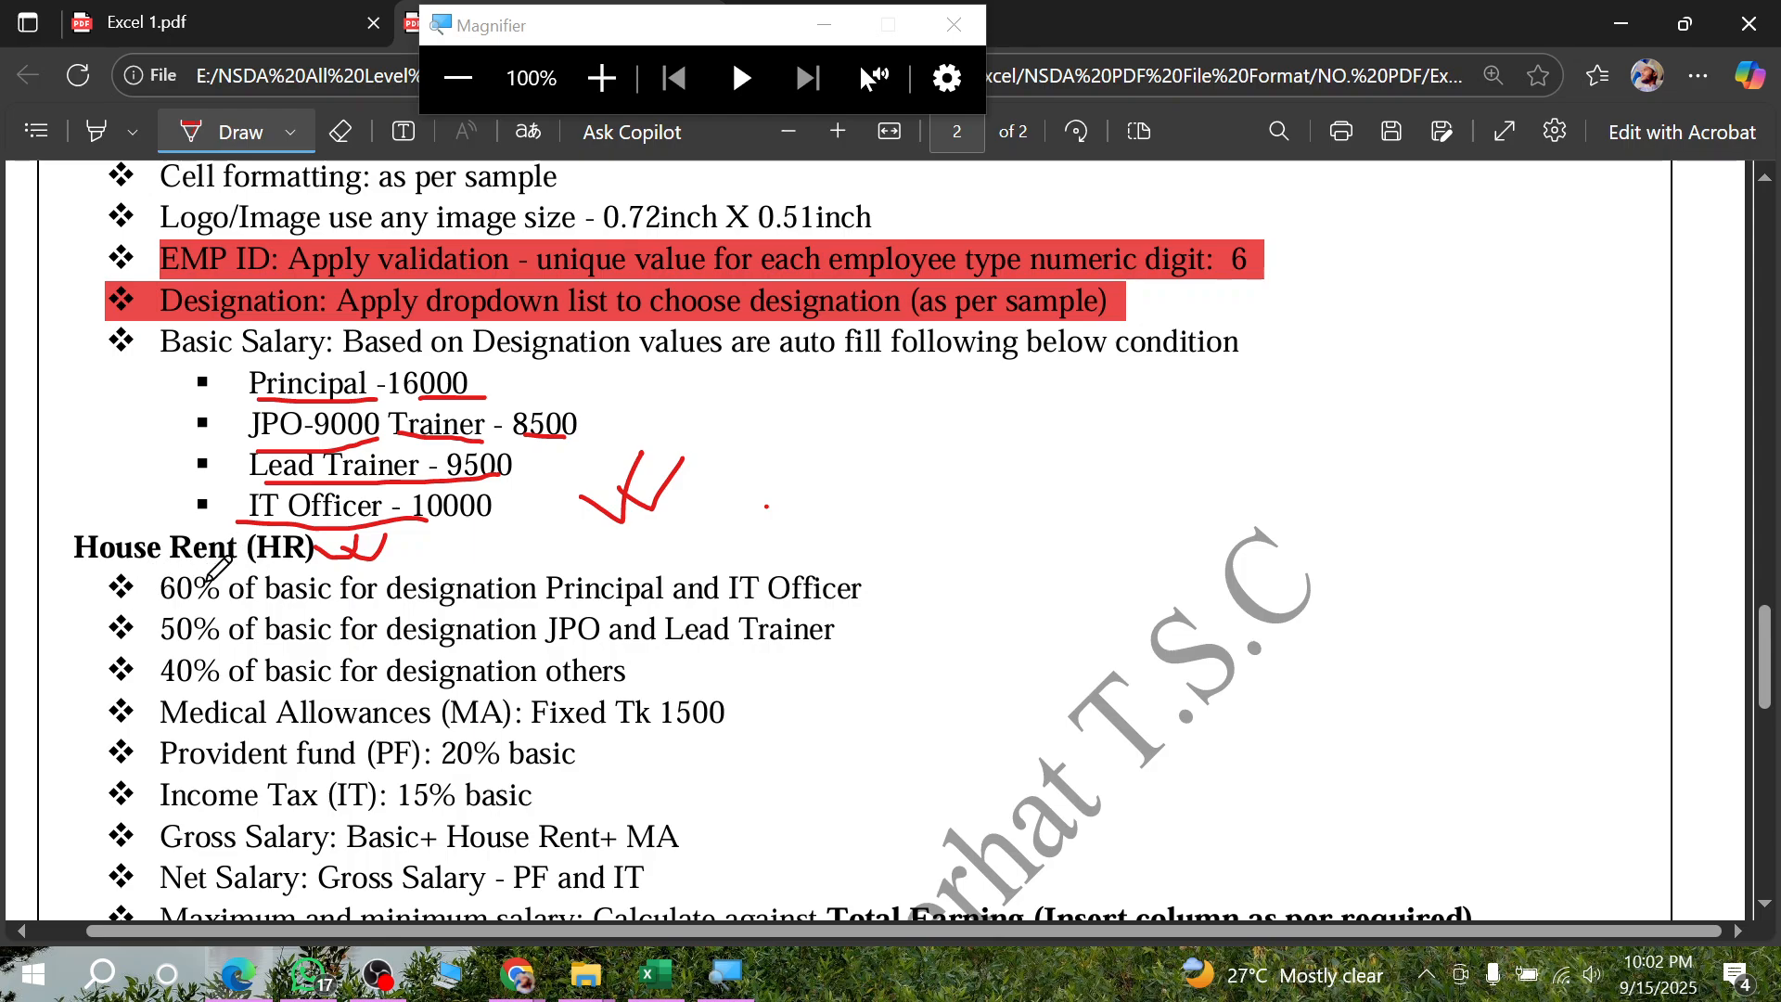
{"action": "left_click_drag", "start_coordinate": [158, 612], "coordinate": [306, 598]}
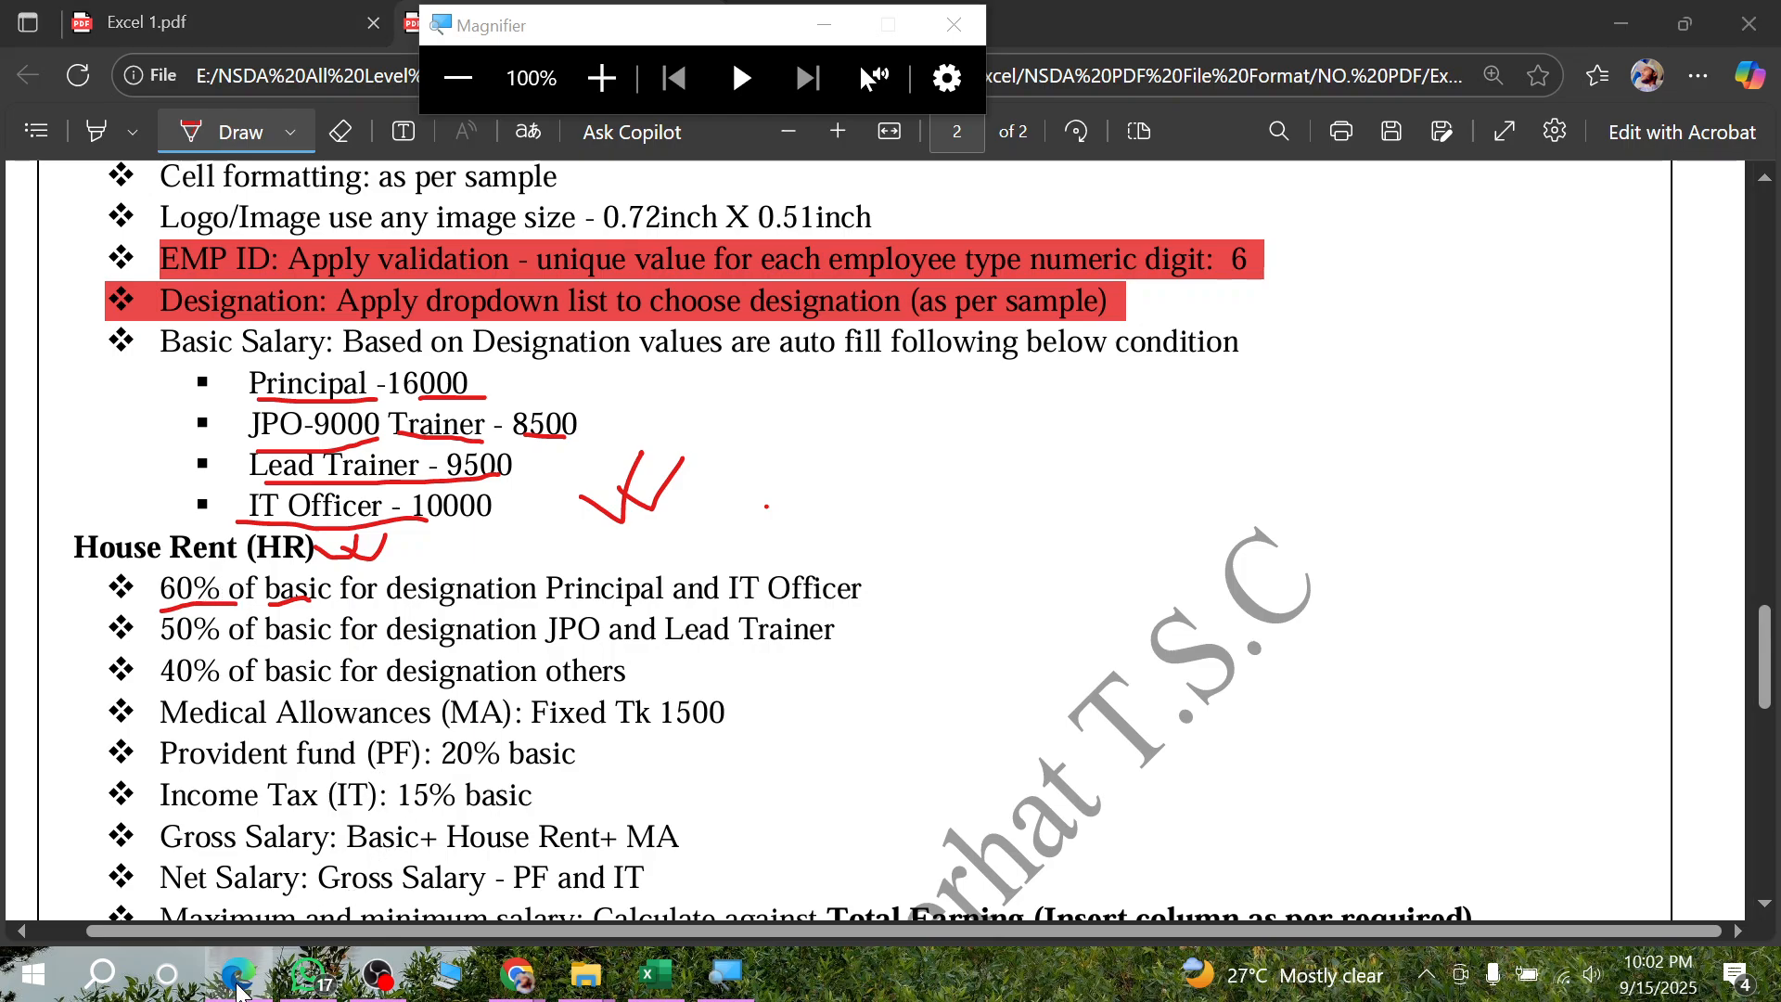
{"action": "left_click", "coordinate": [655, 974]}
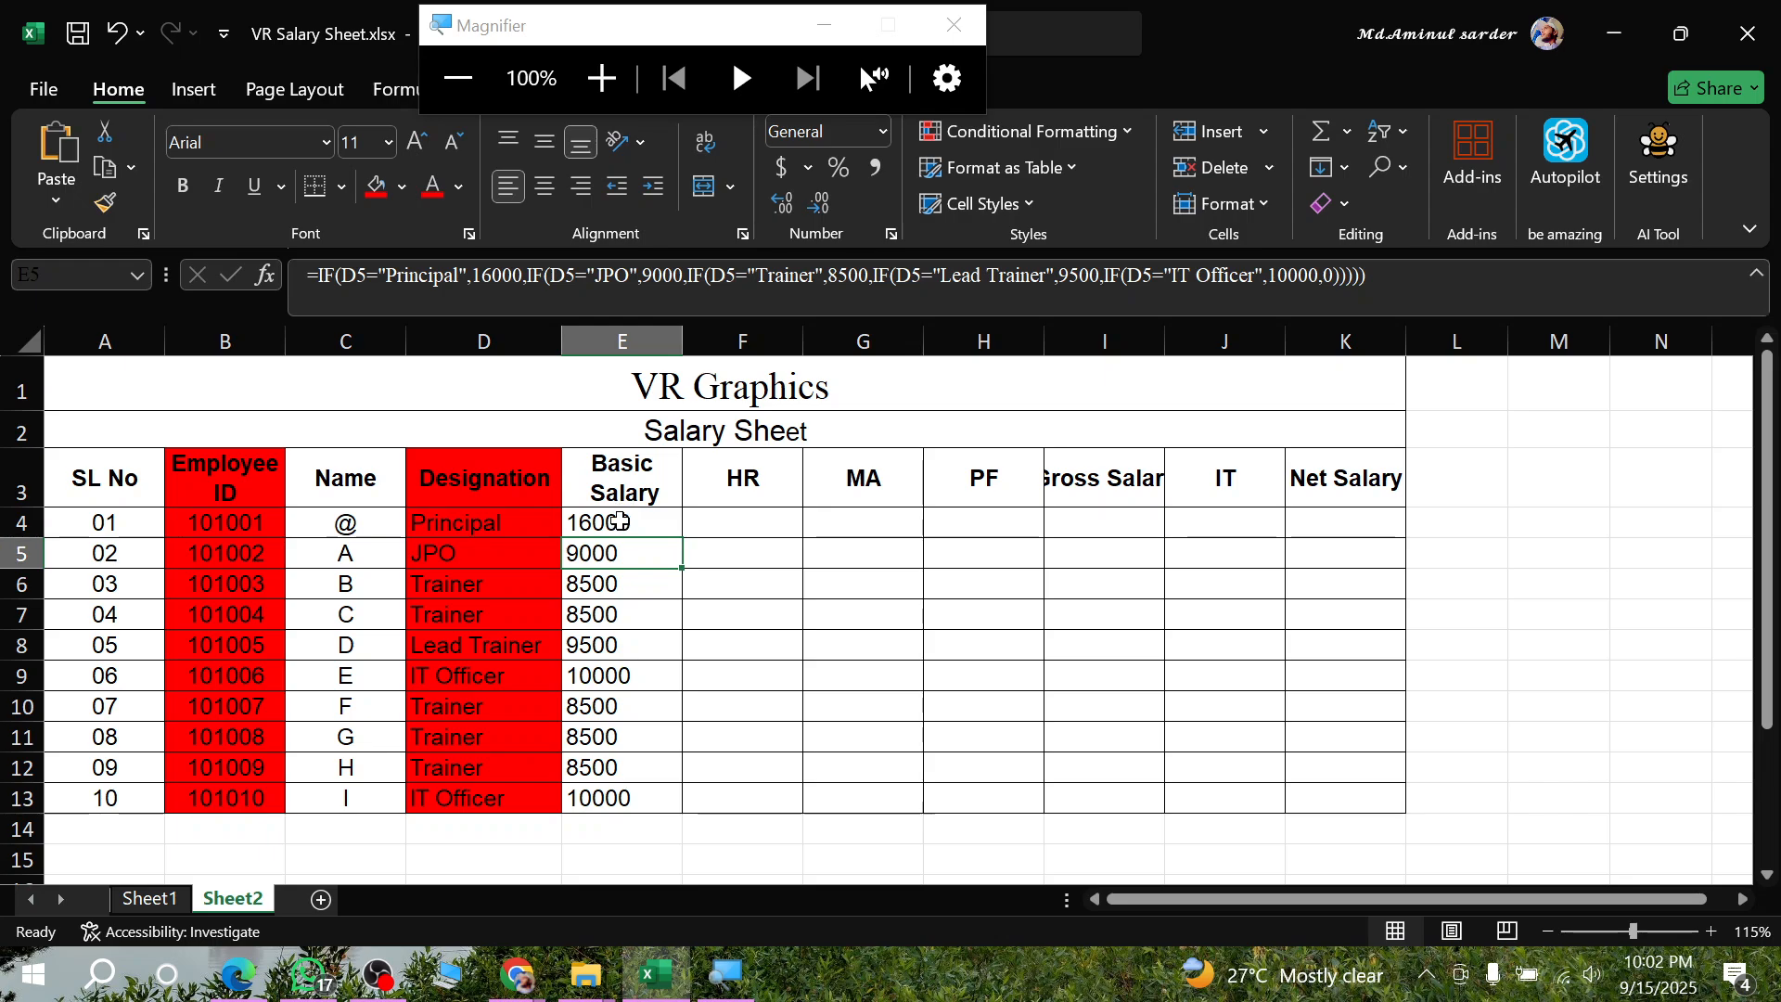
- Examine the Basic Salary values in E4:E13 as the basis for the HR column
{"action": "left_click_drag", "start_coordinate": [616, 522], "coordinate": [634, 797]}
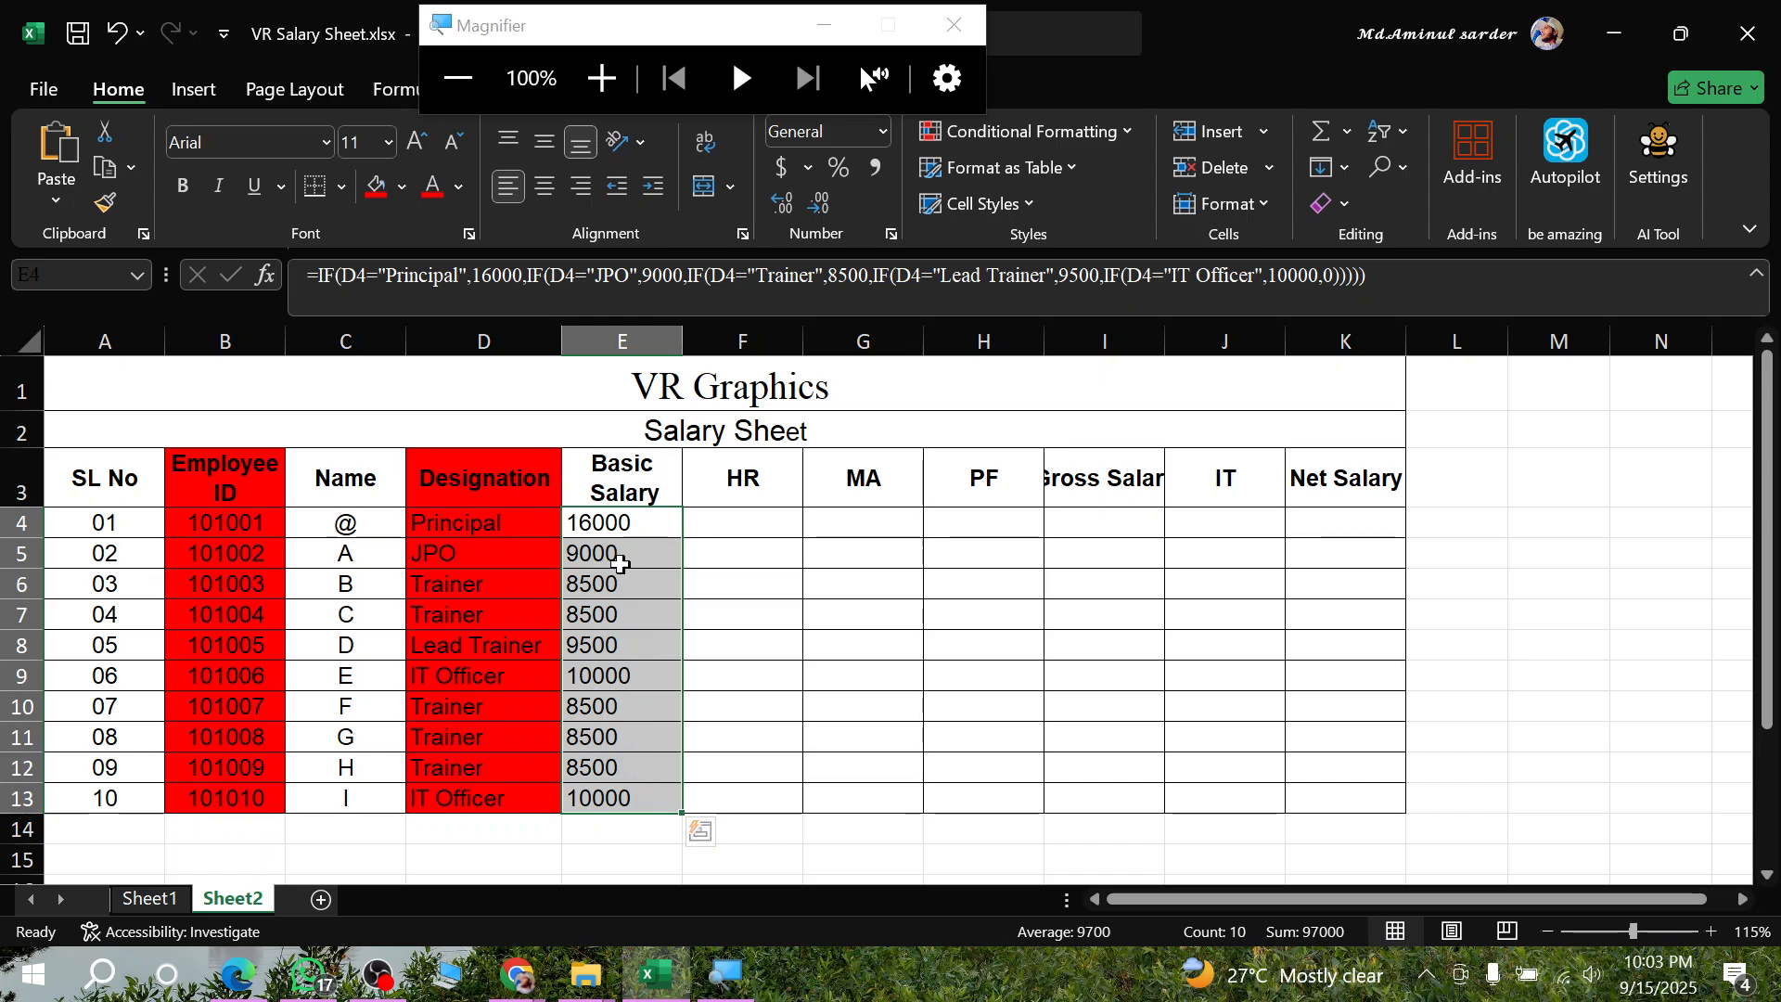
{"action": "left_click_drag", "start_coordinate": [729, 551], "coordinate": [733, 581]}
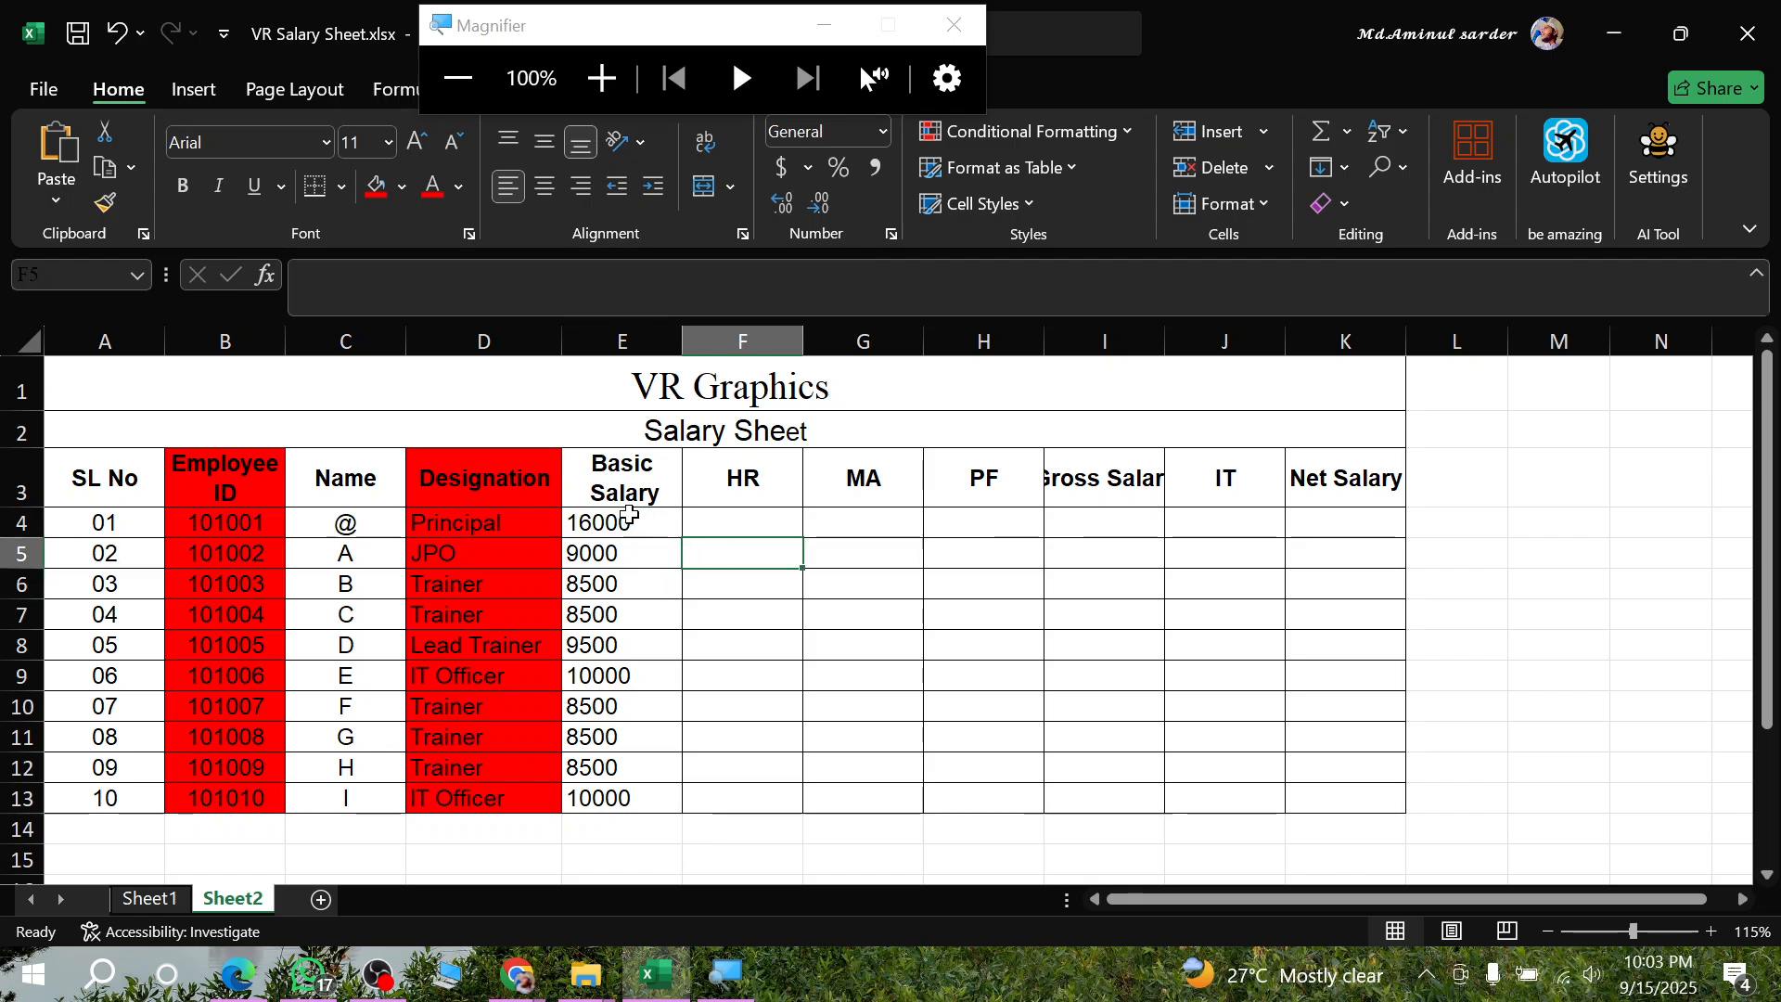
{"action": "left_click_drag", "start_coordinate": [636, 512], "coordinate": [621, 797]}
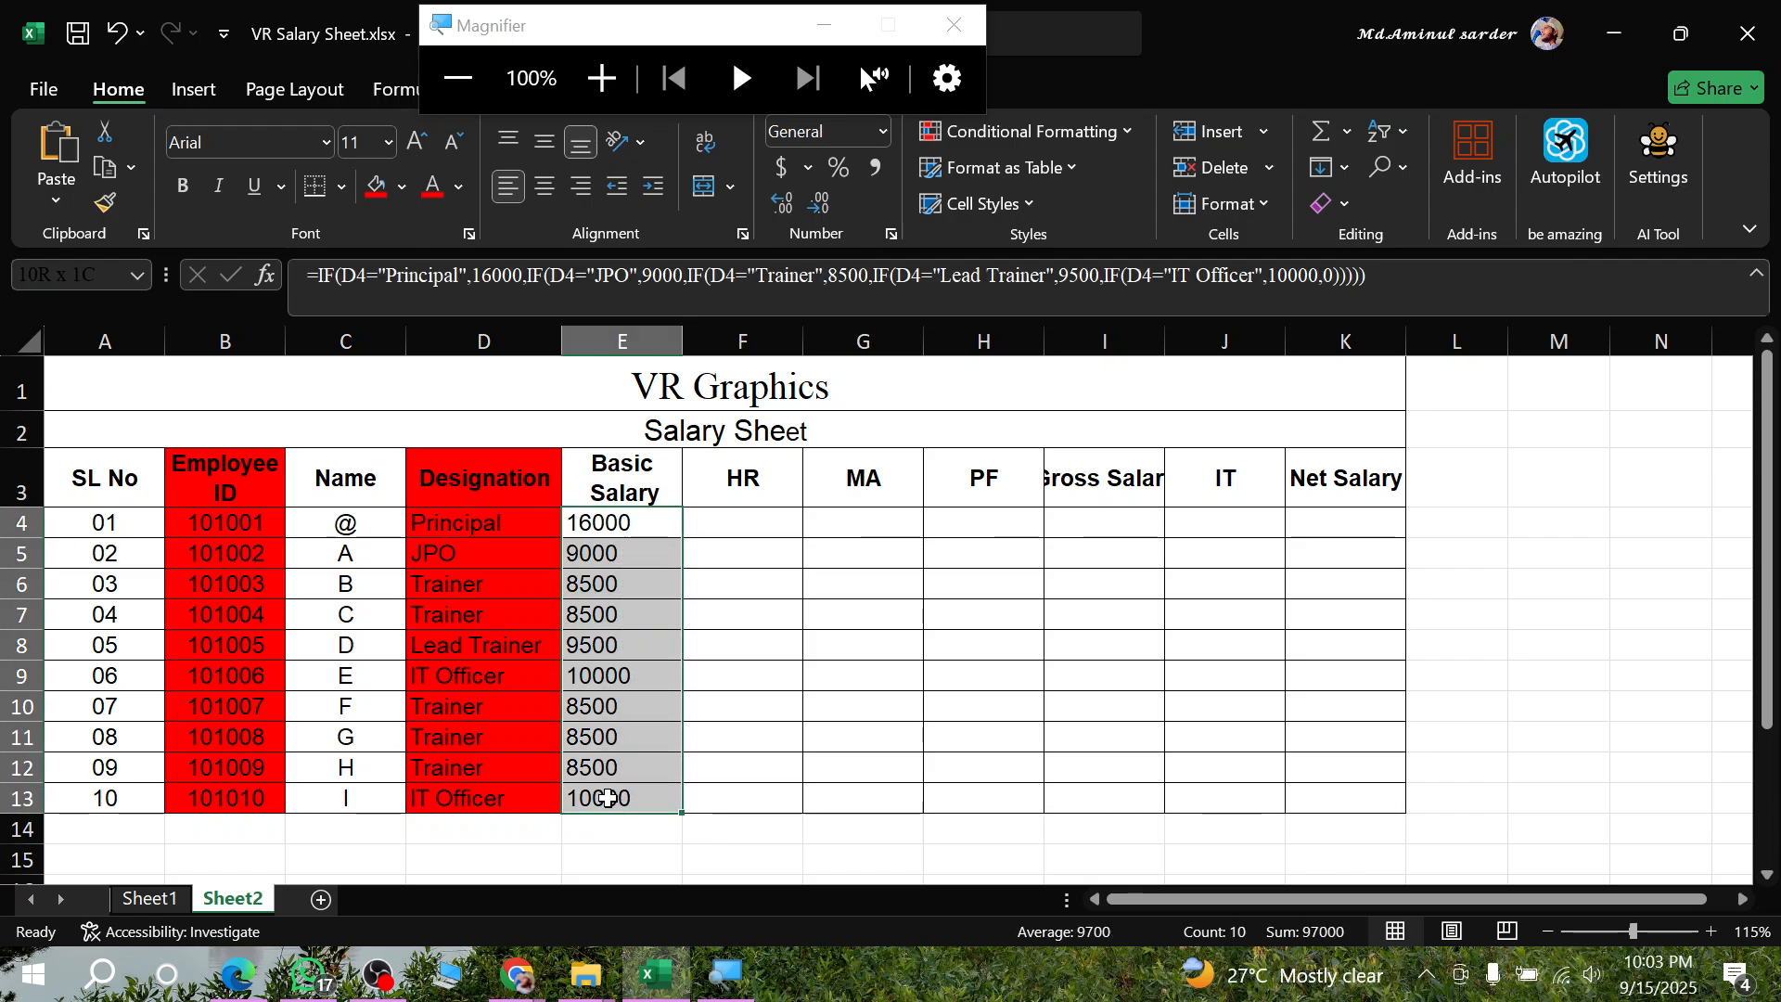
{"action": "left_click", "coordinate": [751, 528]}
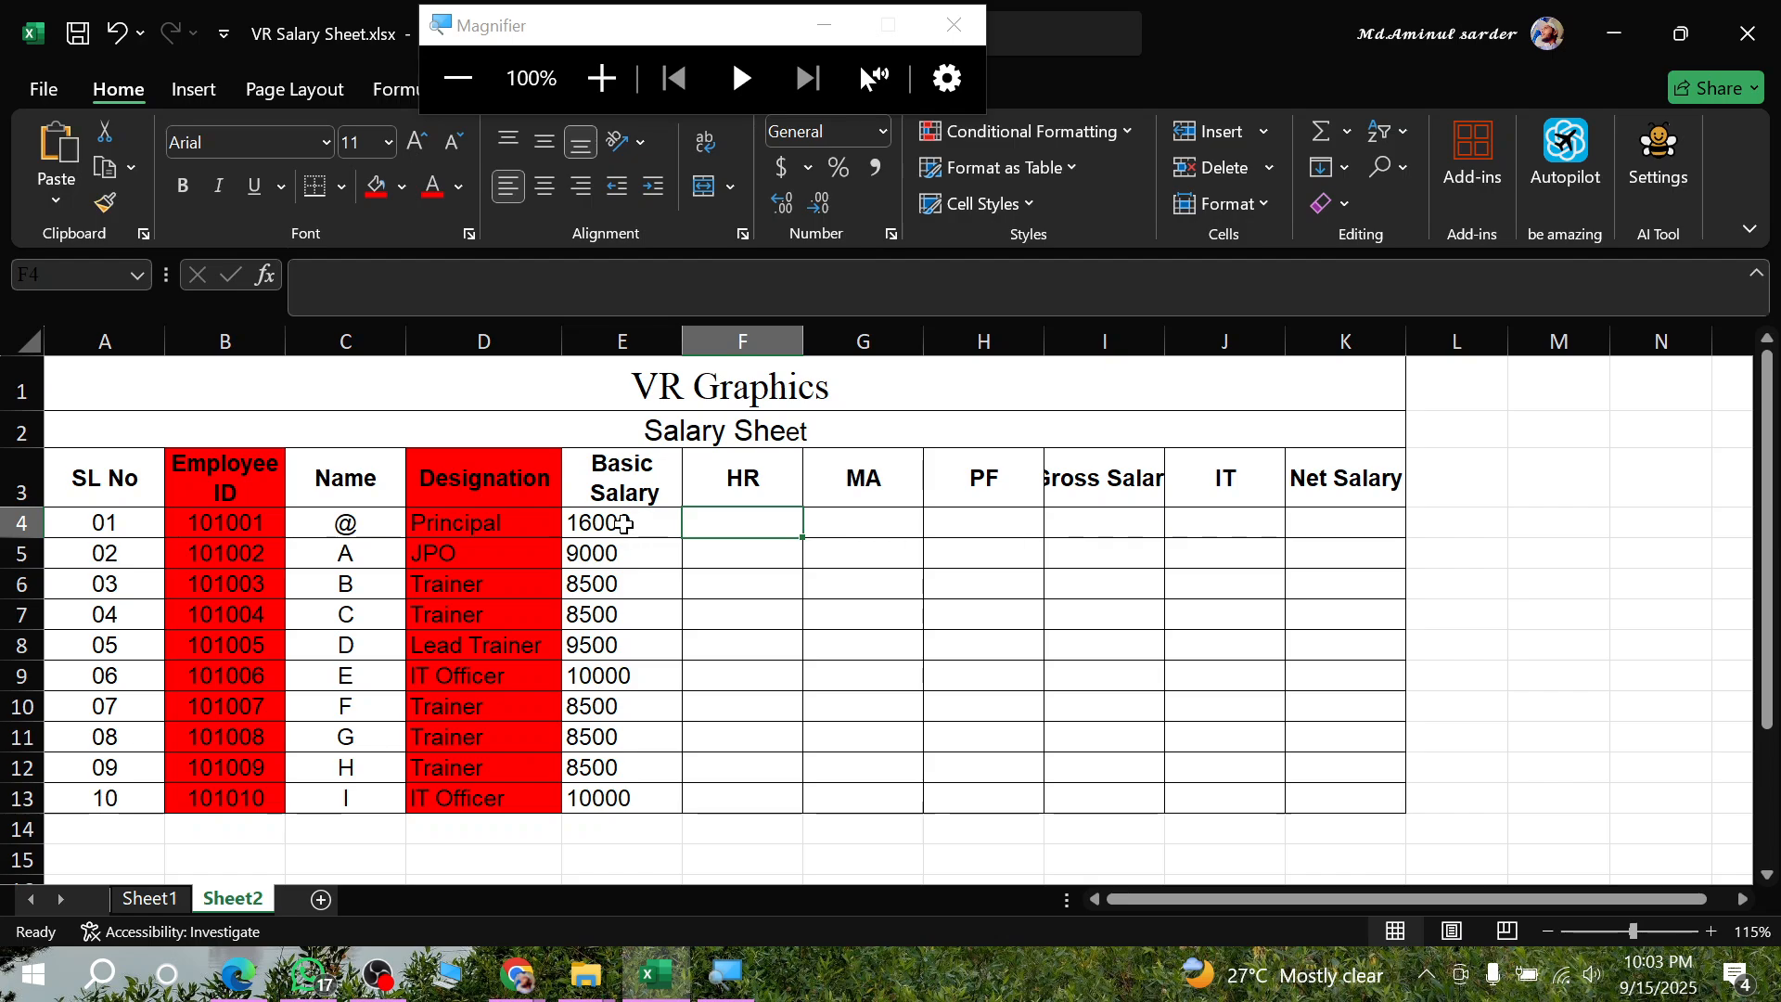
{"action": "left_click_drag", "start_coordinate": [624, 520], "coordinate": [634, 798]}
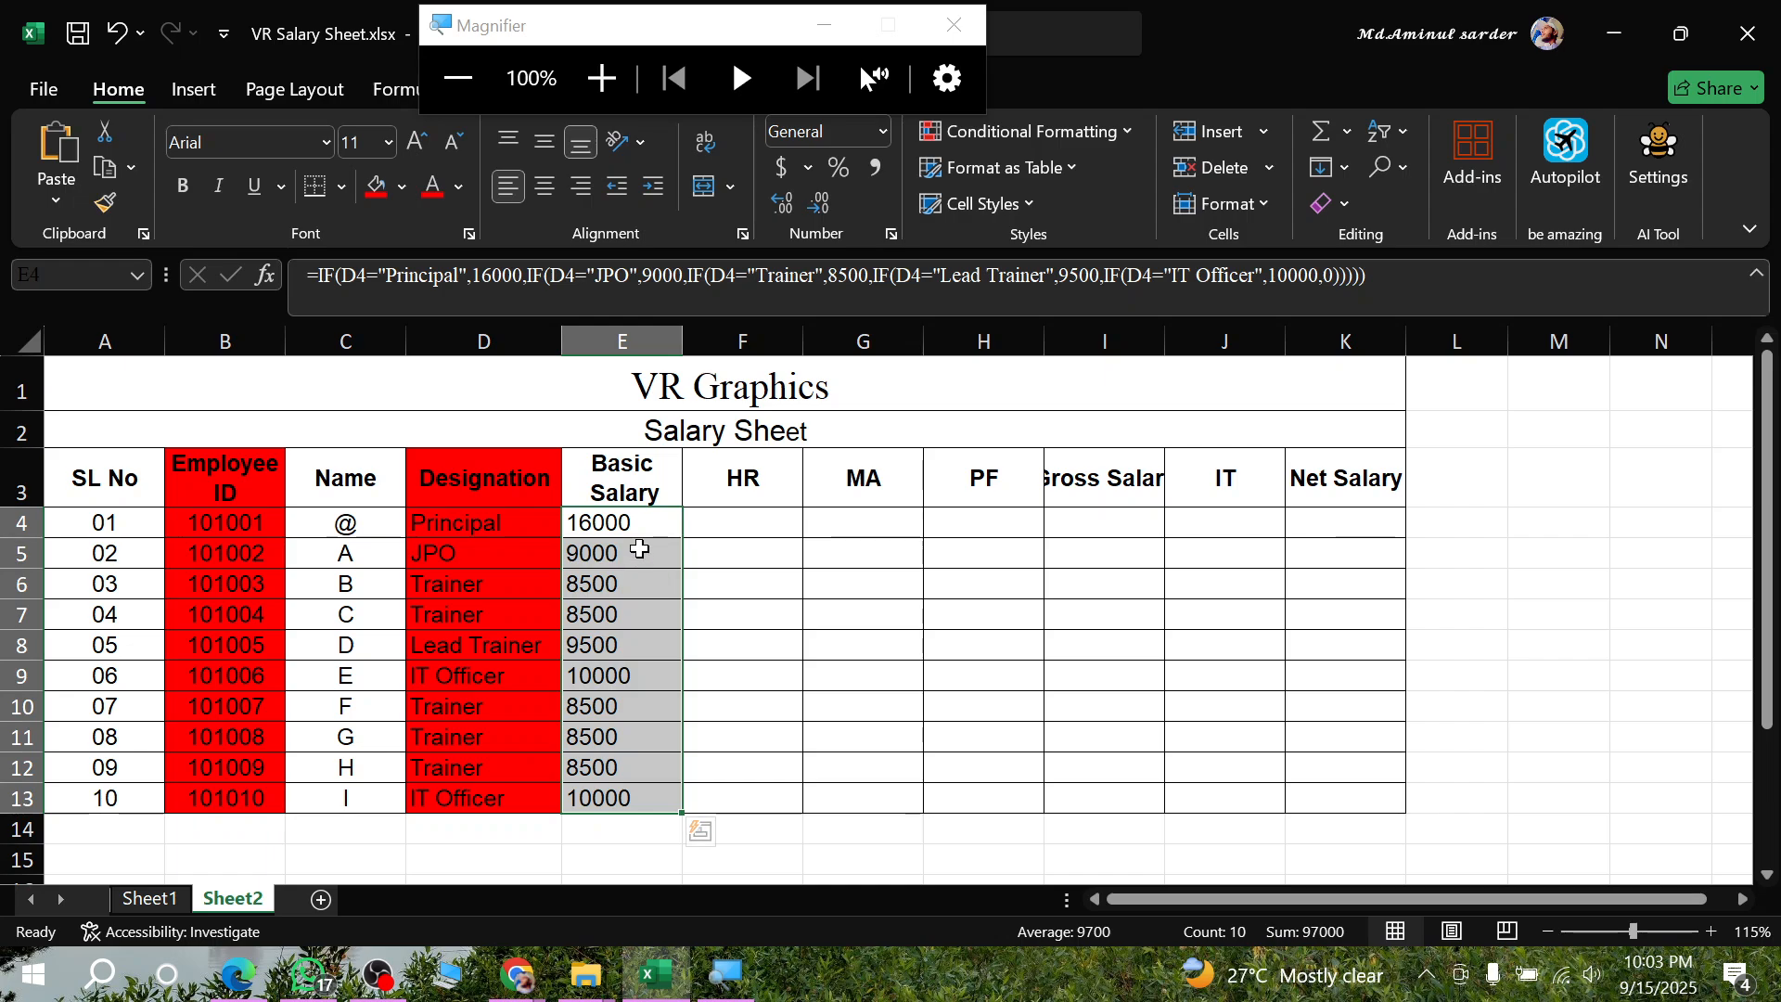
{"action": "left_click", "coordinate": [634, 525]}
{"action": "left_click_drag", "start_coordinate": [656, 525], "coordinate": [674, 806]}
{"action": "left_click", "coordinate": [735, 667]}
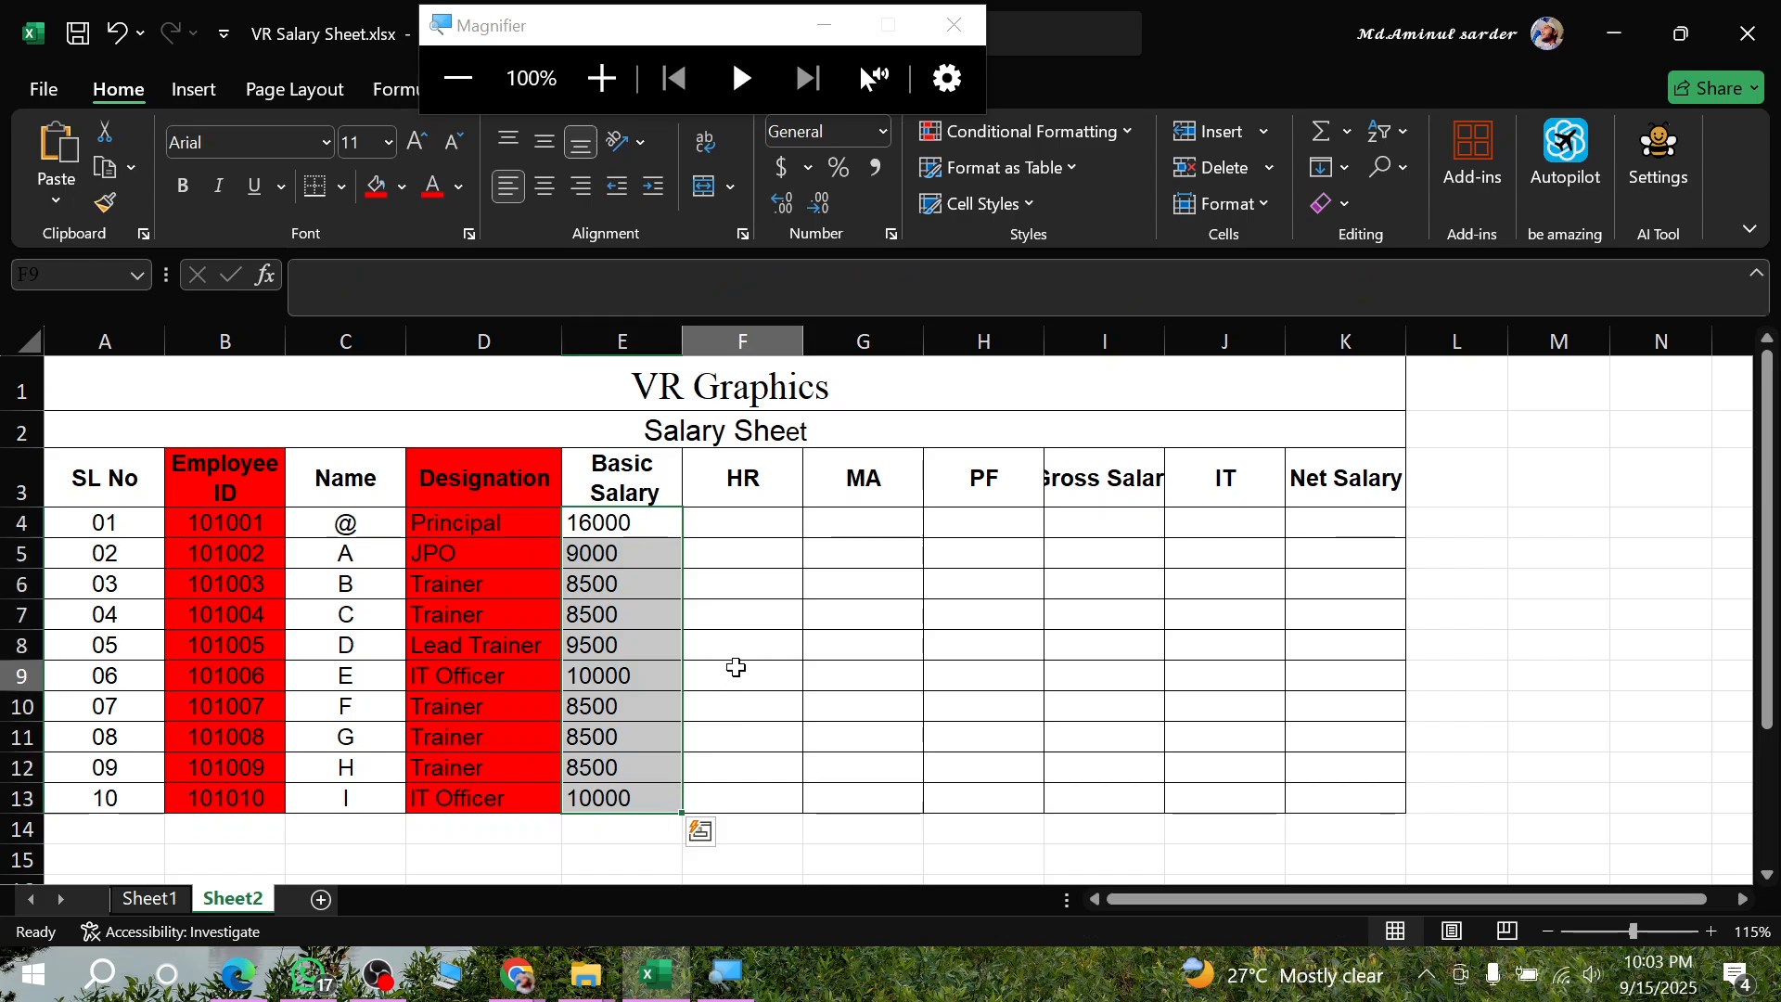
{"action": "left_click_drag", "start_coordinate": [618, 517], "coordinate": [659, 799]}
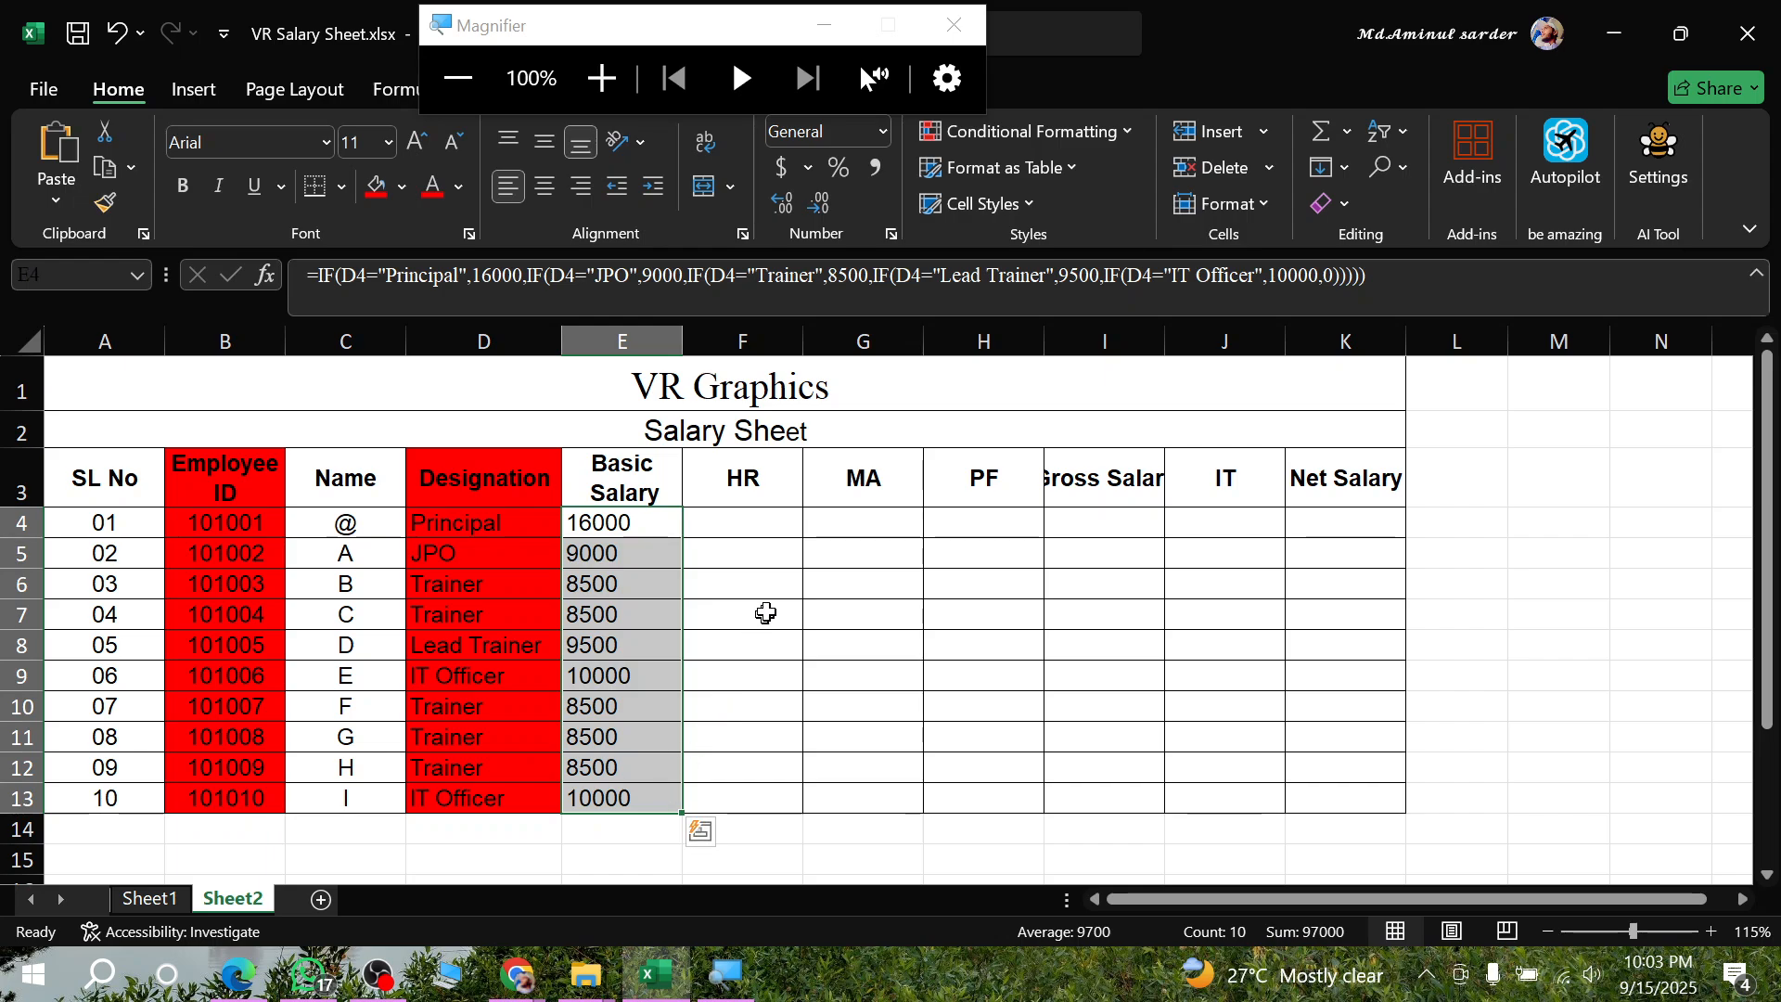
{"action": "left_click_drag", "start_coordinate": [764, 612], "coordinate": [695, 576]}
{"action": "left_click_drag", "start_coordinate": [627, 515], "coordinate": [674, 793]}
- In the Edge PDF, underline and circle the designations Principal and IT Officer in the 60% House Rent rule
{"action": "left_click", "coordinate": [237, 974]}
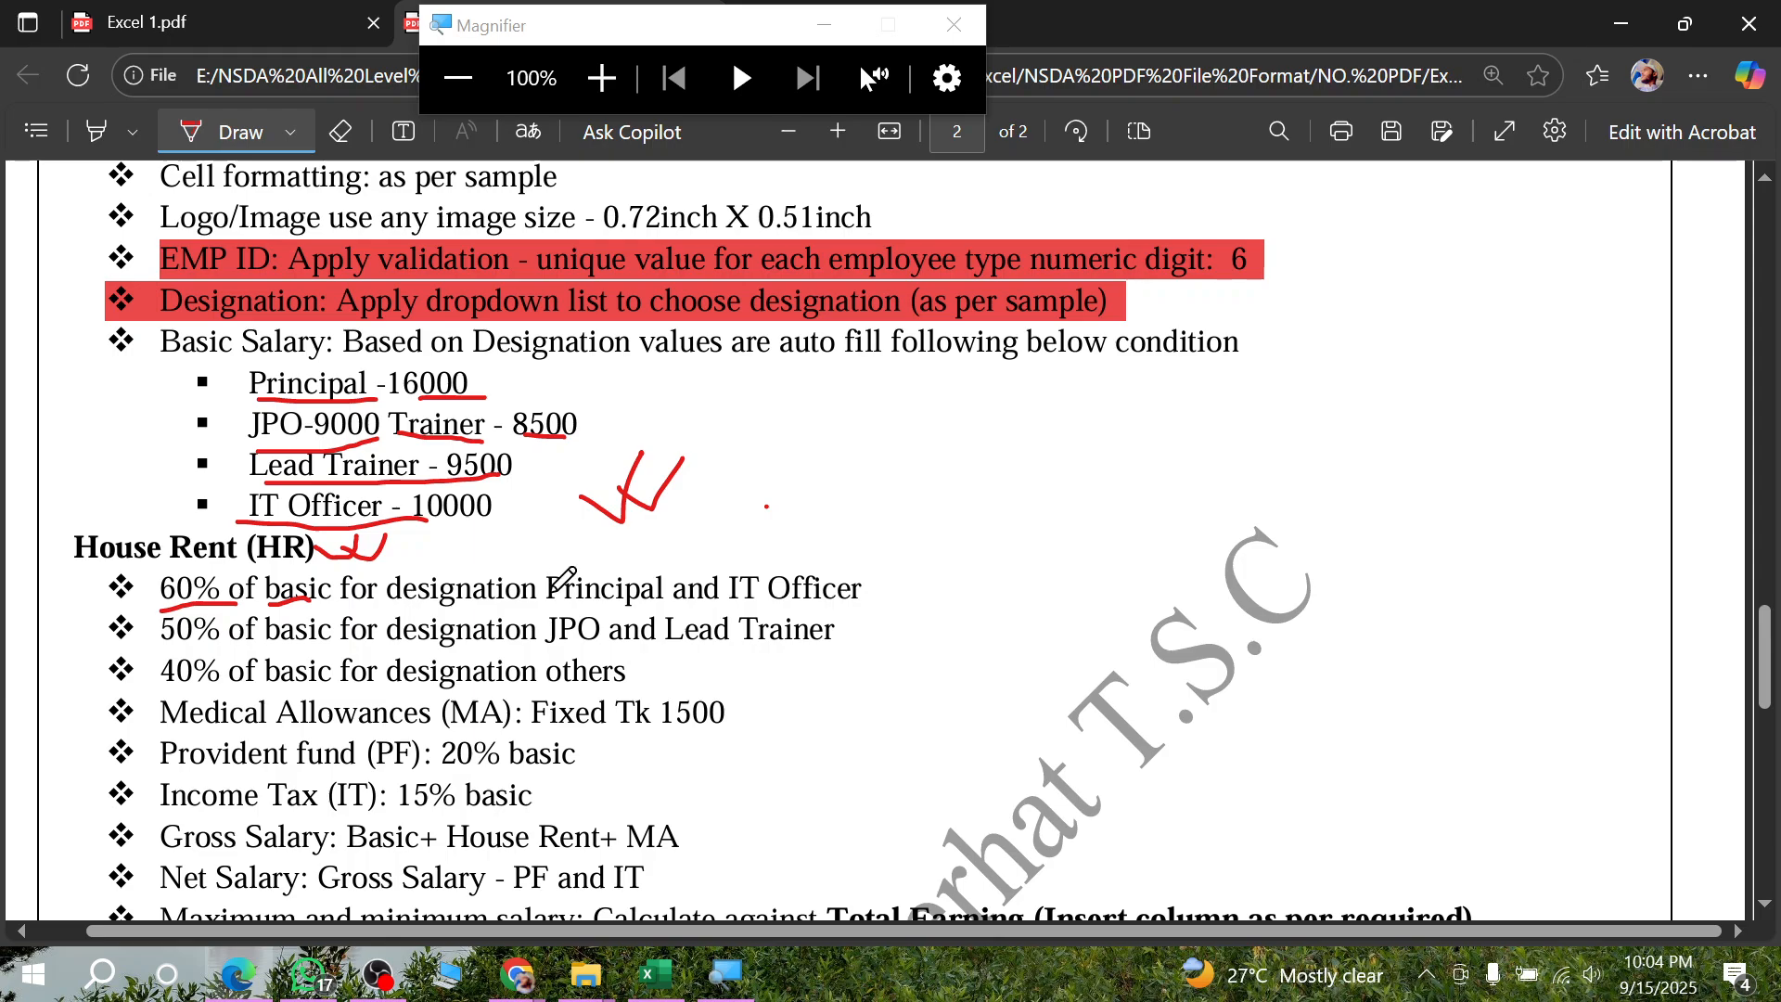
{"action": "left_click_drag", "start_coordinate": [546, 605], "coordinate": [621, 603]}
{"action": "mouse_move", "coordinate": [736, 612]}
{"action": "left_mouse_down"}
{"action": "mouse_move", "coordinate": [872, 586]}
{"action": "mouse_move", "coordinate": [858, 552]}
{"action": "mouse_move", "coordinate": [765, 545]}
{"action": "mouse_move", "coordinate": [729, 603]}
{"action": "mouse_move", "coordinate": [749, 631]}
{"action": "left_mouse_up"}
{"action": "mouse_move", "coordinate": [634, 561]}
{"action": "left_mouse_down"}
{"action": "mouse_move", "coordinate": [536, 562]}
{"action": "mouse_move", "coordinate": [700, 579]}
{"action": "mouse_move", "coordinate": [601, 552]}
{"action": "mouse_move", "coordinate": [536, 580]}
{"action": "left_mouse_up"}
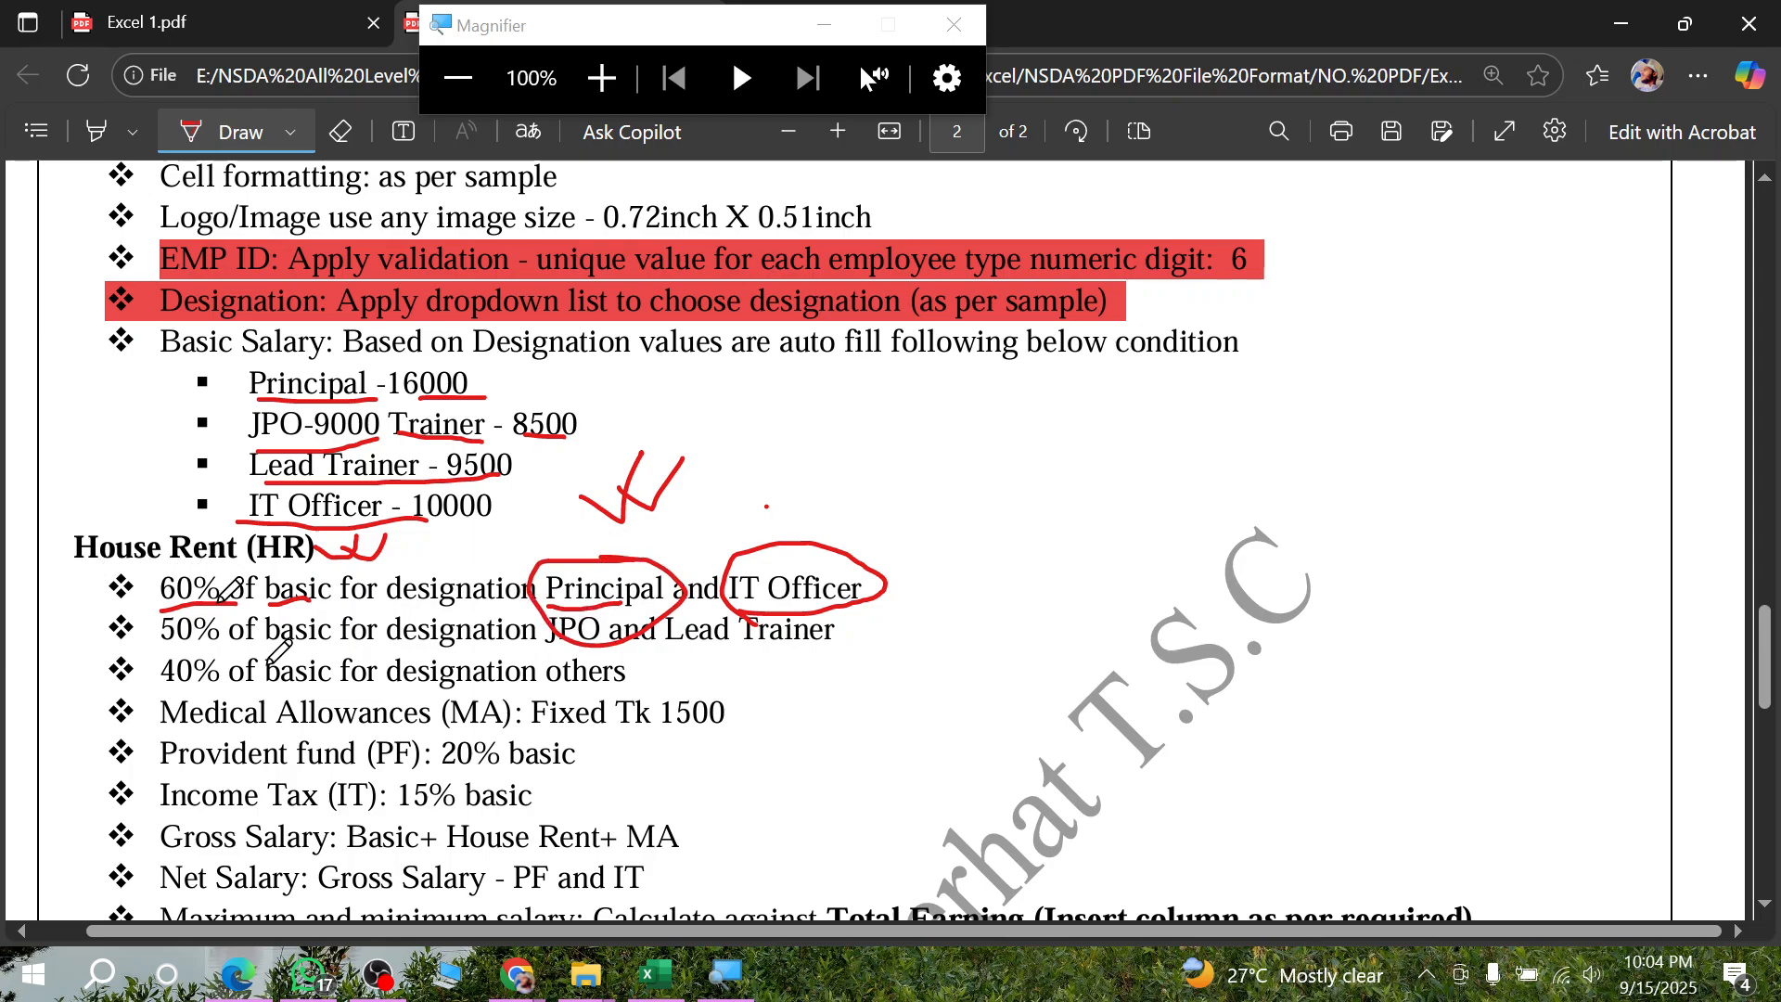
- Return to Excel and examine the designation in D4 and the empty HR cells below the heading
{"action": "left_click", "coordinate": [245, 976]}
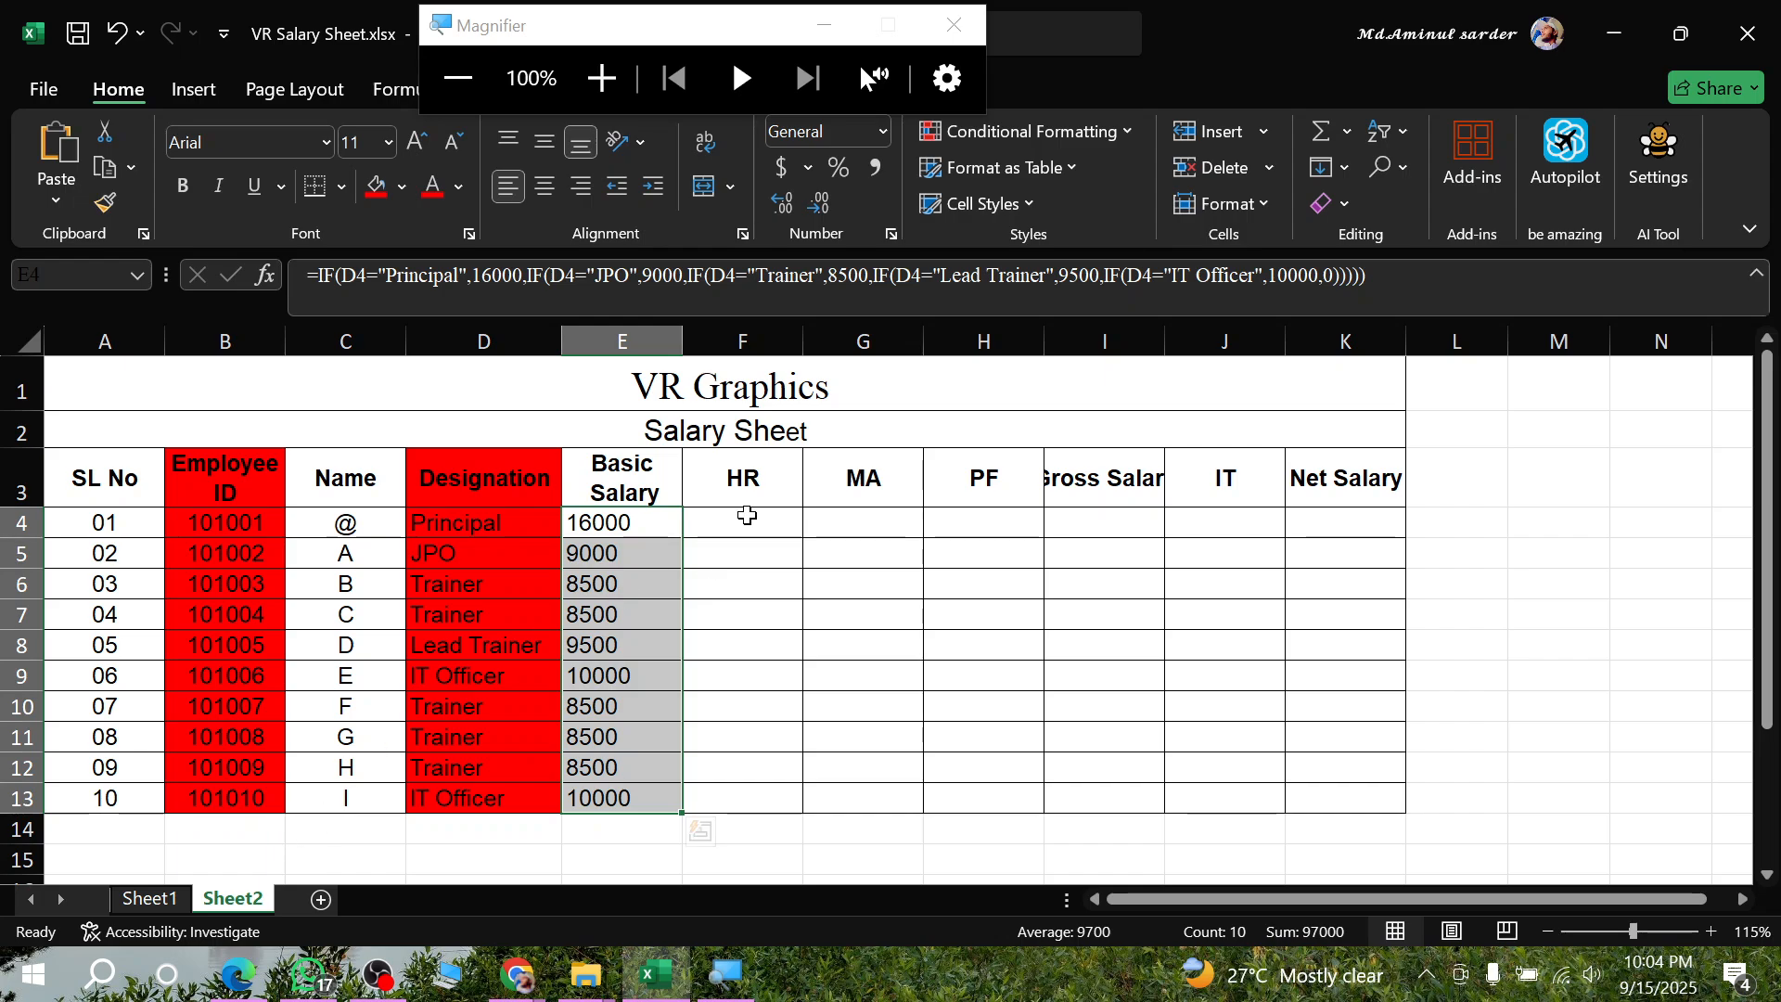
{"action": "left_click", "coordinate": [739, 517]}
{"action": "left_click", "coordinate": [453, 523]}
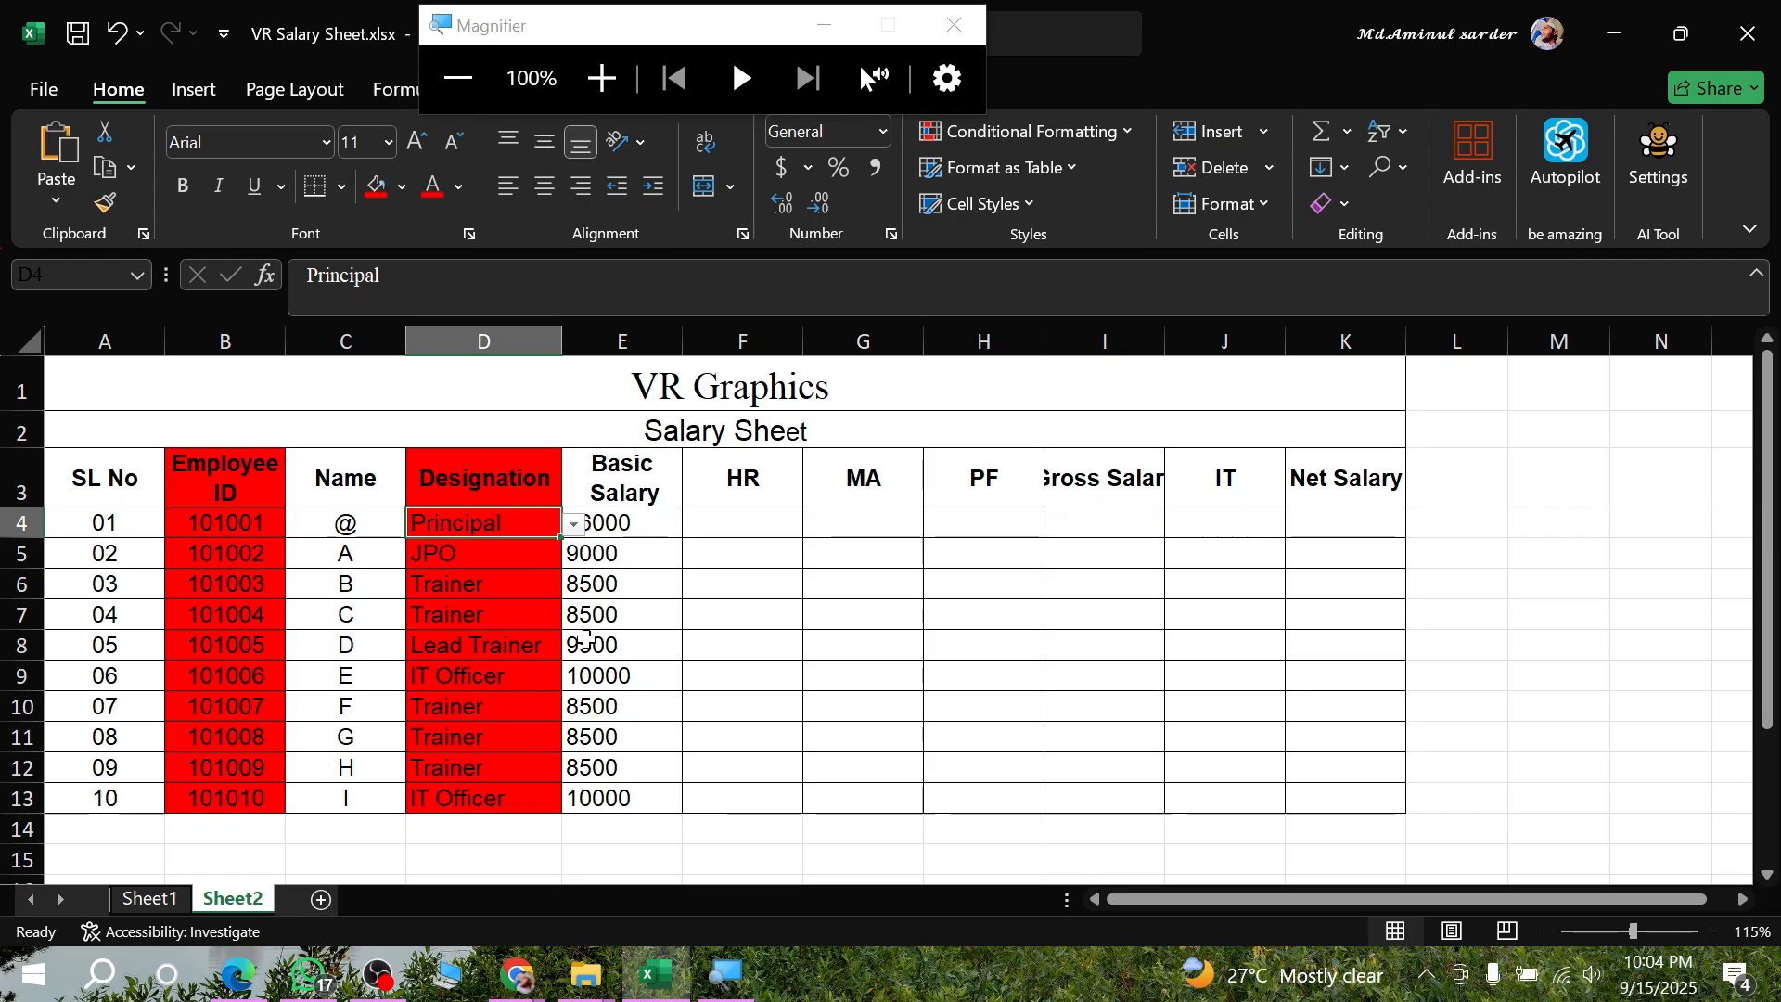
{"action": "left_click", "coordinate": [731, 525]}
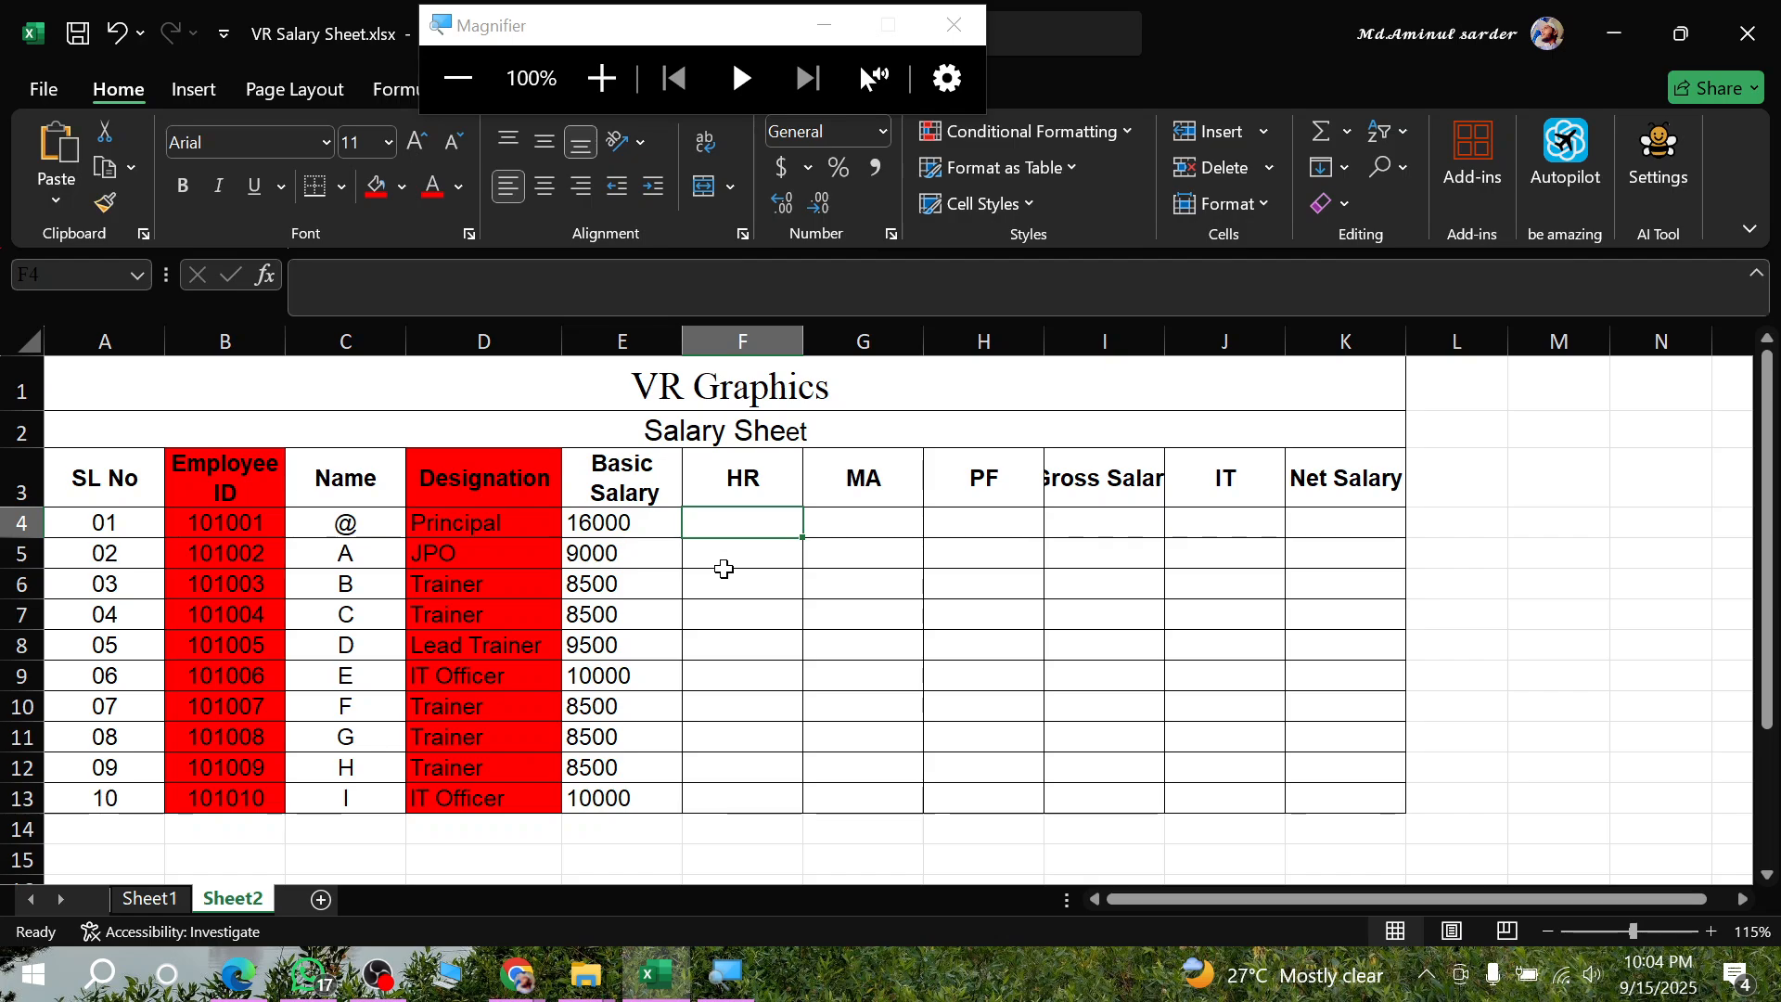
{"action": "left_click", "coordinate": [745, 561]}
{"action": "left_click", "coordinate": [724, 523]}
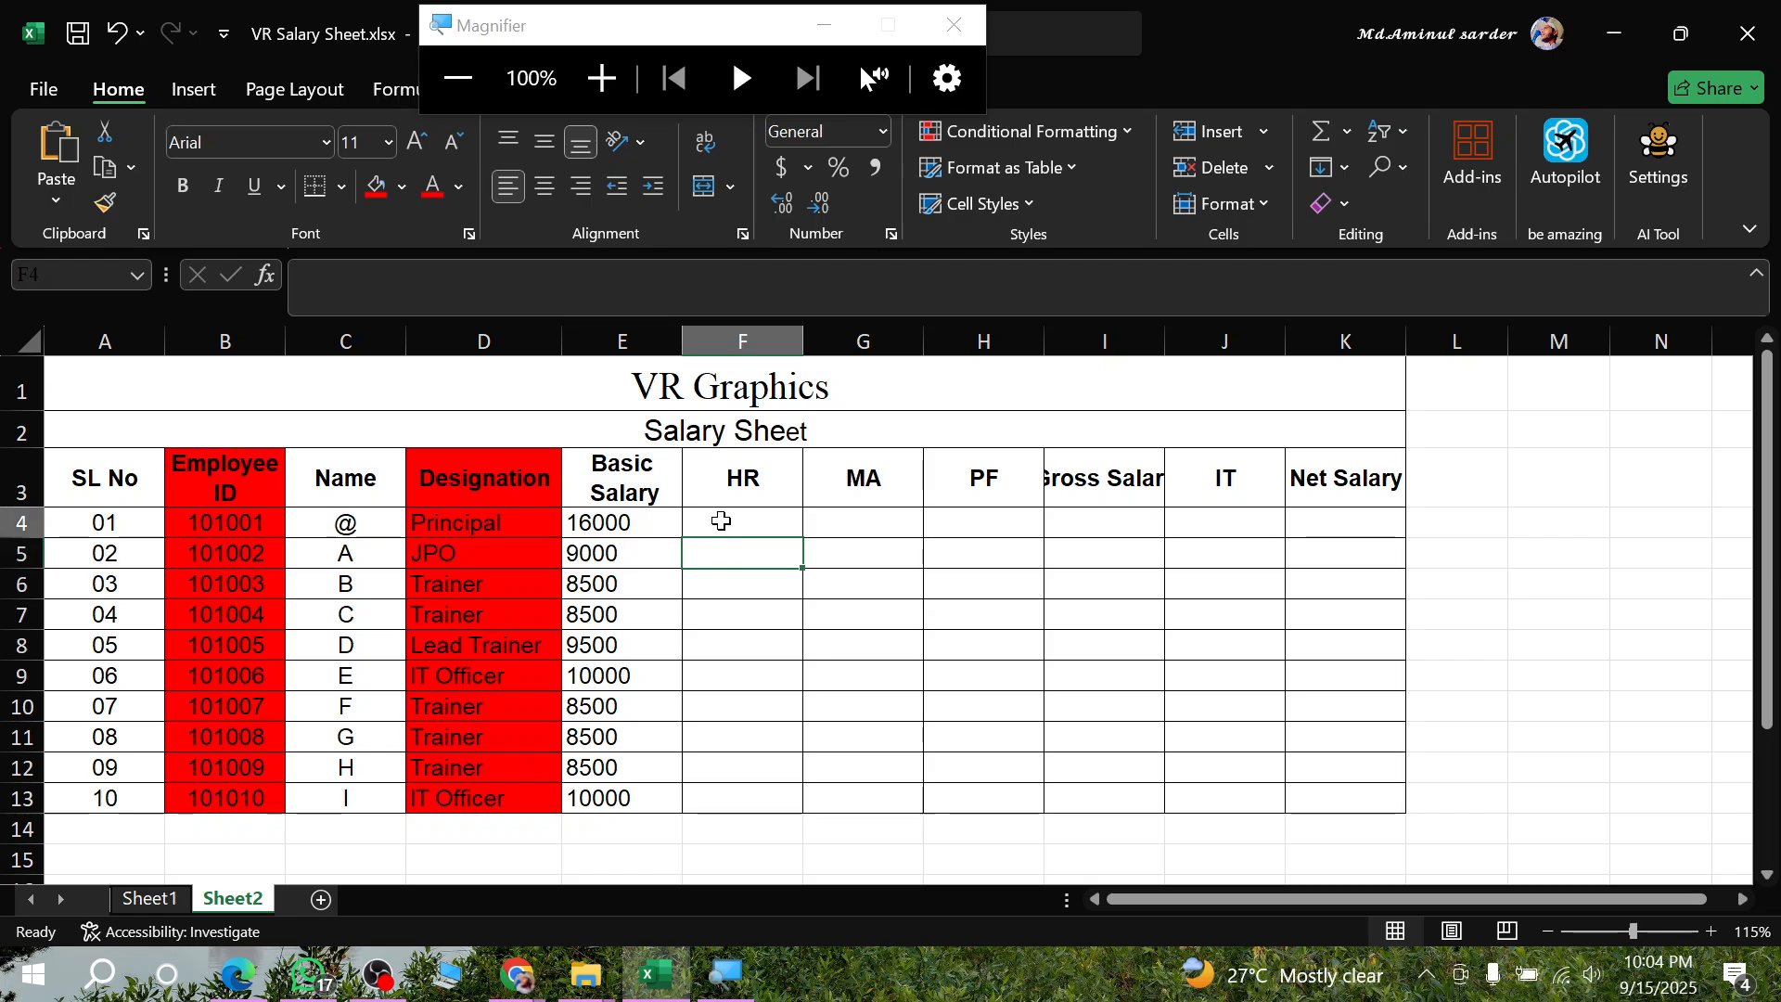
{"action": "left_click", "coordinate": [758, 614]}
{"action": "left_click", "coordinate": [737, 555]}
{"action": "left_click", "coordinate": [726, 521]}
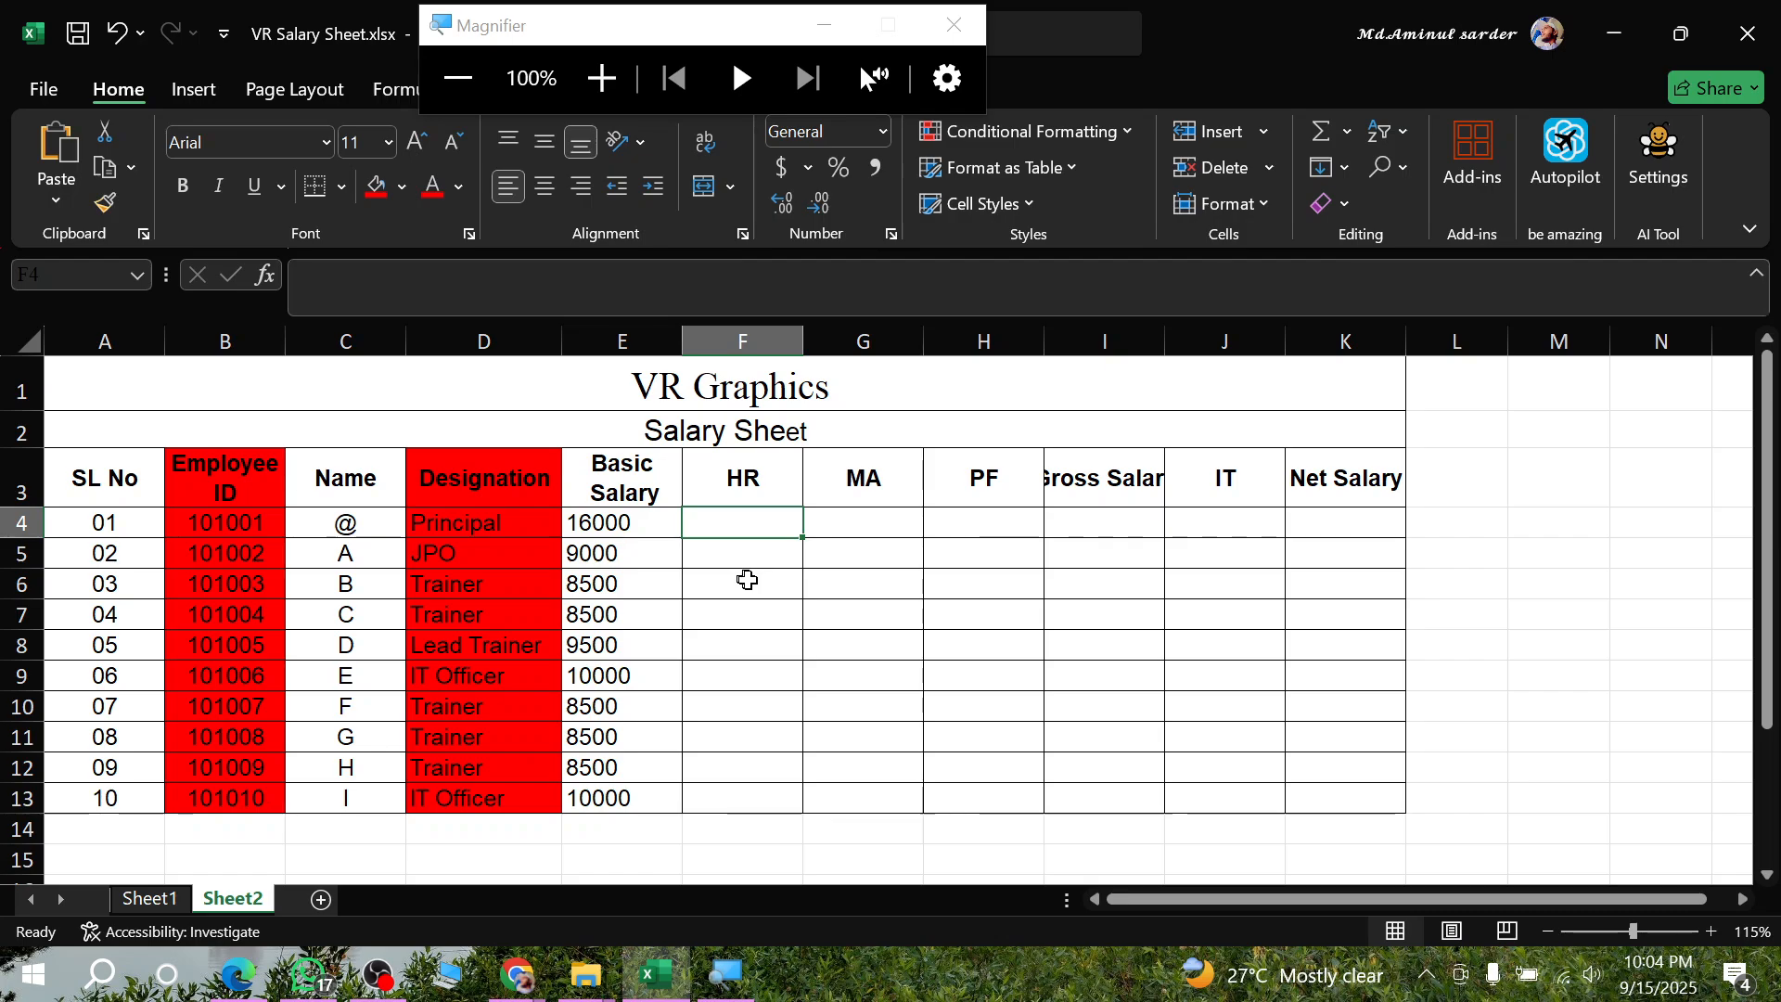
{"action": "left_click", "coordinate": [745, 565]}
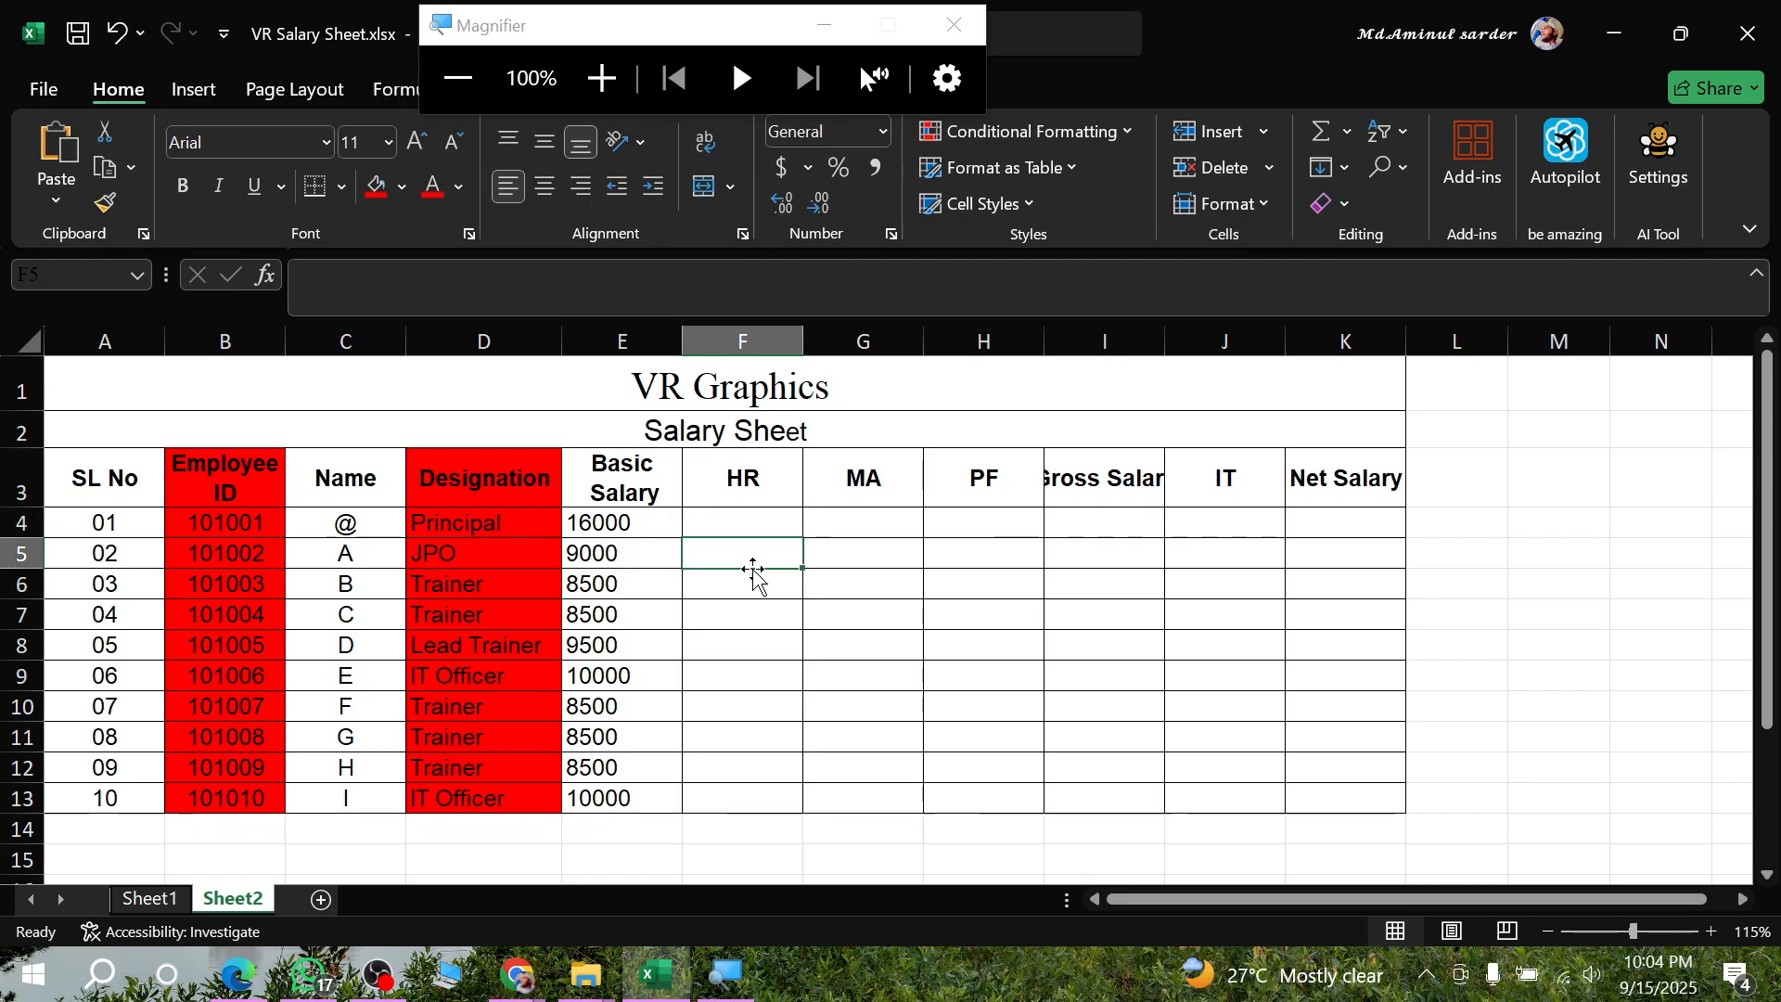
{"action": "left_click", "coordinate": [736, 592]}
- Begin an IF formula in HR cell F4 with the designation cell D4 as the start of its logical test
{"action": "left_click", "coordinate": [739, 531]}
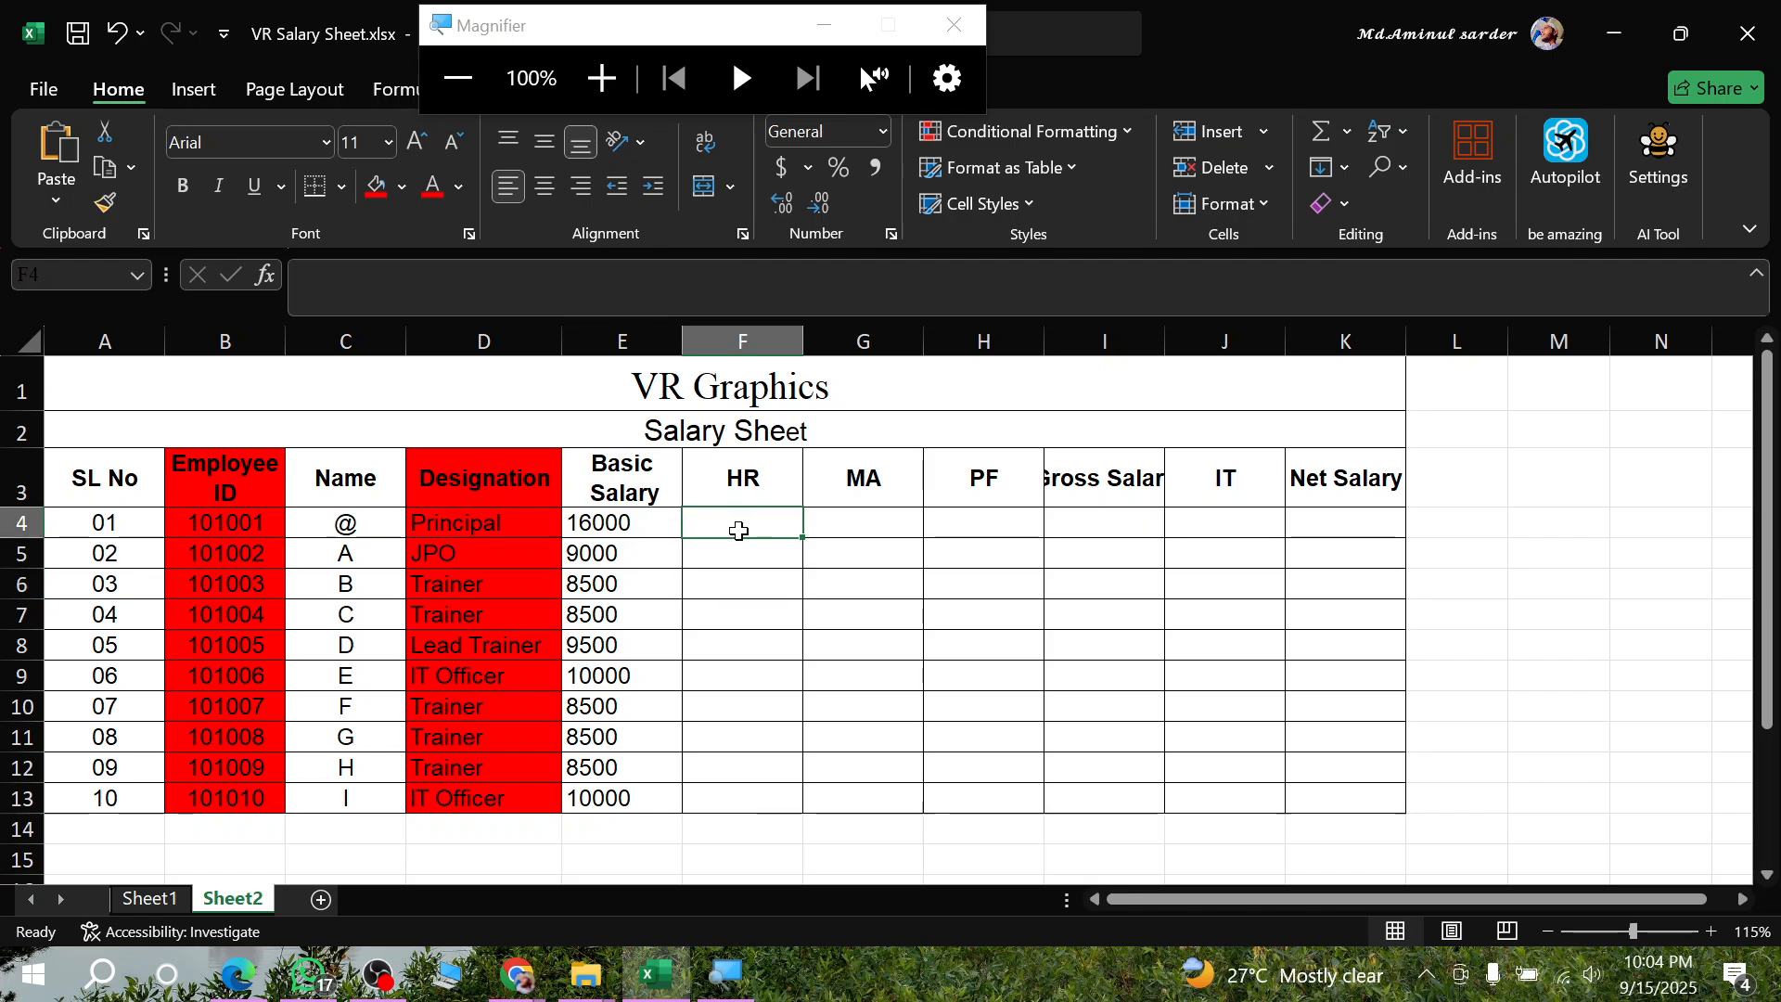
{"action": "type", "text": "i"}
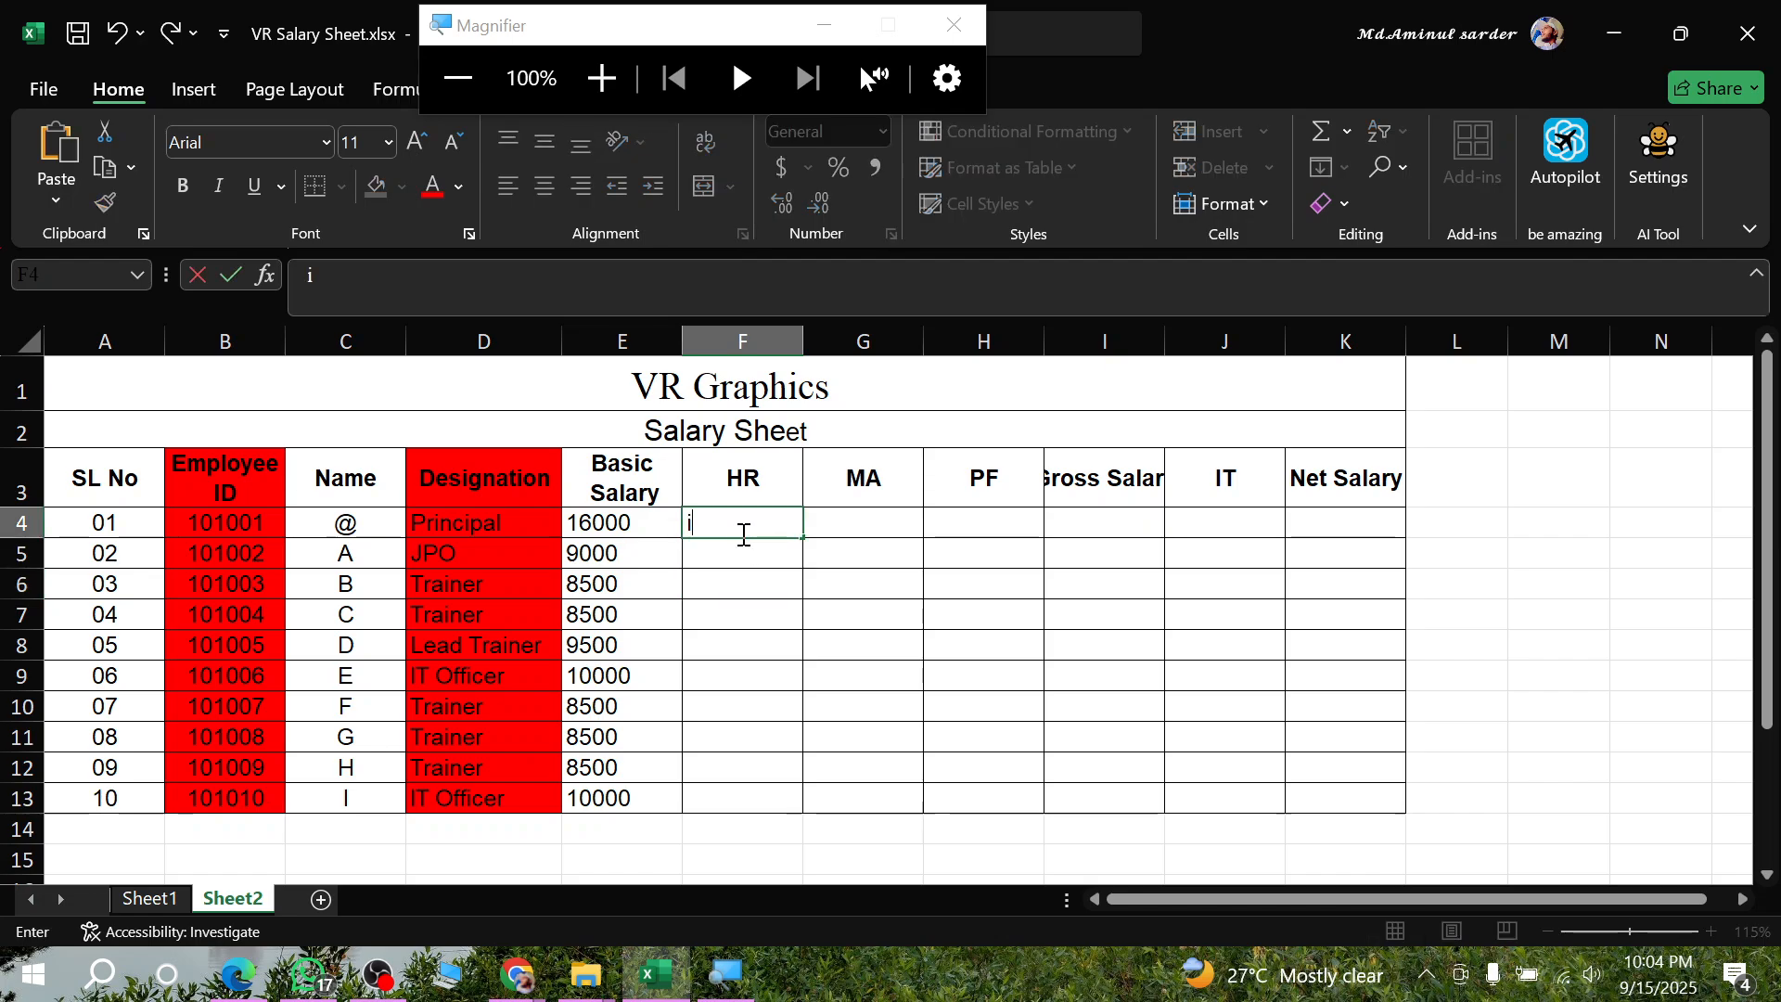
{"action": "type", "text": "f"}
{"action": "key", "text": "BackSpace"}
{"action": "key", "text": "BackSpace"}
{"action": "type", "text": "=if"}
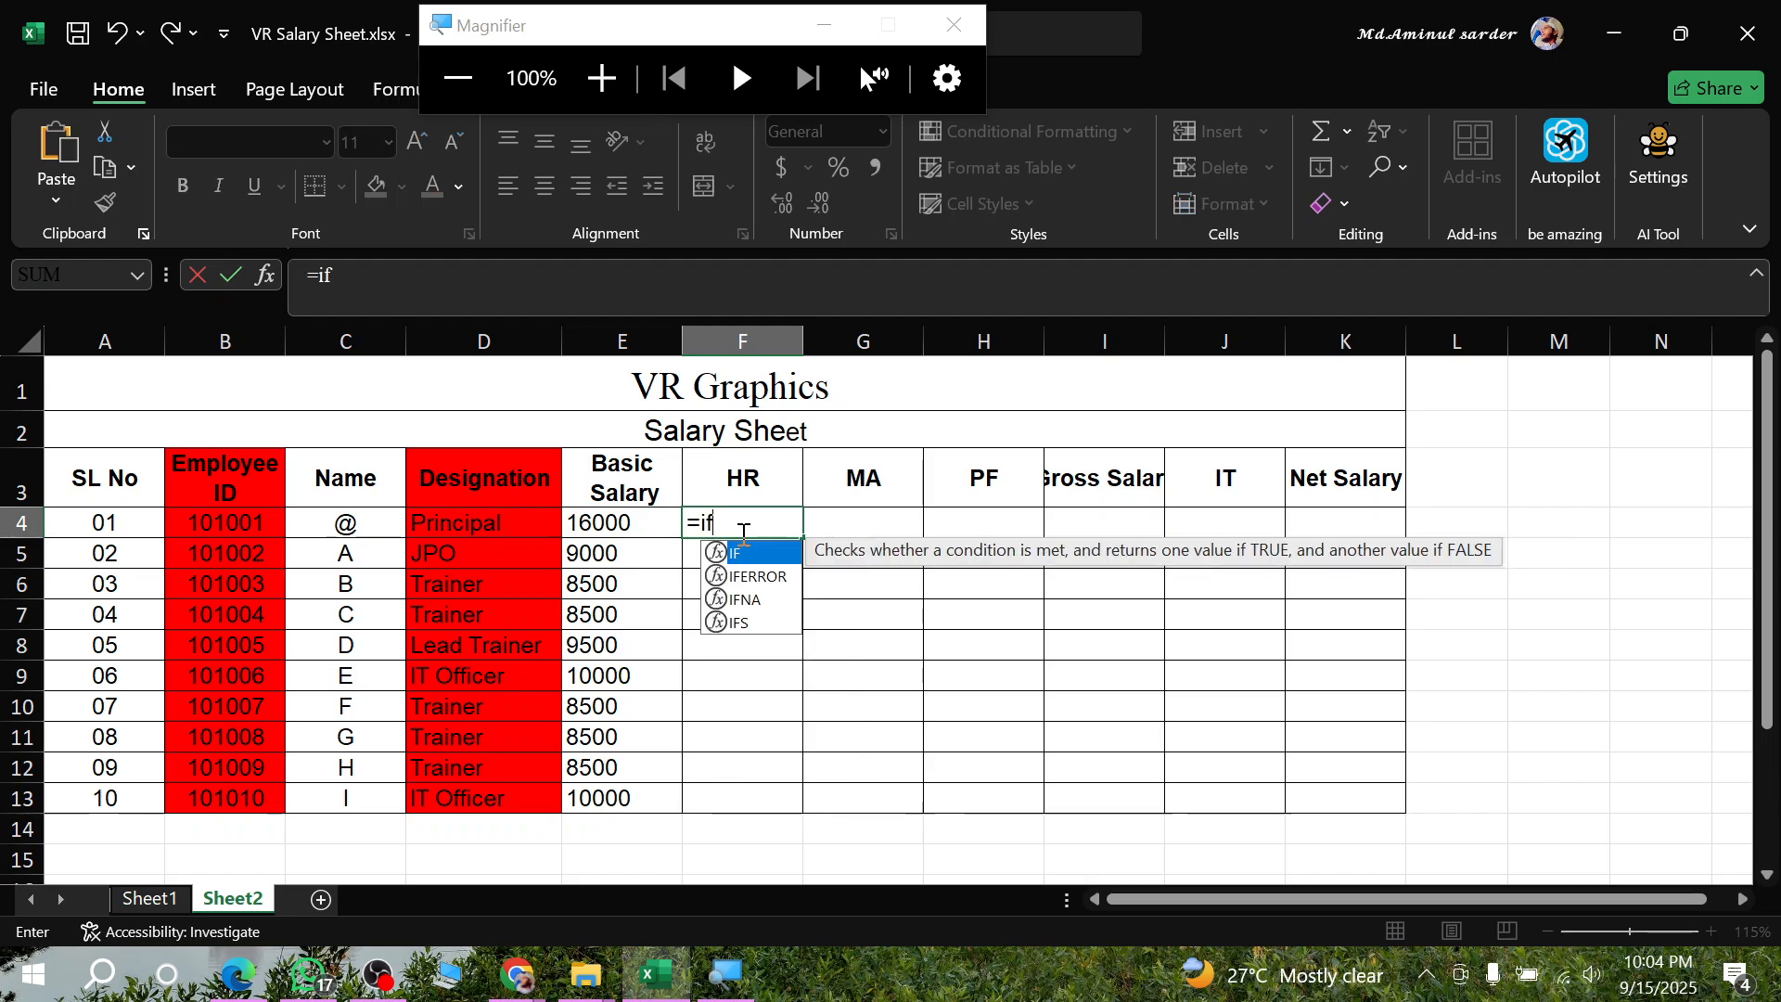
{"action": "key", "text": "Tab"}
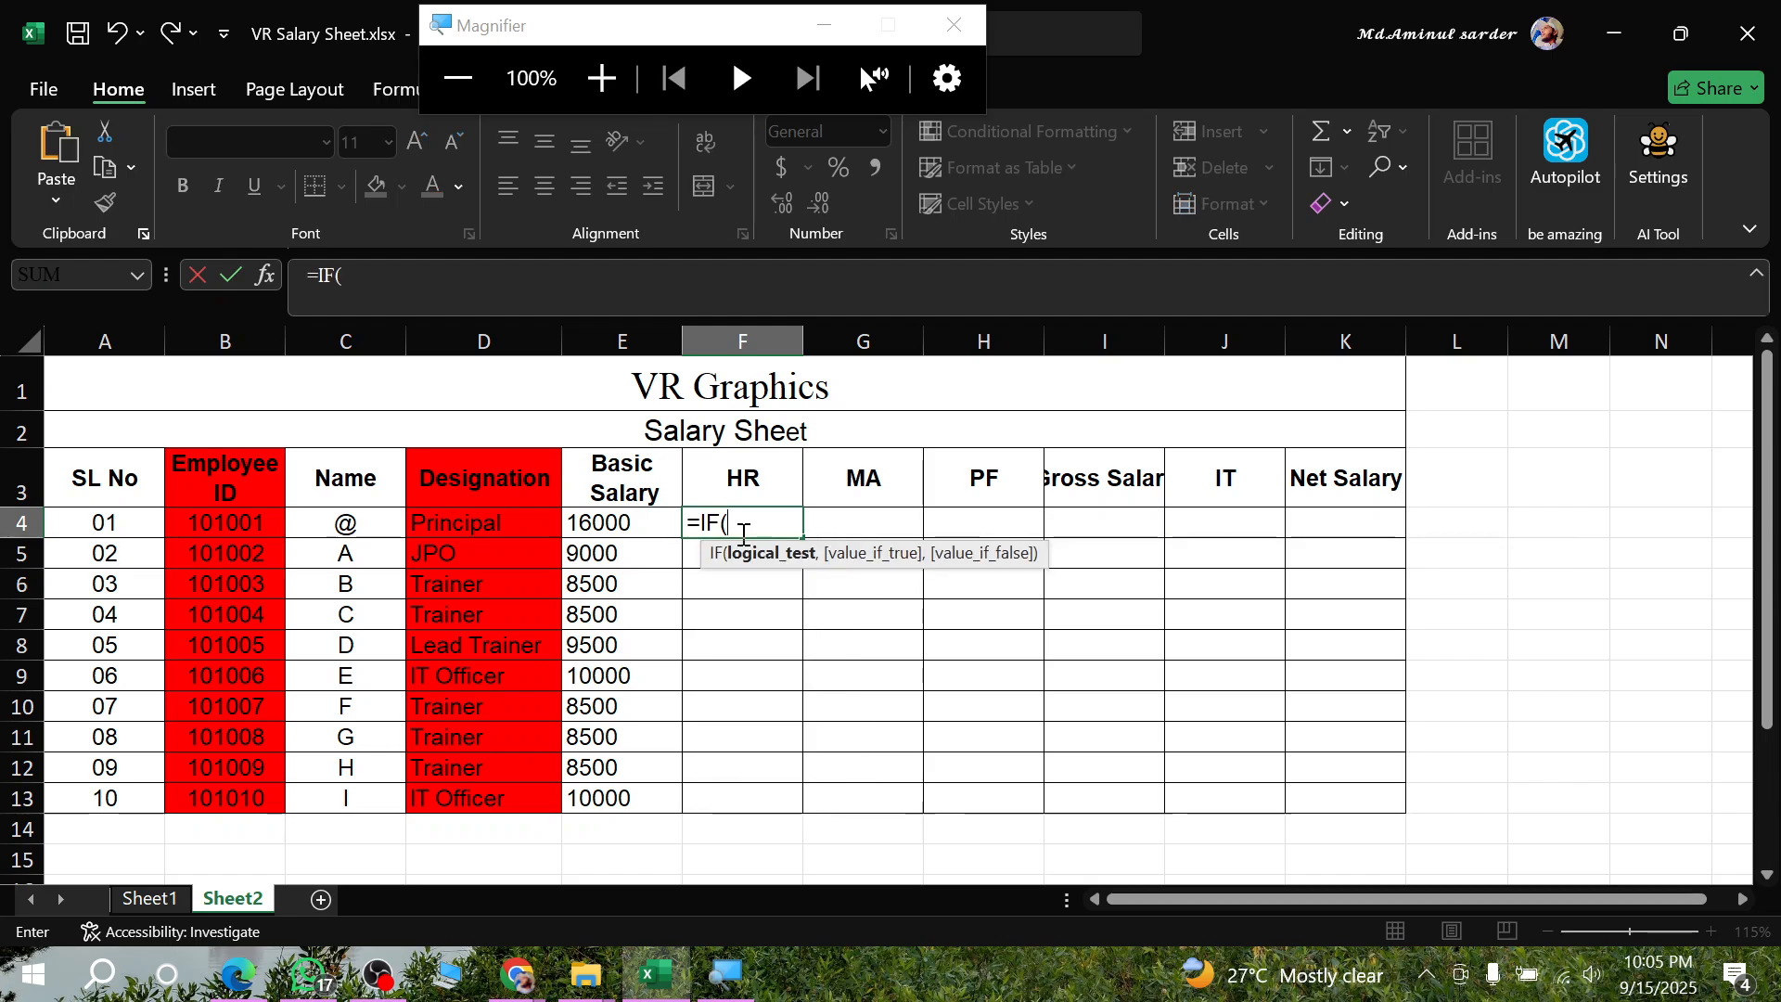
{"action": "left_click", "coordinate": [468, 526]}
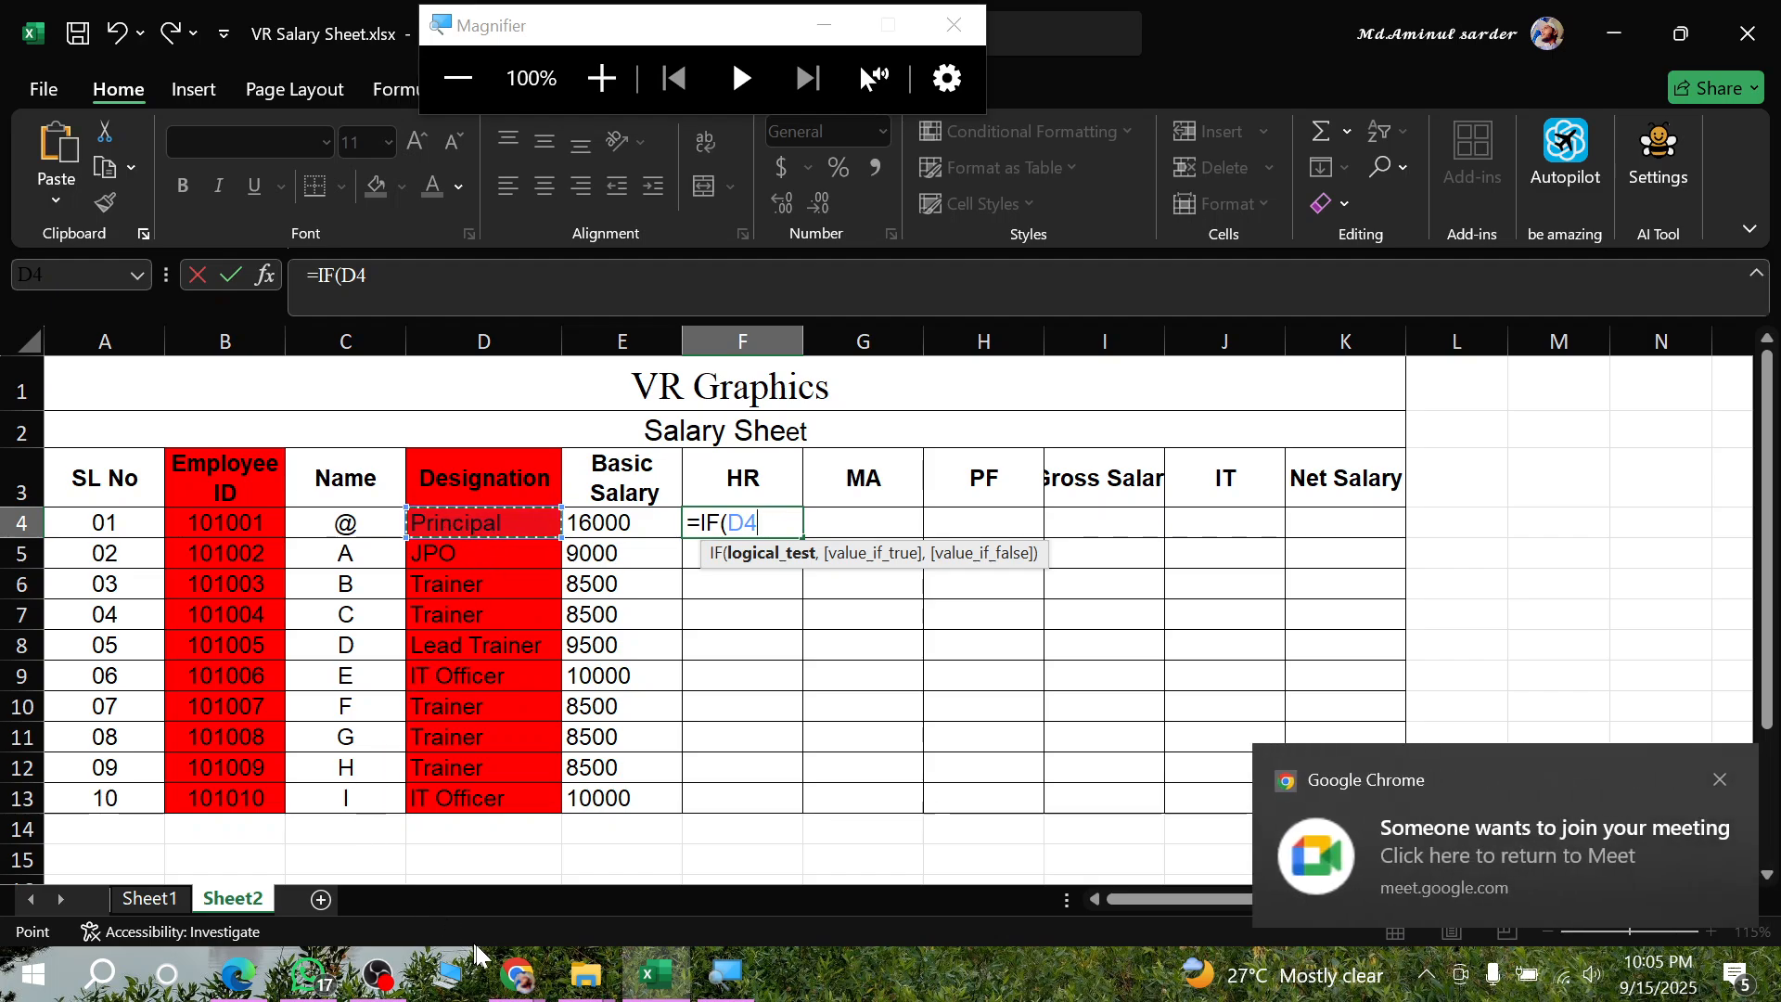
- Switch to the Google Meet call in Chrome, admit the waiting participant, and return to Excel
{"action": "left_click", "coordinate": [516, 974]}
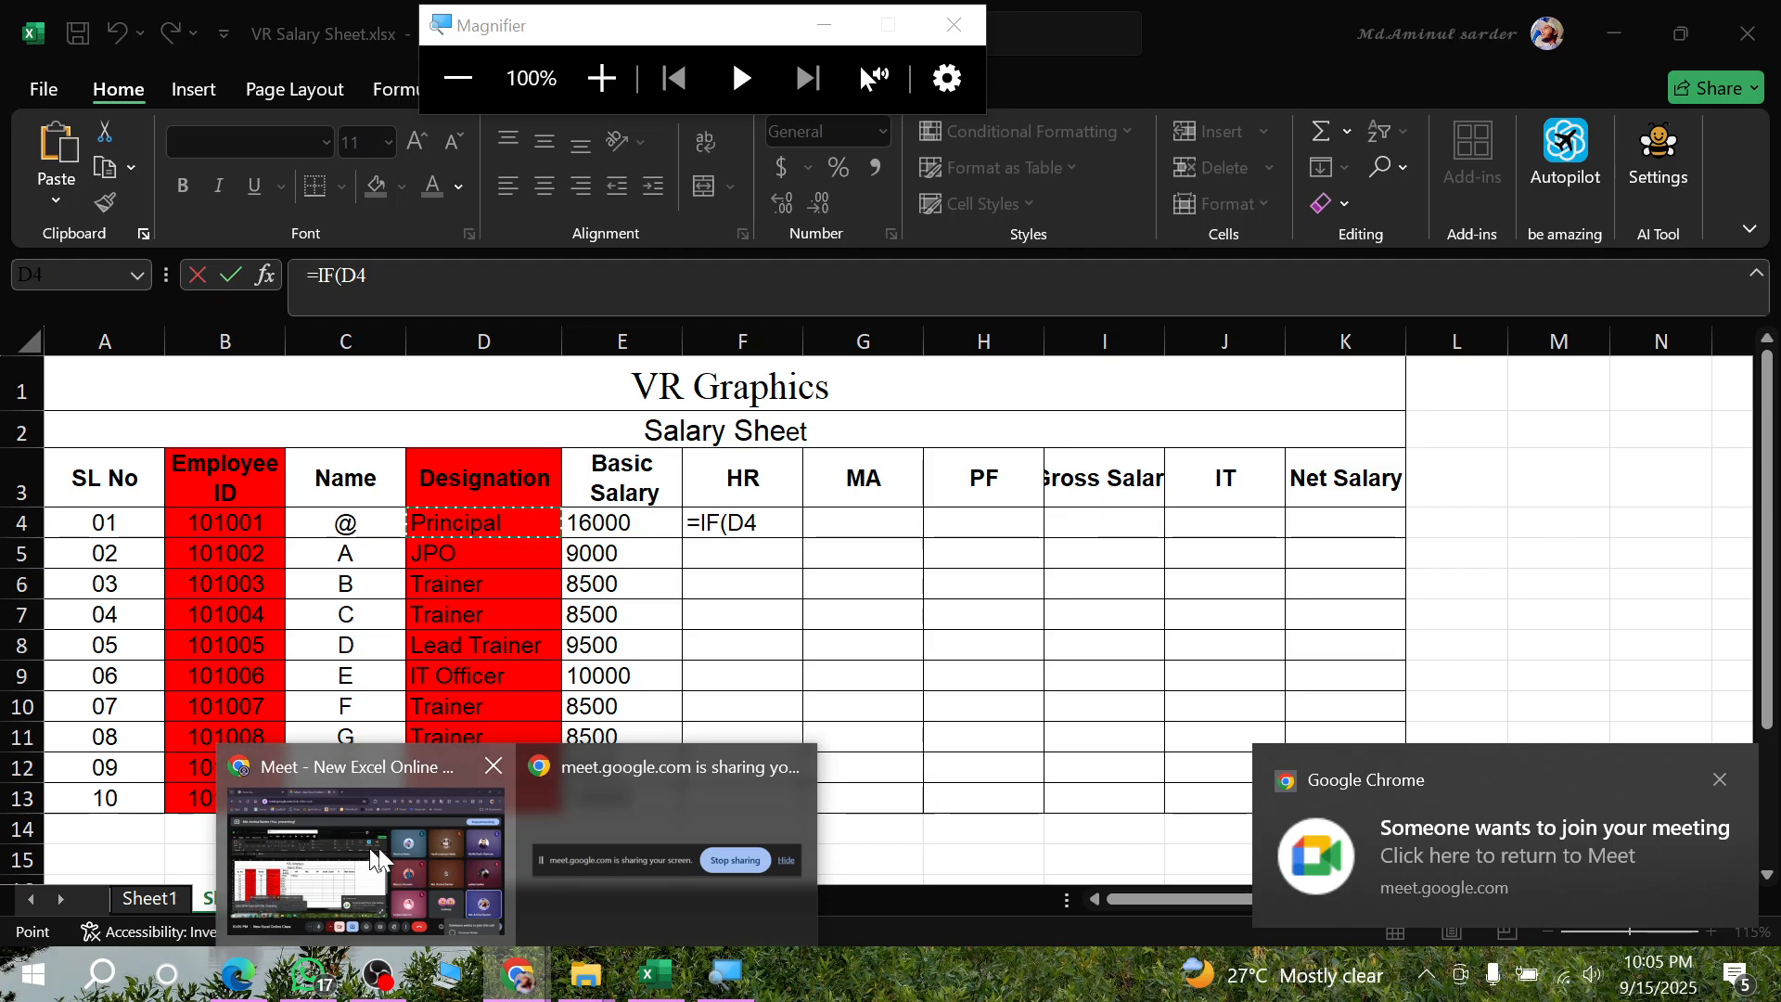
{"action": "left_click", "coordinate": [378, 848]}
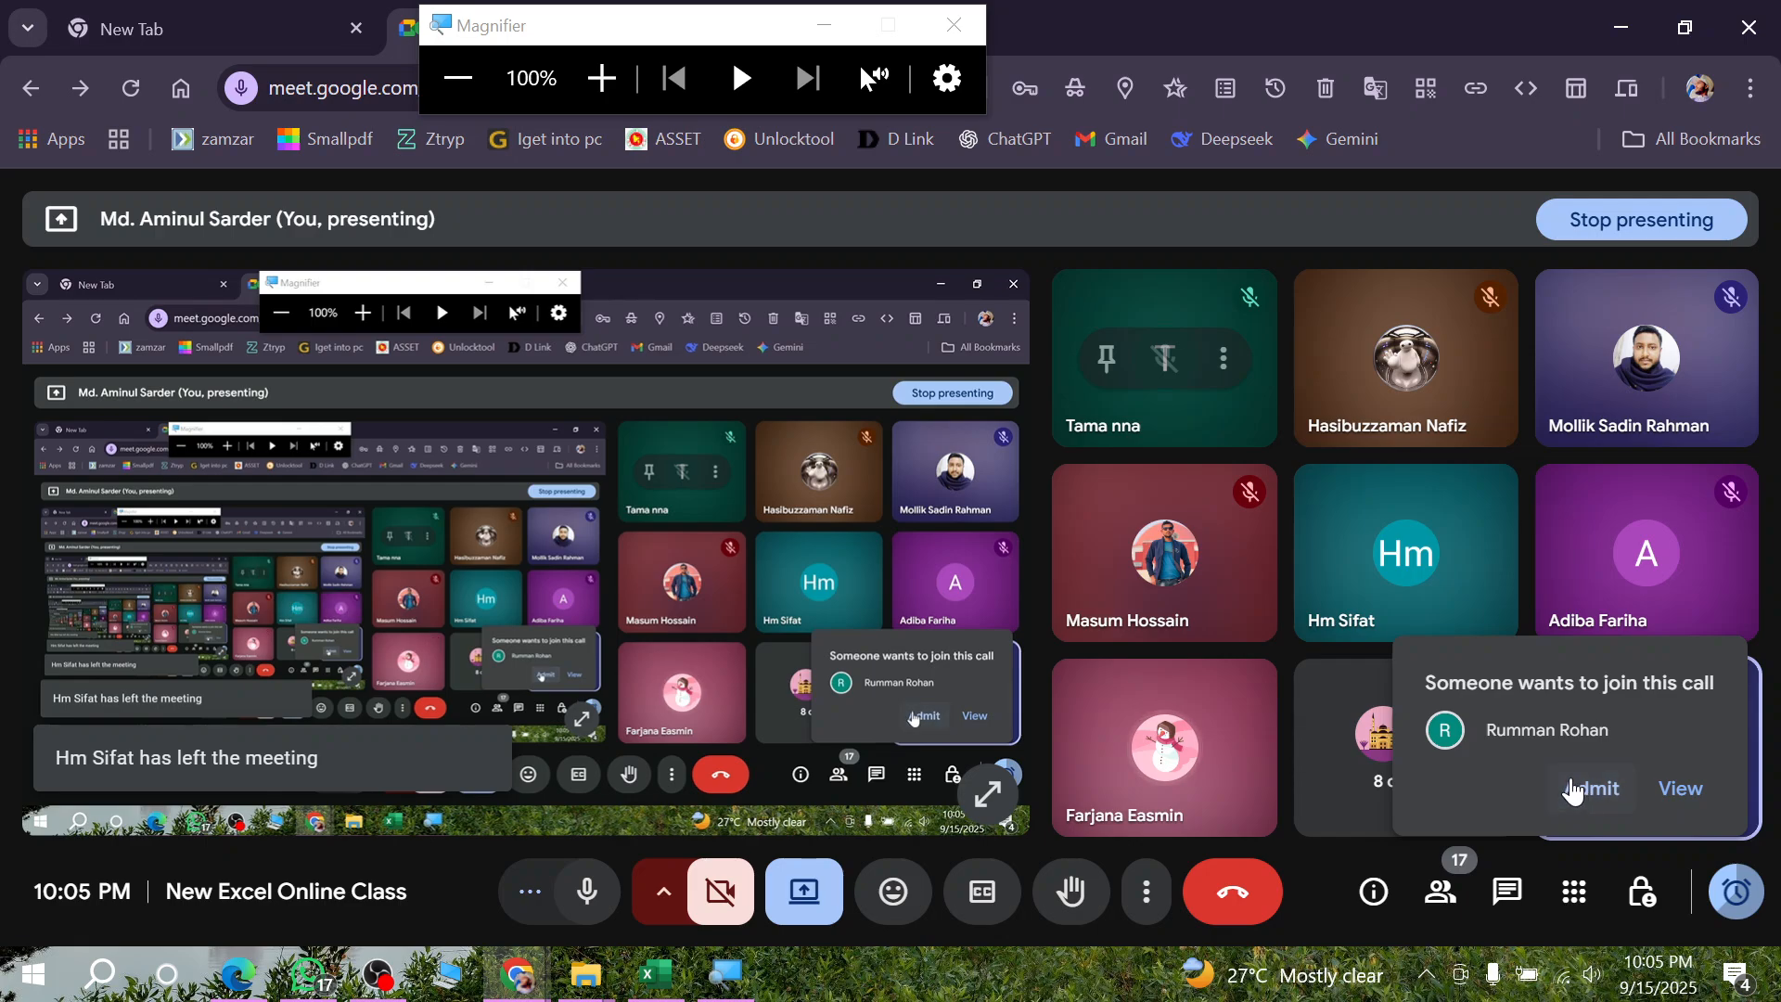
{"action": "left_click", "coordinate": [1576, 788]}
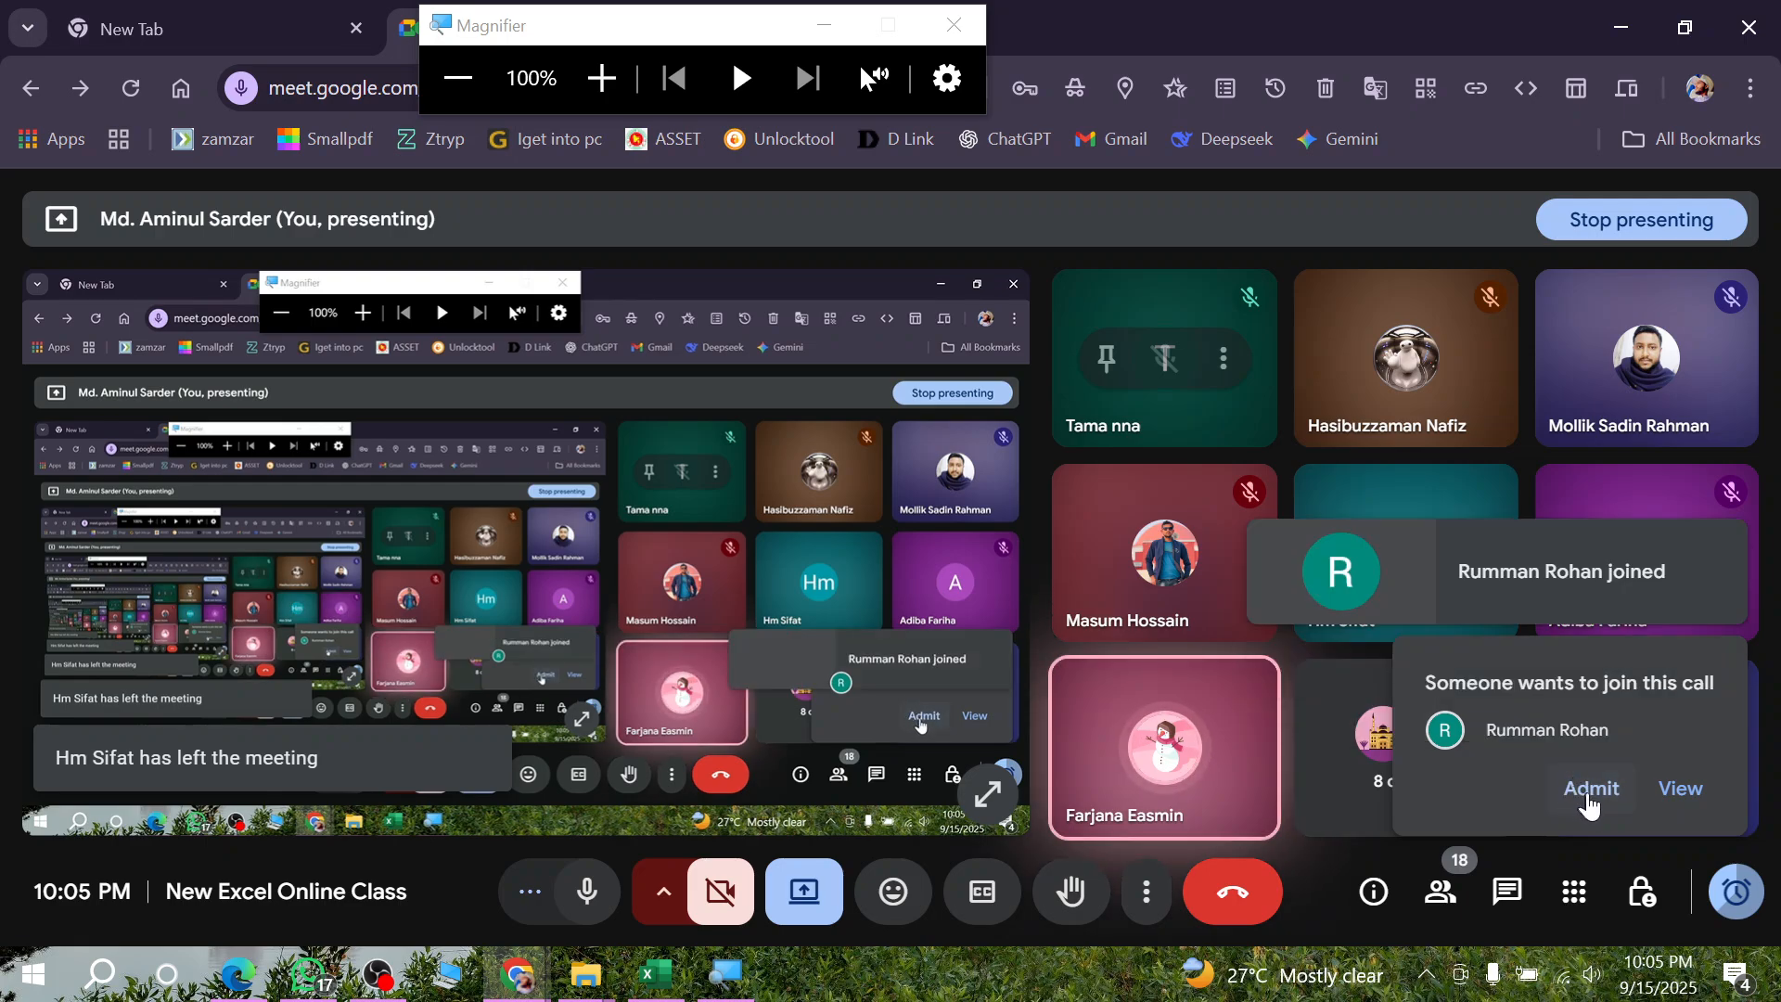
{"action": "left_click", "coordinate": [661, 974]}
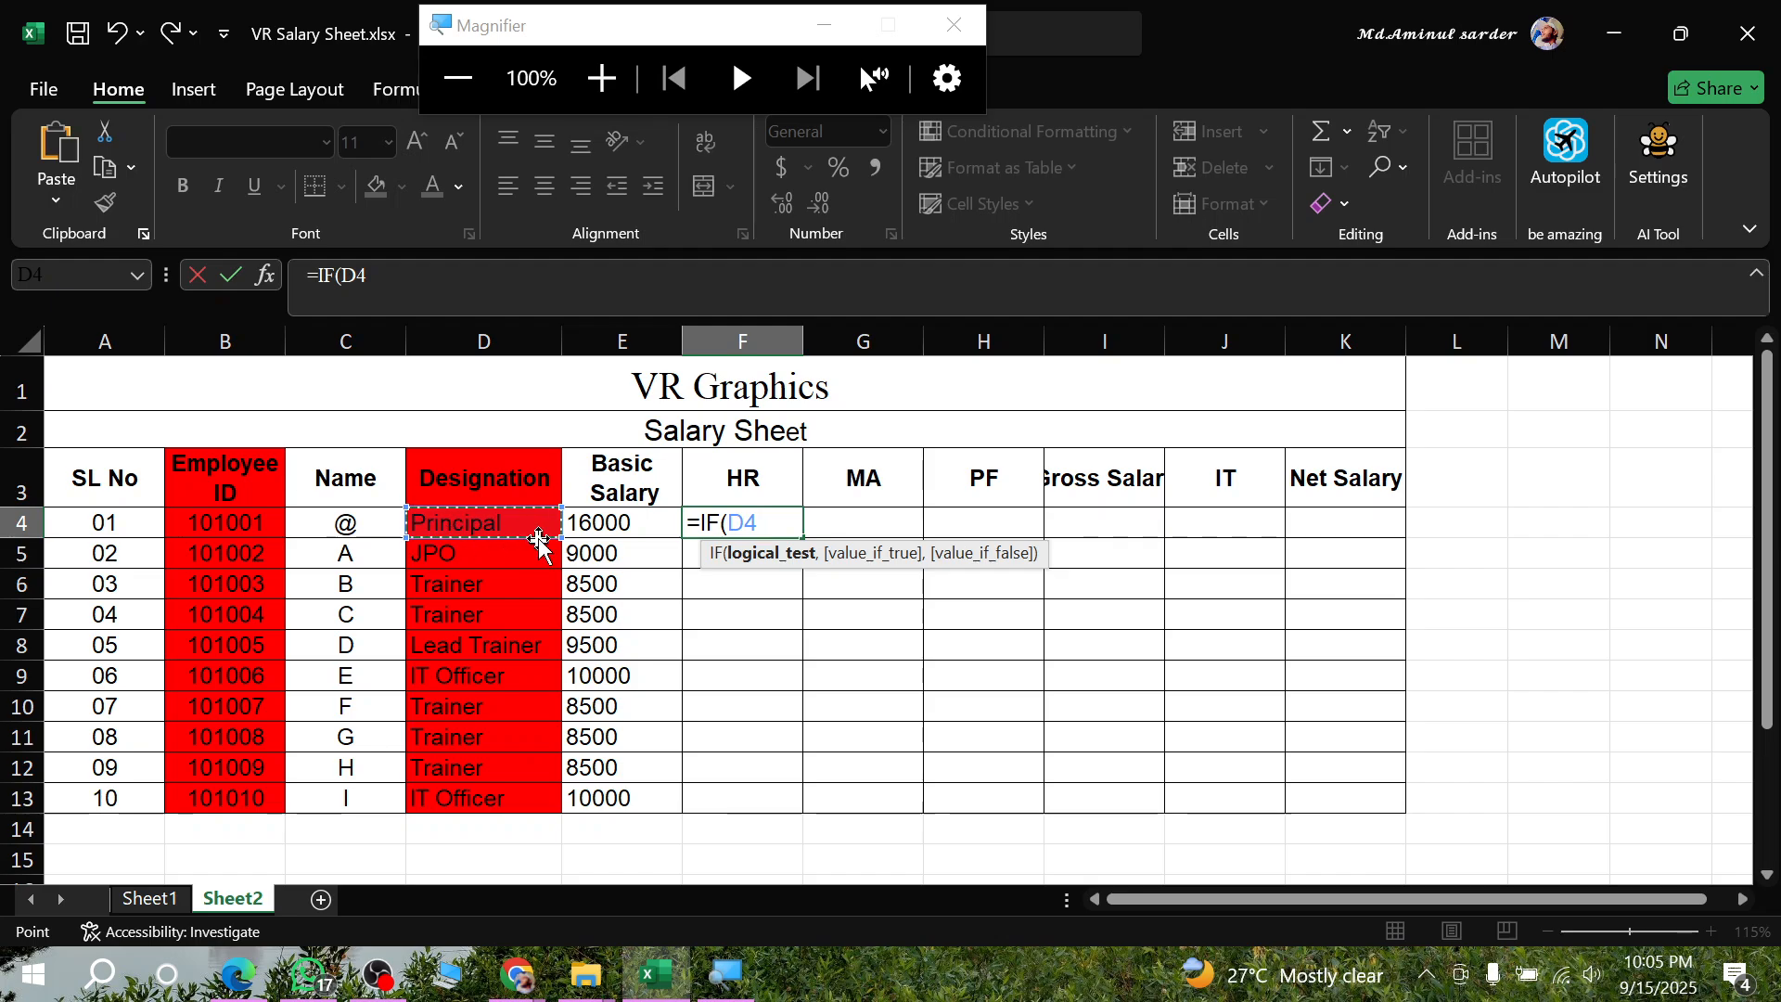
- Complete the first logical test in F4 as D4="Principal"
{"action": "type", "text": "="}
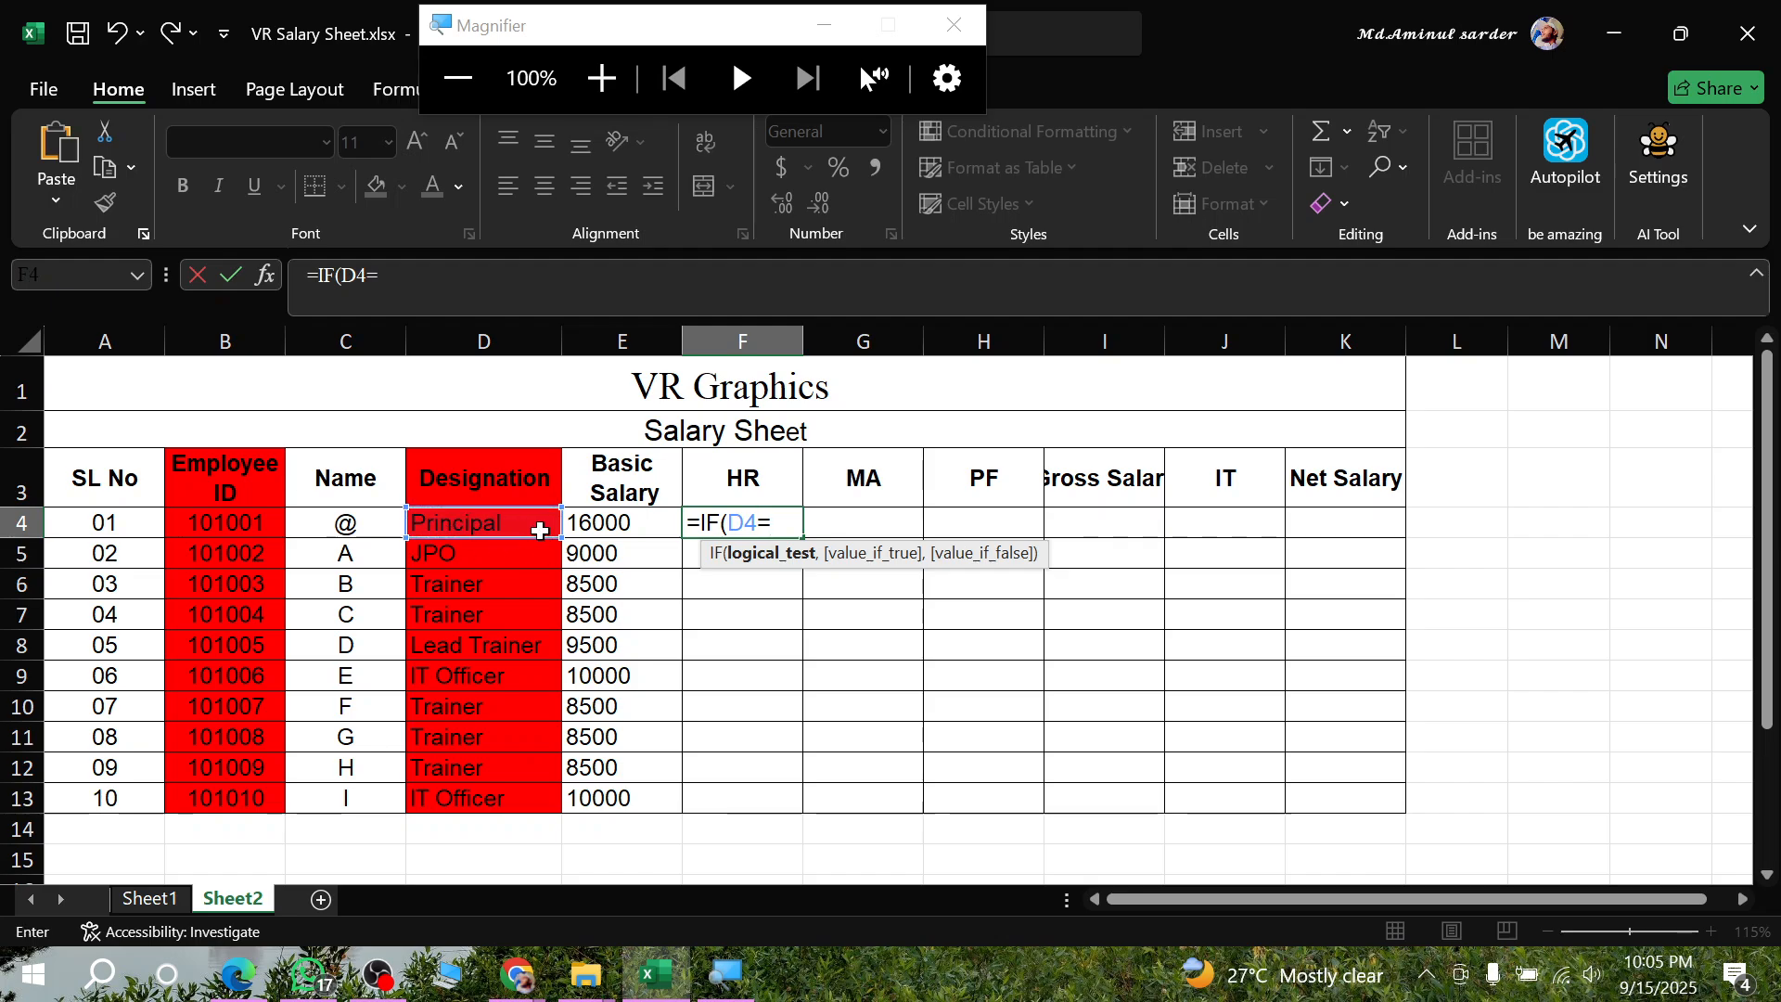
{"action": "type", "text": "\"Principa"}
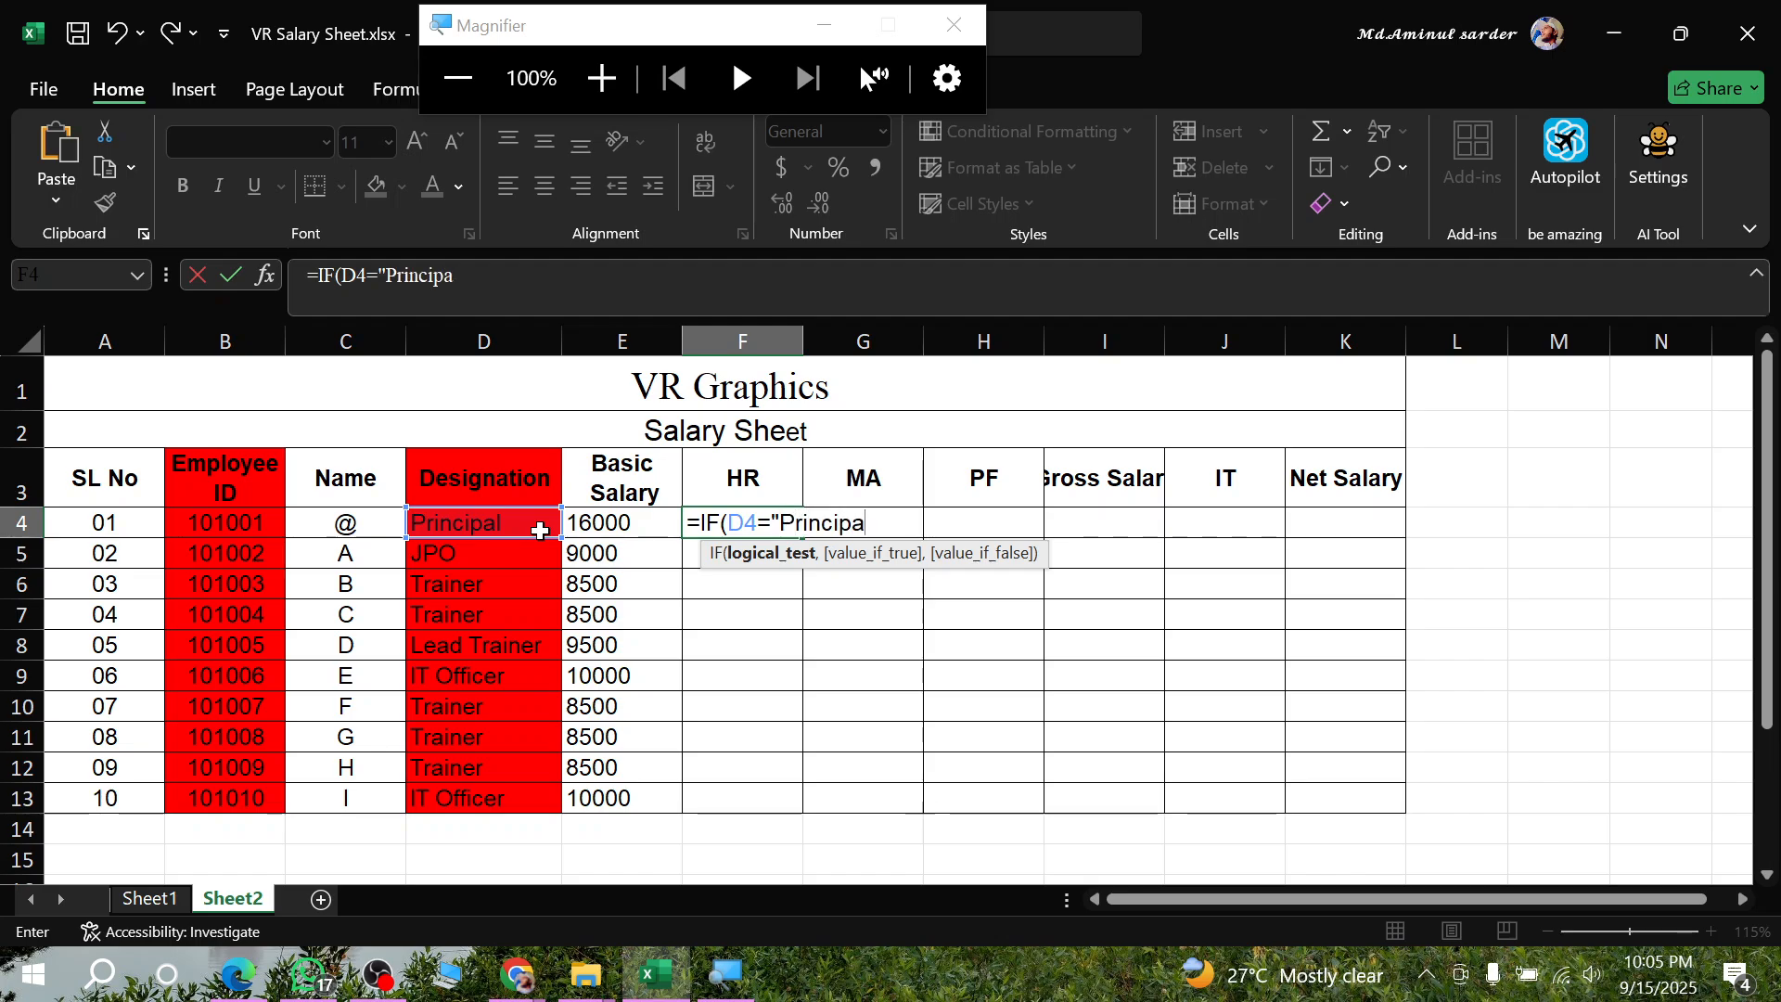
{"action": "type", "text": "l\","}
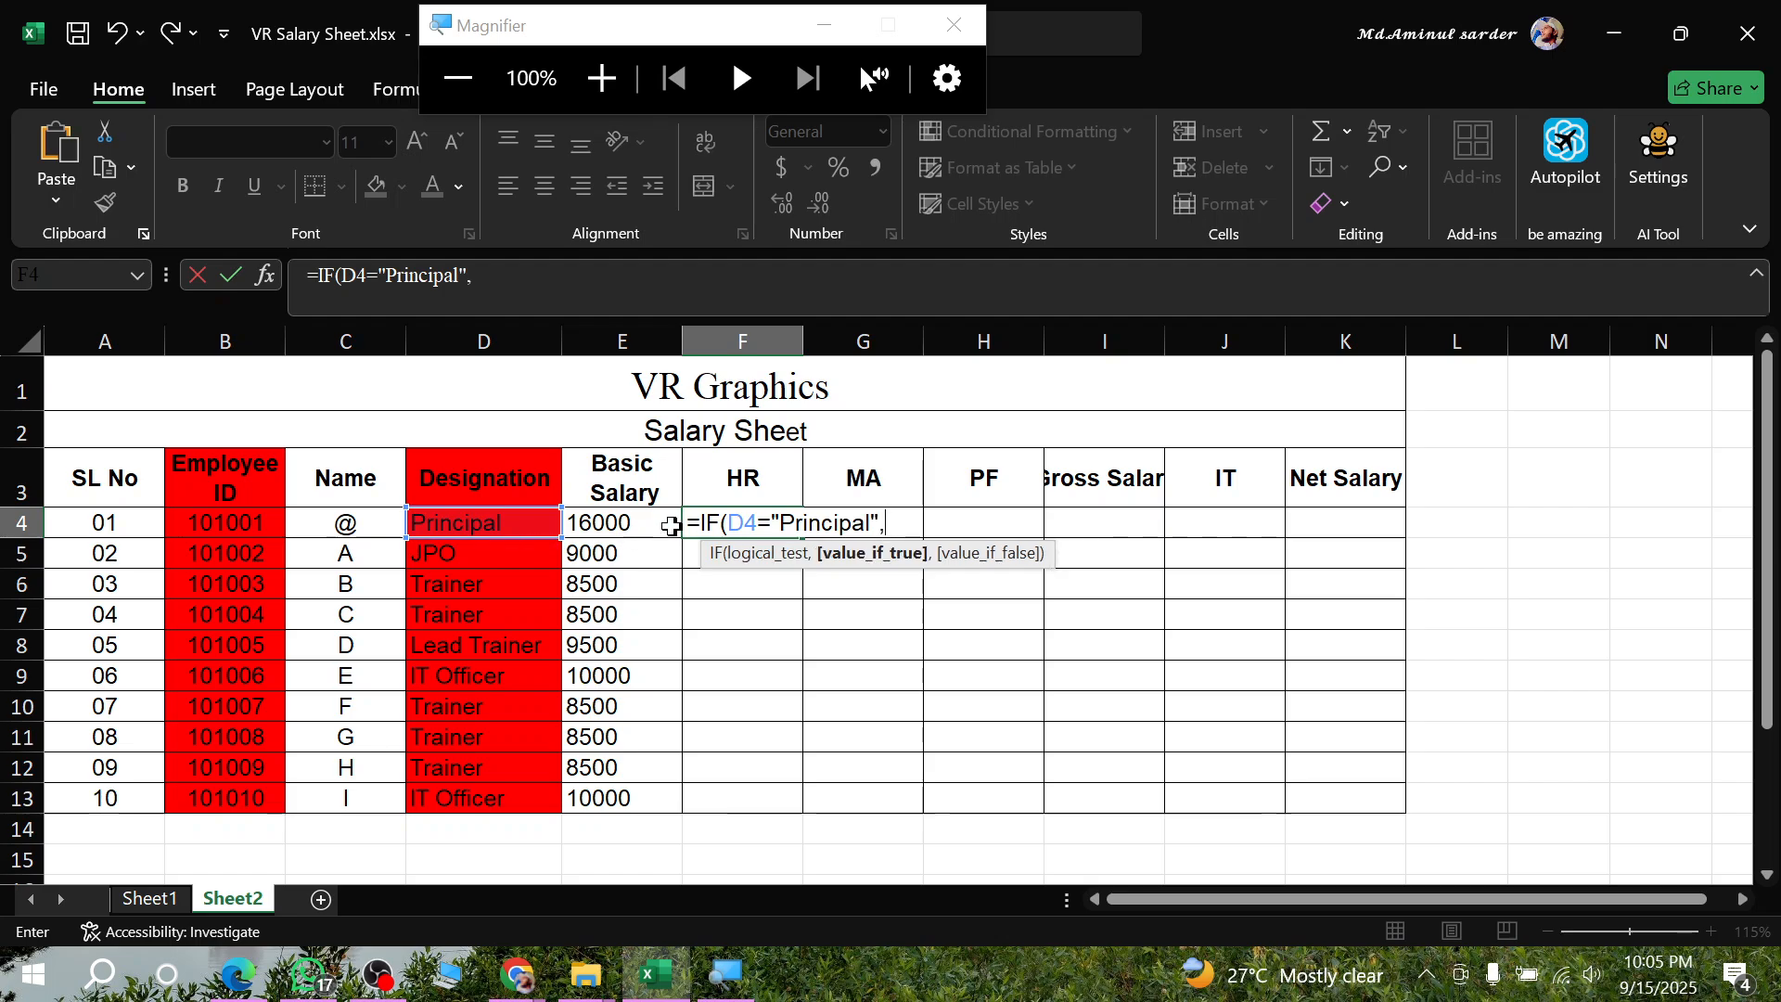
- Set the value for Principal in the F4 formula to E4*60%, ready for the false argument
{"action": "left_click", "coordinate": [621, 524]}
{"action": "type", "text": "*"}
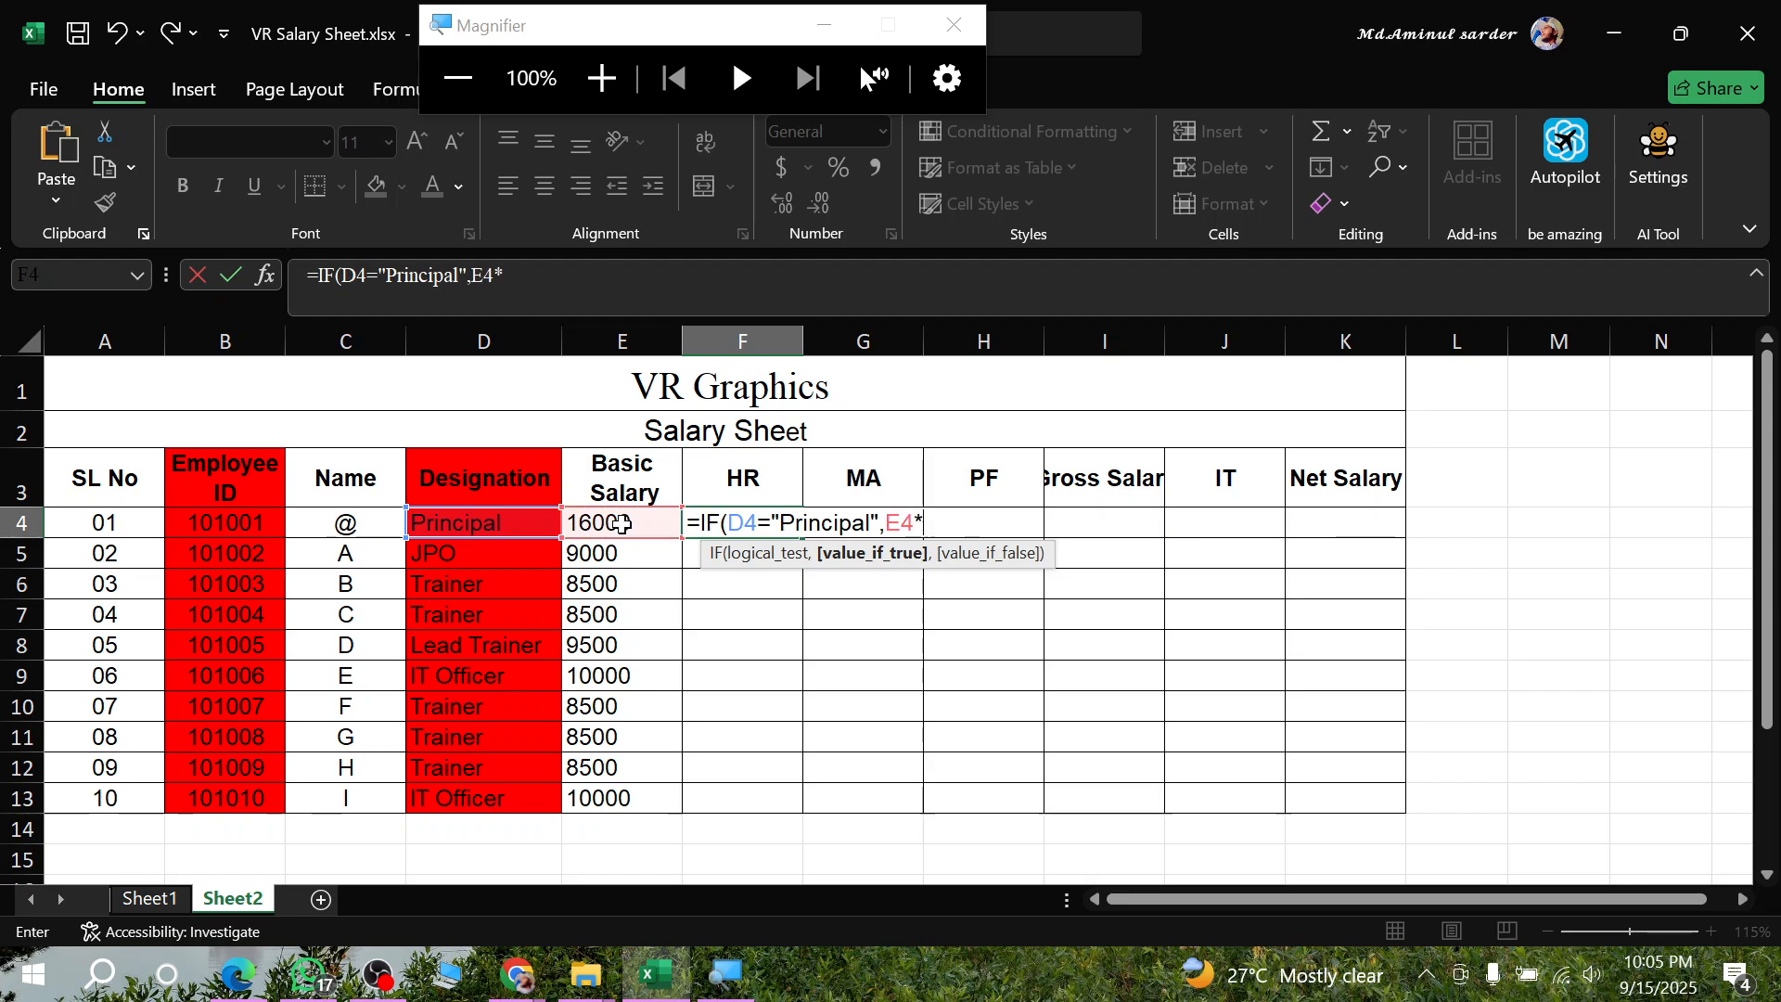
{"action": "type", "text": "60"}
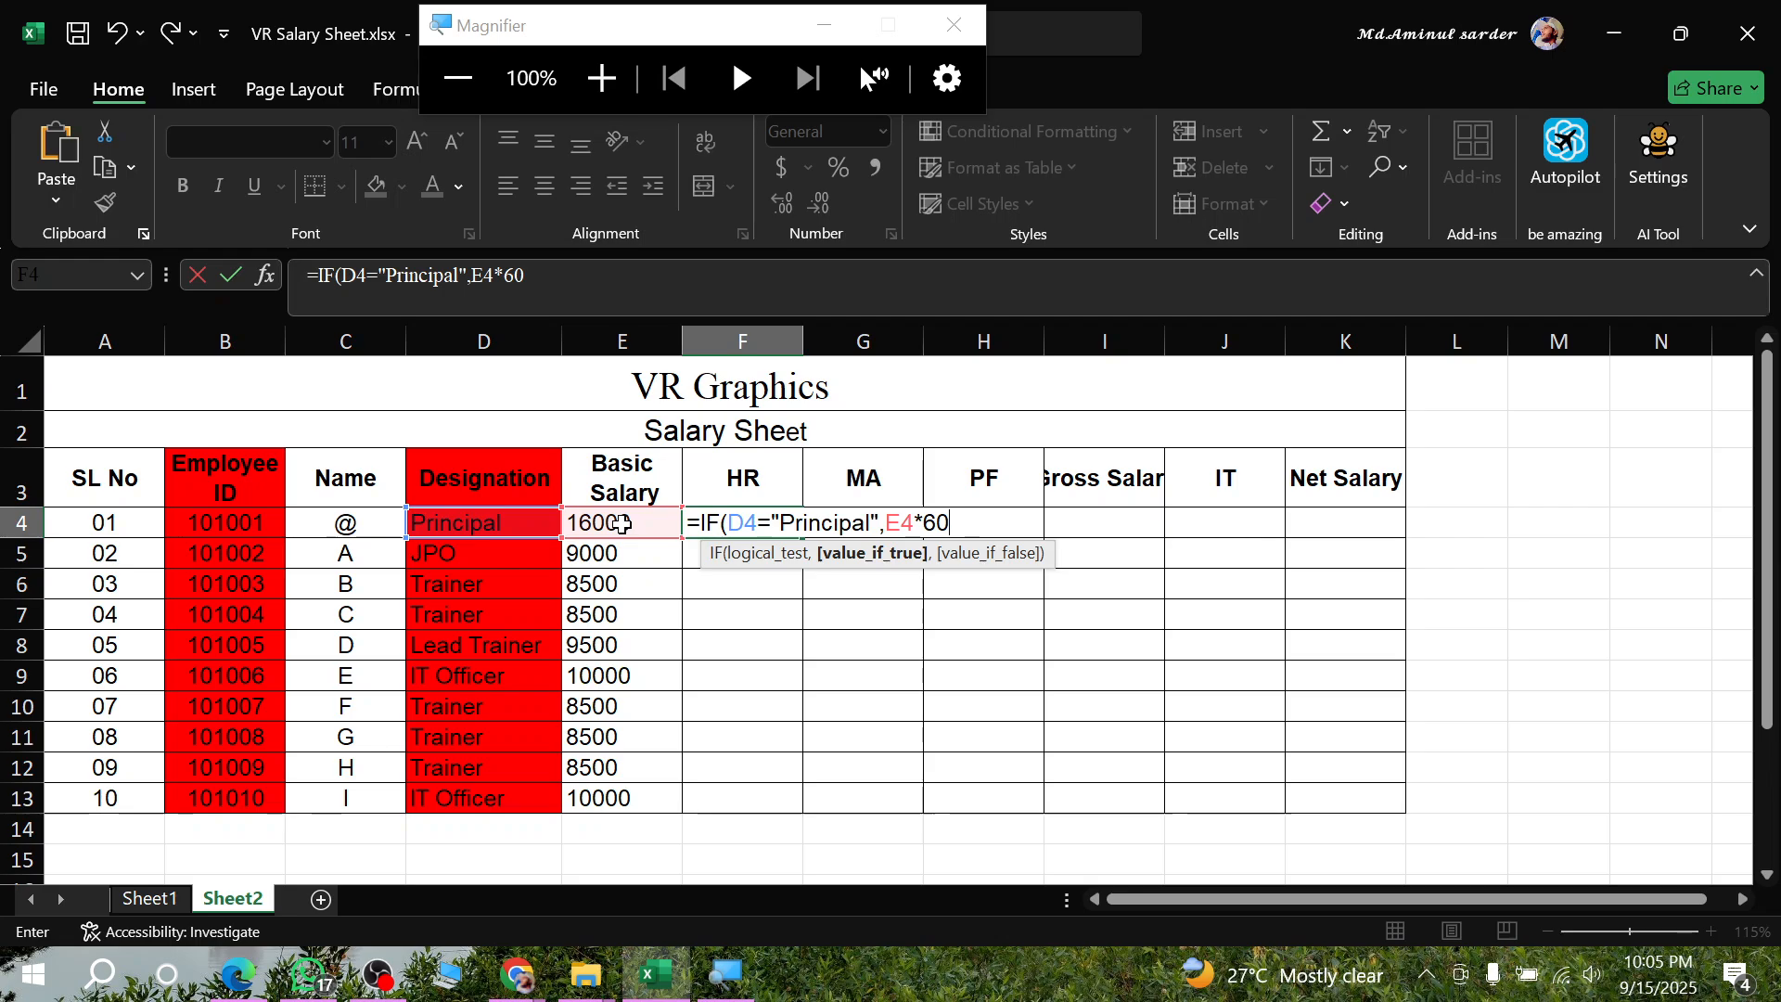
{"action": "type", "text": "%"}
{"action": "left_click_drag", "start_coordinate": [886, 523], "coordinate": [985, 520]}
{"action": "left_click", "coordinate": [972, 519]}
{"action": "type", "text": ","}
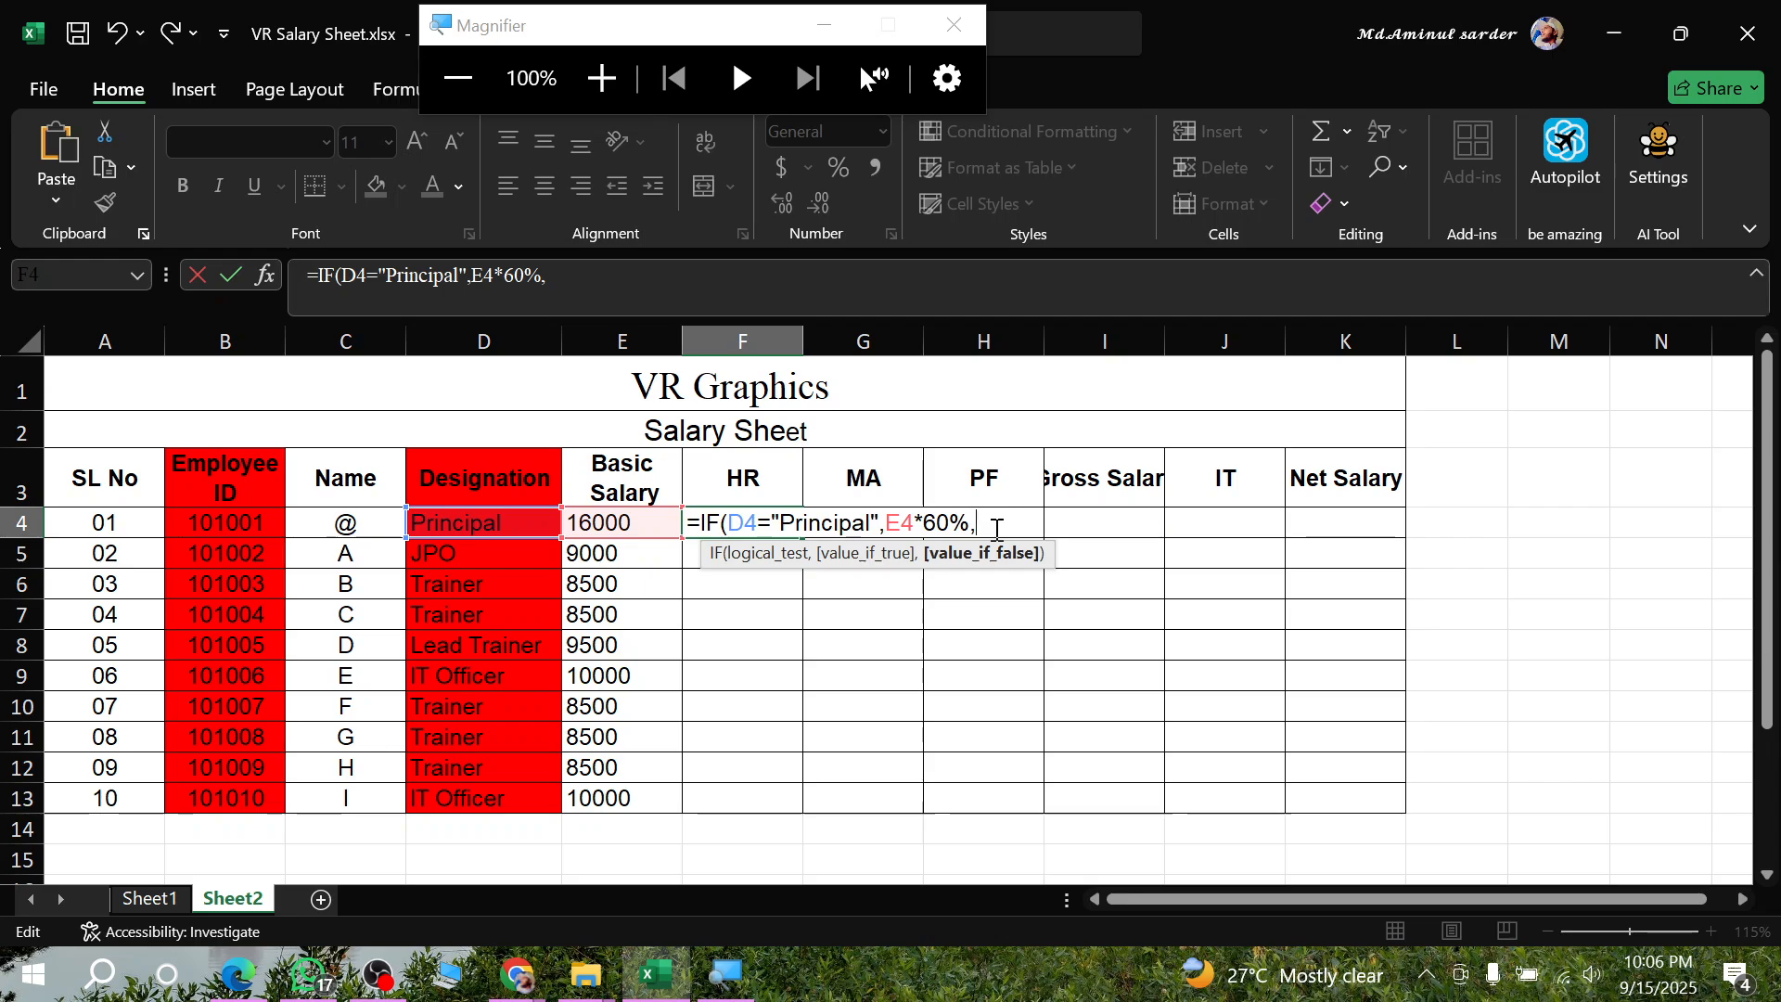
{"action": "left_click_drag", "start_coordinate": [887, 525], "coordinate": [990, 538]}
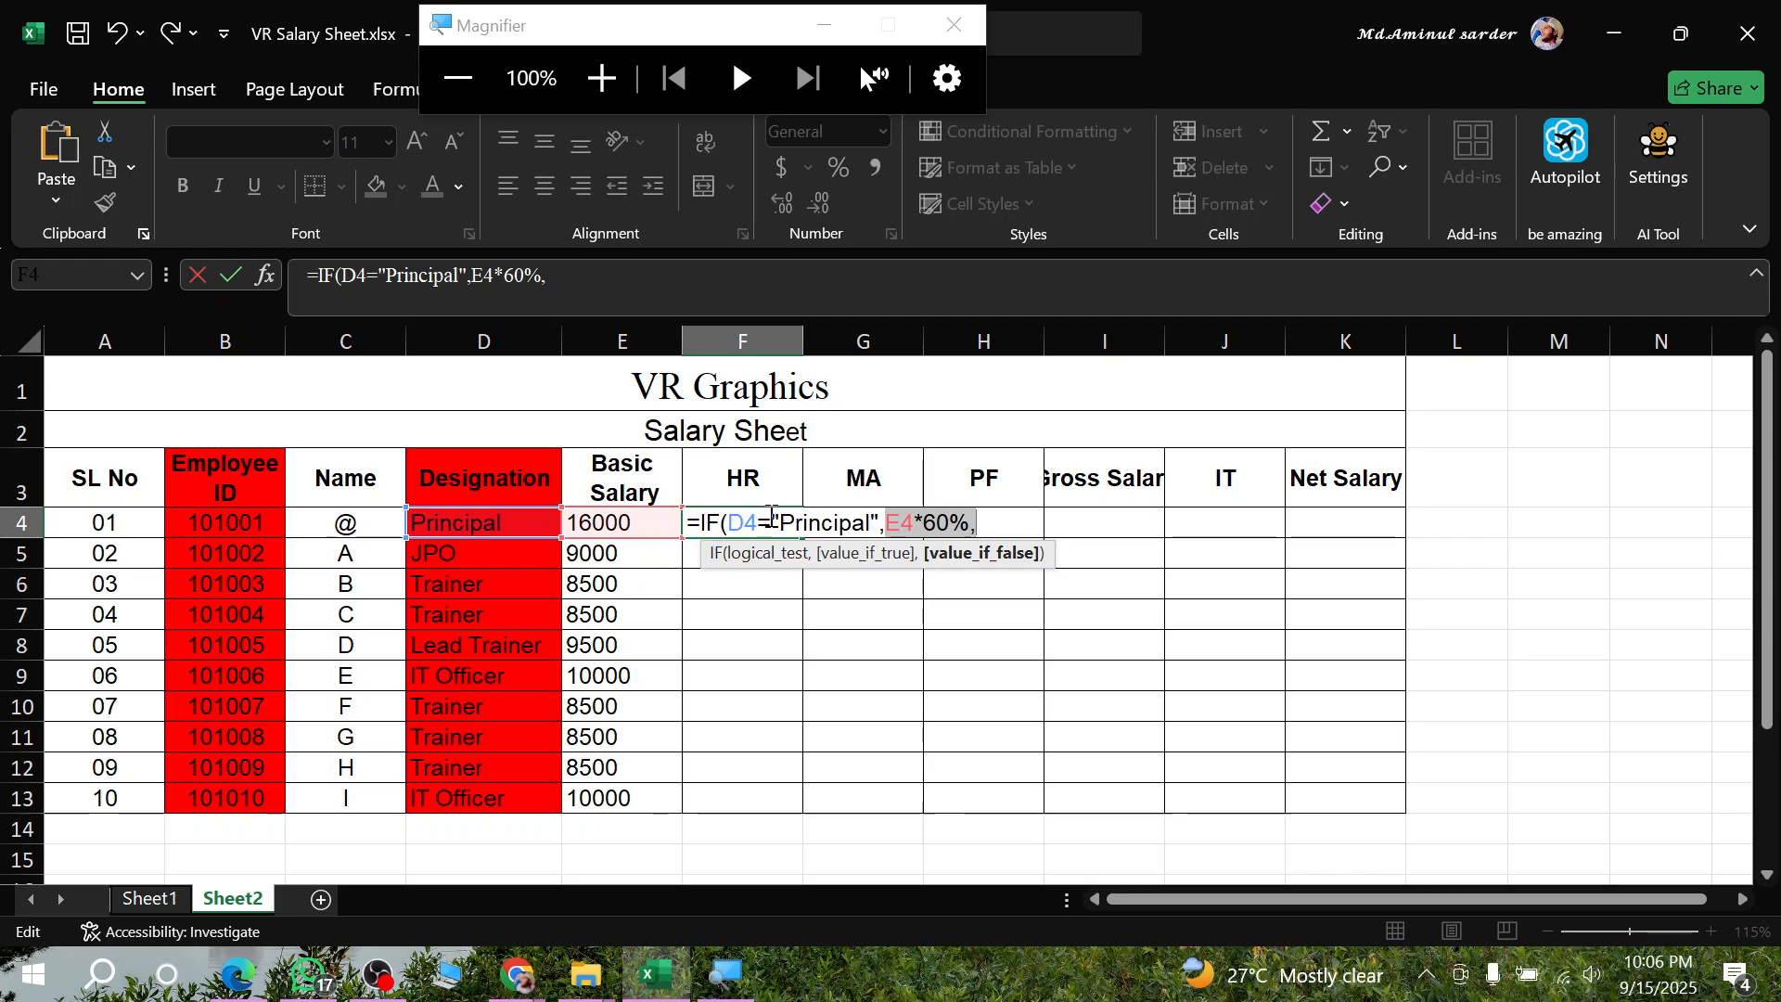
{"action": "left_click", "coordinate": [998, 527]}
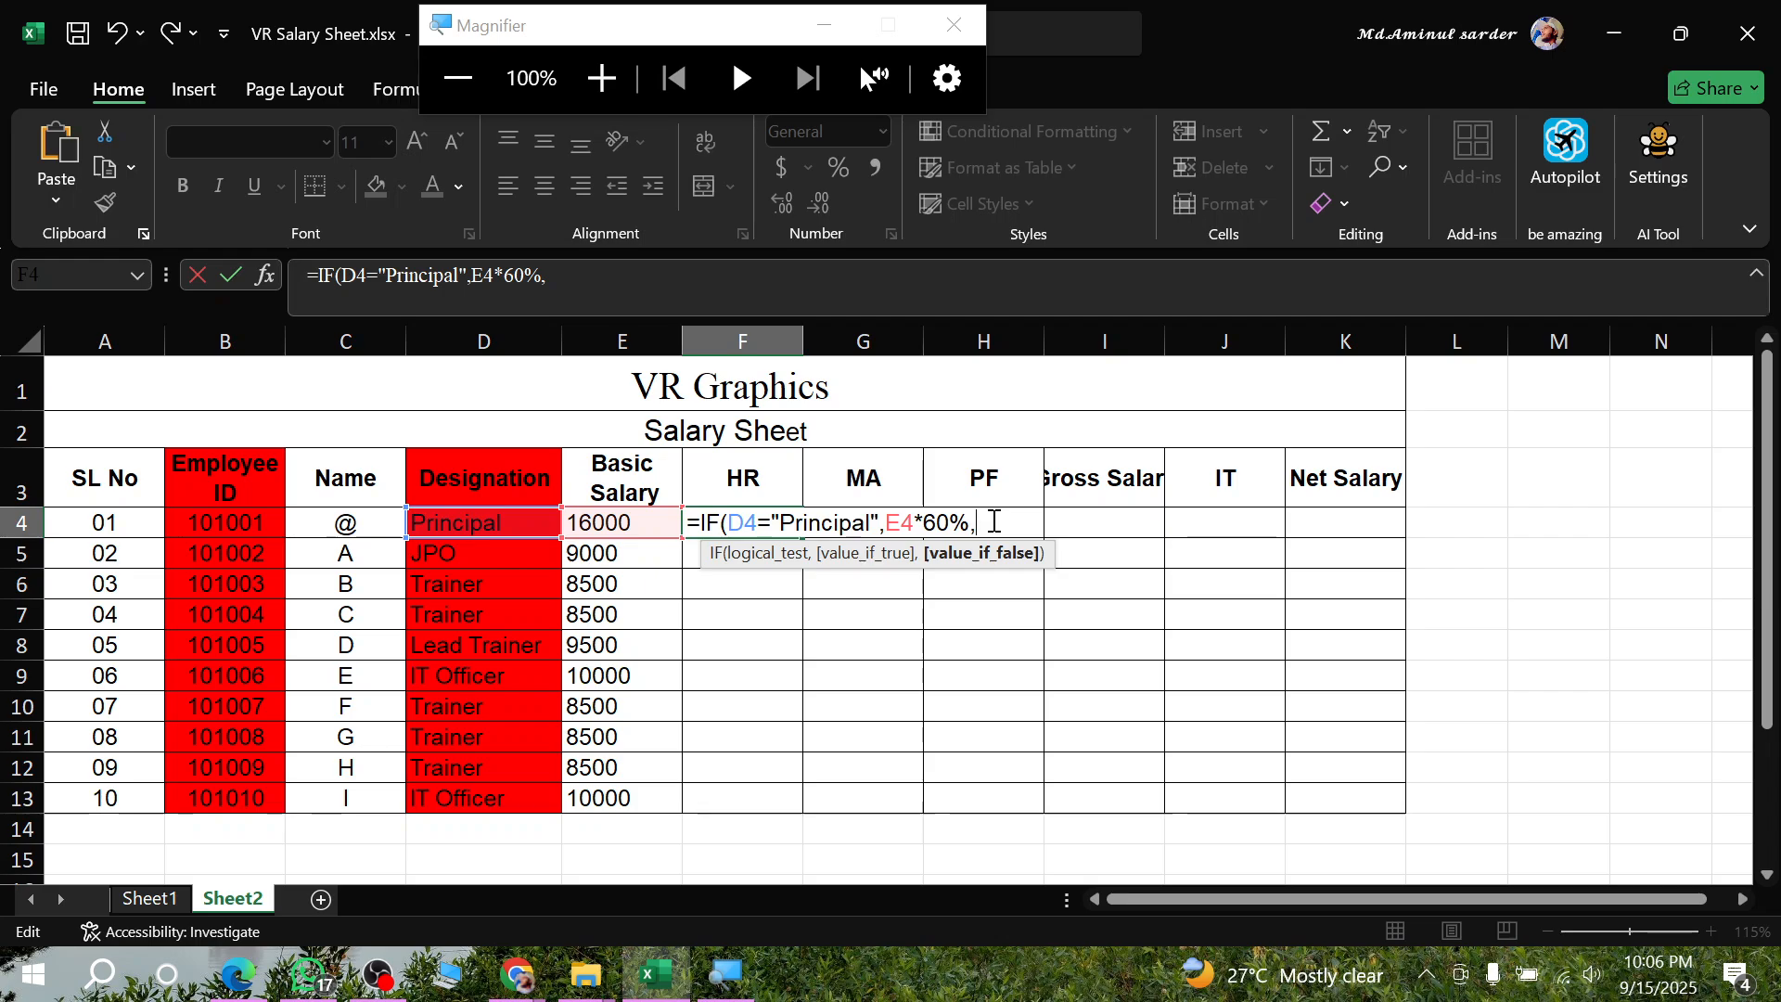
- Nest a second IF in the false argument of F4 with the test D4="IT Officer"
{"action": "type", "text": "if"}
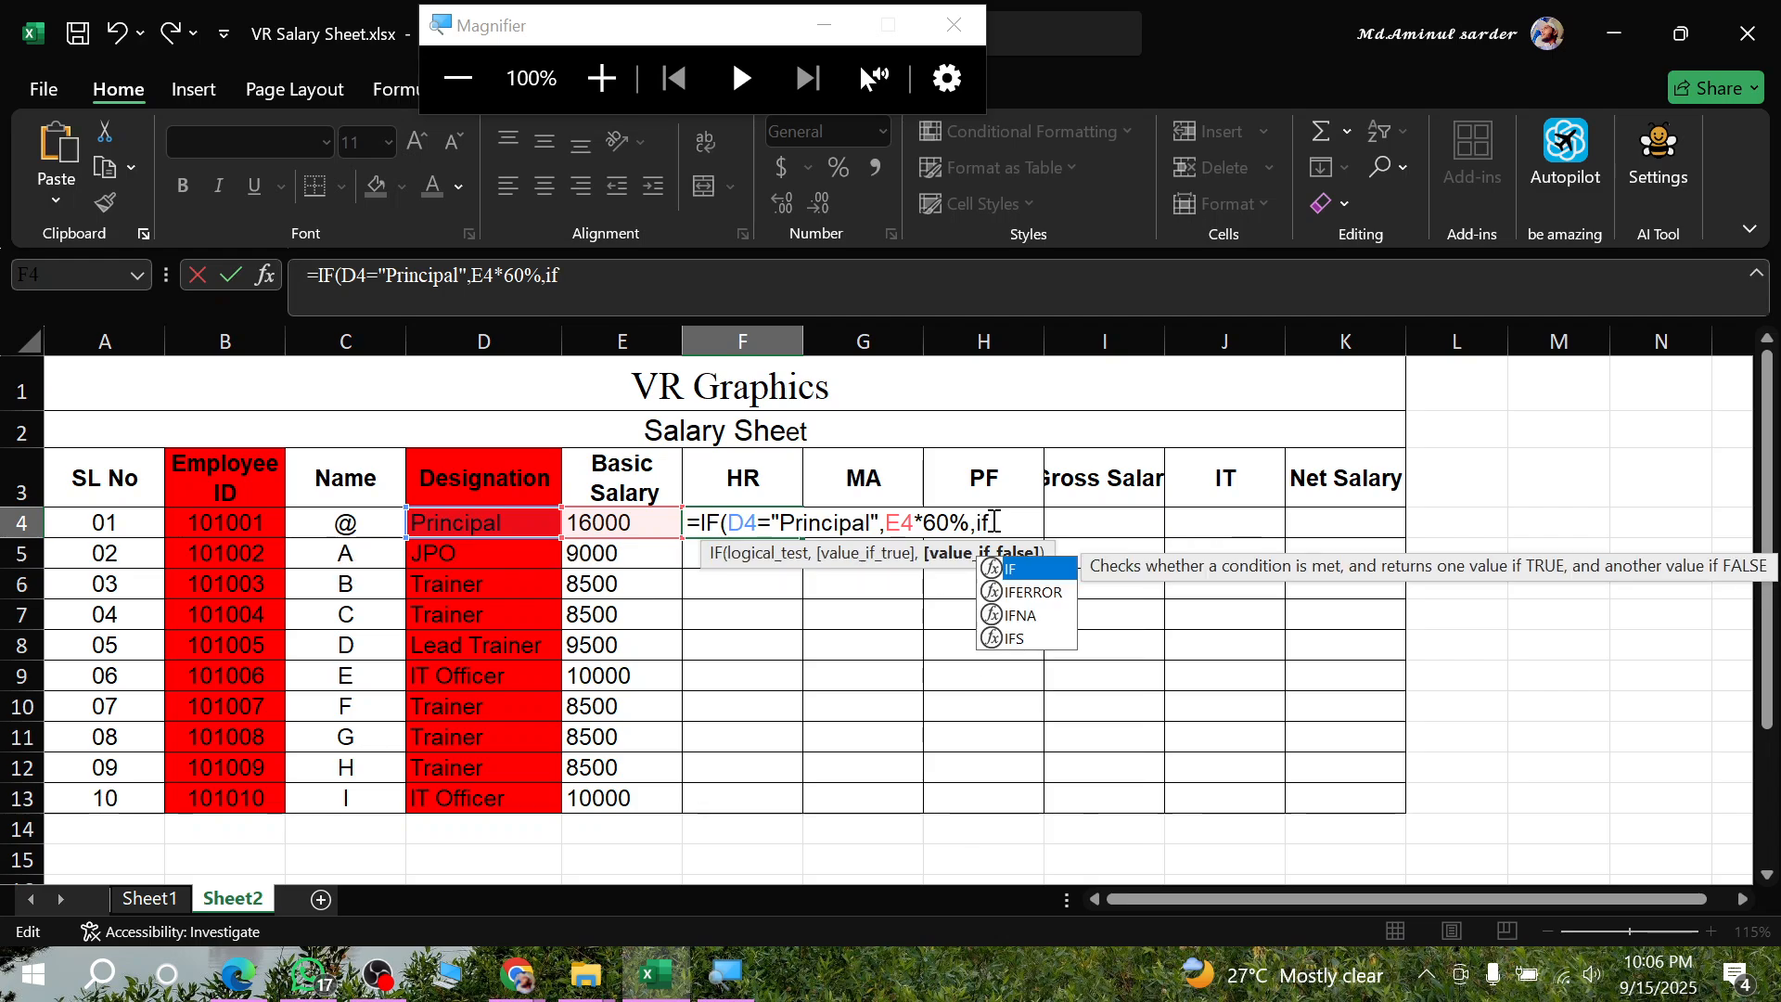
{"action": "key", "text": "Tab"}
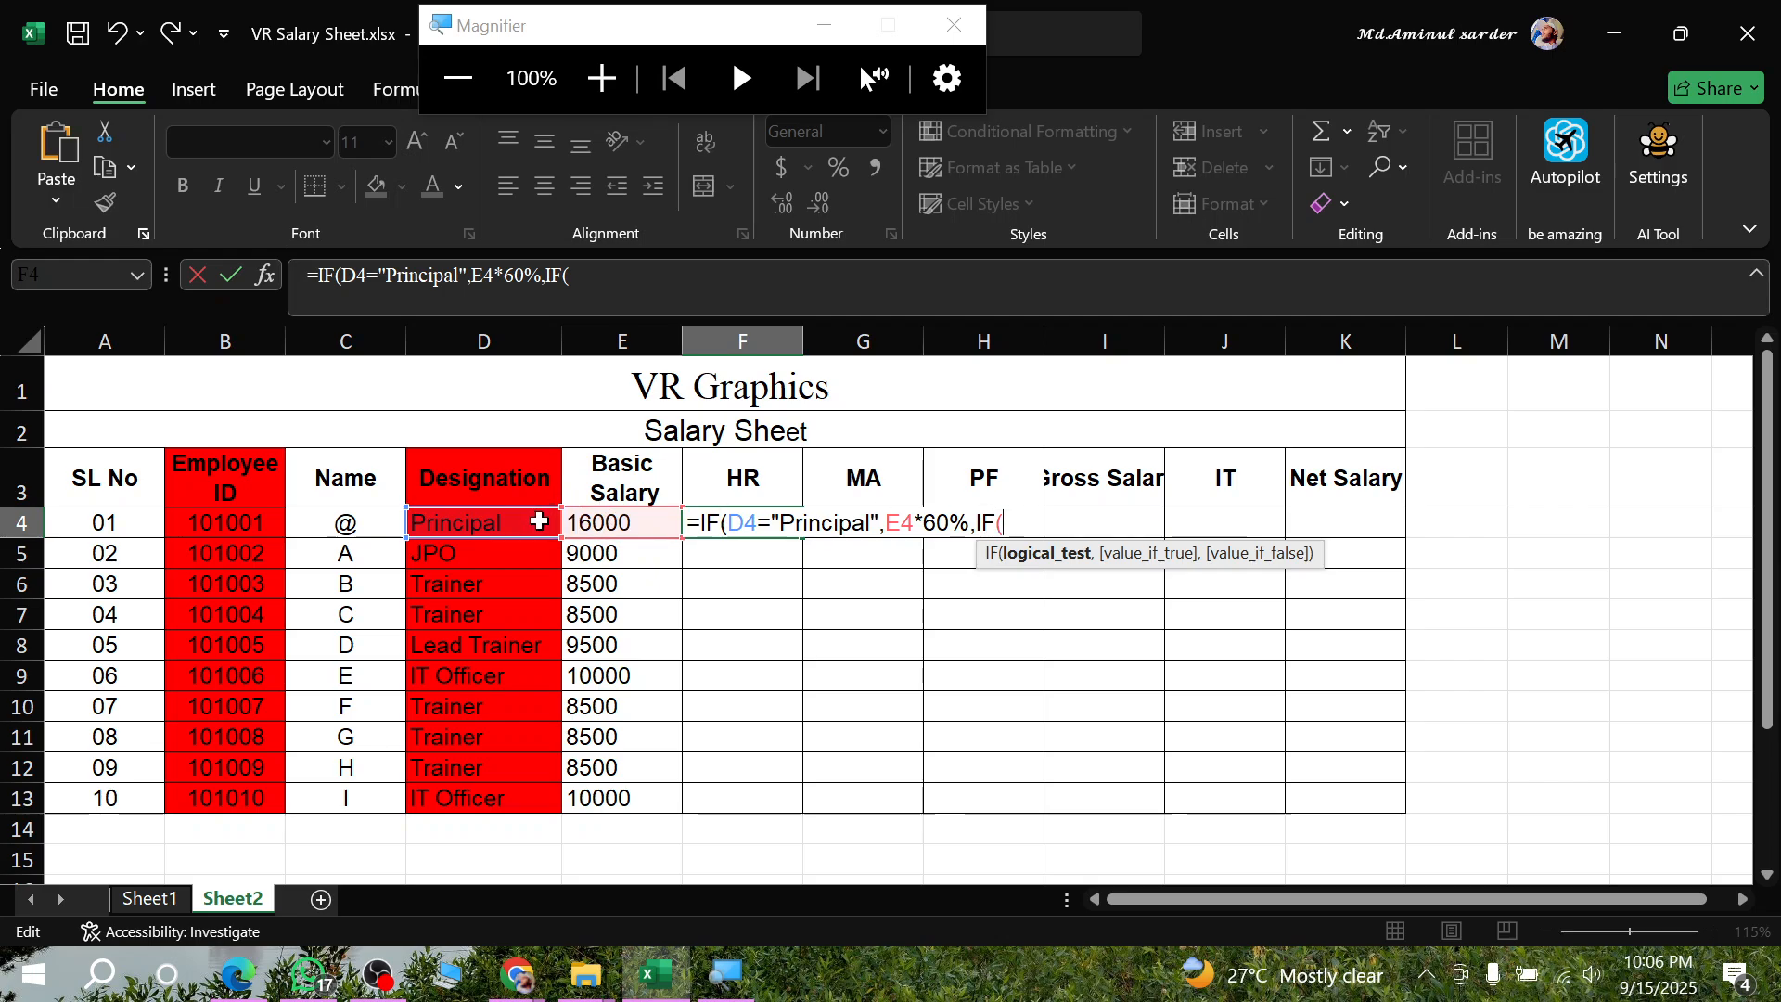
{"action": "left_click", "coordinate": [490, 525]}
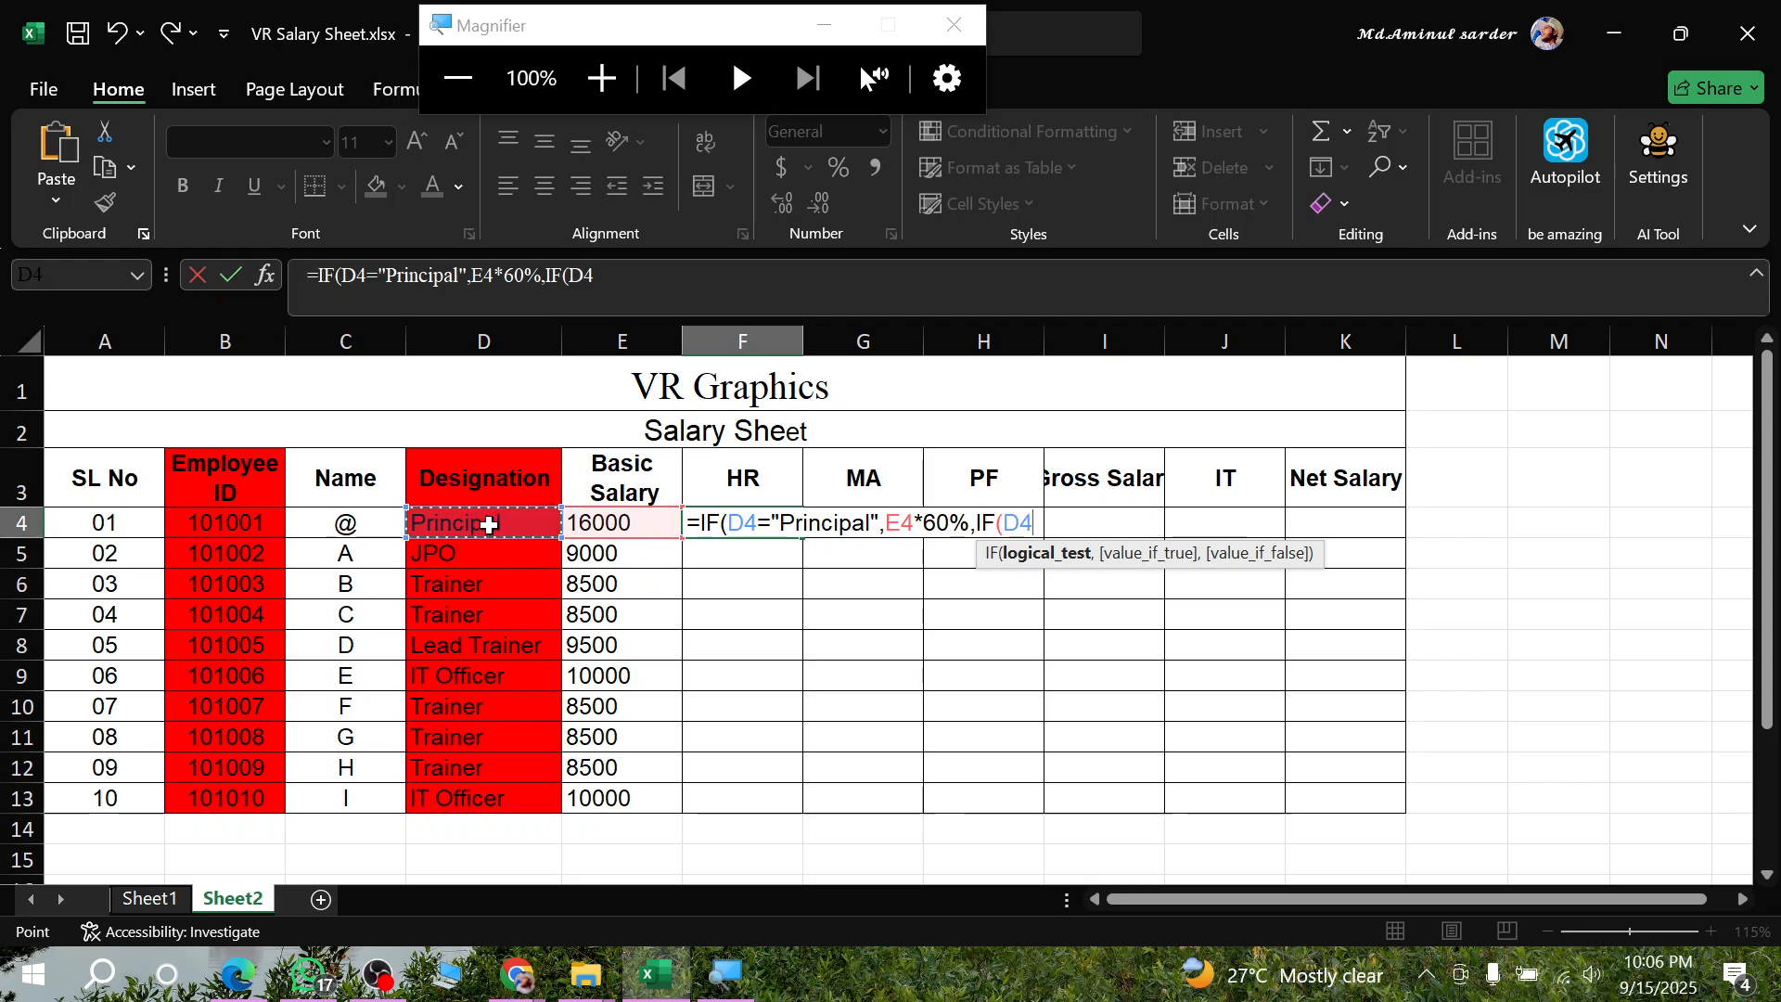
{"action": "type", "text": "=\"IT "}
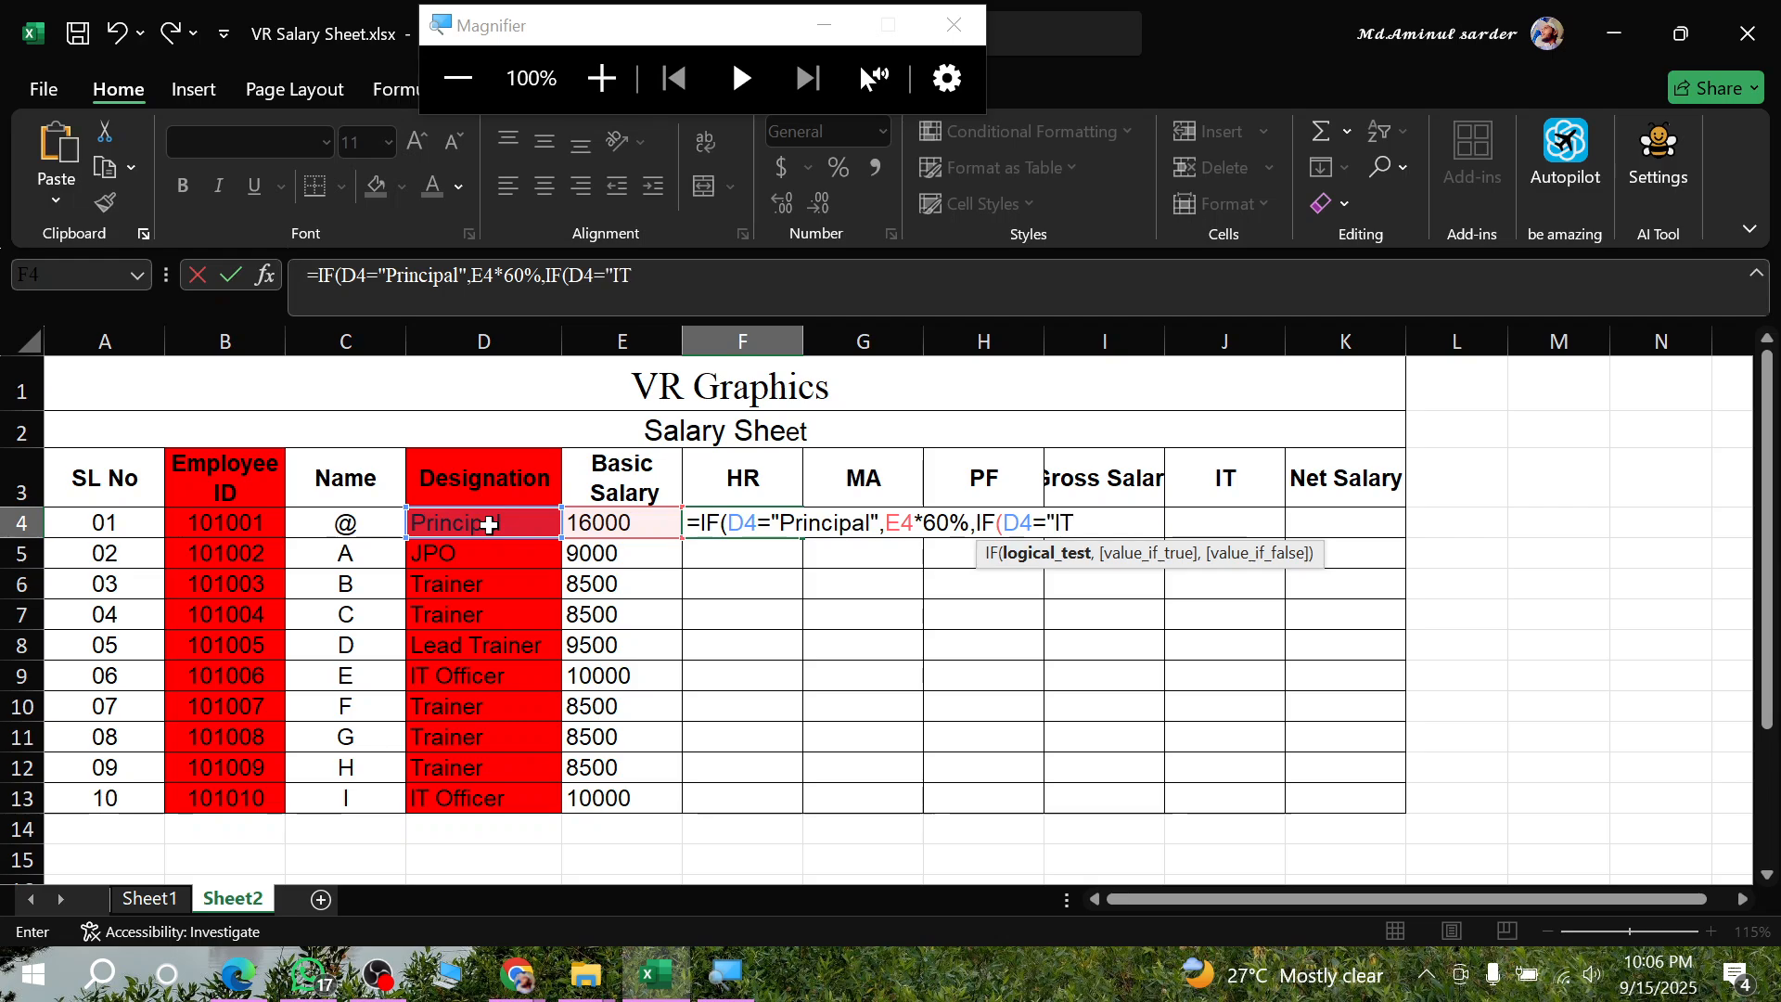
{"action": "type", "text": "Officer"}
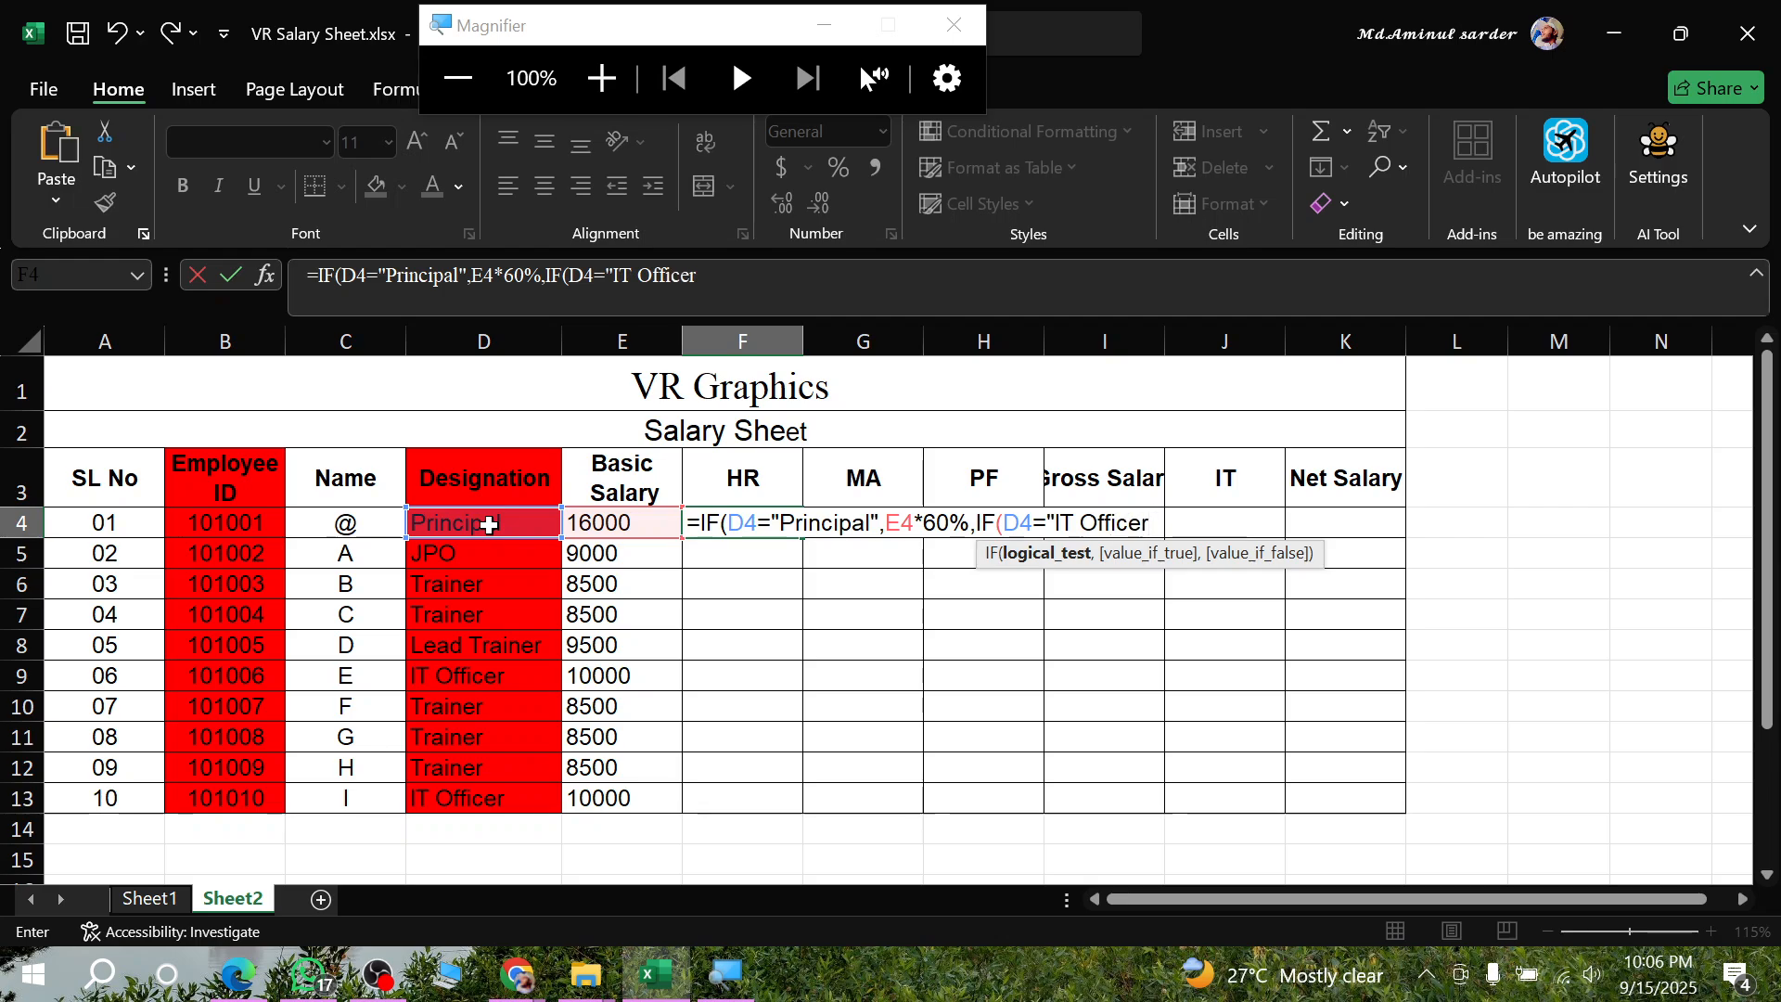
{"action": "type", "text": "\""}
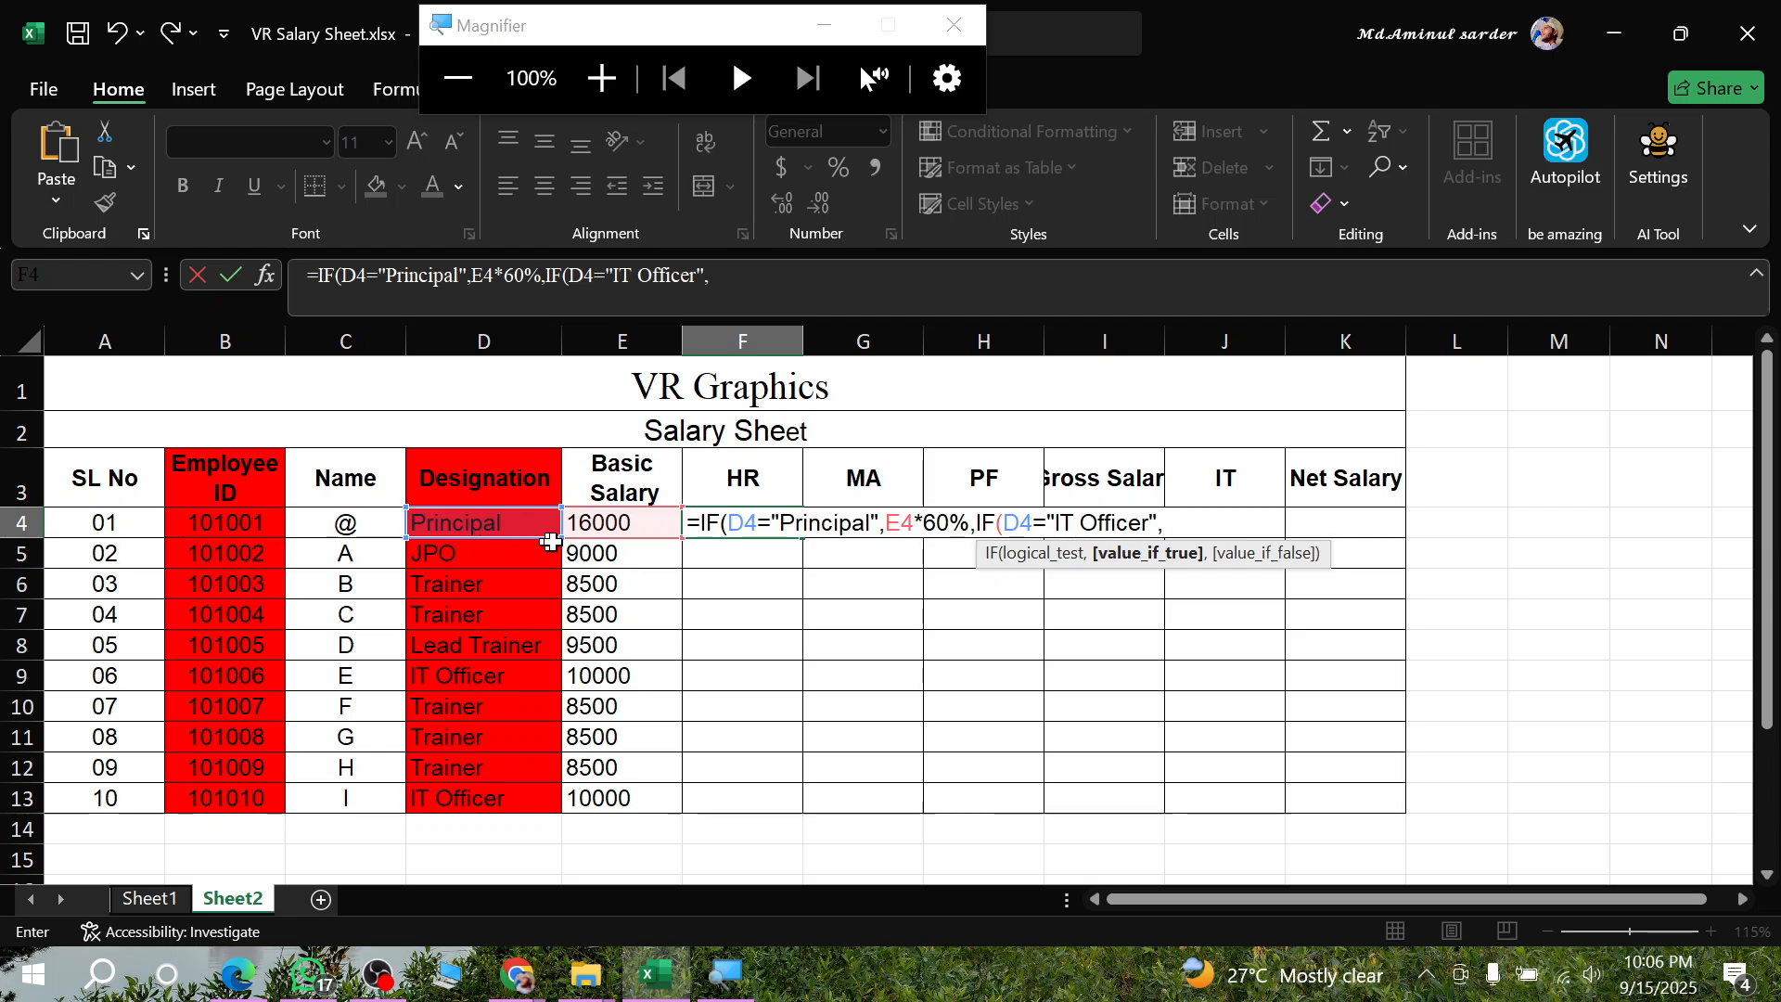
{"action": "type", "text": ","}
- Set the value for IT Officer in the nested IF to E4*60%
{"action": "left_click", "coordinate": [603, 520]}
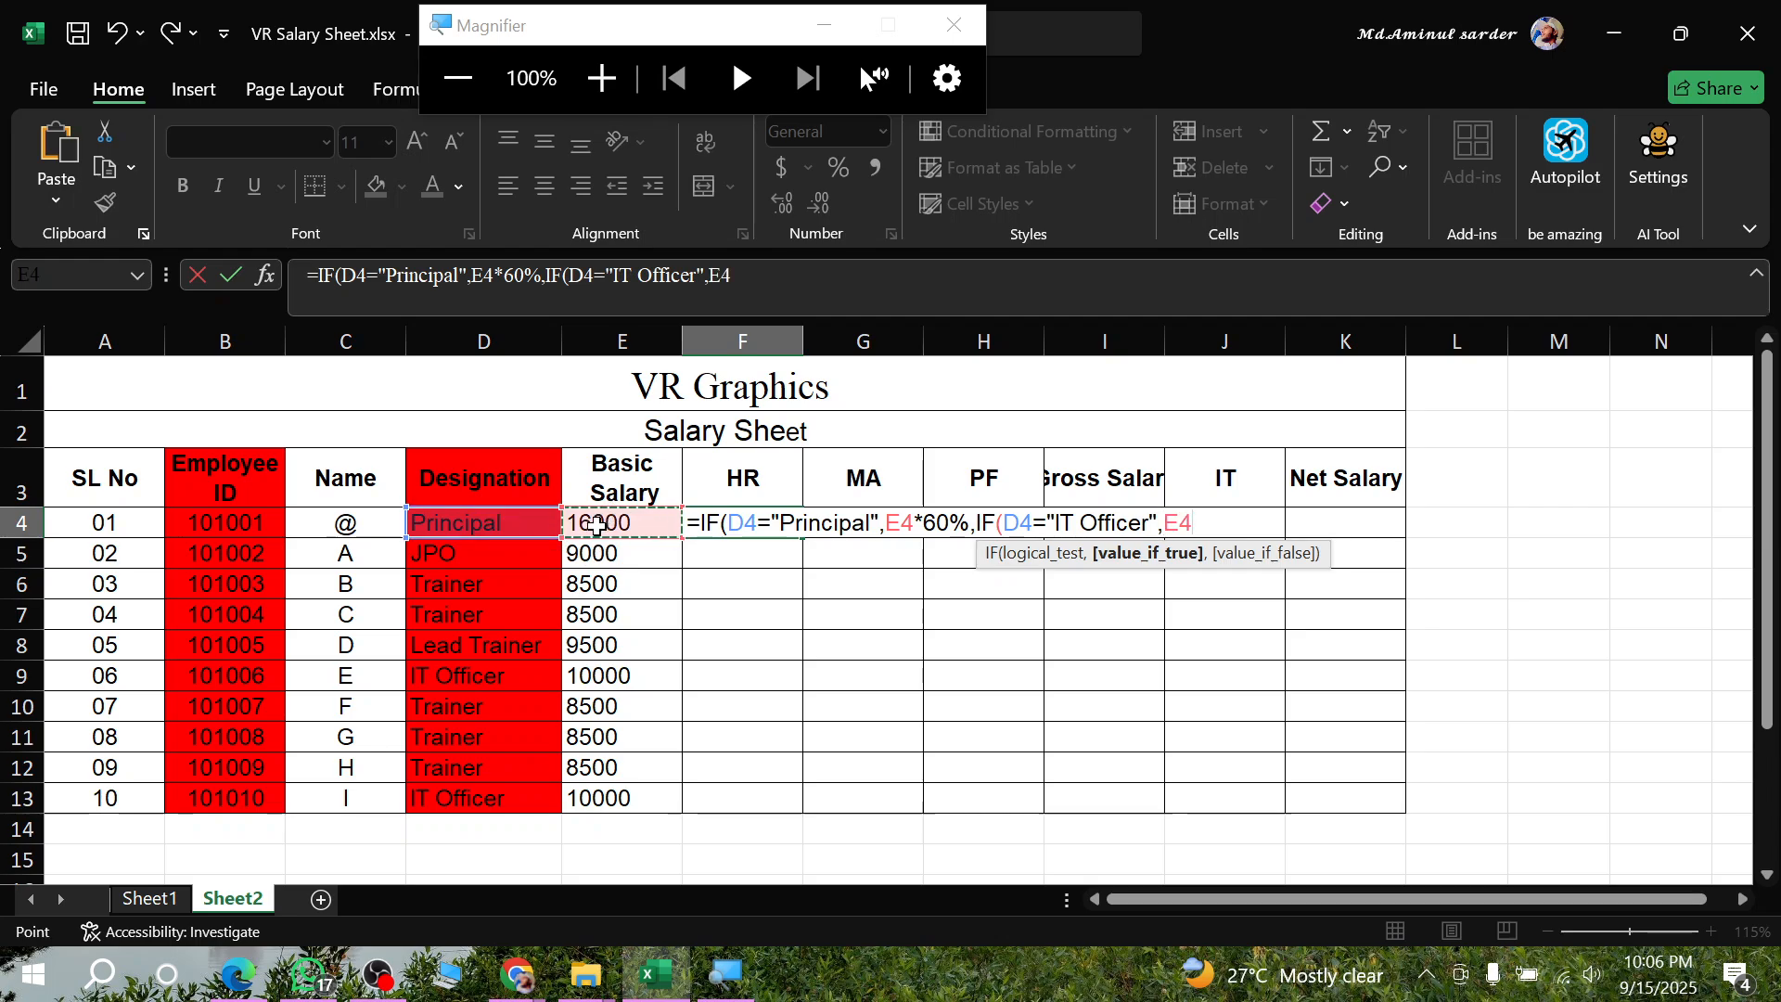
{"action": "type", "text": "*60"}
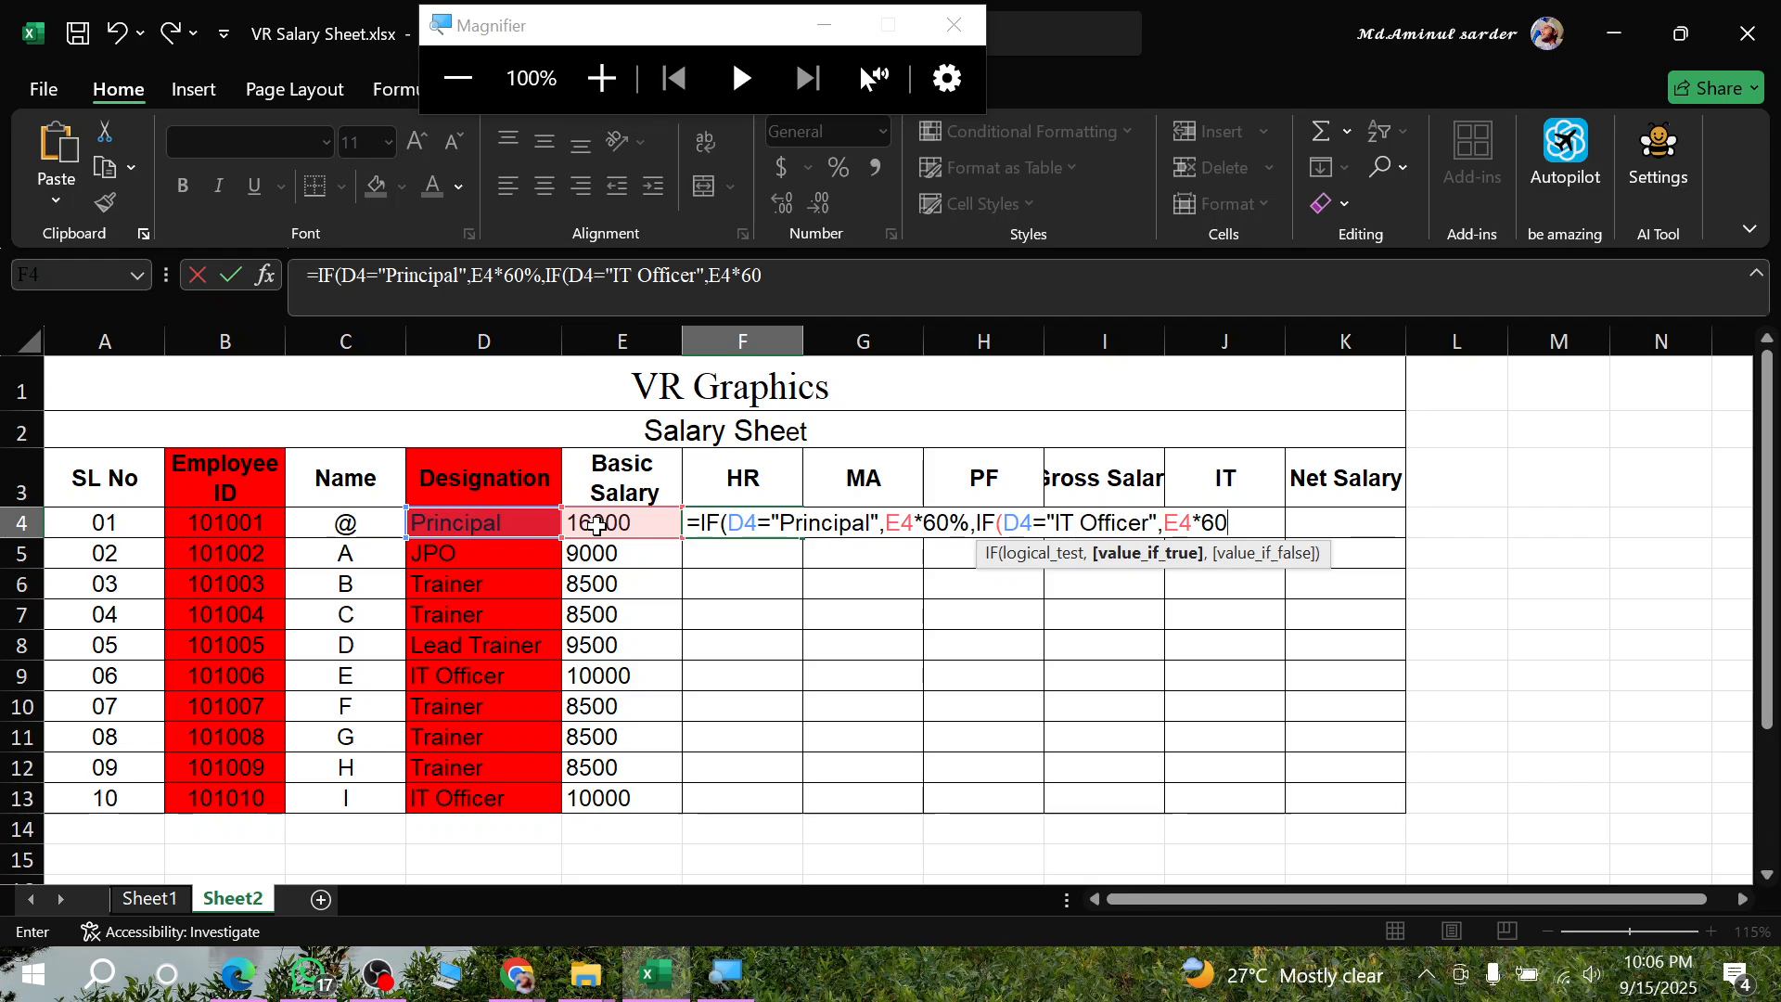
{"action": "type", "text": "%,"}
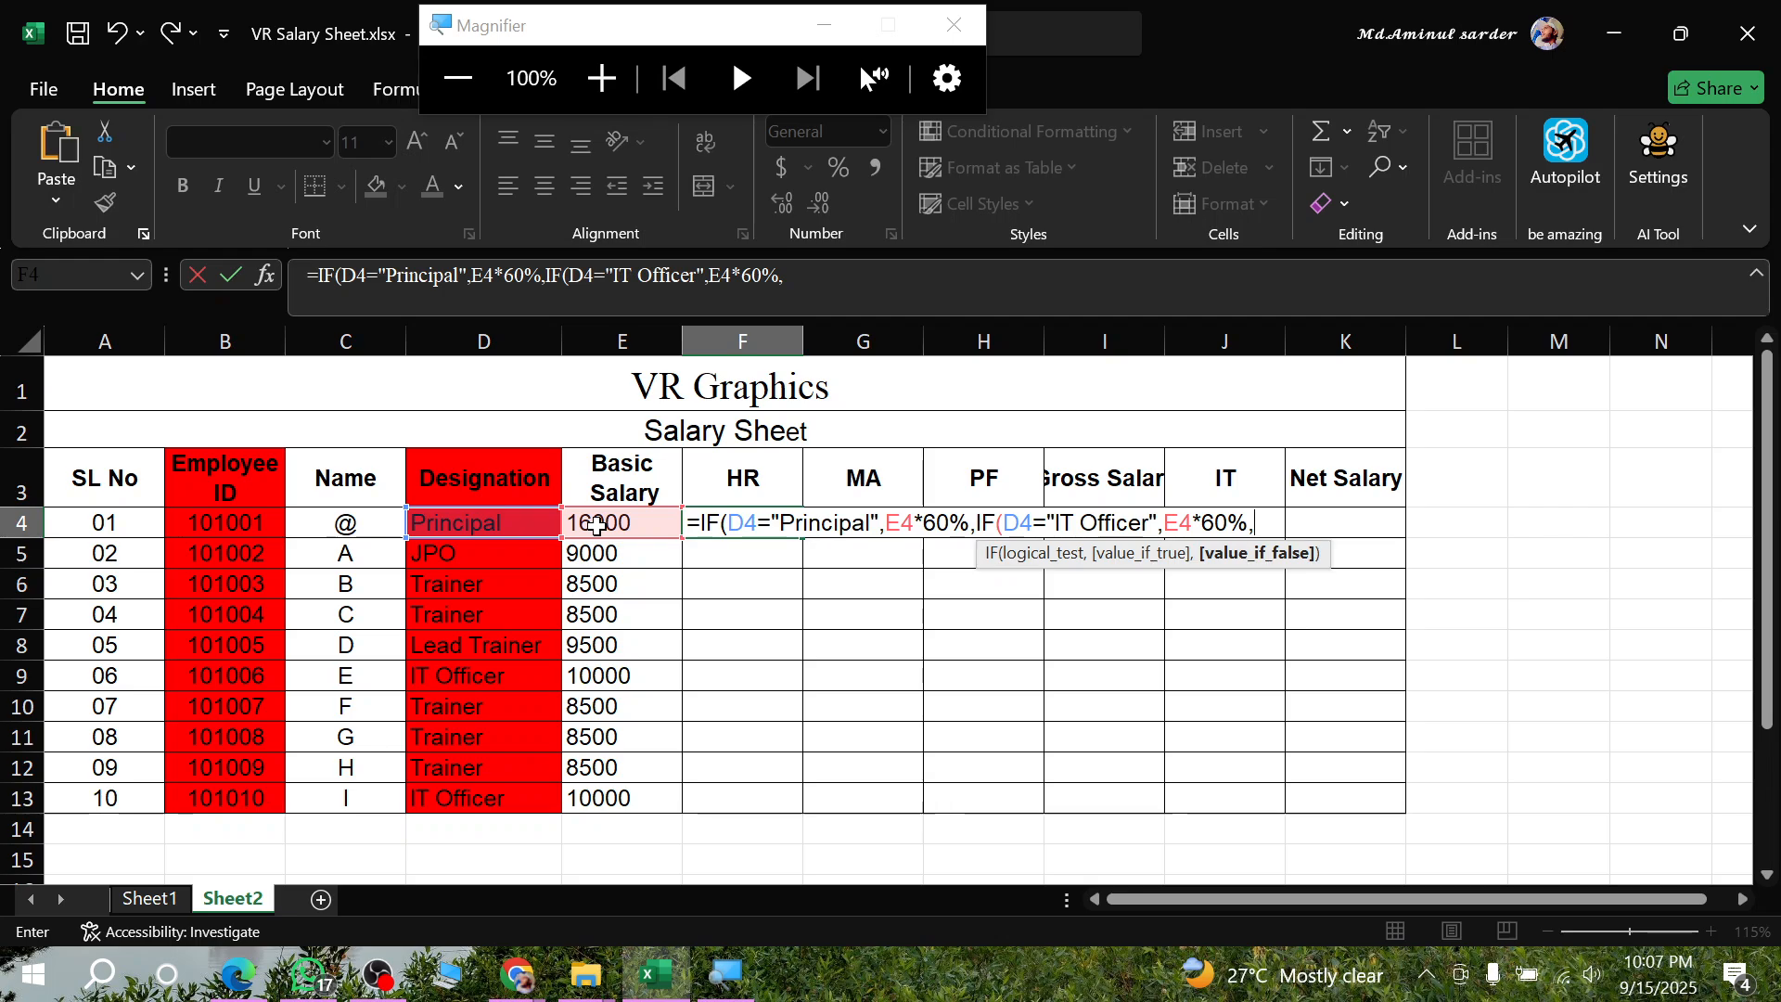
- Finish the F4 formula with 0 for all other designations and fill it down to F13
{"action": "type", "text": "0"}
{"action": "key", "text": "Return"}
{"action": "key", "text": "Return"}
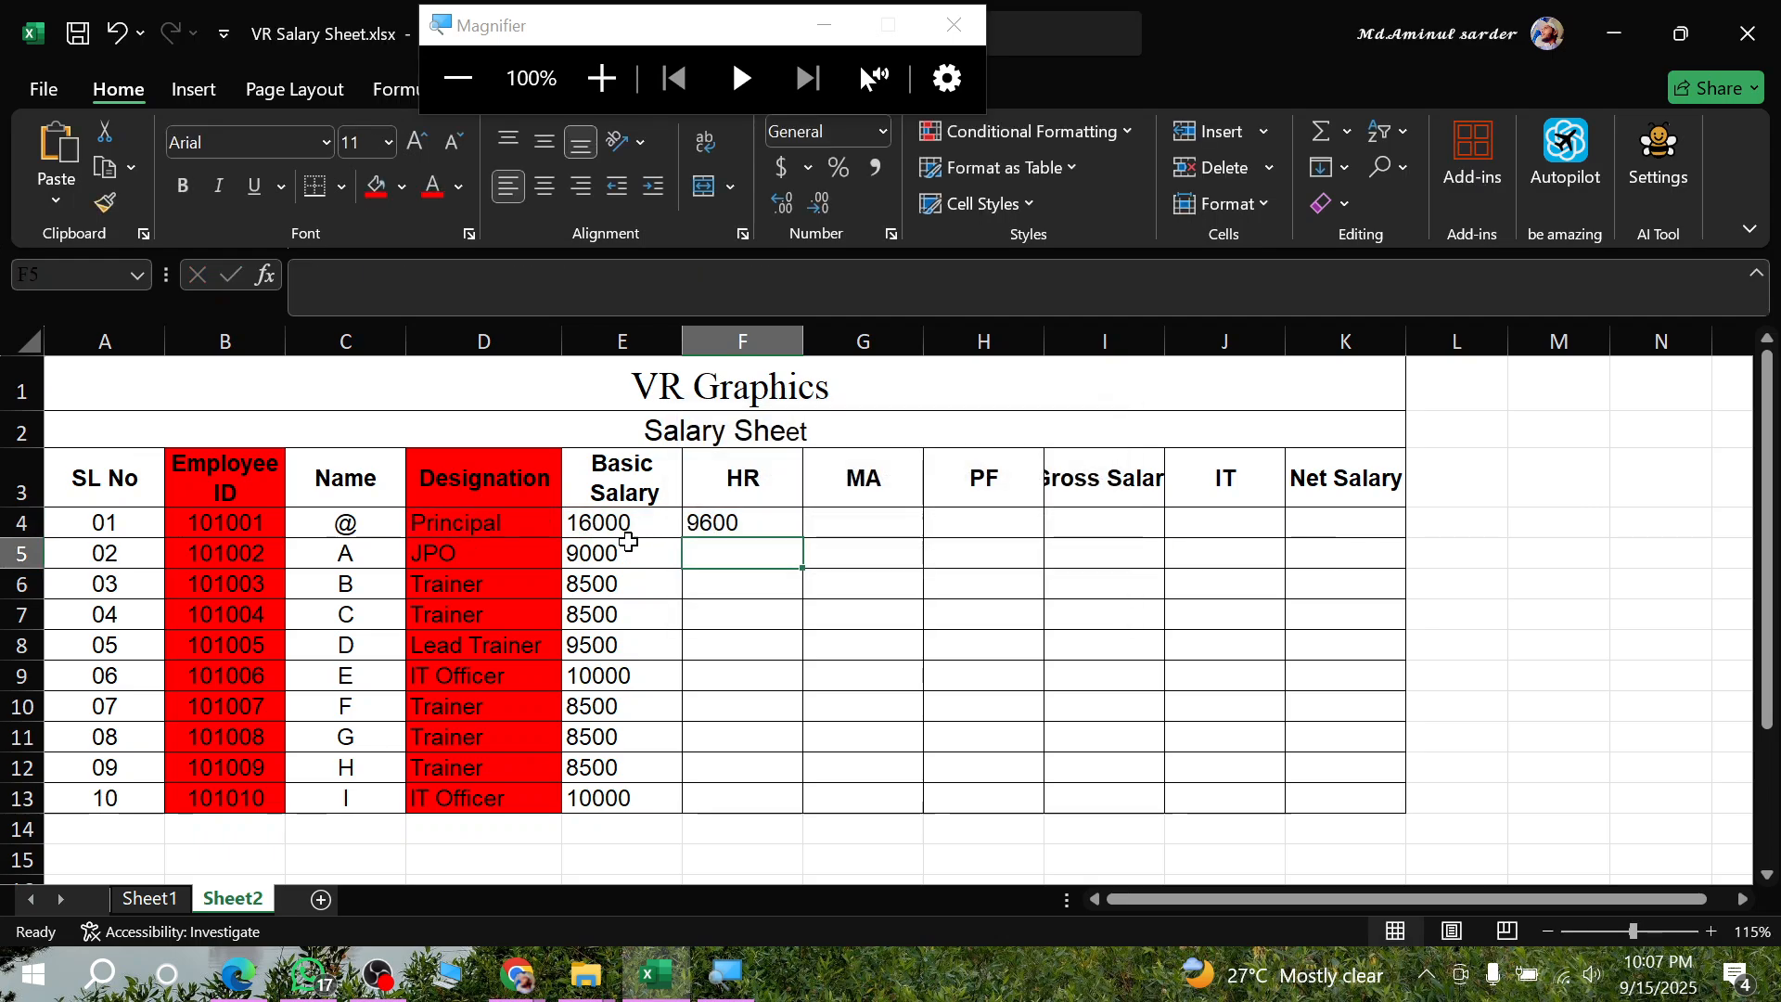
{"action": "left_click", "coordinate": [721, 525]}
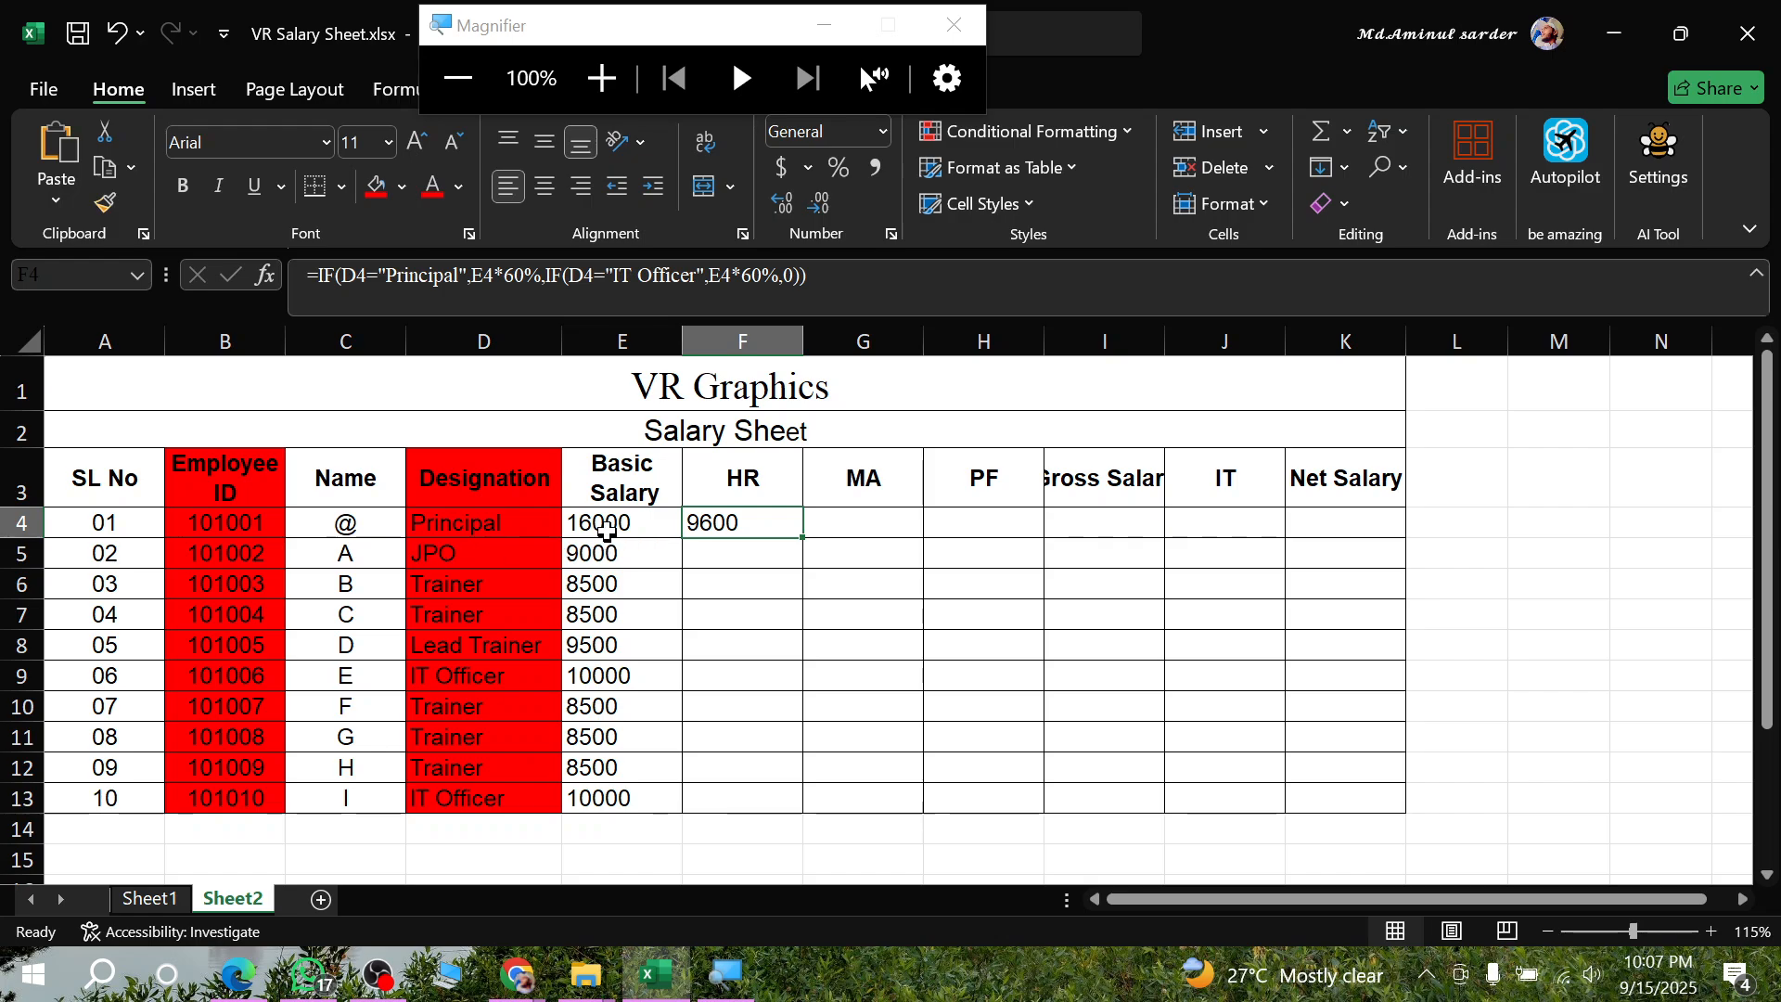
{"action": "double_click", "coordinate": [802, 535]}
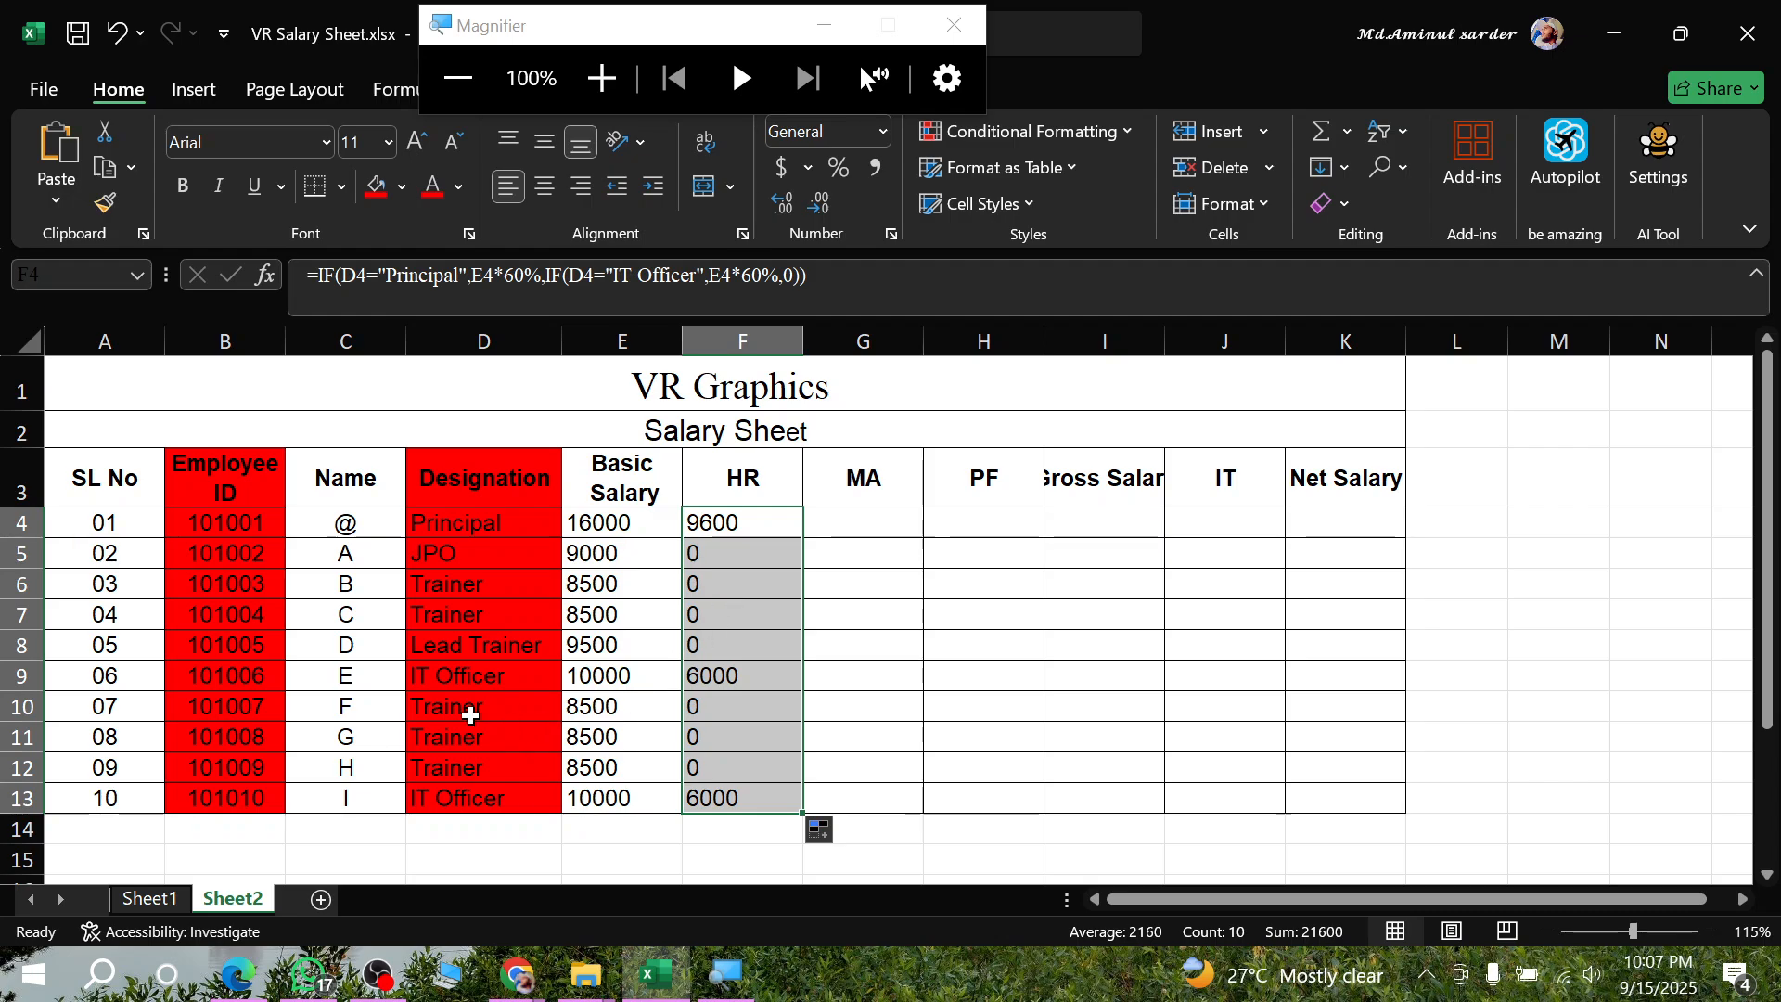
- Check the HR results in column F for the IT Officer rows and for the other designations
{"action": "left_click_drag", "start_coordinate": [452, 678], "coordinate": [745, 688]}
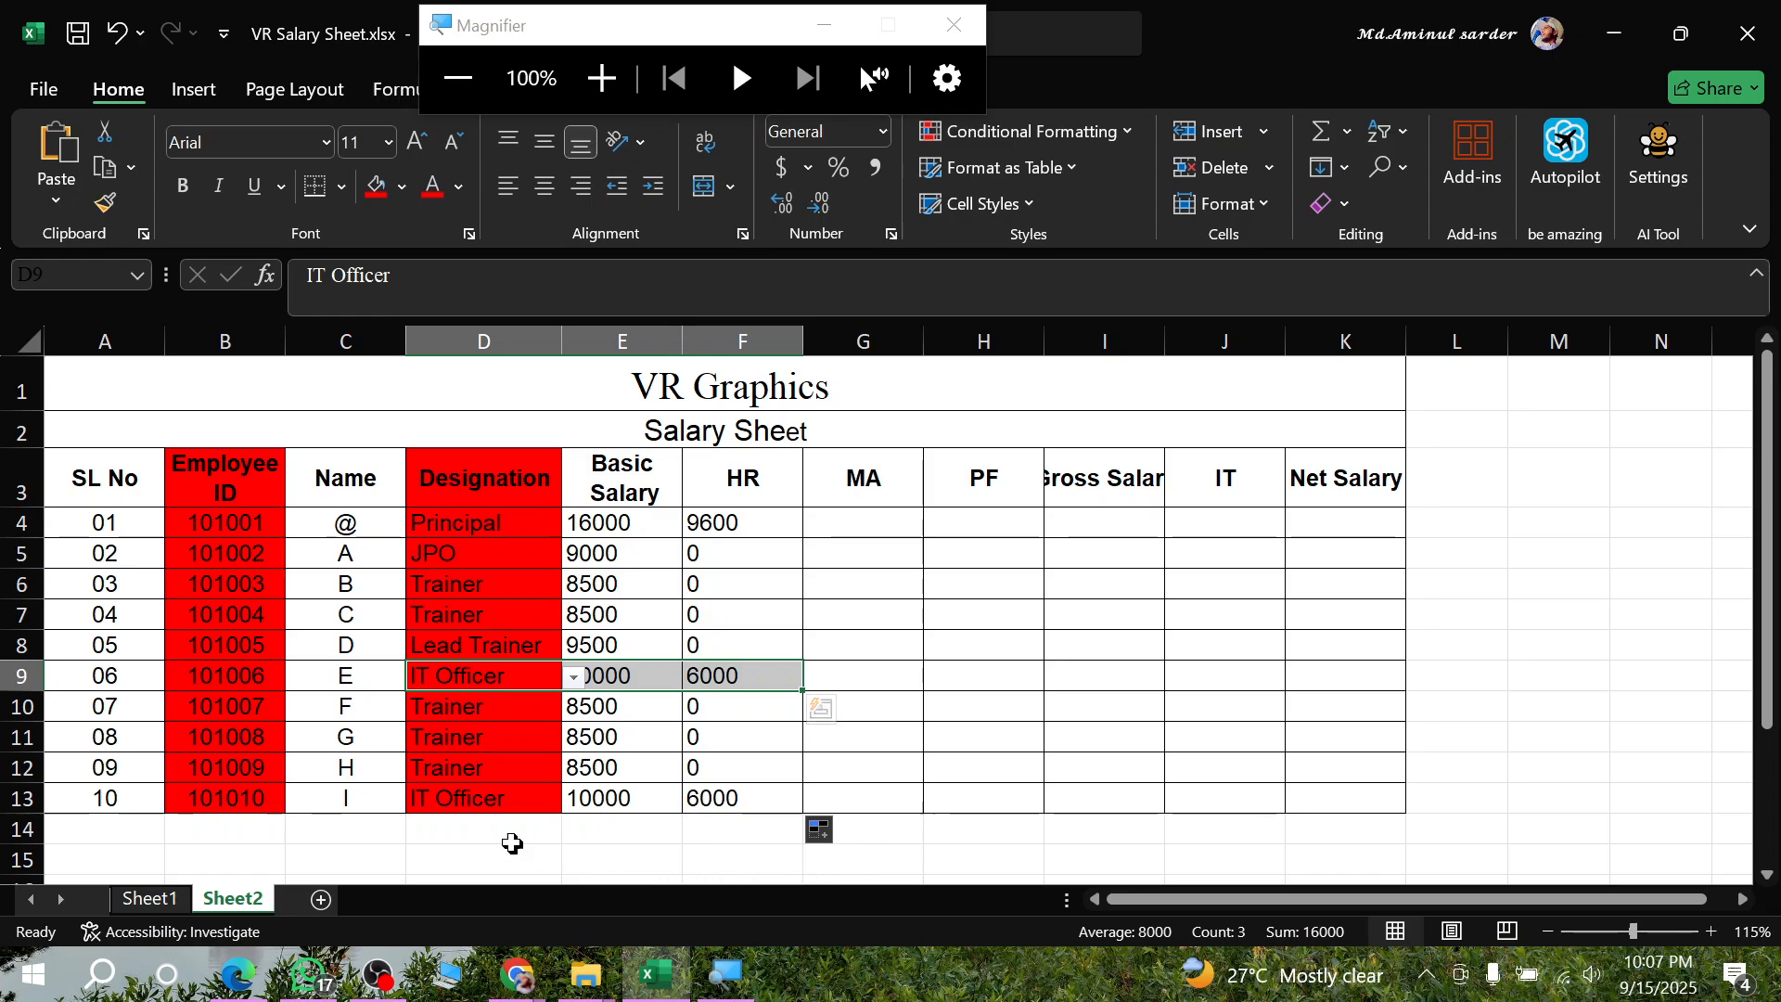
{"action": "left_click_drag", "start_coordinate": [475, 798], "coordinate": [736, 790]}
{"action": "left_click", "coordinate": [732, 794]}
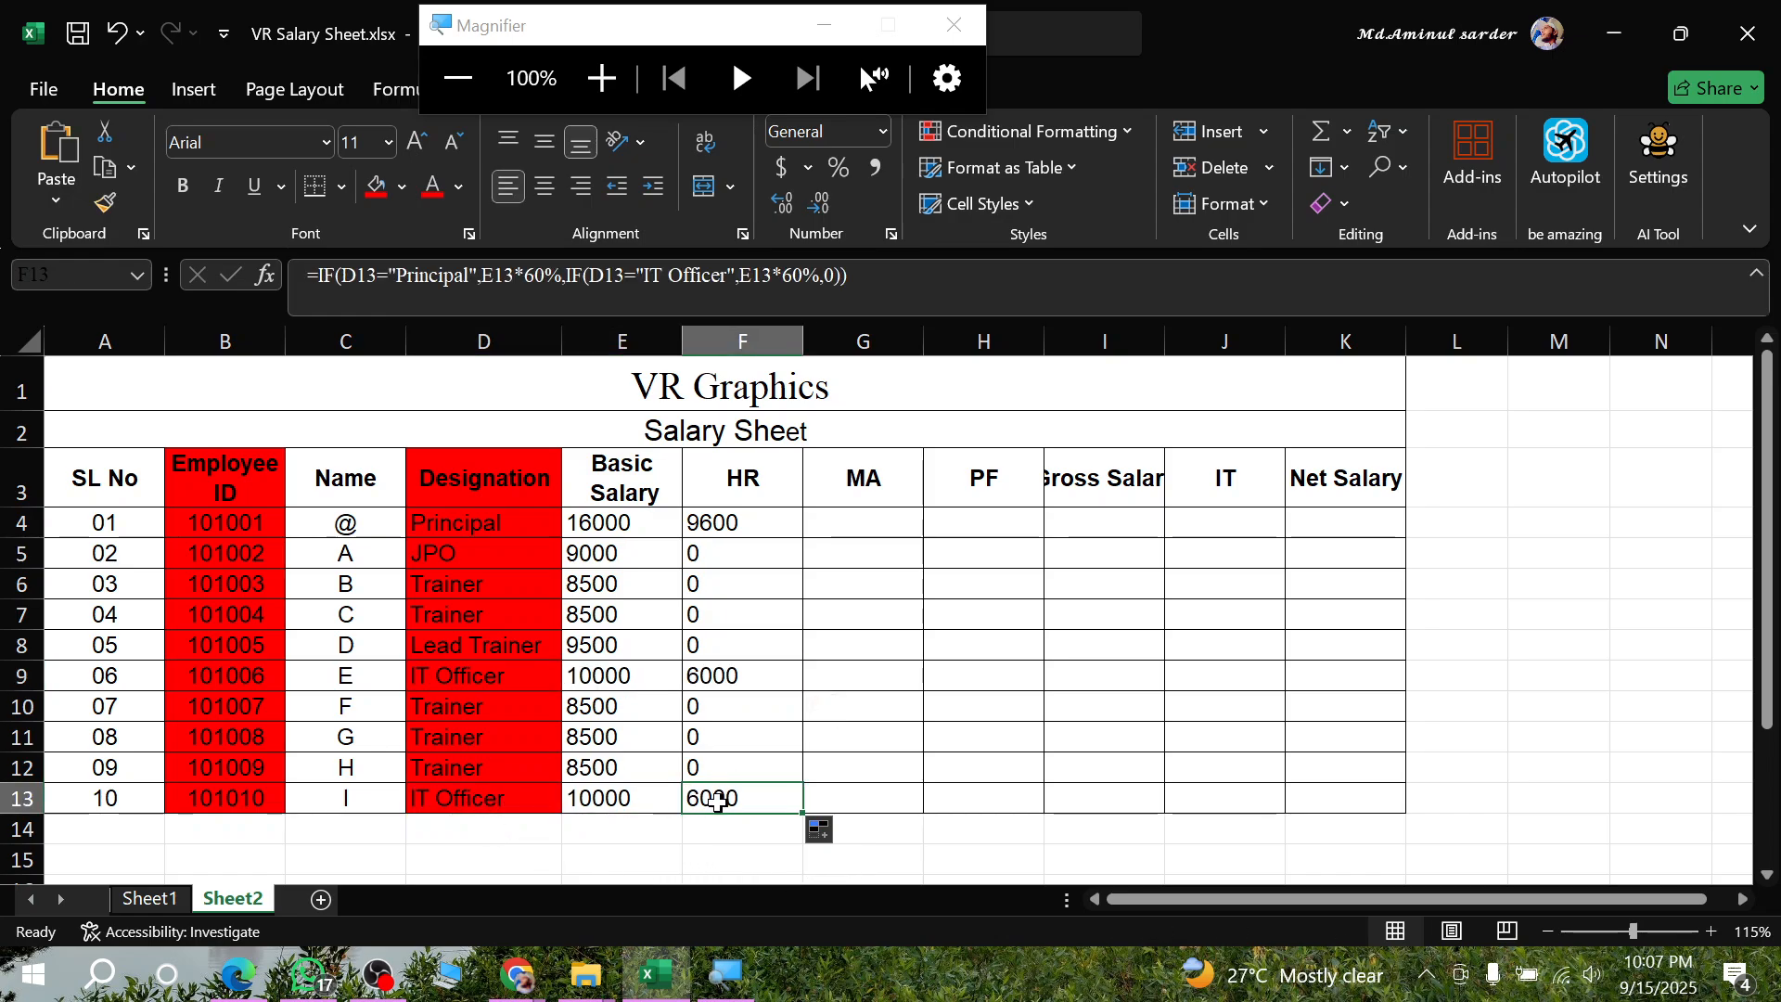
{"action": "left_click_drag", "start_coordinate": [707, 711], "coordinate": [728, 768]}
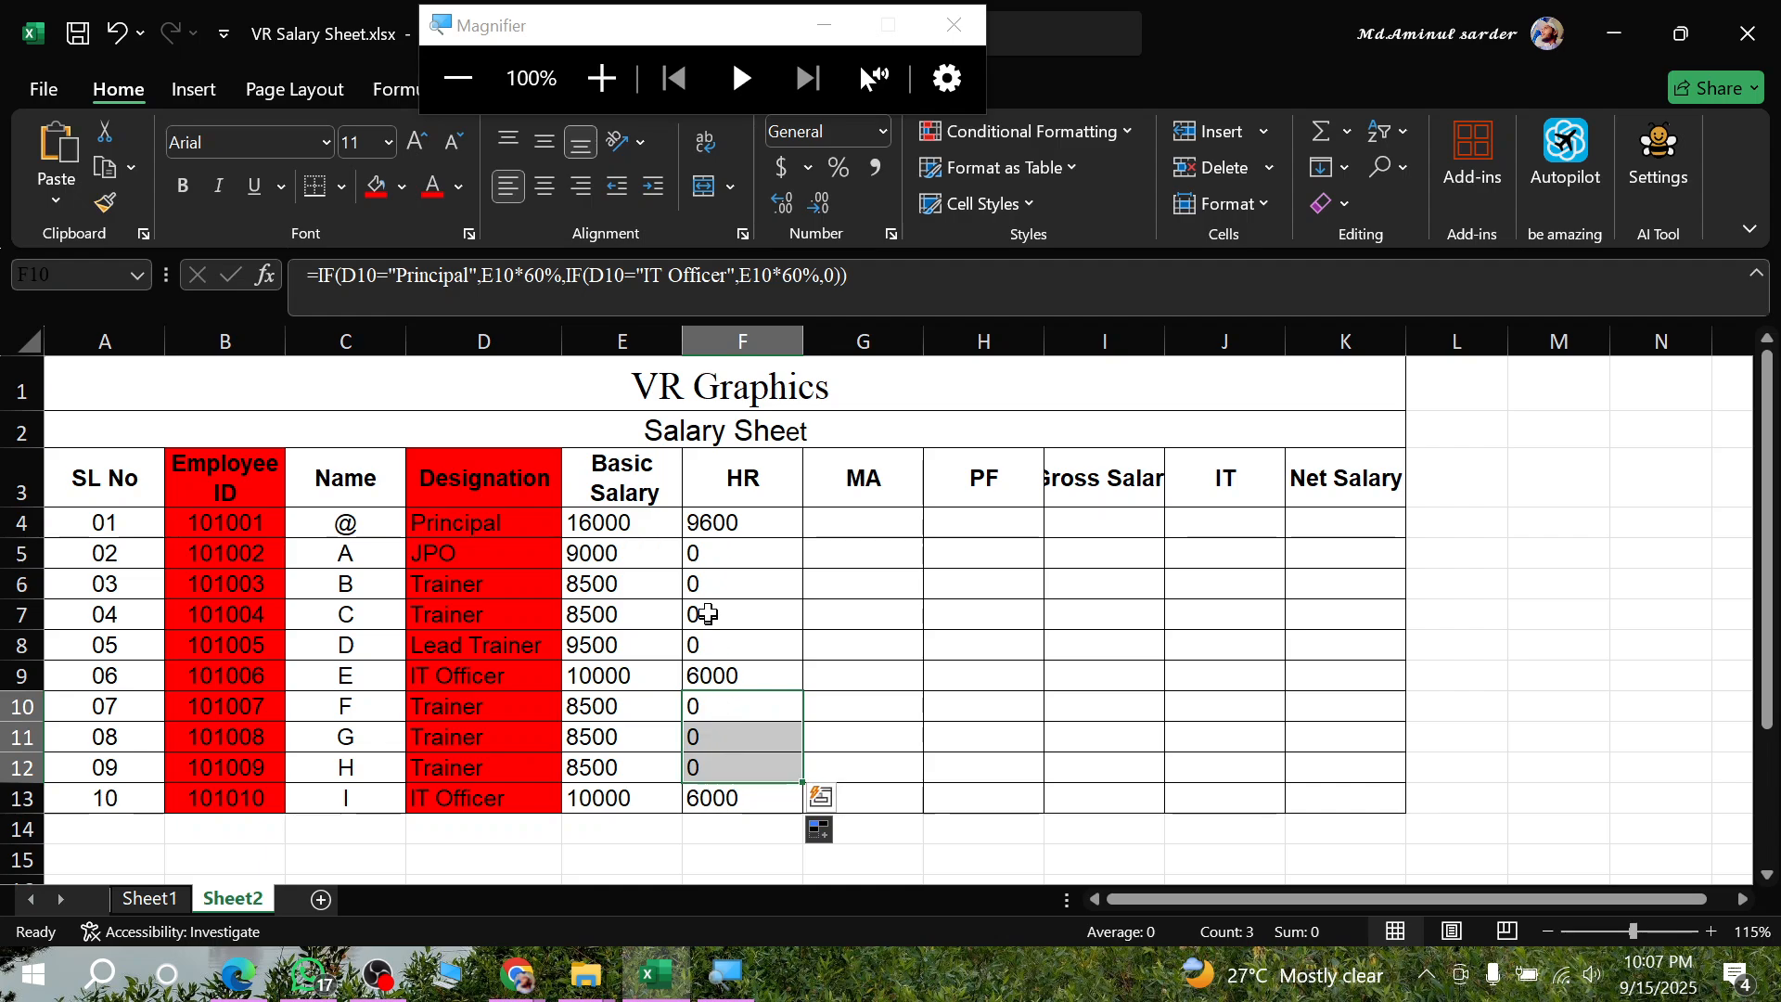
{"action": "left_click_drag", "start_coordinate": [711, 552], "coordinate": [732, 641]}
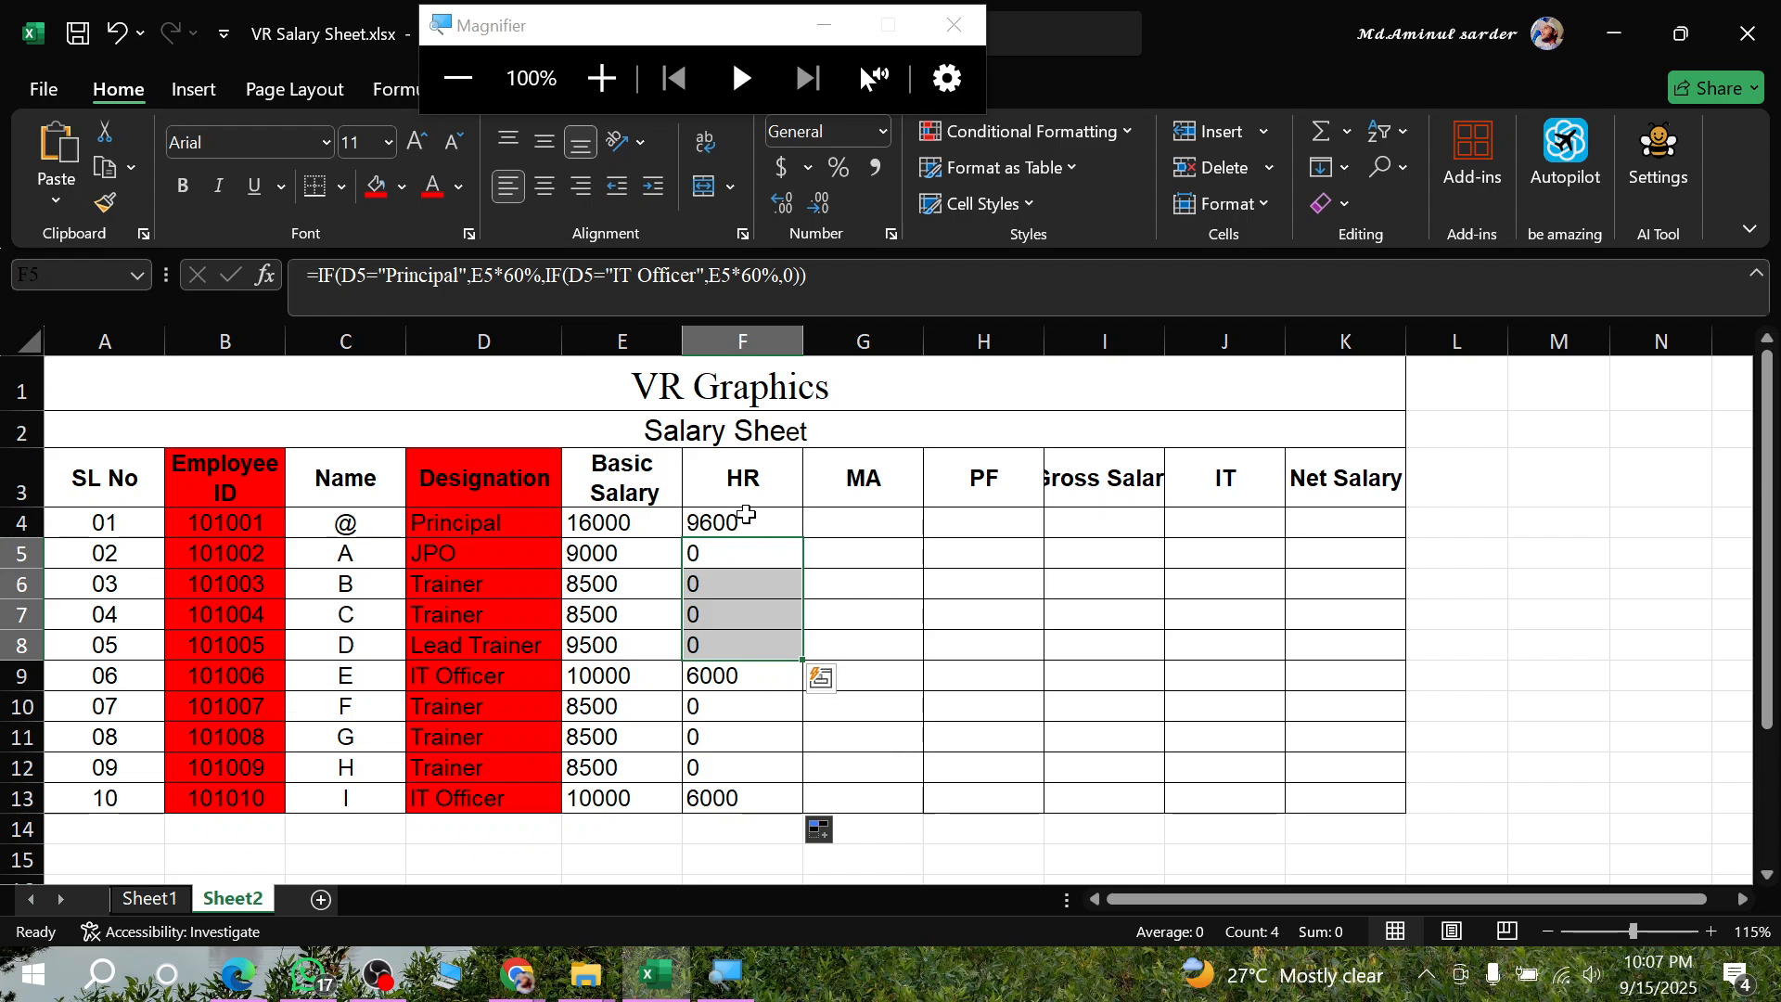
- Reopen the F4 formula for editing and remove the ending 0)) after the IT Officer value
{"action": "double_click", "coordinate": [747, 514]}
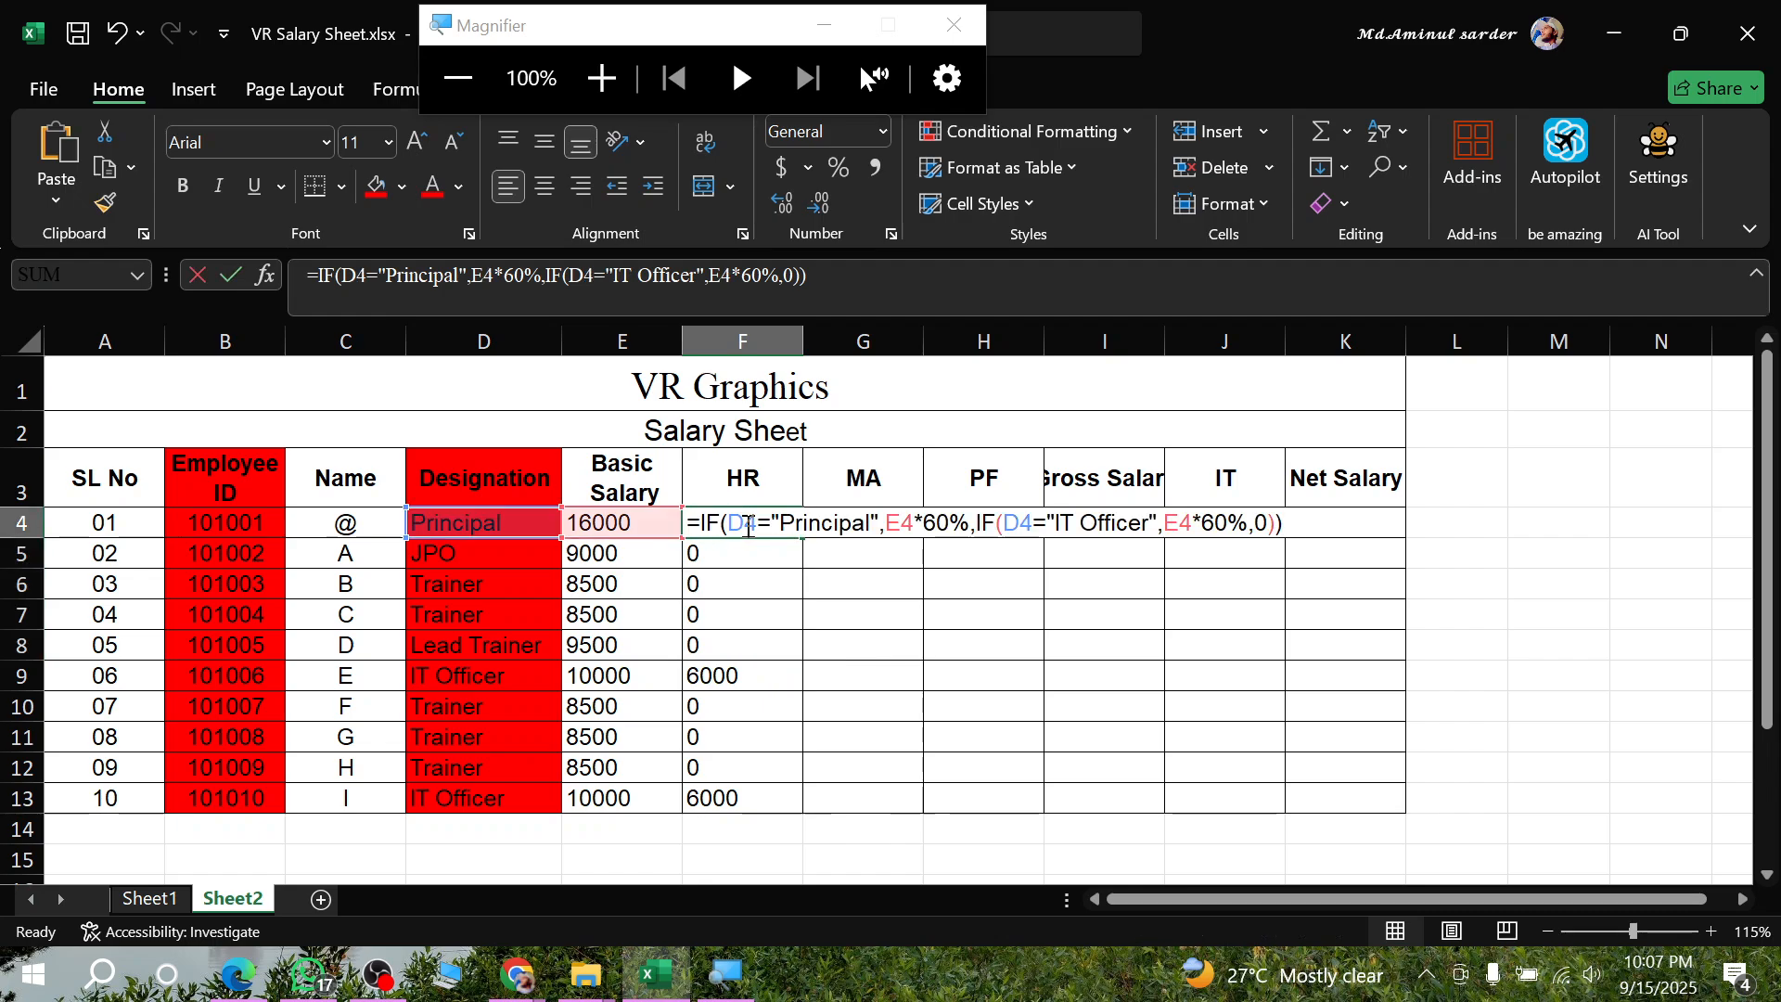
{"action": "left_click", "coordinate": [1310, 533]}
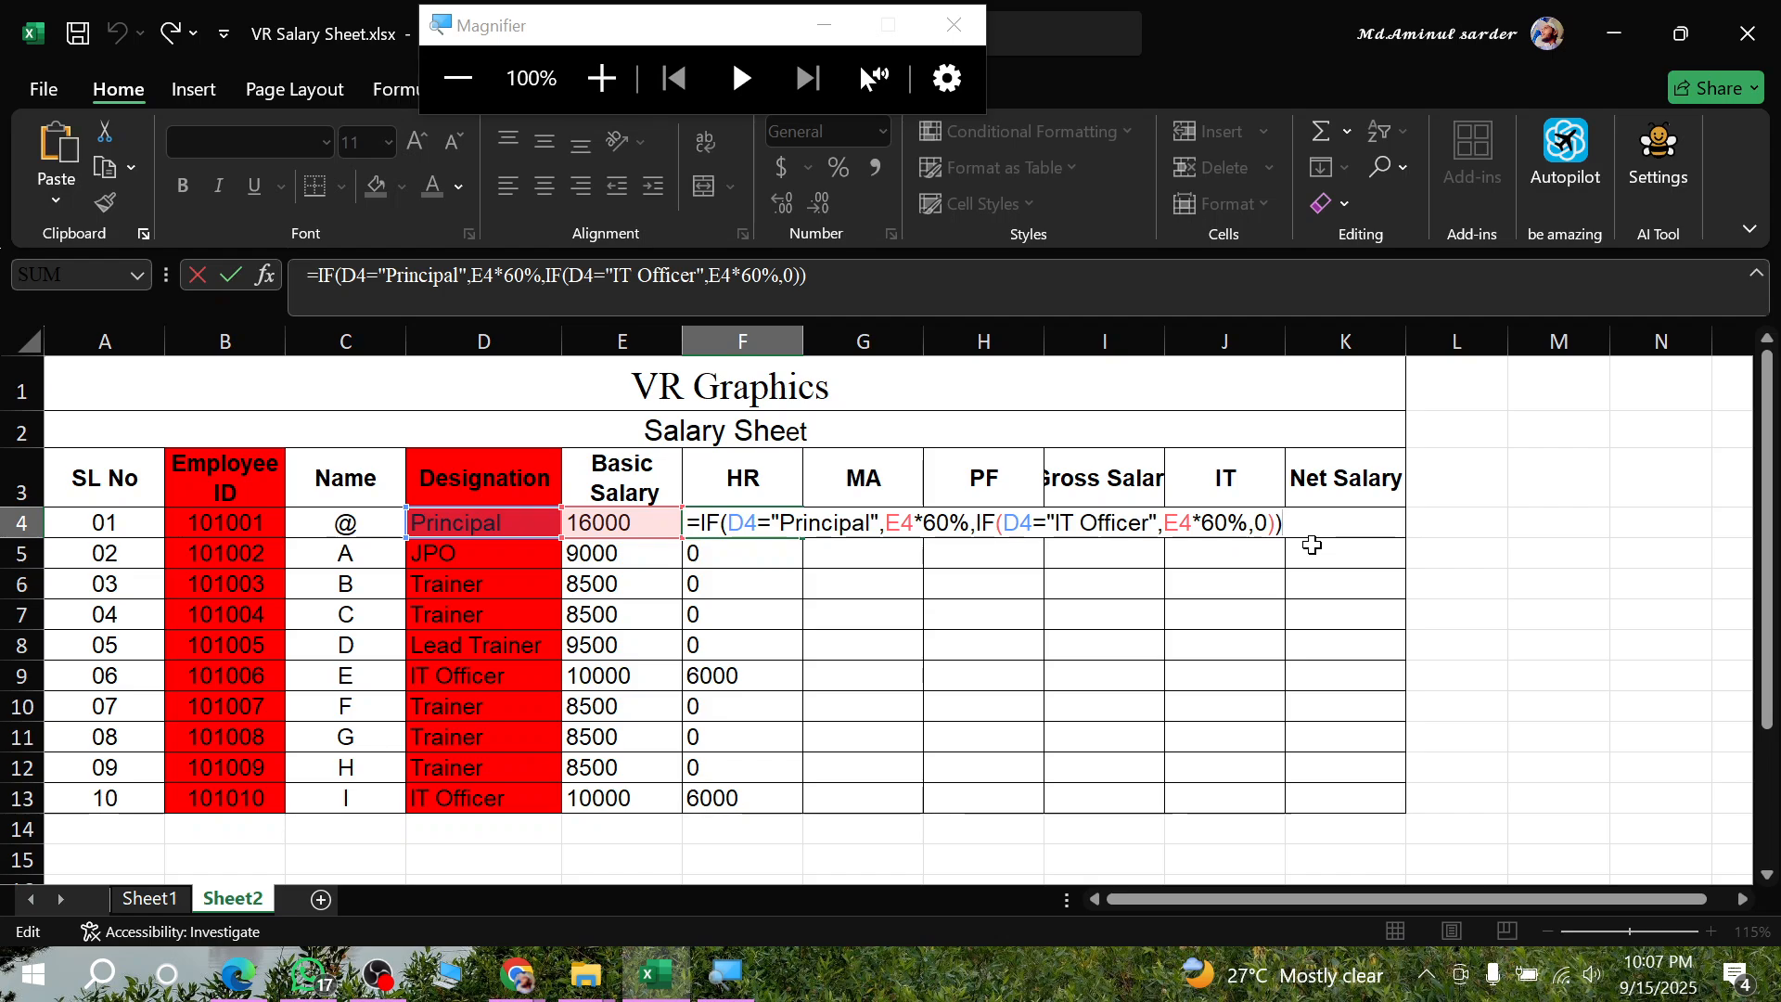
{"action": "key", "text": "BackSpace"}
{"action": "key", "text": "BackSpace"}
{"action": "key", "text": "BackSpace"}
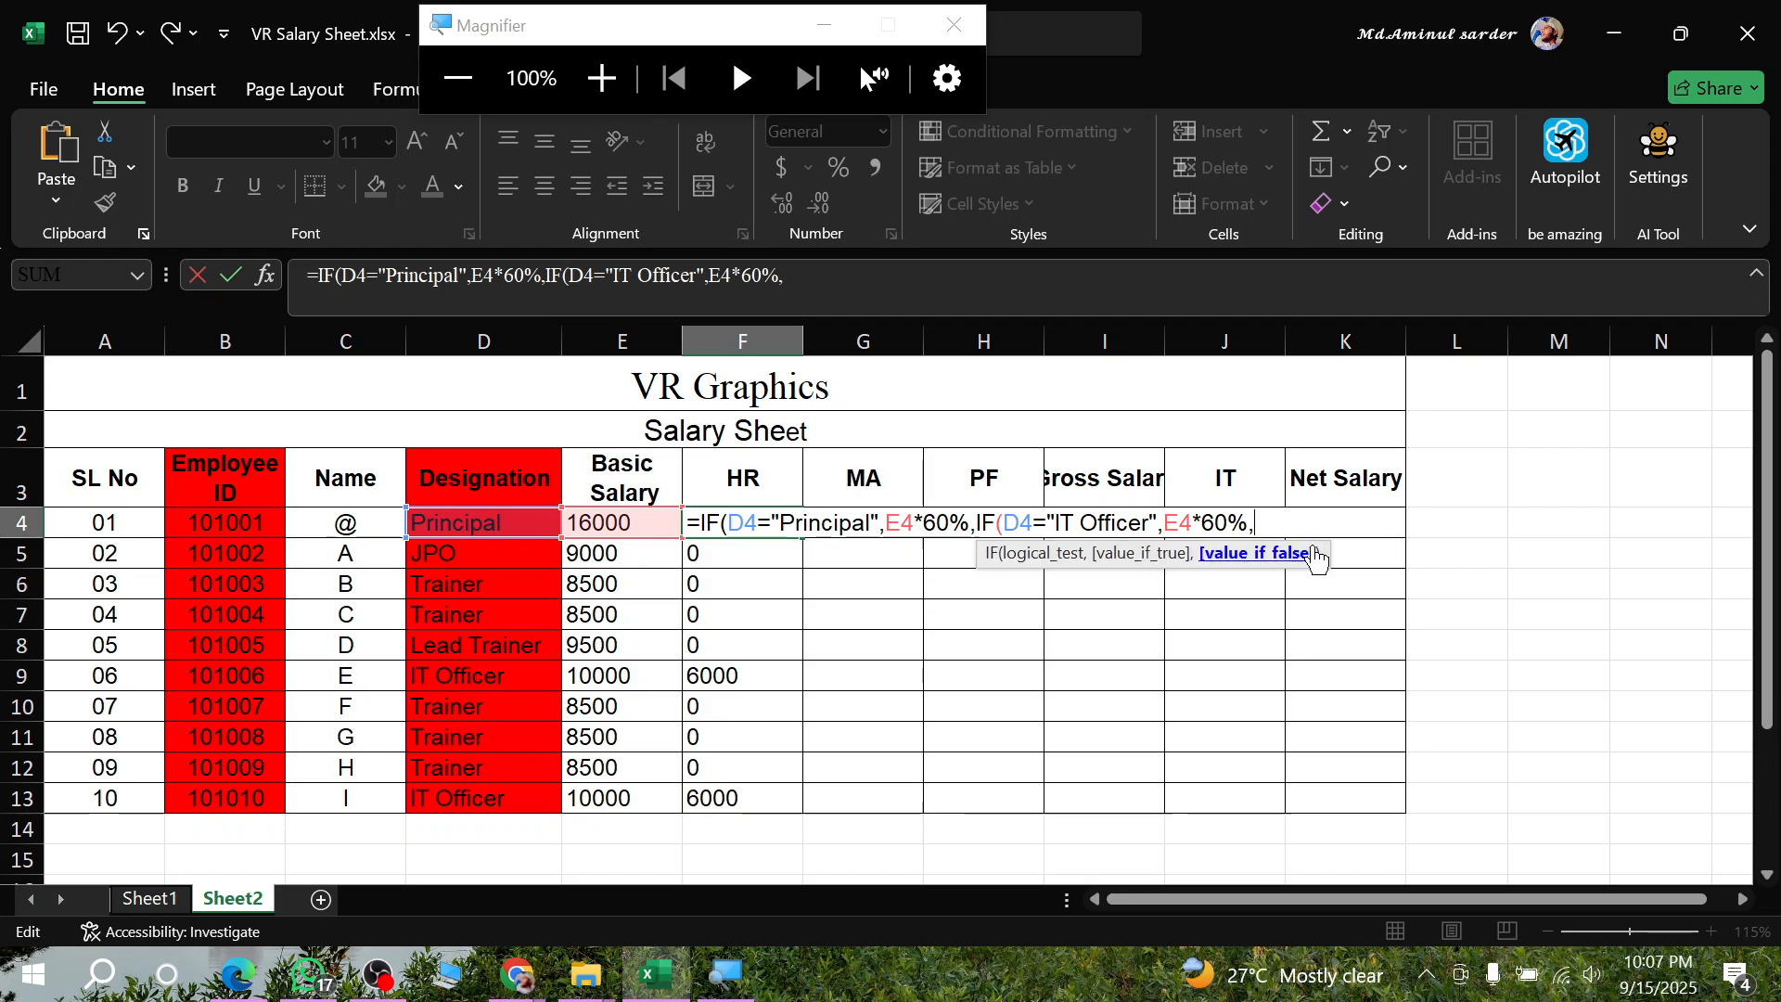
- In the assignment PDF in Edge, underline the 60% rule, then 50%, JPO and Lead under House Rent, and return to the Excel workbook
{"action": "left_click", "coordinate": [240, 975]}
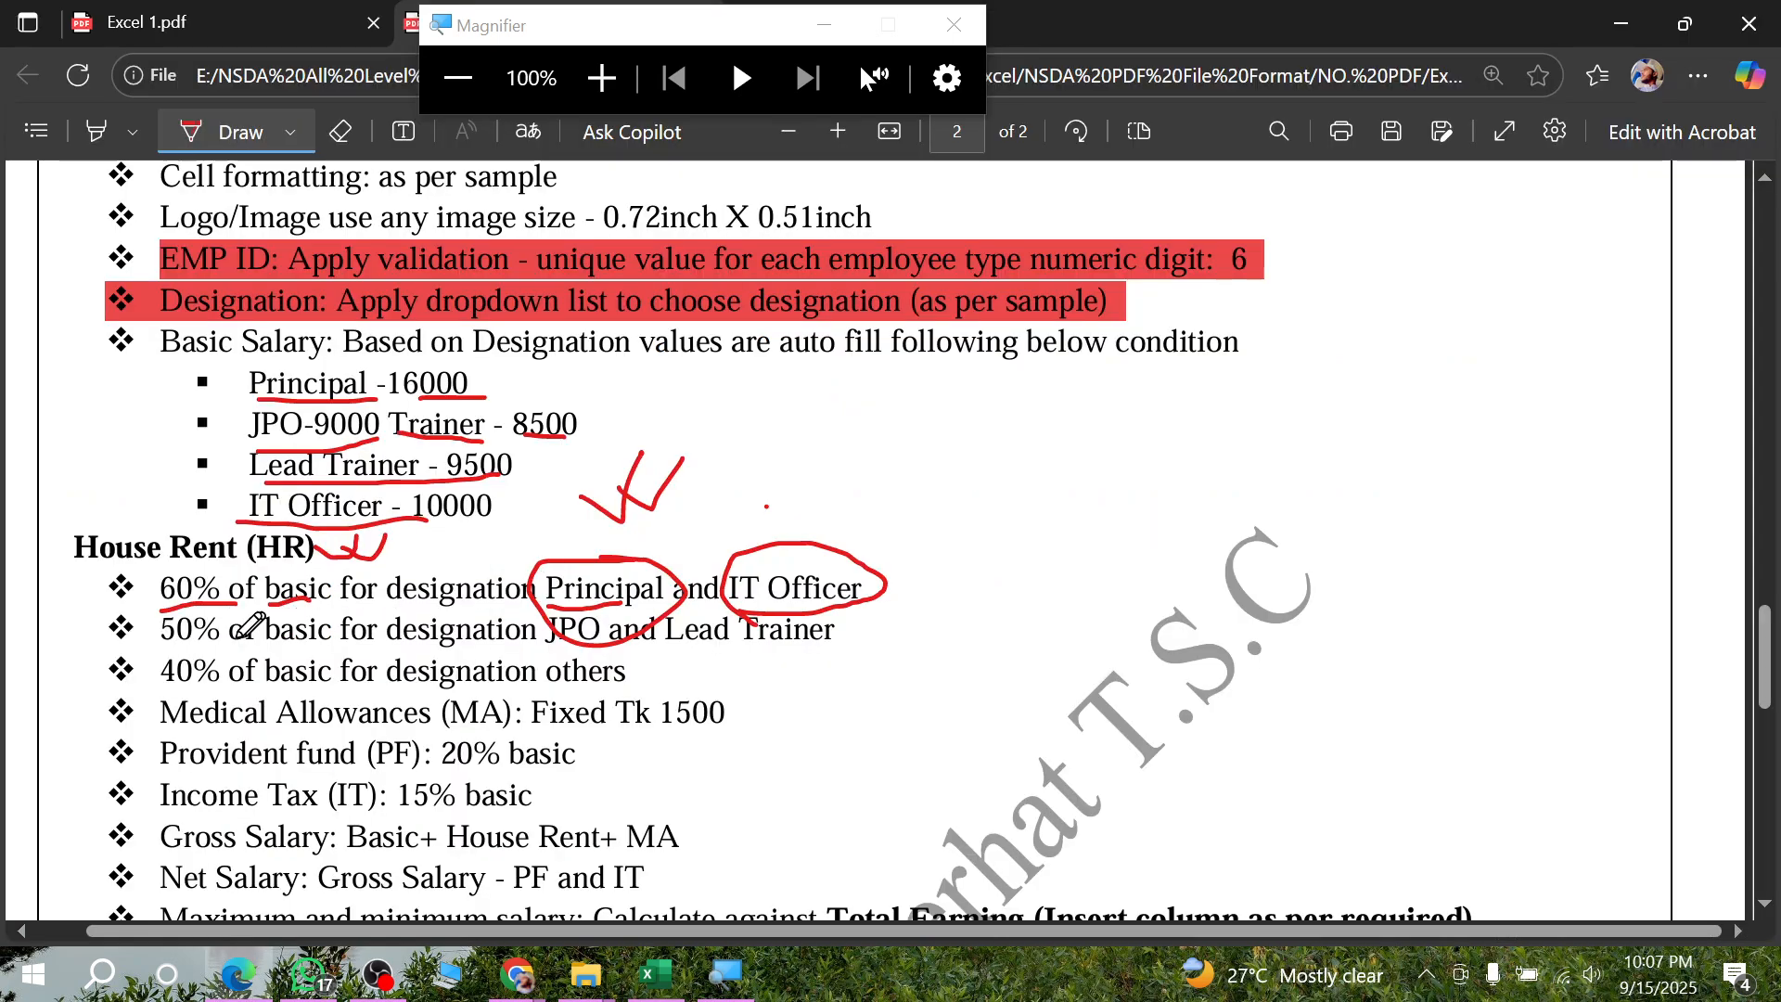
{"action": "left_click_drag", "start_coordinate": [163, 608], "coordinate": [575, 603]}
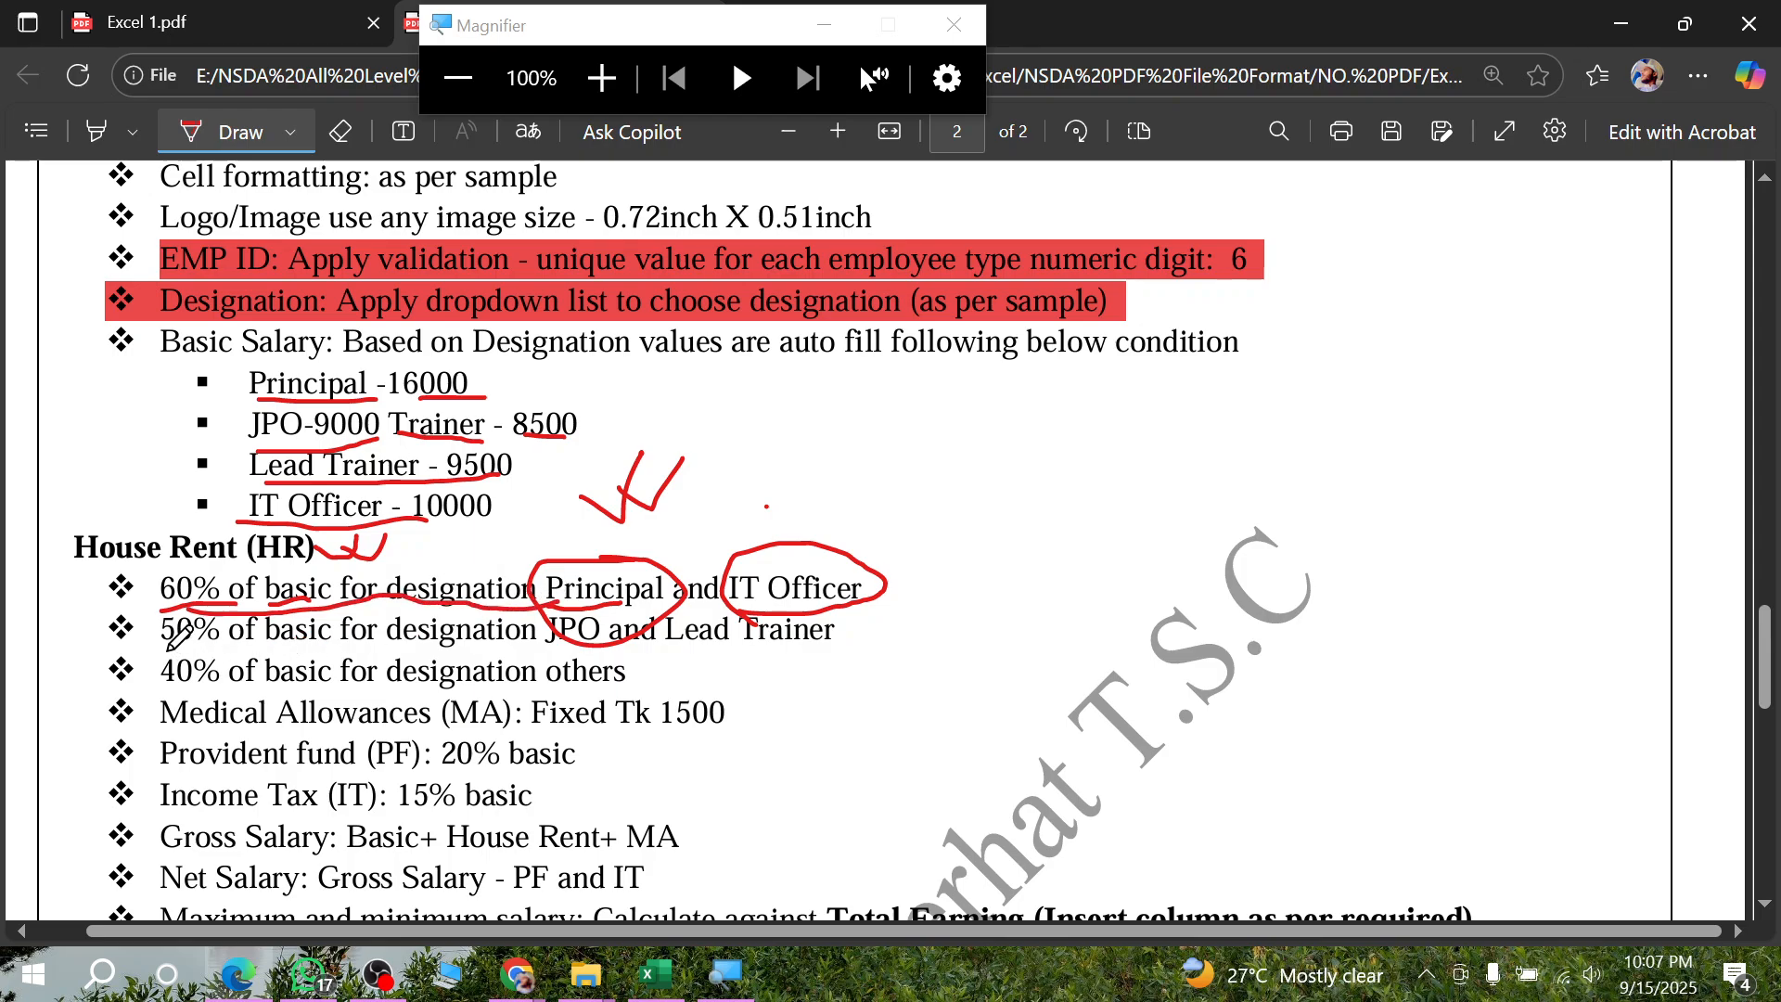
{"action": "left_click_drag", "start_coordinate": [168, 647], "coordinate": [234, 640]}
{"action": "left_click_drag", "start_coordinate": [549, 655], "coordinate": [712, 652]}
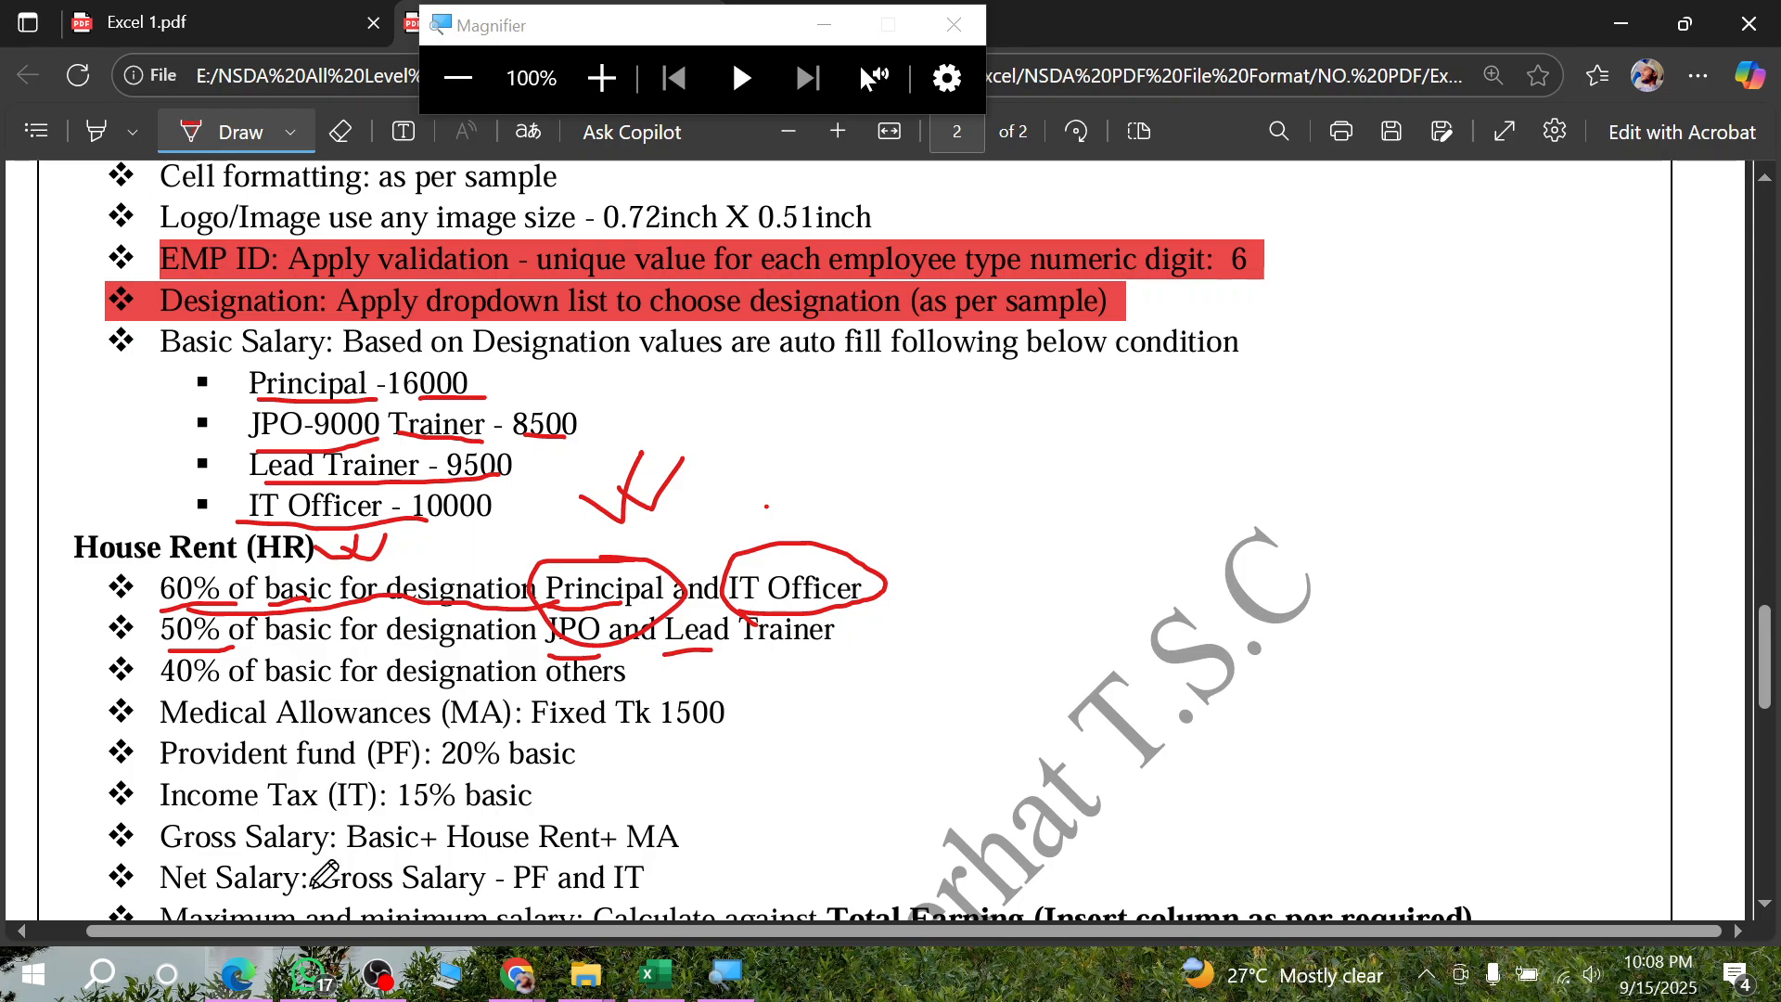
{"action": "left_click", "coordinate": [249, 974]}
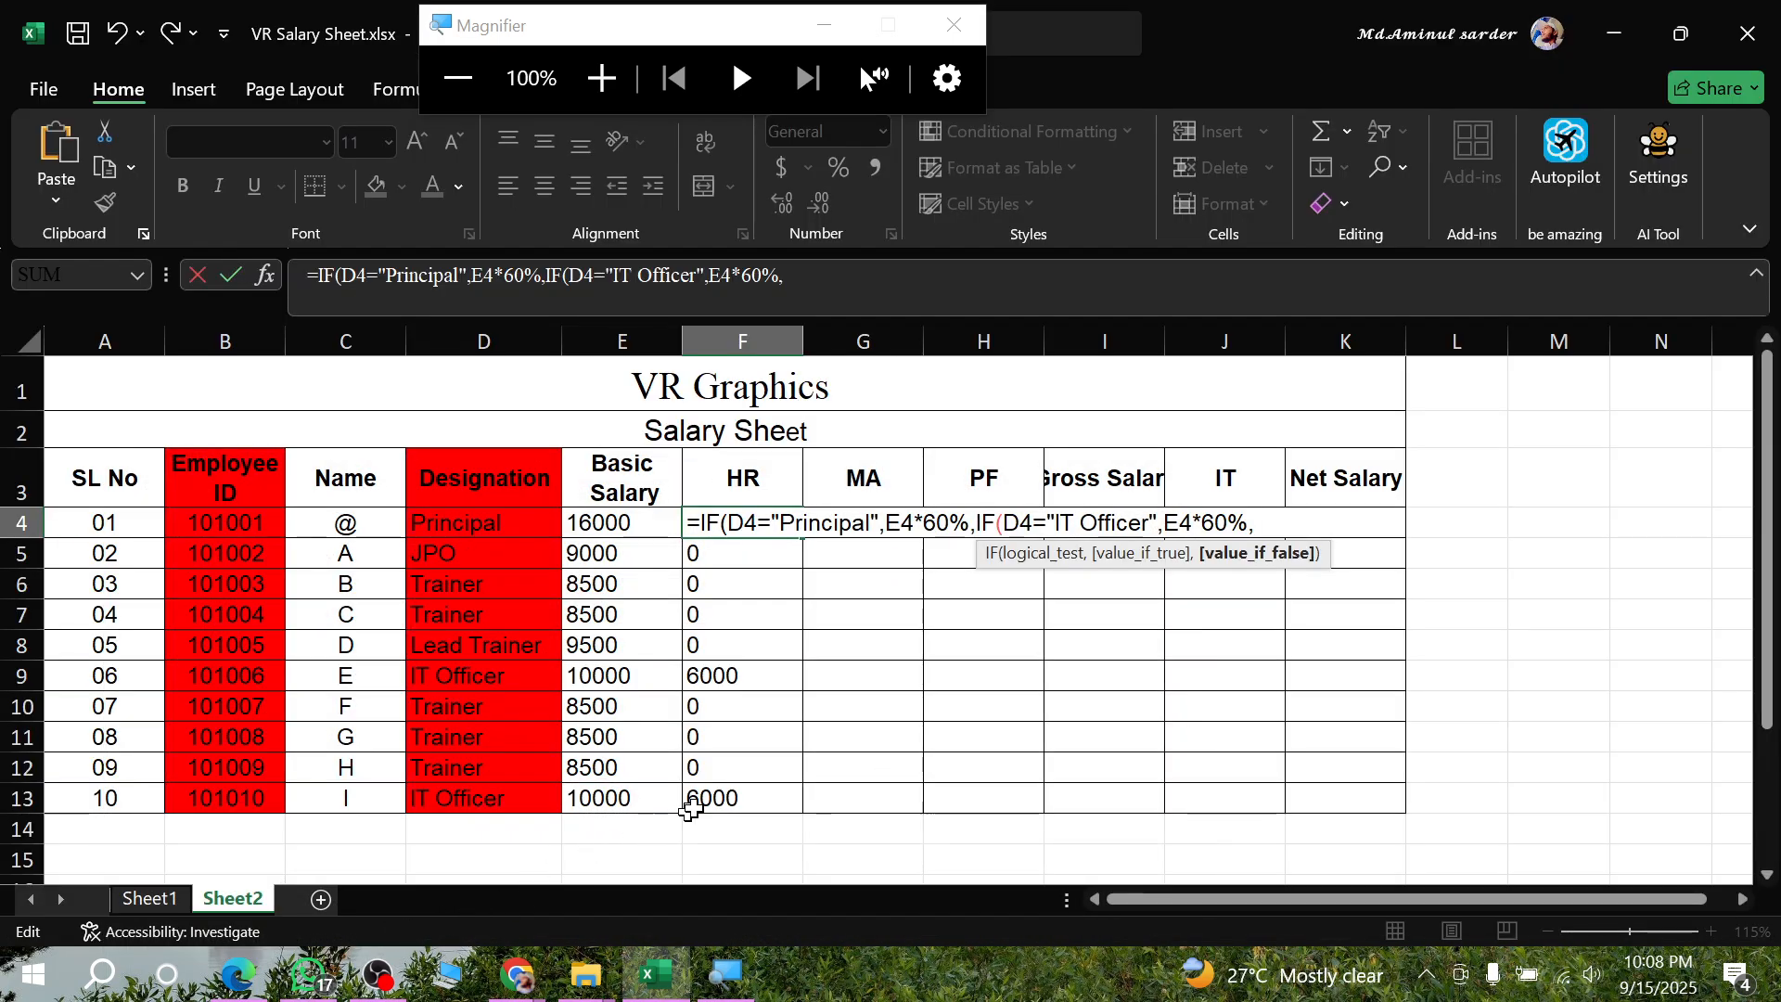
- Nest a third IF in the false argument of F4 with the test D4="JPO"
{"action": "type", "text": "IF("}
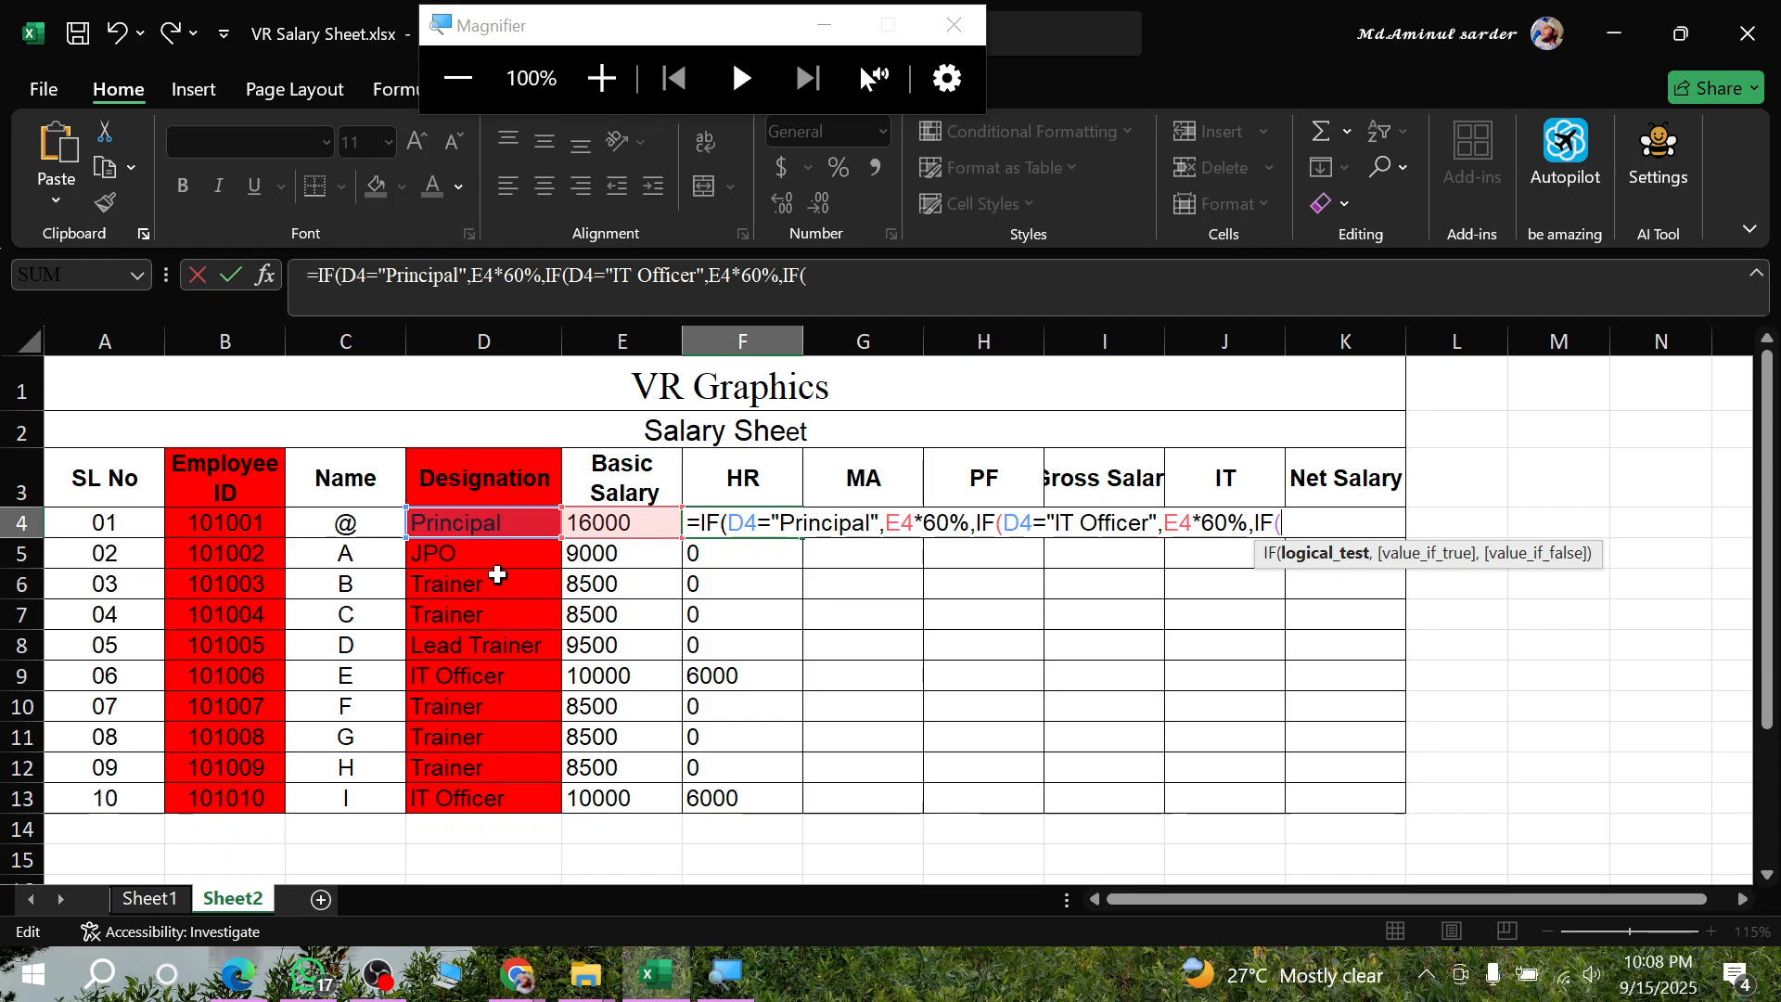
{"action": "left_click", "coordinate": [475, 519]}
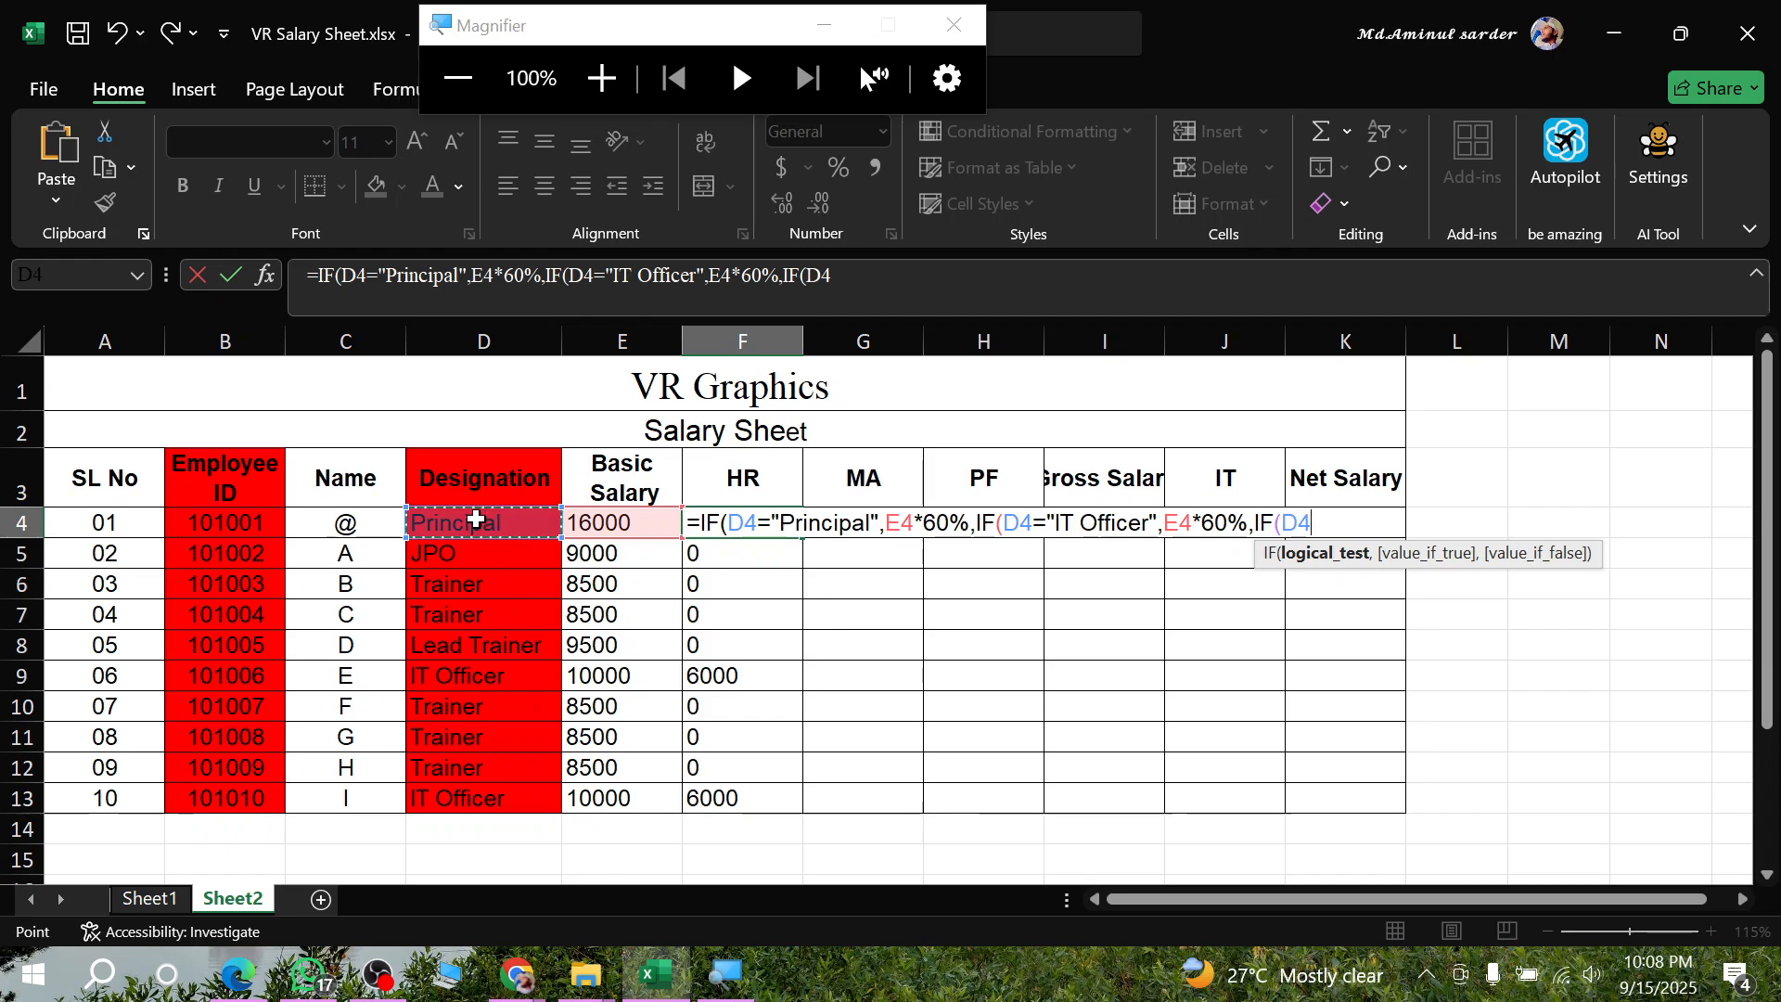
{"action": "type", "text": "=\""}
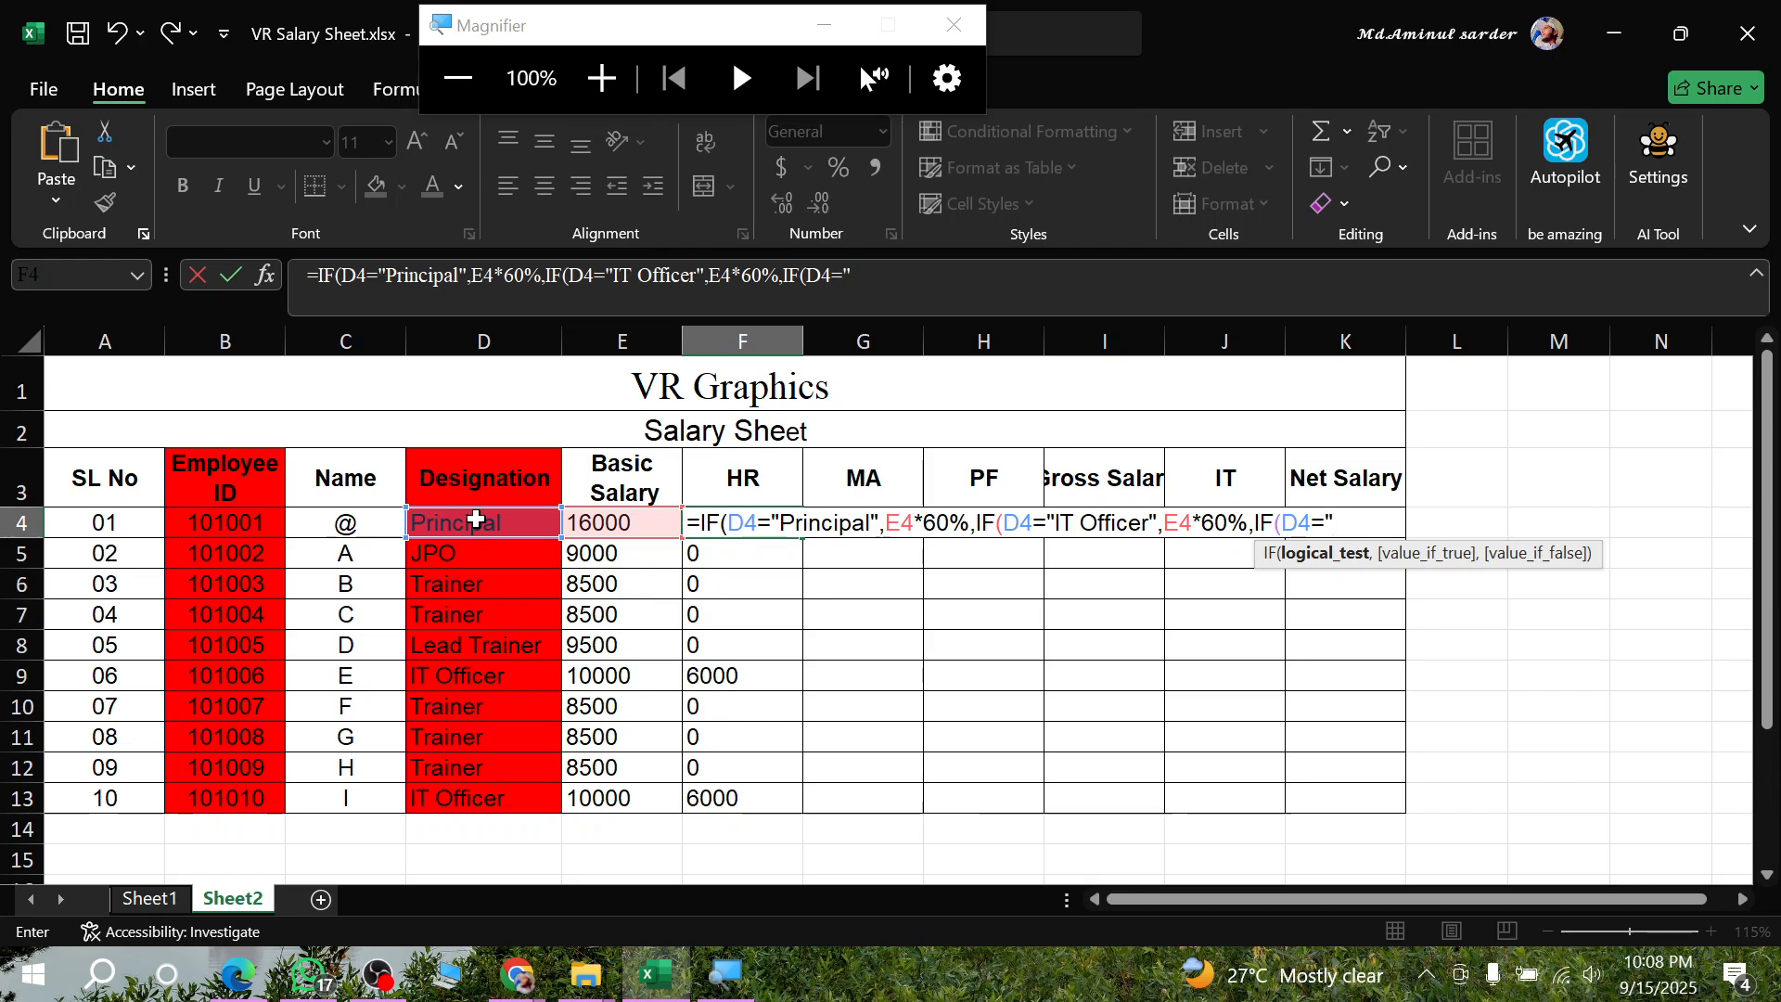
{"action": "type", "text": "JPO\","}
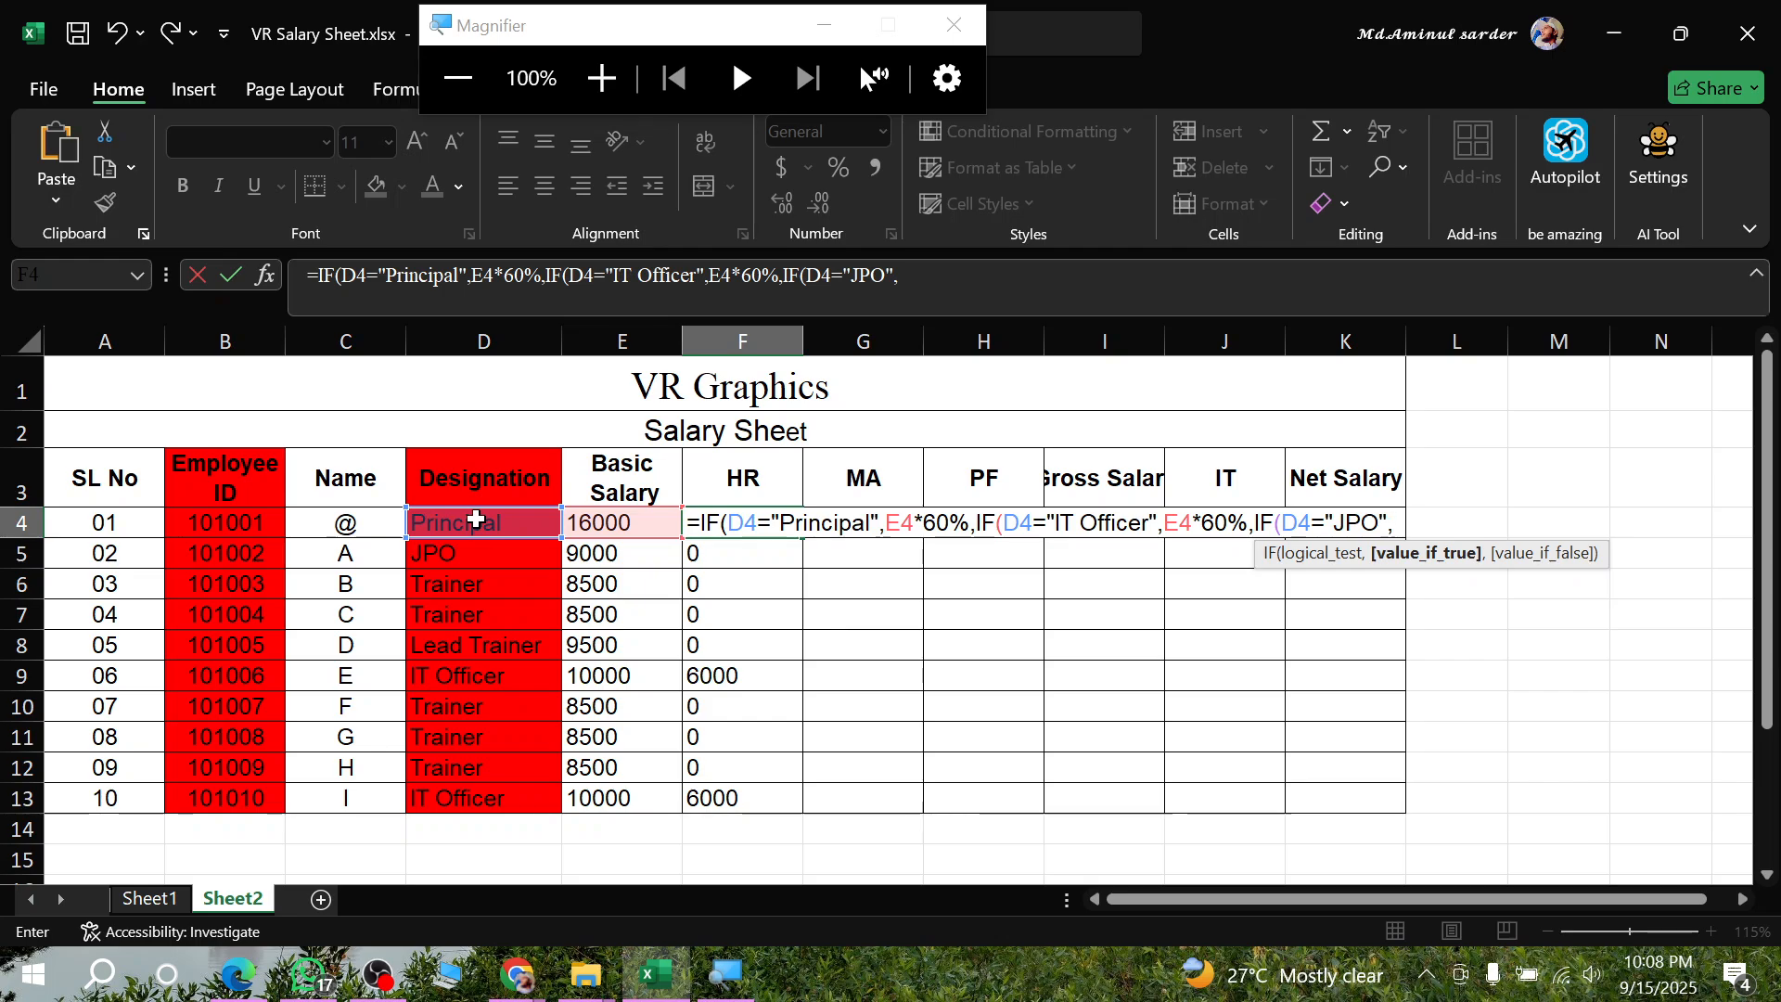
- Set the value for JPO in the nested IF to E4*50%, followed by the separator for its false argument
{"action": "left_click", "coordinate": [598, 520]}
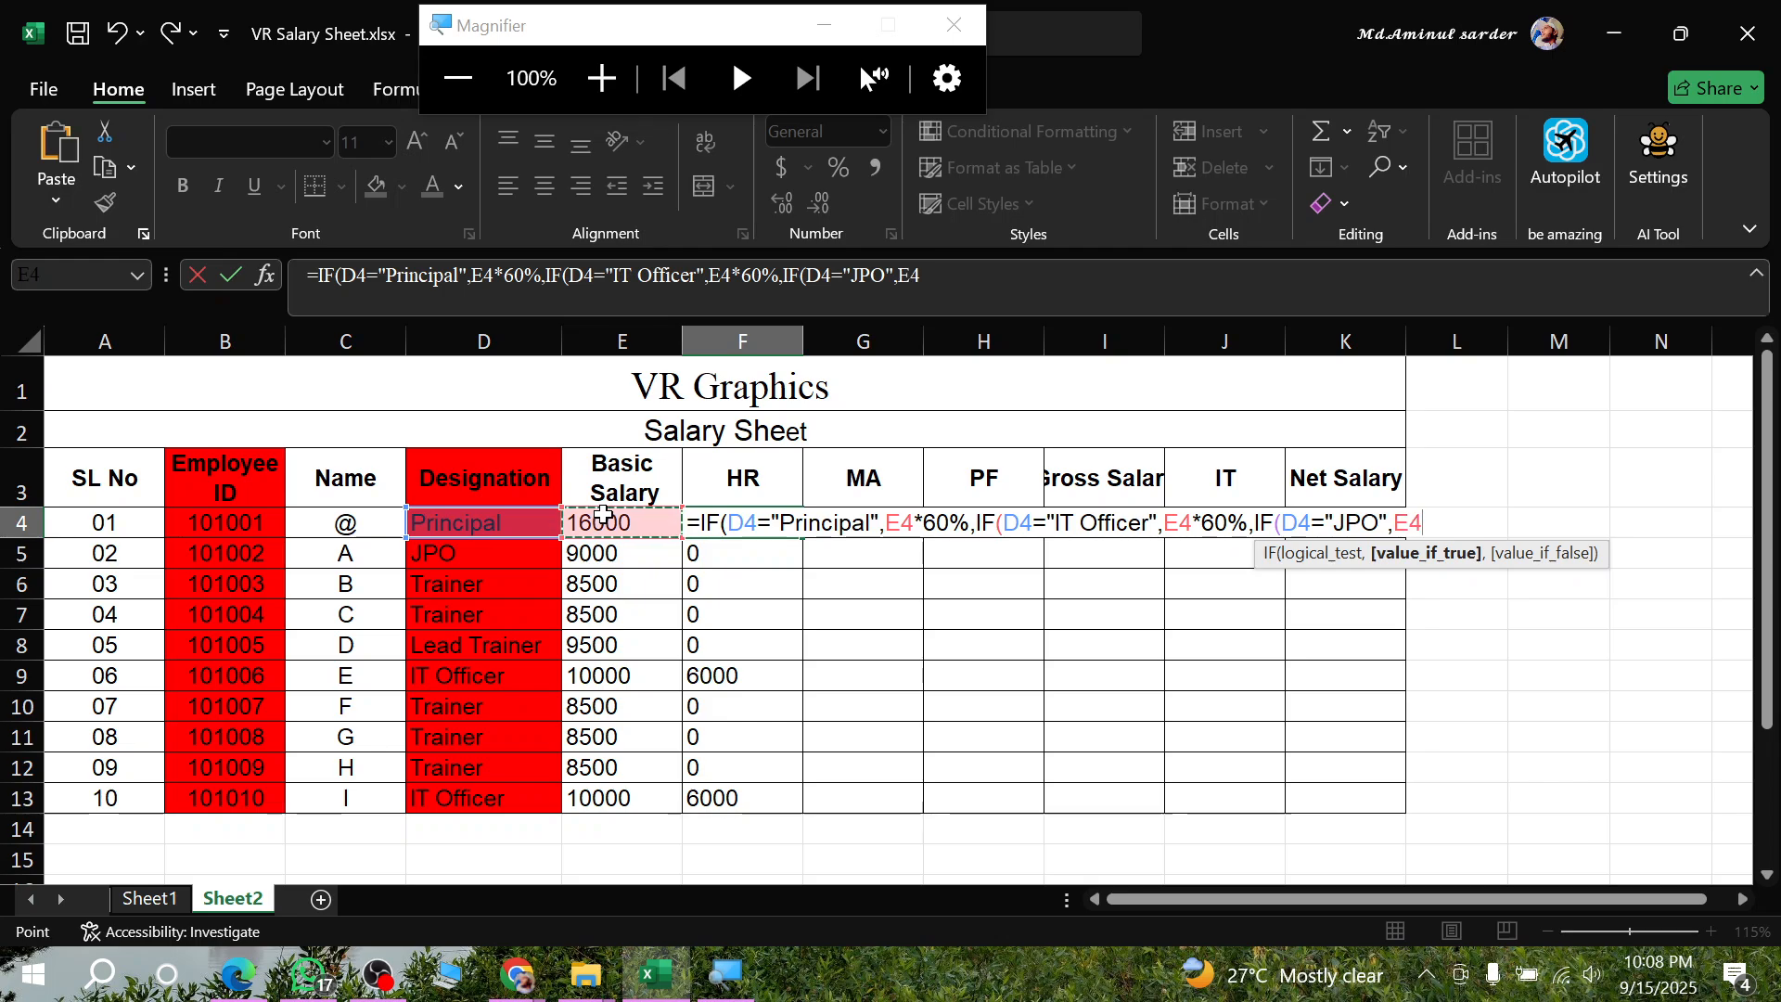
{"action": "type", "text": "*5"}
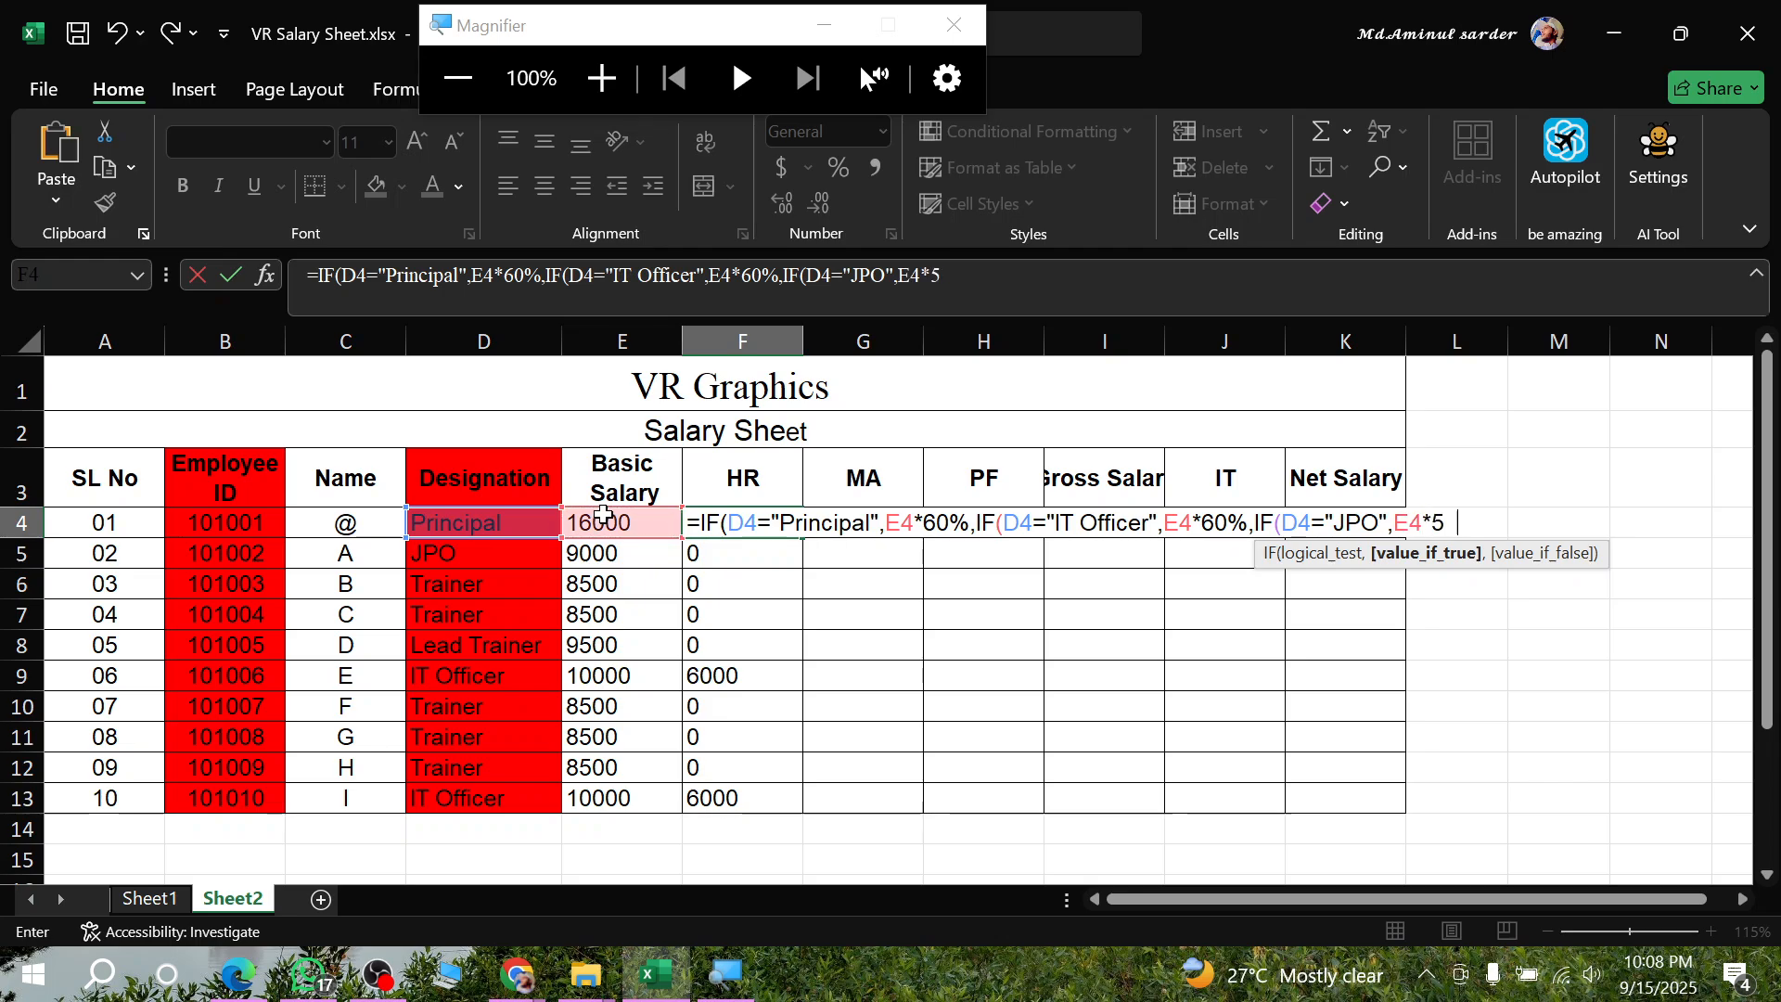
{"action": "type", "text": "0%"}
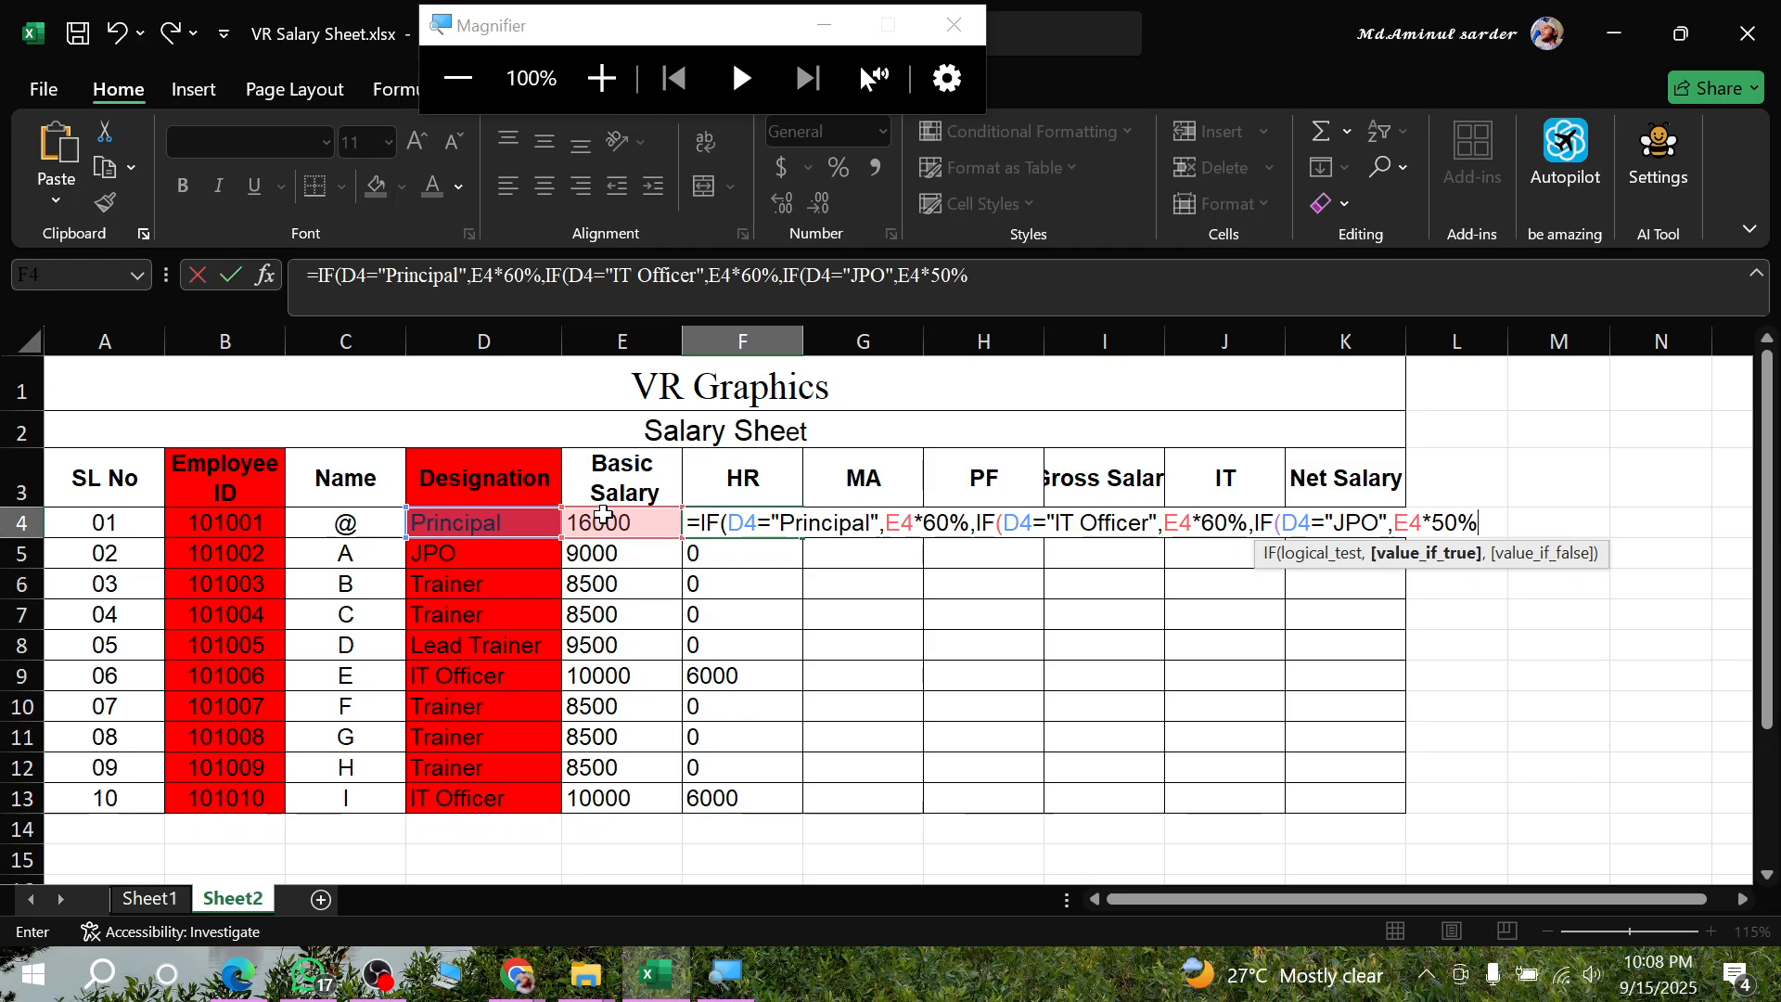
{"action": "type", "text": ","}
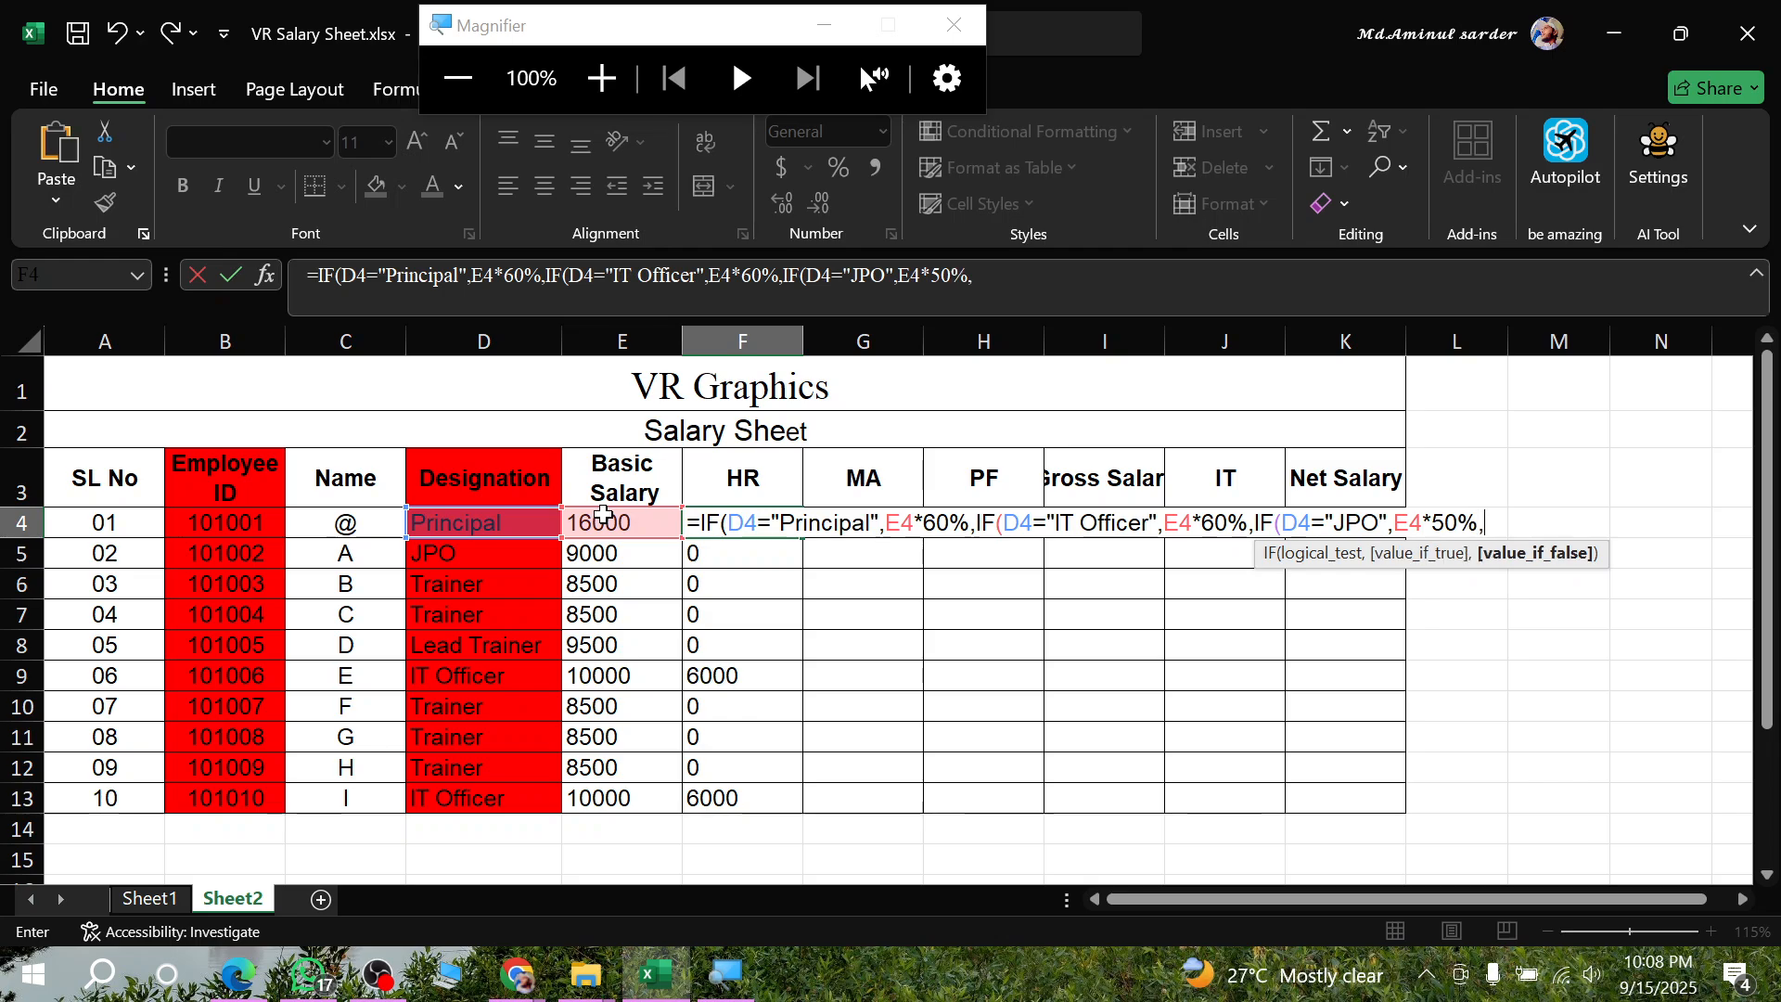
{"action": "type", "text": "if"}
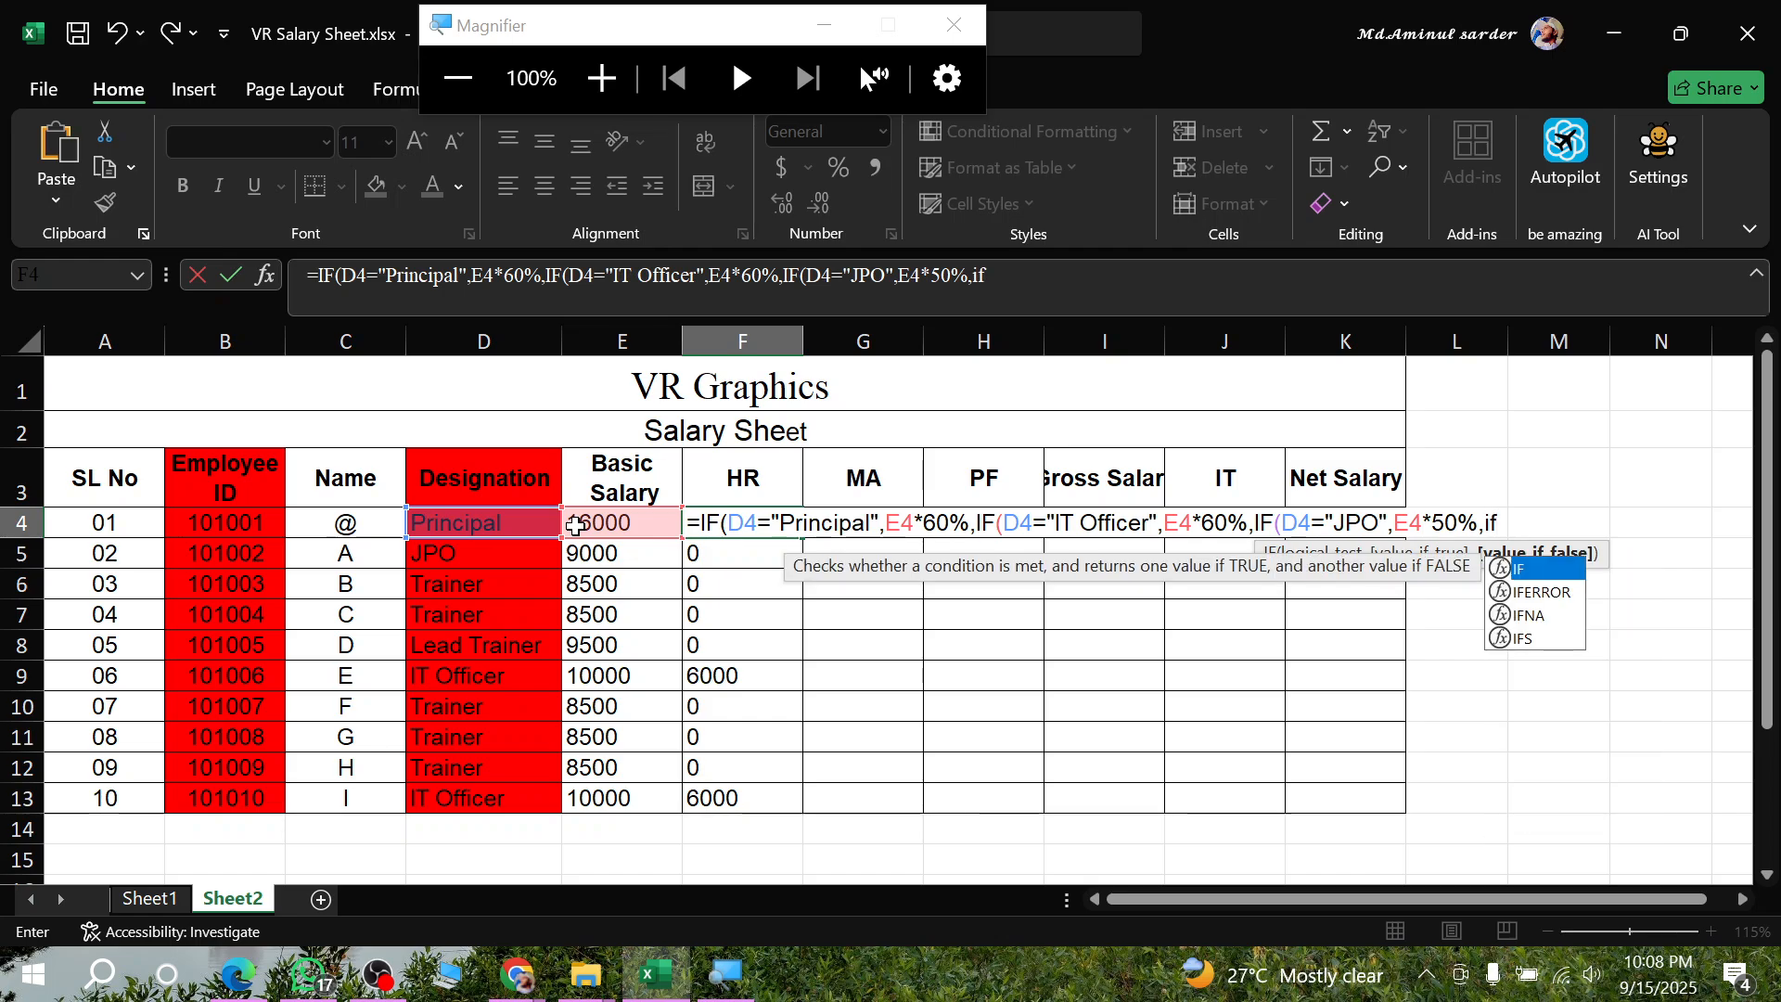
- Nest a fourth IF in the F4 formula with the test D4="Lead Trainer"
{"action": "key", "text": "Tab"}
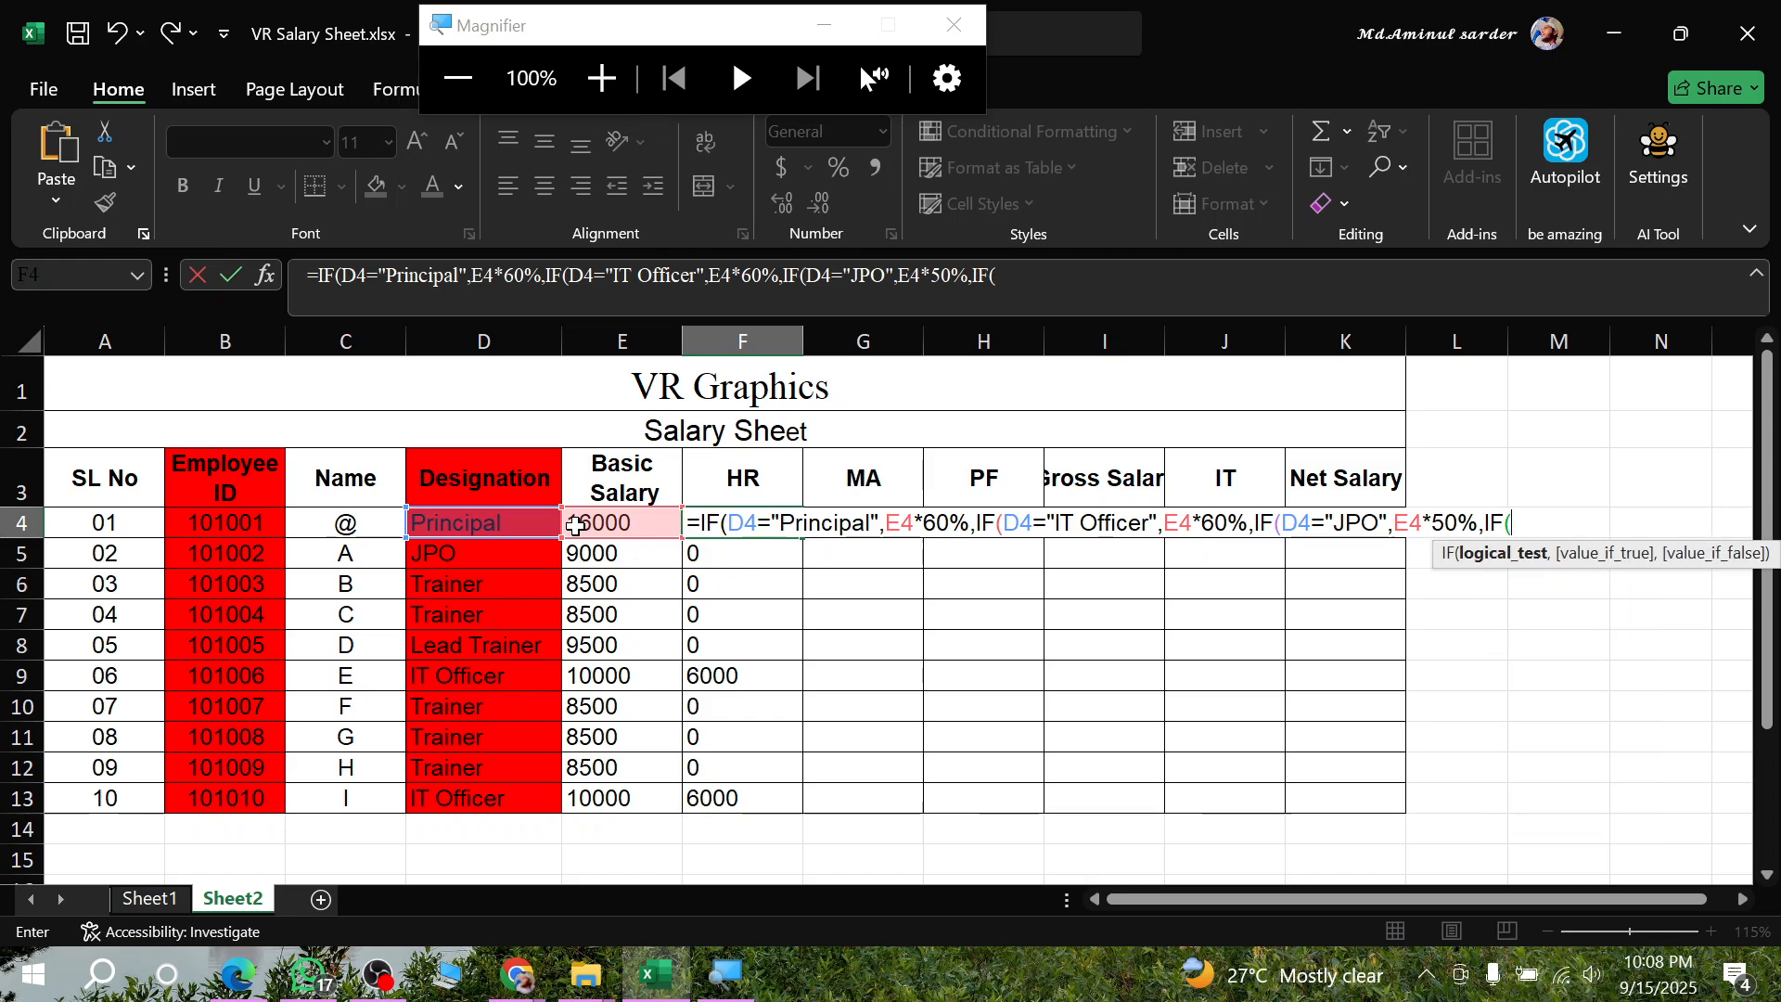
{"action": "left_click", "coordinate": [494, 522]}
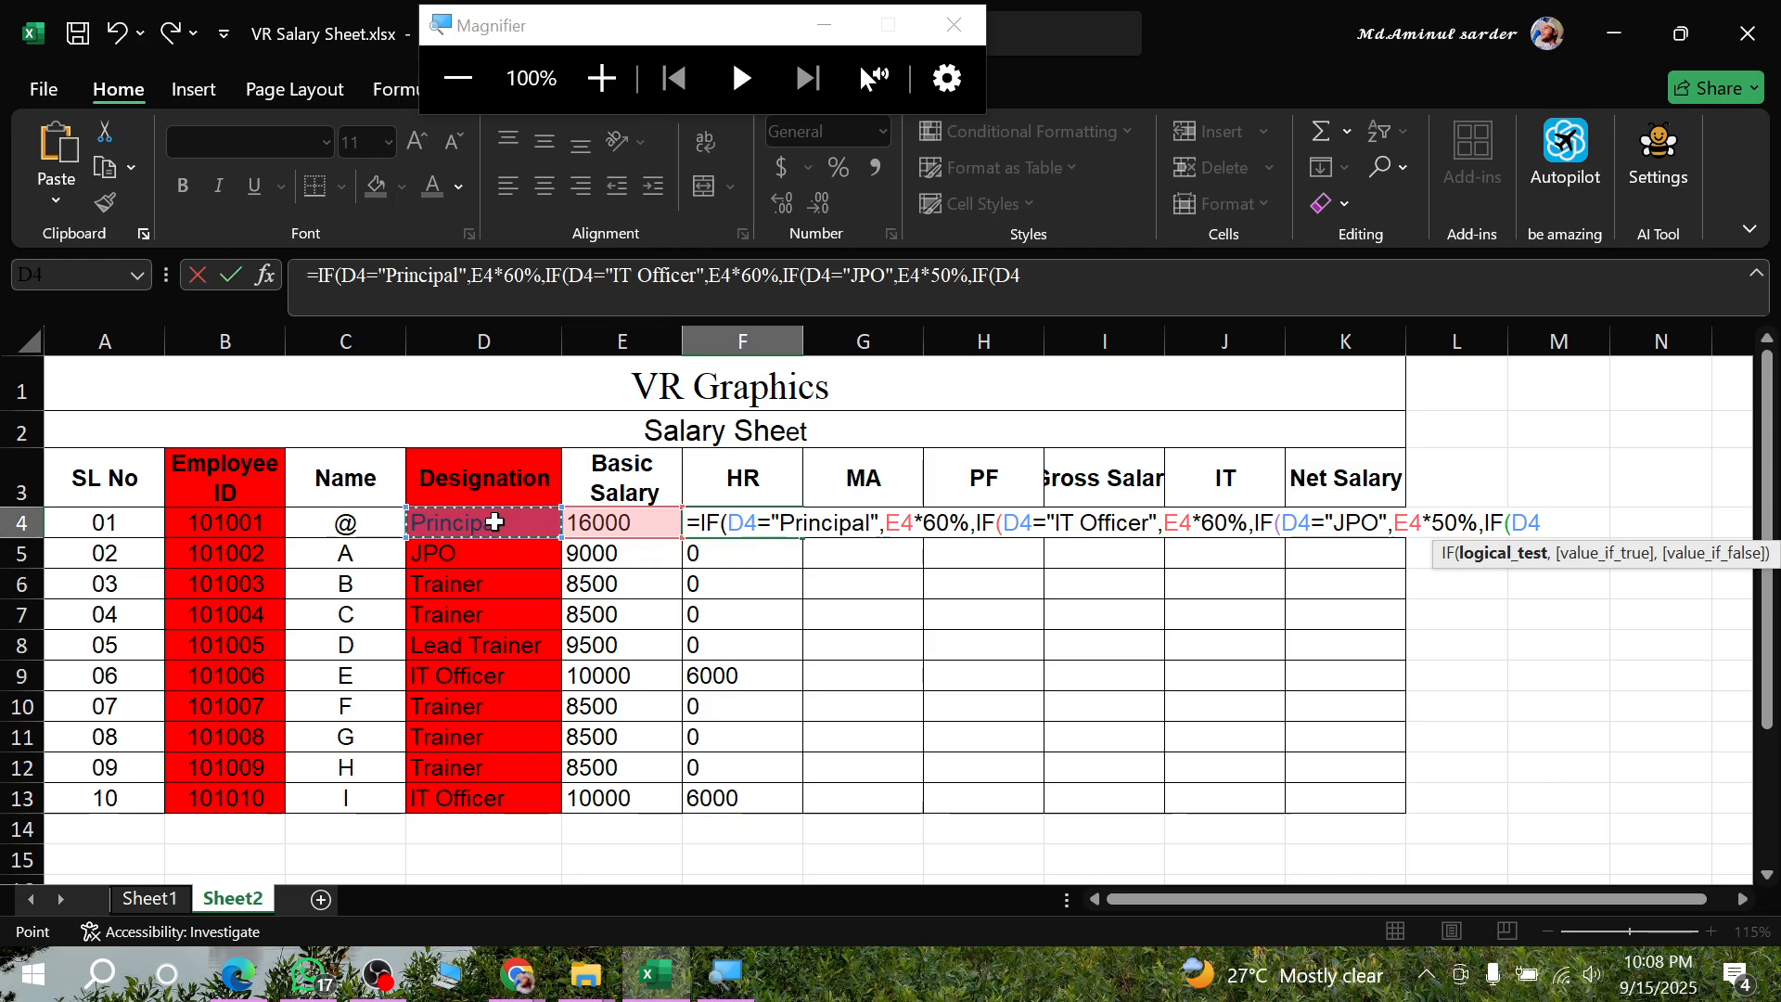
{"action": "type", "text": "="}
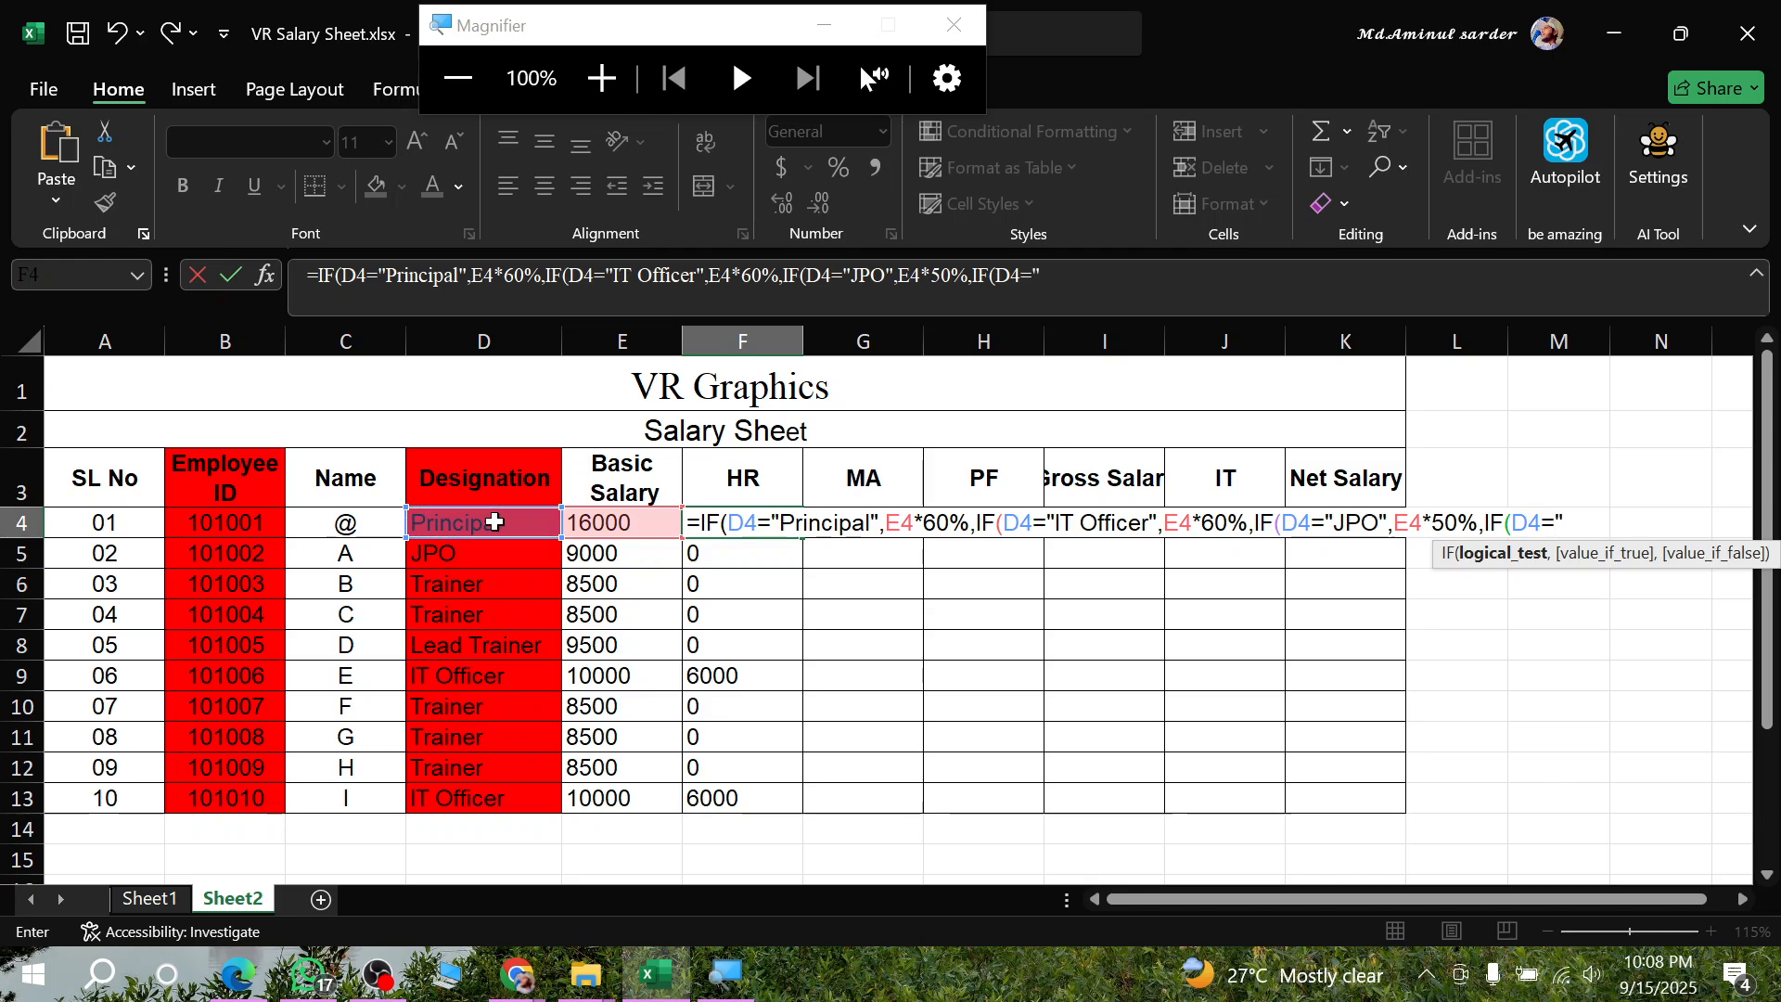
{"action": "type", "text": "\""}
{"action": "type", "text": "Lead Traiuner"}
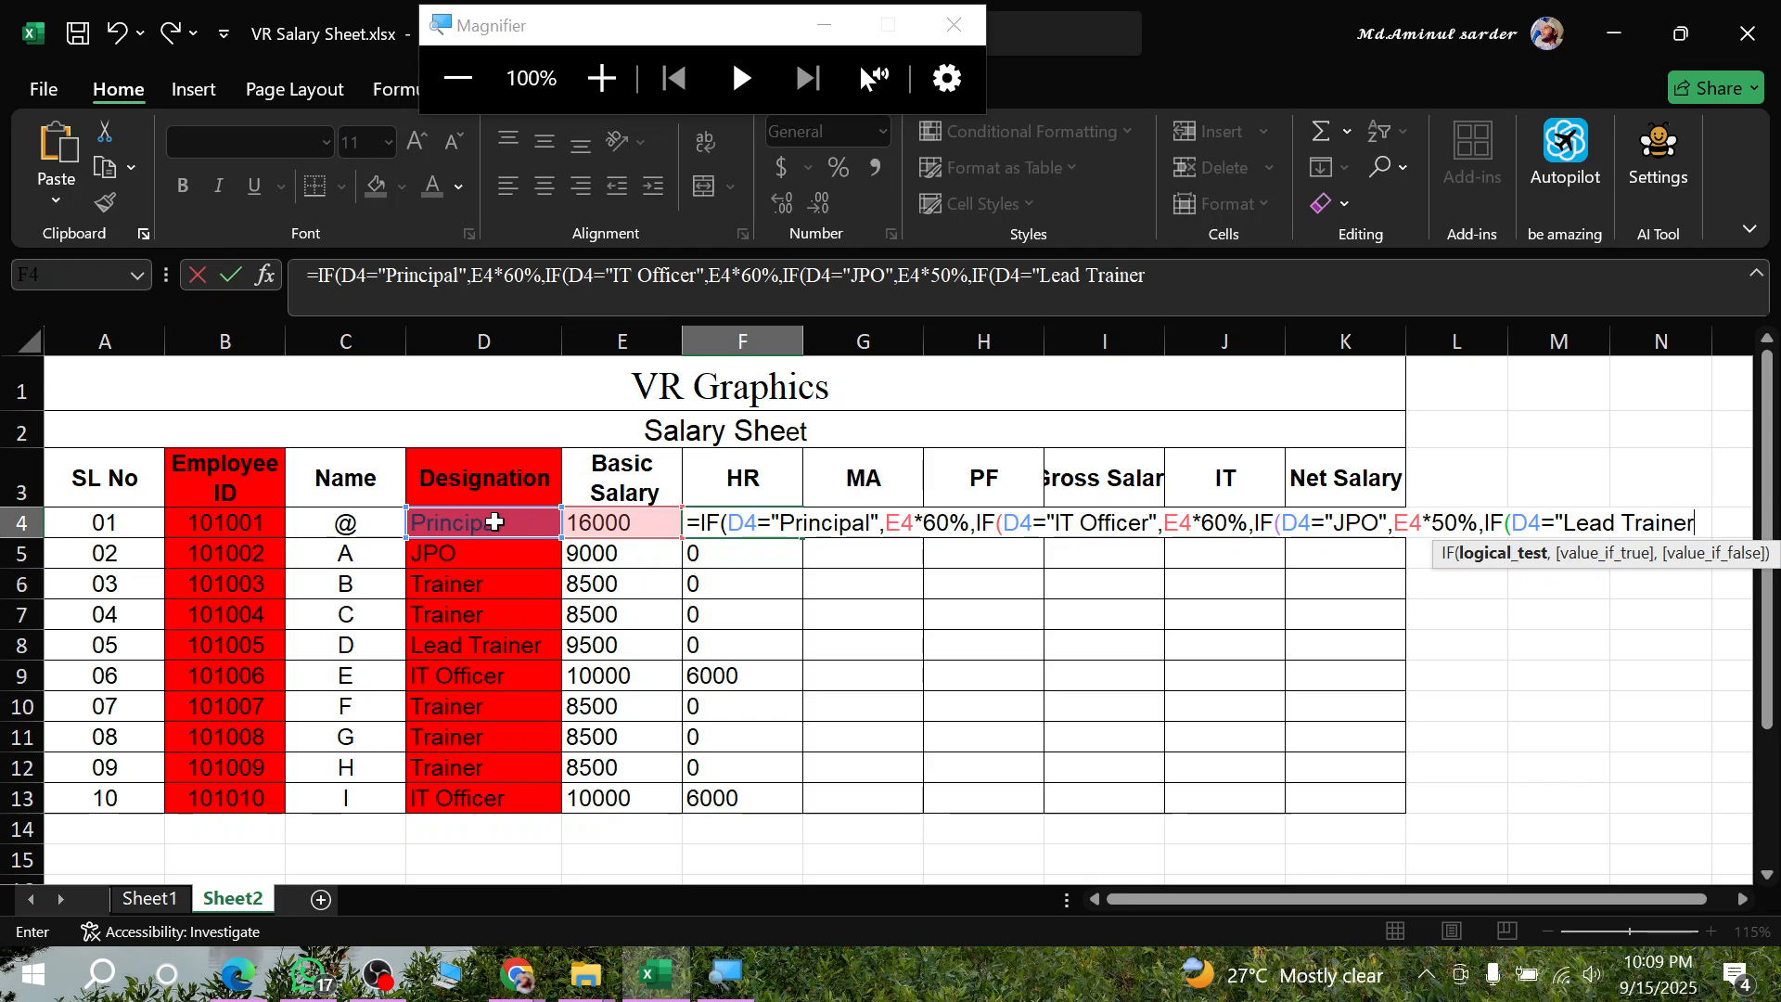
{"action": "type", "text": "\","}
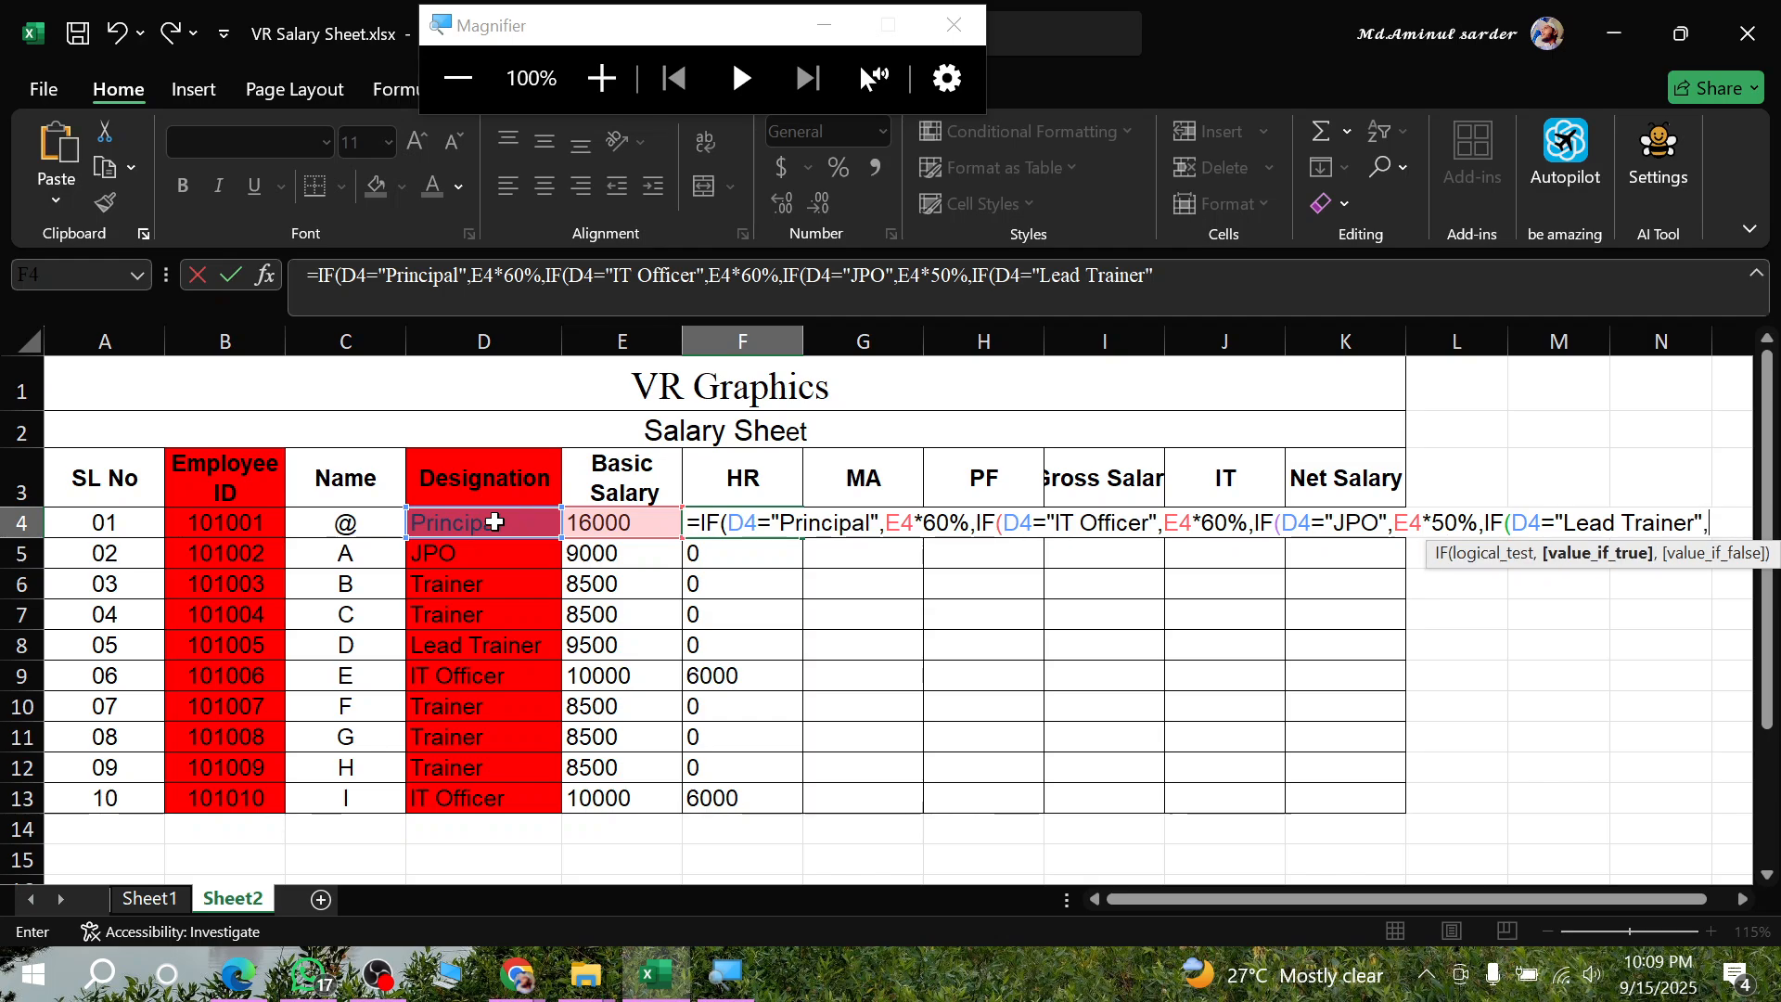
- Set the value for Lead Trainer in the fourth IF to E4*50%, followed by the separator for its false argument
{"action": "left_click", "coordinate": [591, 524]}
{"action": "type", "text": "*50"}
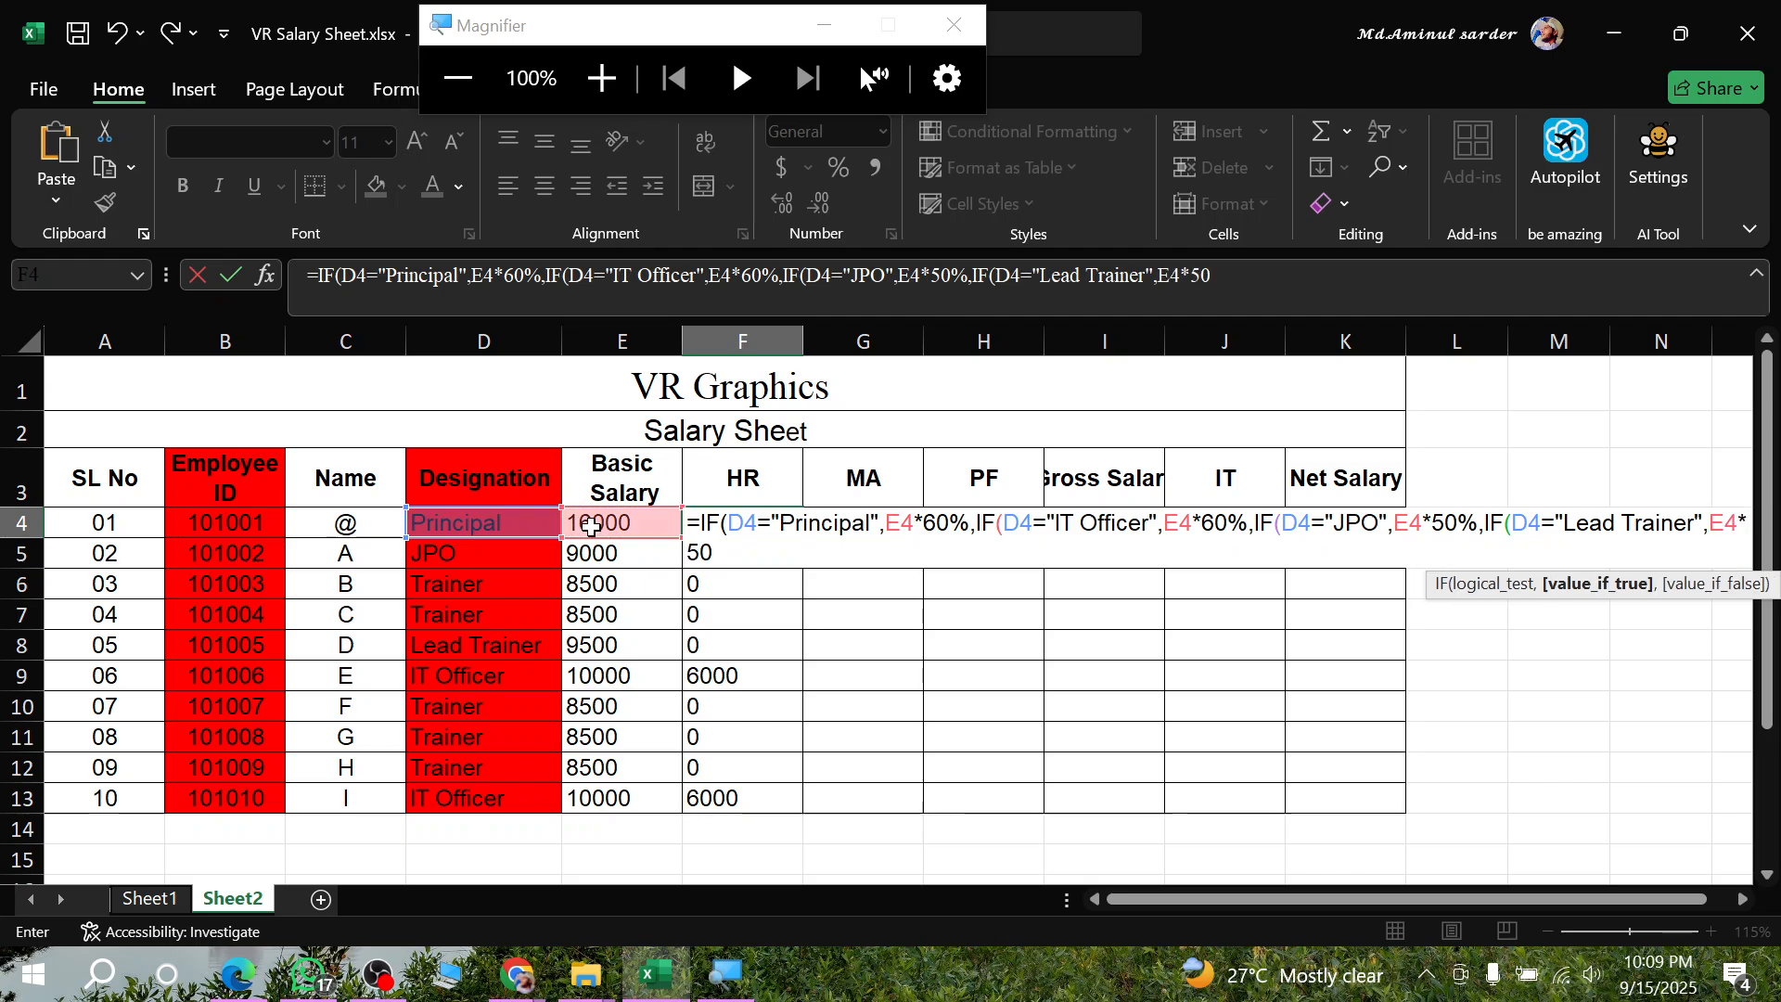
{"action": "type", "text": "%,"}
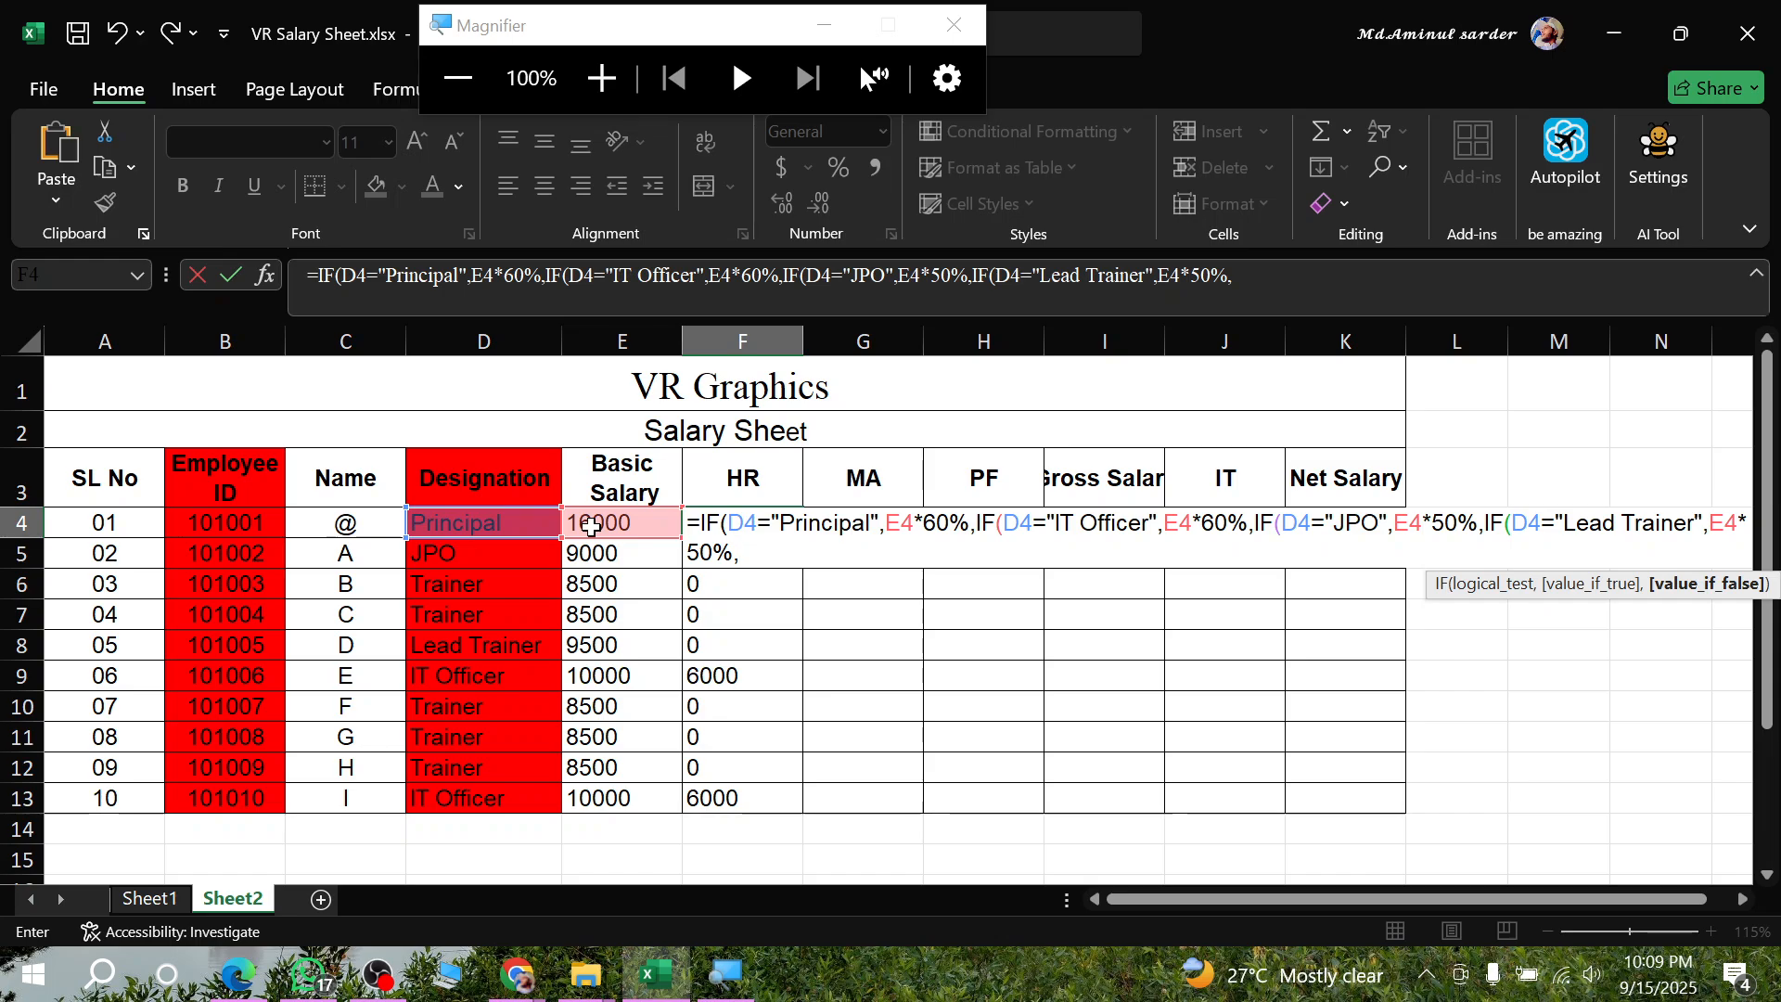
- In the assignment PDF in Edge, underline the 40% rule, tick off the 60% and 50% rules, and return to the Excel workbook
{"action": "left_click", "coordinate": [233, 988]}
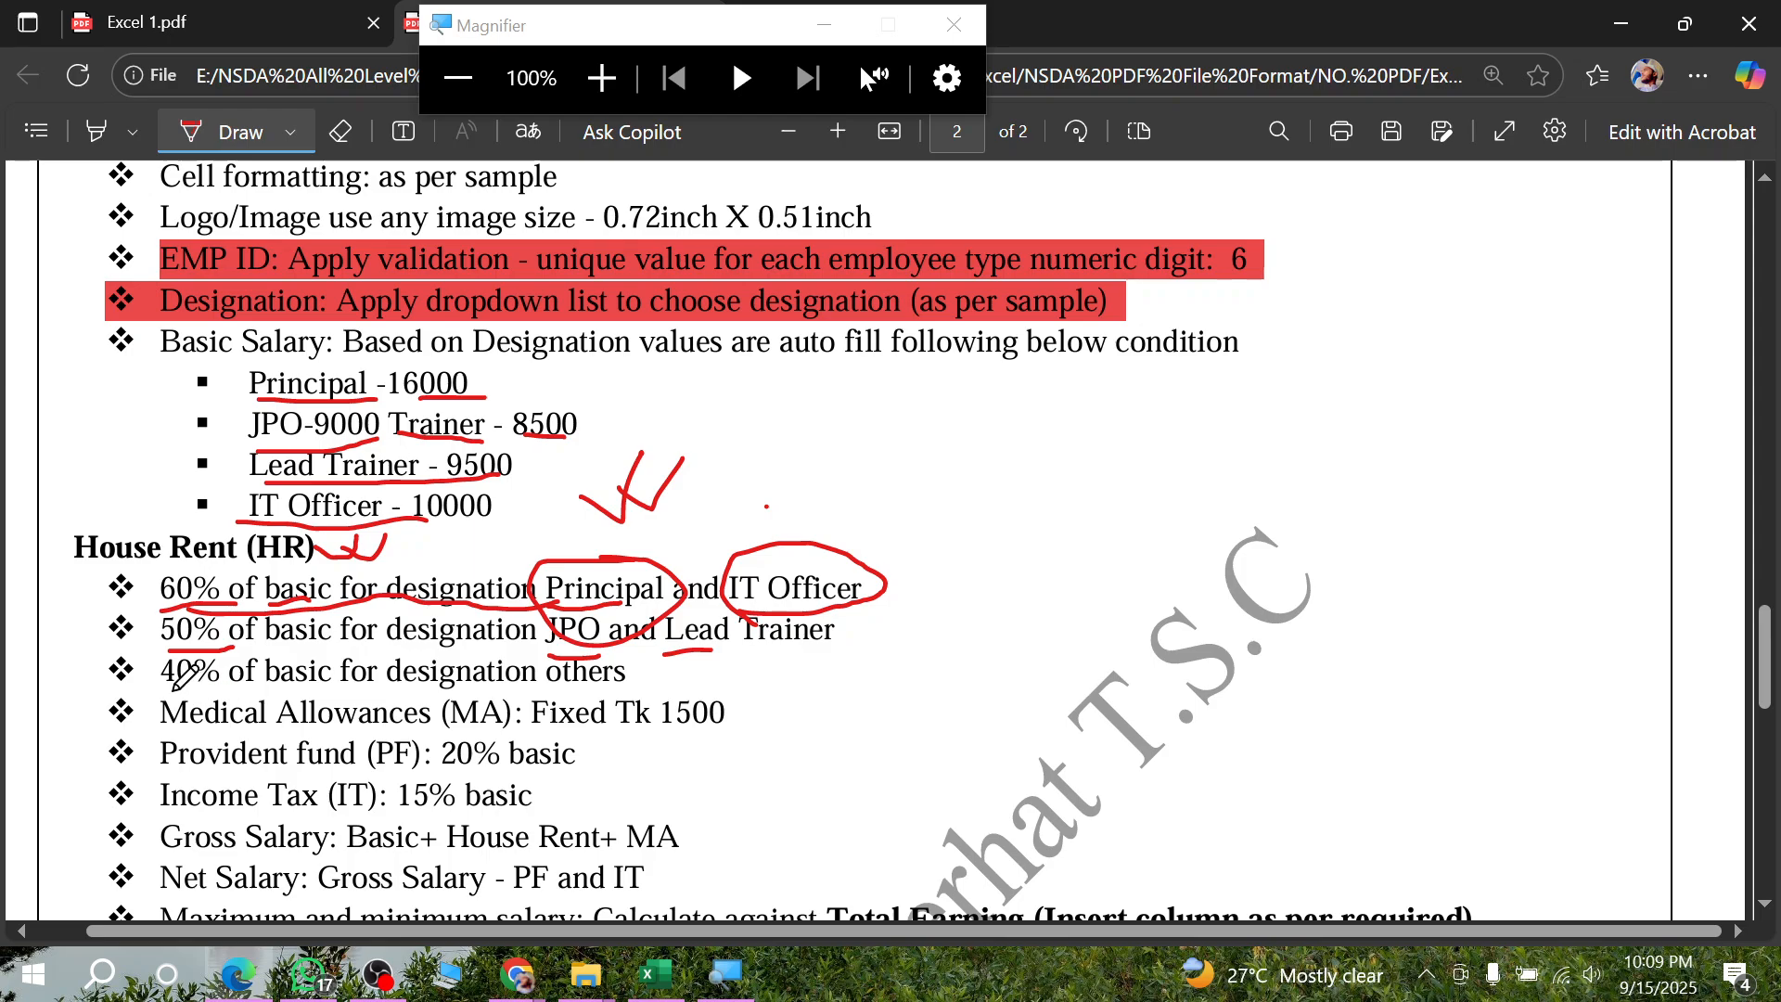
{"action": "left_click_drag", "start_coordinate": [214, 691], "coordinate": [638, 690]}
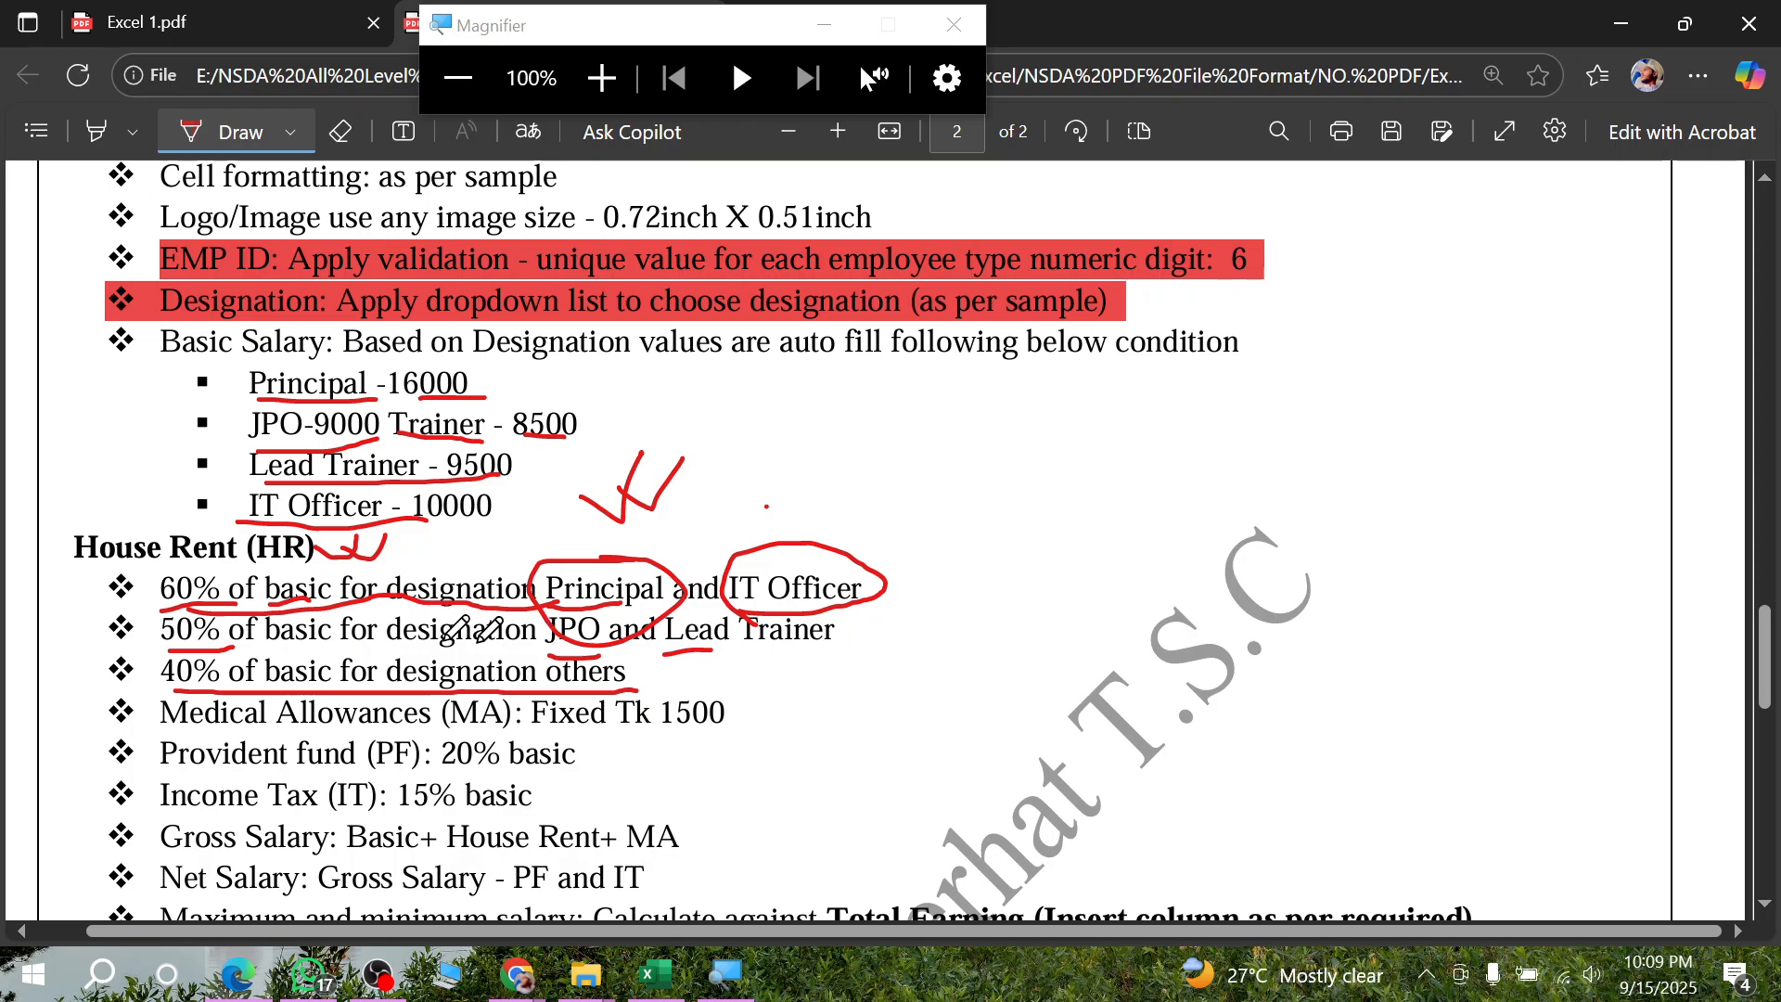
{"action": "left_click_drag", "start_coordinate": [881, 583], "coordinate": [923, 556]}
{"action": "left_click_drag", "start_coordinate": [851, 628], "coordinate": [913, 601]}
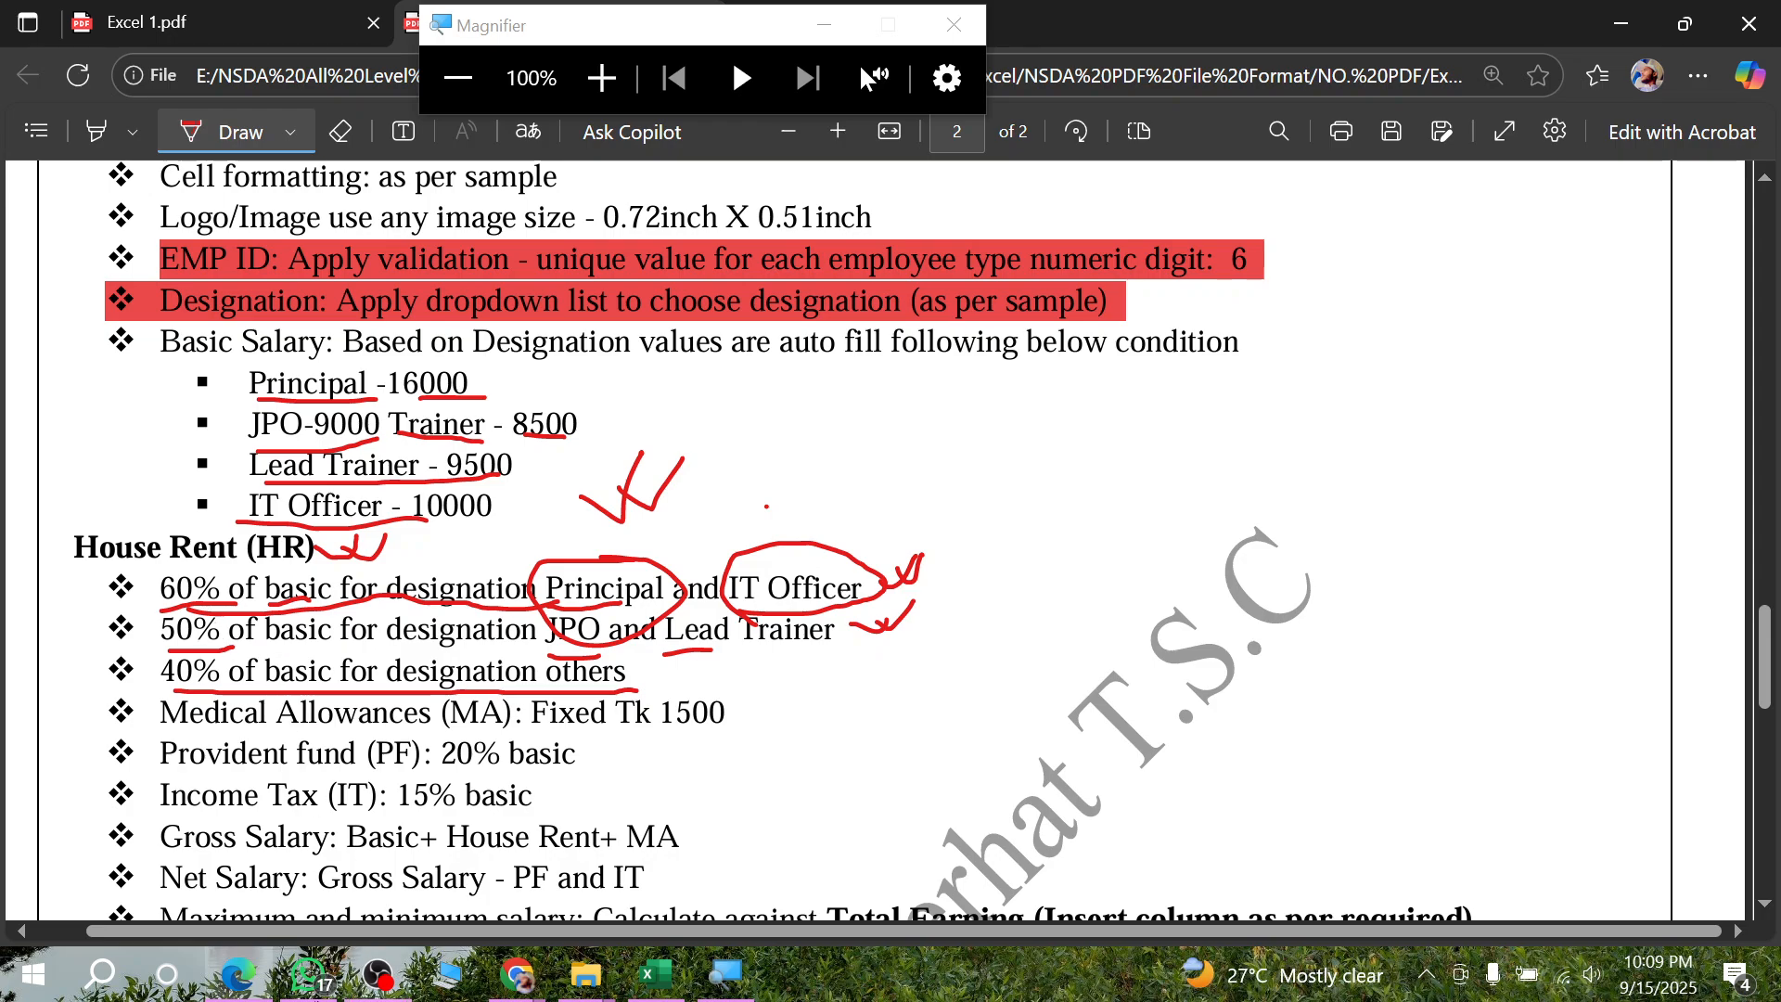
{"action": "left_click", "coordinate": [243, 989]}
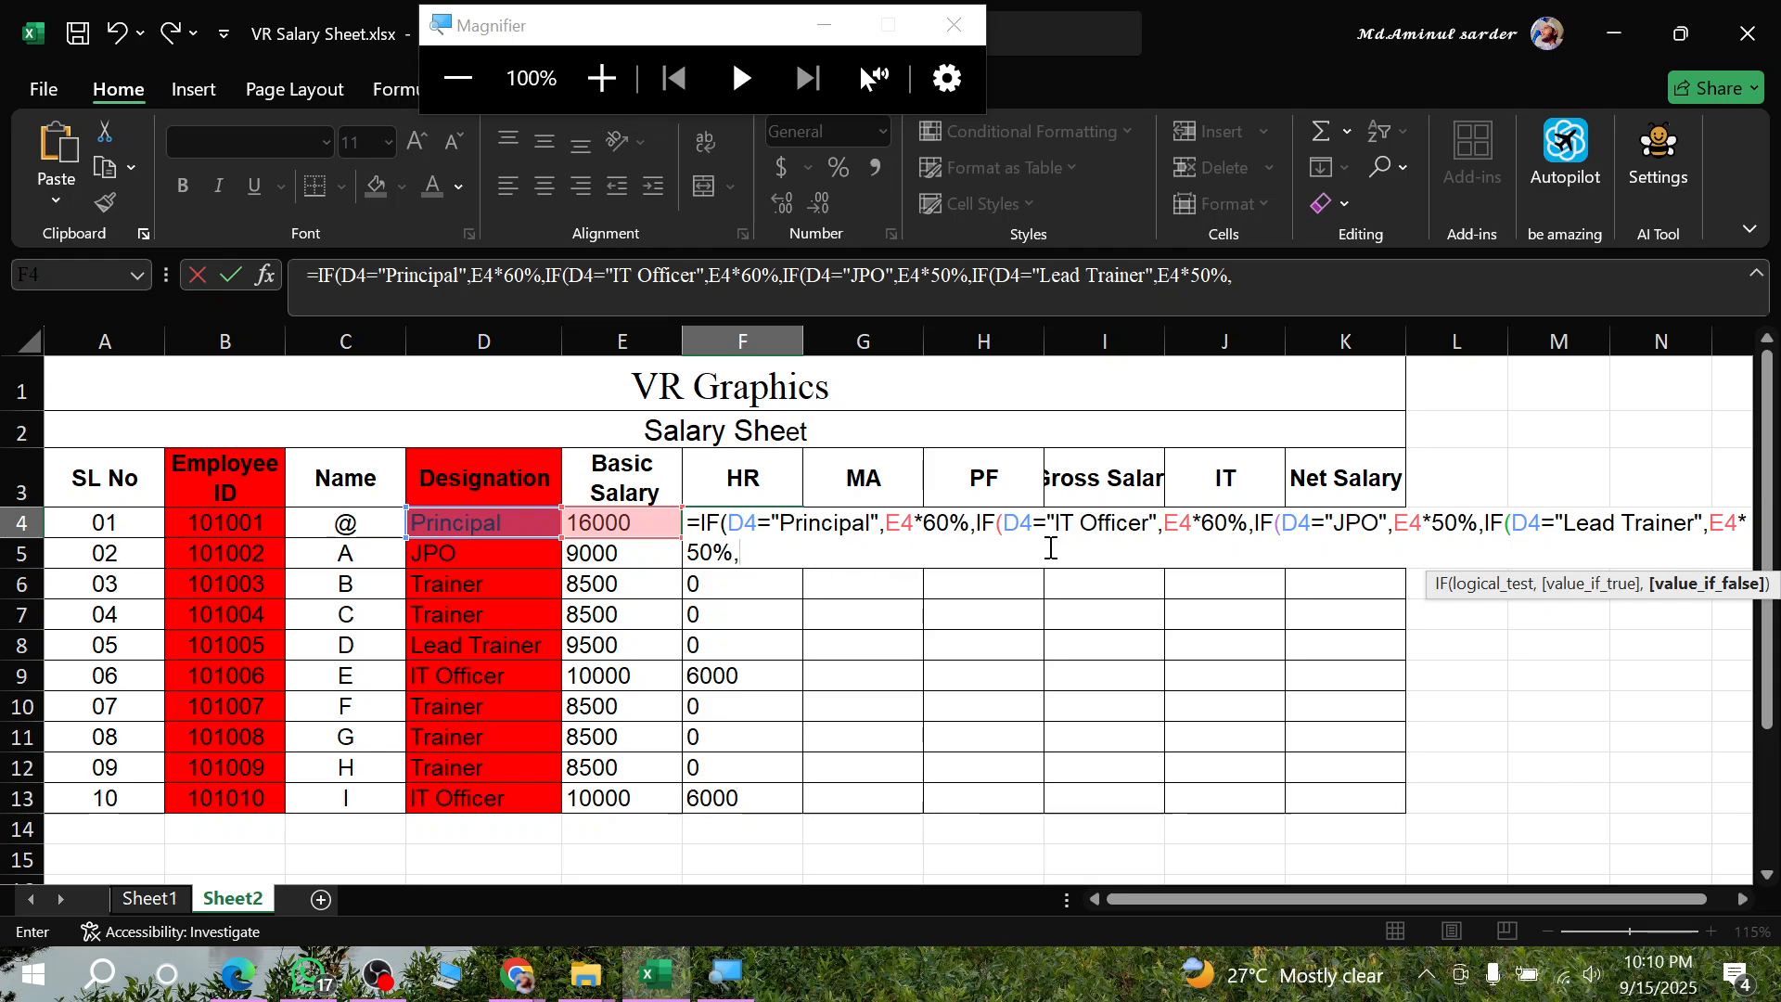
- Set the F4 formula's final false argument to E4*40% for all other designations
{"action": "left_click", "coordinate": [603, 526]}
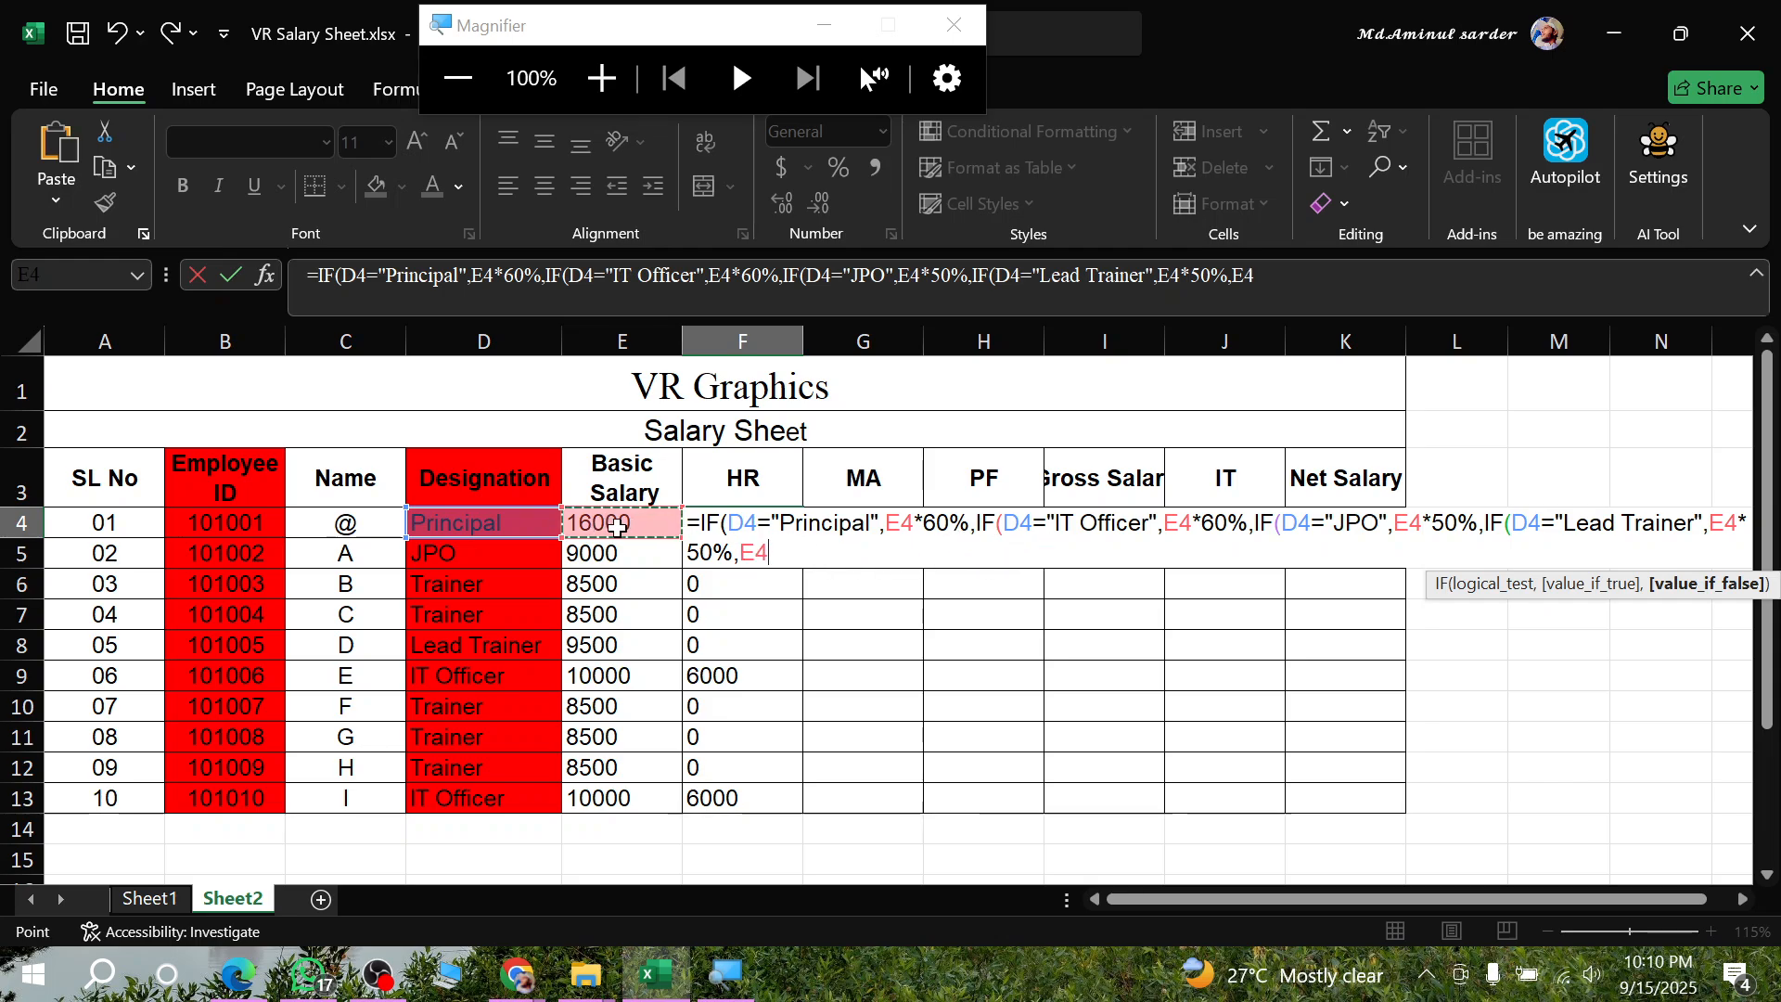
{"action": "type", "text": "*40"}
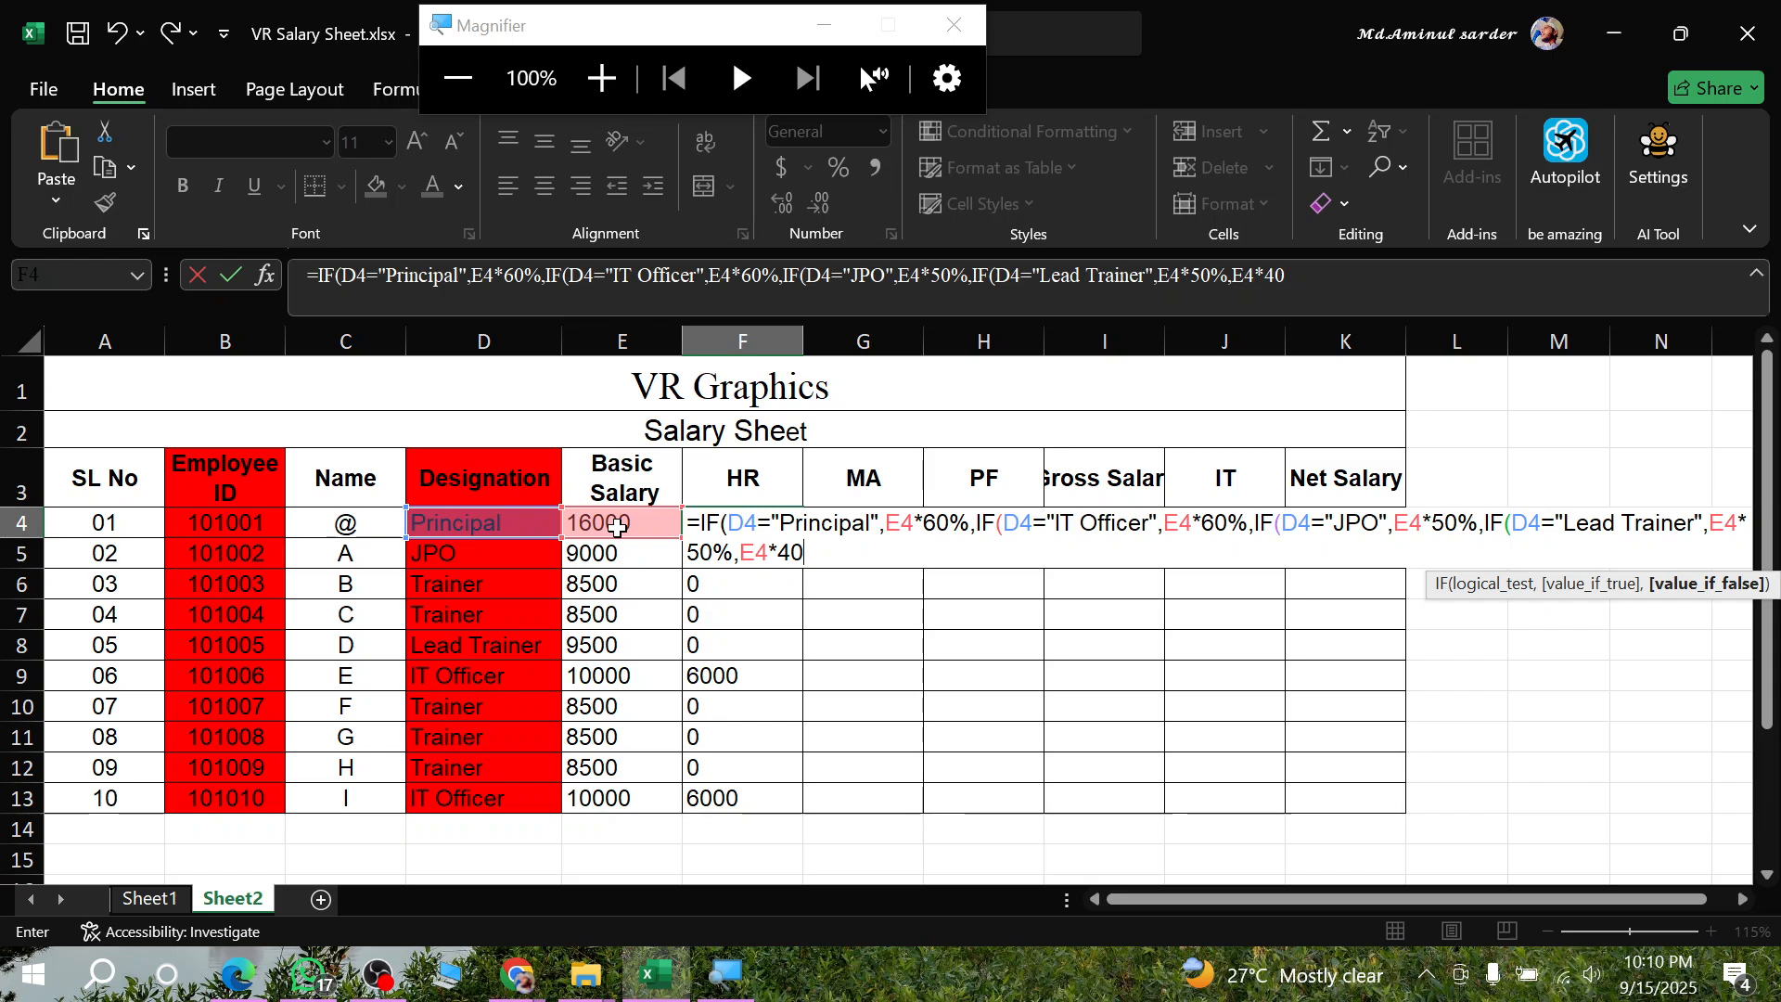
{"action": "type", "text": "%"}
{"action": "left_click_drag", "start_coordinate": [739, 556], "coordinate": [654, 505]}
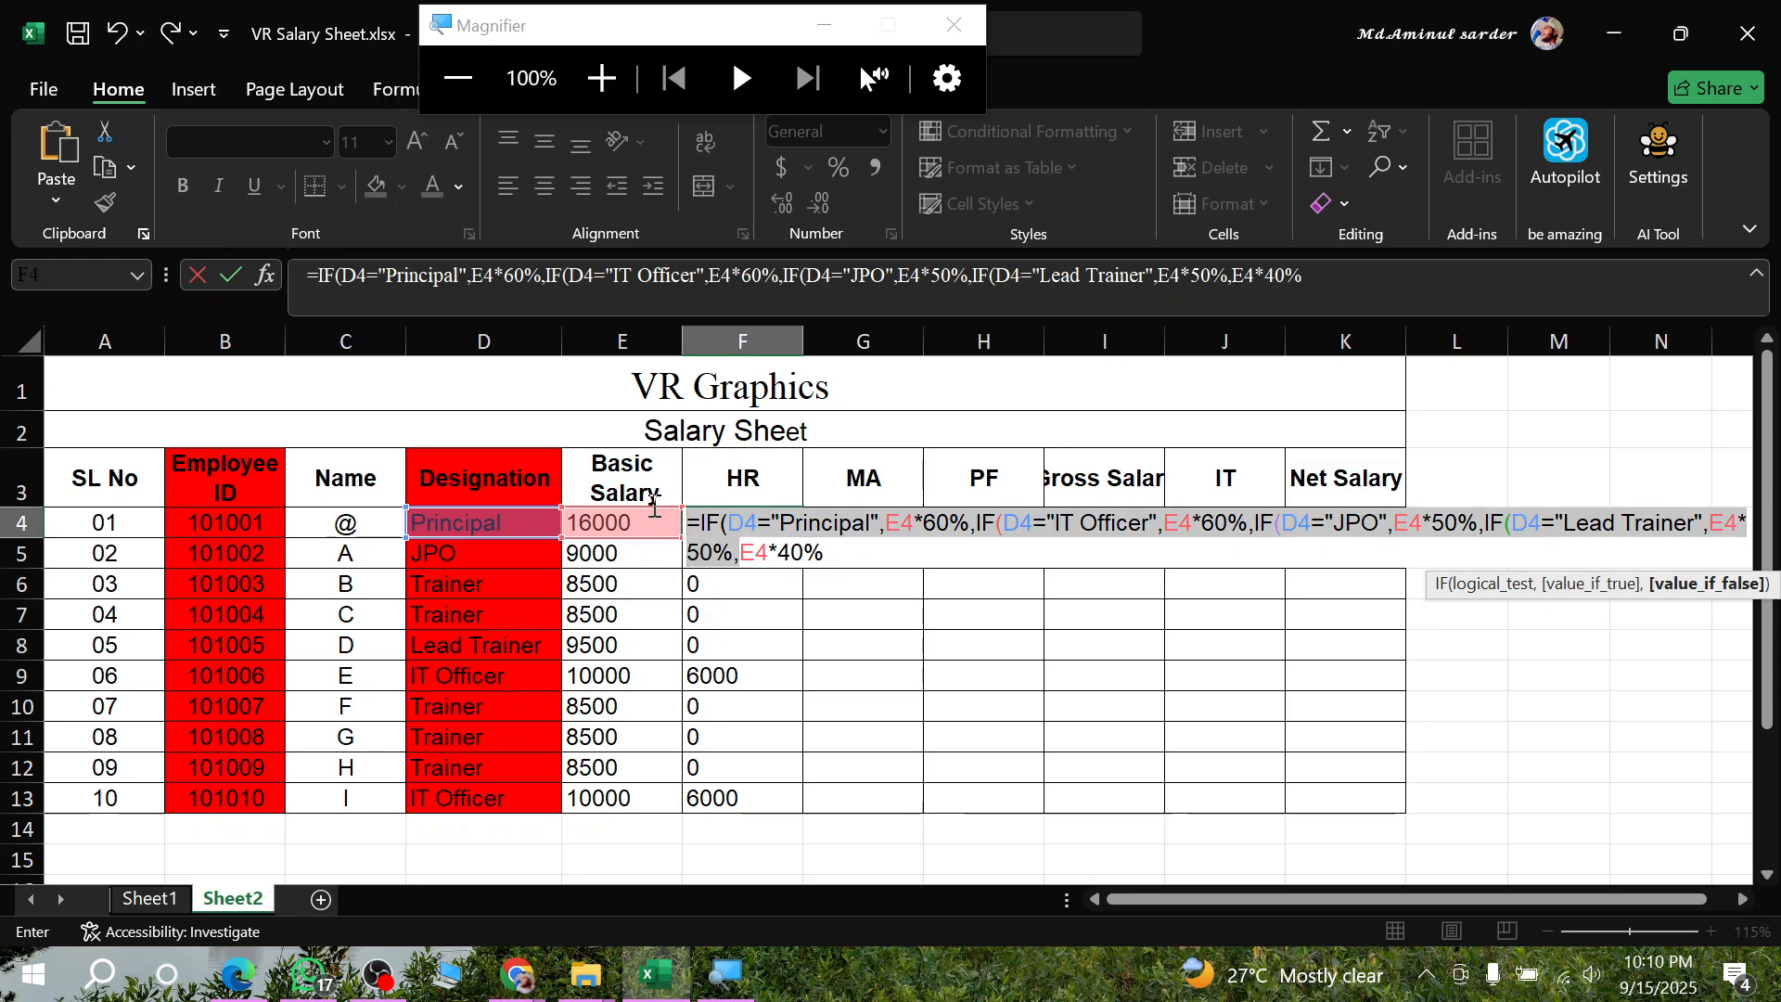
{"action": "left_click", "coordinate": [749, 551]}
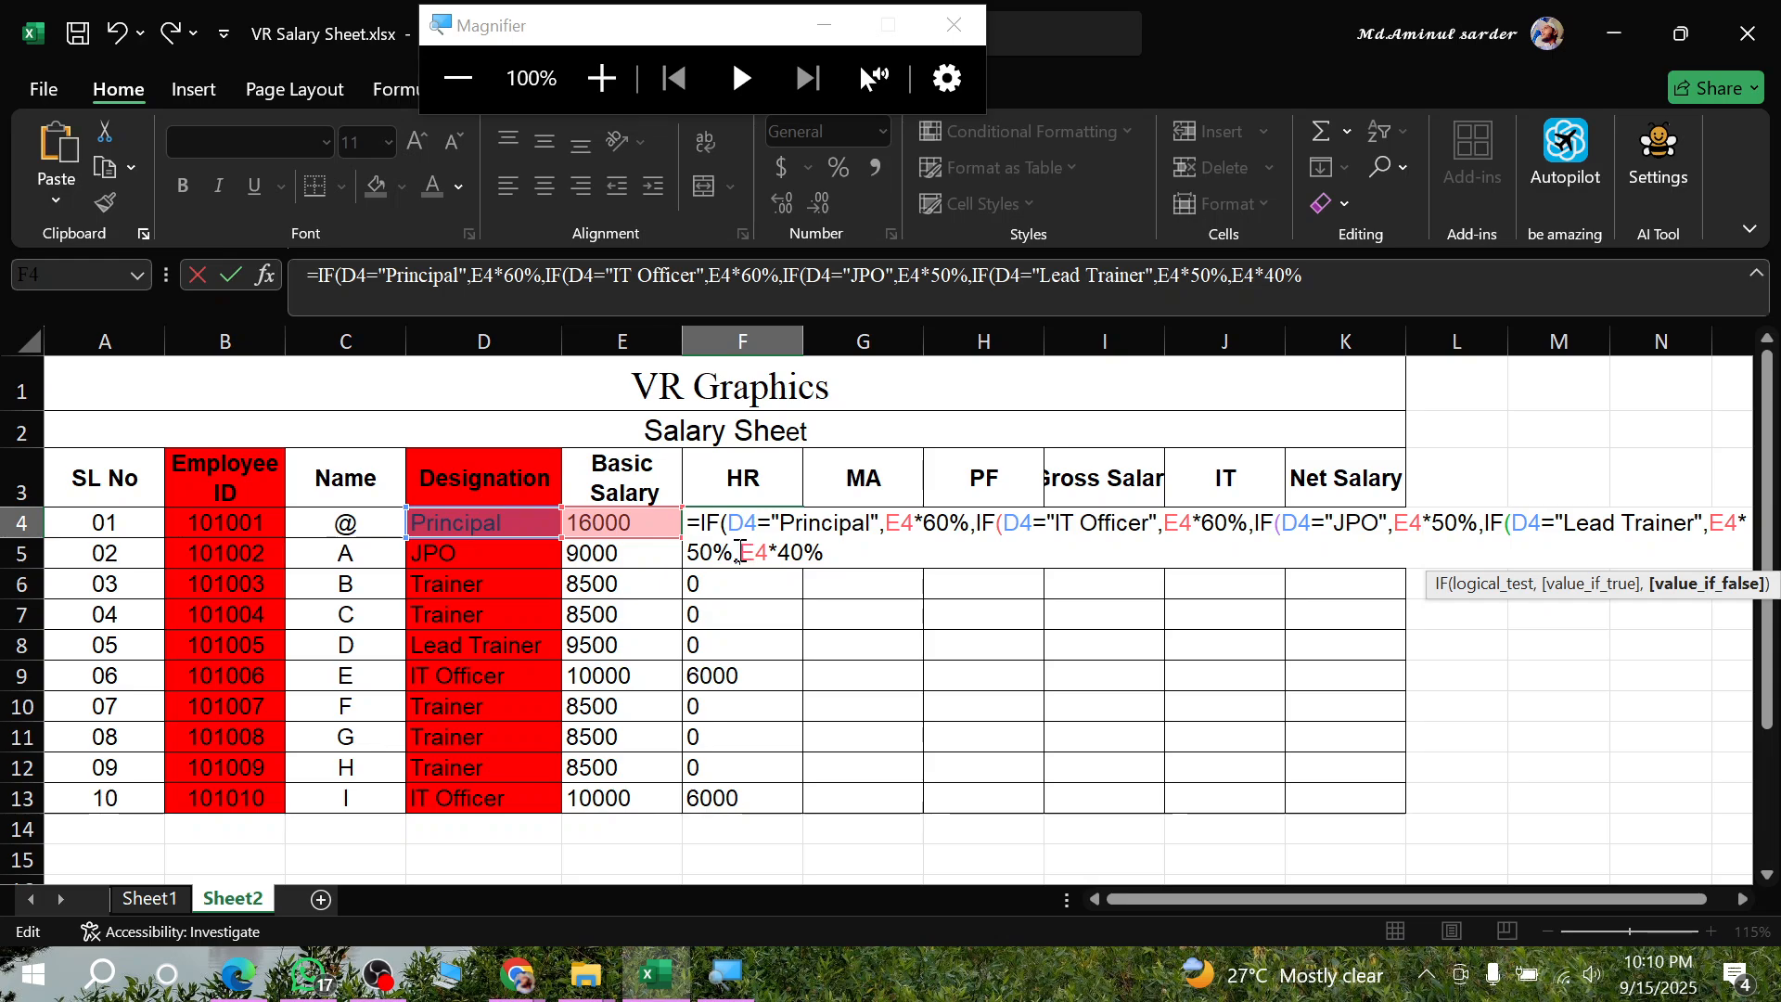
- Replace the final false argument E4*40% in the F4 formula with 0 and commit it, accepting the closing-bracket correction
{"action": "left_click_drag", "start_coordinate": [740, 553], "coordinate": [833, 556]}
{"action": "key", "text": "BackSpace"}
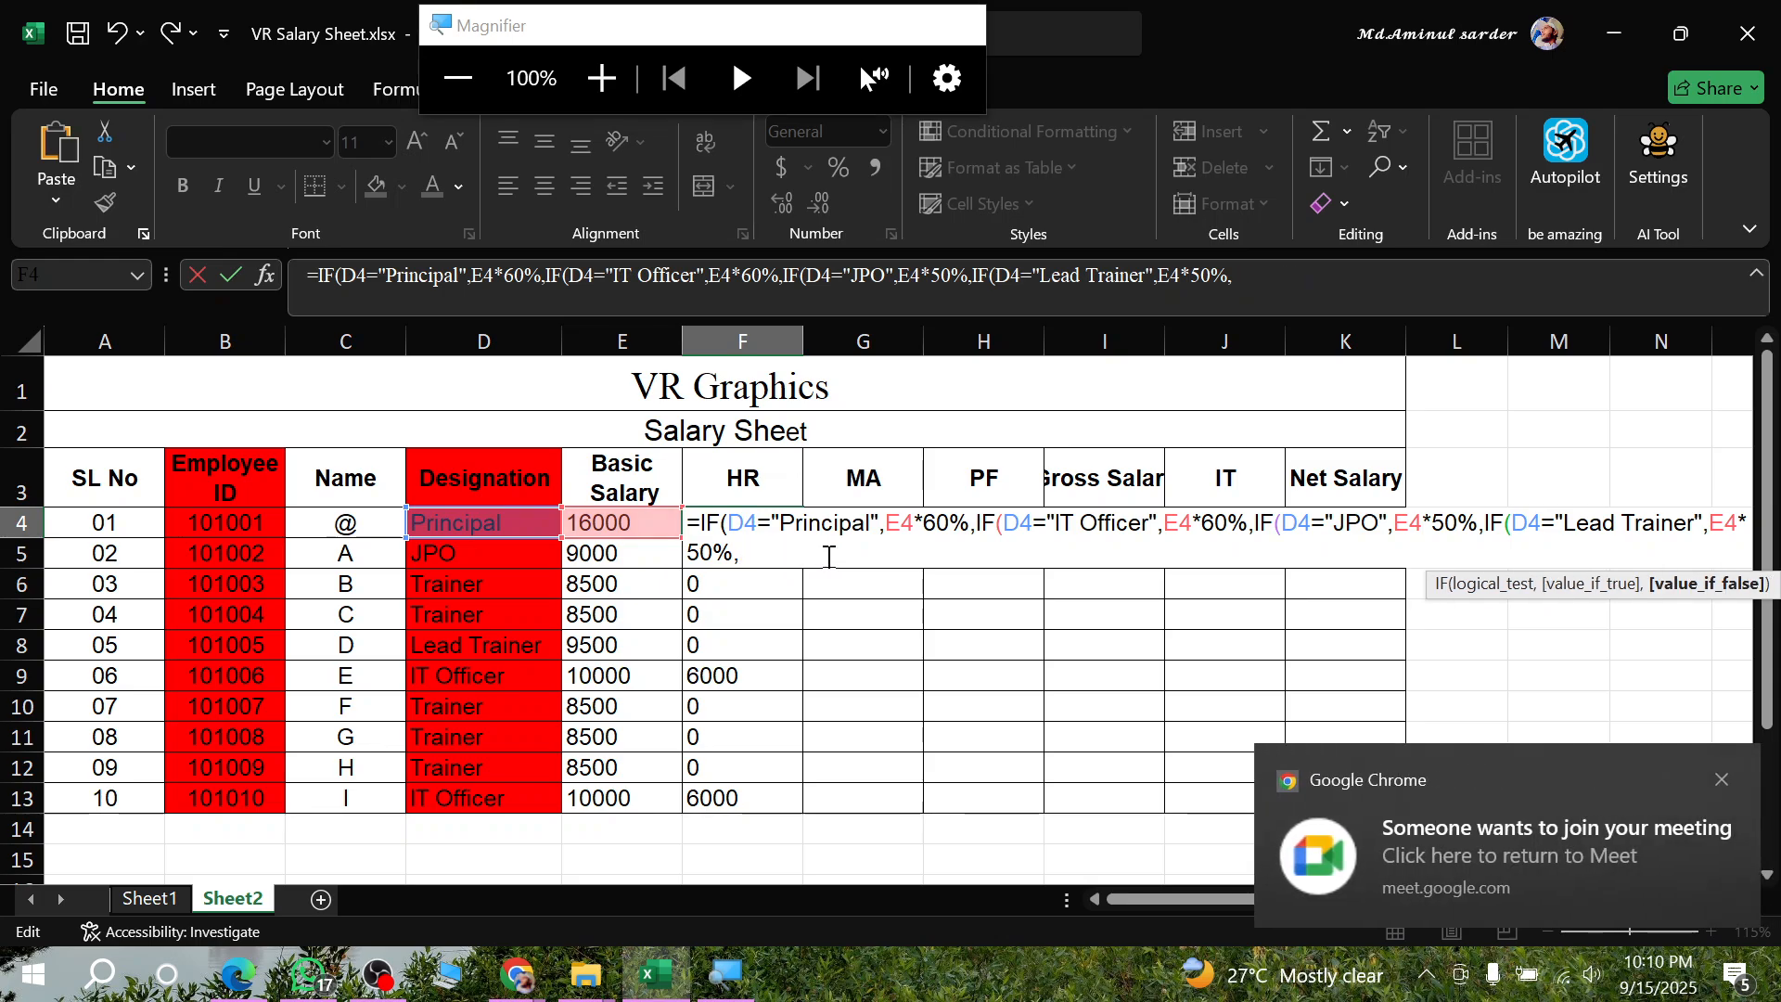
{"action": "type", "text": "0"}
{"action": "key", "text": "Return"}
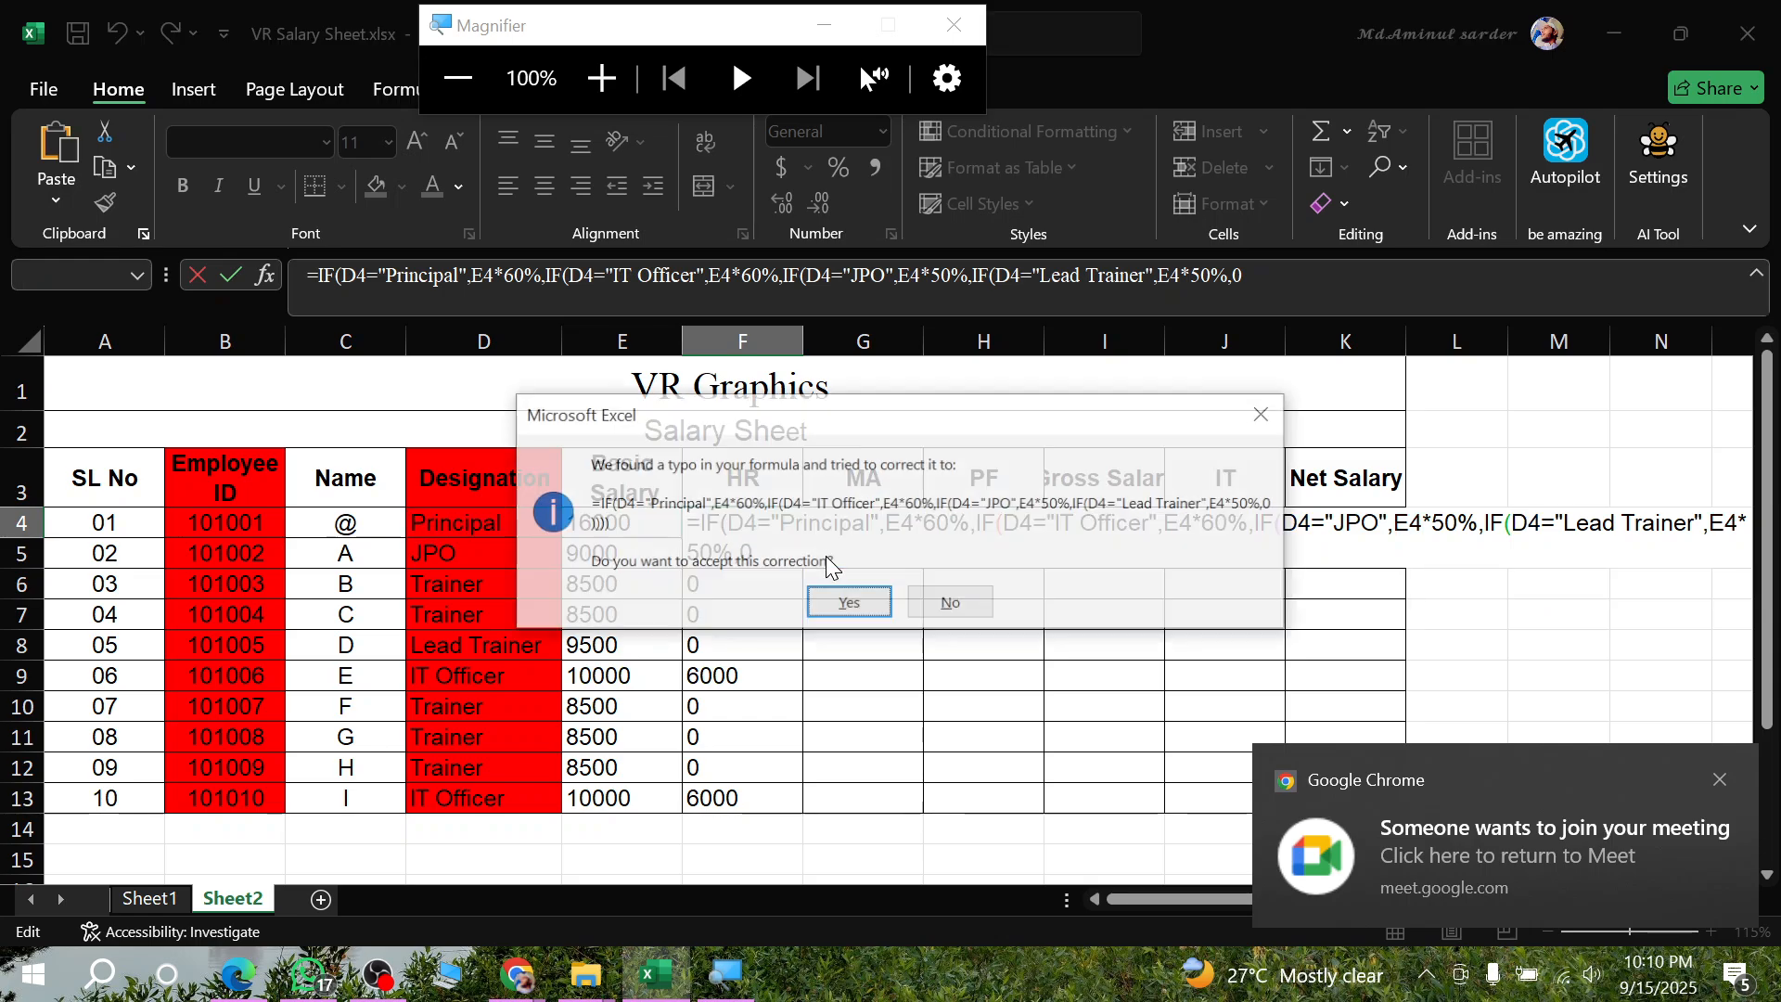
{"action": "key", "text": "Return"}
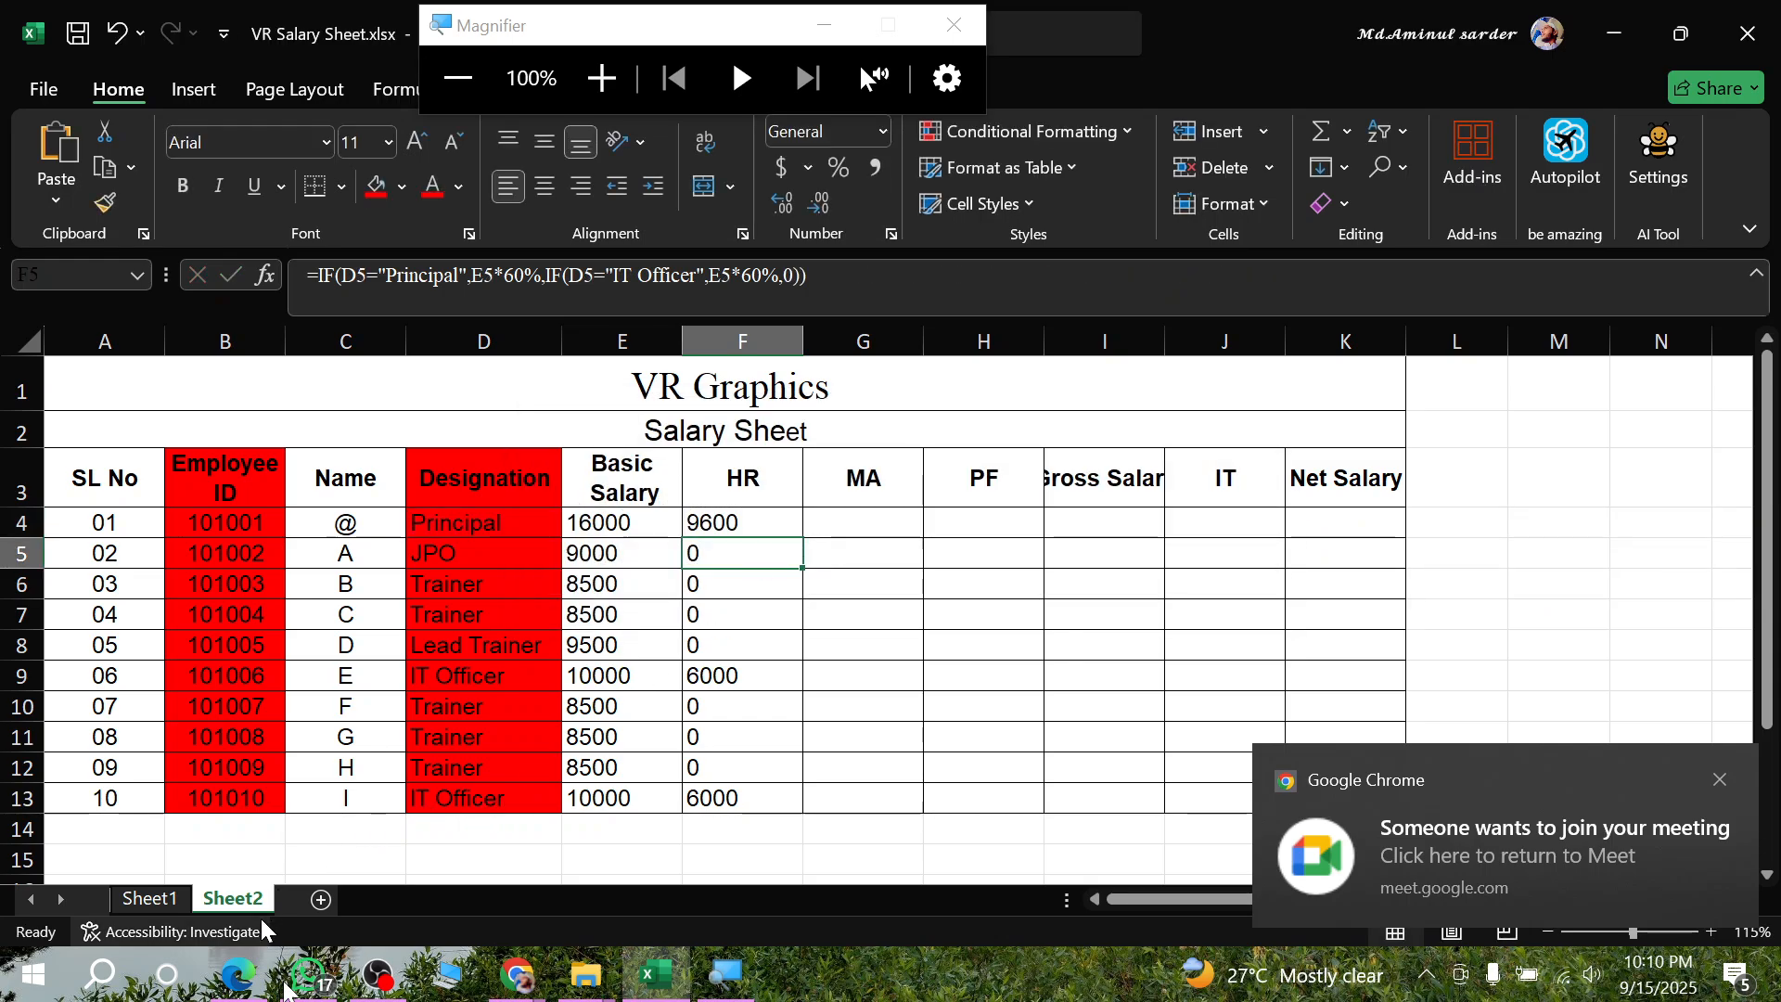
- Switch to the Google Meet call in Chrome and admit the participant waiting to join
{"action": "mouse_move", "coordinate": [509, 980]}
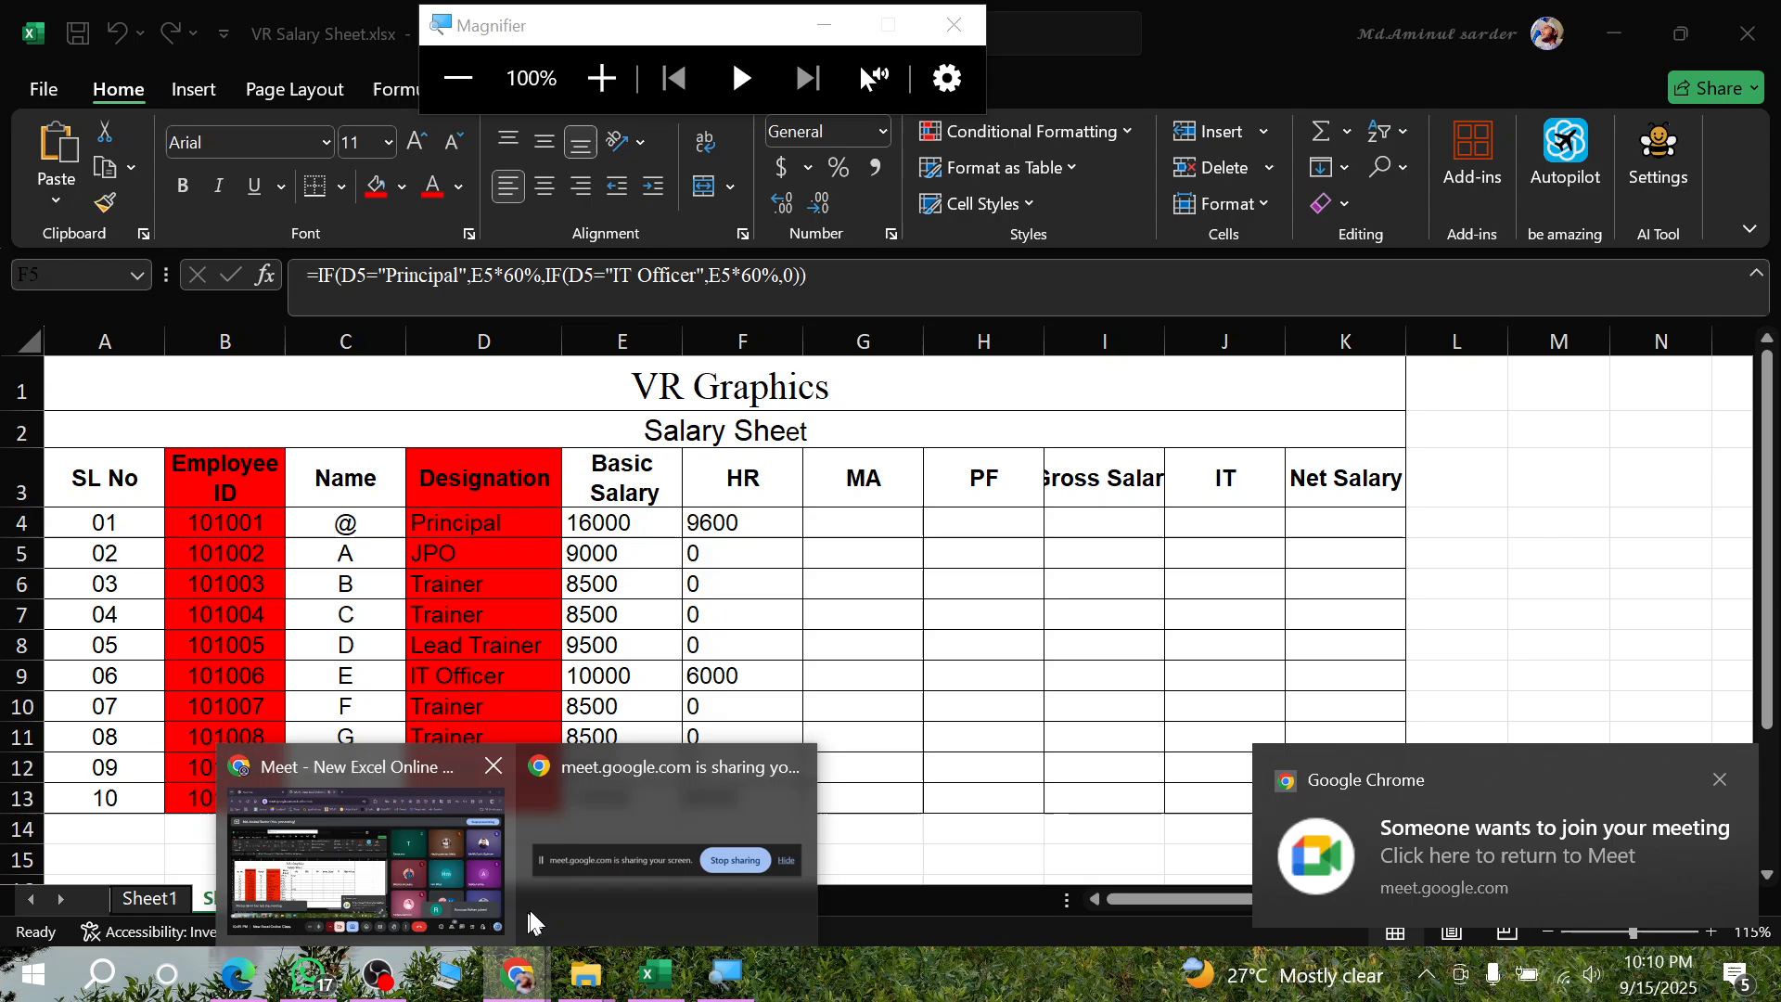
{"action": "left_click", "coordinate": [393, 853]}
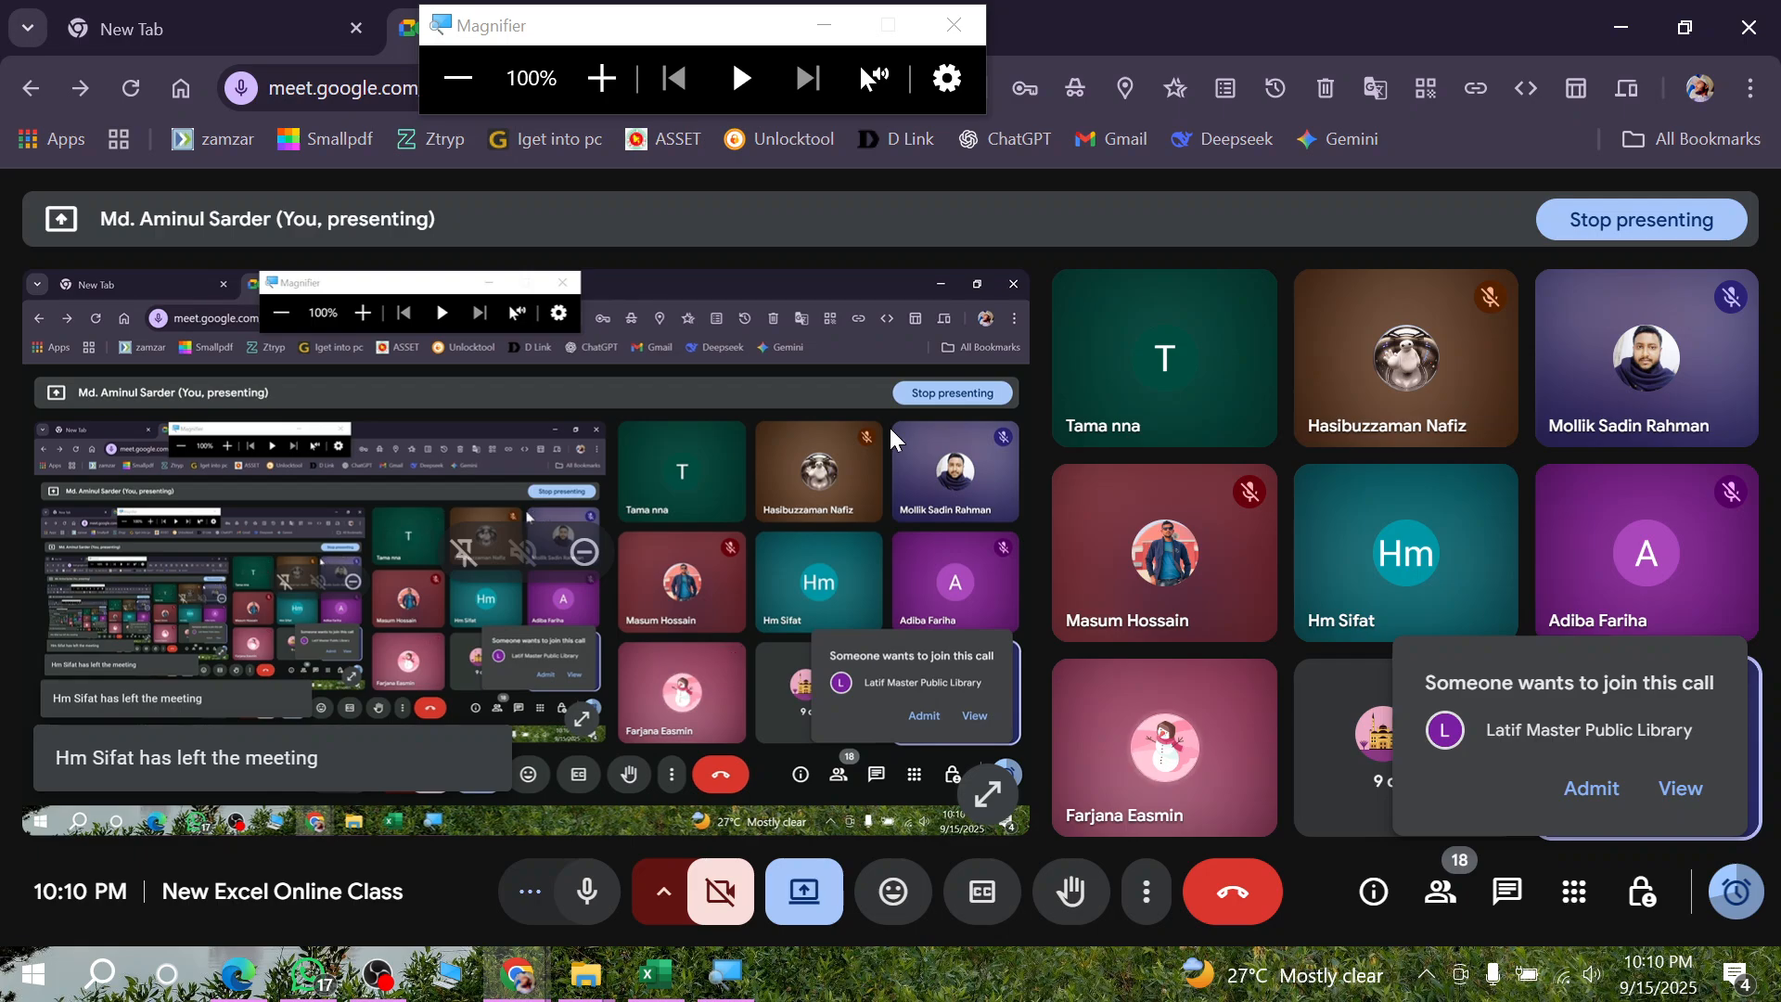
{"action": "left_click", "coordinate": [1597, 794]}
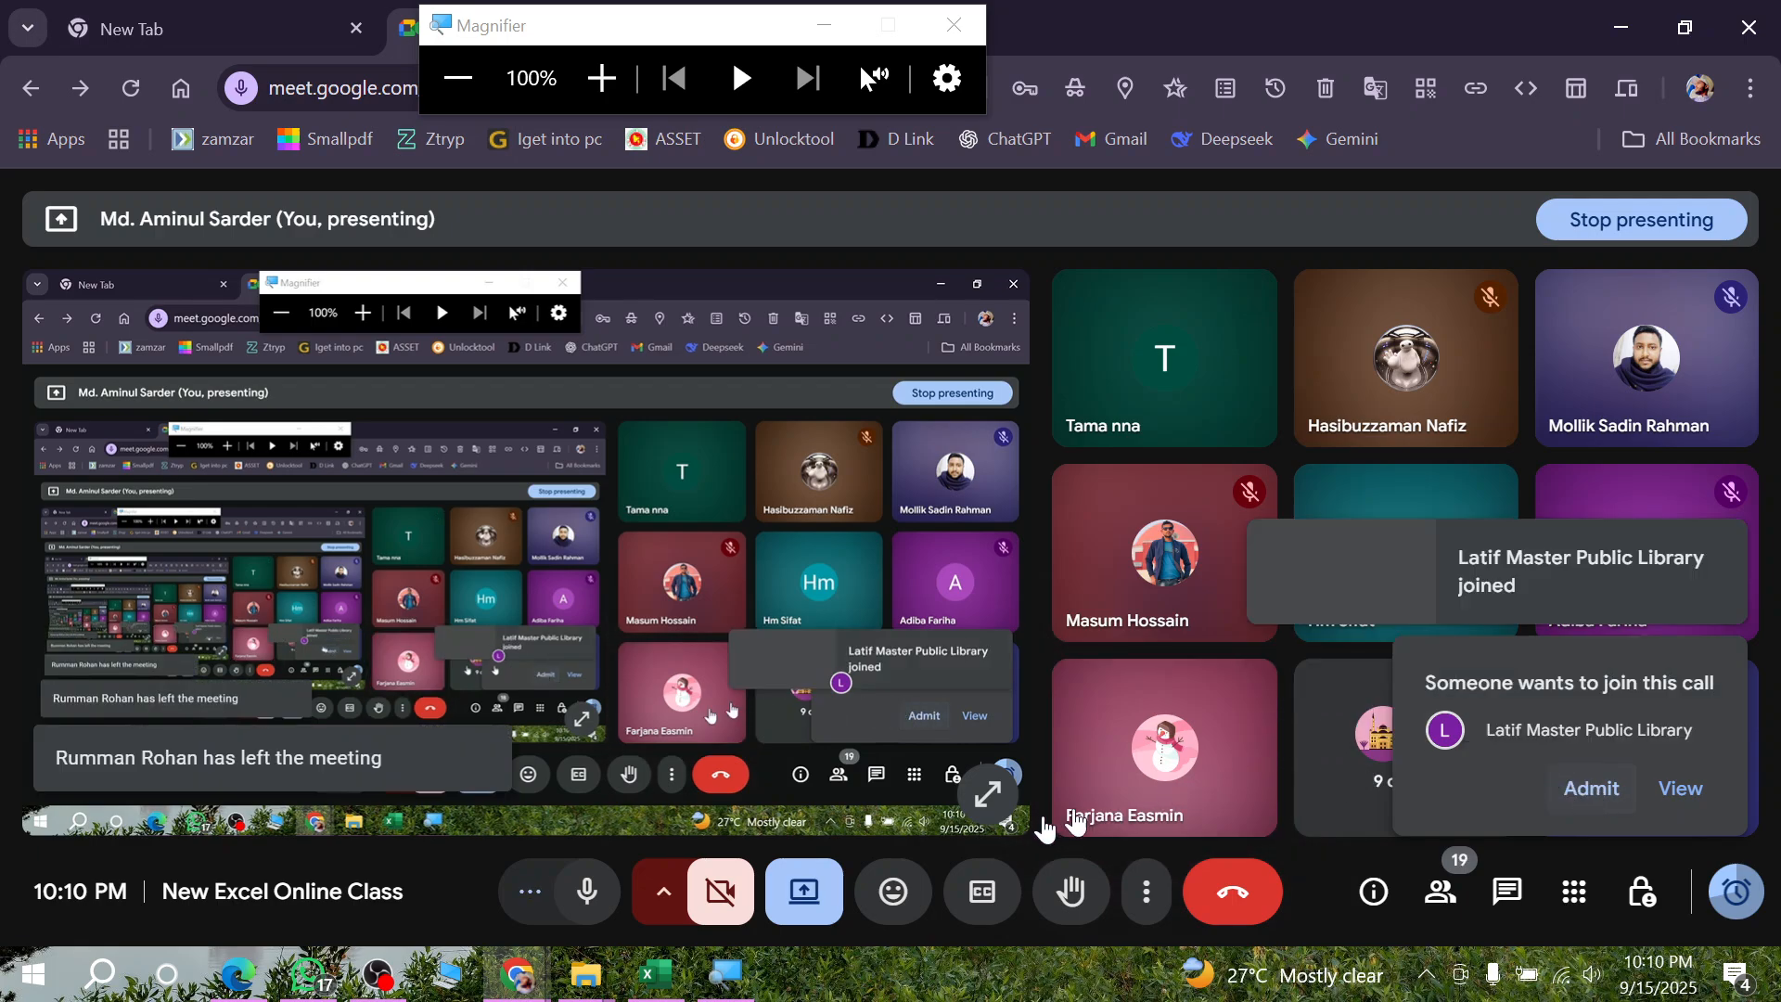
- Return to the Excel workbook and fill the F4 House Rent formula down through F13
{"action": "left_click", "coordinate": [656, 974]}
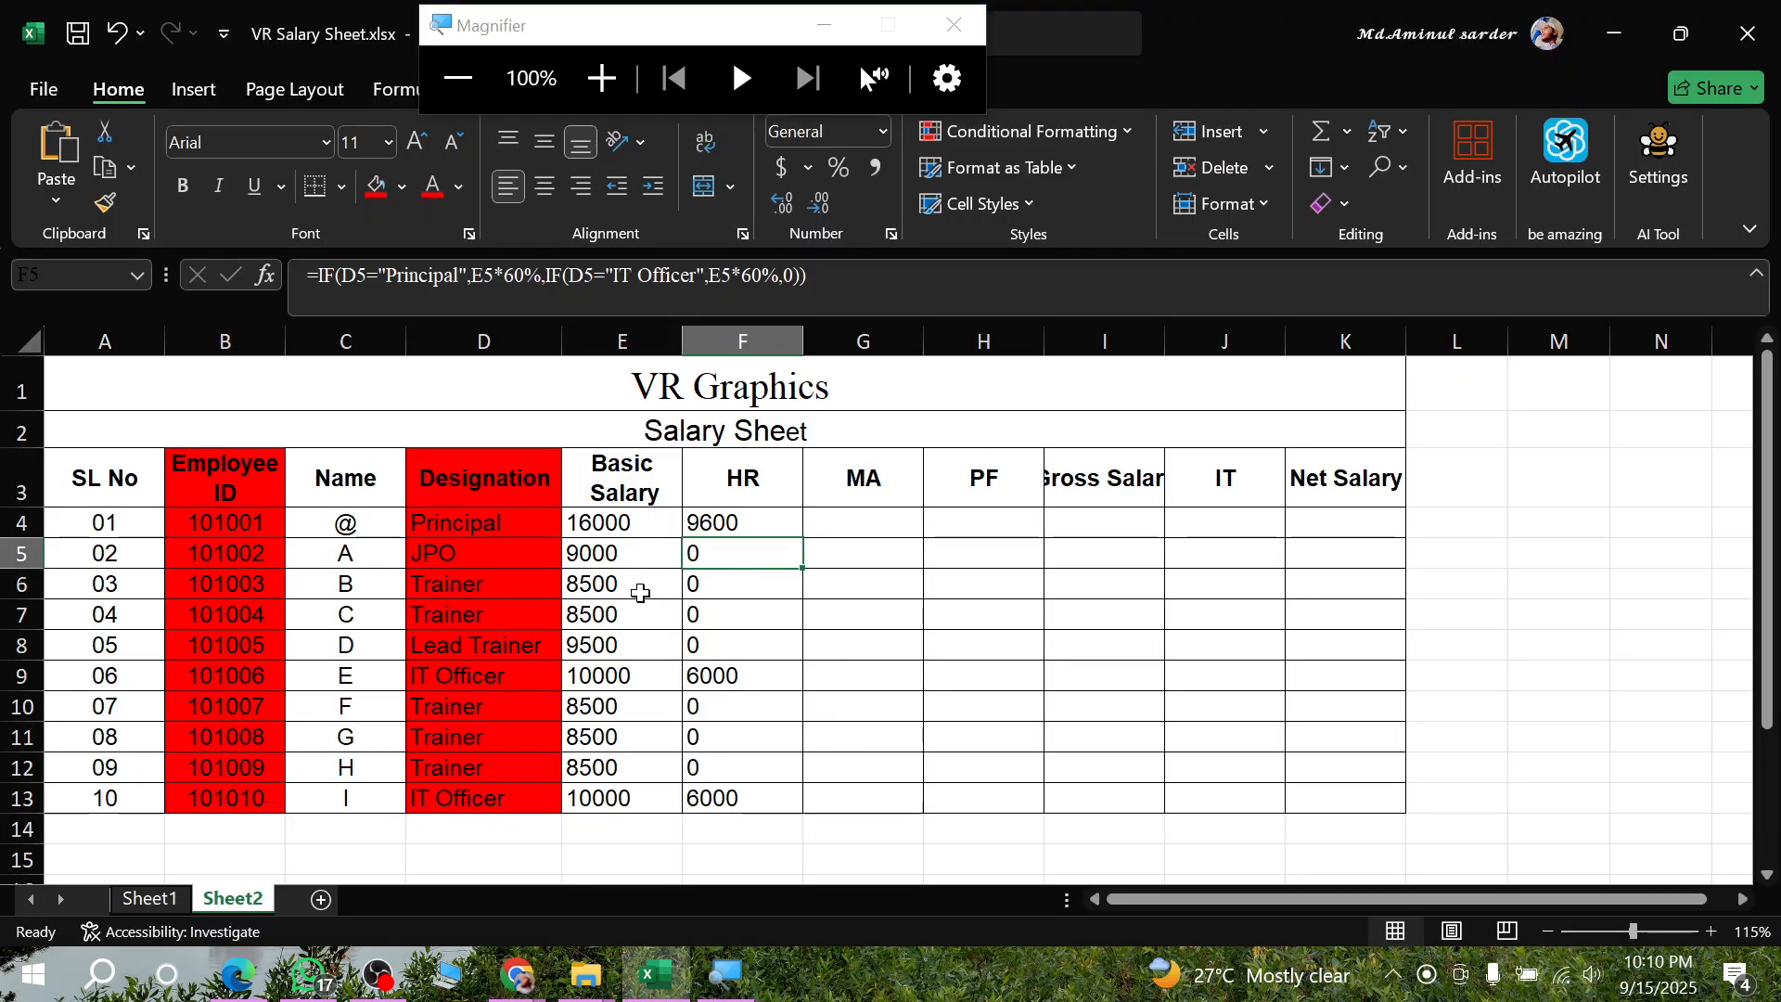
{"action": "left_click", "coordinate": [755, 522]}
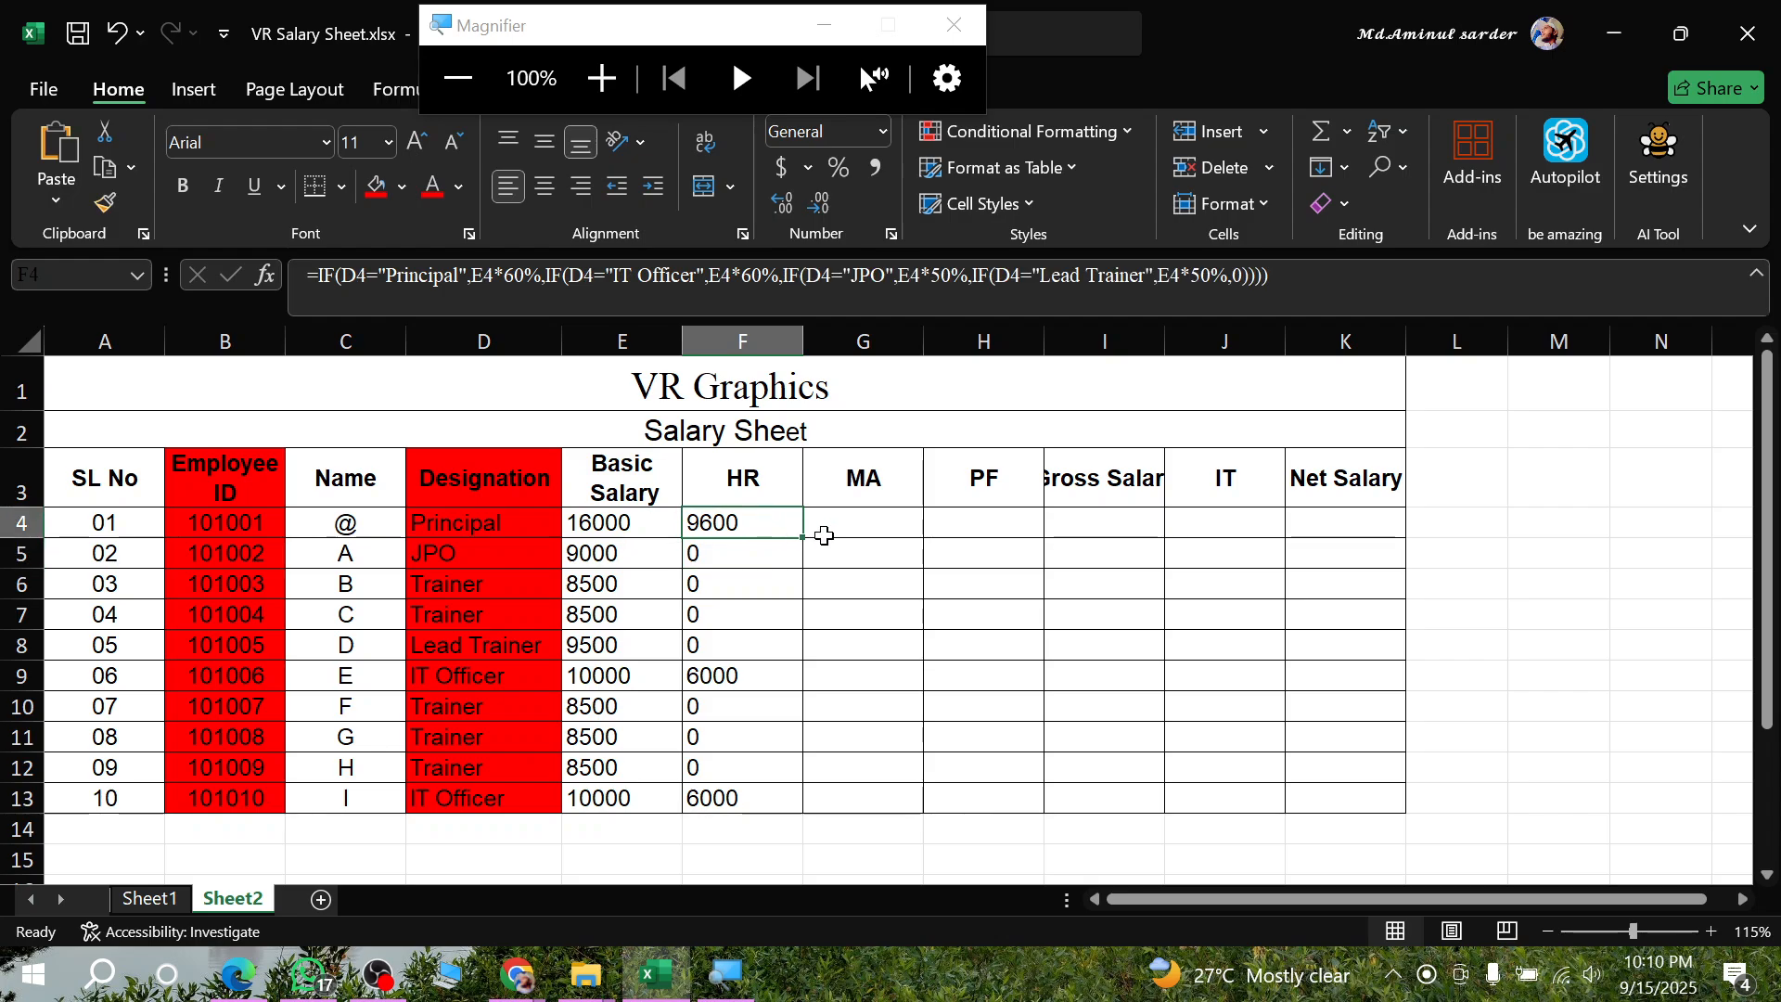
{"action": "double_click", "coordinate": [806, 538]}
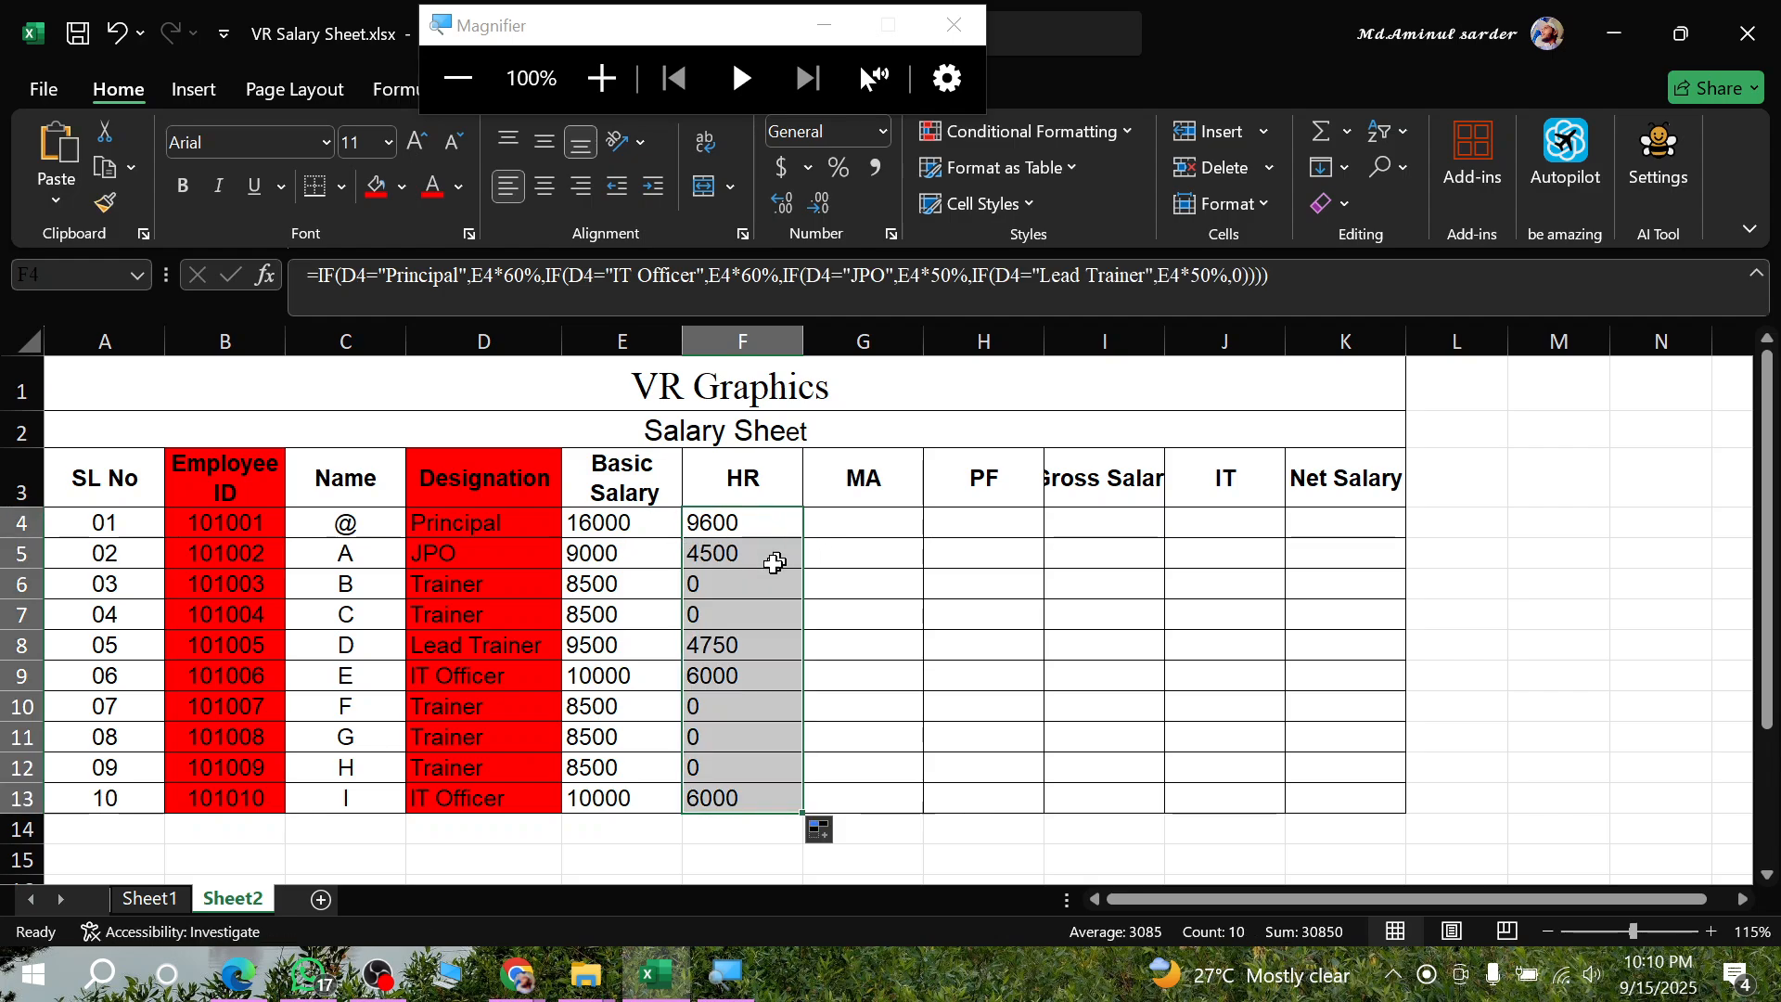
- Check the HR values and formula of the Trainer rows against the House Rent rules in the assignment PDF in Edge
{"action": "left_click", "coordinate": [696, 623]}
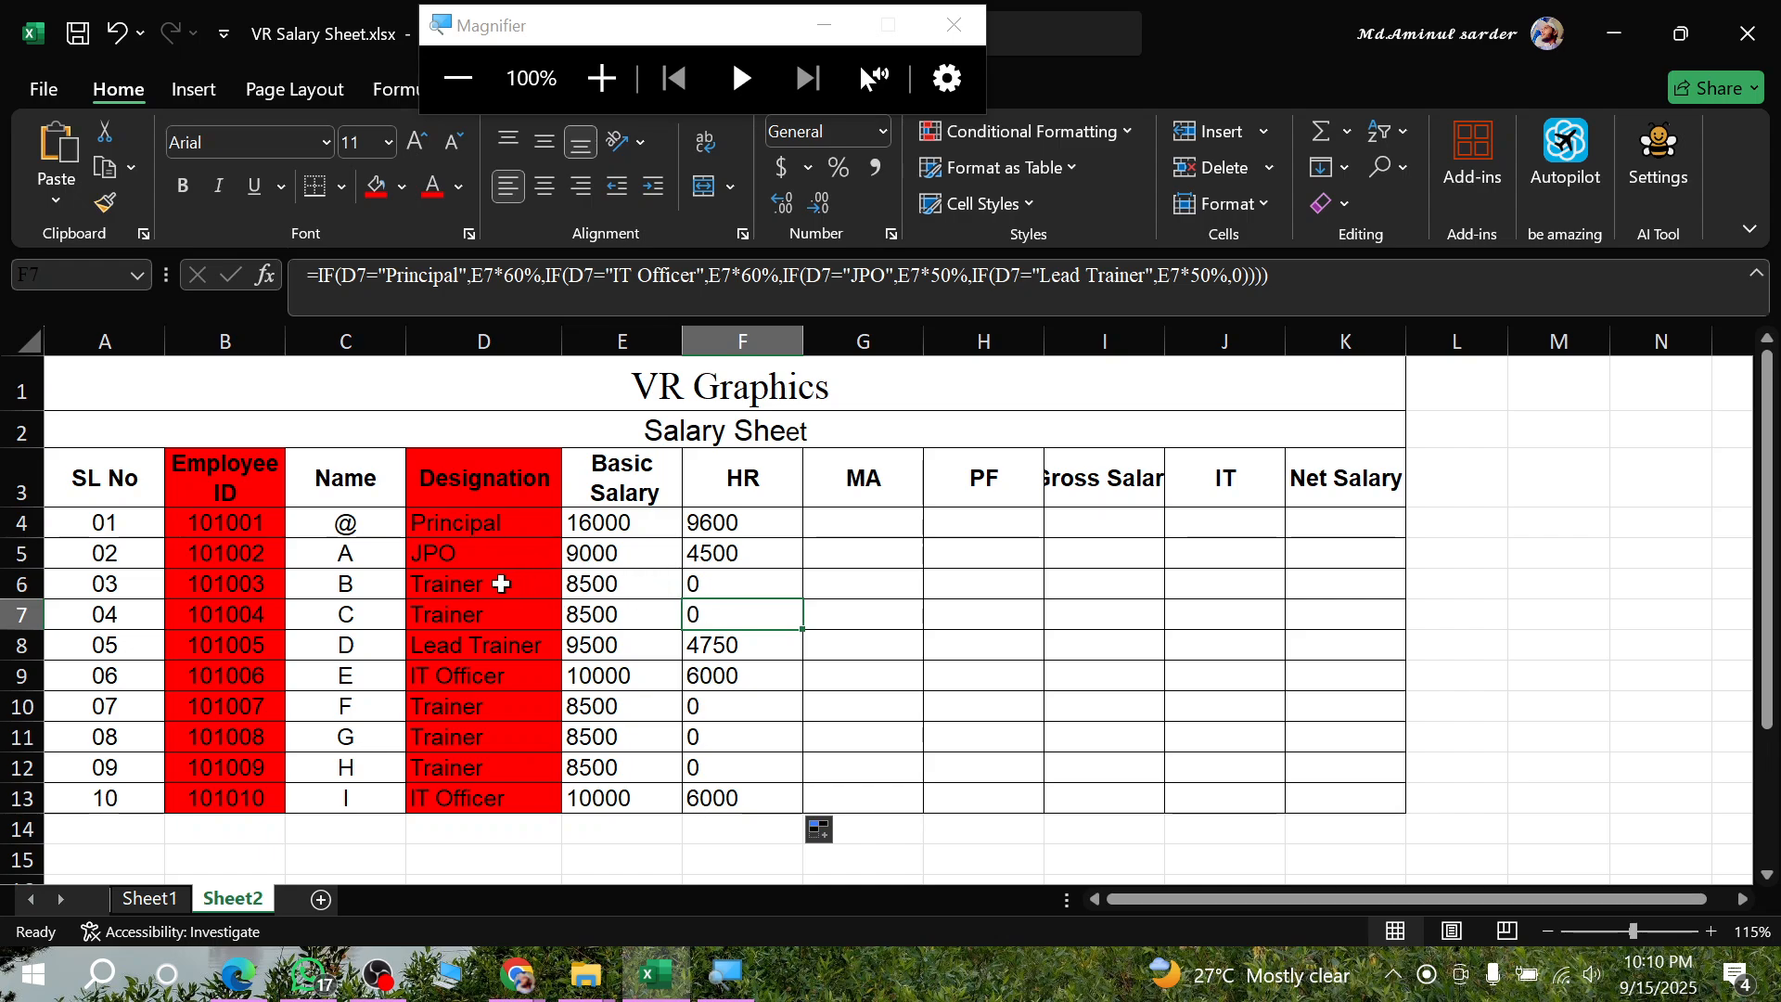
{"action": "left_click_drag", "start_coordinate": [501, 584], "coordinate": [687, 594]}
{"action": "left_click_drag", "start_coordinate": [509, 616], "coordinate": [722, 602]}
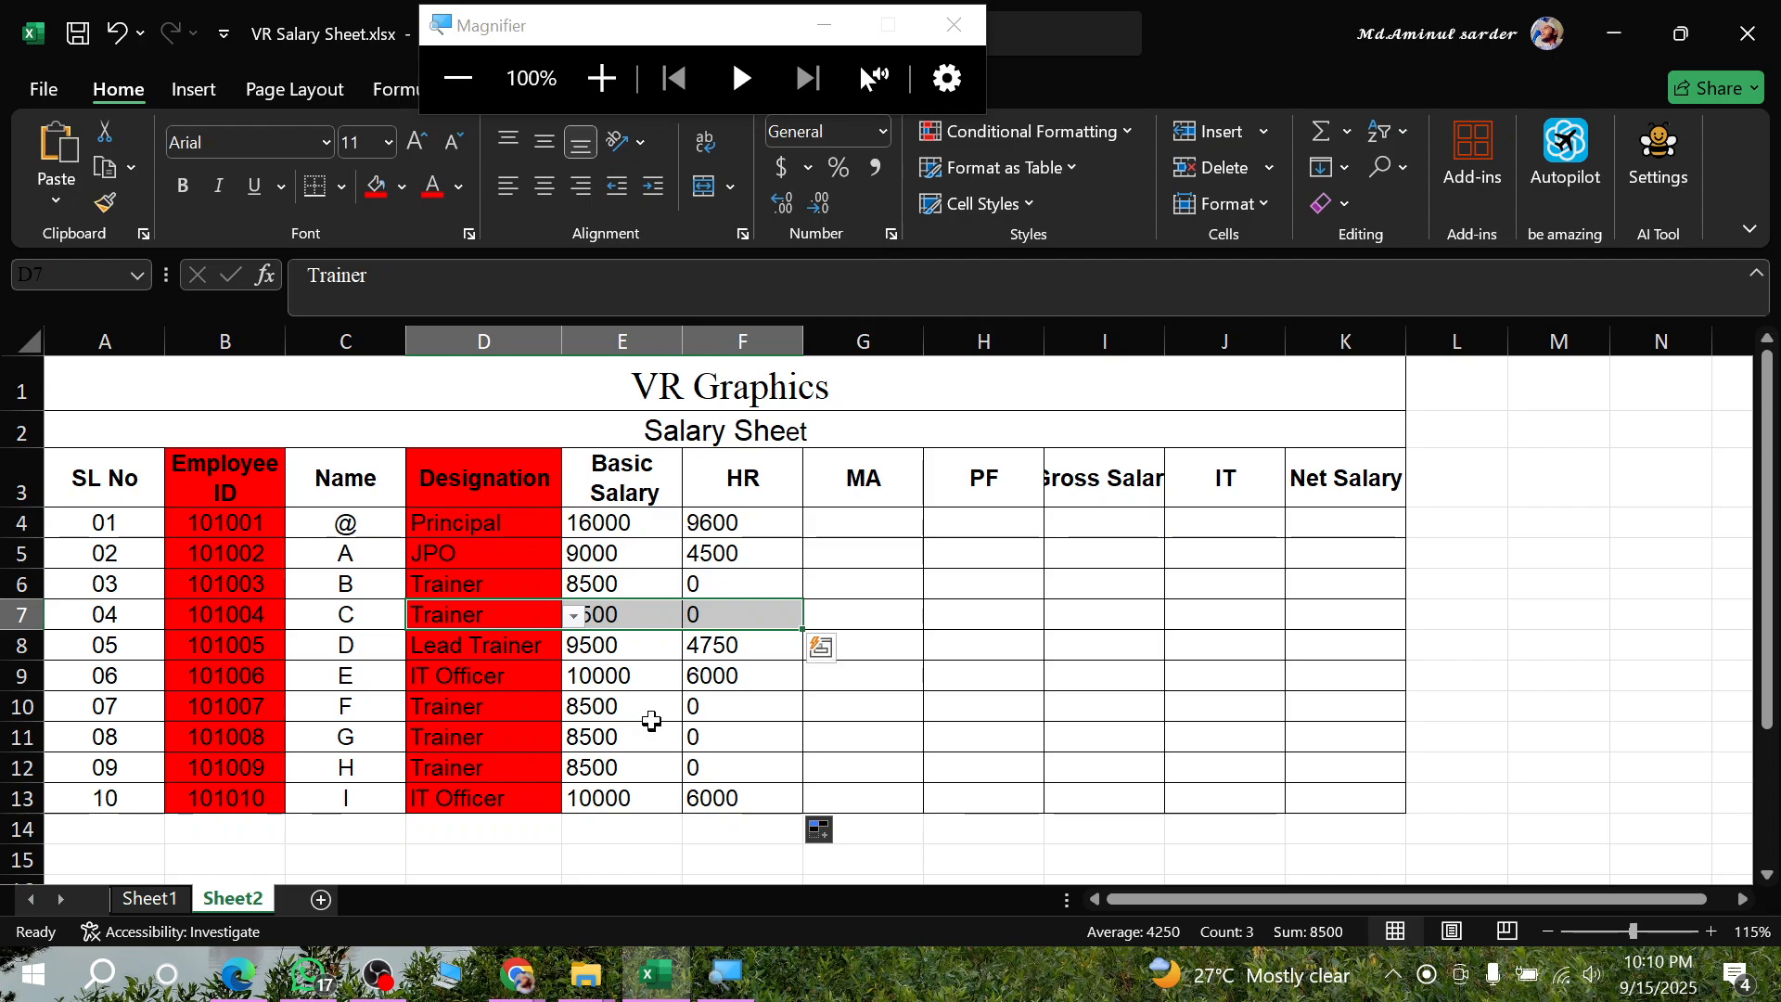
{"action": "left_click_drag", "start_coordinate": [478, 708], "coordinate": [770, 756]}
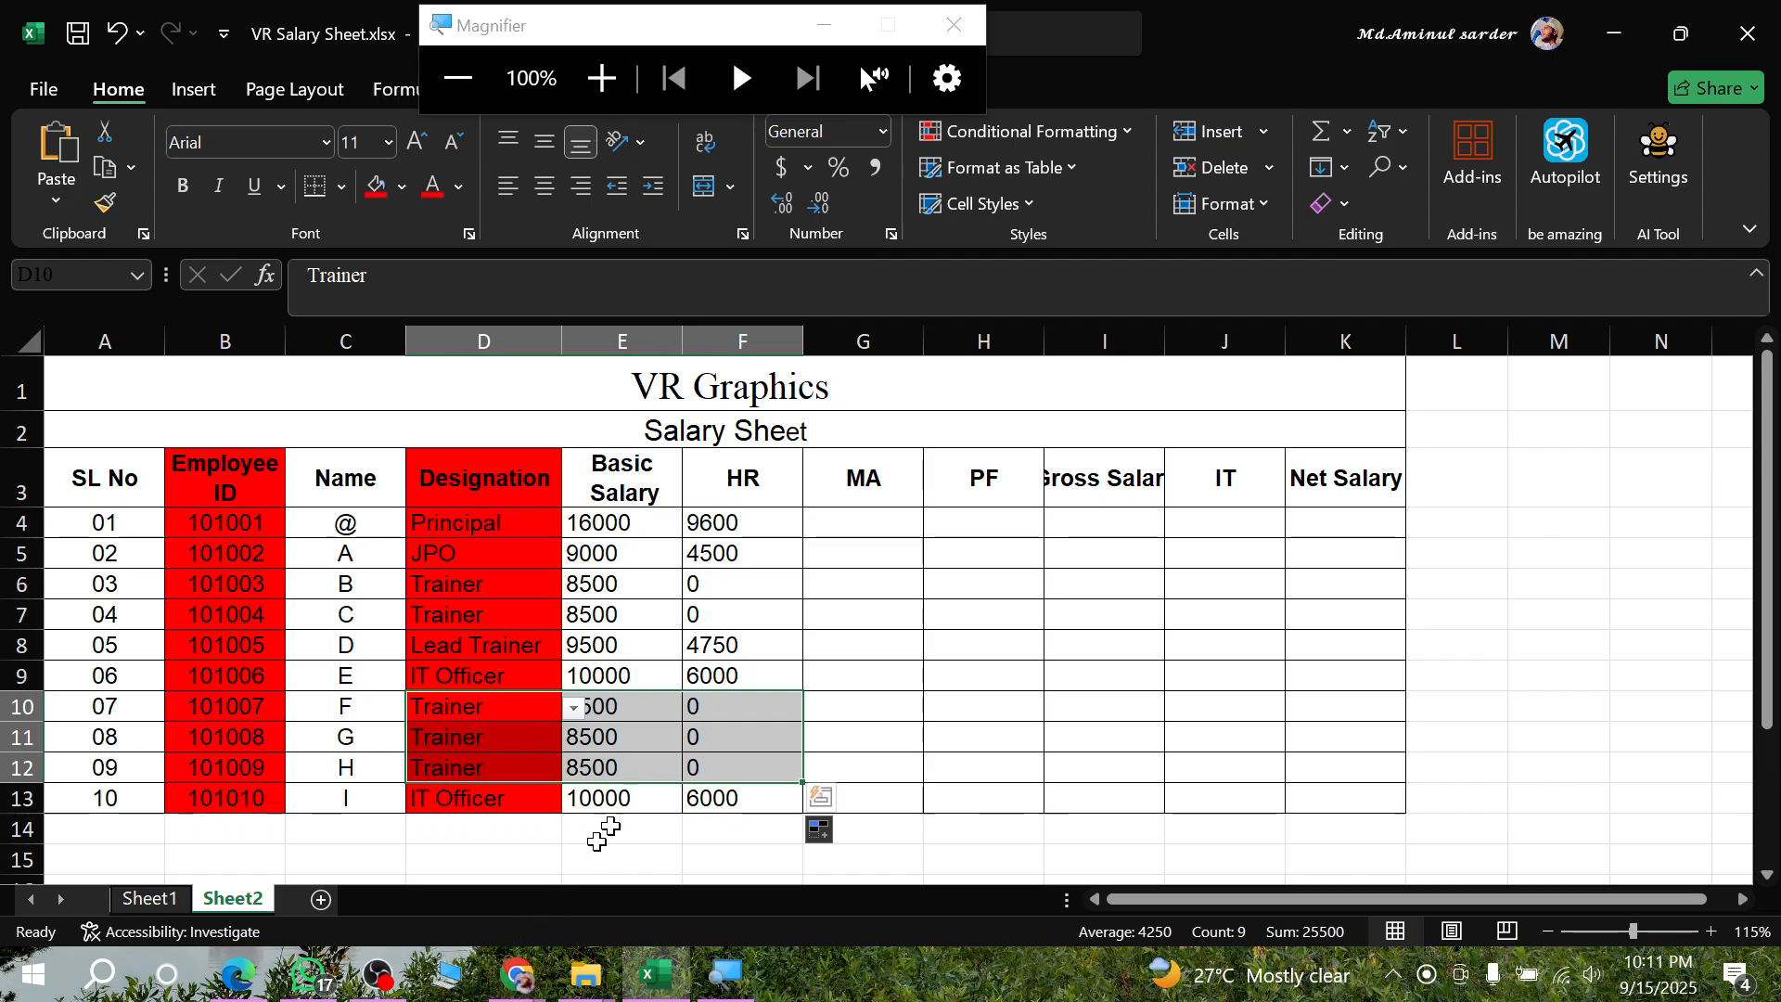
{"action": "left_click", "coordinate": [752, 585]}
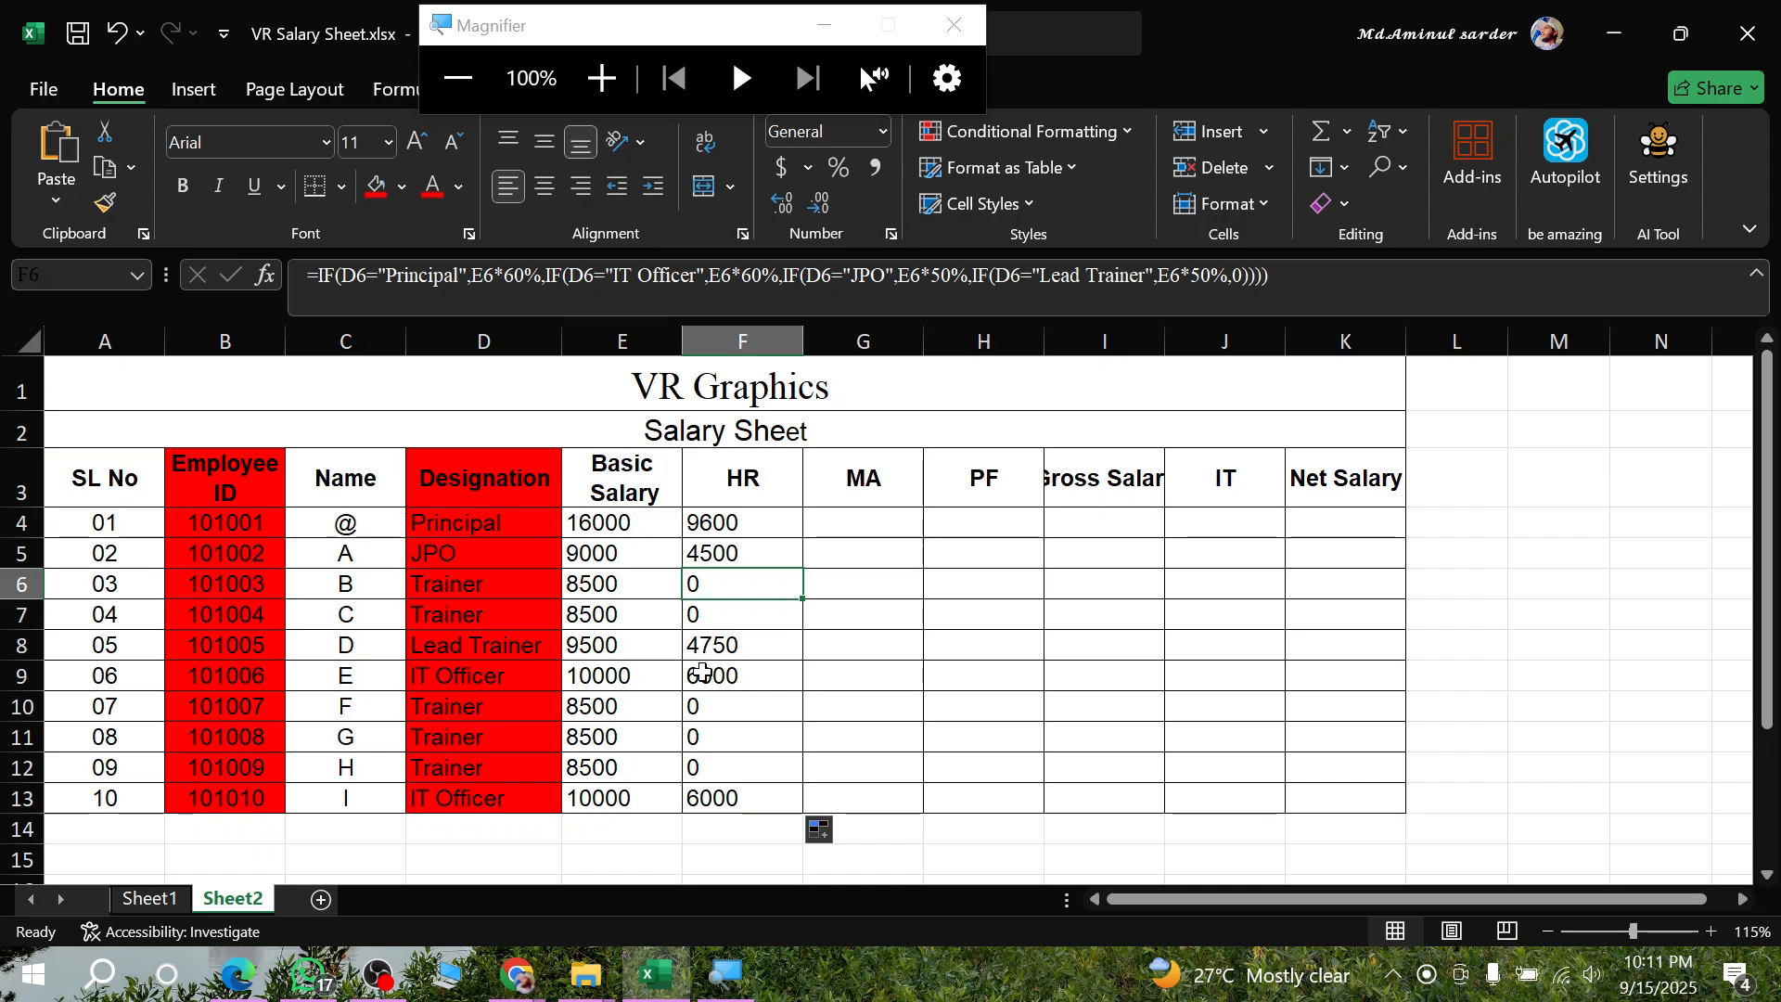
{"action": "left_click", "coordinate": [238, 973]}
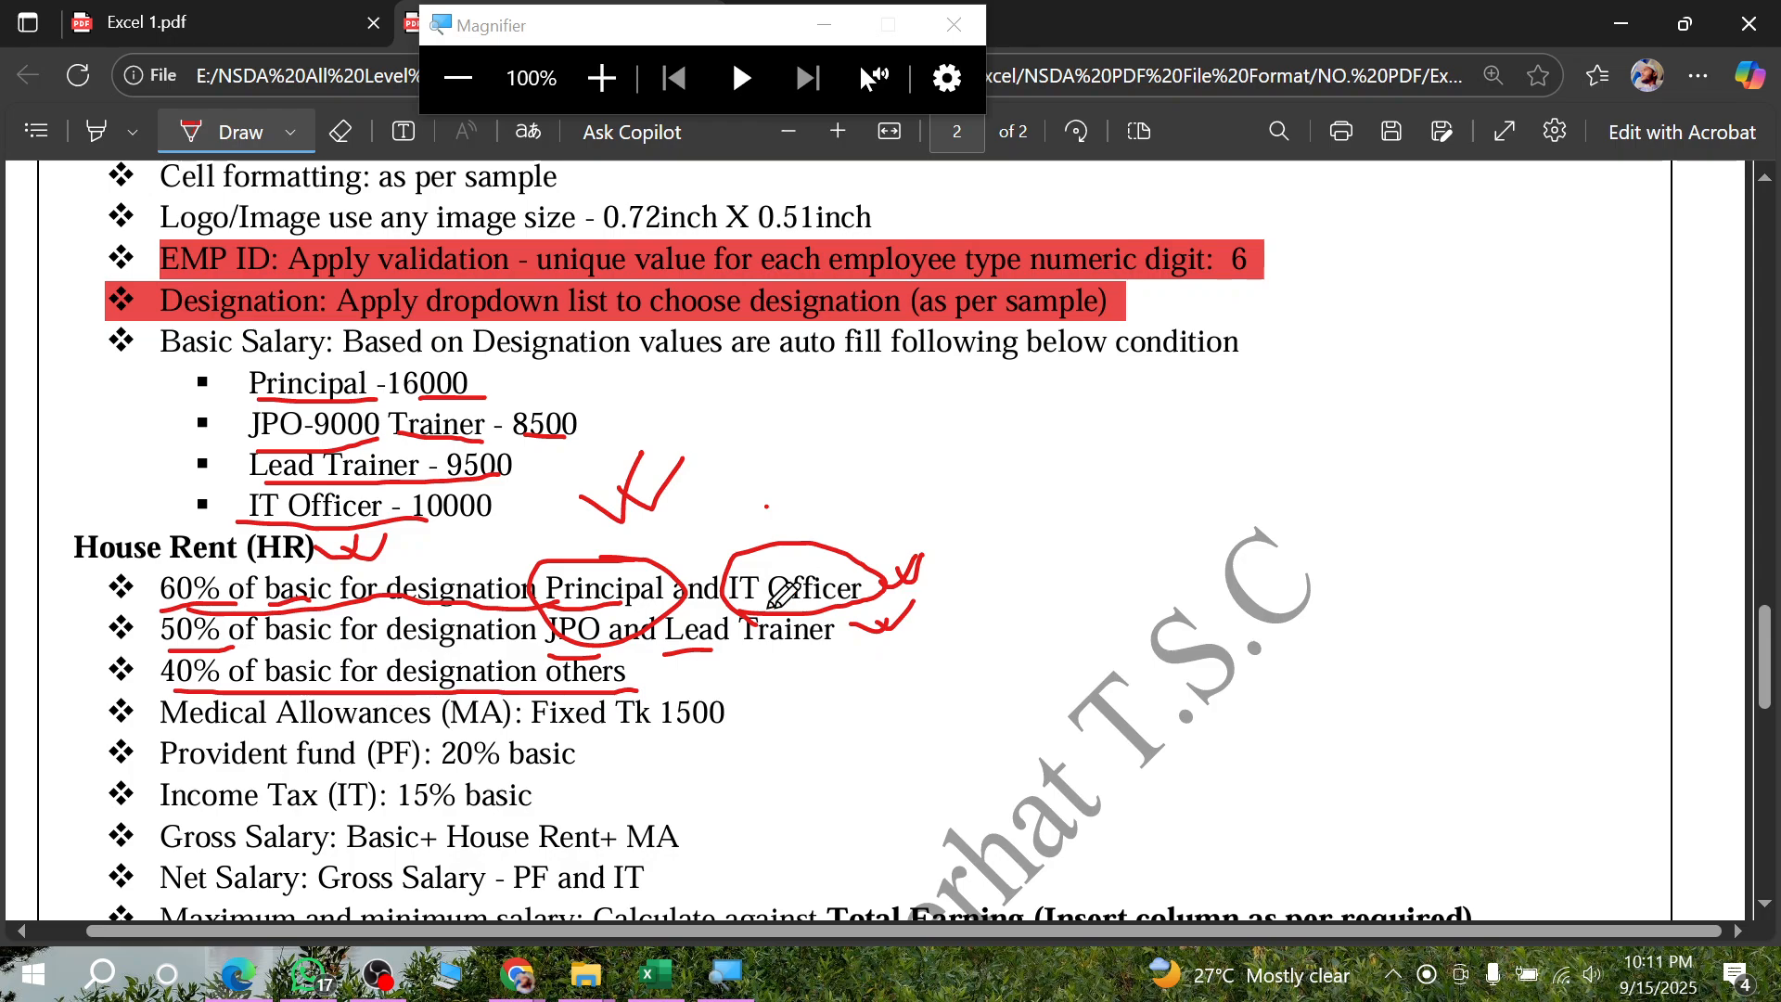
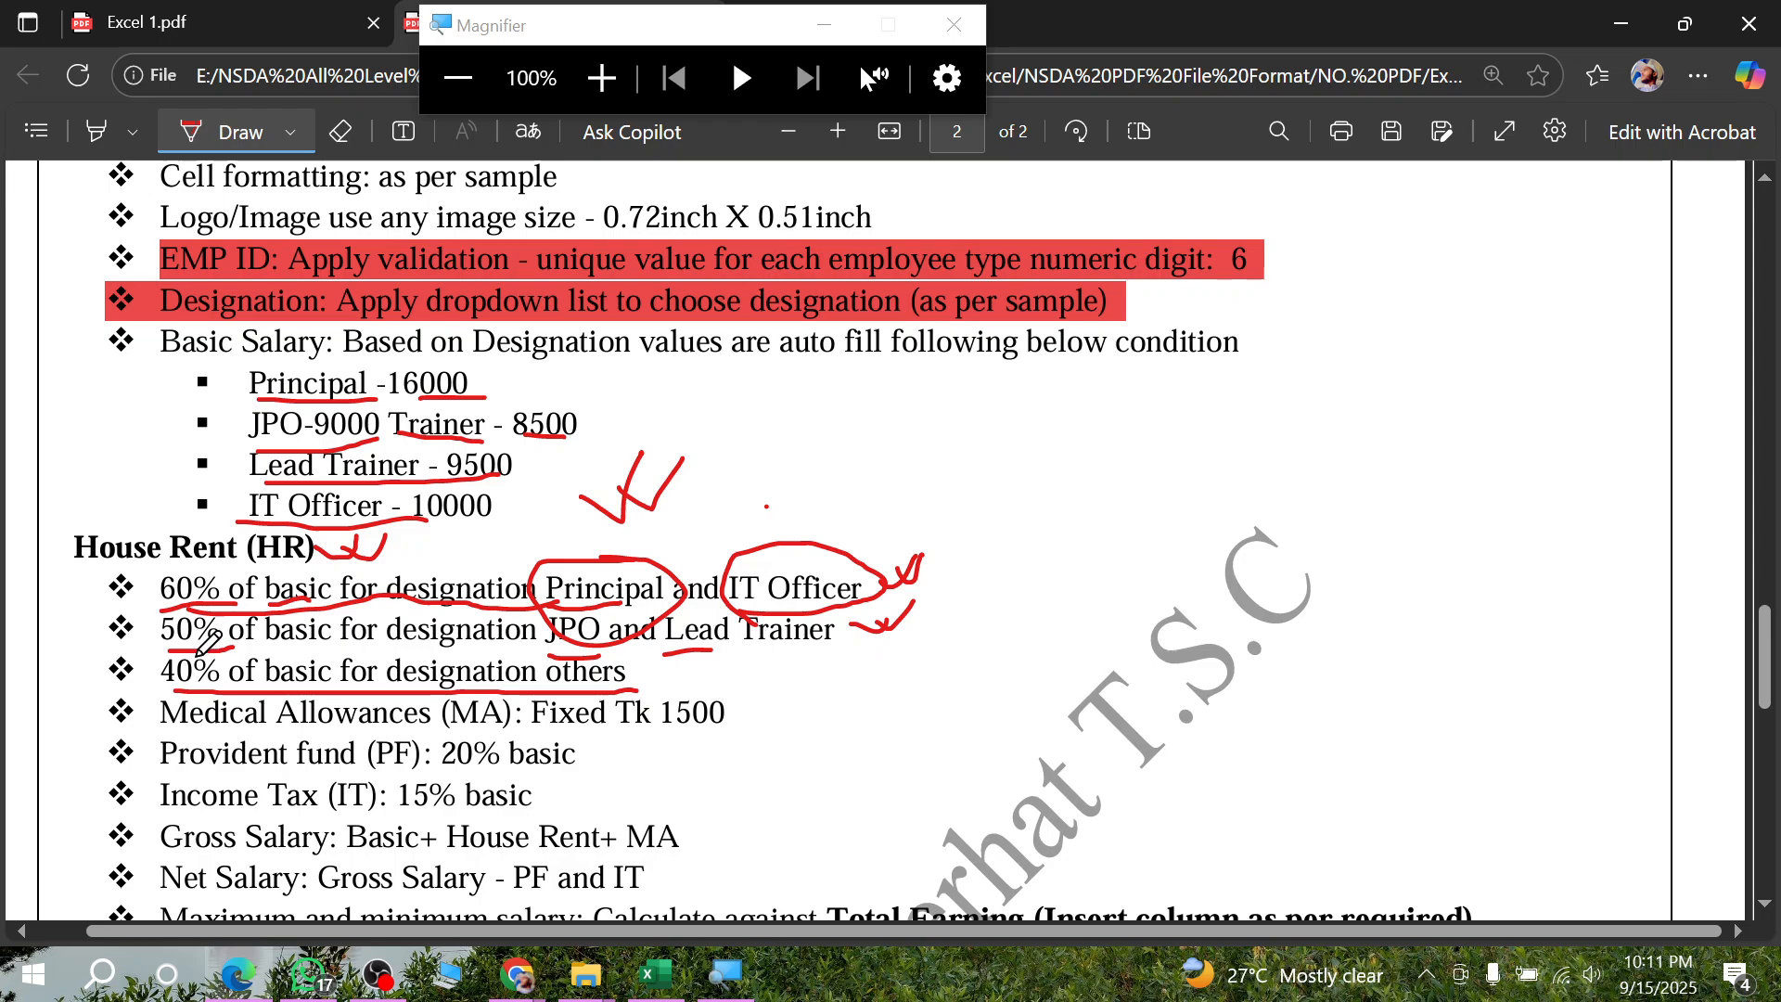
- Return to the Excel workbook, set the final false argument of the F4 House Rent formula to E4*40%, and commit it
{"action": "mouse_move", "coordinate": [176, 650]}
{"action": "left_mouse_down"}
{"action": "mouse_move", "coordinate": [146, 654]}
{"action": "mouse_move", "coordinate": [153, 707]}
{"action": "mouse_move", "coordinate": [237, 682]}
{"action": "mouse_move", "coordinate": [172, 644]}
{"action": "left_mouse_up"}
{"action": "left_click", "coordinate": [237, 973]}
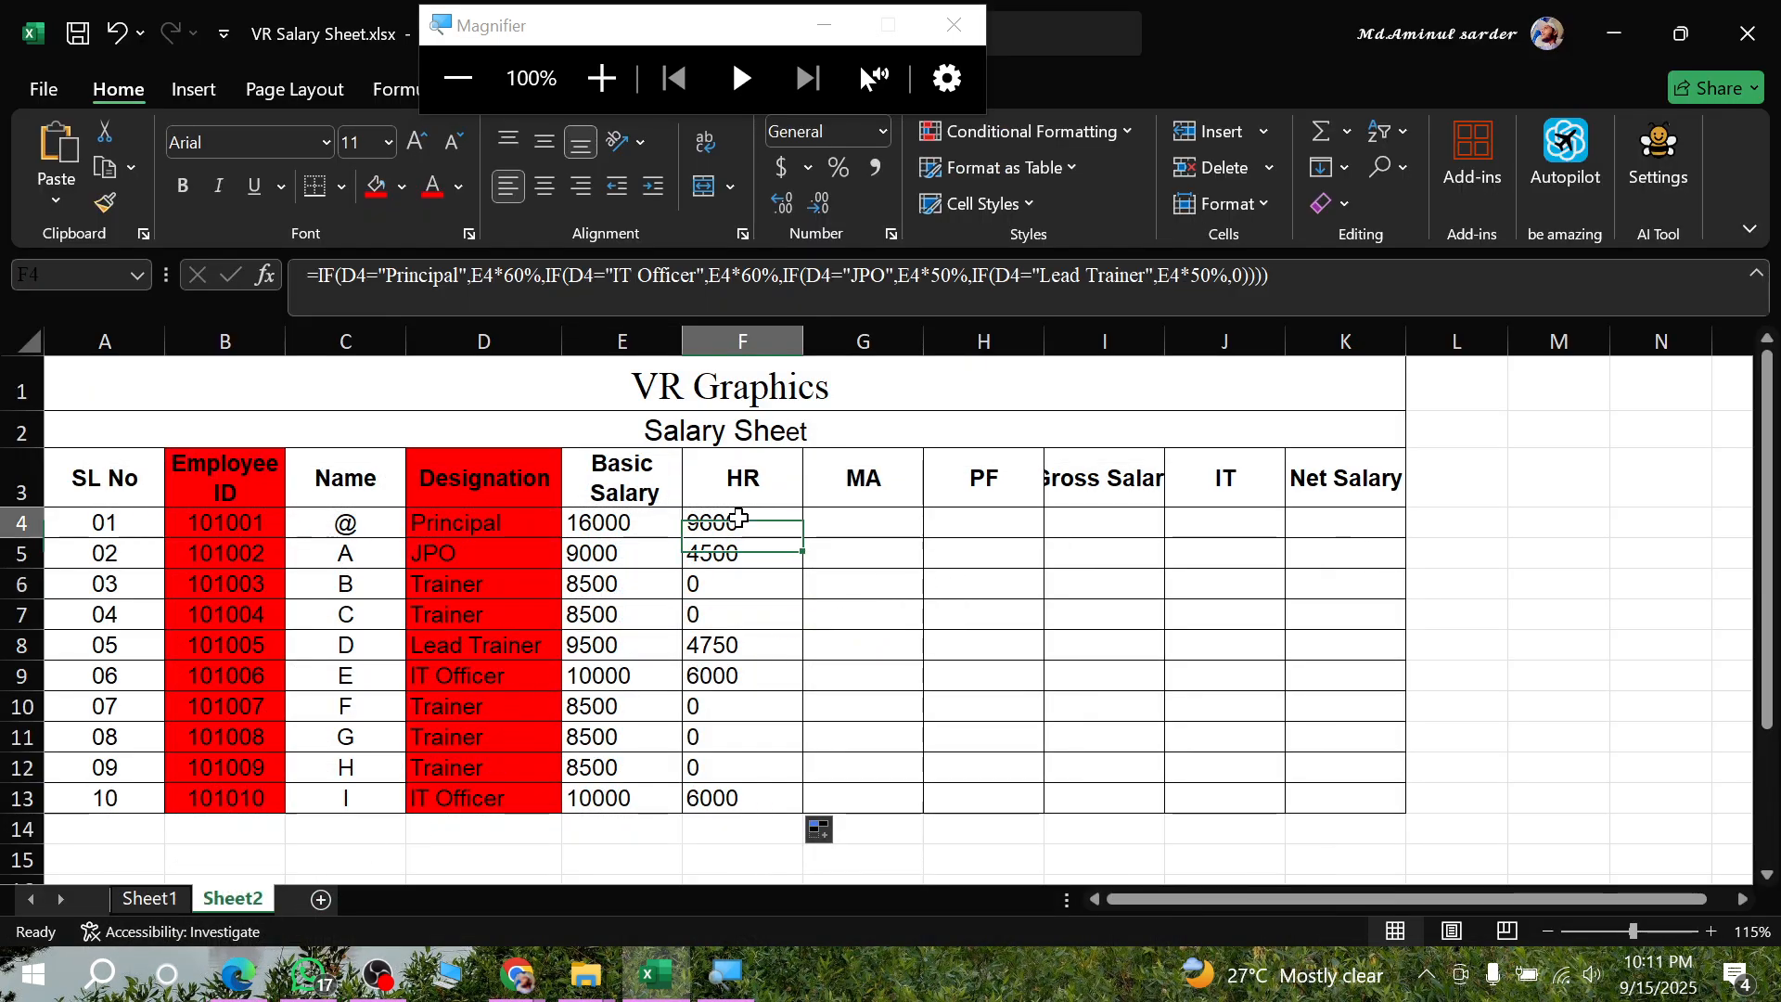
{"action": "double_click", "coordinate": [741, 522]}
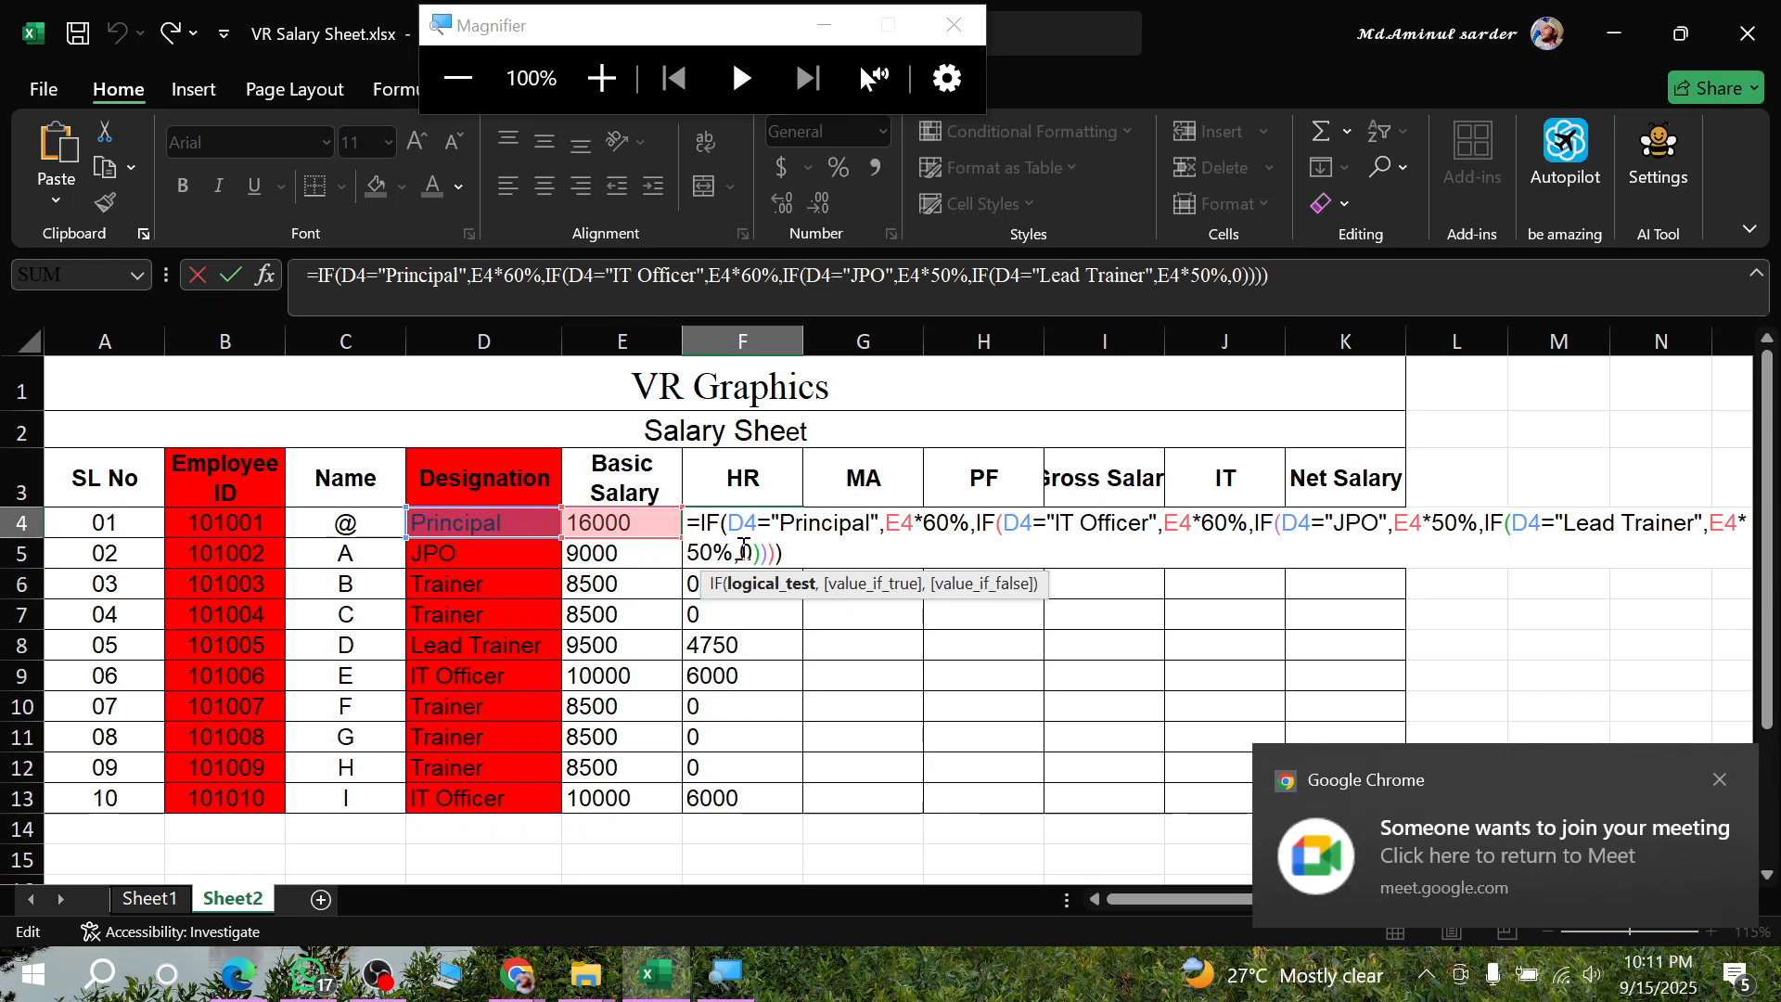
{"action": "left_click_drag", "start_coordinate": [740, 550], "coordinate": [818, 551]}
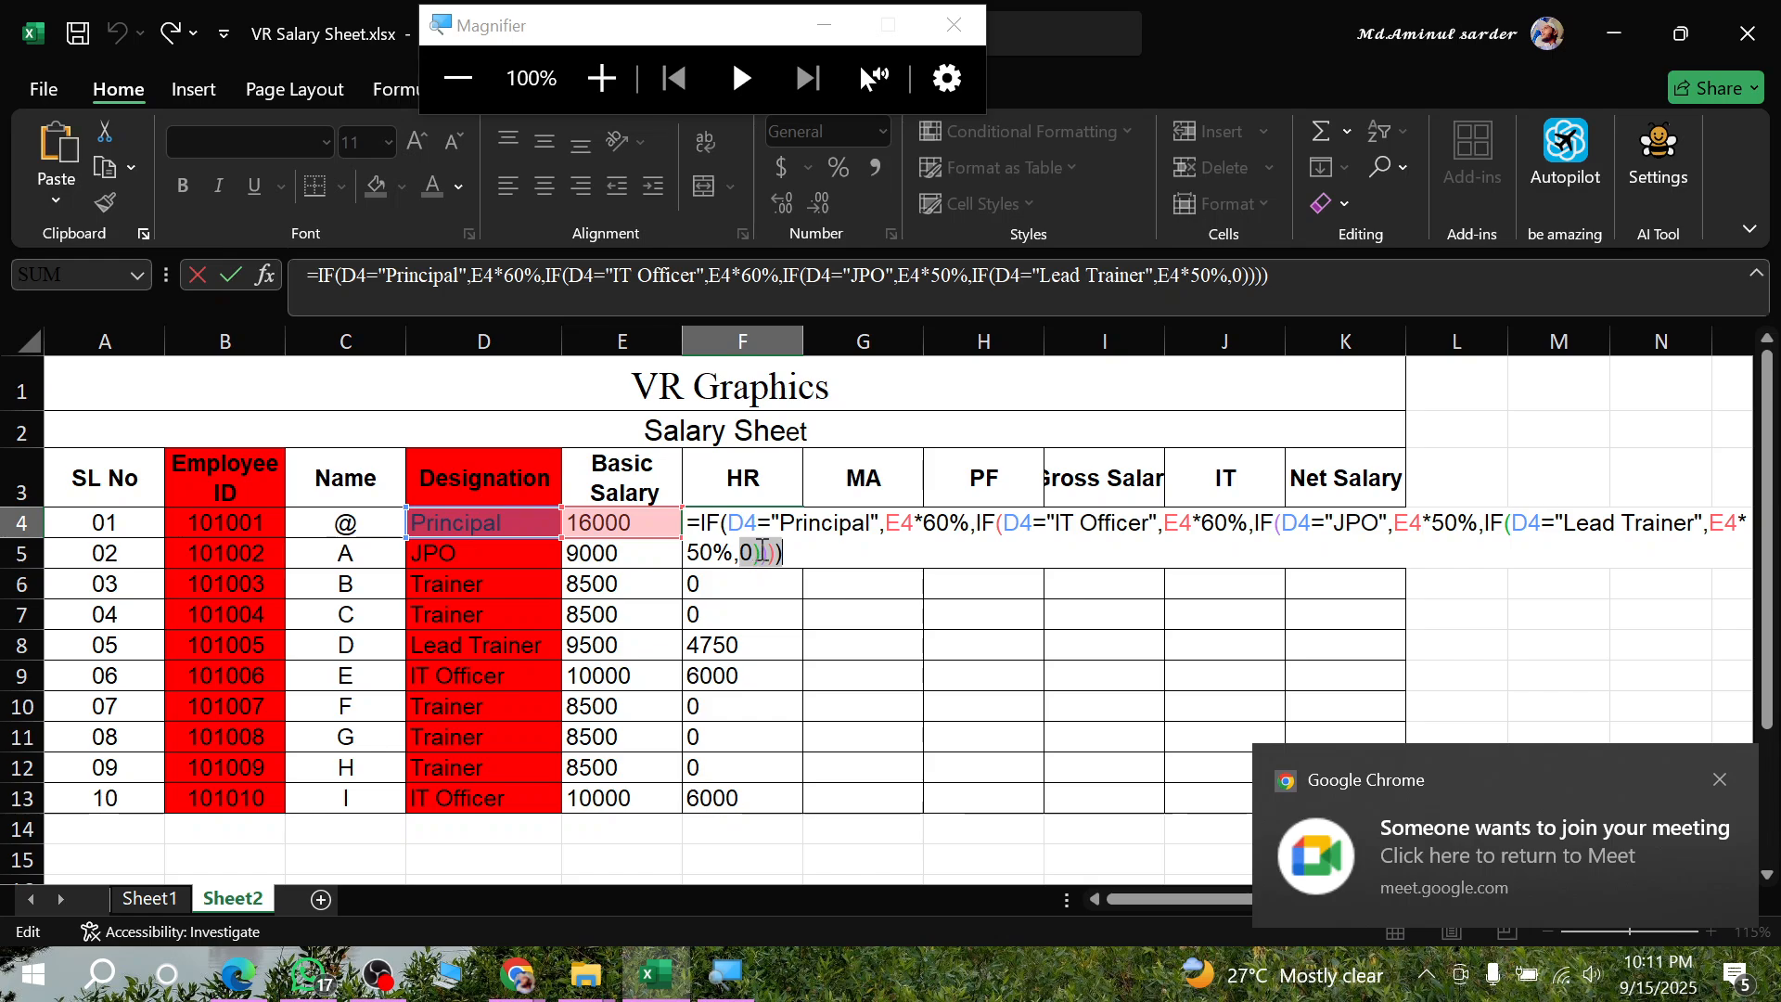
{"action": "key", "text": "BackSpace"}
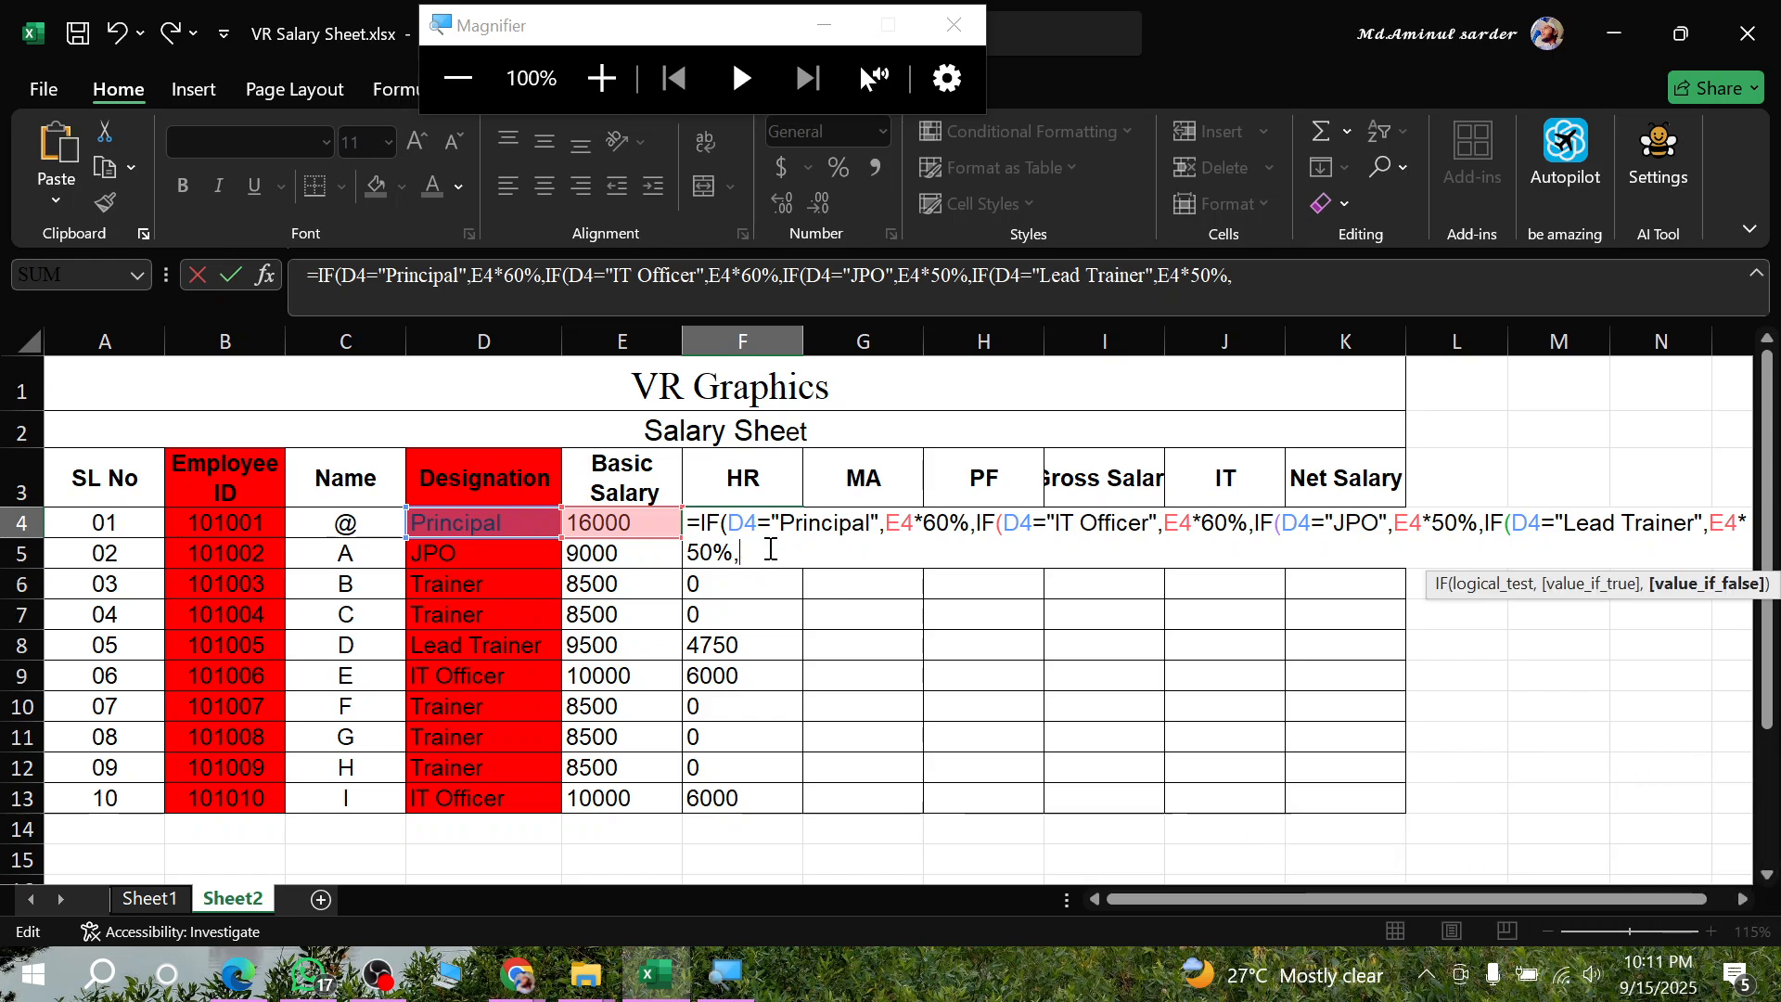
{"action": "left_click", "coordinate": [636, 515]}
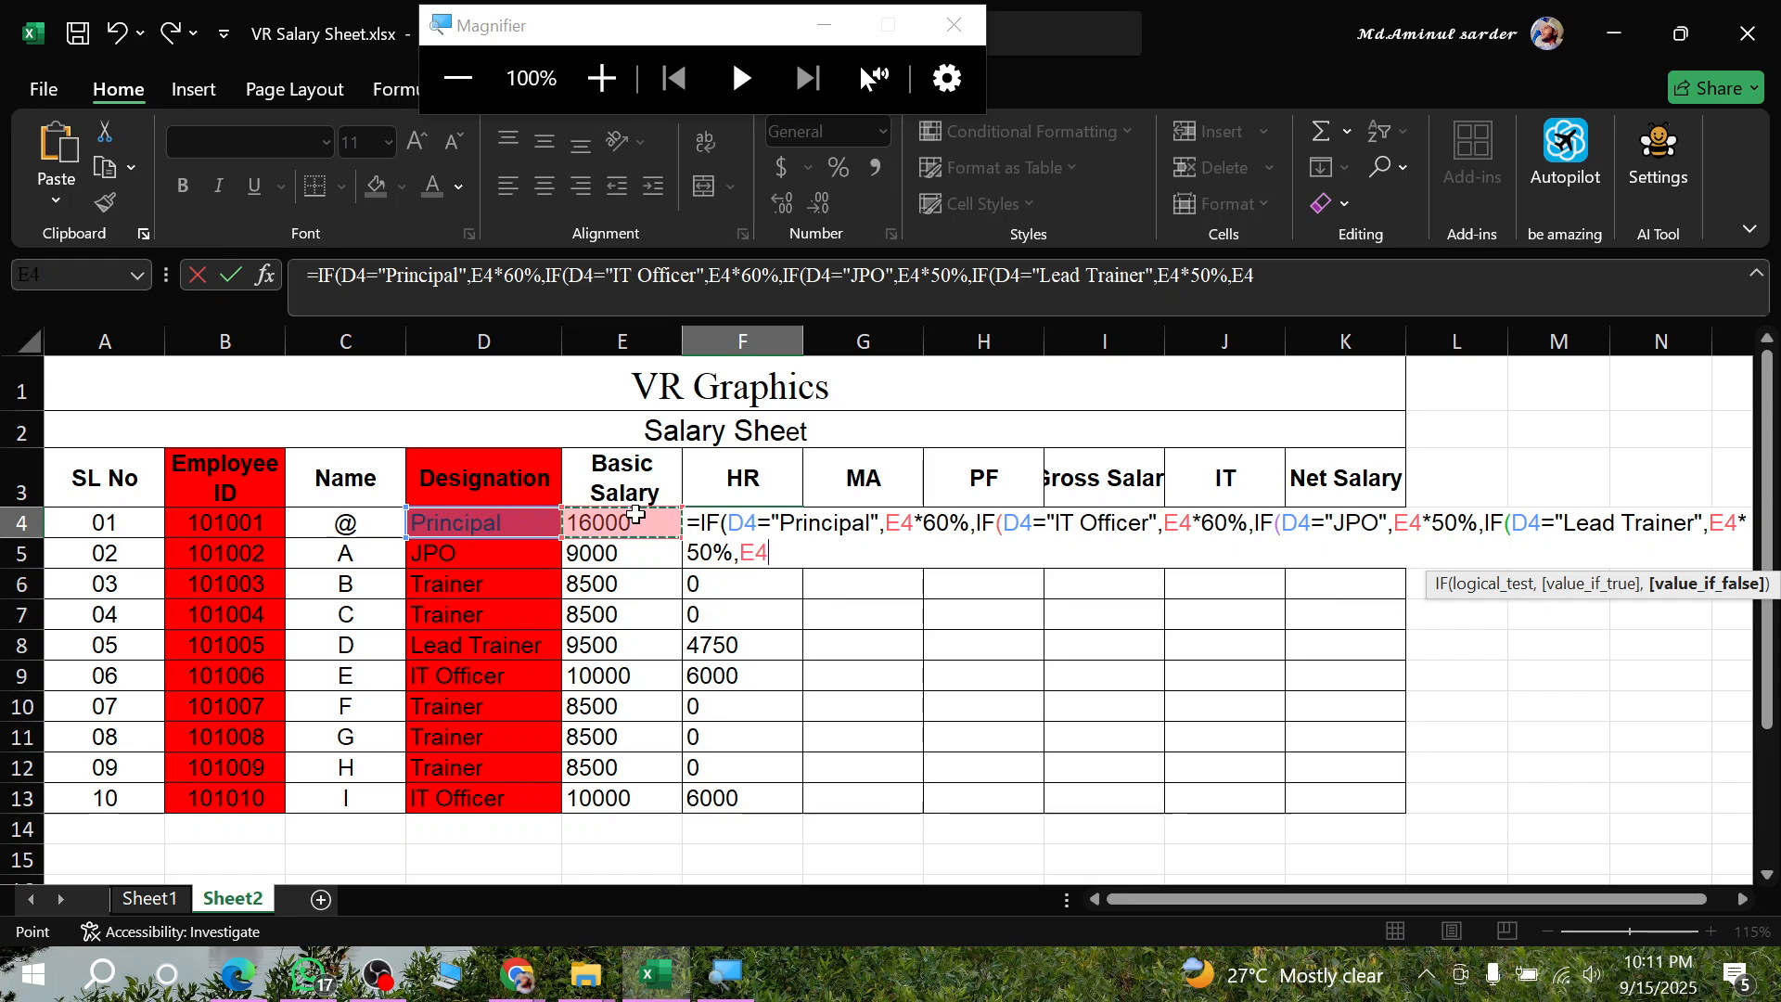
{"action": "type", "text": "*"}
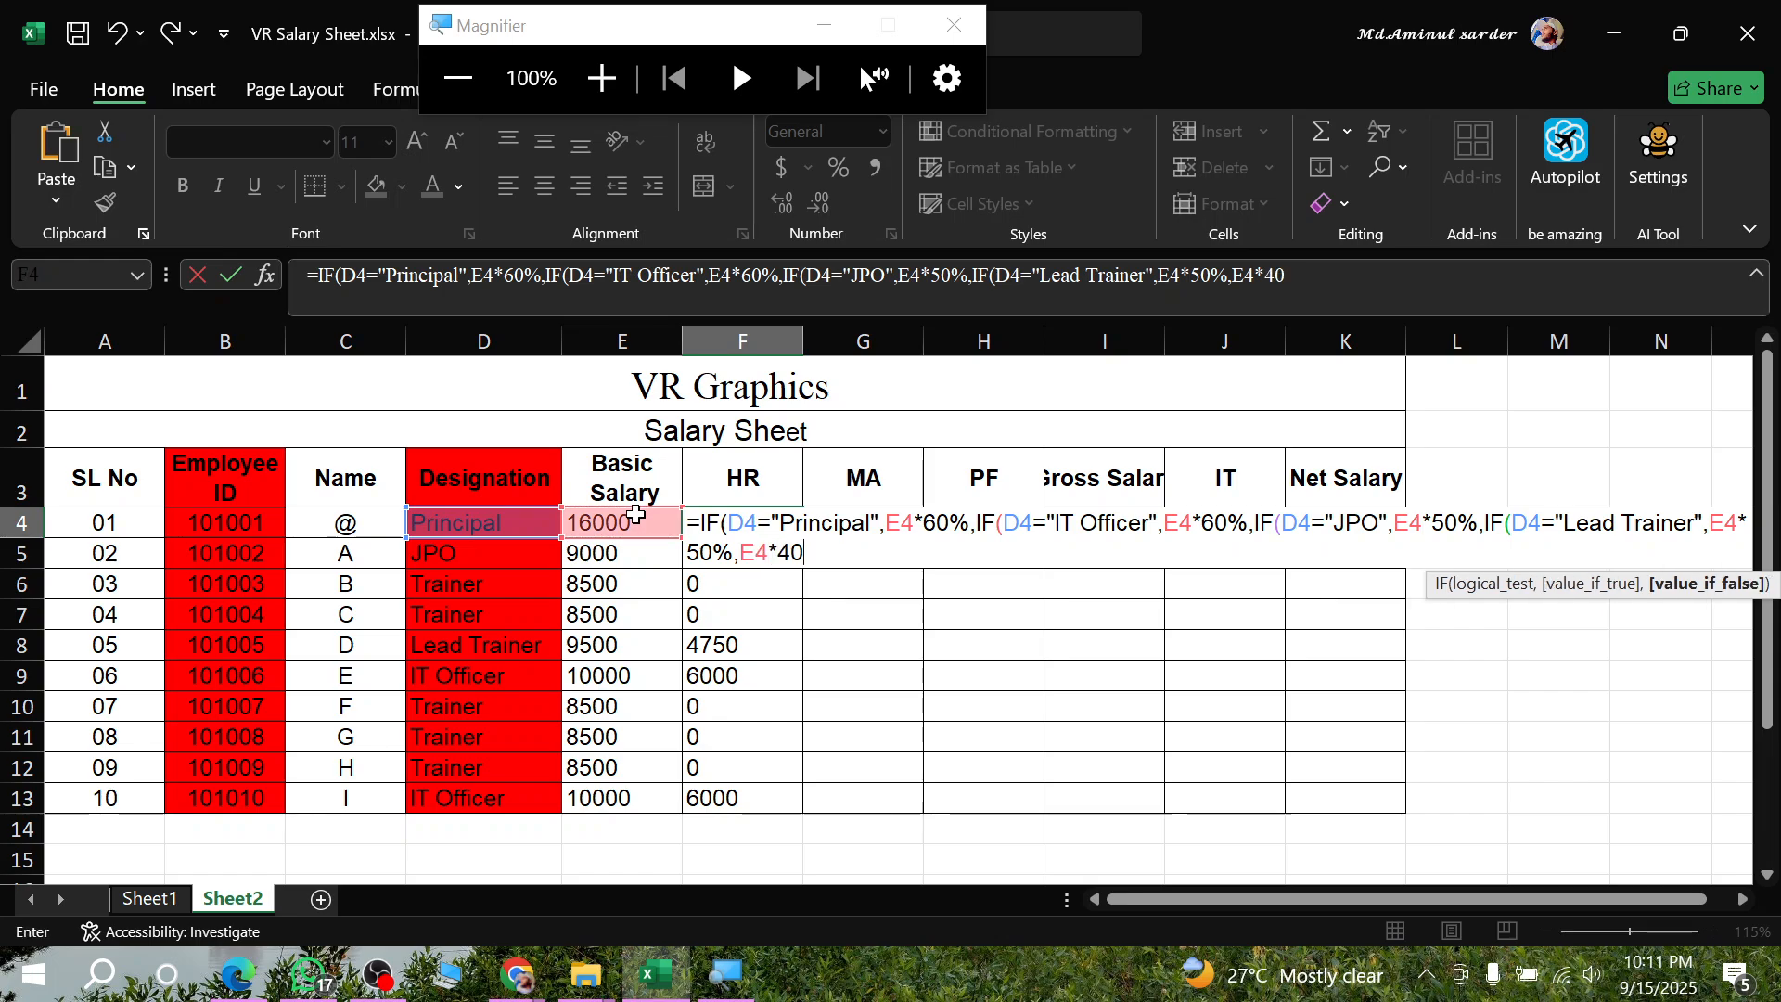
{"action": "type", "text": "40%"}
{"action": "key", "text": "Return"}
{"action": "key", "text": "Return"}
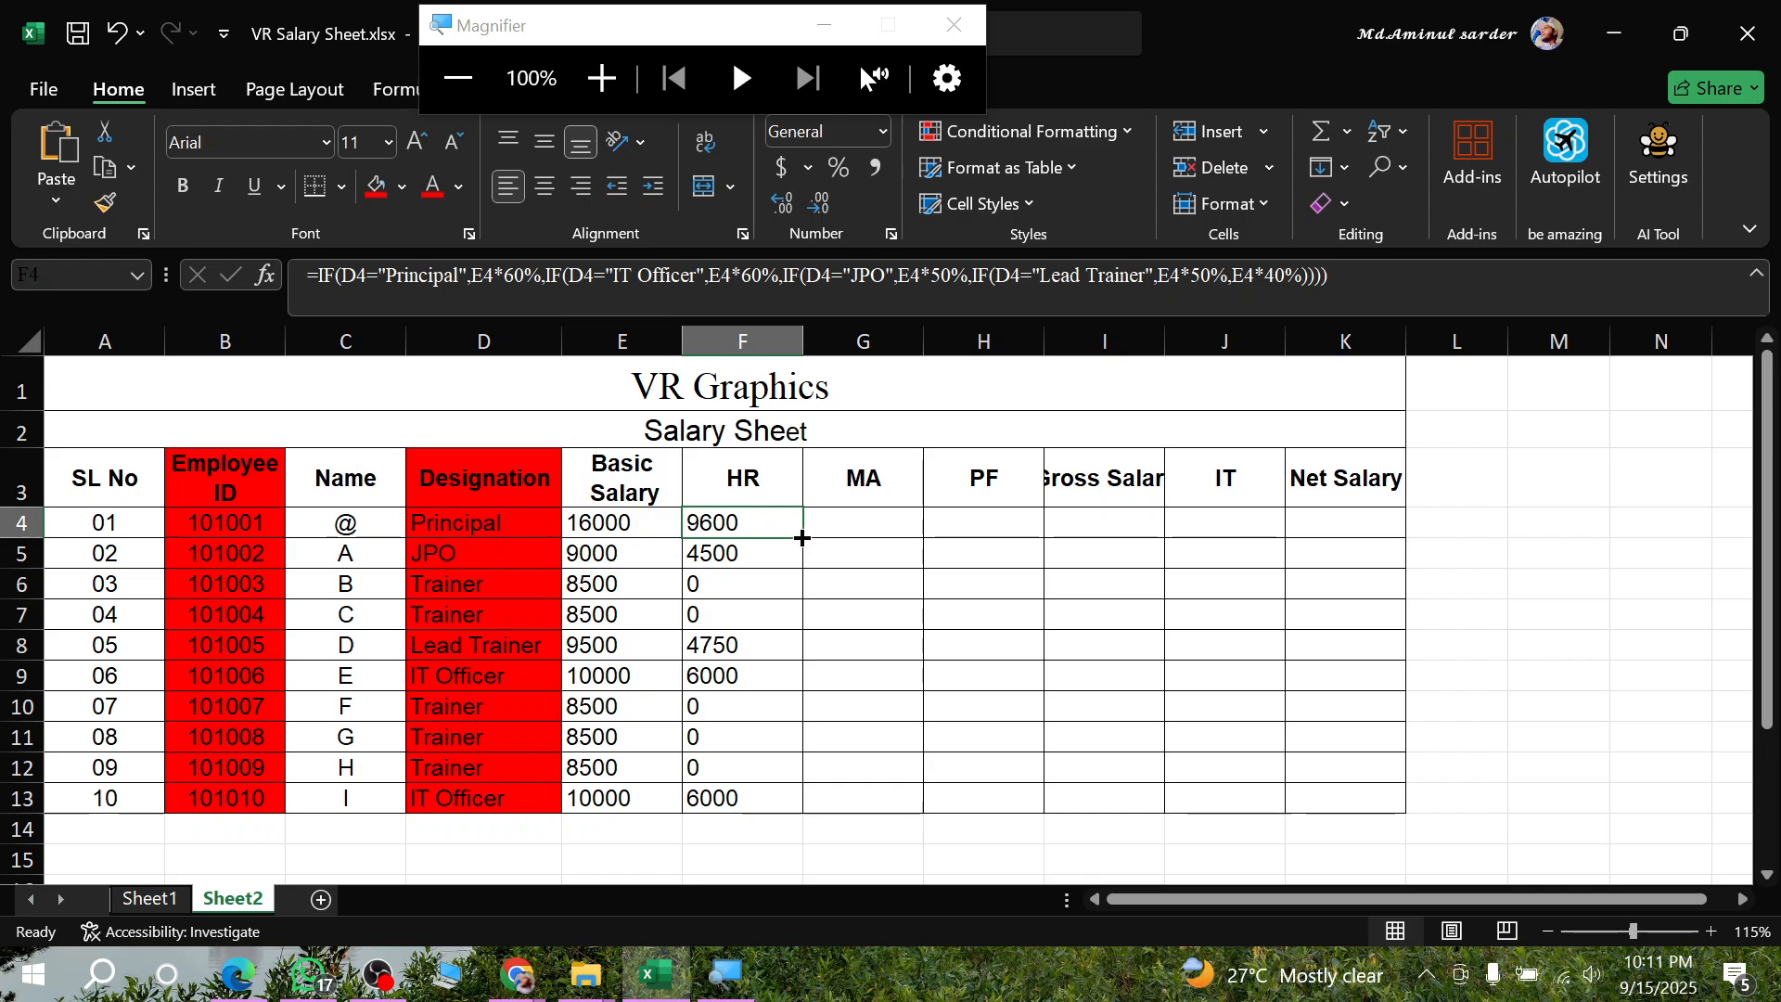
- Reopen the F4 House Rent formula and review its final E4*40% argument and closing brackets
{"action": "double_click", "coordinate": [739, 524]}
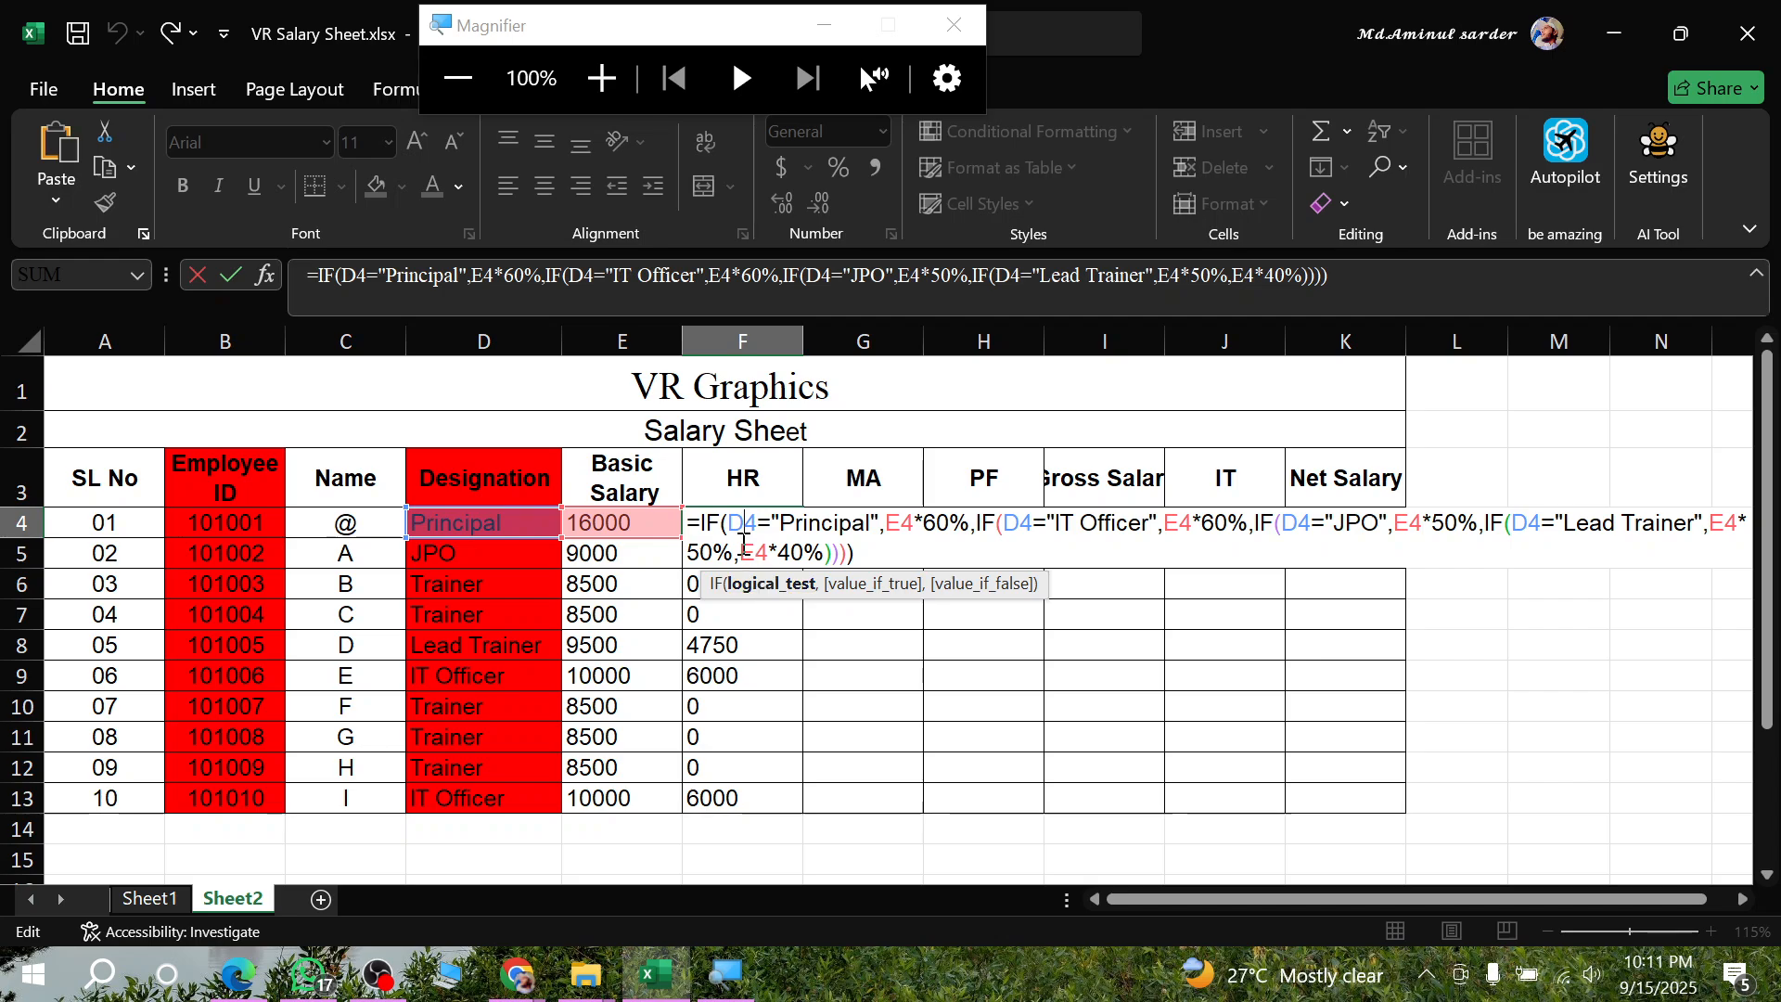
{"action": "left_click_drag", "start_coordinate": [744, 547], "coordinate": [870, 547]}
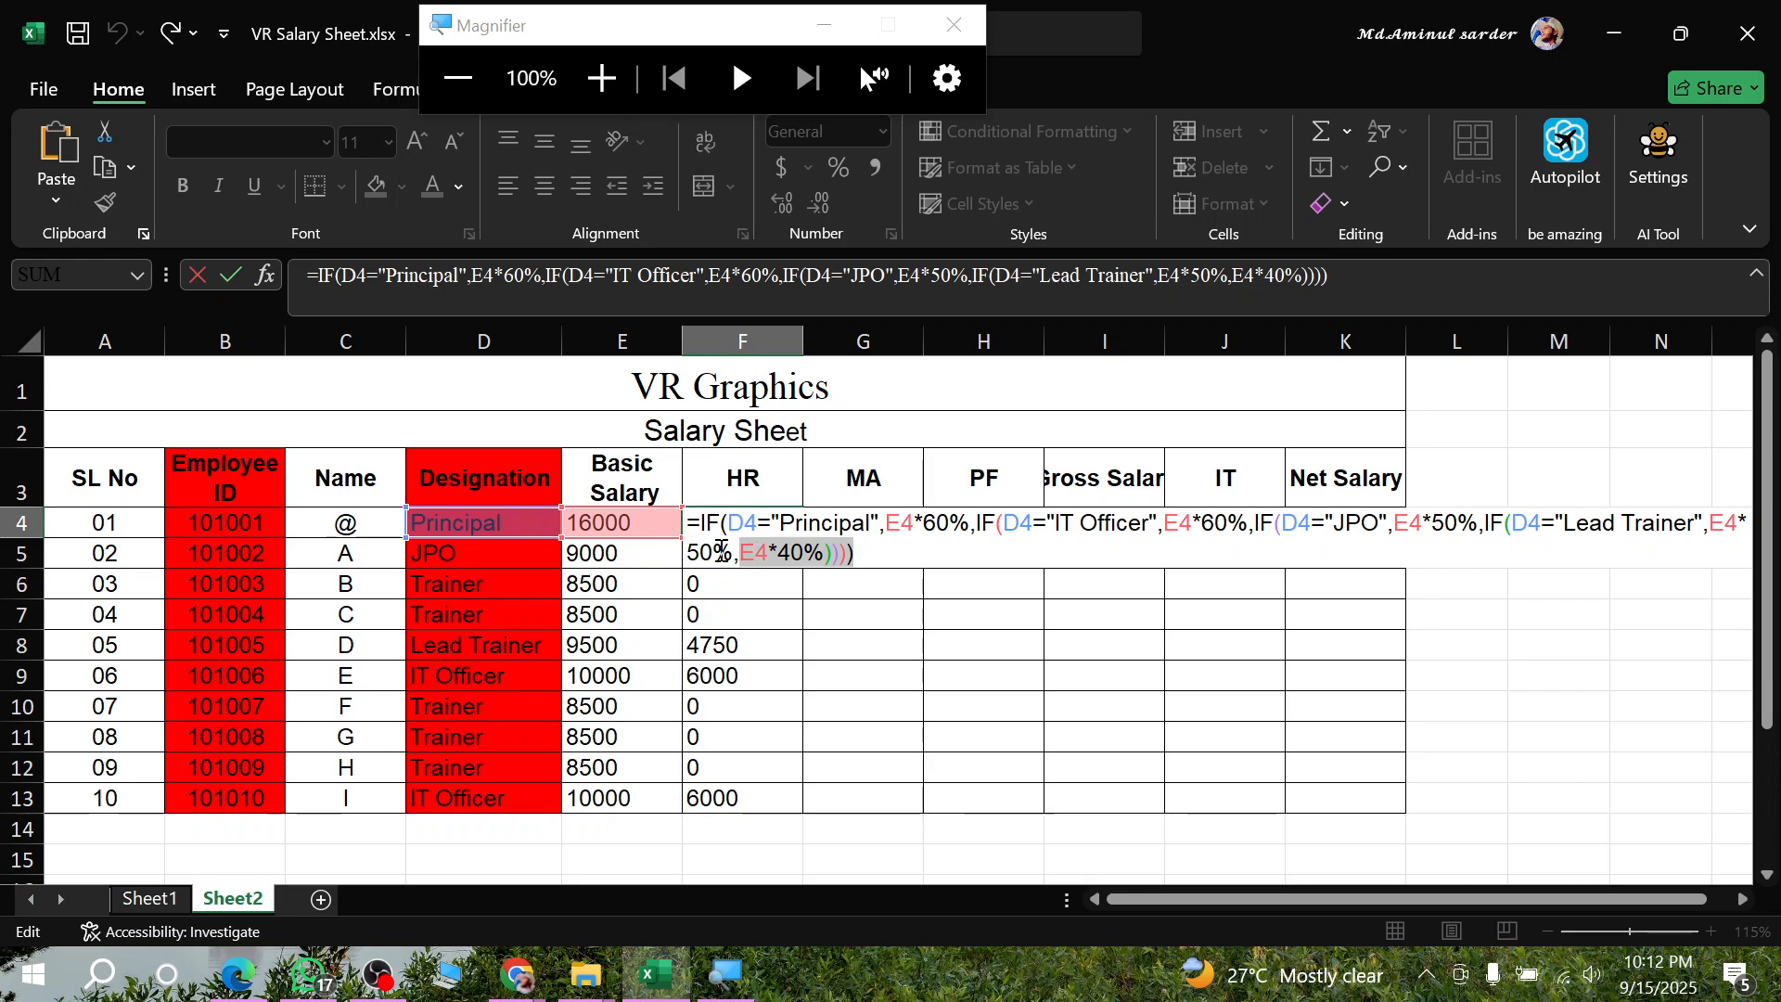
{"action": "left_click_drag", "start_coordinate": [769, 554], "coordinate": [868, 551]}
{"action": "left_click", "coordinate": [822, 551]}
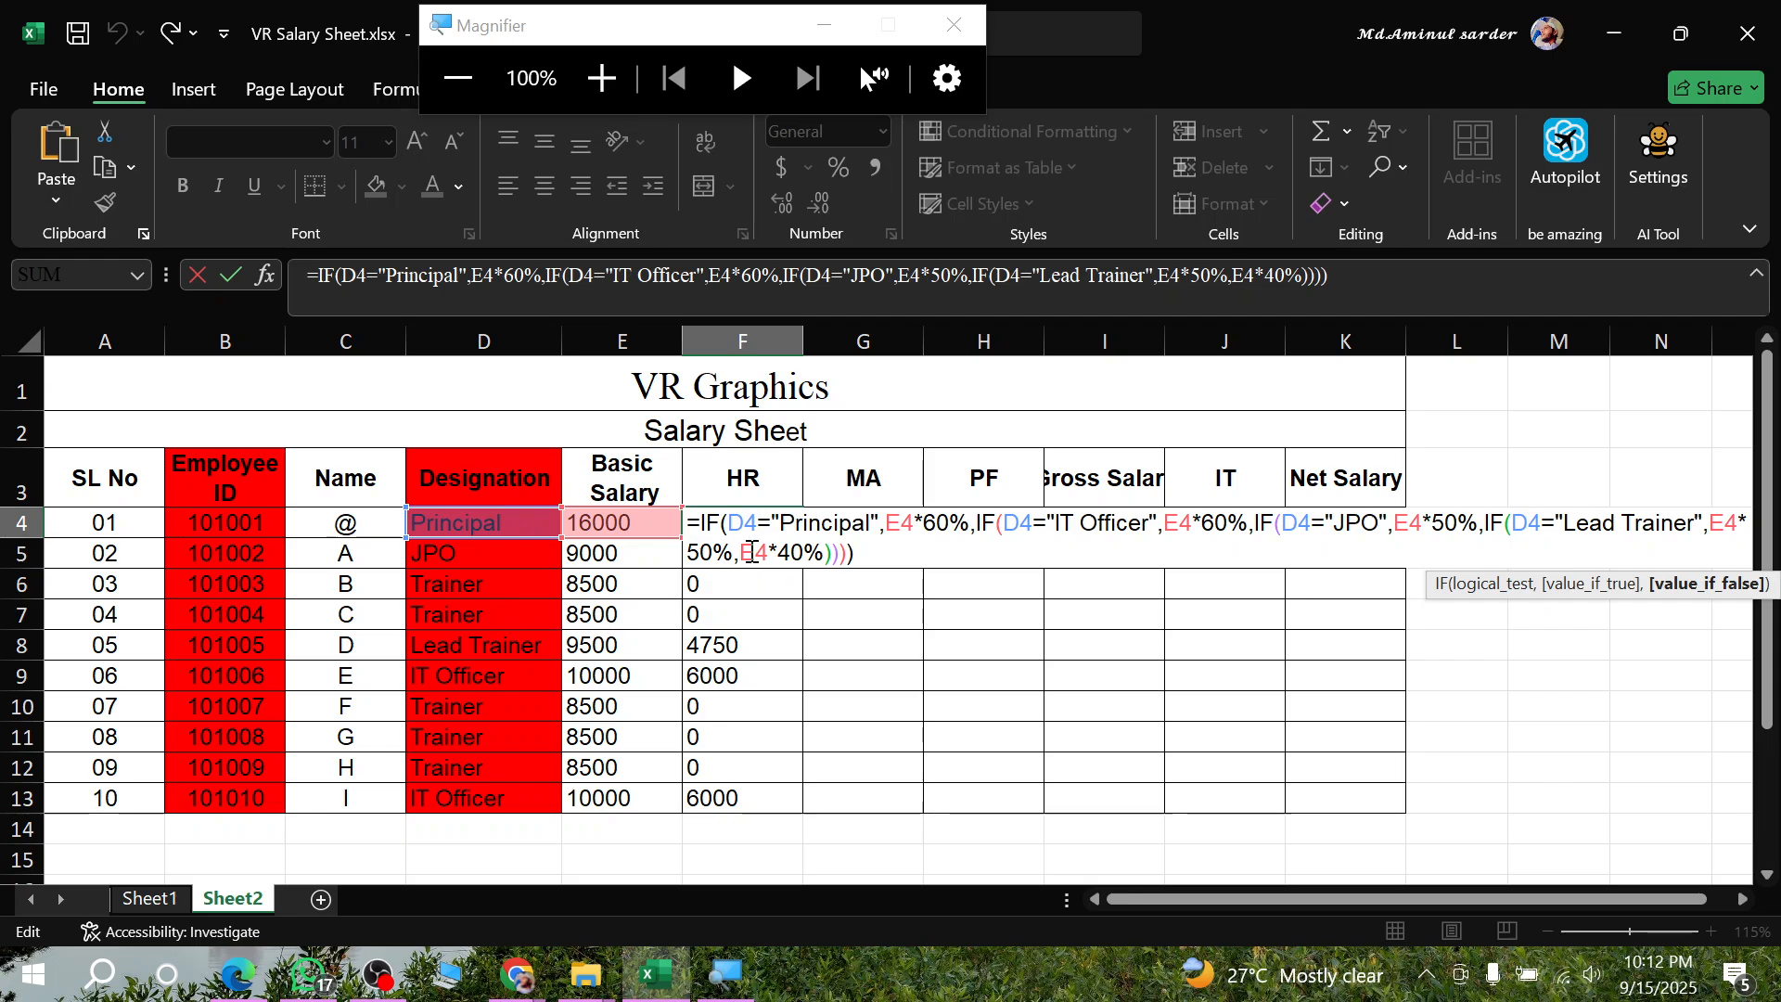
{"action": "left_click_drag", "start_coordinate": [737, 551], "coordinate": [852, 554]}
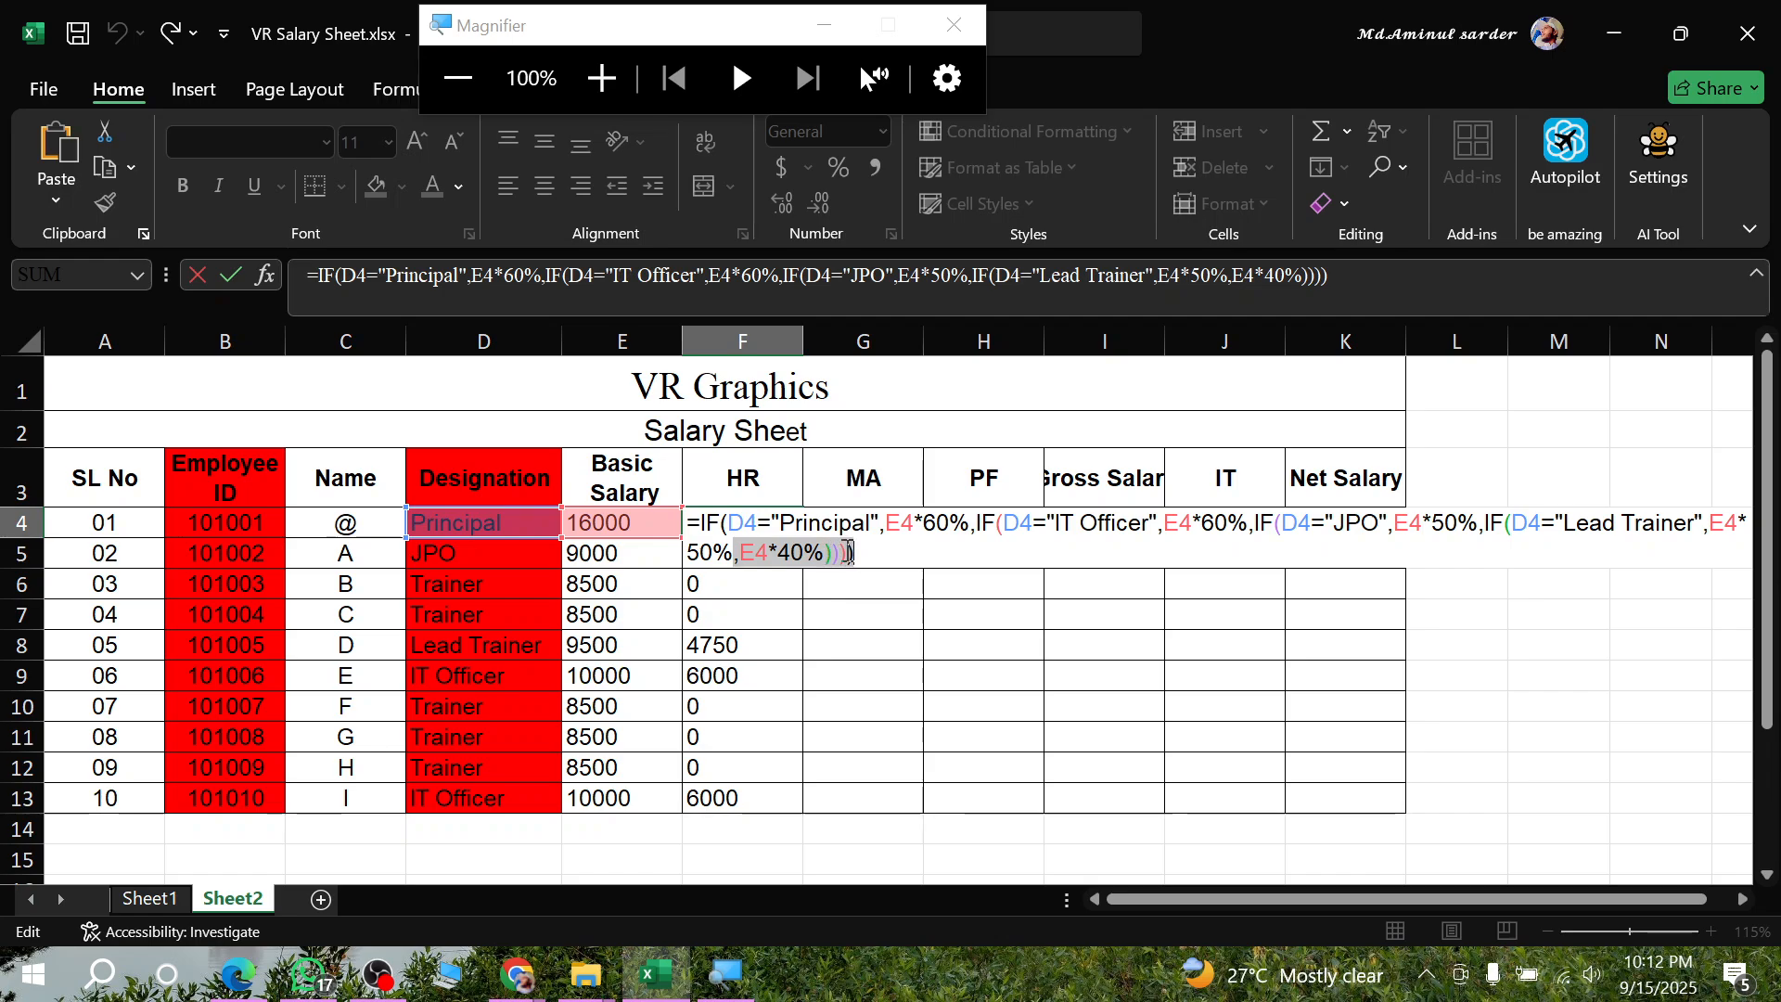
{"action": "left_click", "coordinate": [849, 552]}
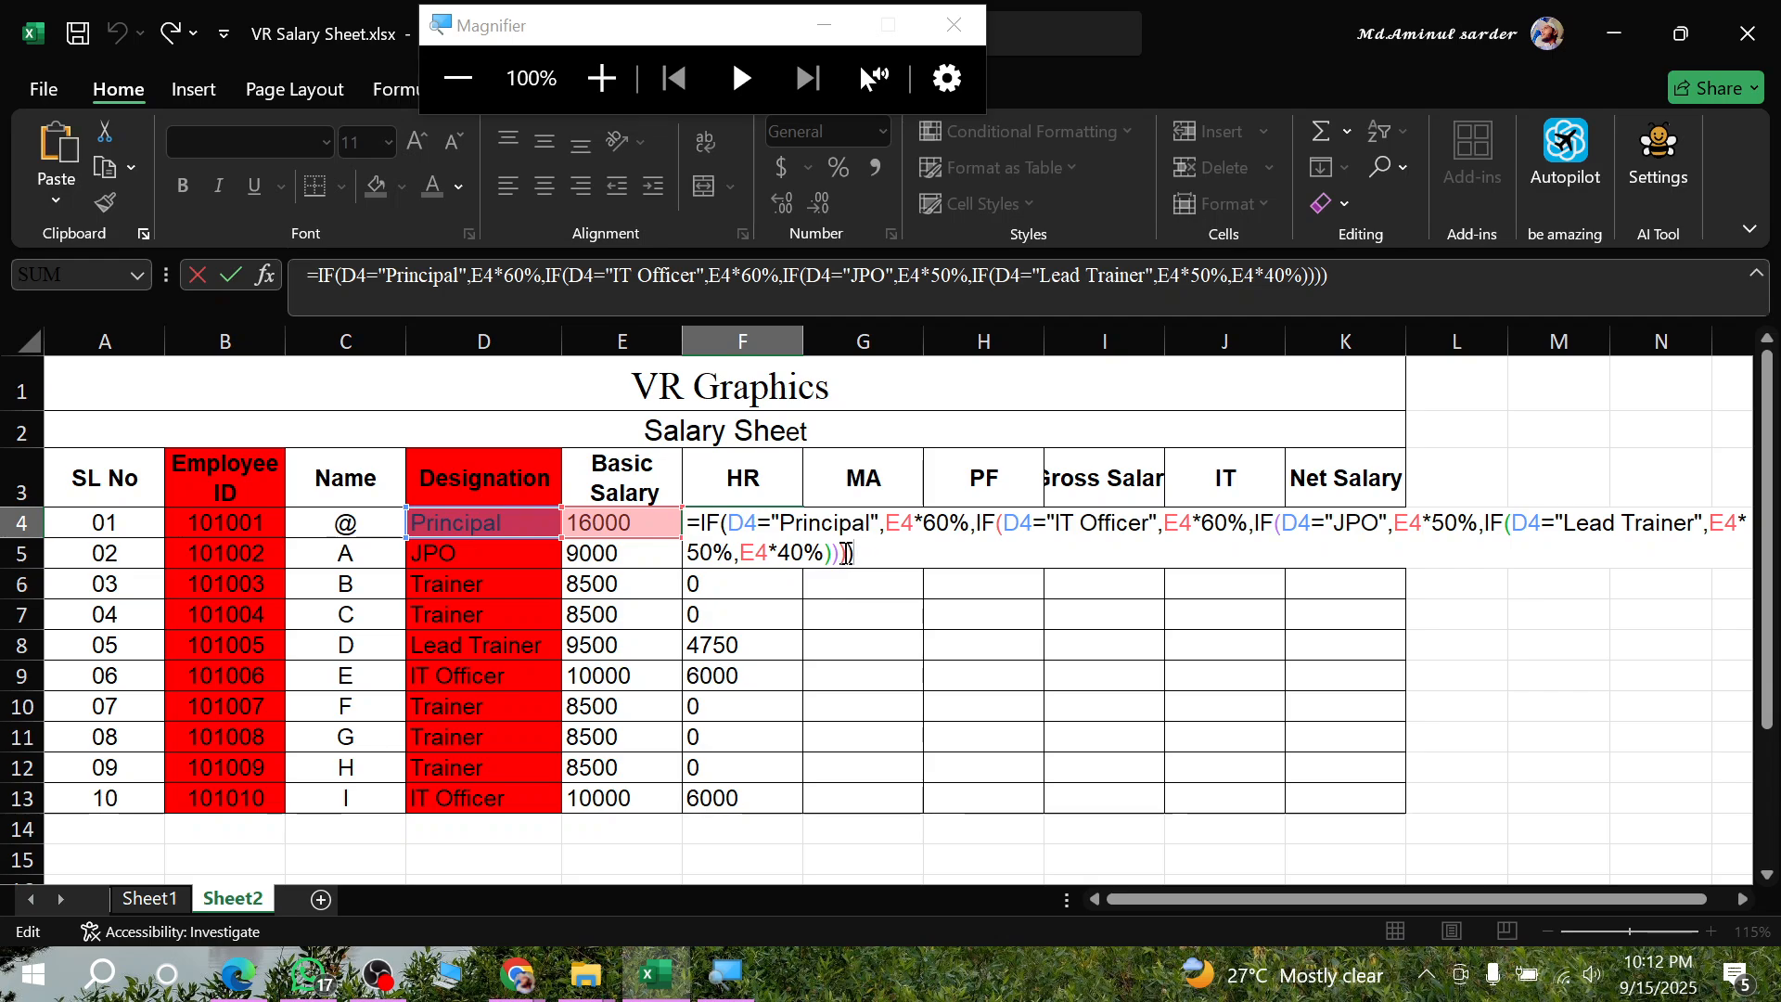
{"action": "left_click_drag", "start_coordinate": [775, 557], "coordinate": [928, 550]}
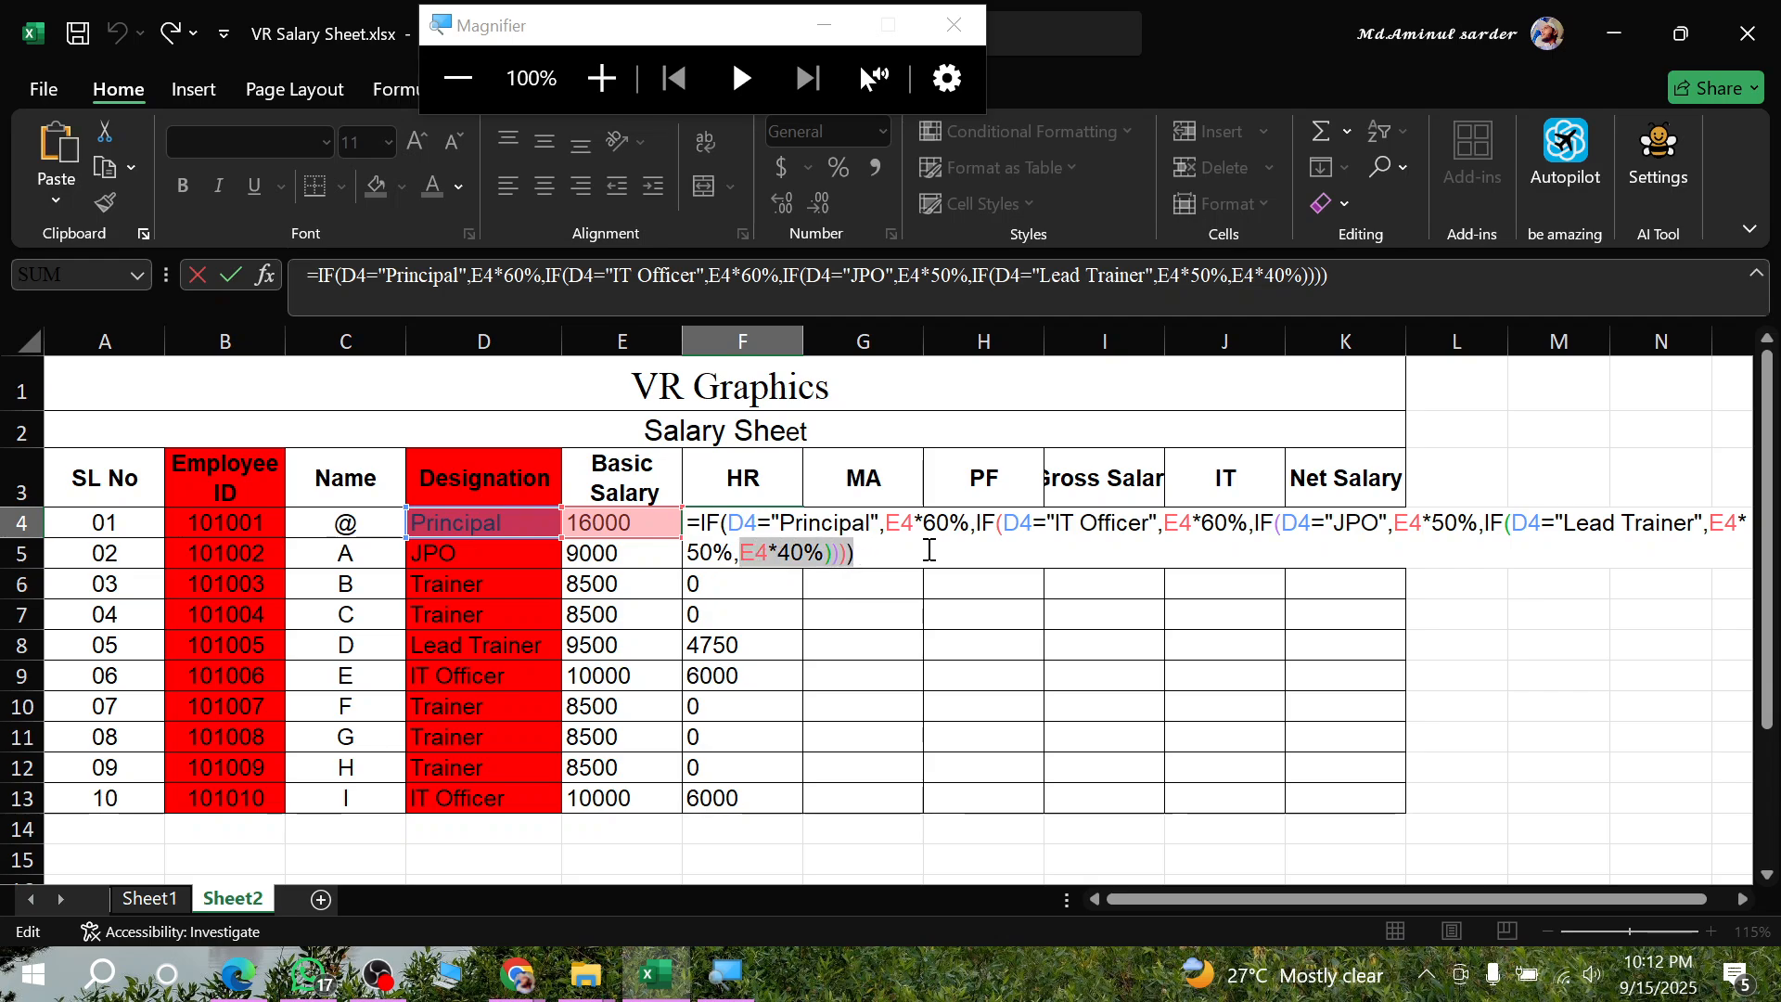
{"action": "type", "text": "0))))"}
{"action": "key", "text": "Return"}
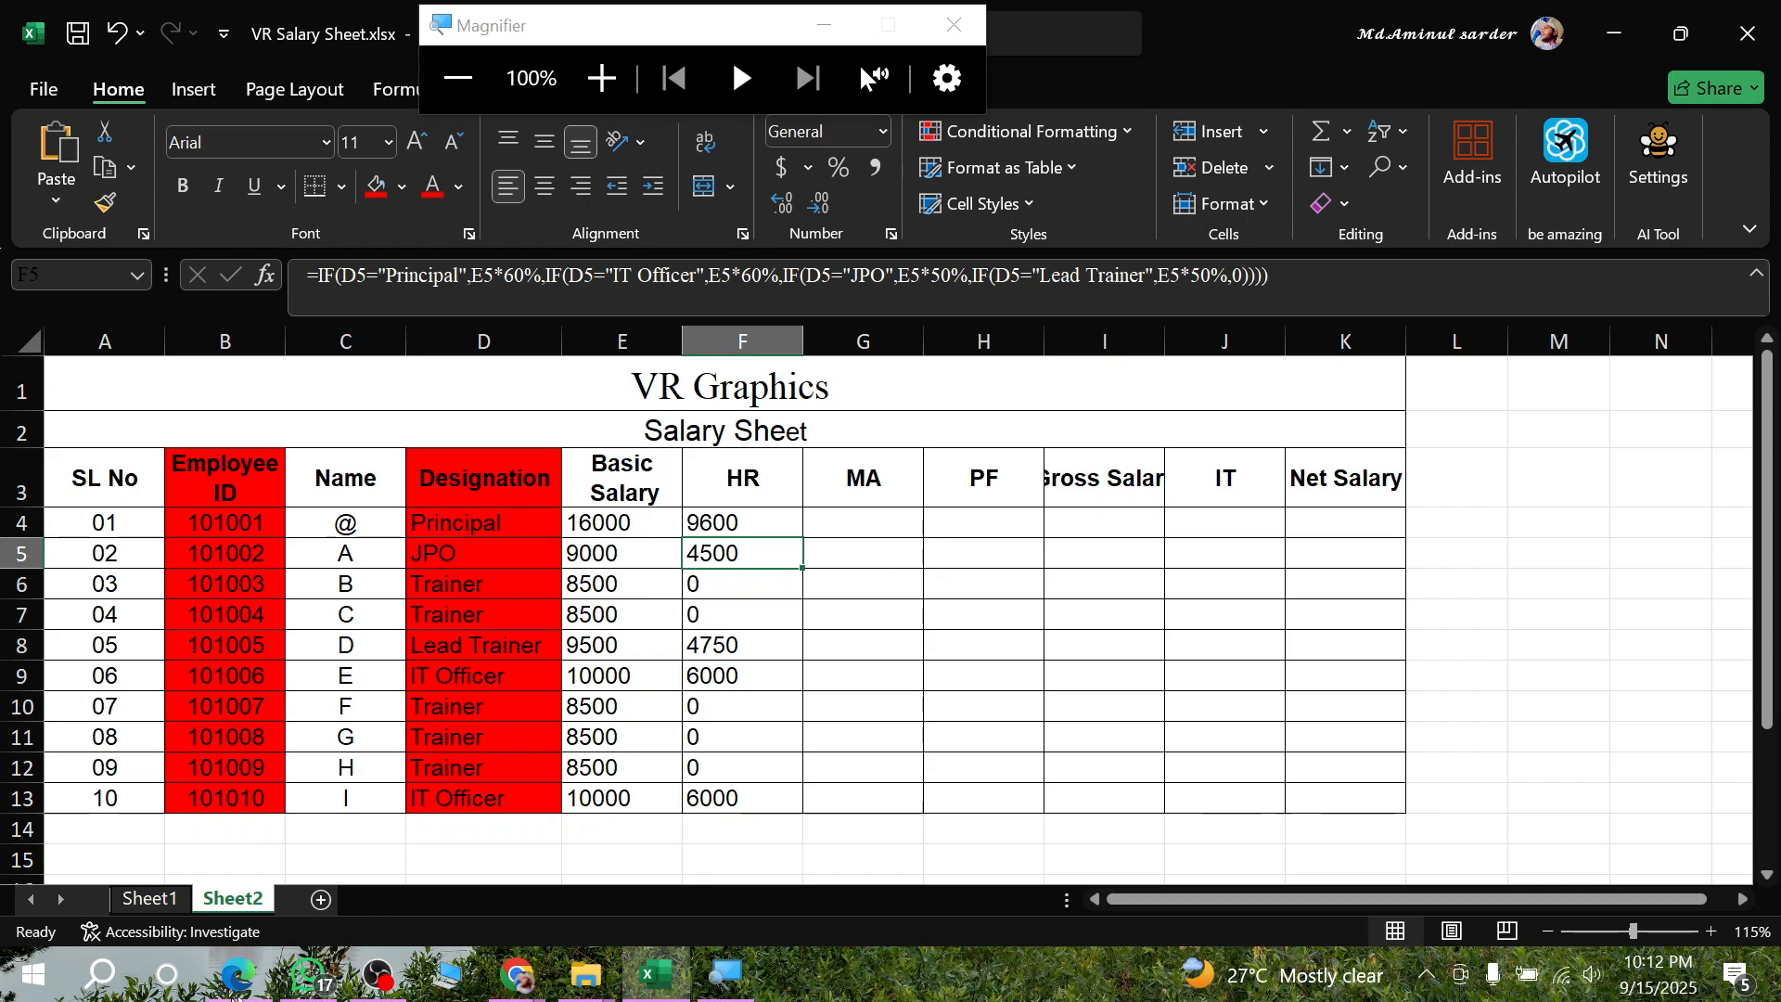
- Fill the F4 House Rent formula down through F13
{"action": "left_click", "coordinate": [522, 974]}
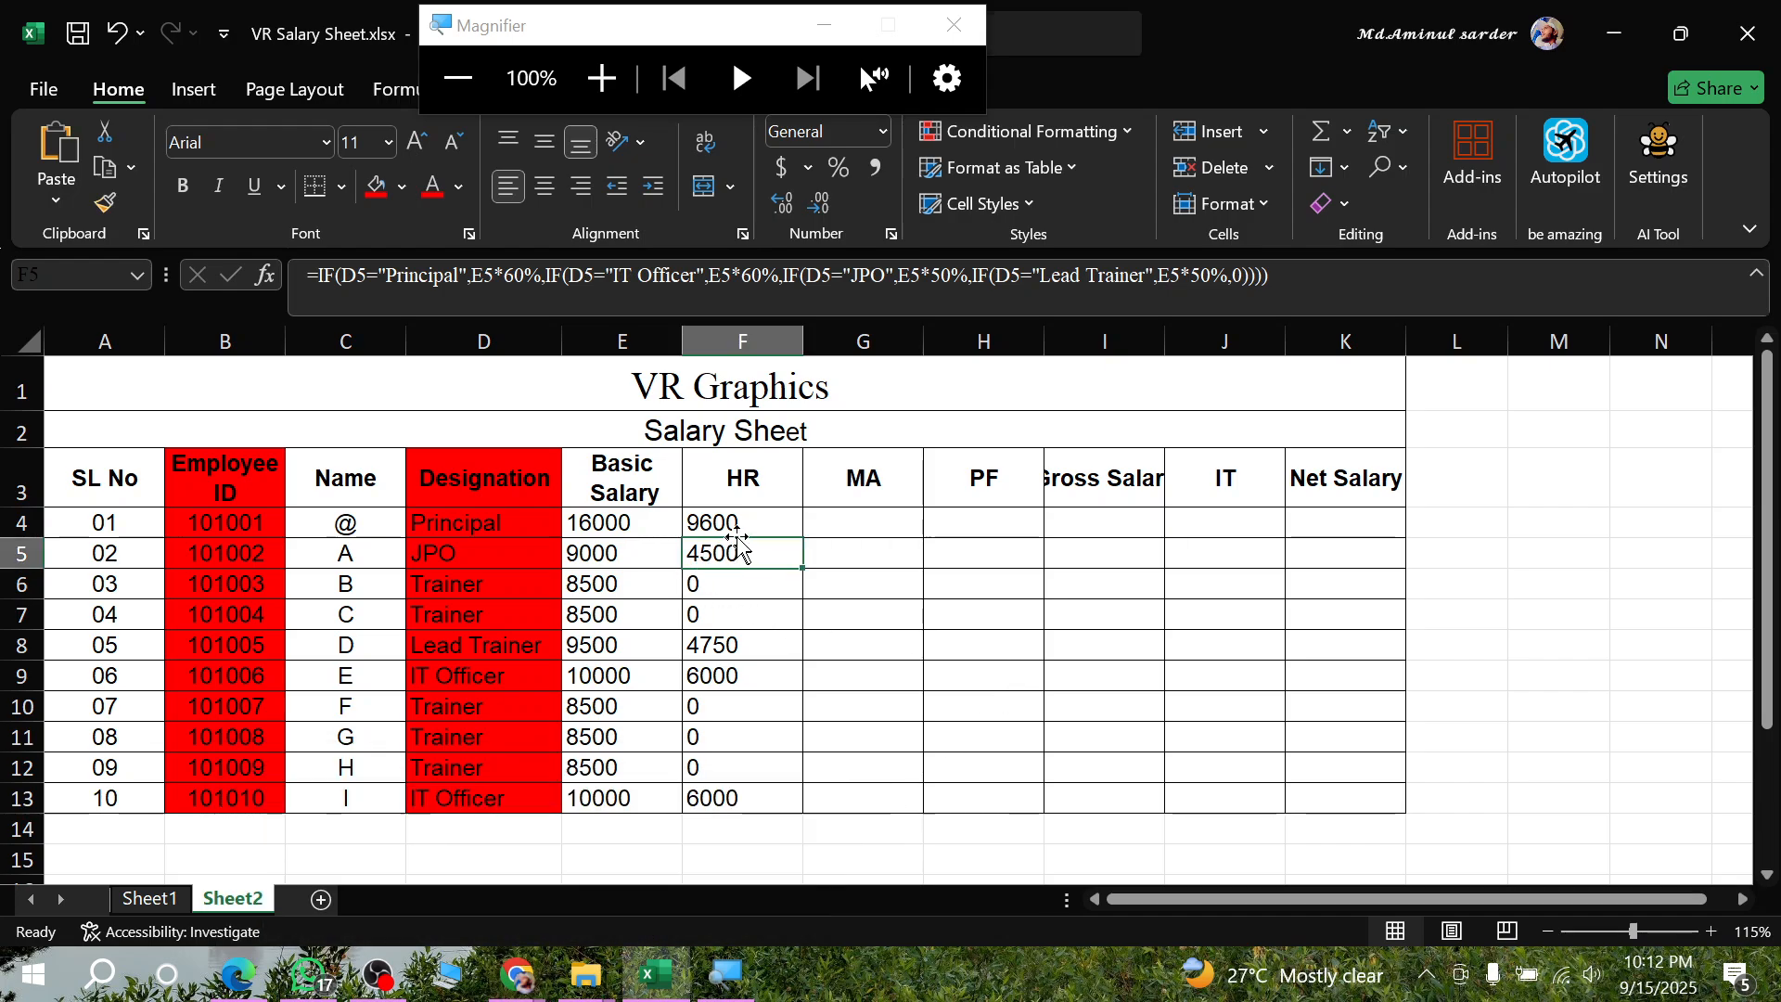
{"action": "left_click", "coordinate": [796, 525]}
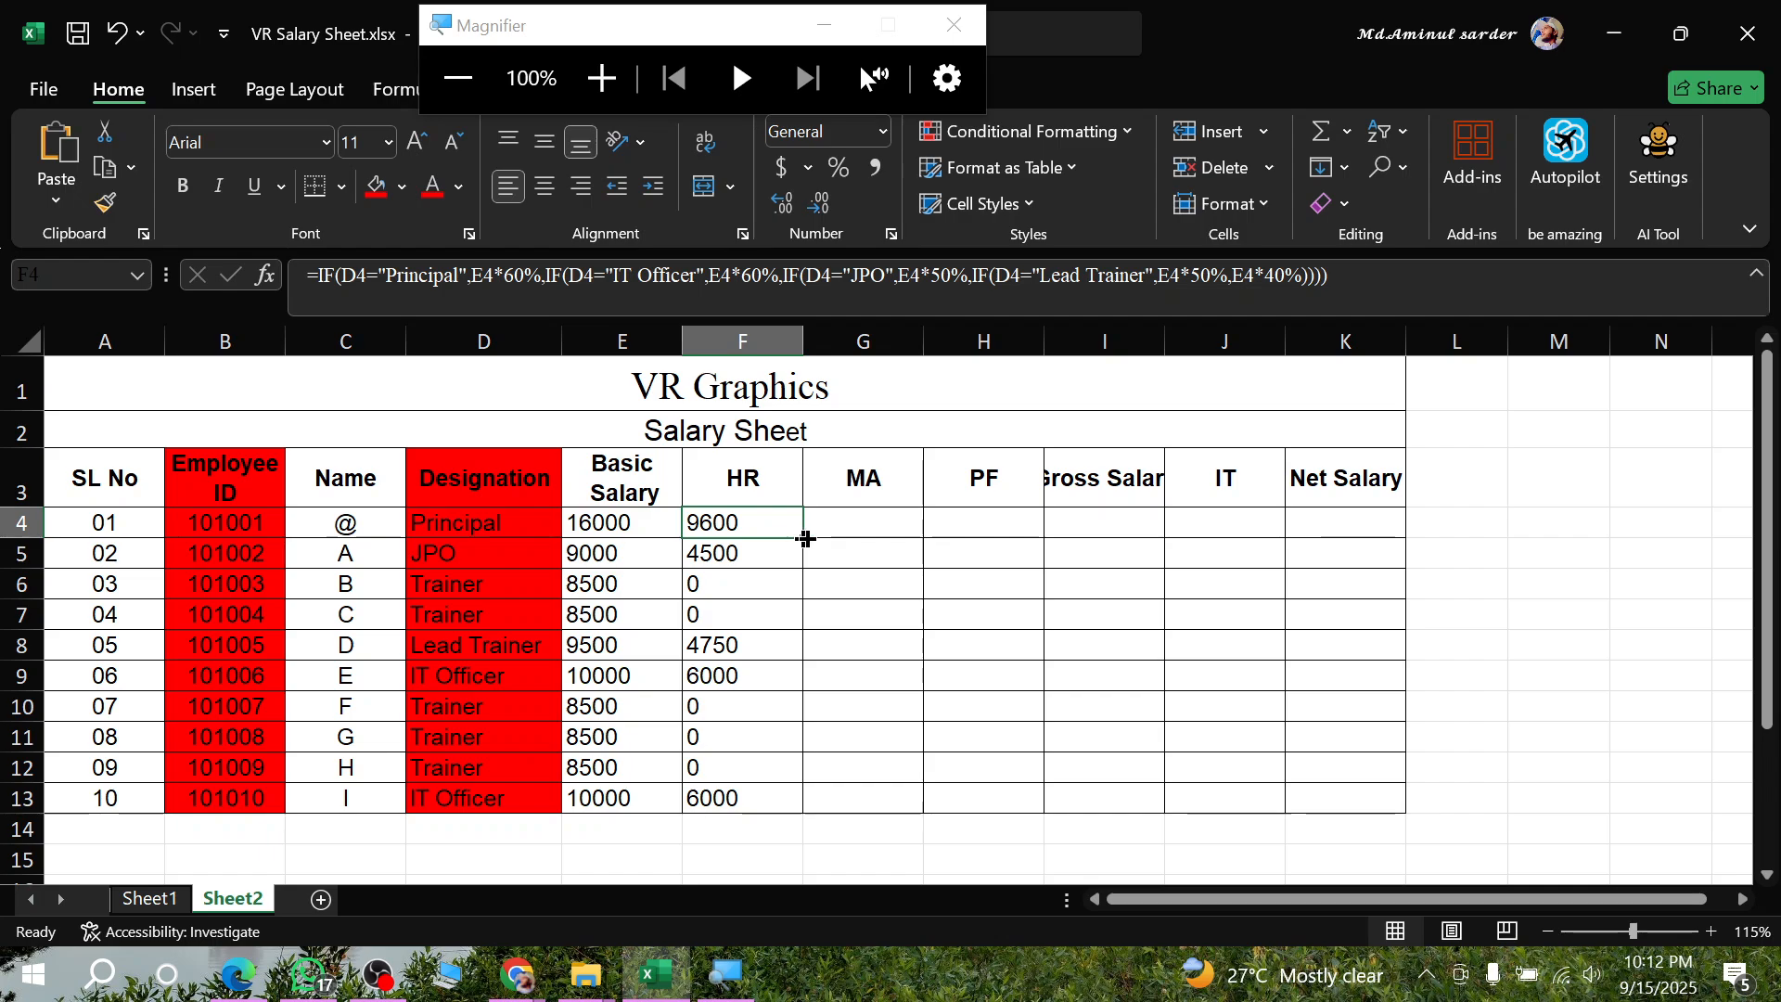
{"action": "double_click", "coordinate": [803, 537]}
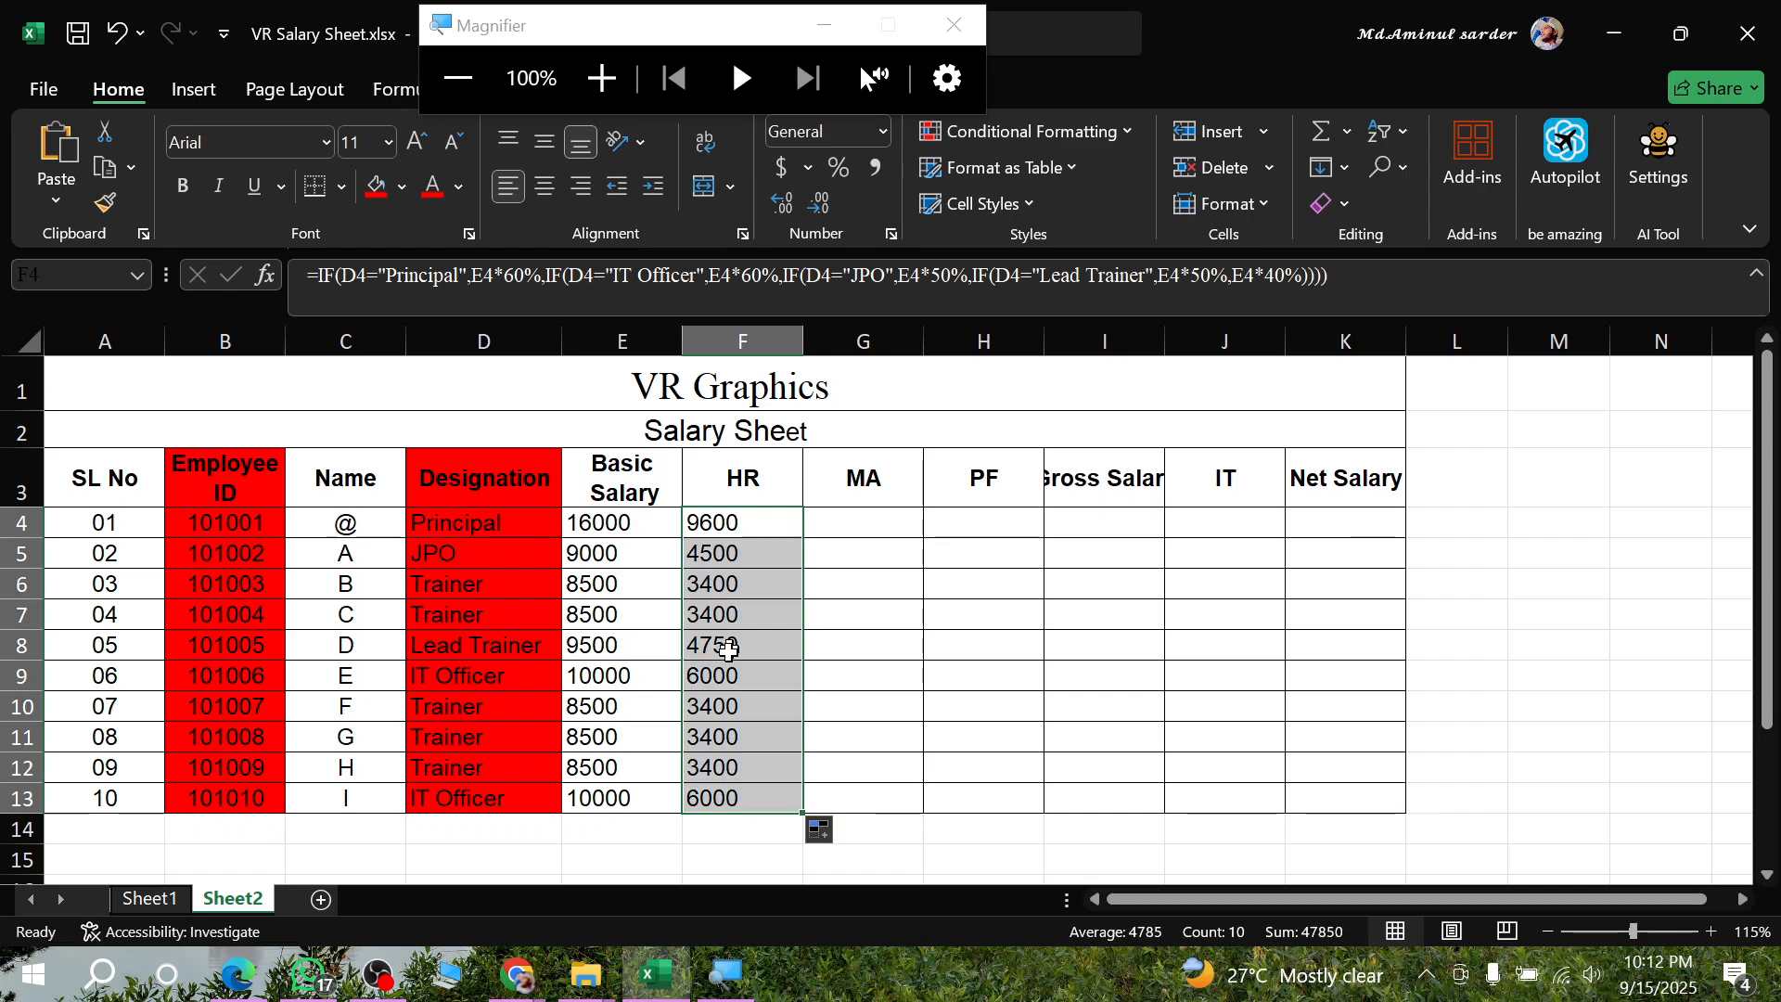
- Check the House Rent results and formulas of the Principal, JPO and Trainer rows in the HR column
{"action": "left_click_drag", "start_coordinate": [732, 735], "coordinate": [736, 767]}
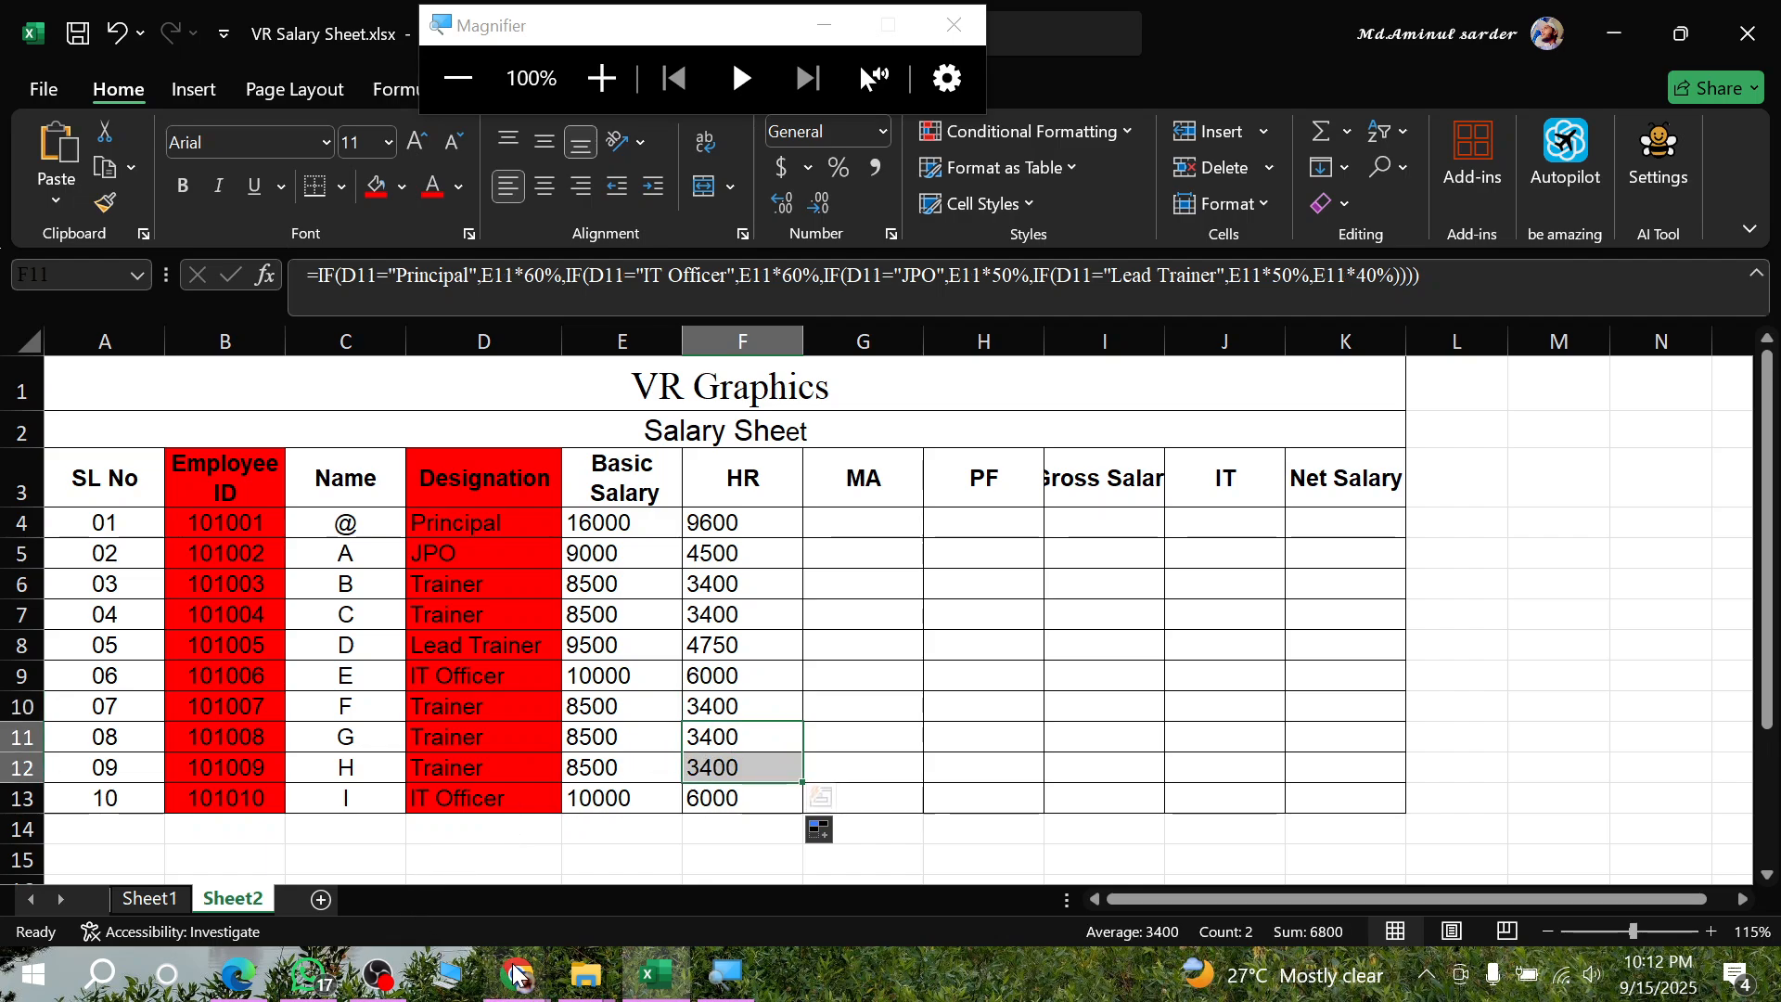
{"action": "left_click", "coordinate": [728, 522]}
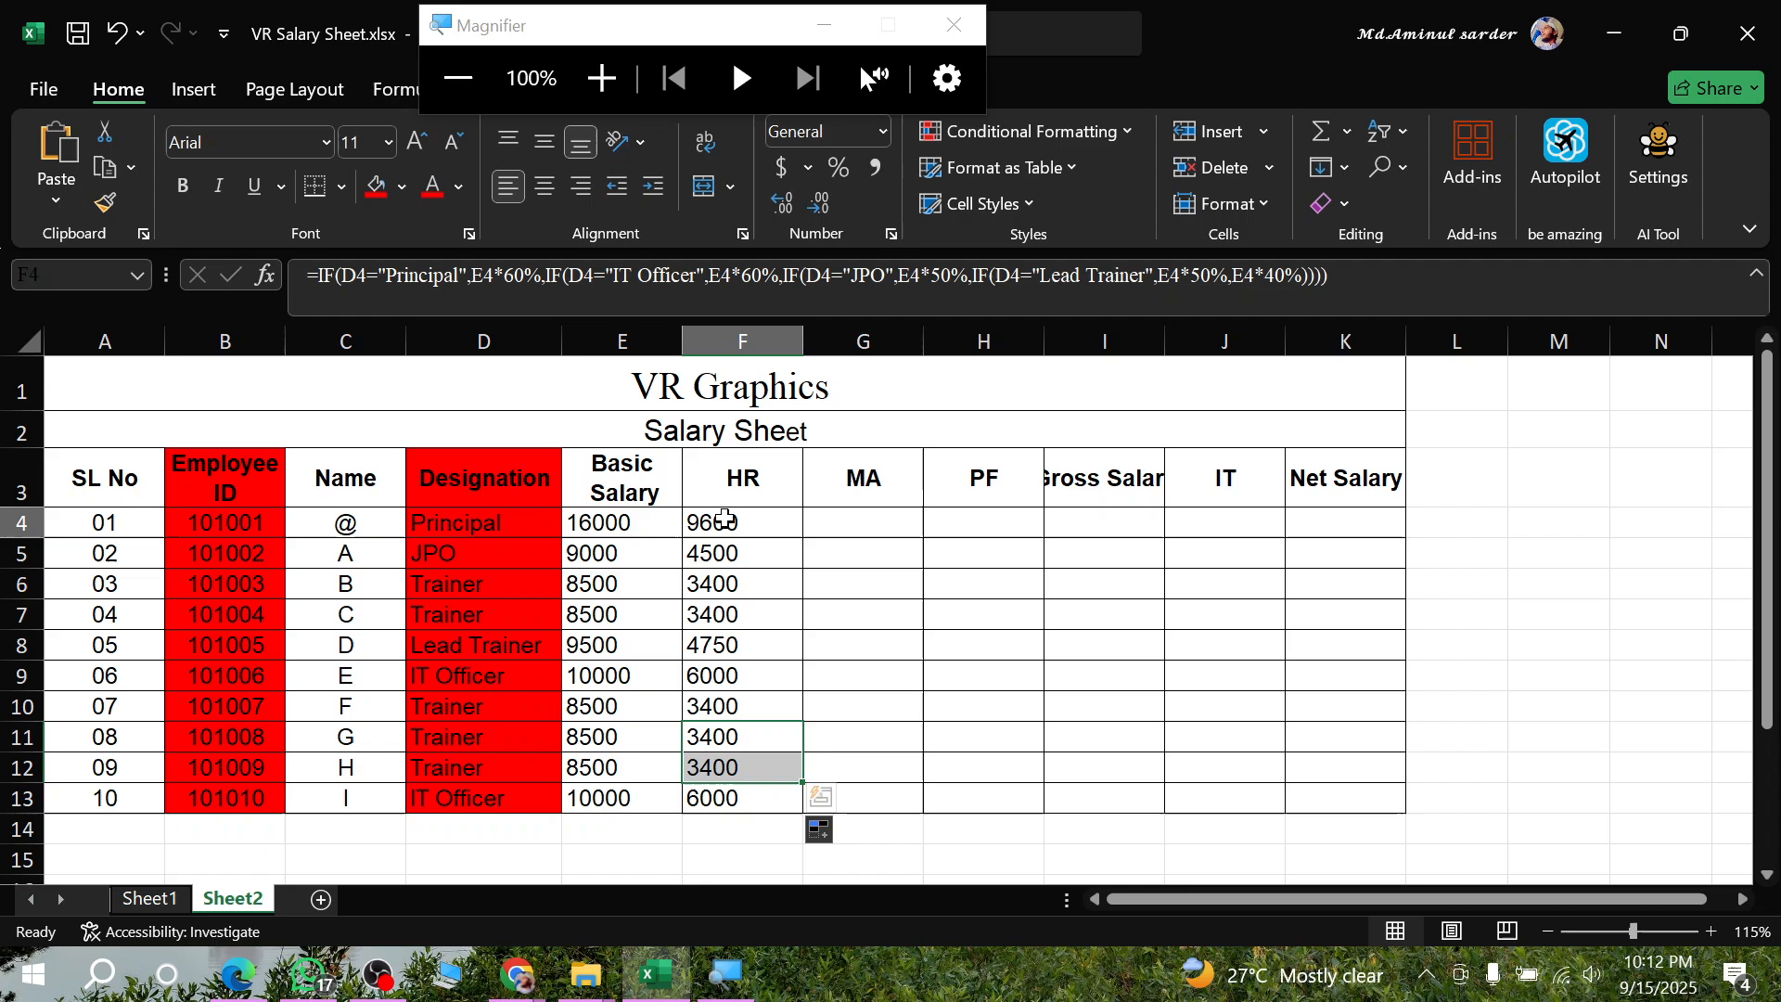
{"action": "left_click", "coordinate": [732, 567]}
{"action": "left_click", "coordinate": [728, 587]}
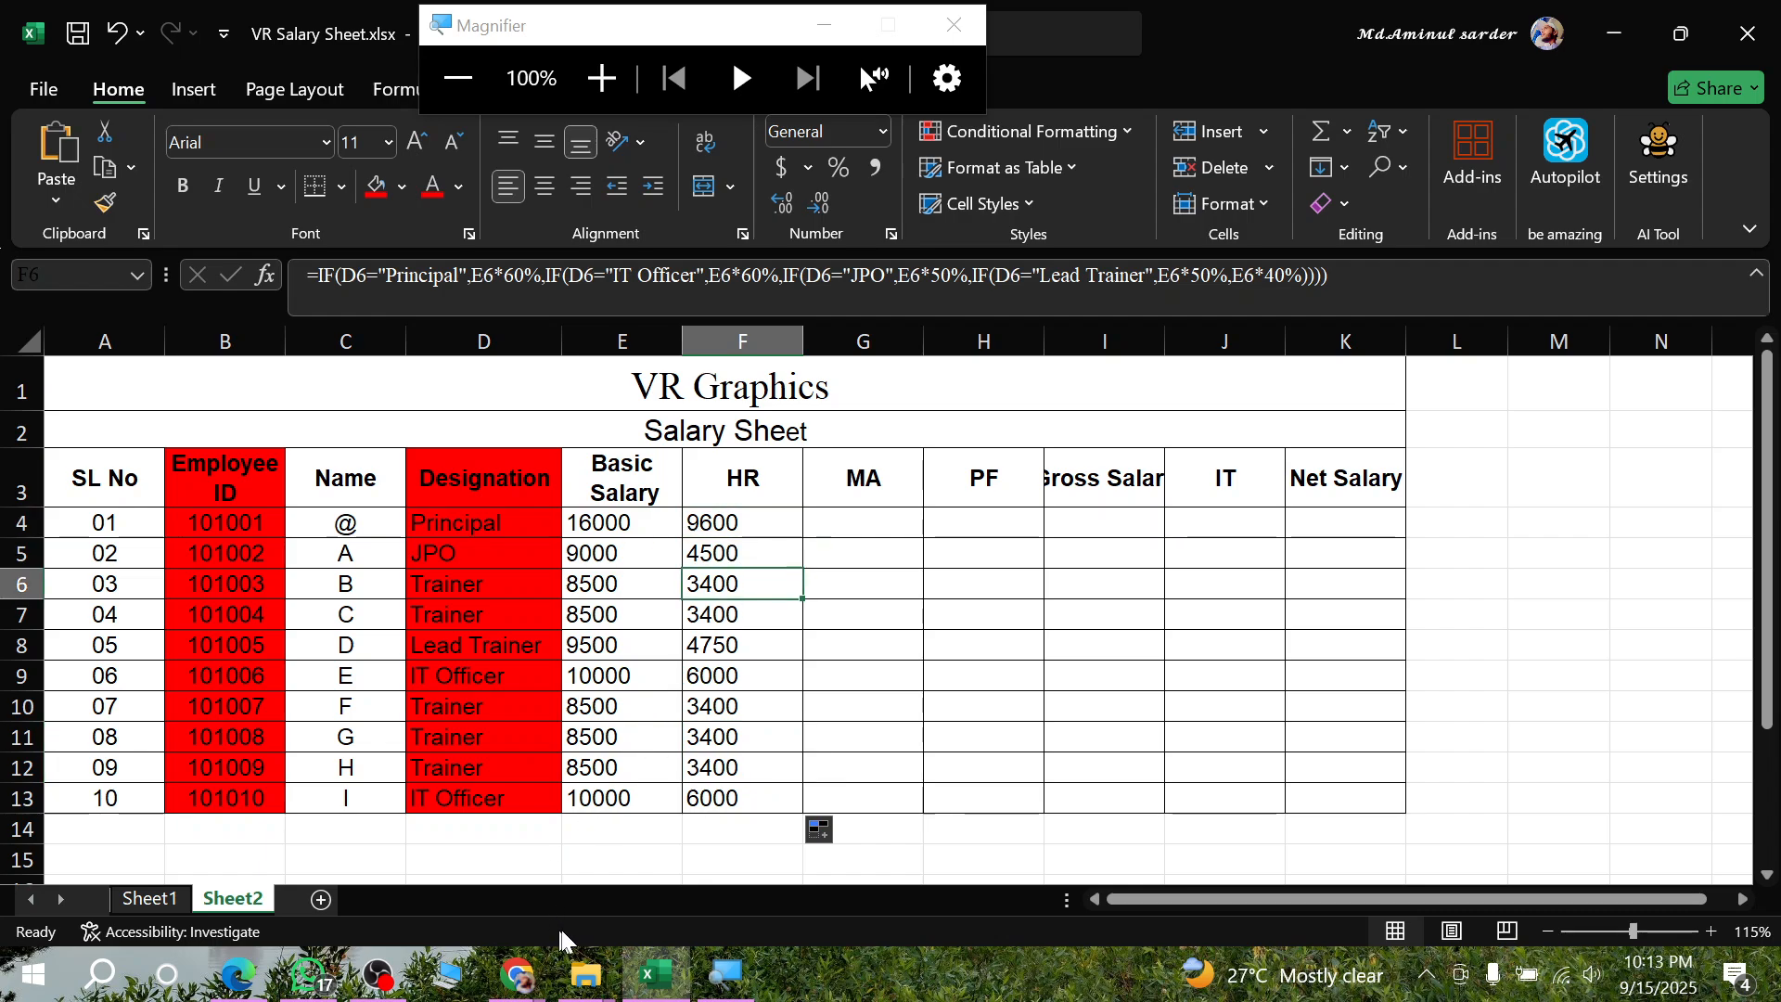
- Switch to the Google Meet call in Chrome, dismiss the call time-limit notice and admit the waiting participant
{"action": "mouse_move", "coordinate": [510, 981]}
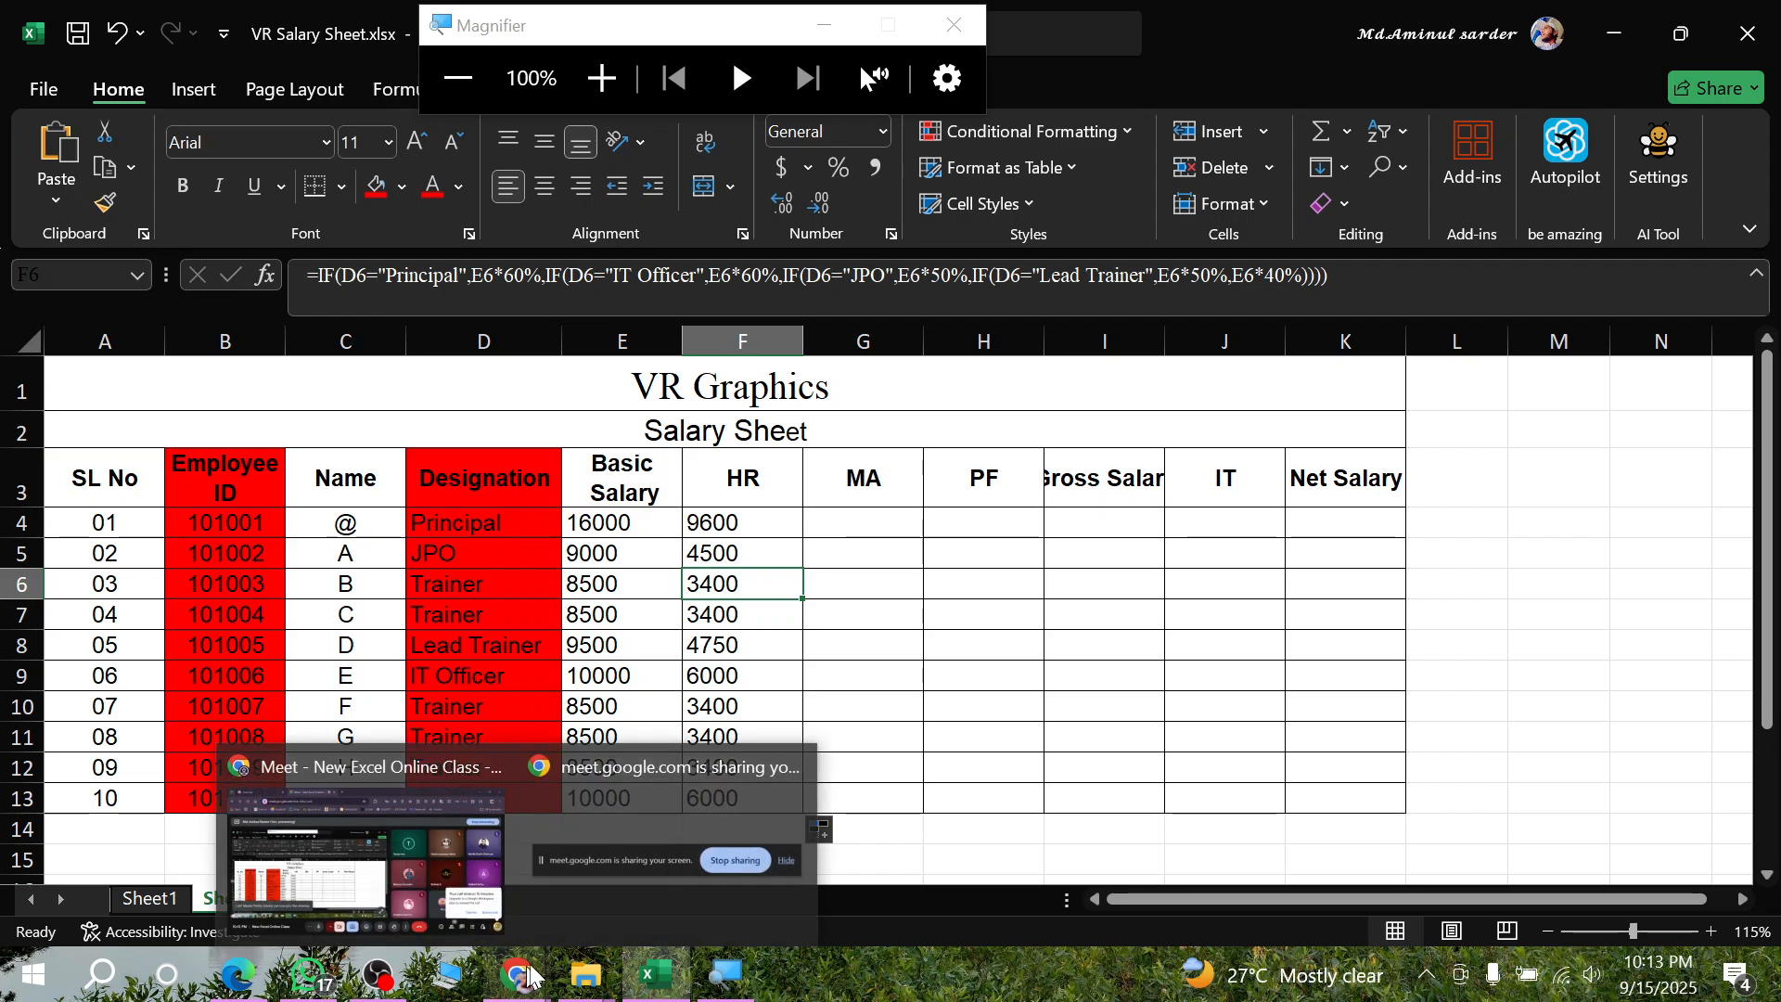
{"action": "left_click", "coordinate": [360, 855]}
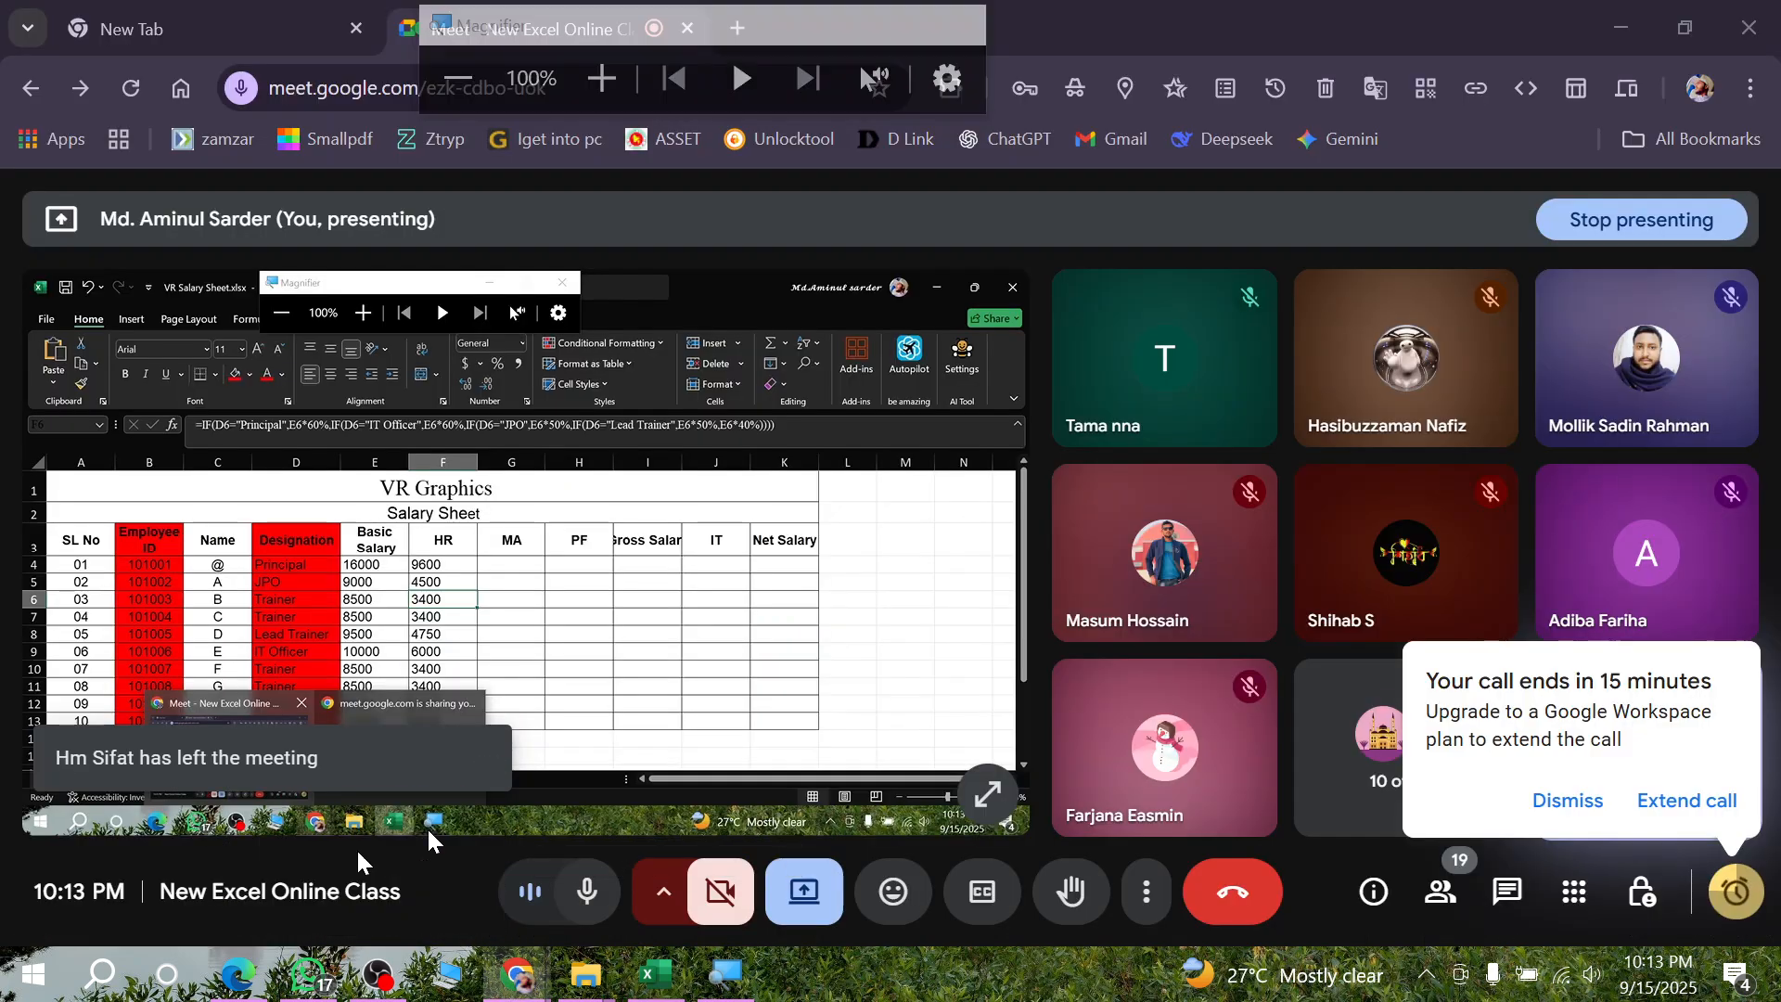
{"action": "left_click", "coordinate": [1554, 800]}
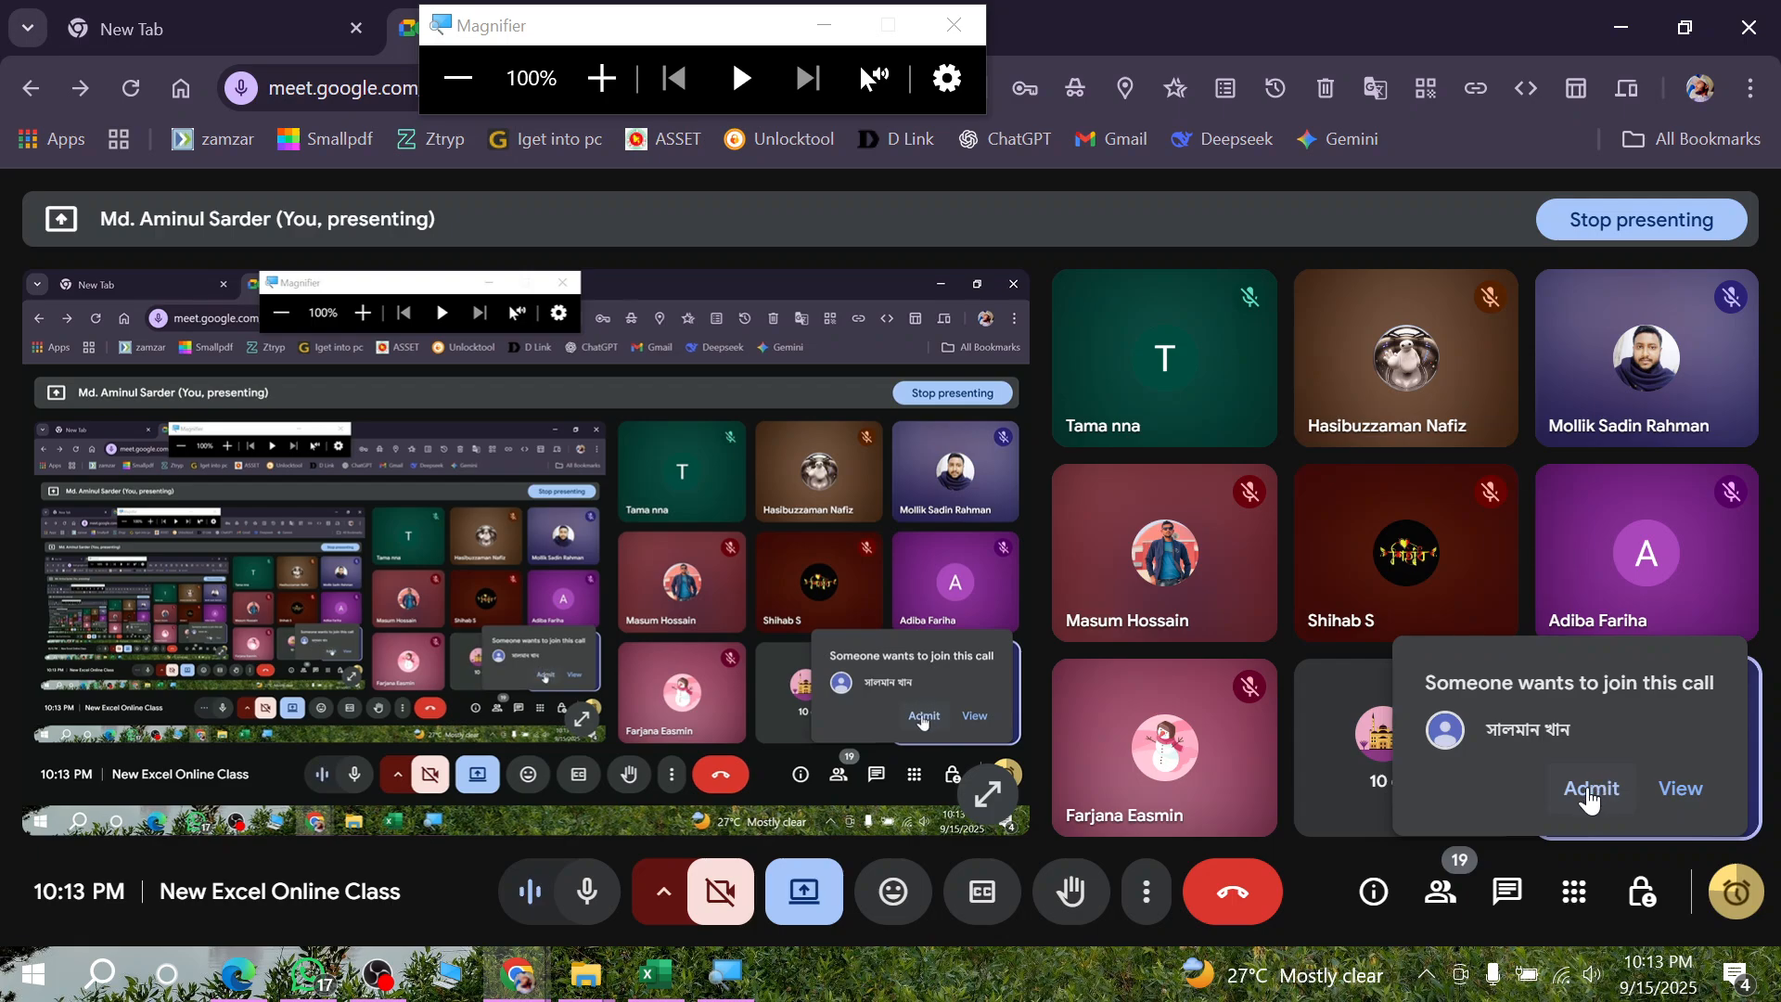
{"action": "left_click", "coordinate": [1592, 789]}
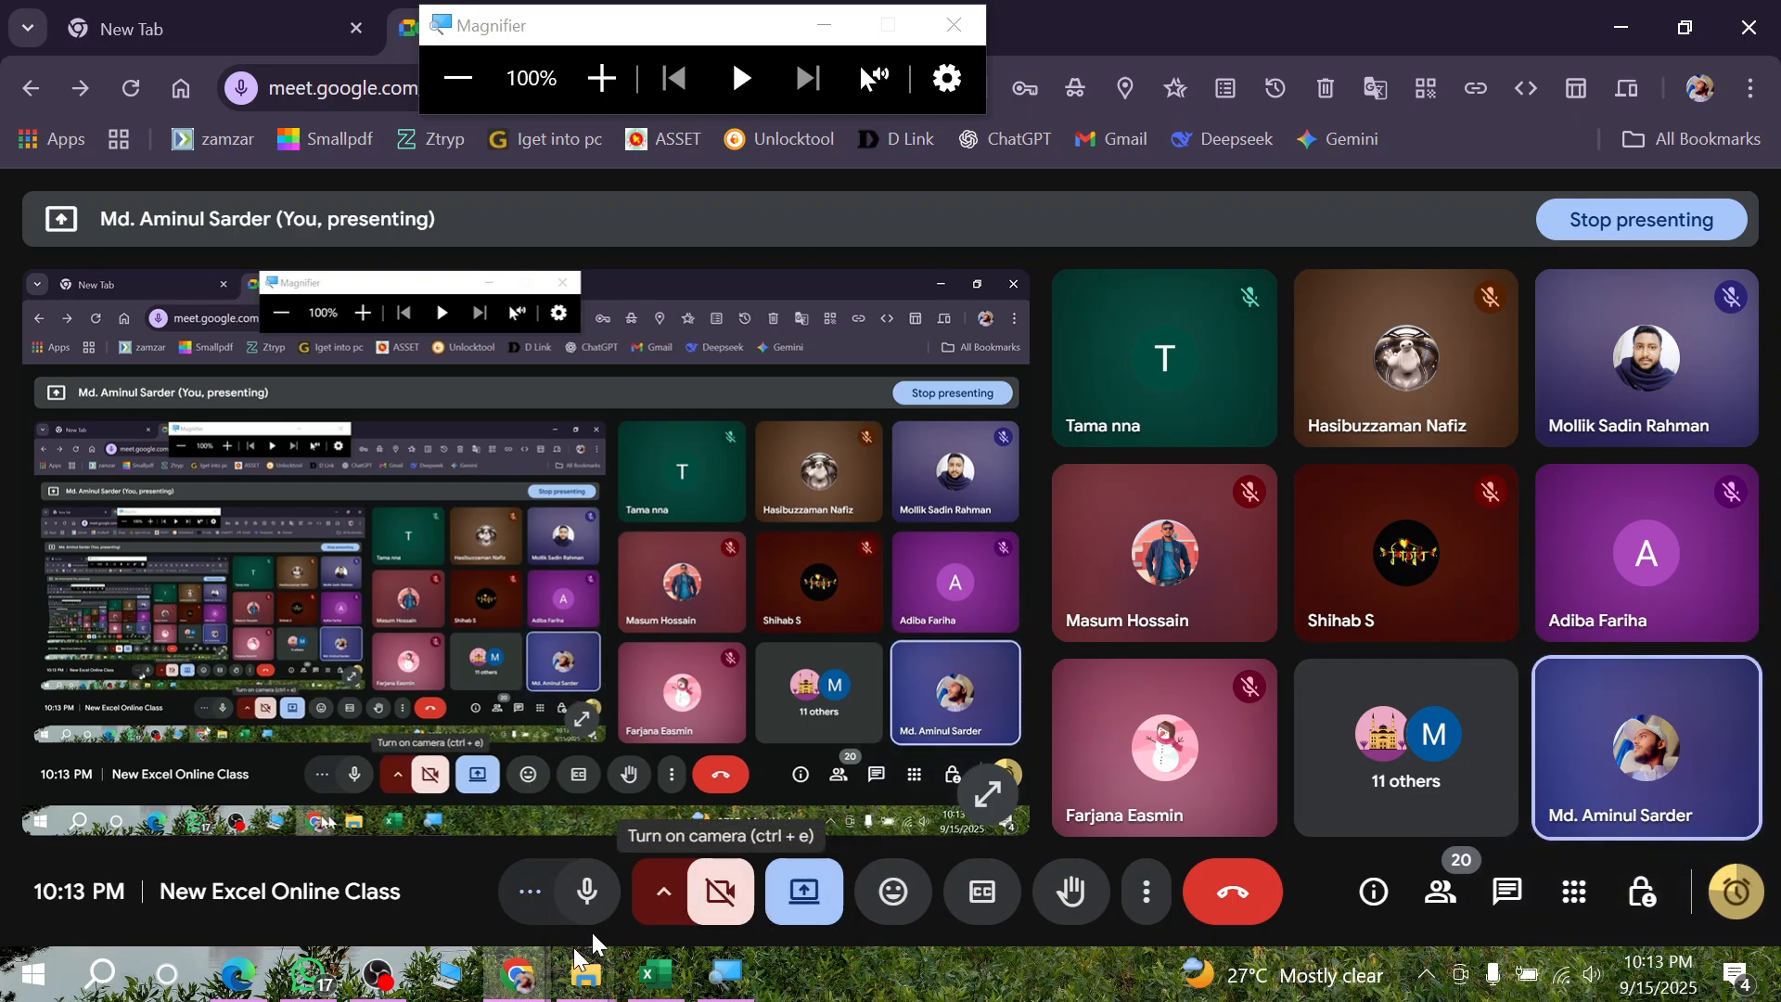
- Return to the Excel workbook and compare the Principal's basic salary in E4 with the House Rent in F4
{"action": "left_click", "coordinate": [655, 978]}
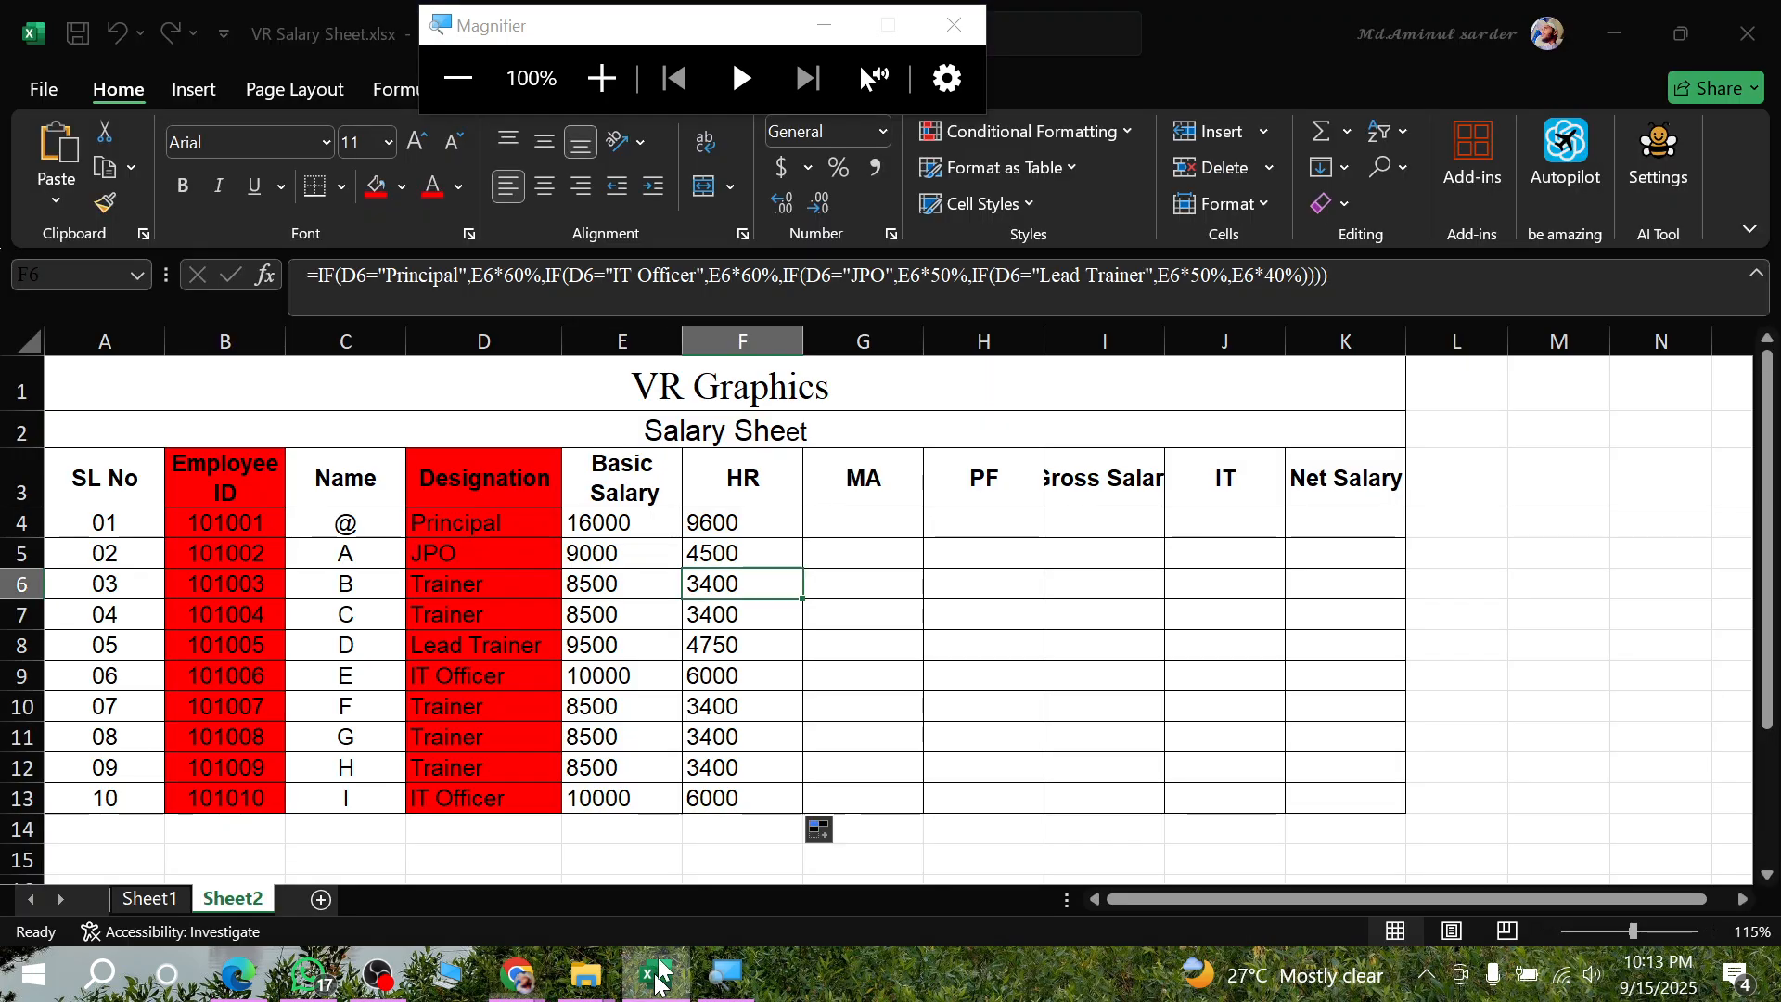
{"action": "left_click", "coordinate": [720, 524]}
{"action": "left_click_drag", "start_coordinate": [604, 522], "coordinate": [711, 521]}
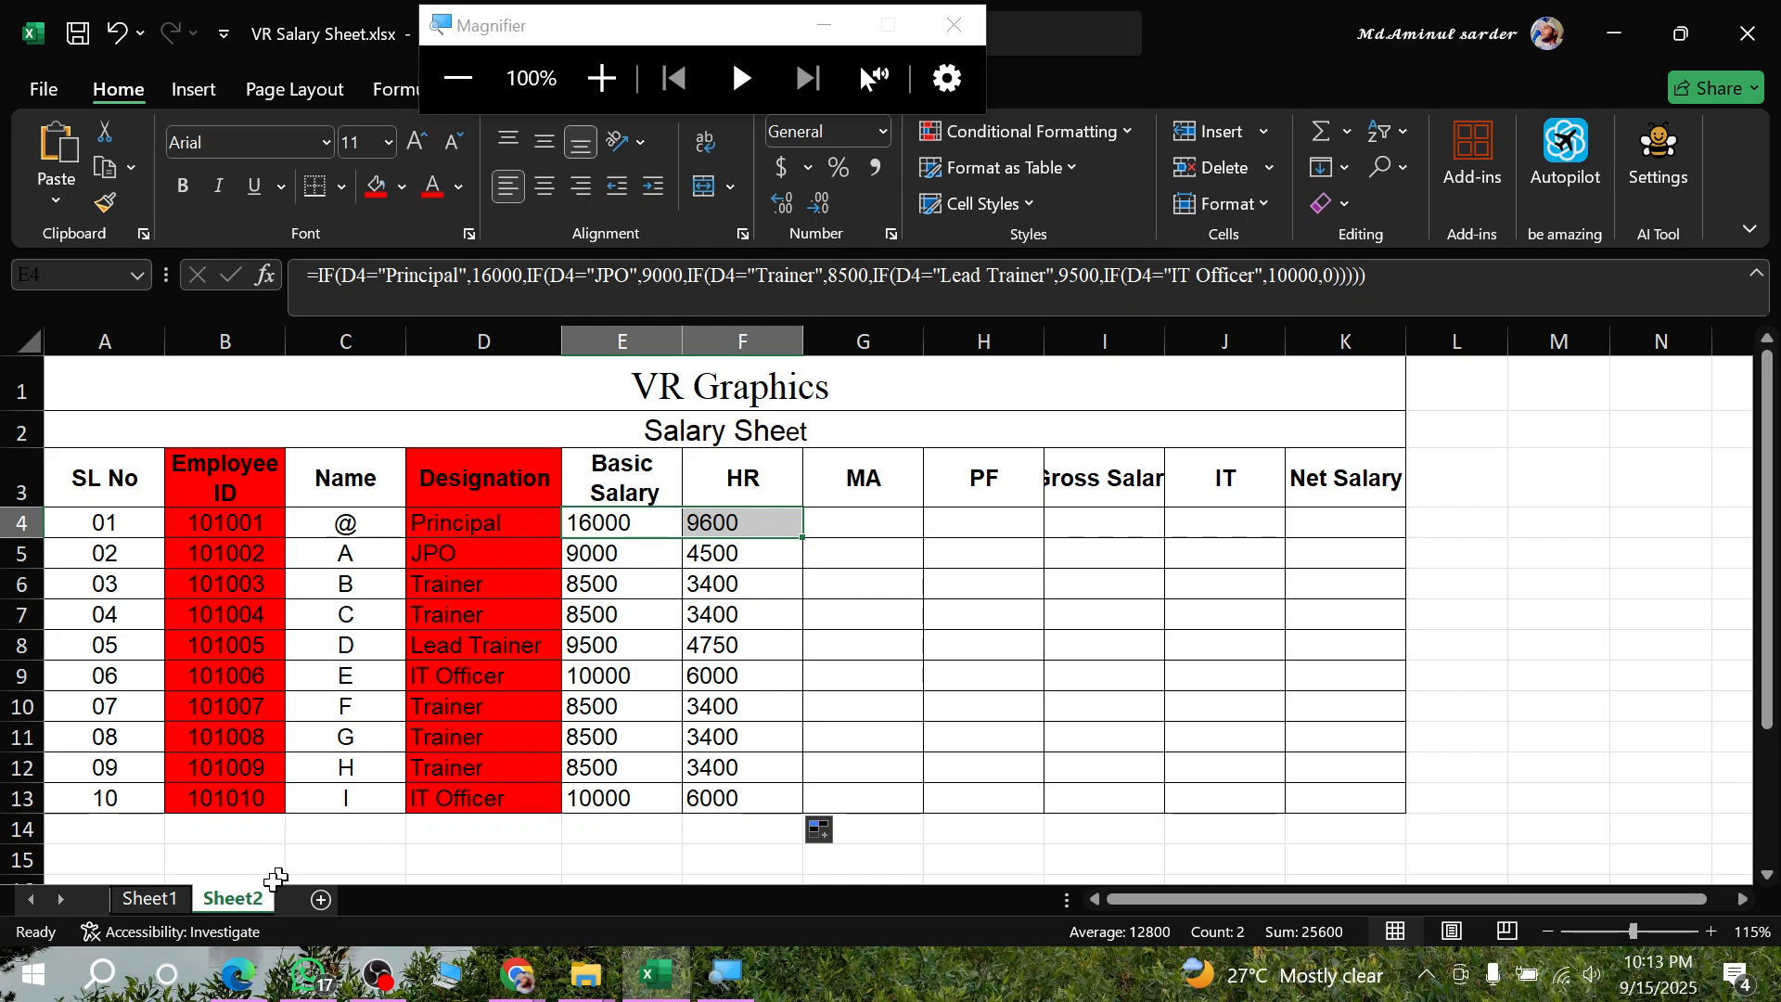
- In the assignment PDF in Edge, circle the 40% rule, underline Medical Allowances and put a tick mark beside Fixed Tk 1500
{"action": "left_click", "coordinate": [239, 978]}
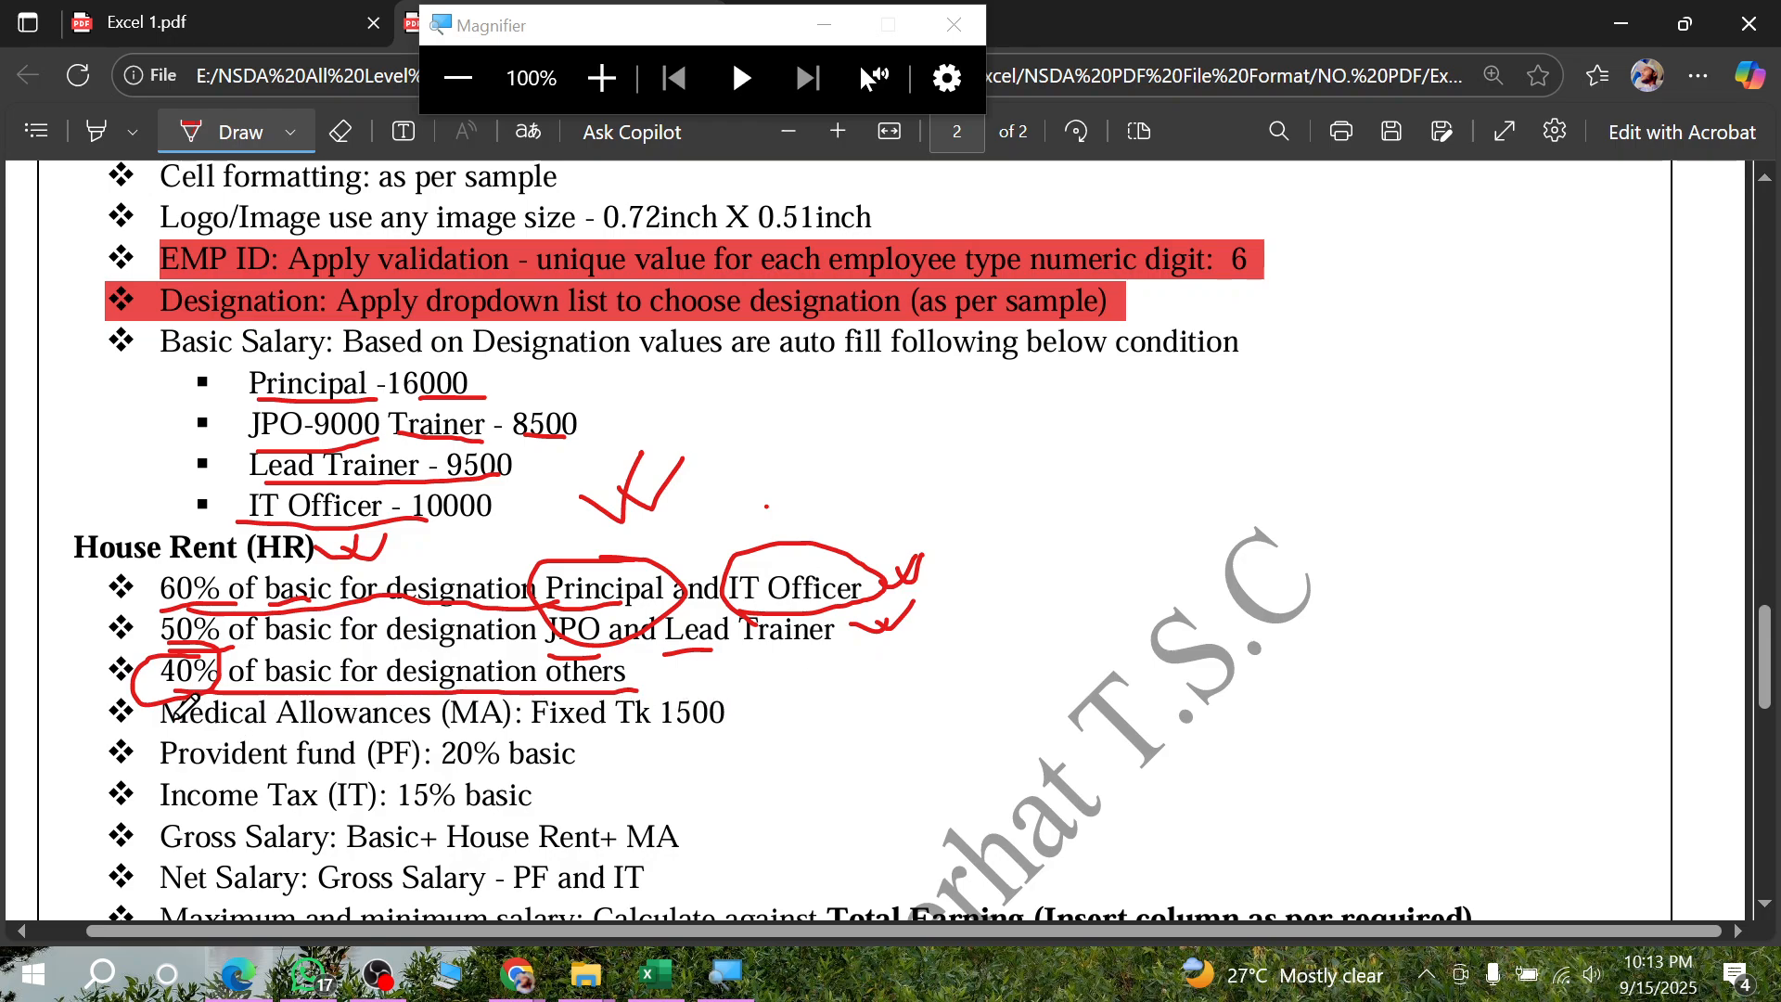
{"action": "left_click_drag", "start_coordinate": [167, 728], "coordinate": [340, 727]}
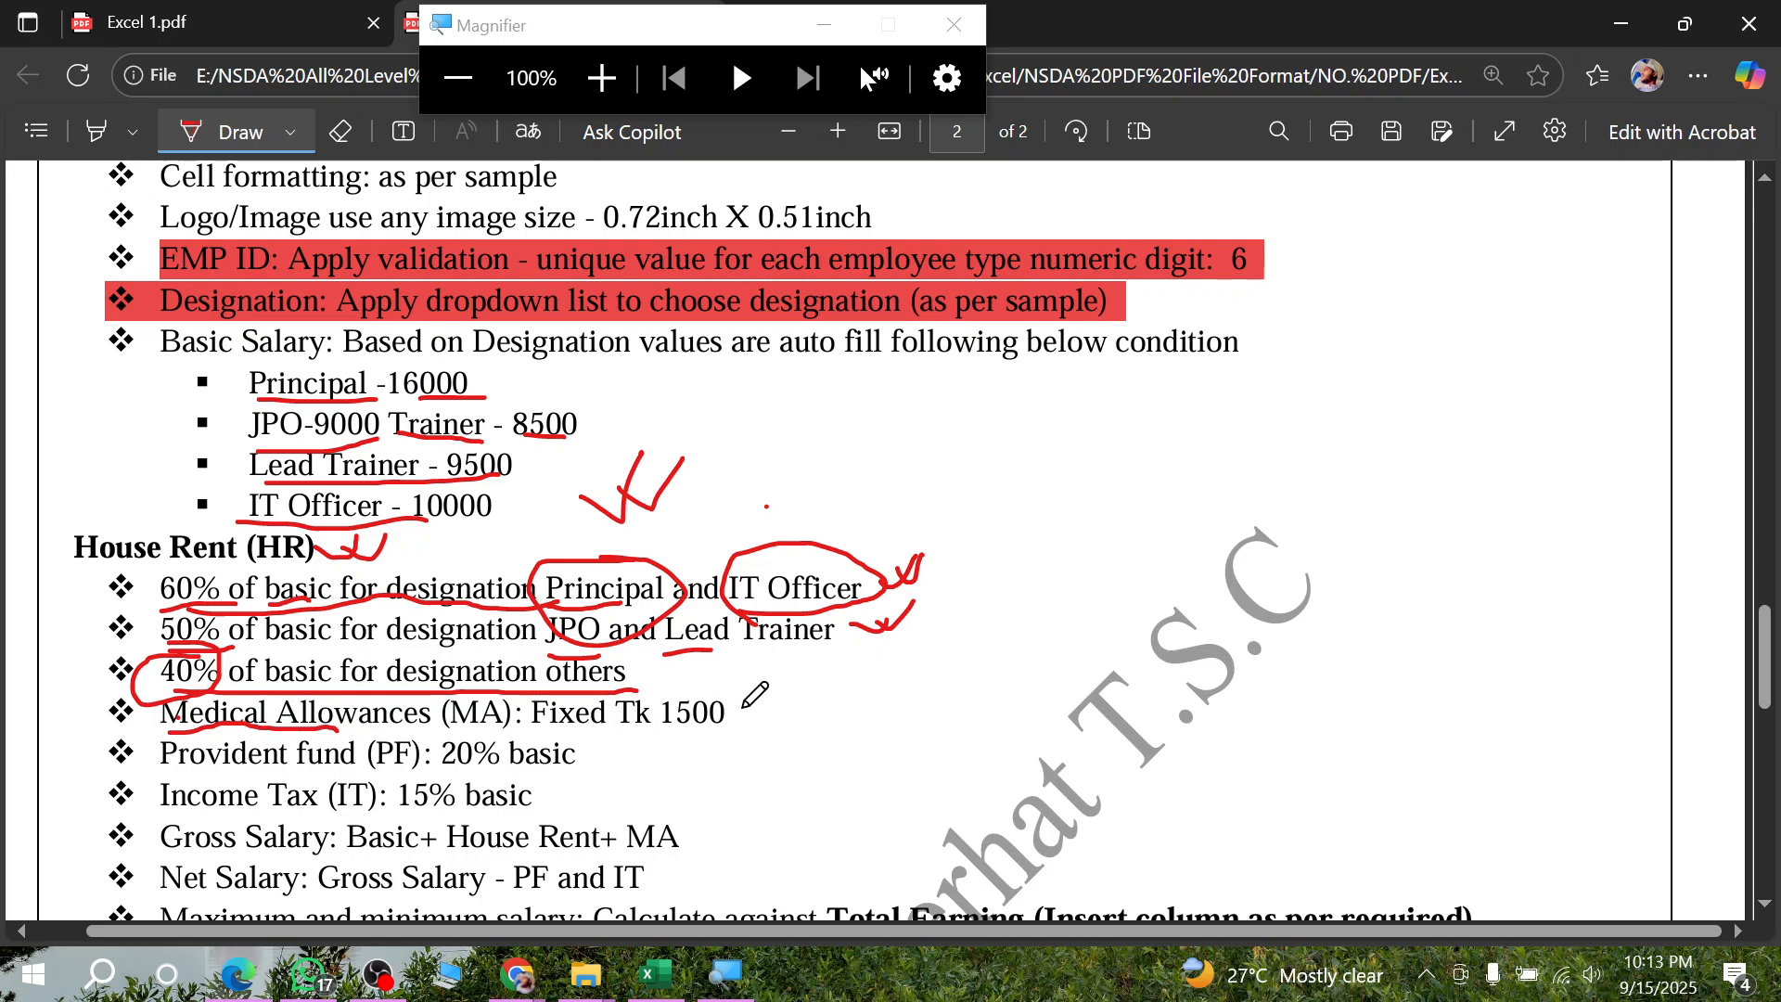
{"action": "mouse_move", "coordinate": [735, 709]}
{"action": "left_mouse_down"}
{"action": "mouse_move", "coordinate": [766, 724]}
{"action": "mouse_move", "coordinate": [784, 693]}
{"action": "mouse_move", "coordinate": [771, 703]}
{"action": "mouse_move", "coordinate": [815, 699]}
{"action": "left_mouse_up"}
{"action": "left_click", "coordinate": [250, 979]}
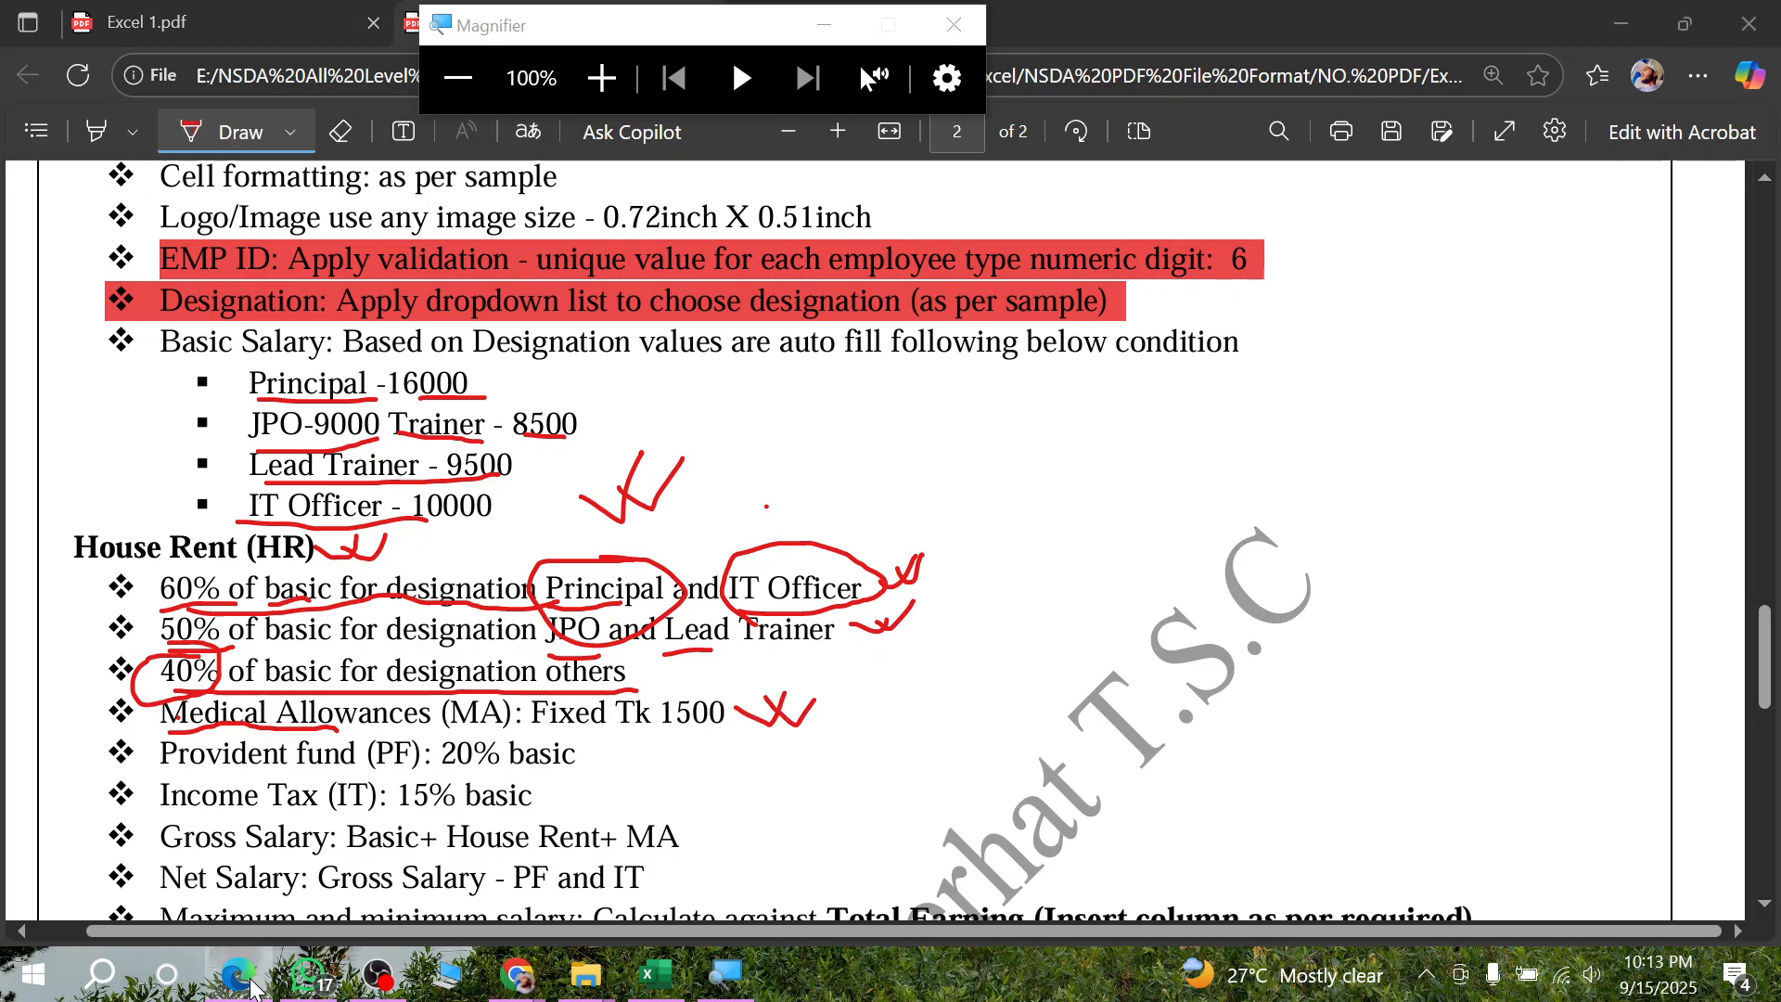
- Enter 1500 as the medical allowance in G4 of the salary sheet and fill it down through G13
{"action": "left_click", "coordinate": [871, 517]}
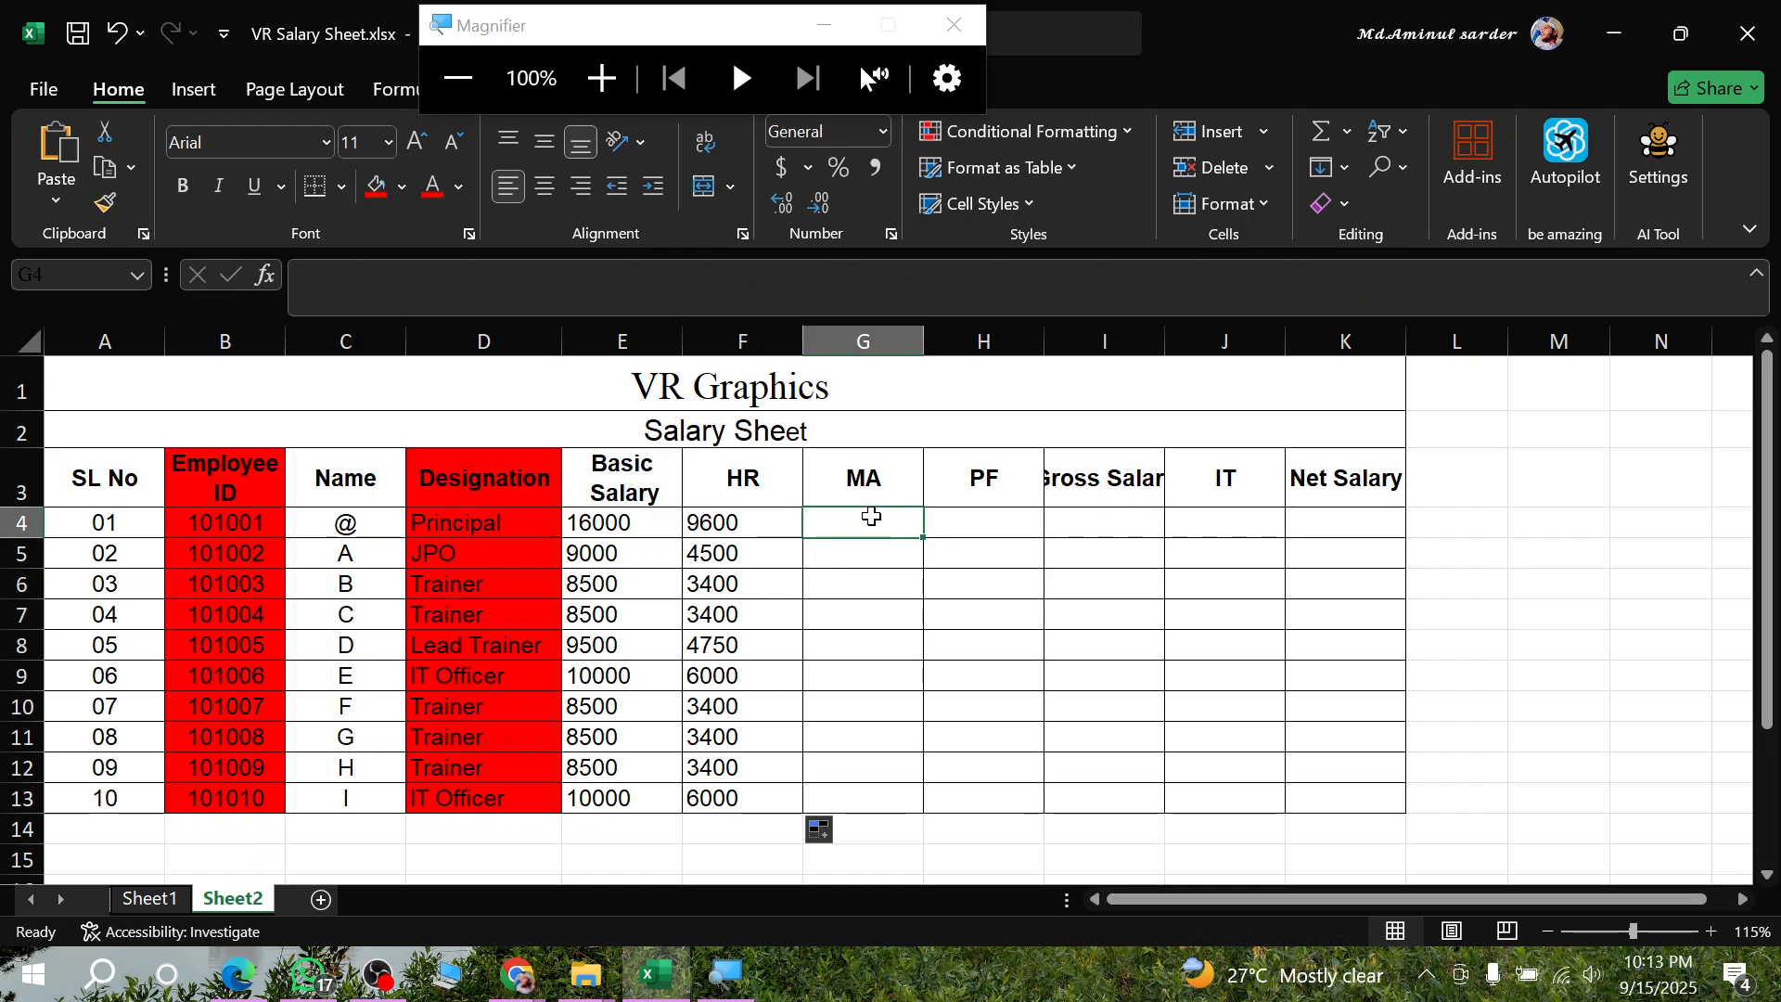
{"action": "type", "text": "1500"}
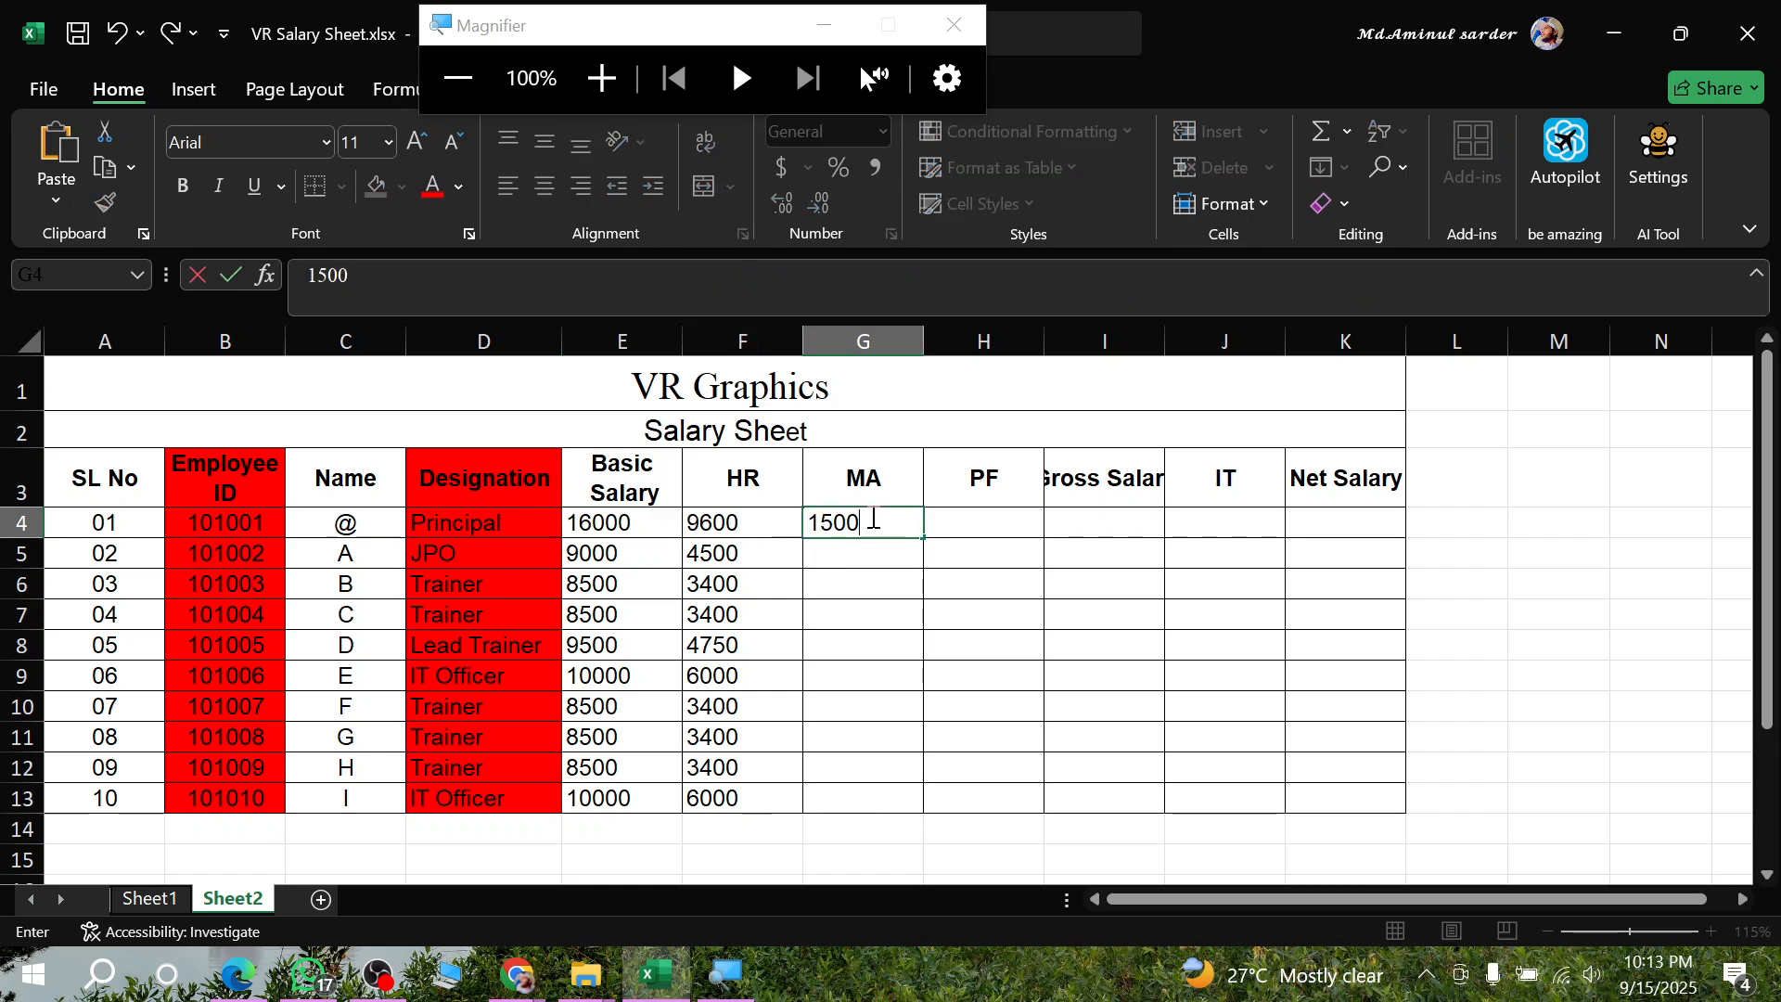
{"action": "left_click", "coordinate": [1085, 584]}
{"action": "left_click", "coordinate": [874, 529]}
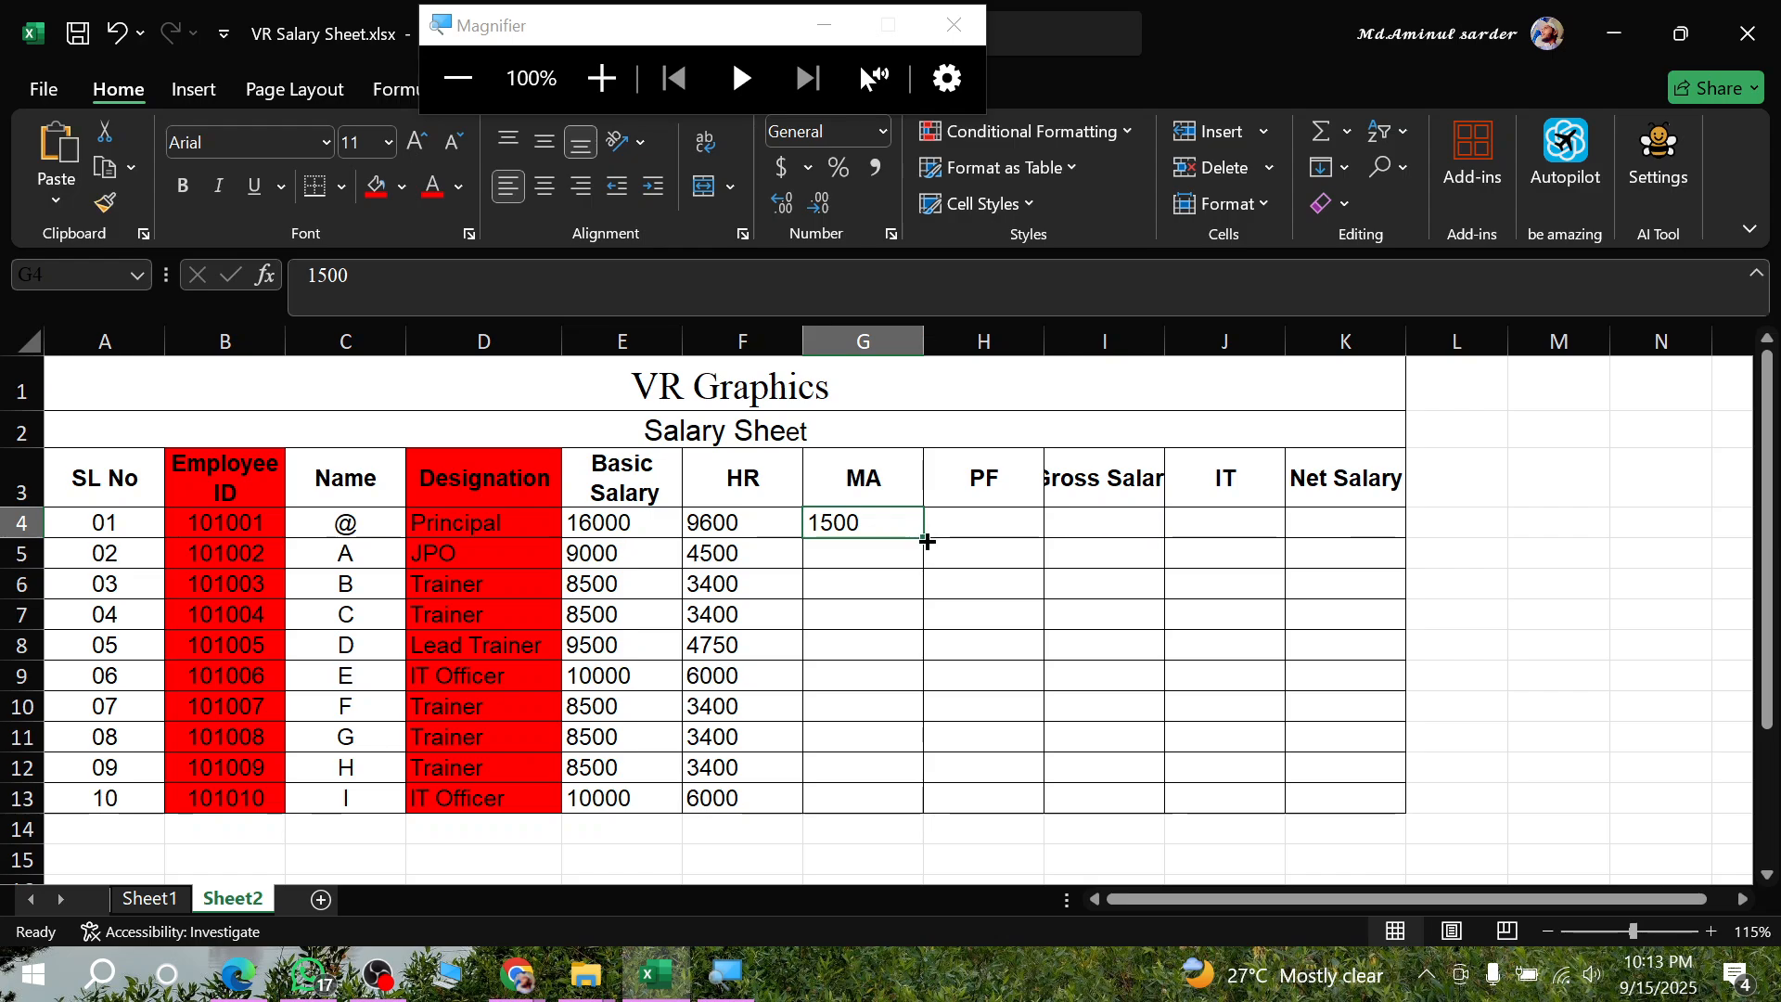
{"action": "double_click", "coordinate": [927, 540]}
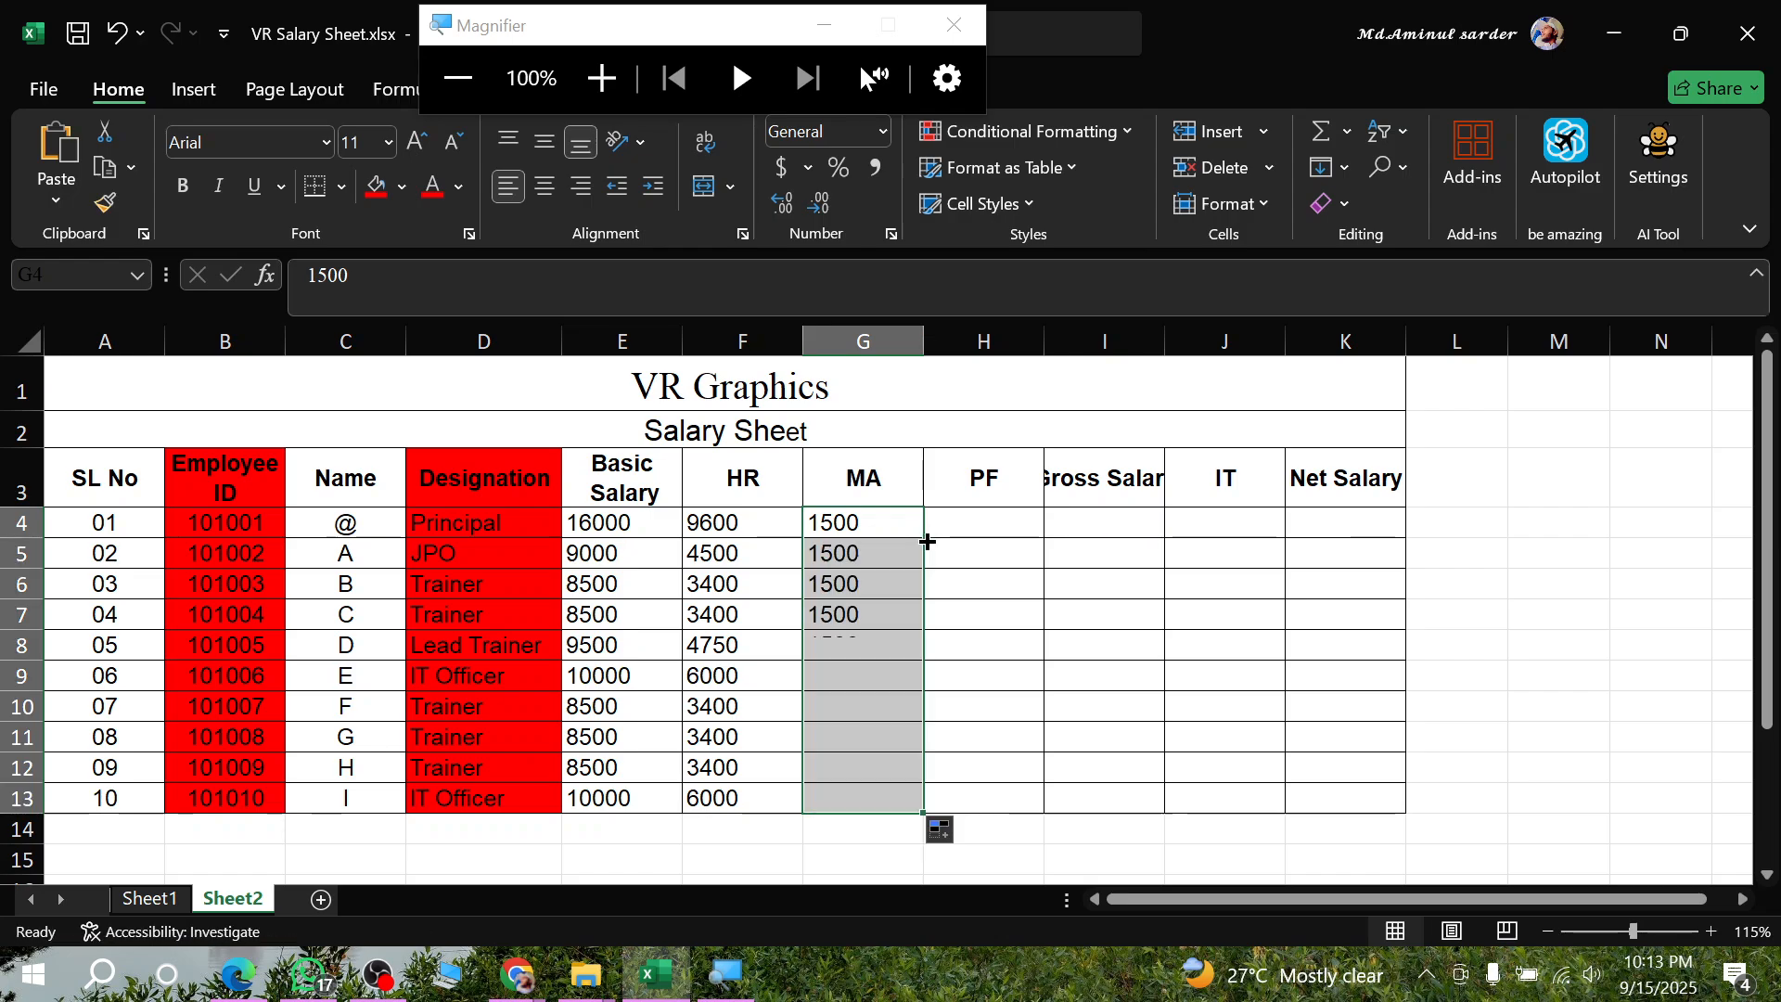
- Switch to the assignment PDF in Edge and underline 20% basic on the Provident fund line
{"action": "left_click", "coordinate": [237, 969]}
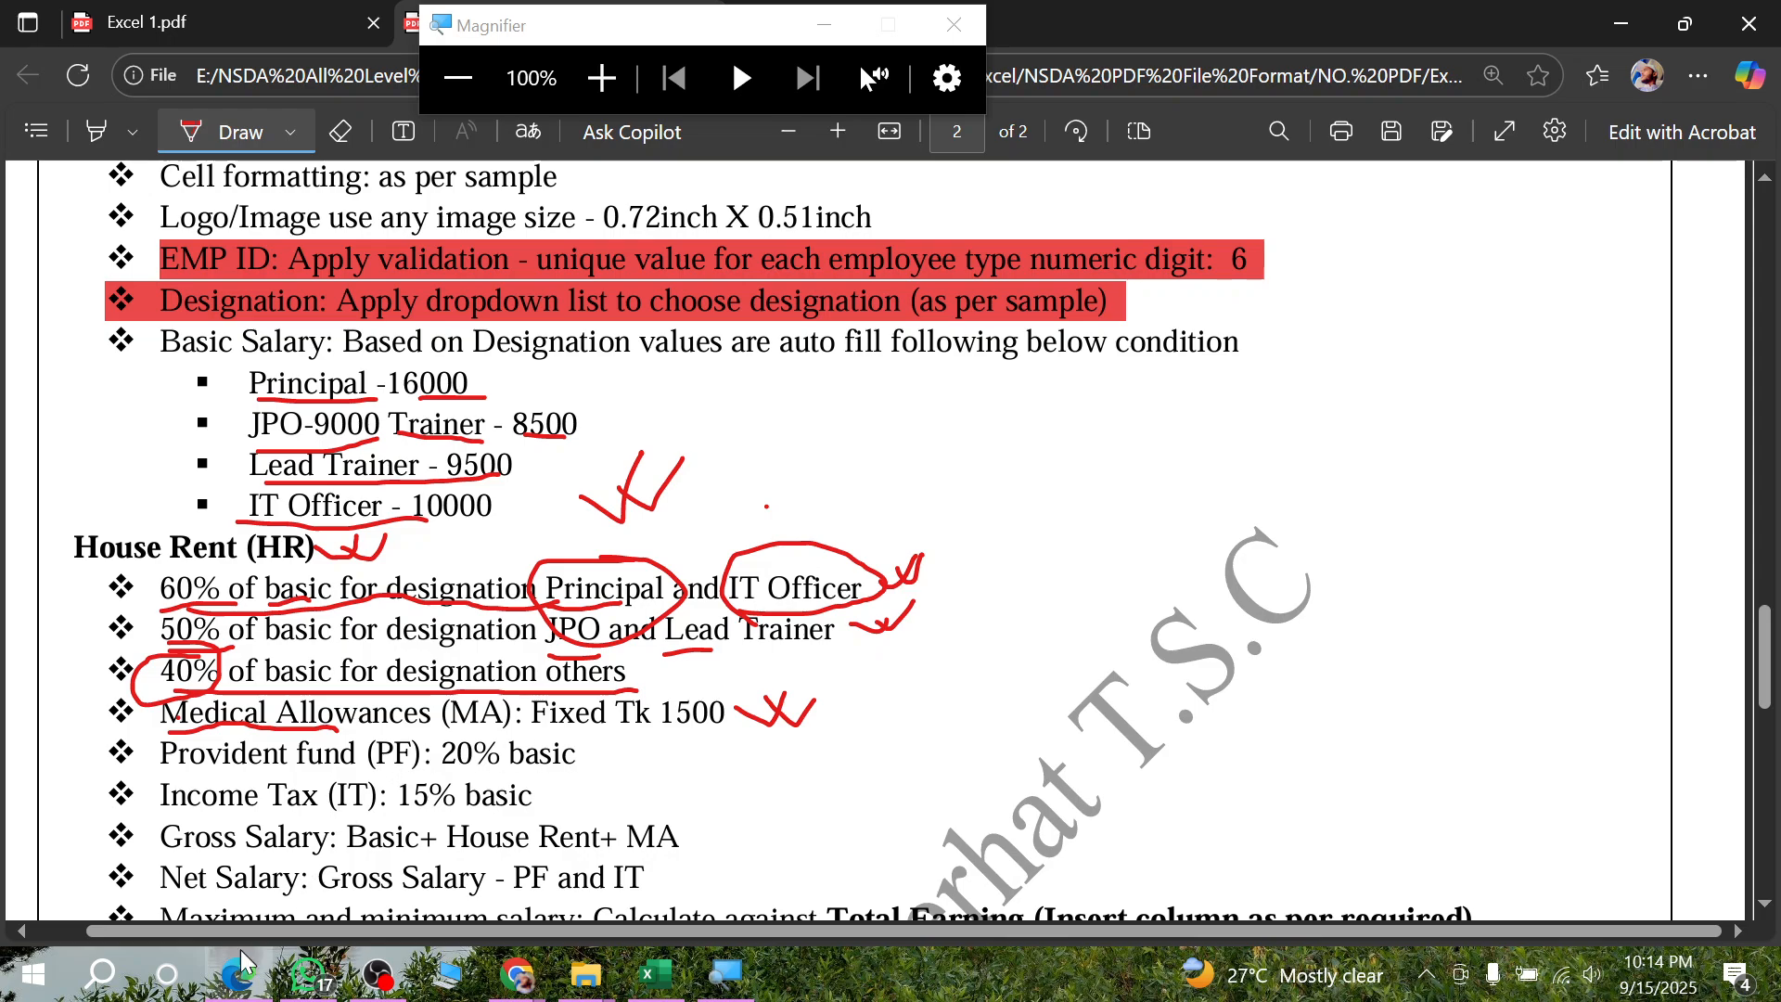
{"action": "left_click_drag", "start_coordinate": [442, 764], "coordinate": [577, 766]}
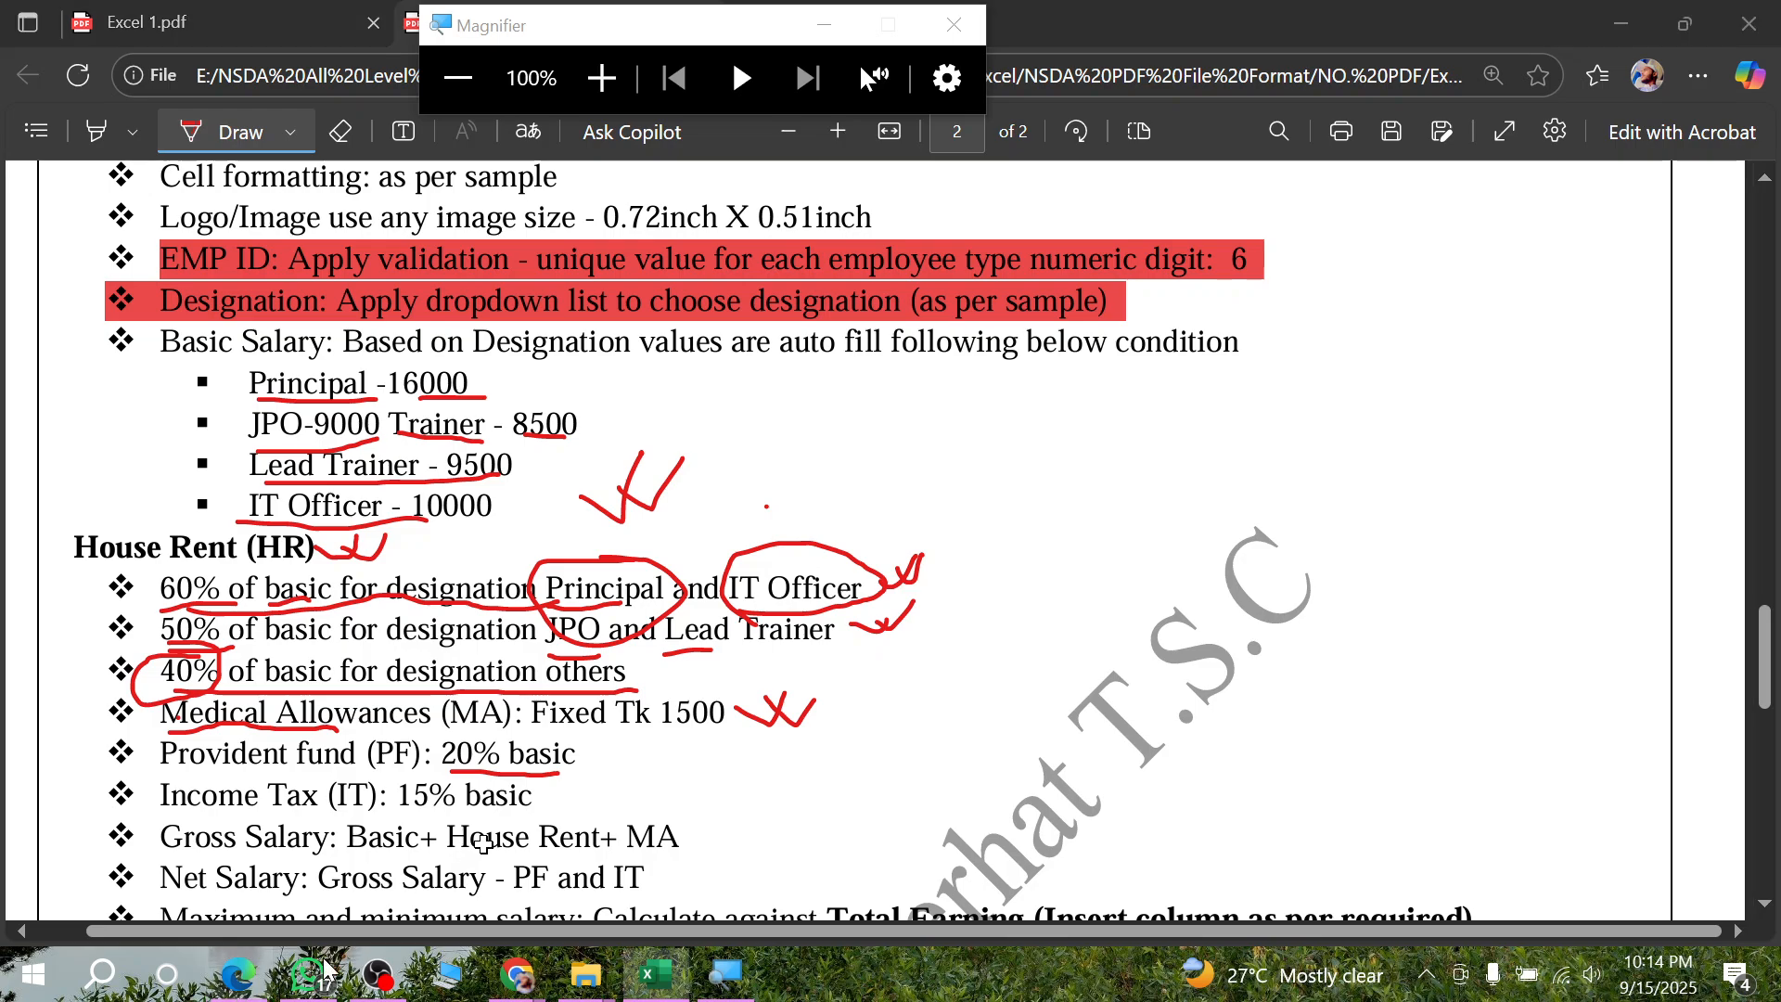
- Return to the Excel salary sheet, enter =E4*20% as the provident fund in H4 and fill it down through H13
{"action": "left_click", "coordinate": [656, 973]}
{"action": "left_click", "coordinate": [962, 522]}
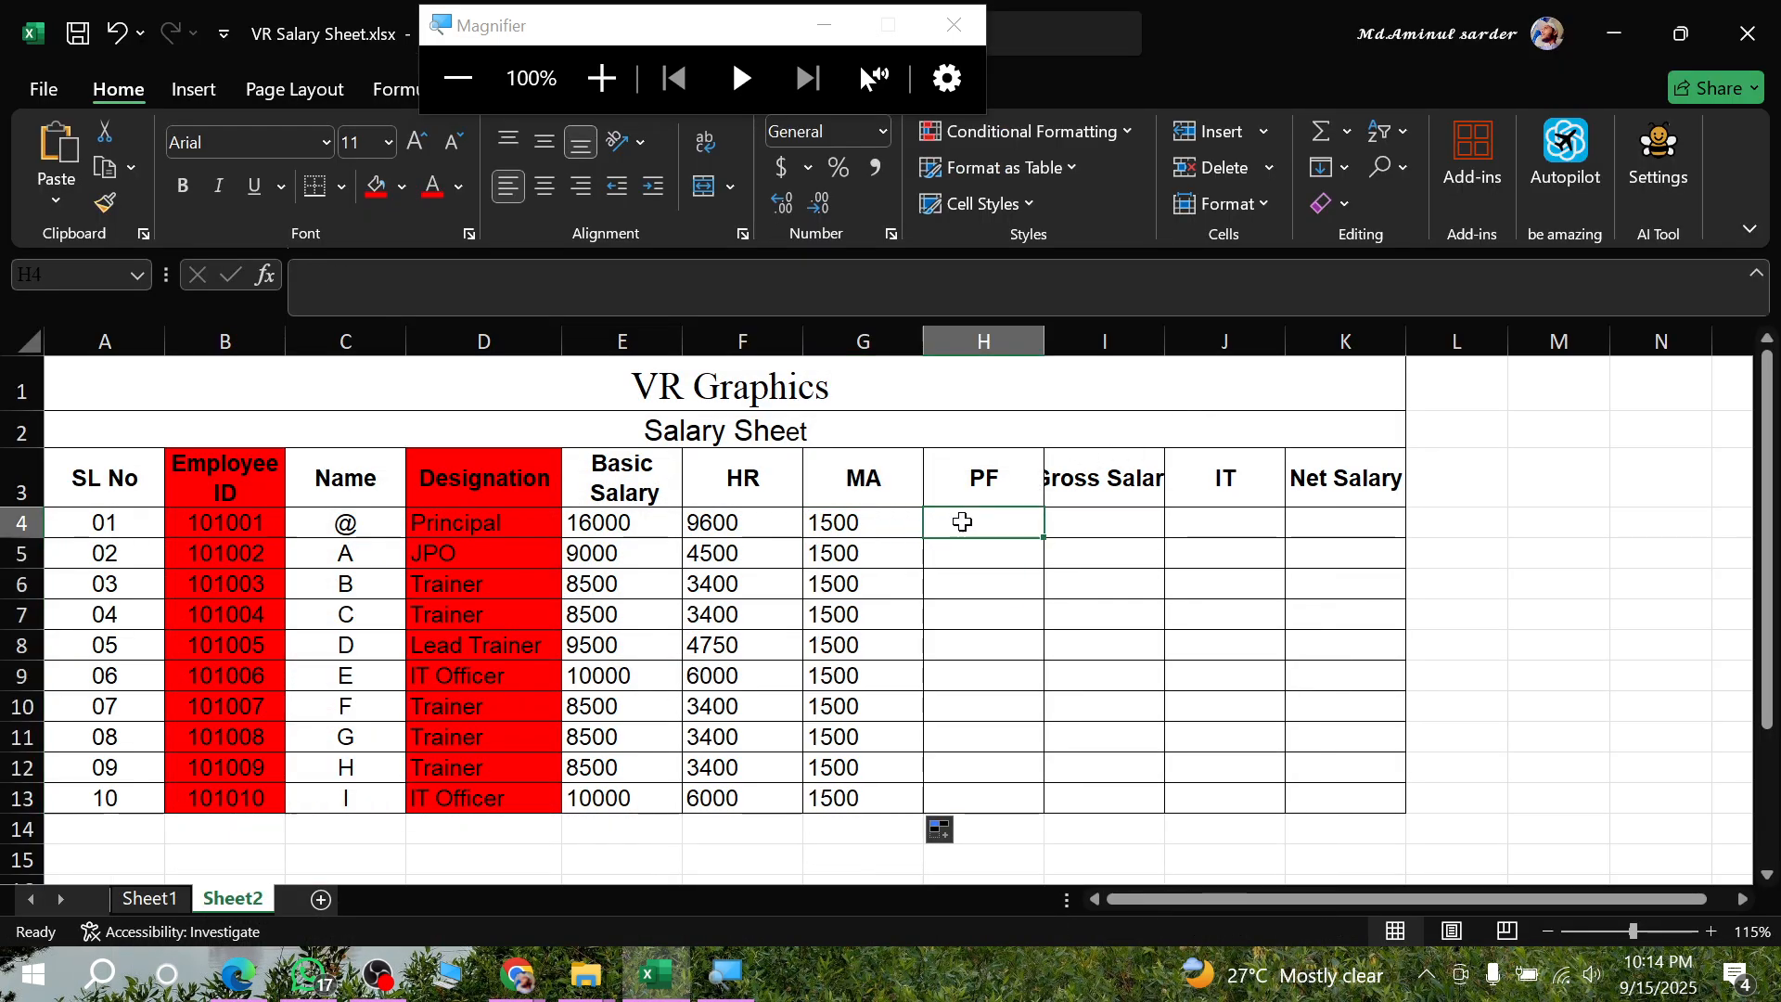
{"action": "type", "text": "="}
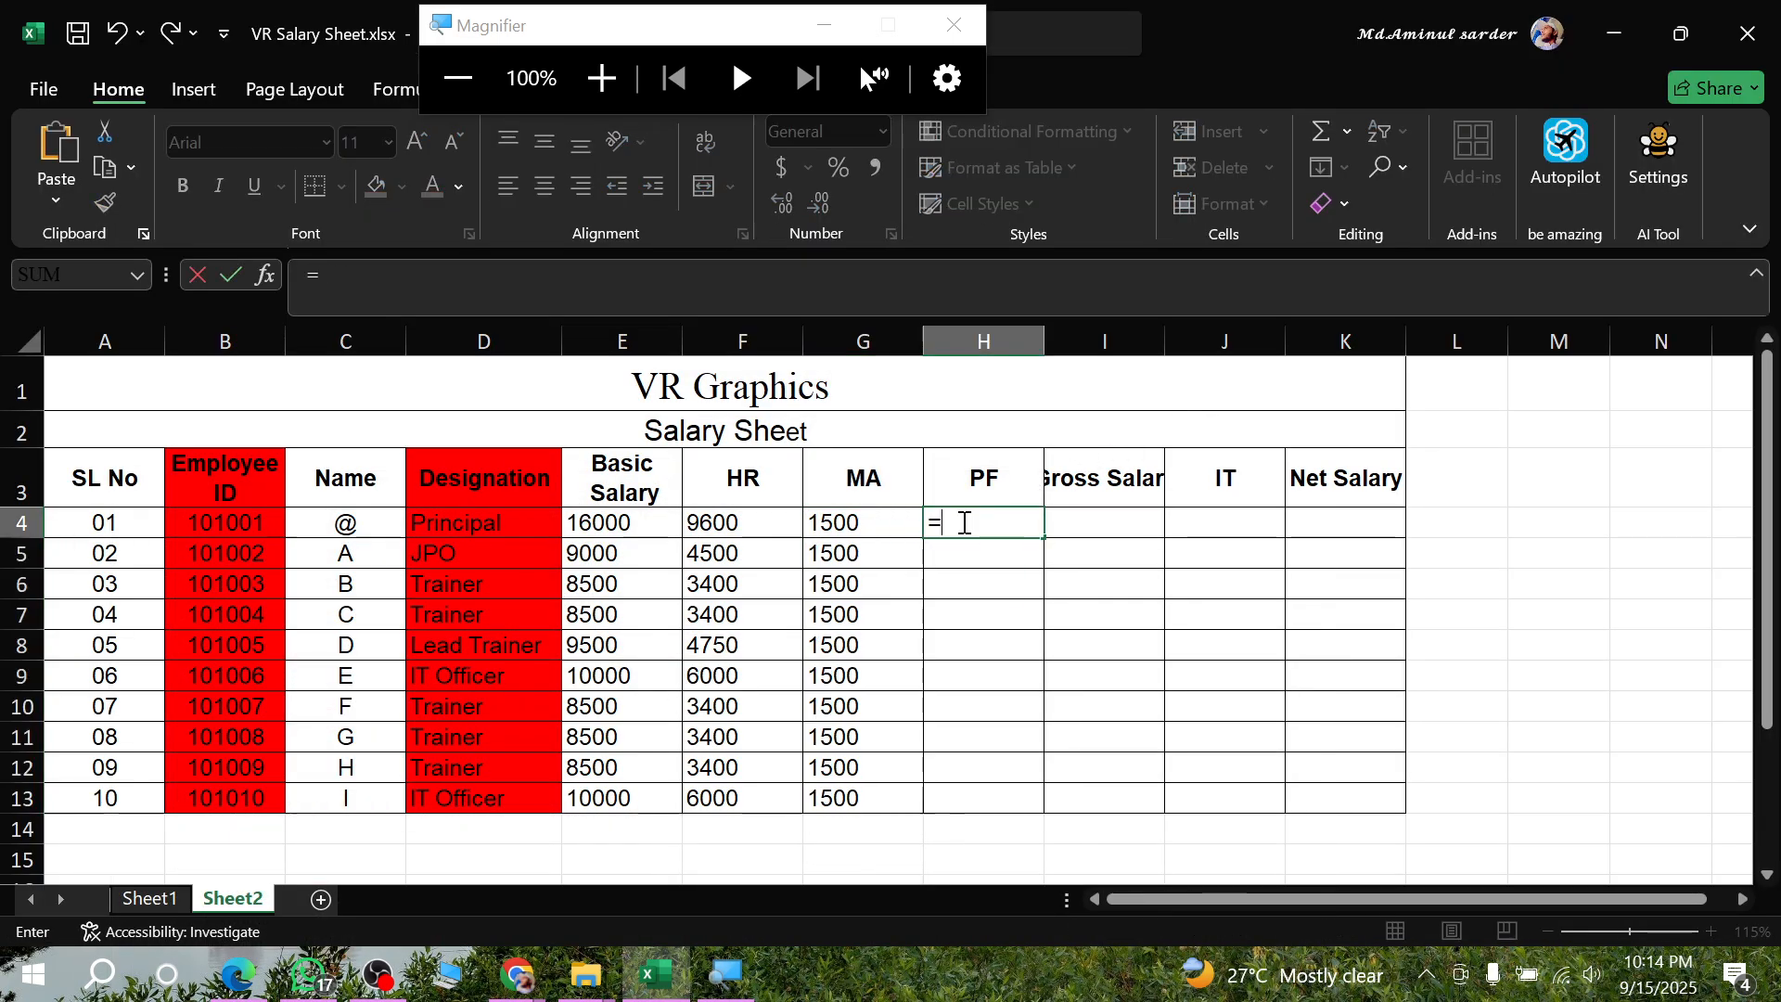
{"action": "left_click", "coordinate": [607, 520]}
{"action": "type", "text": "*"}
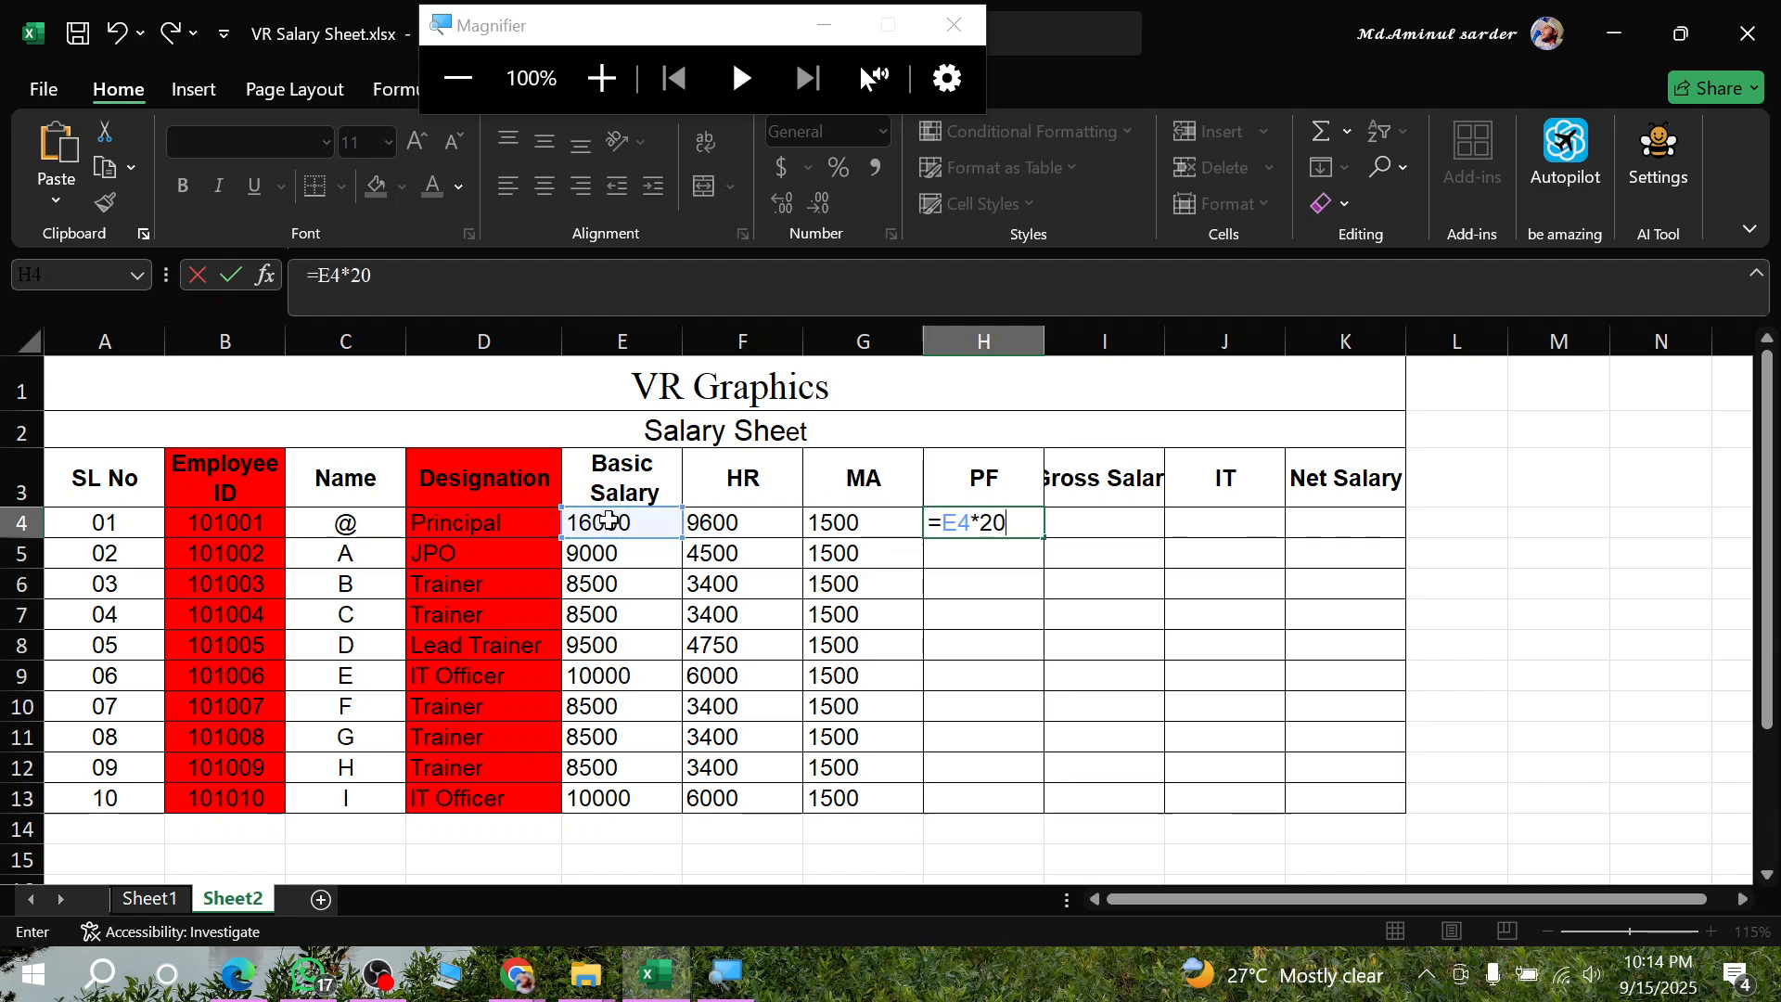
{"action": "type", "text": "20%"}
{"action": "key", "text": "Return"}
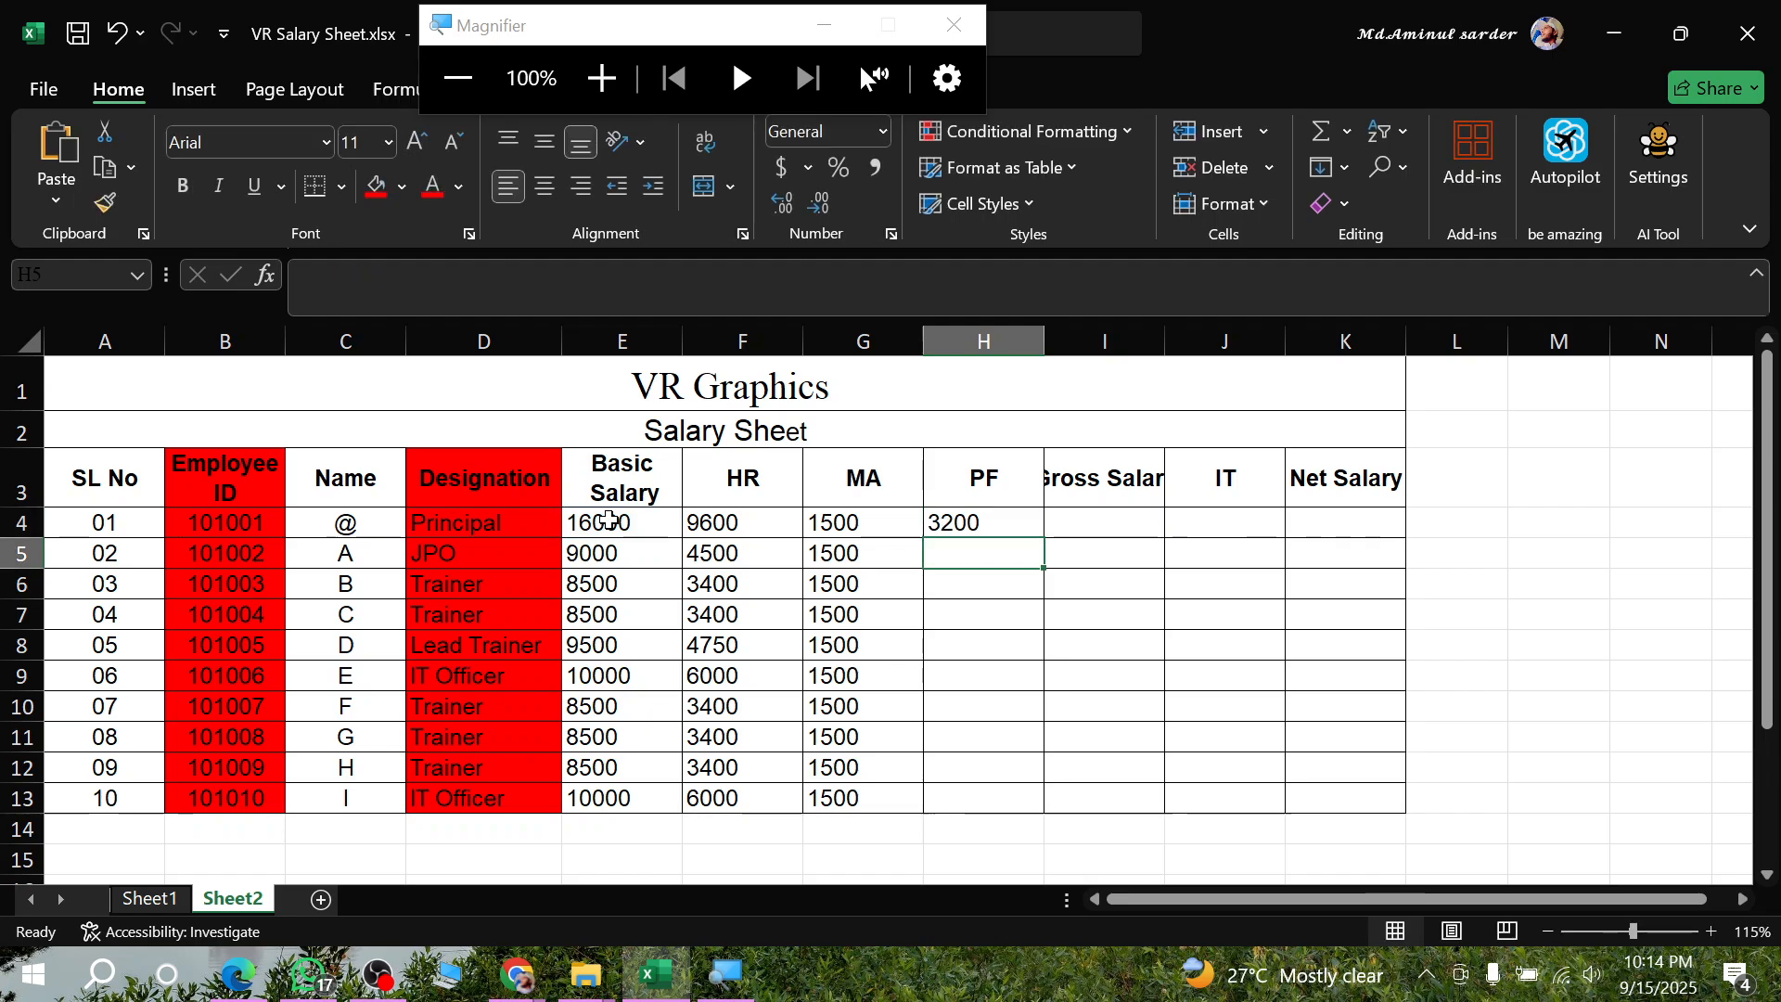
{"action": "left_click", "coordinate": [974, 525]}
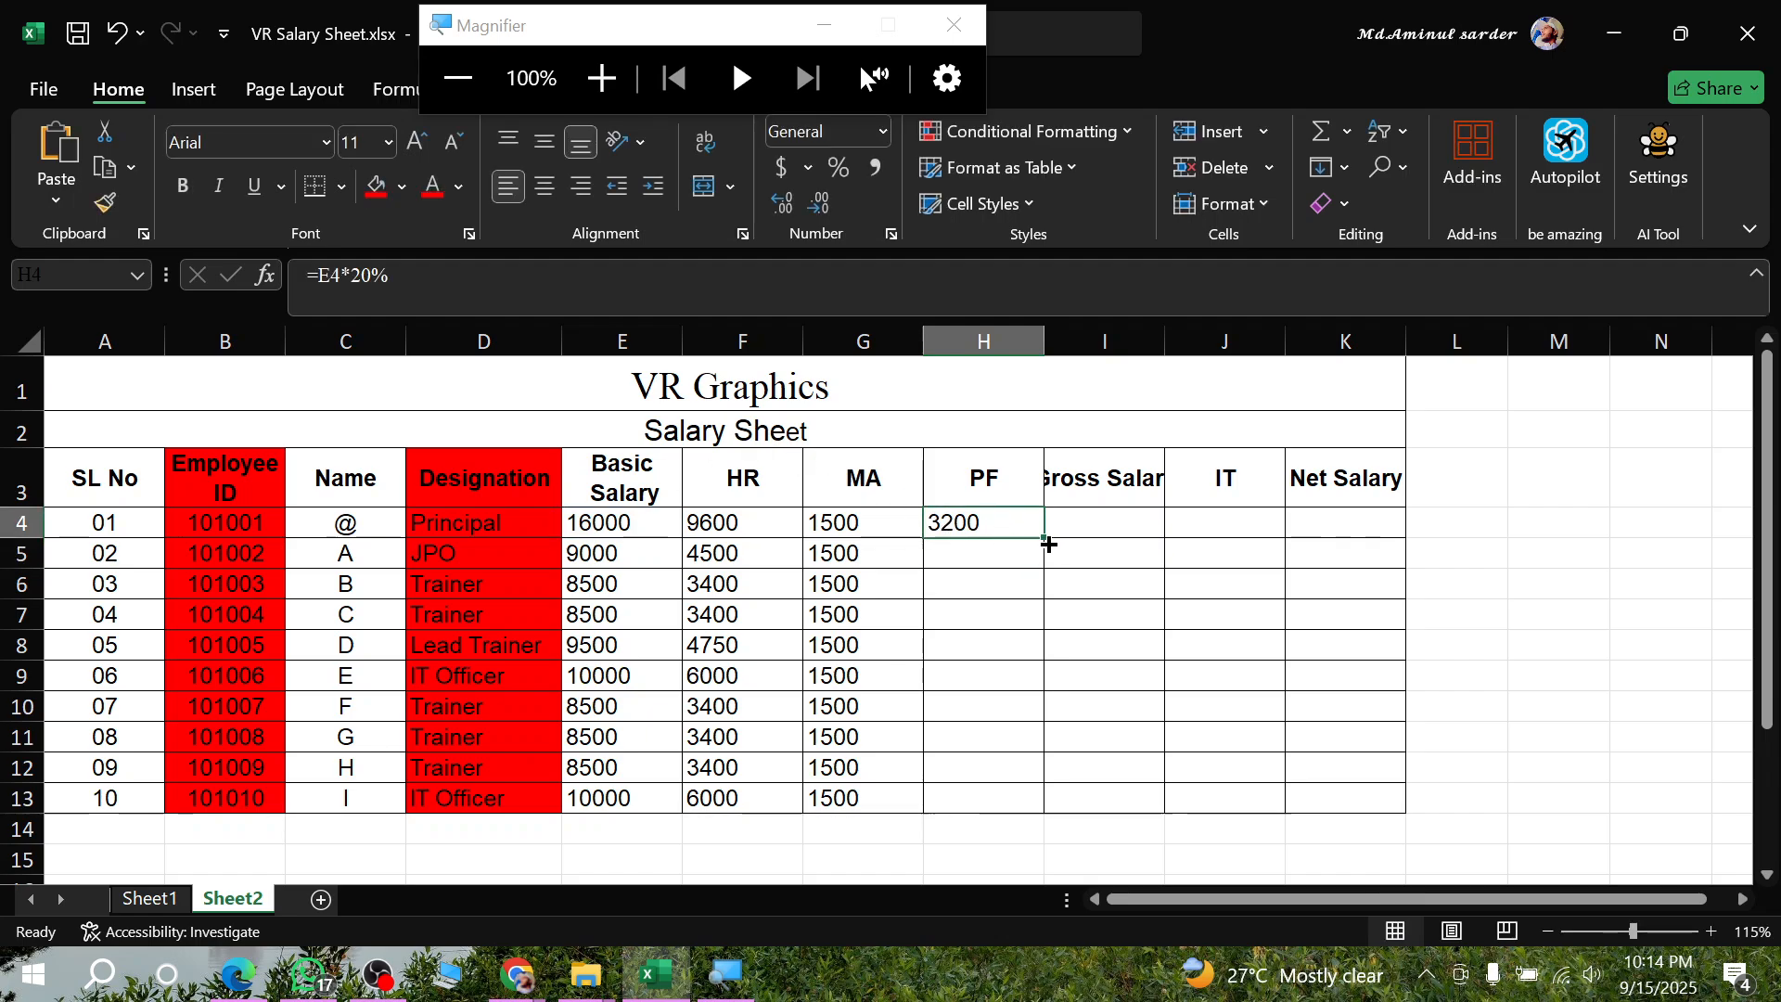
{"action": "double_click", "coordinate": [1048, 539]}
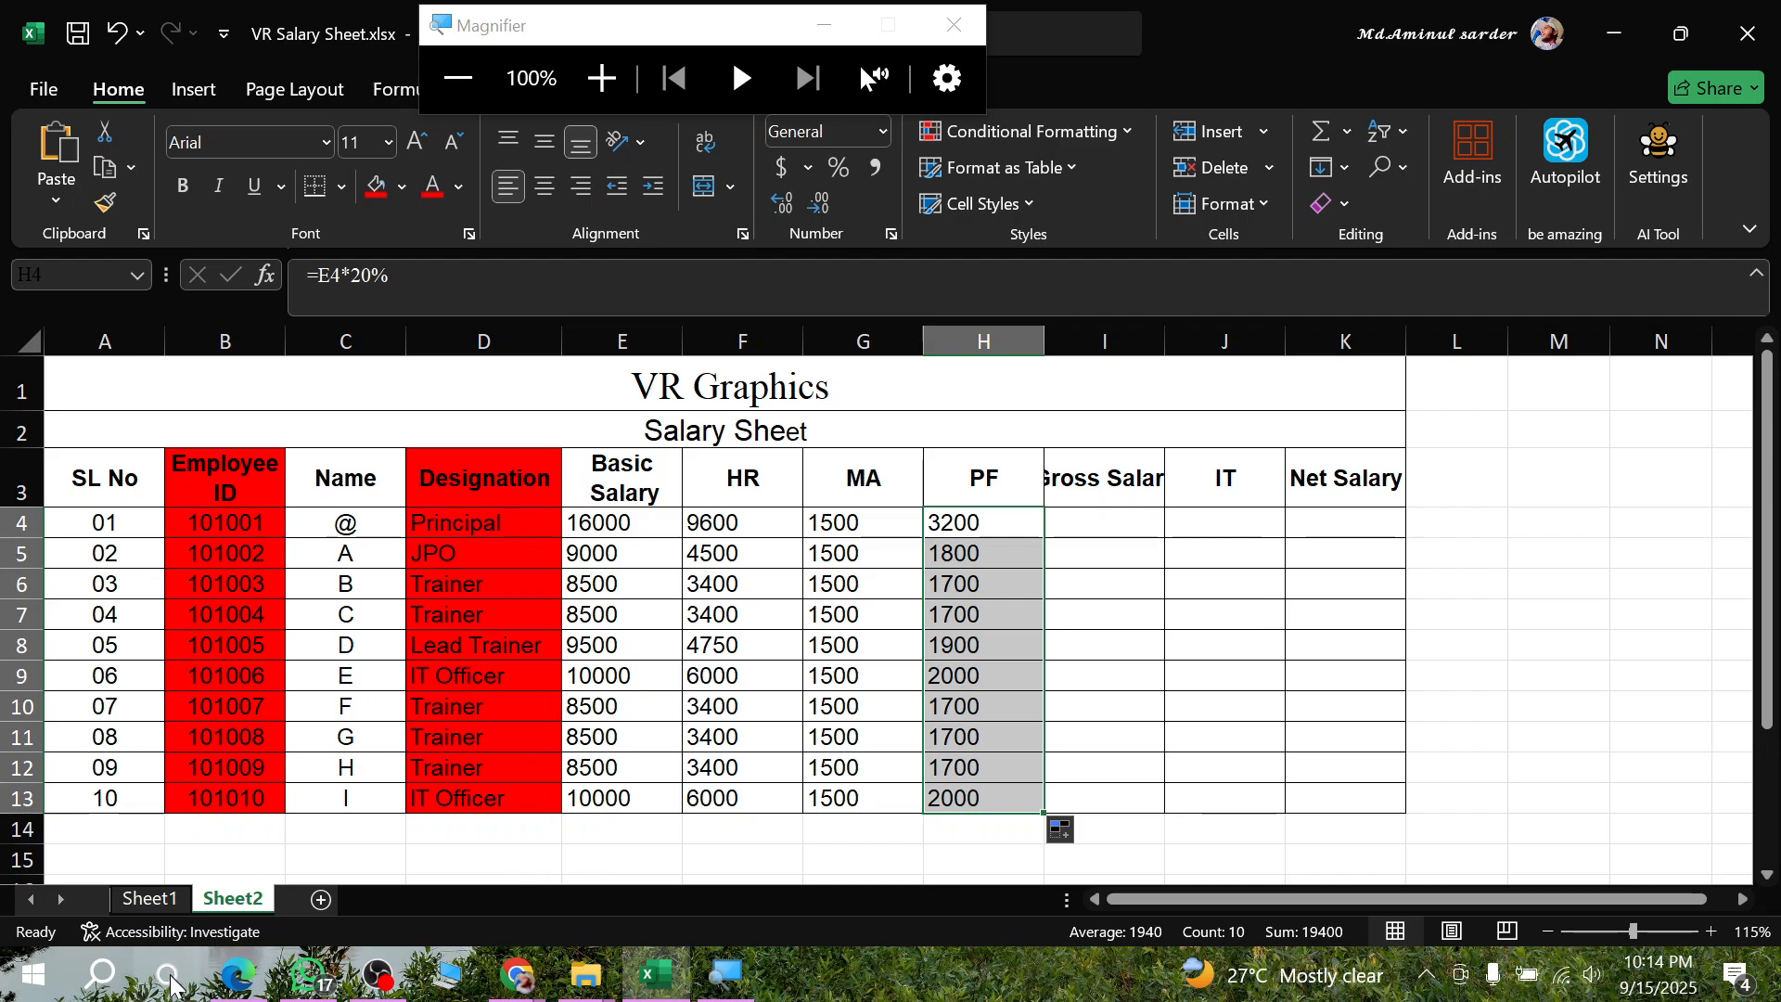
- Switch to the assignment PDF in Edge, minimize Magnifier, and examine the Income Tax rule and the unmarked copy's sample Salary Sheet table
{"action": "left_click", "coordinate": [243, 976]}
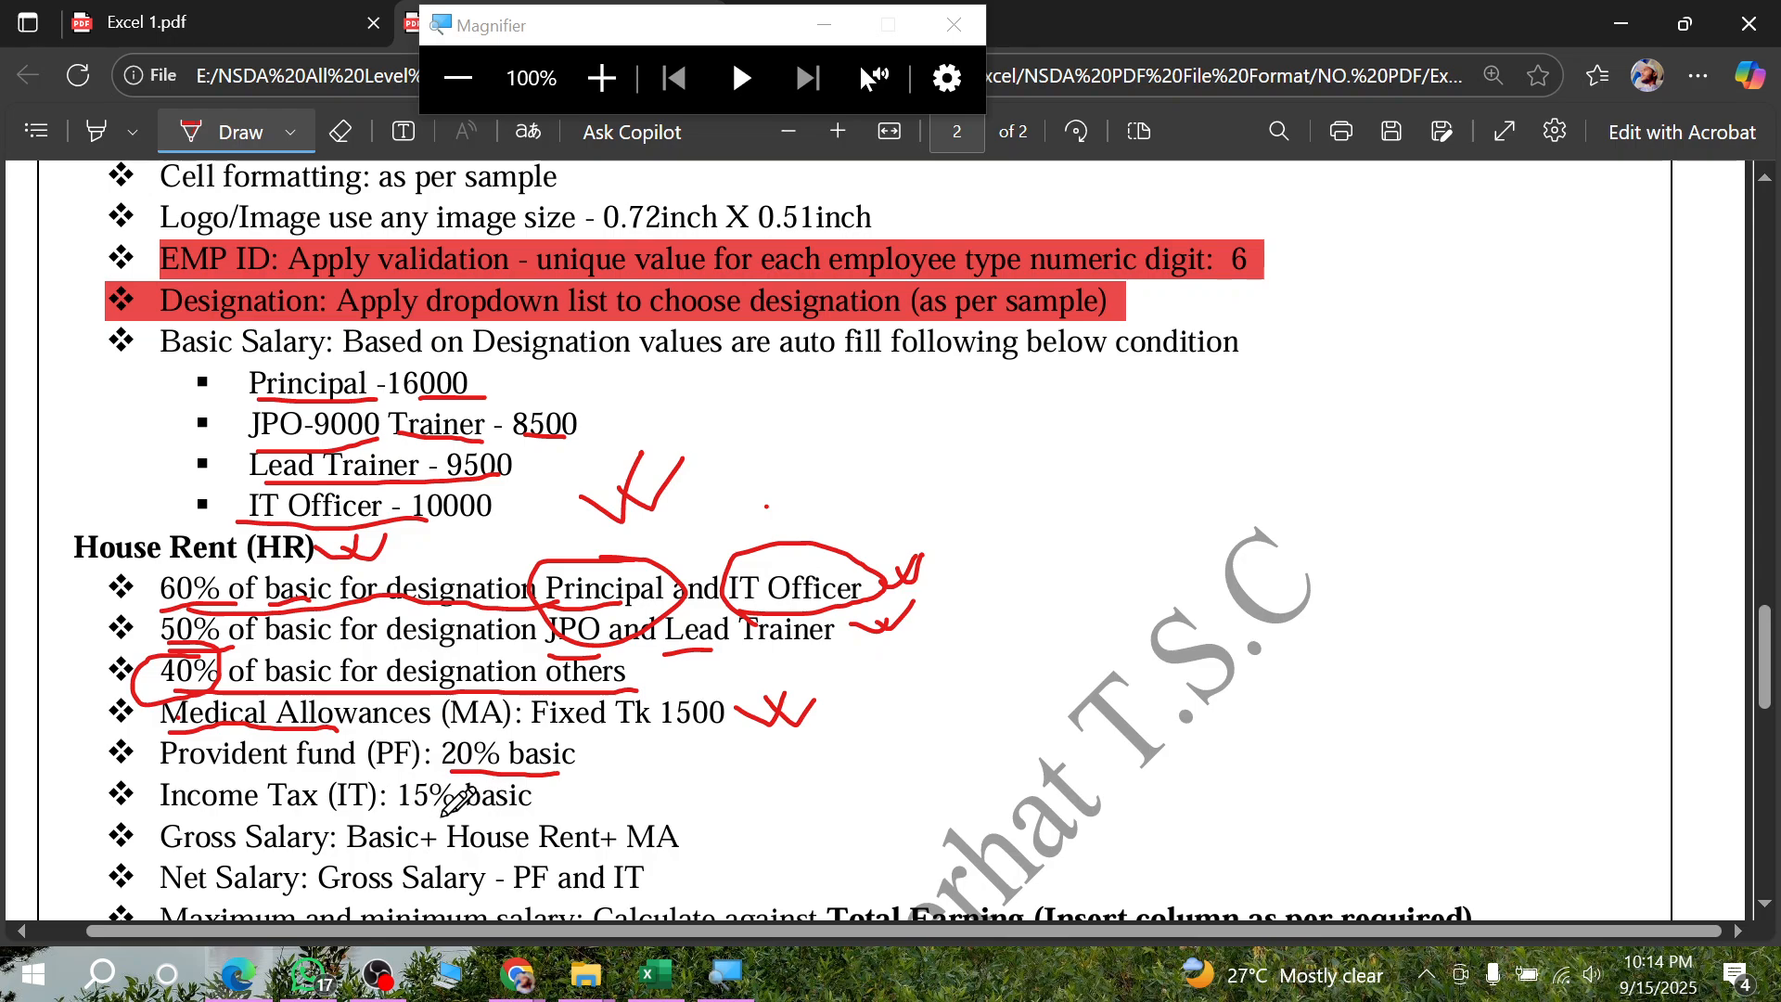
{"action": "left_click", "coordinate": [655, 974]}
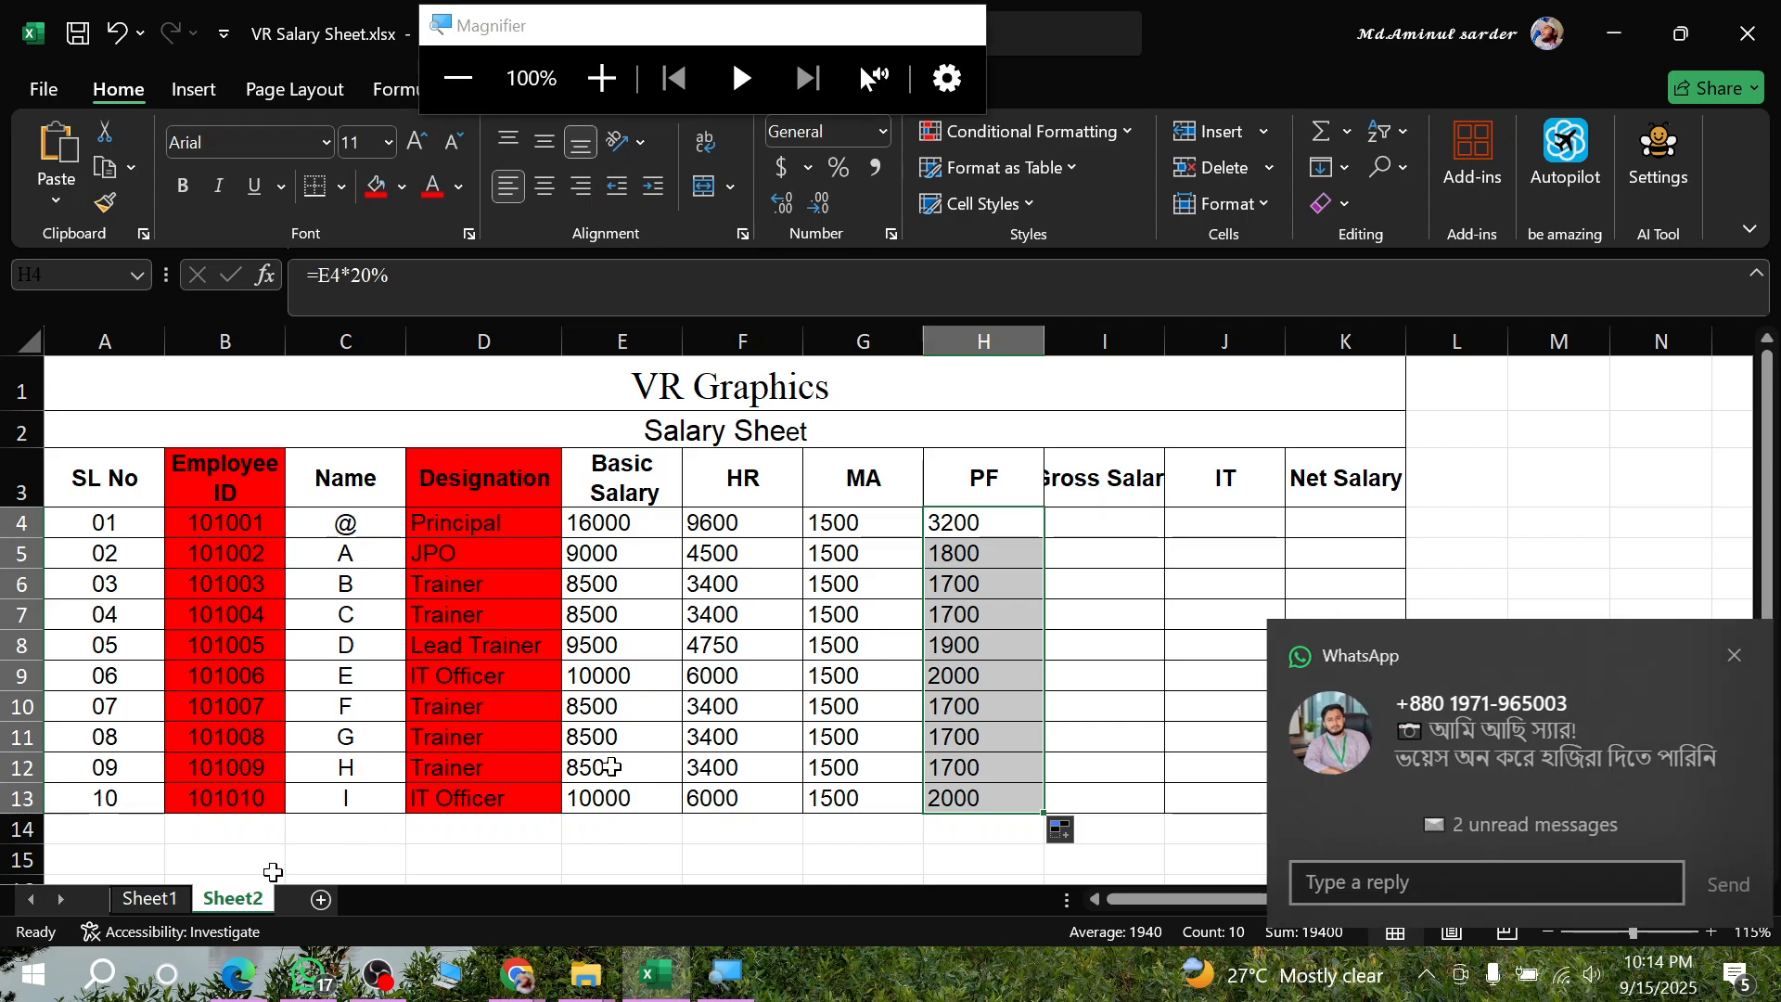
{"action": "left_click", "coordinate": [215, 978]}
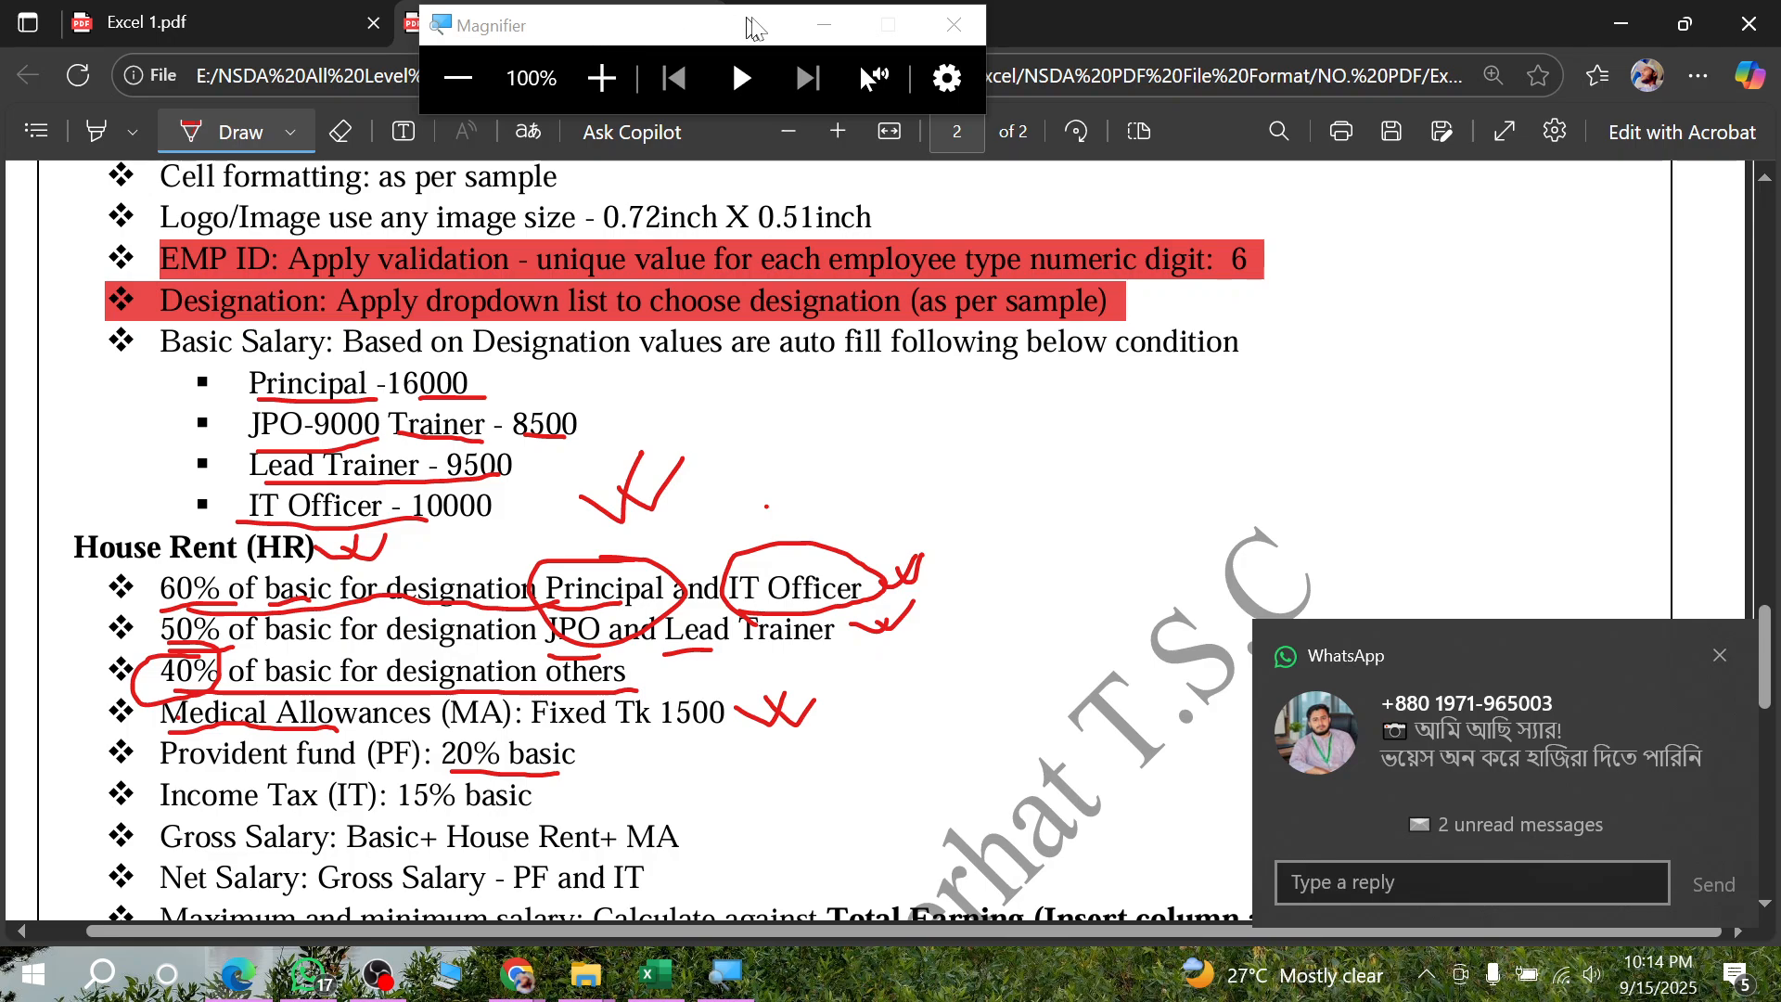
{"action": "left_click", "coordinate": [824, 25]}
{"action": "left_click", "coordinate": [248, 30]}
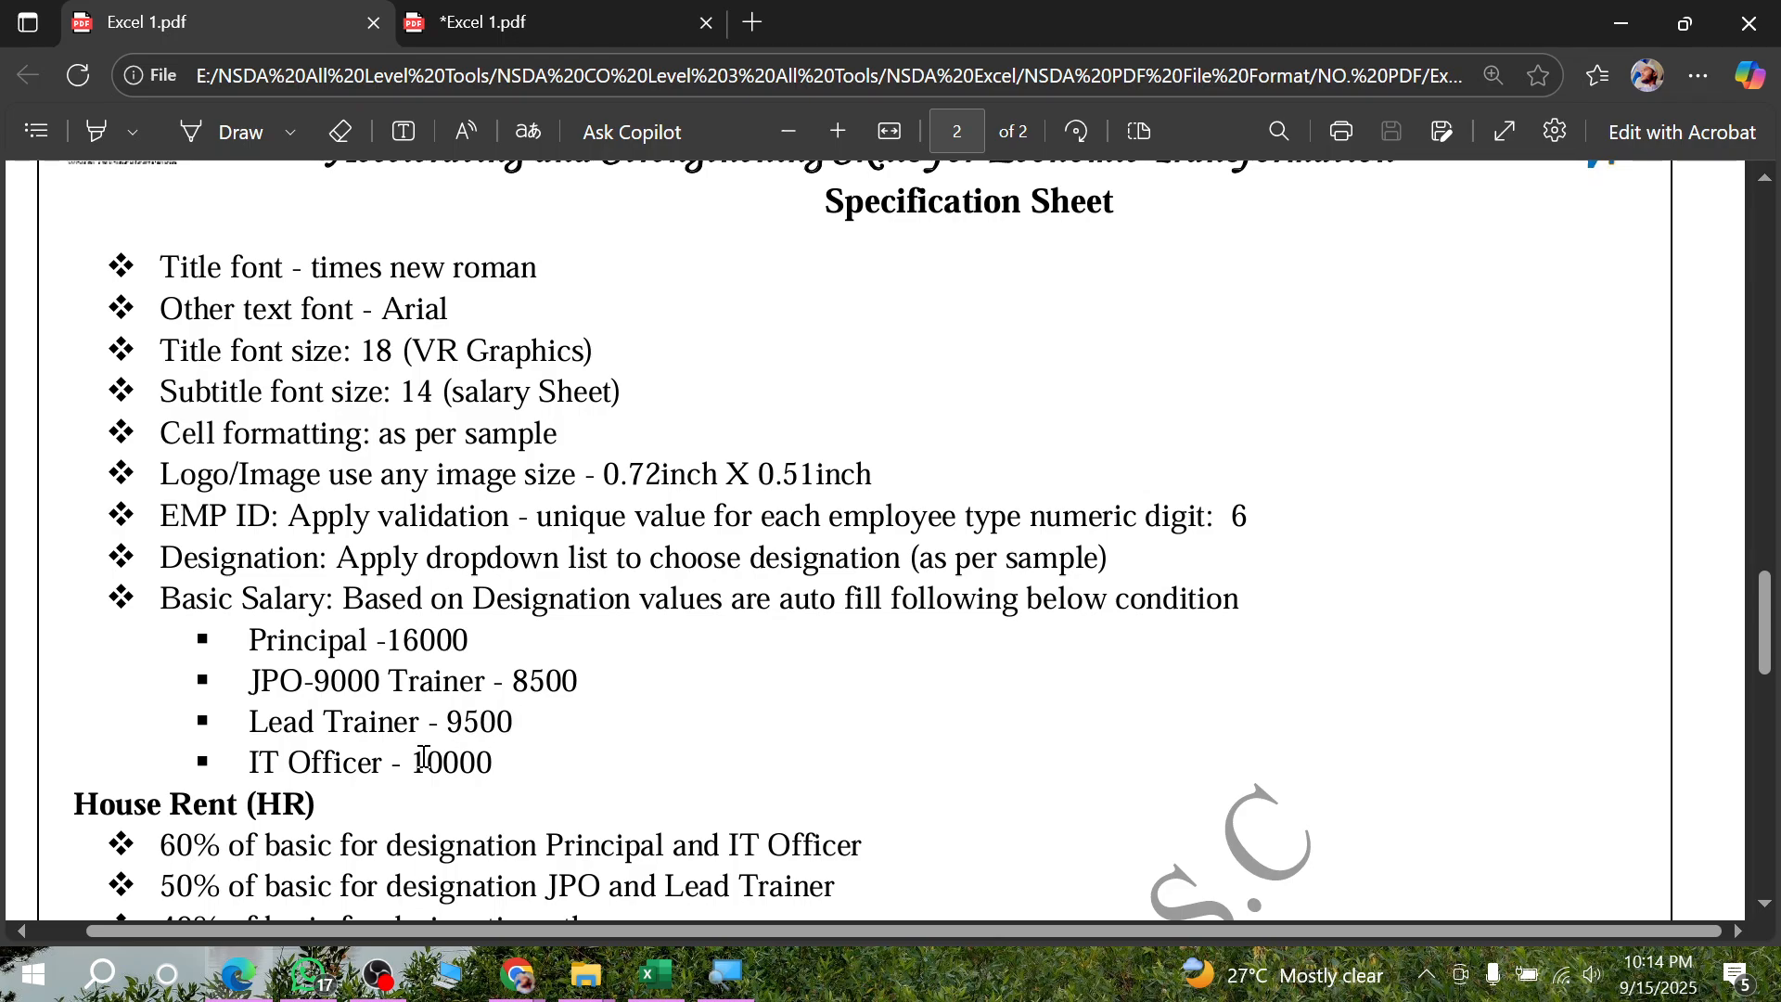
{"action": "left_click", "coordinate": [548, 24]}
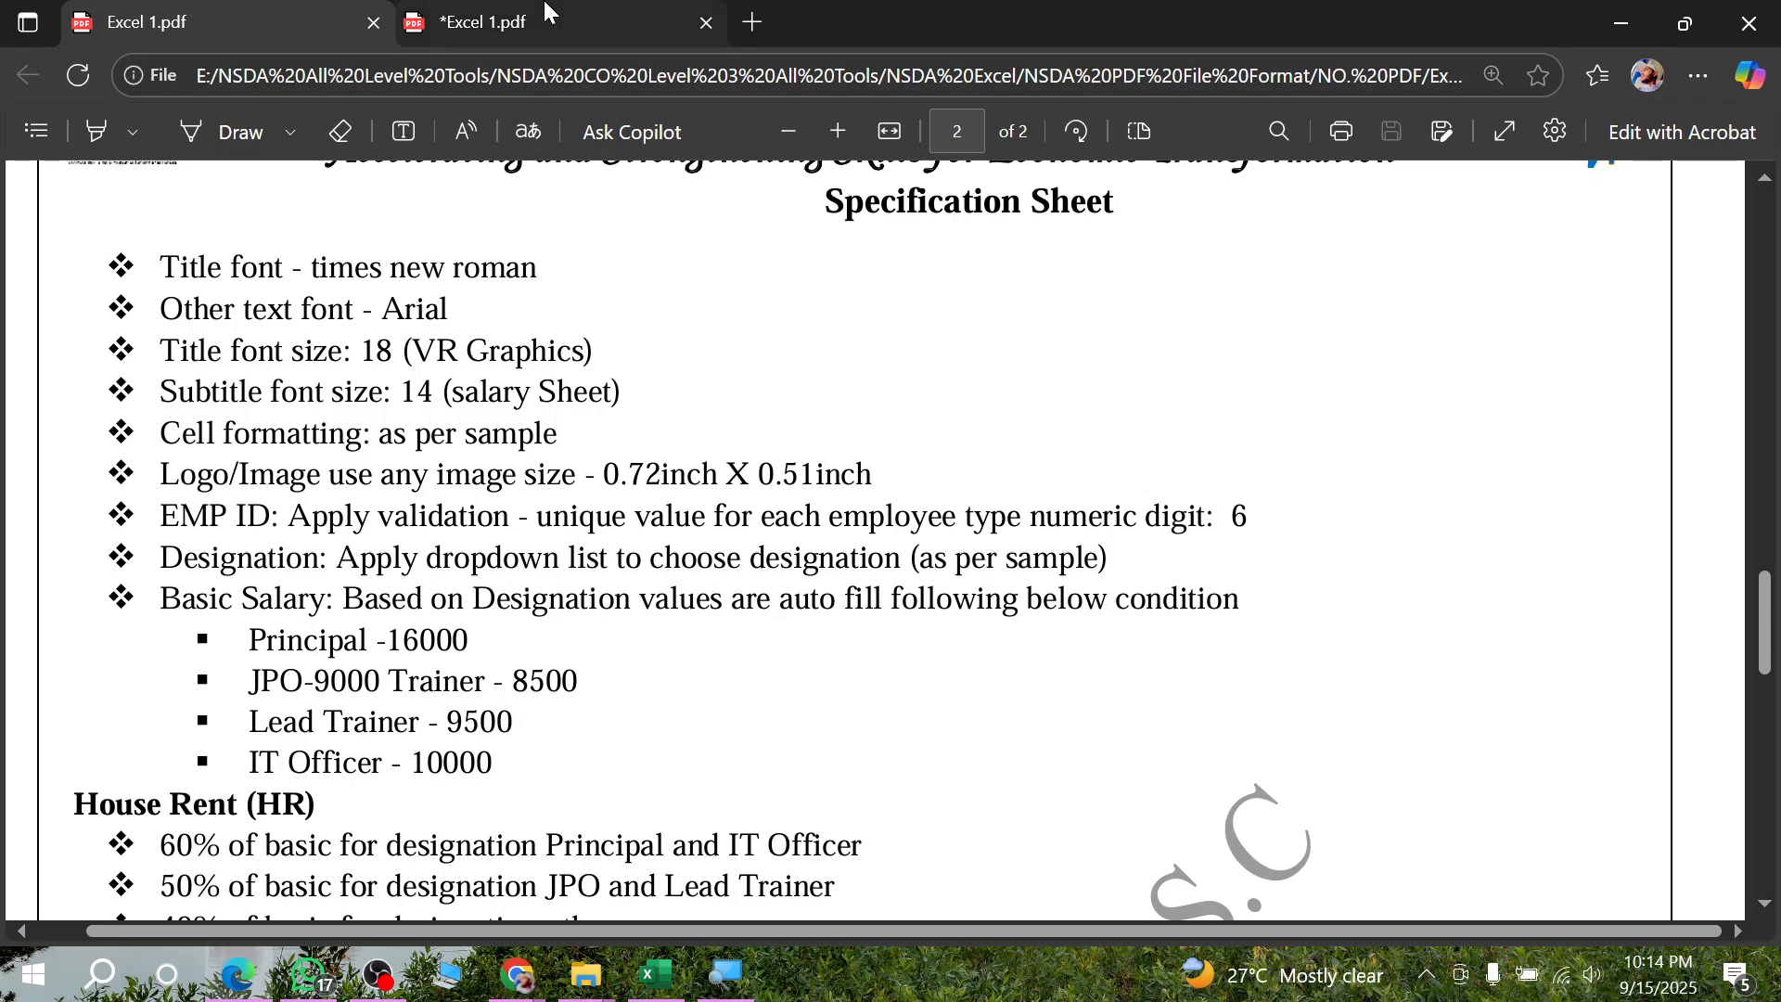
{"action": "left_click", "coordinate": [293, 28]}
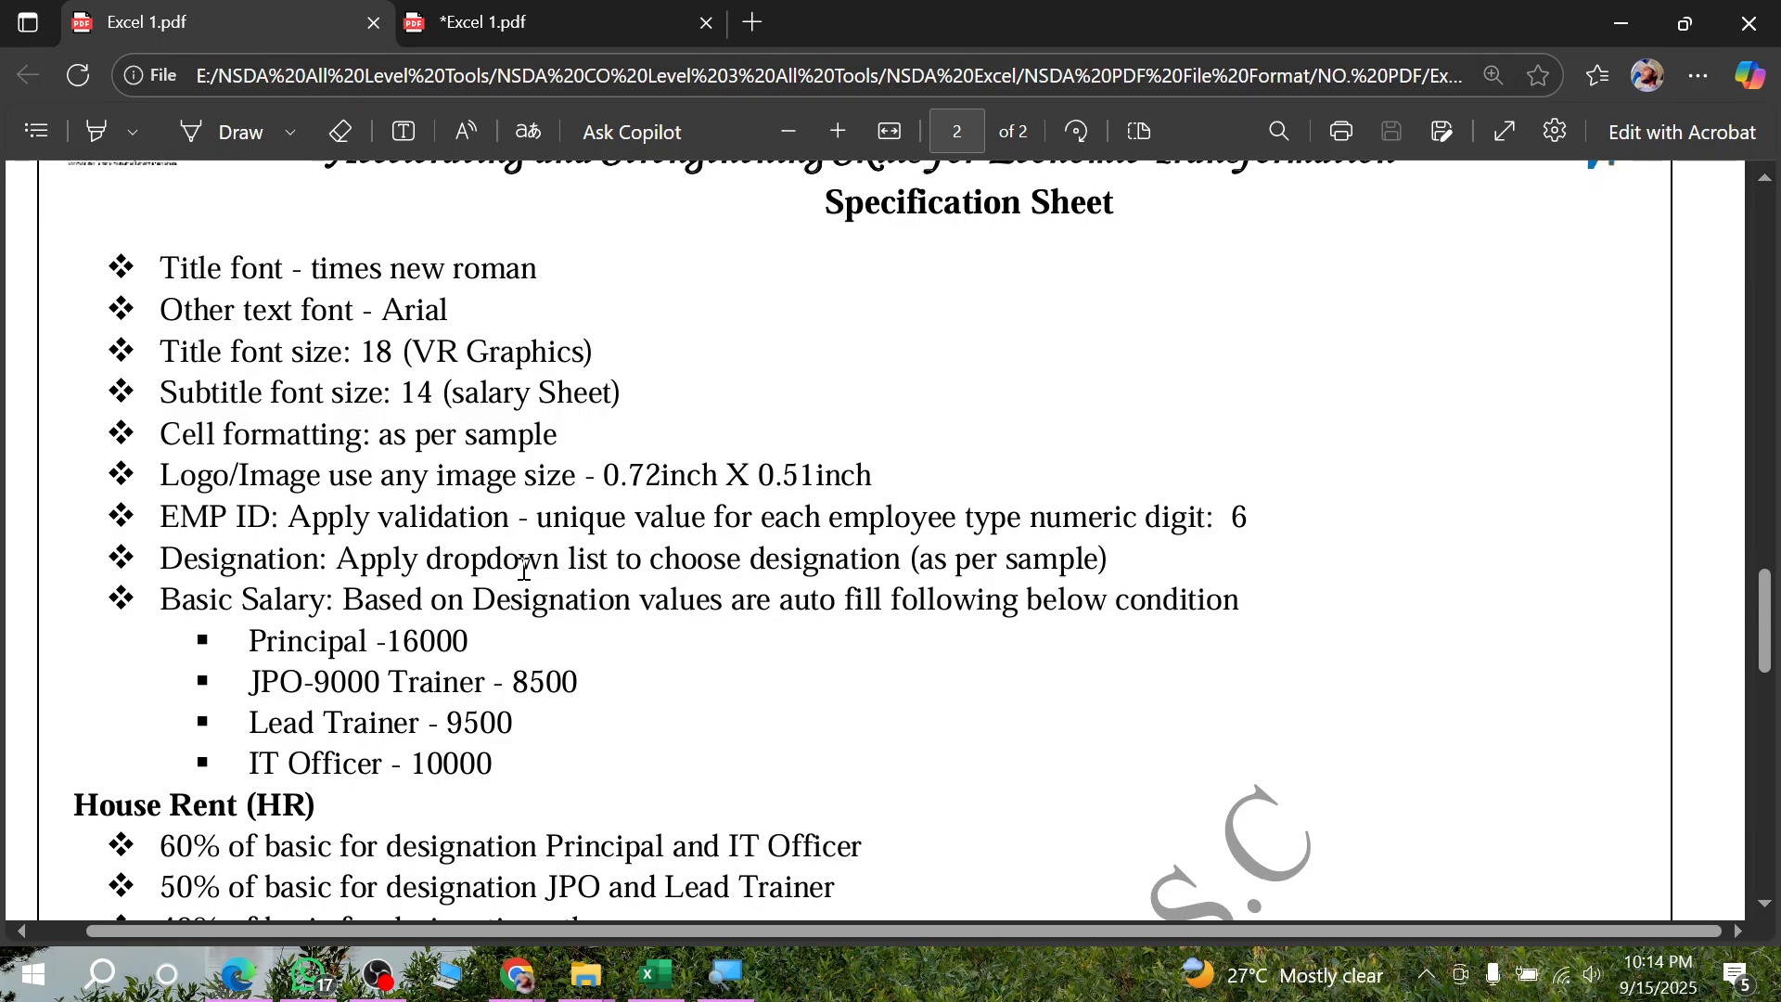
{"action": "scroll", "coordinate": [539, 561], "scroll_direction": "up", "scroll_amount": 5}
{"action": "scroll", "coordinate": [540, 561], "scroll_direction": "down", "scroll_amount": 15}
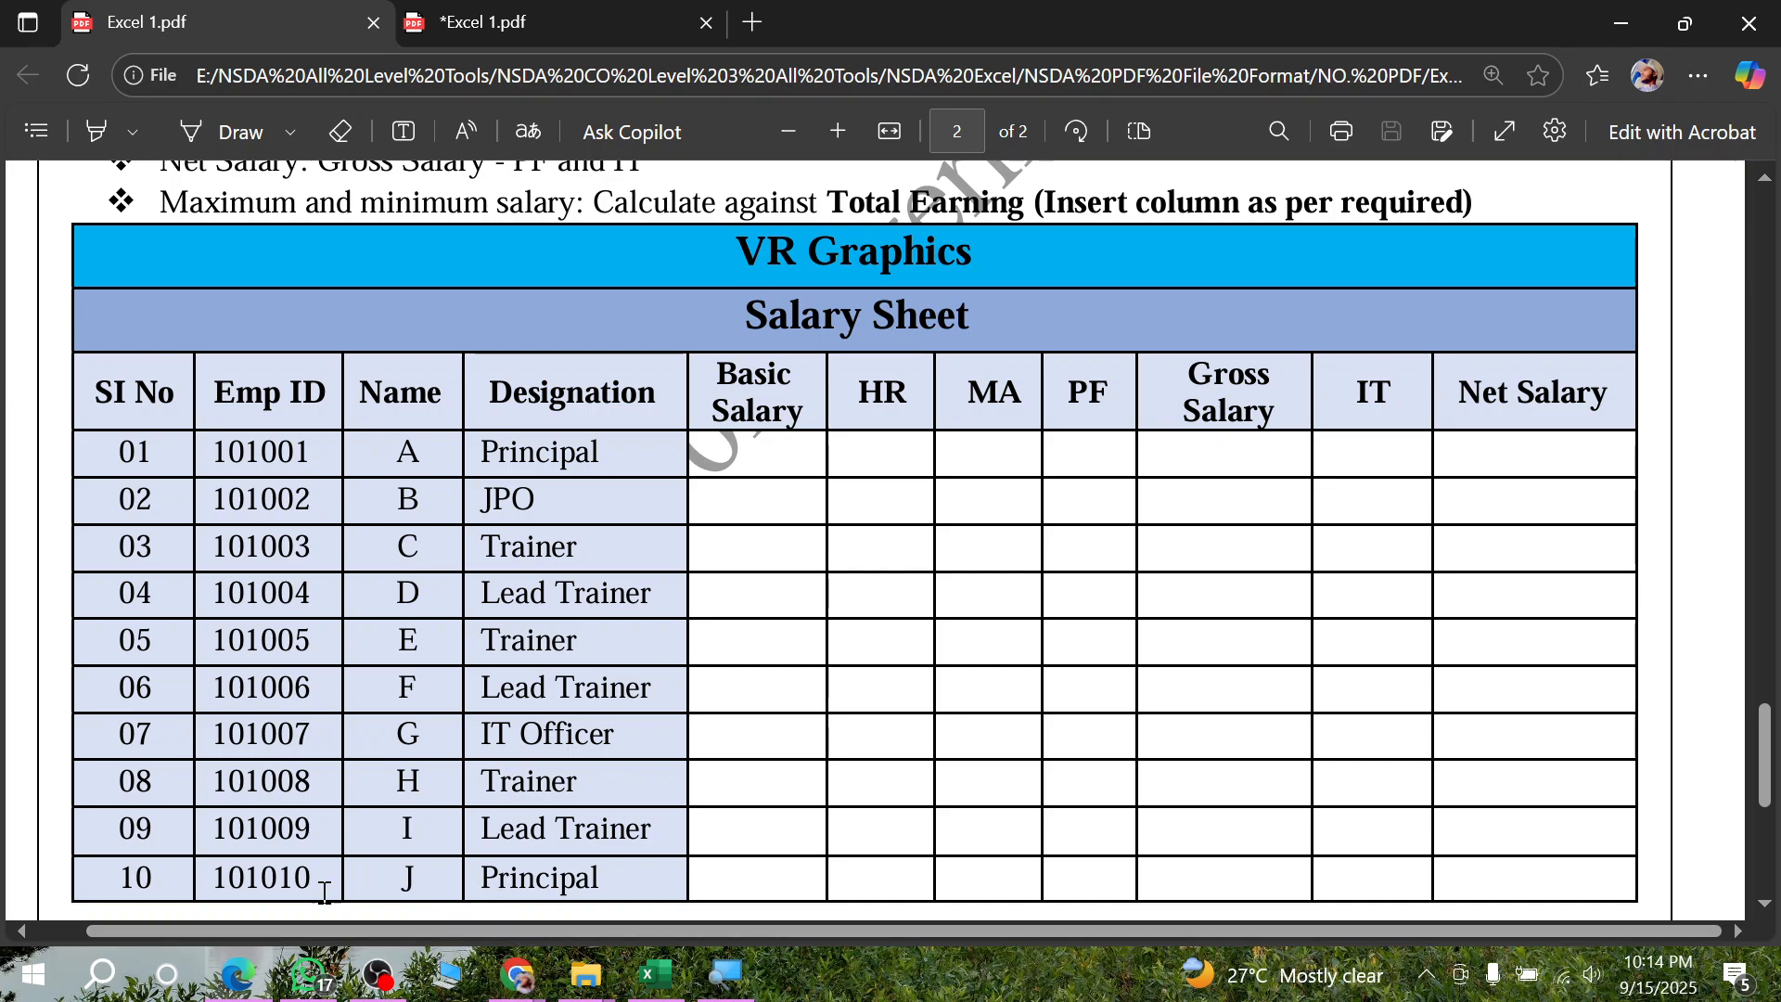
- Compare the Excel sheet's column order with the order of the calculation rules in the annotated PDF in Edge
{"action": "left_click", "coordinate": [655, 974]}
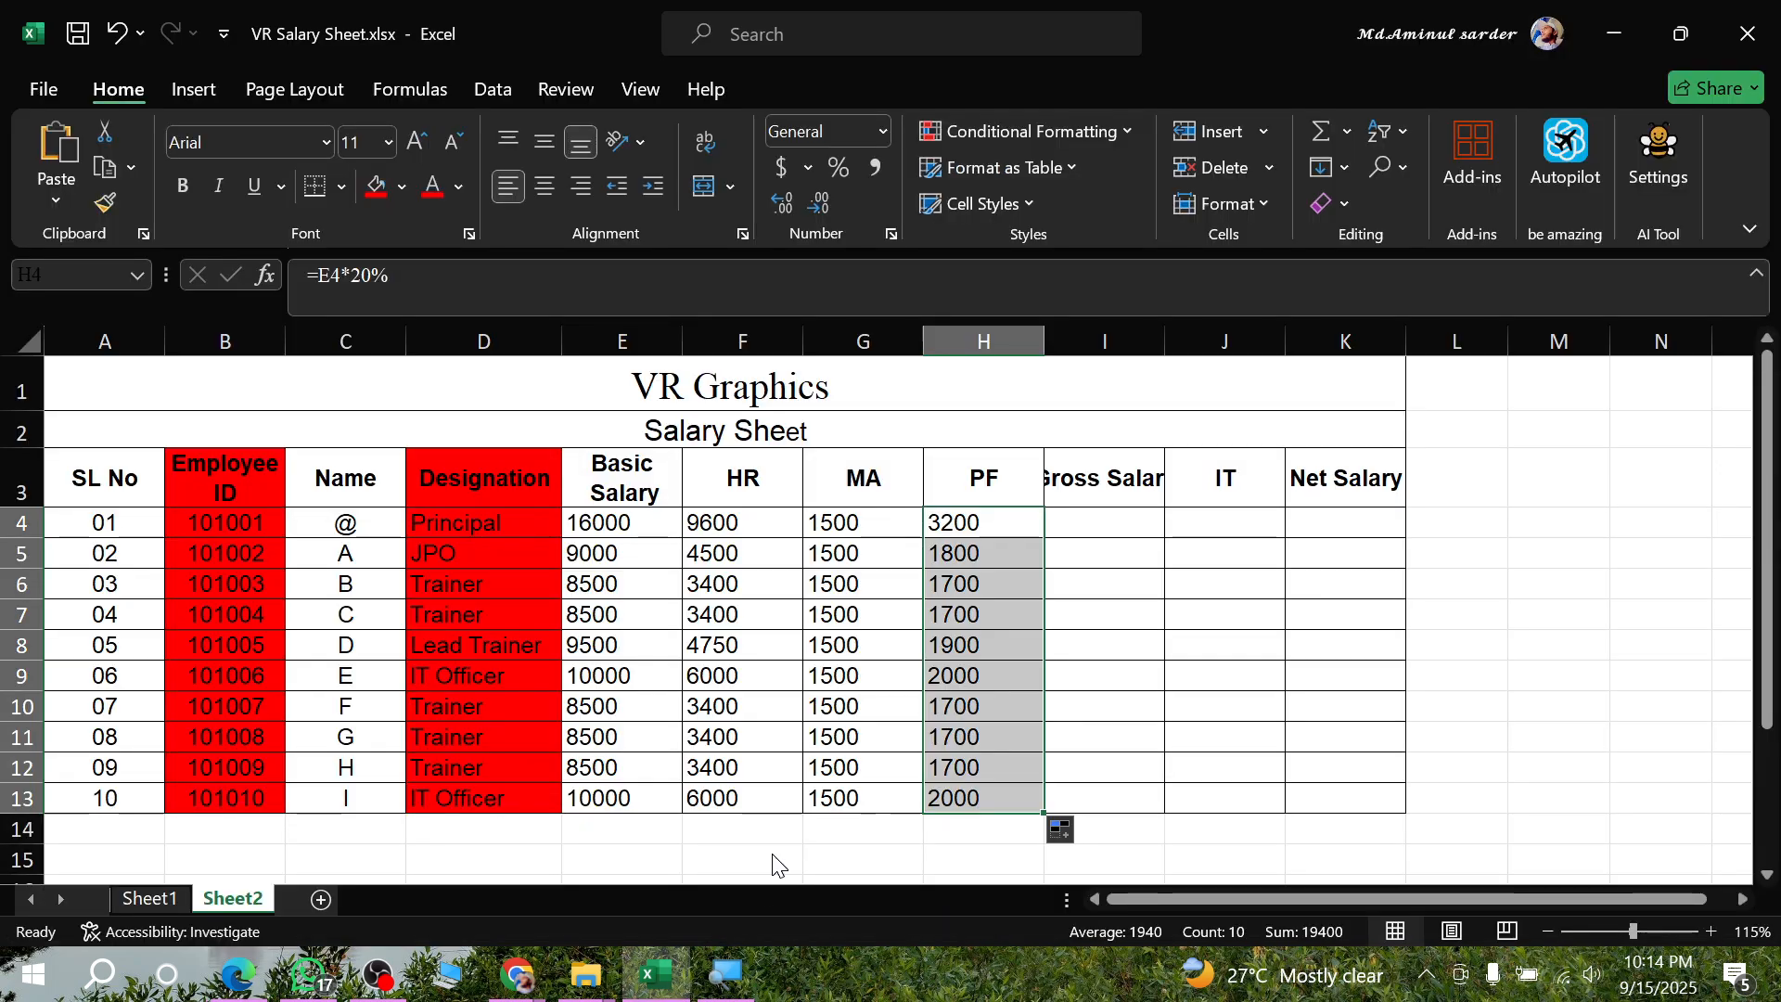
{"action": "left_click", "coordinate": [237, 974]}
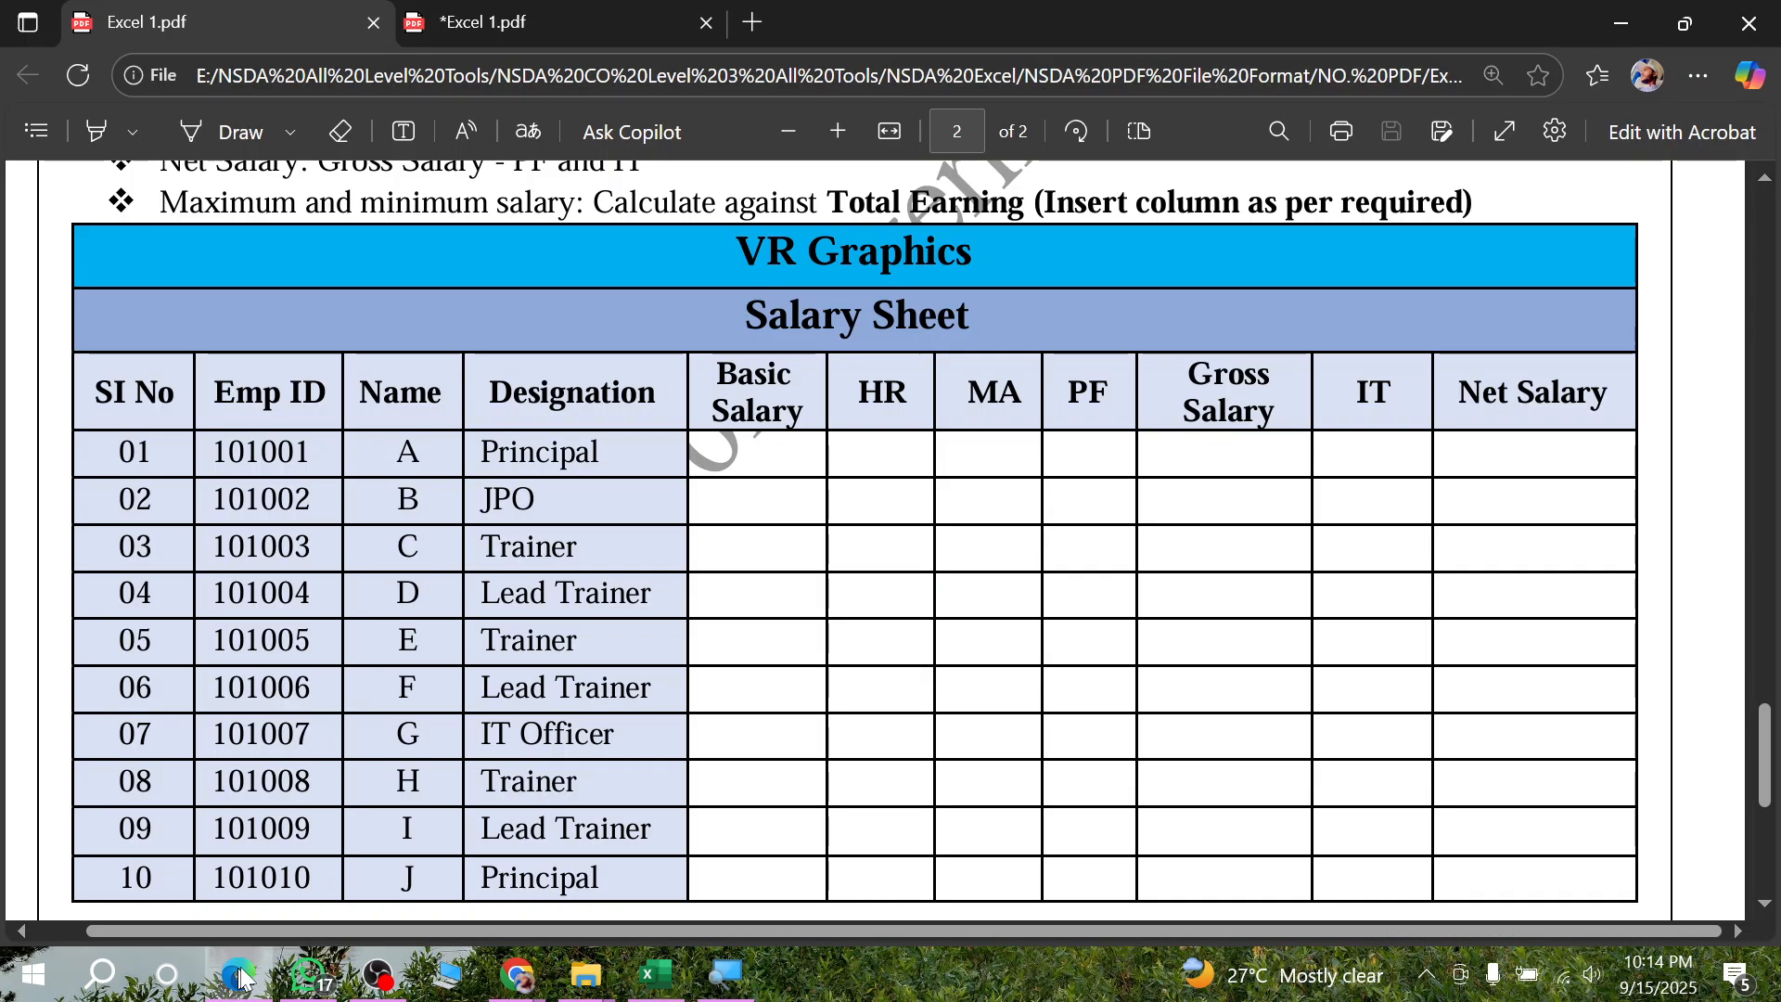
{"action": "left_click", "coordinate": [544, 20]}
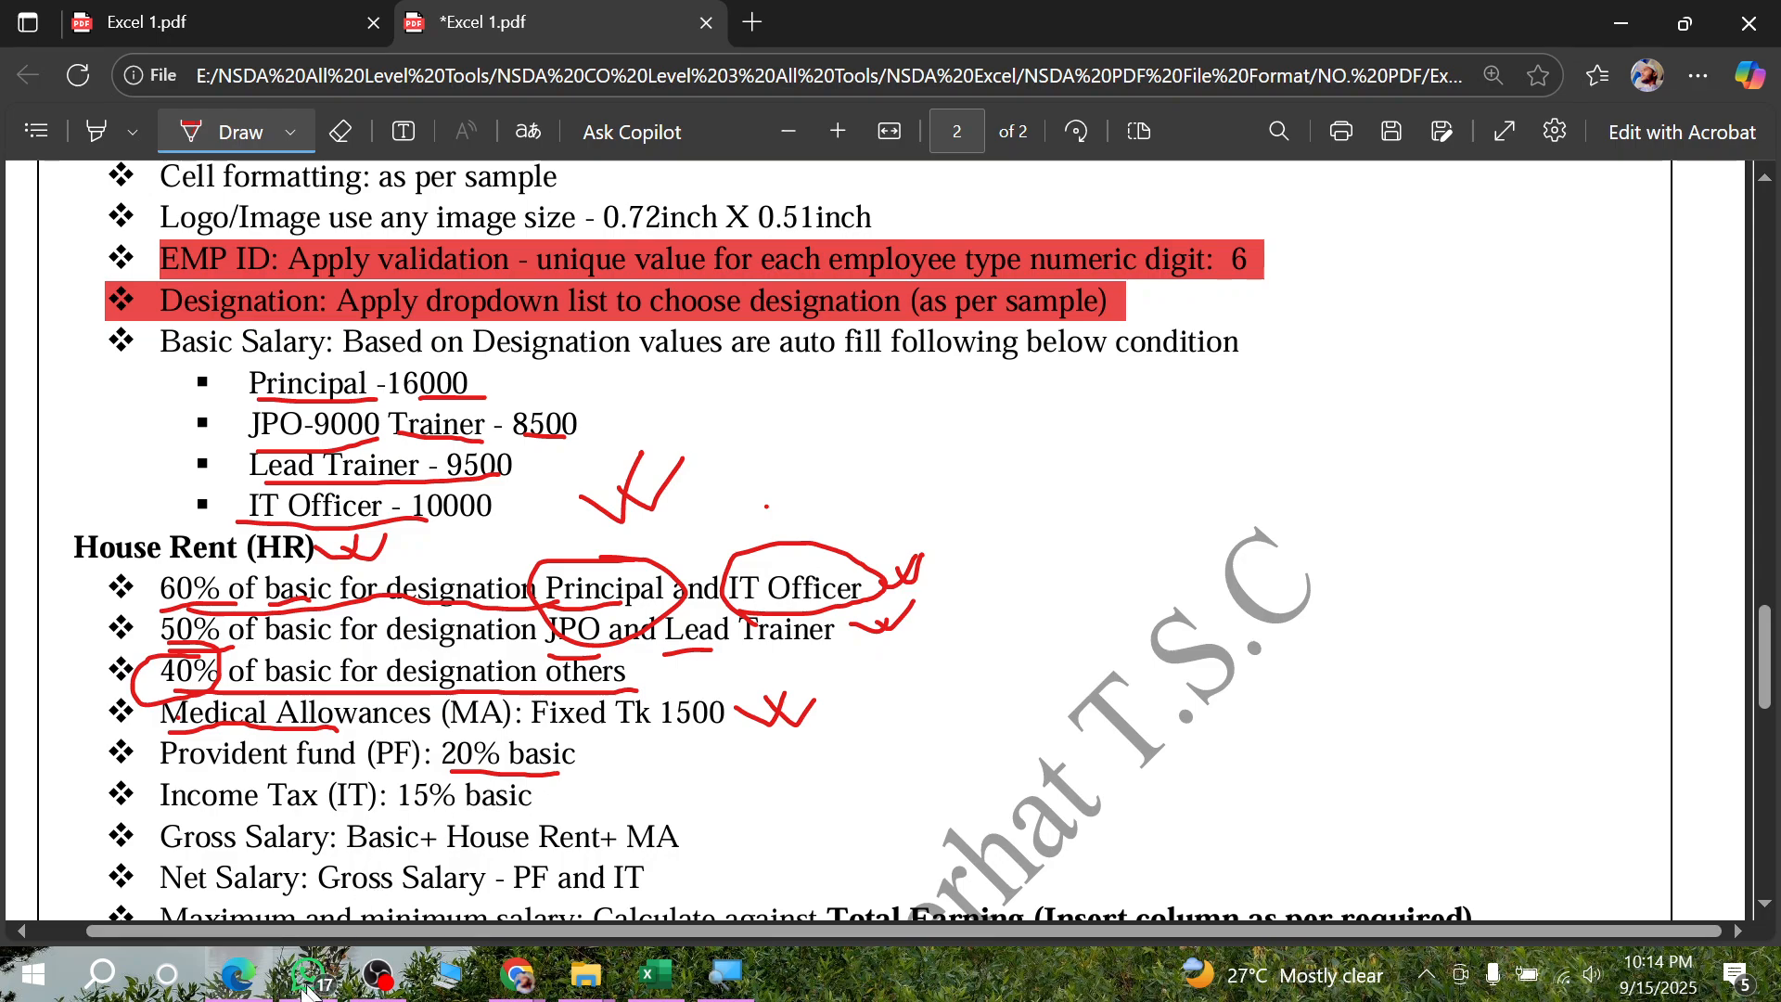
{"action": "left_click", "coordinate": [252, 978]}
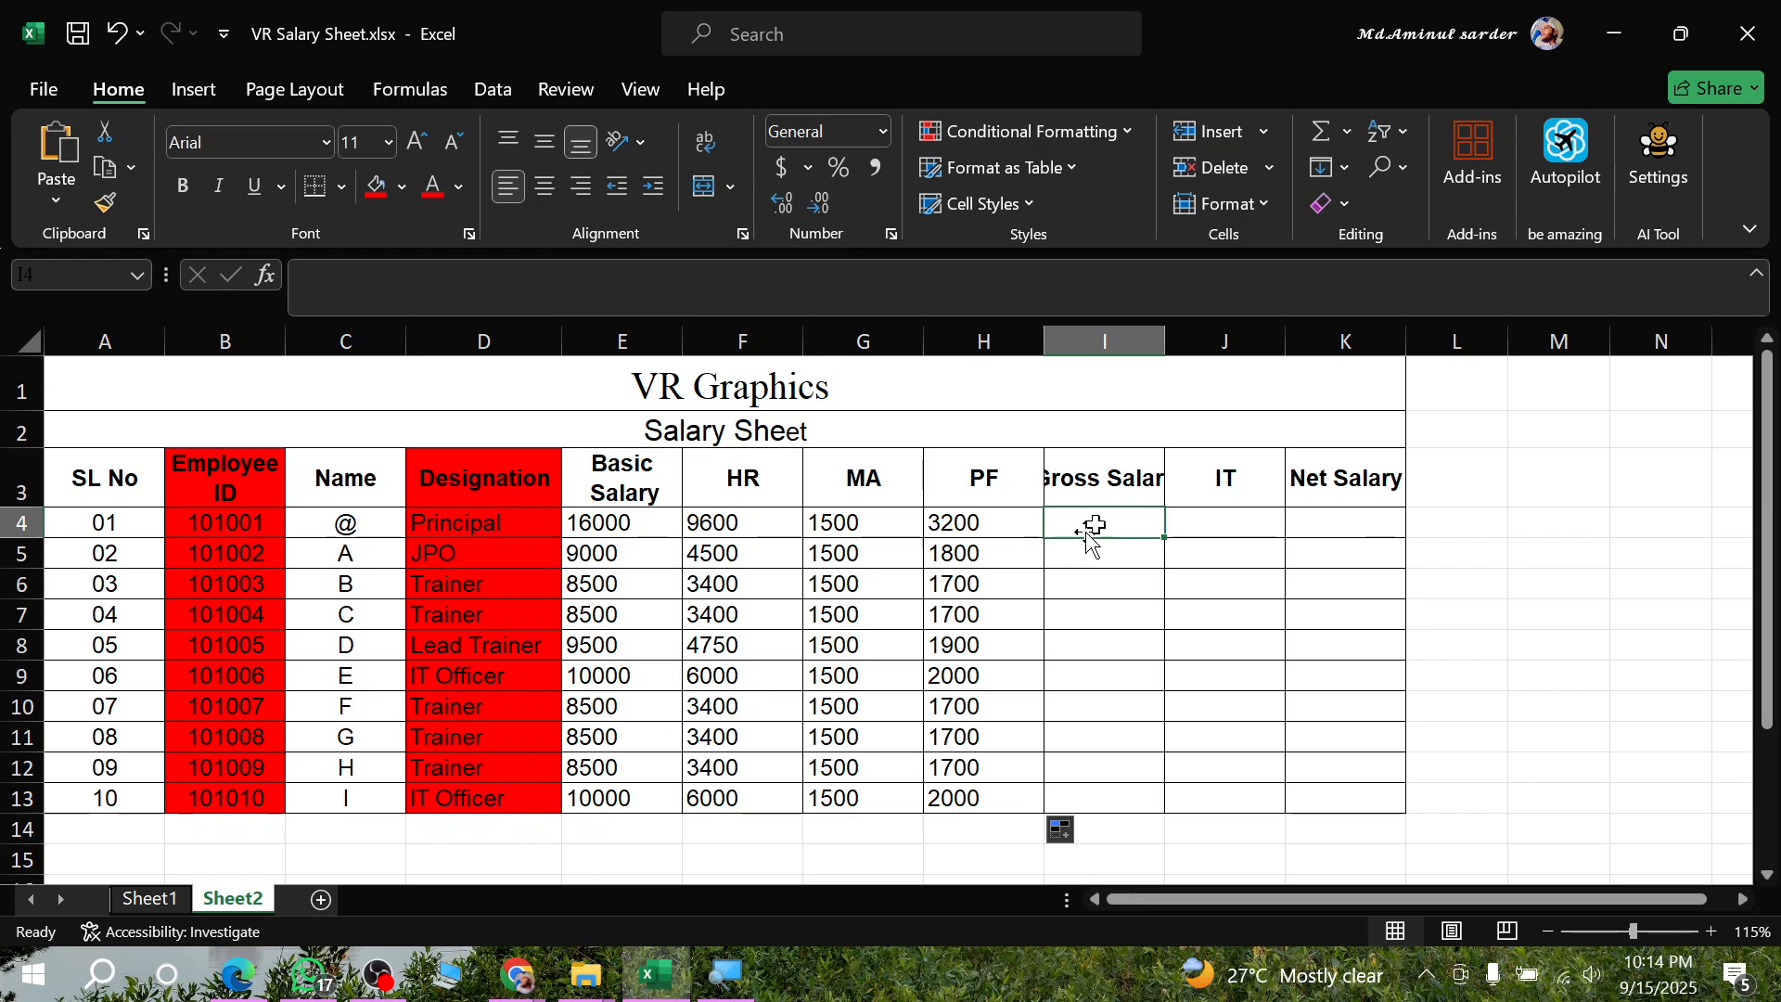
- Try to copy the Gross Salary header from I3 into column J of the salary sheet
{"action": "left_click", "coordinate": [1121, 462]}
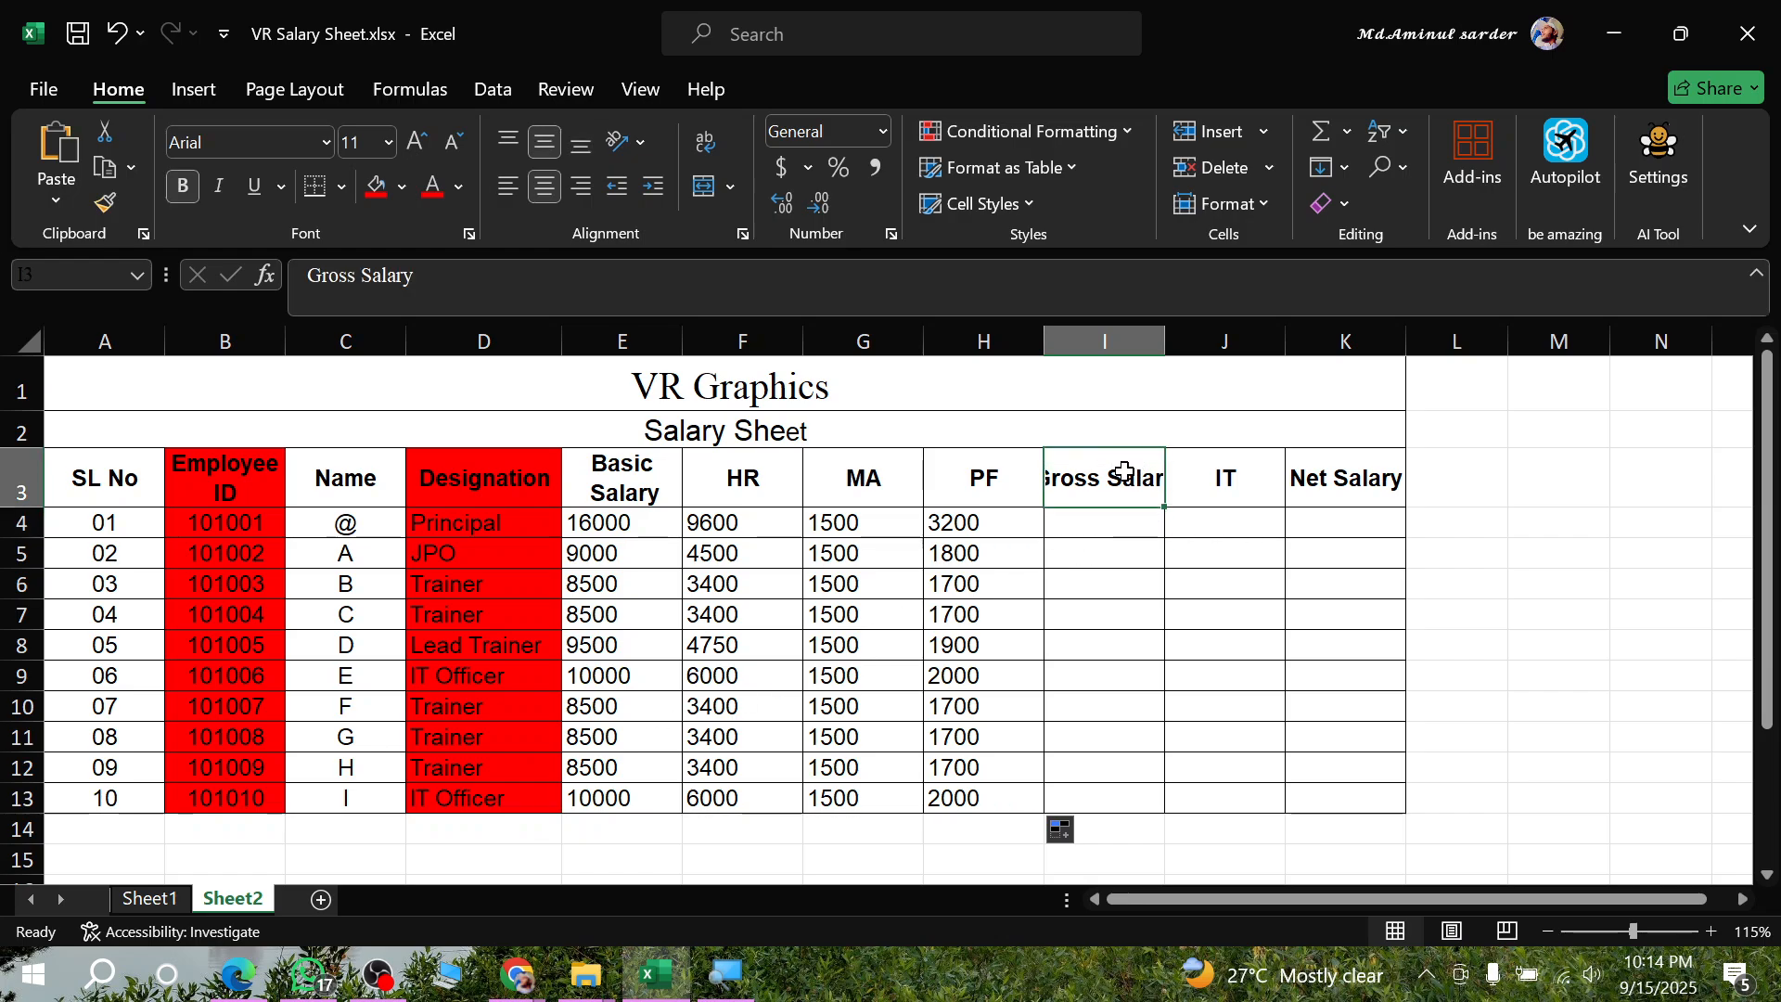
{"action": "key", "text": "ctrl+c"}
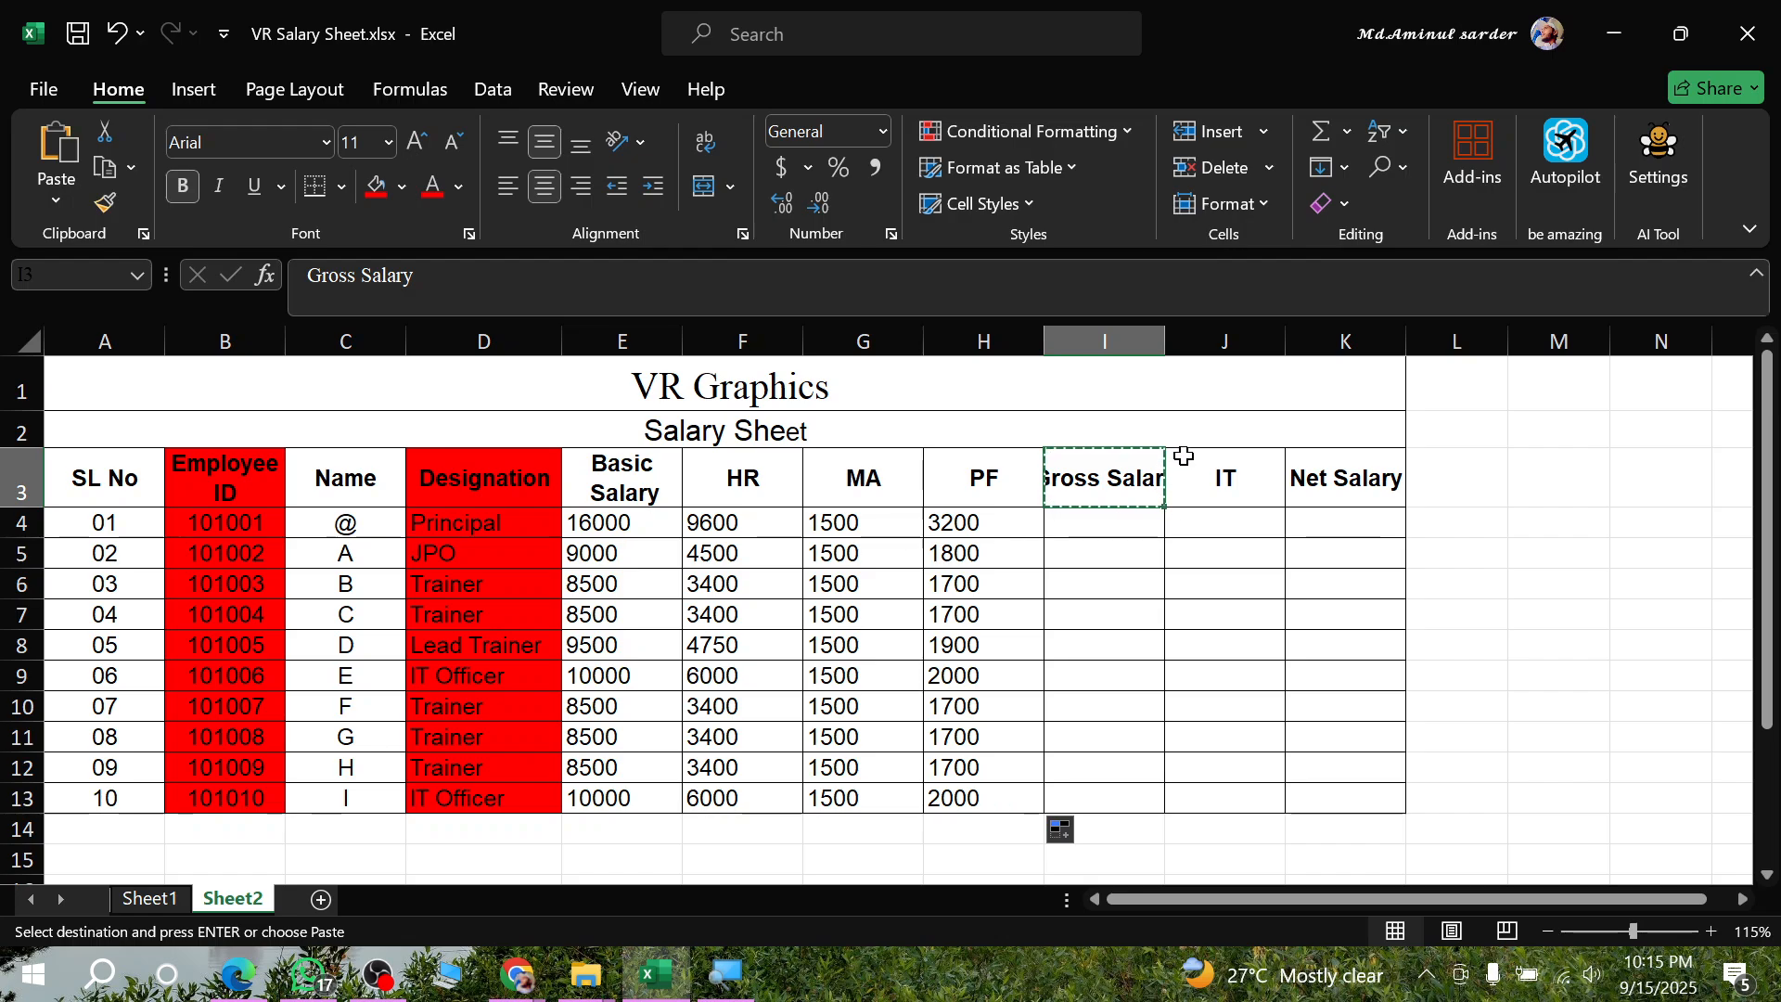
{"action": "left_click", "coordinate": [1246, 330]}
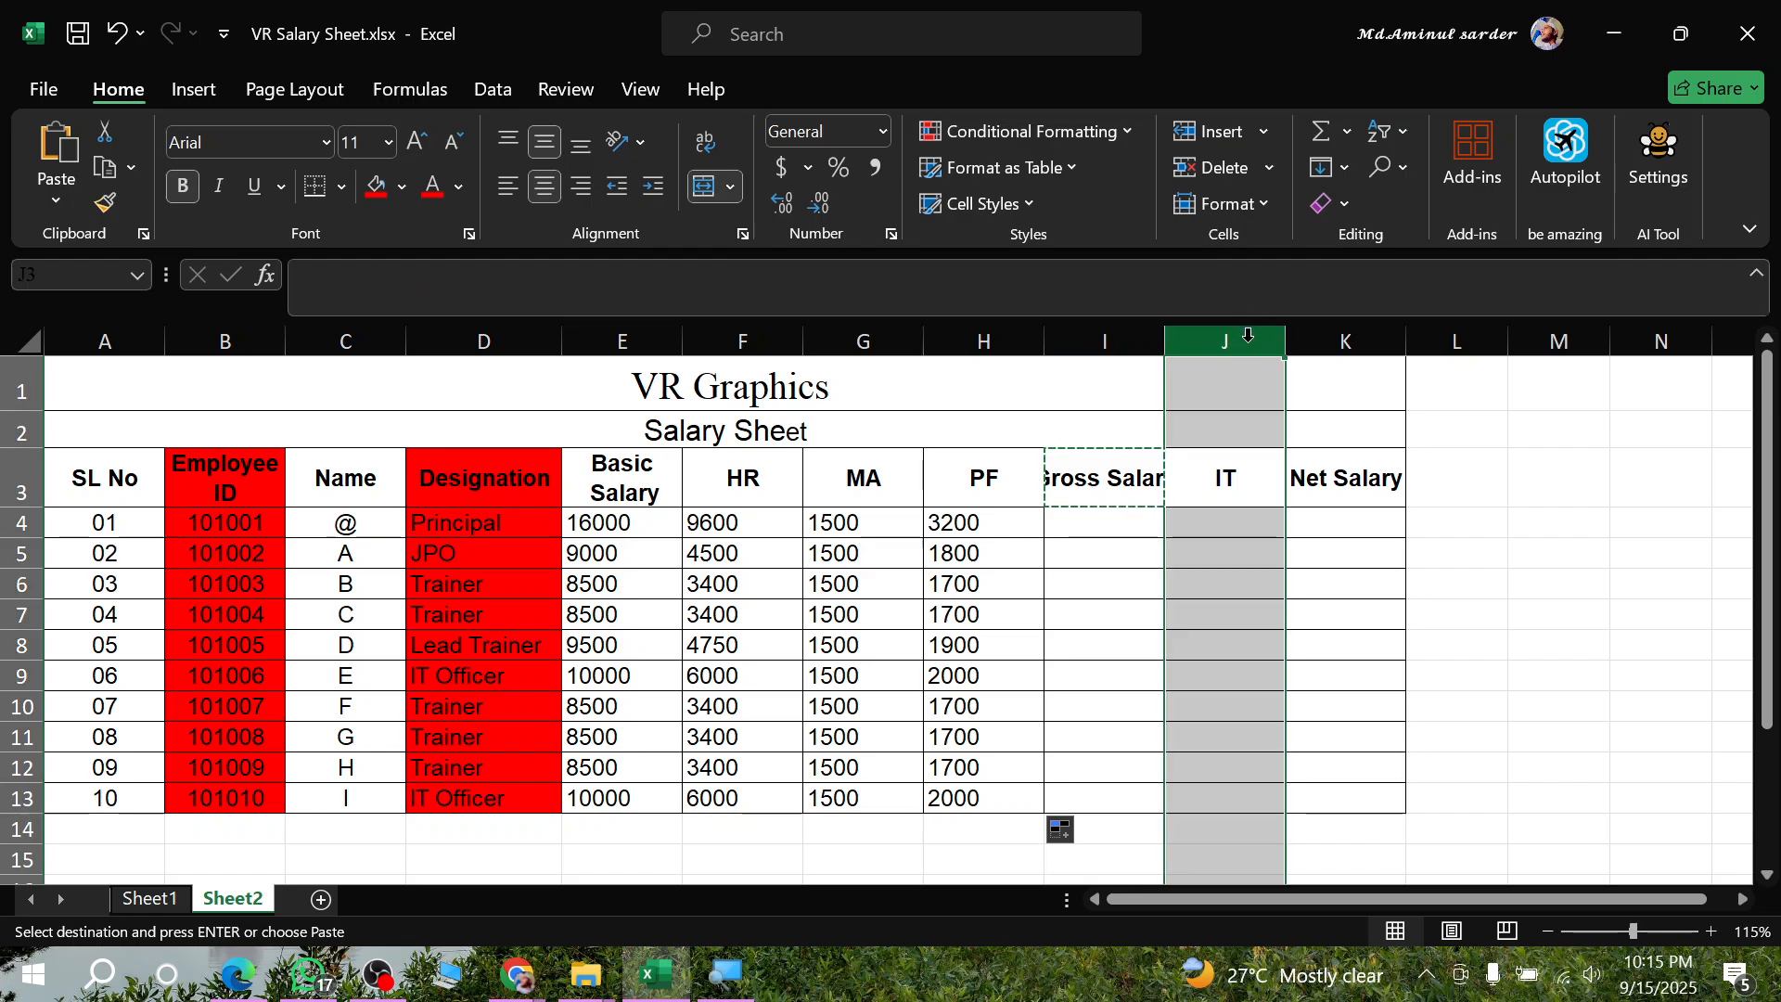
{"action": "key", "text": "Return"}
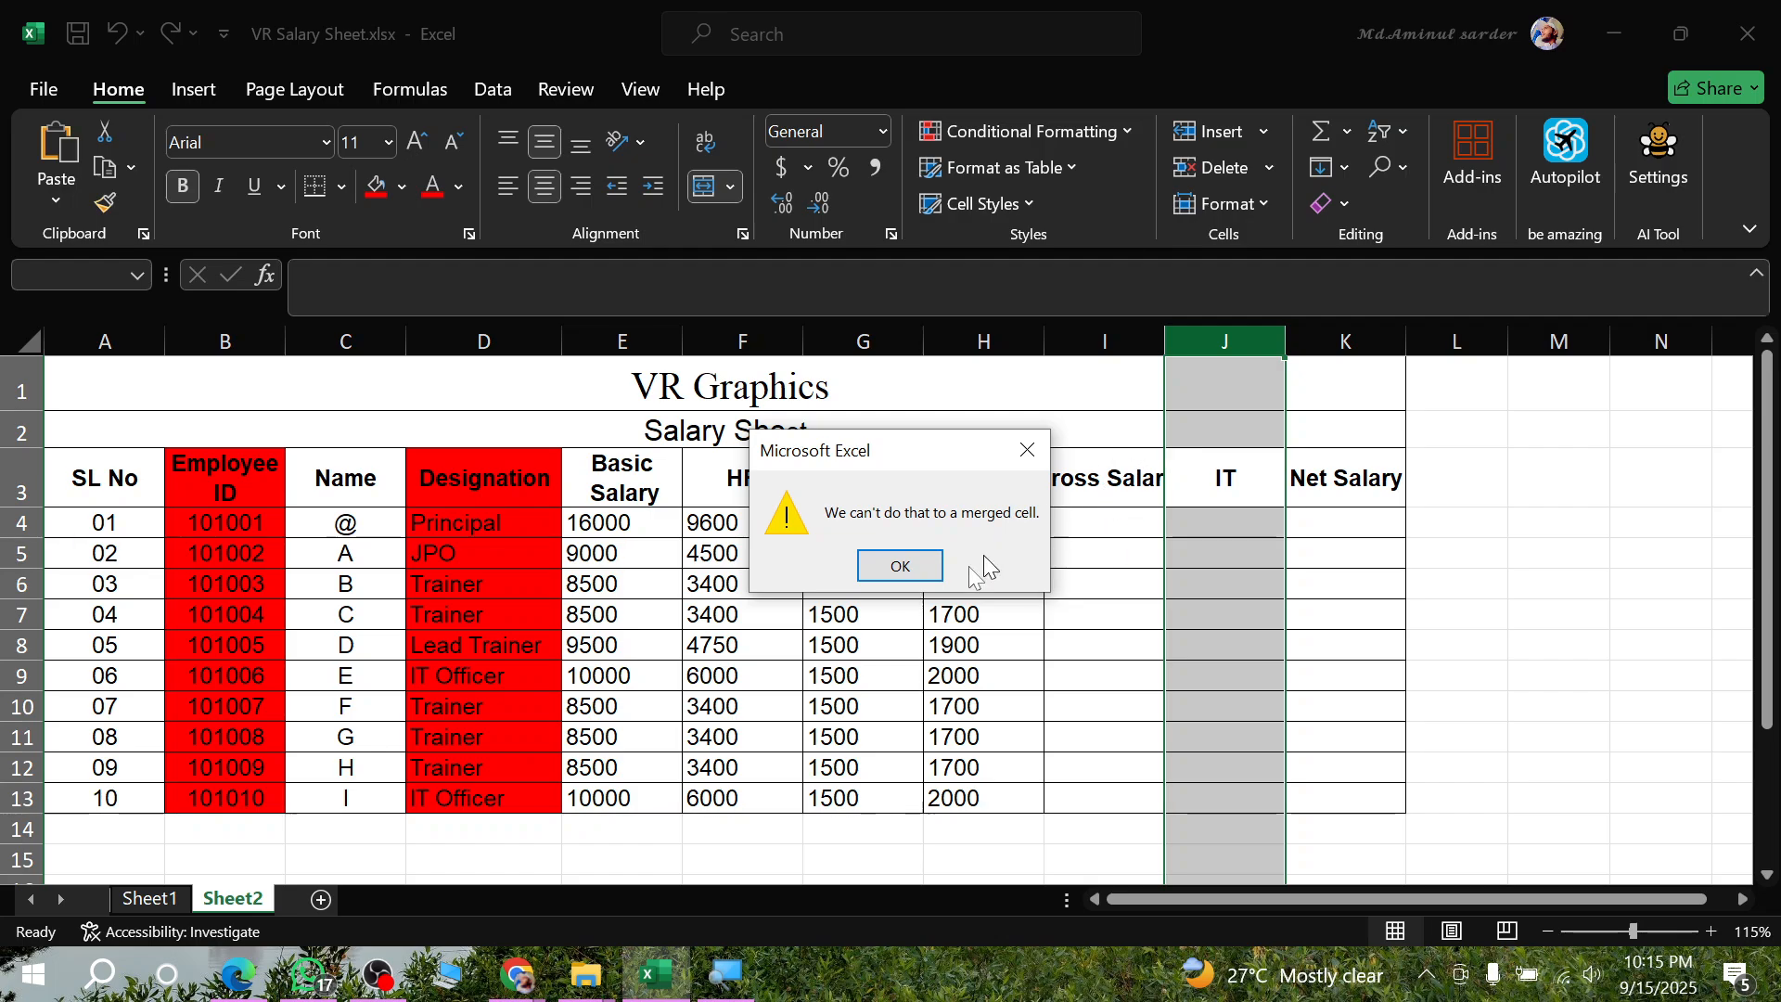
{"action": "left_click", "coordinate": [900, 566]}
- Place the IT column before Gross Salary by inserting a blank column I, moving the IT header into I3 and deleting the emptied column K
{"action": "left_click", "coordinate": [1103, 341]}
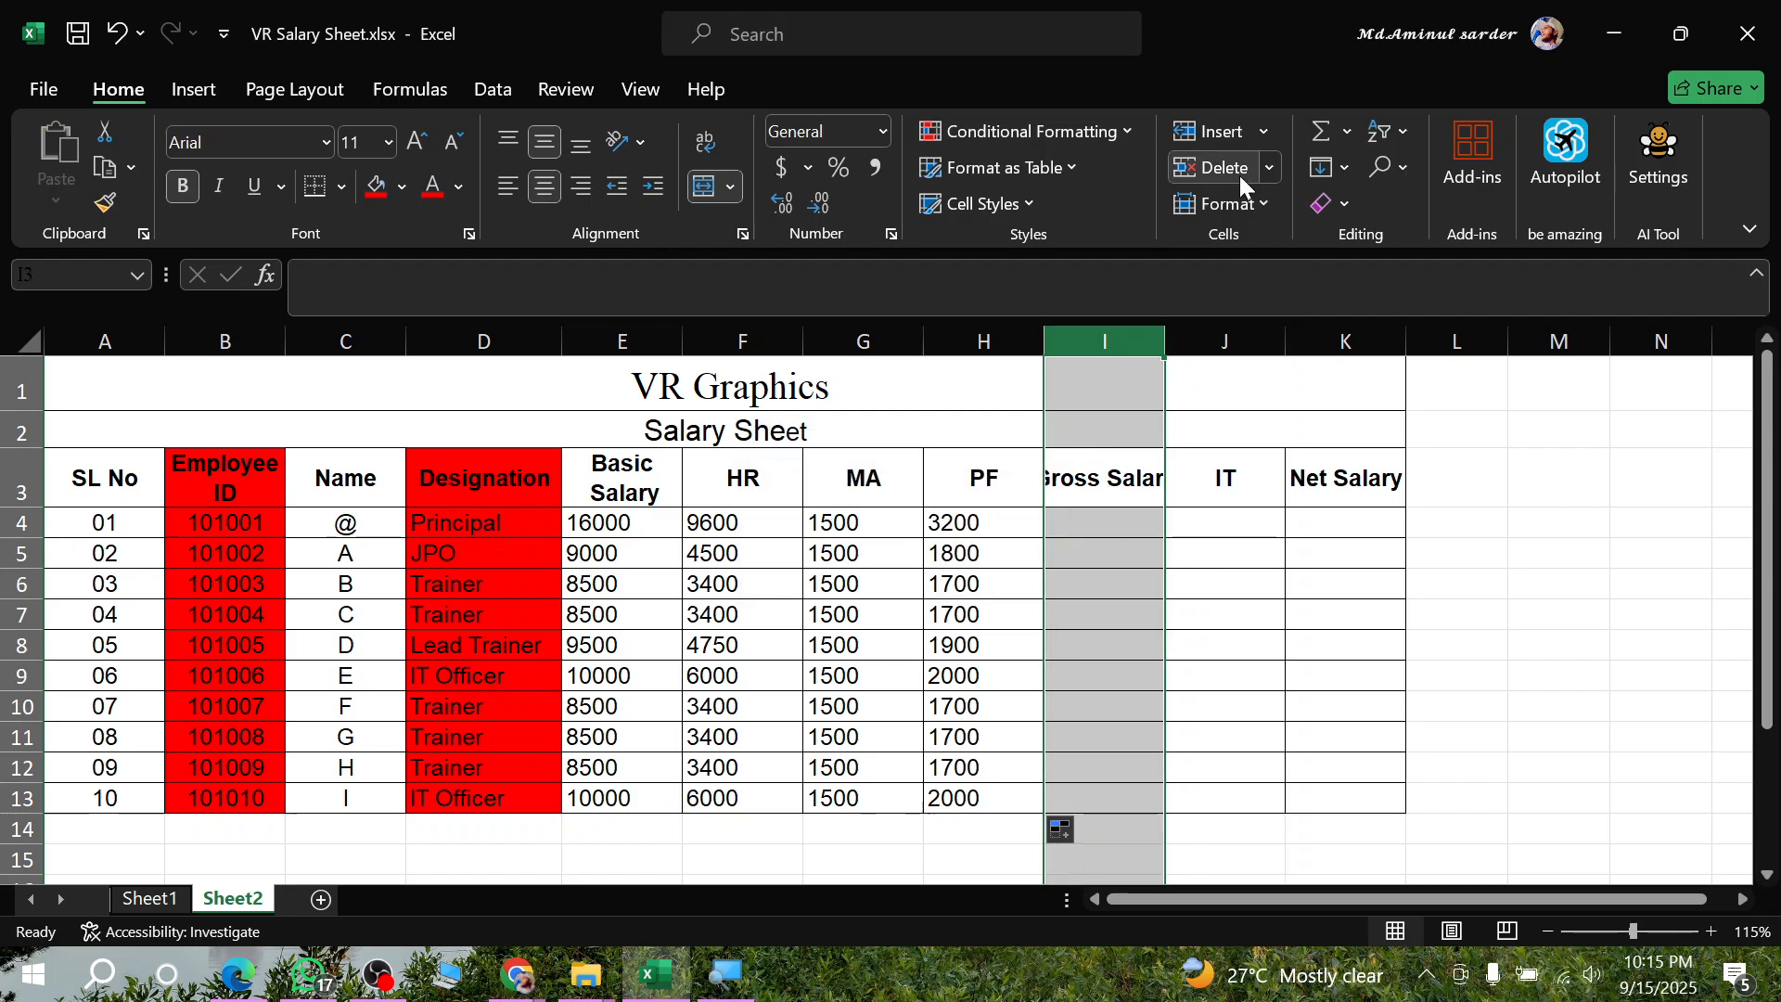
{"action": "left_click", "coordinate": [1215, 135]}
{"action": "left_click", "coordinate": [1261, 553]}
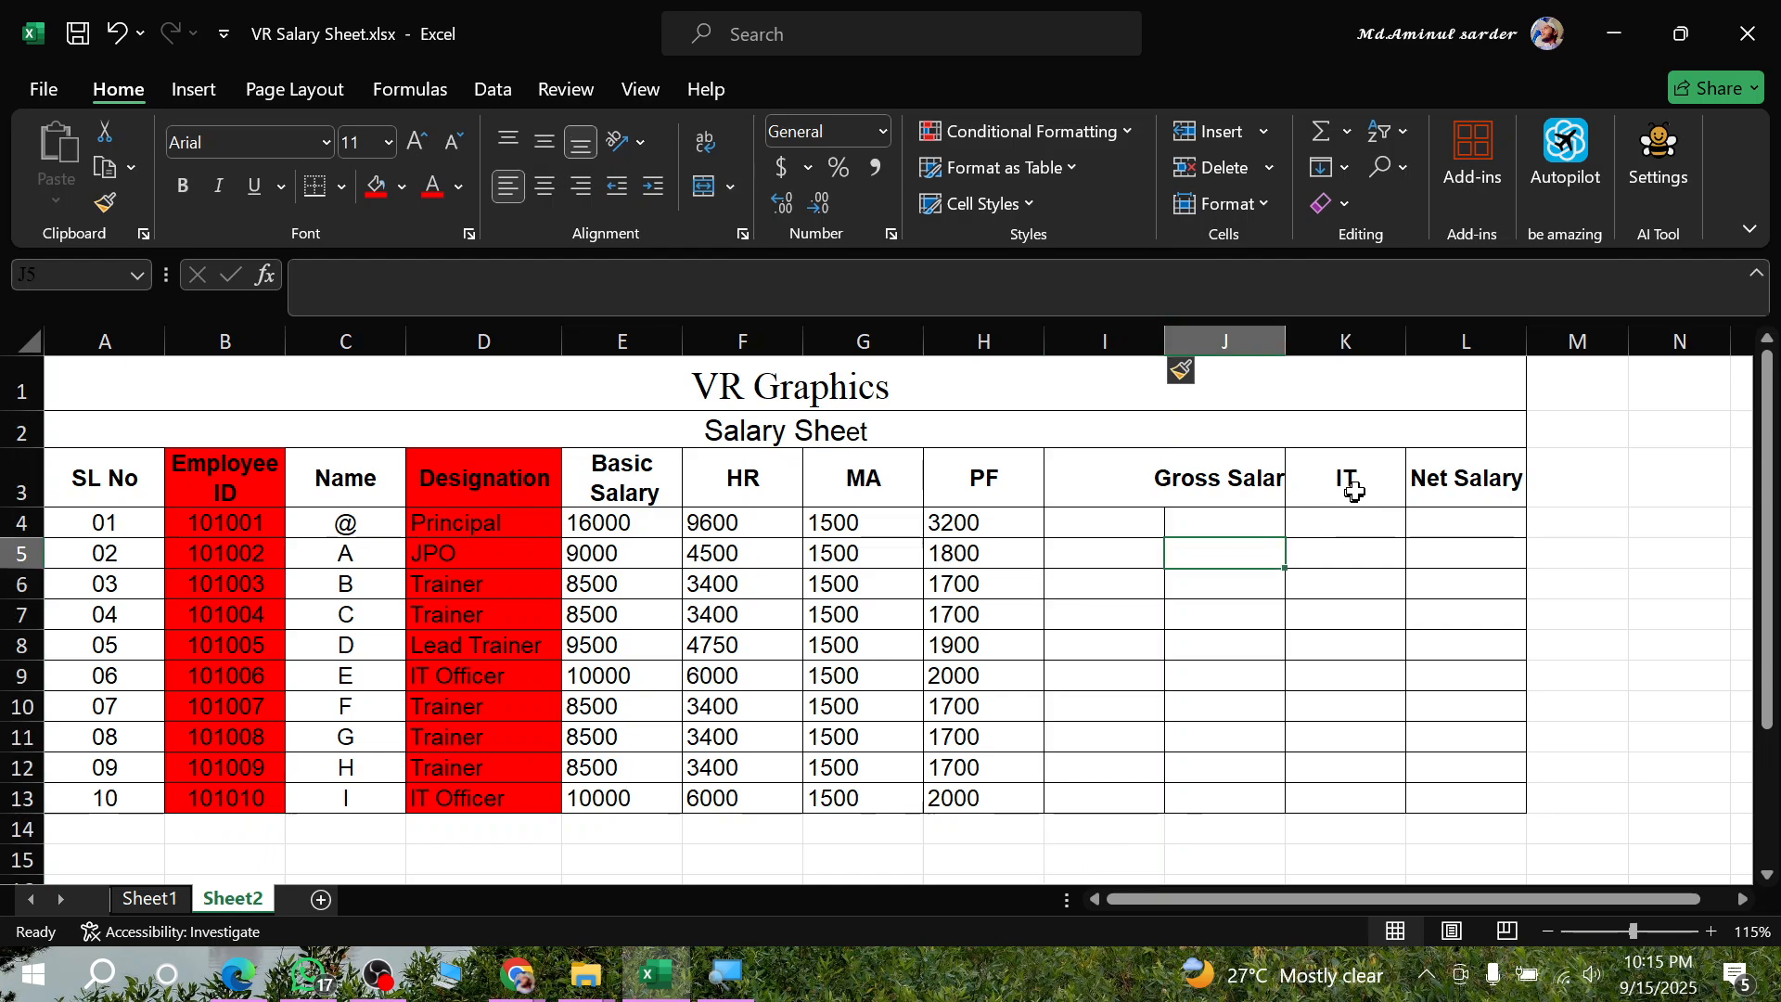
{"action": "left_click", "coordinate": [1351, 469]}
{"action": "left_click_drag", "start_coordinate": [1347, 474], "coordinate": [1159, 481]}
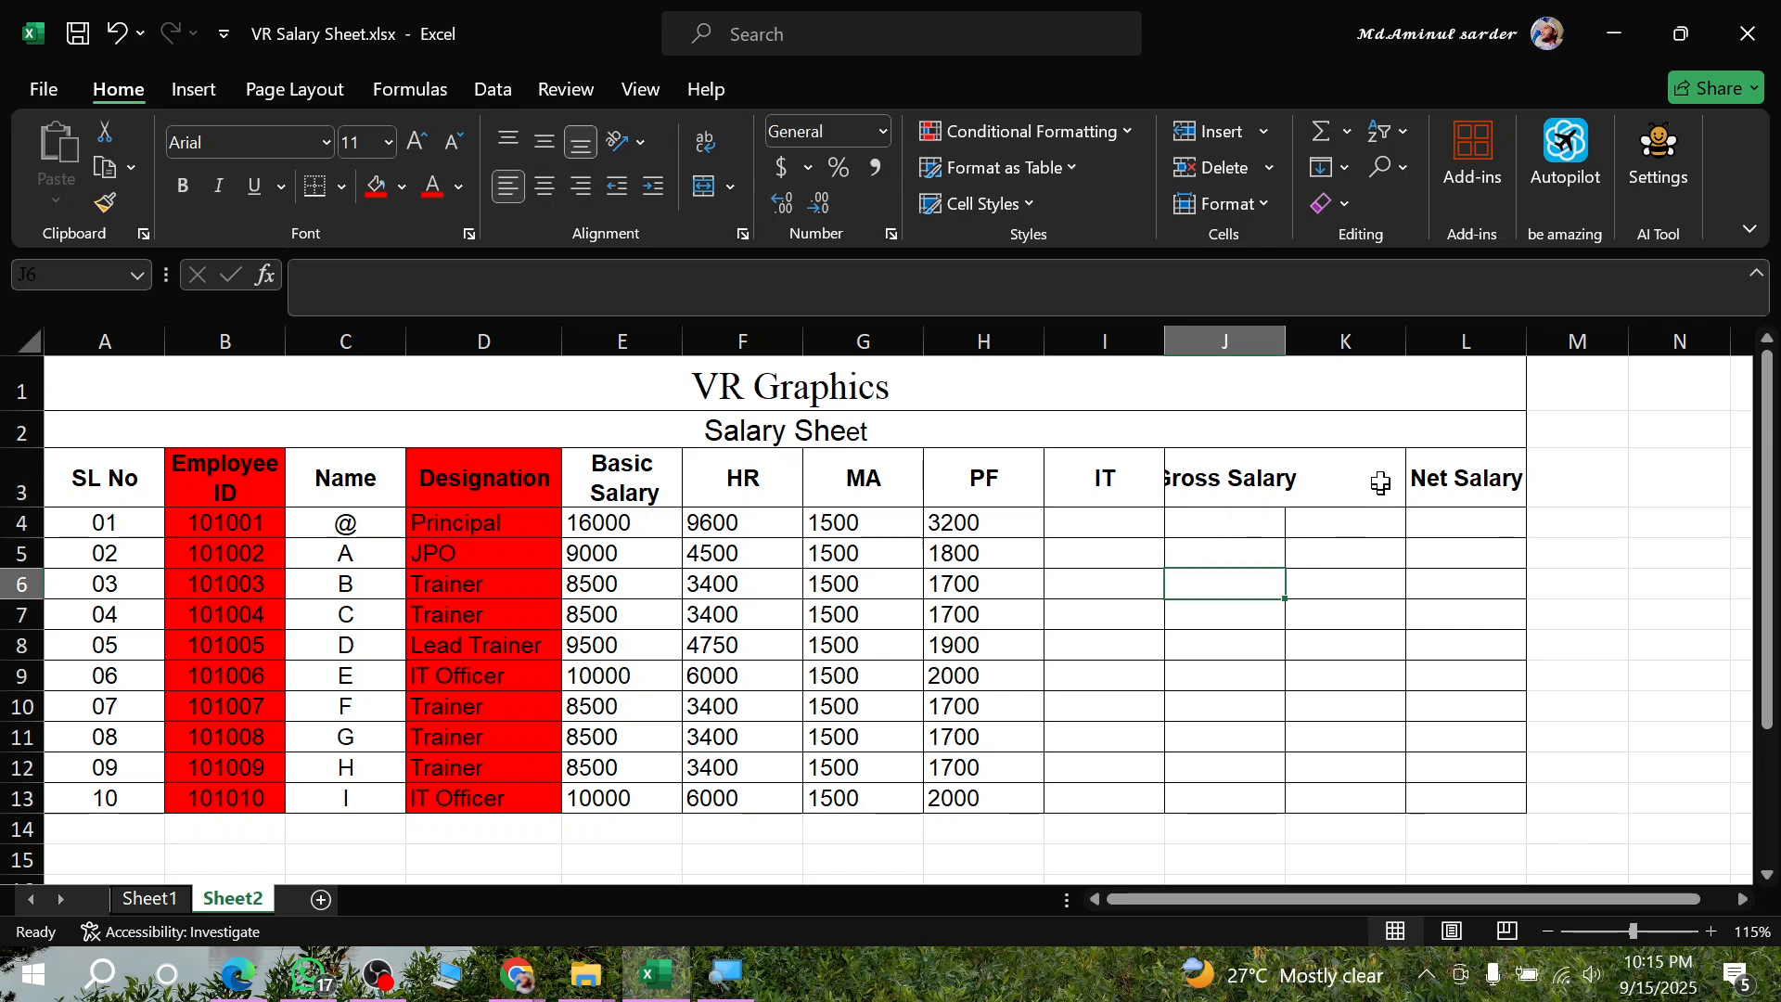
{"action": "left_click", "coordinate": [1345, 341]}
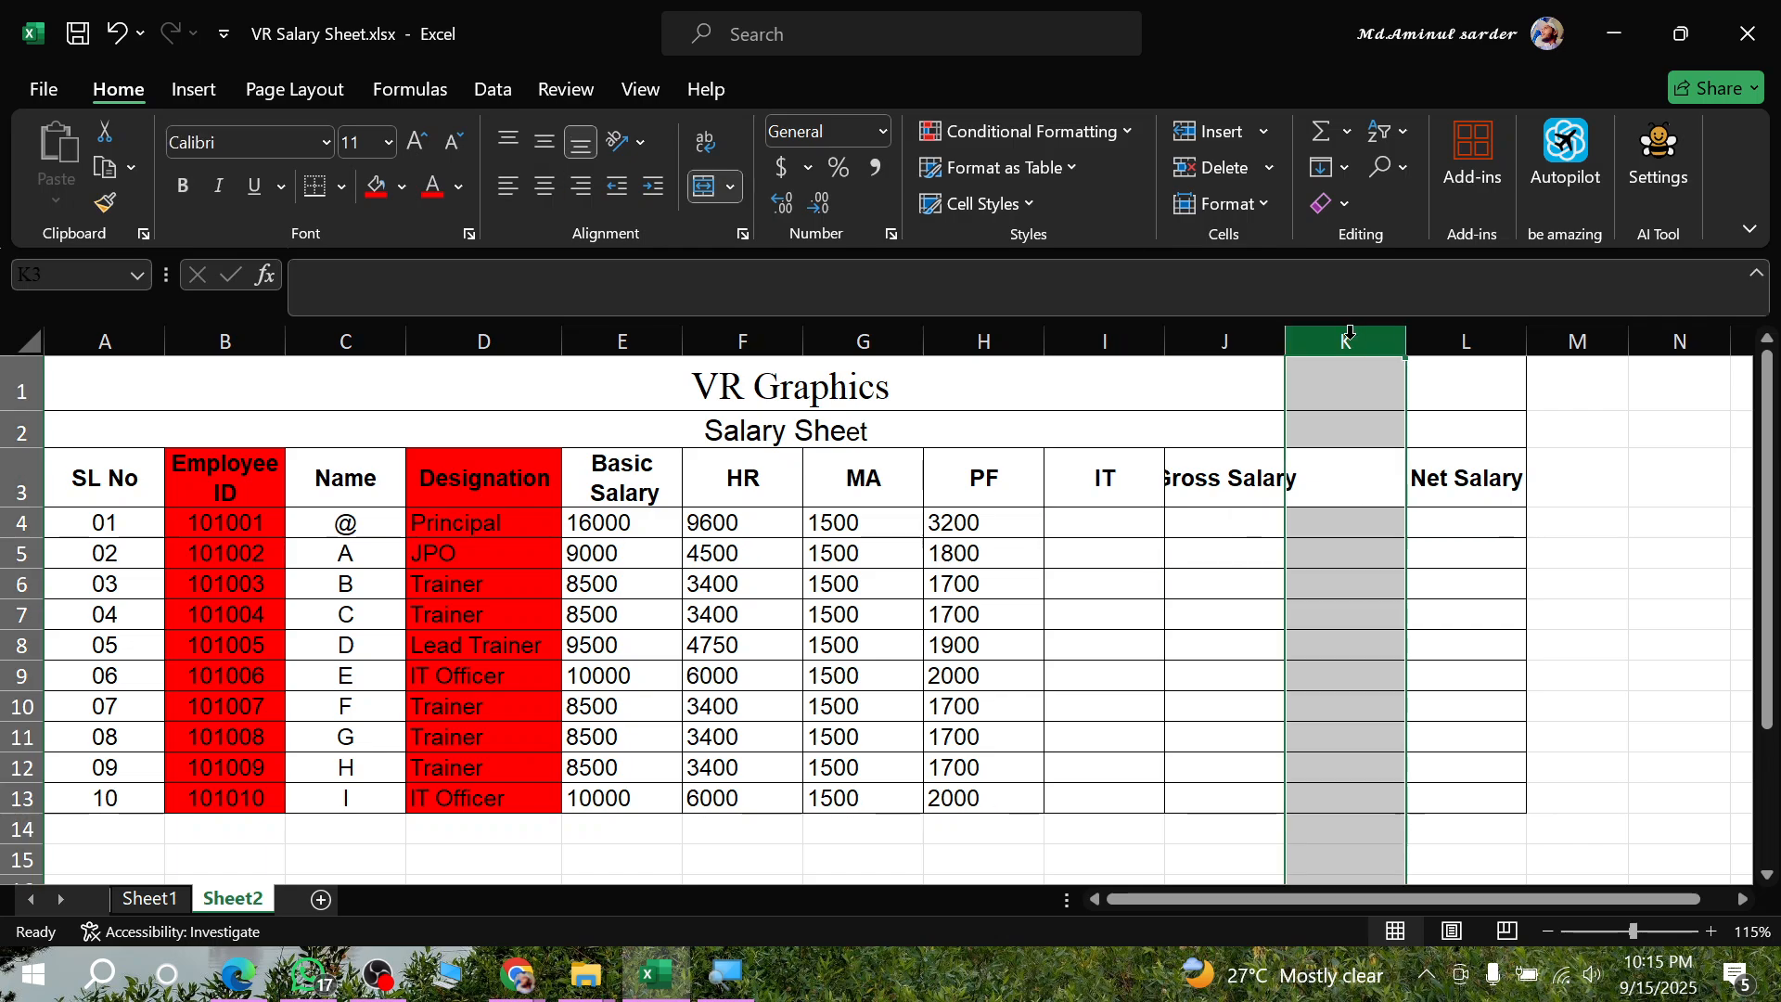
{"action": "left_click", "coordinate": [1205, 169]}
- Split the Gross Salary header in J3 onto two lines within the cell
{"action": "double_click", "coordinate": [1239, 489]}
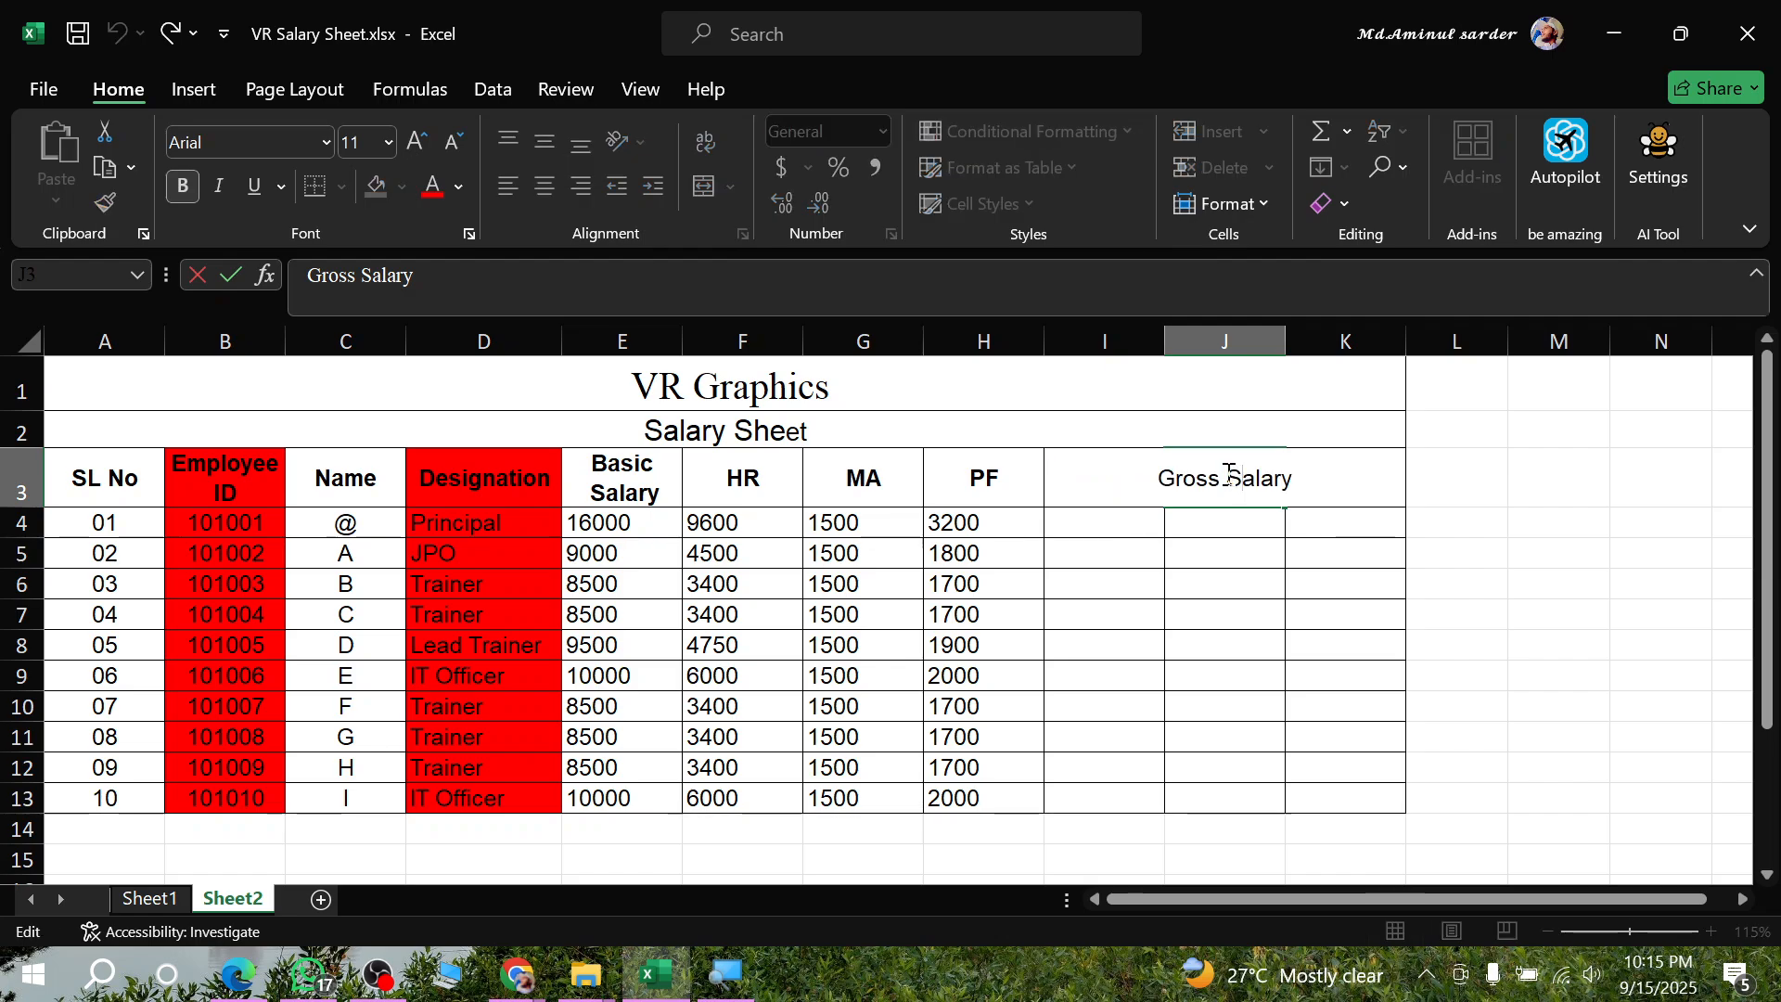
{"action": "key", "text": "alt+Return"}
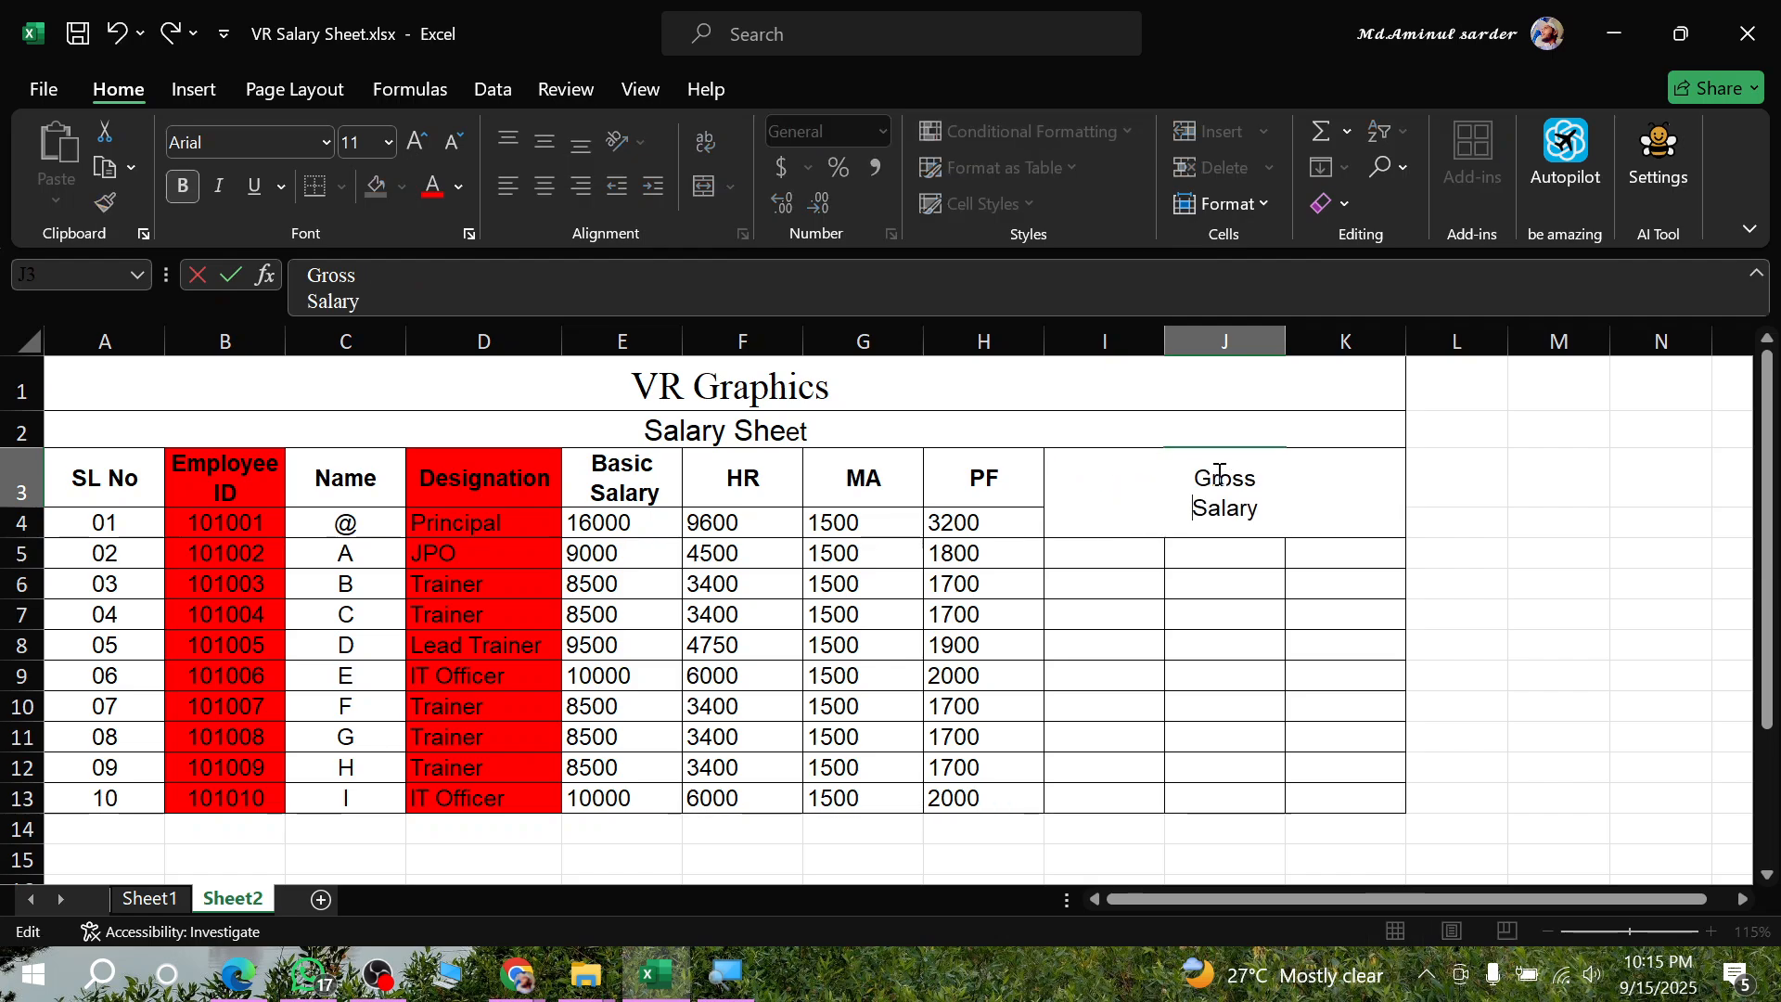
{"action": "key", "text": "Return"}
- Check the Income Tax rule in the assignment PDF, enter =E4*15% in I4 of the salary sheet and fill it down through I13
{"action": "left_click", "coordinate": [1112, 522]}
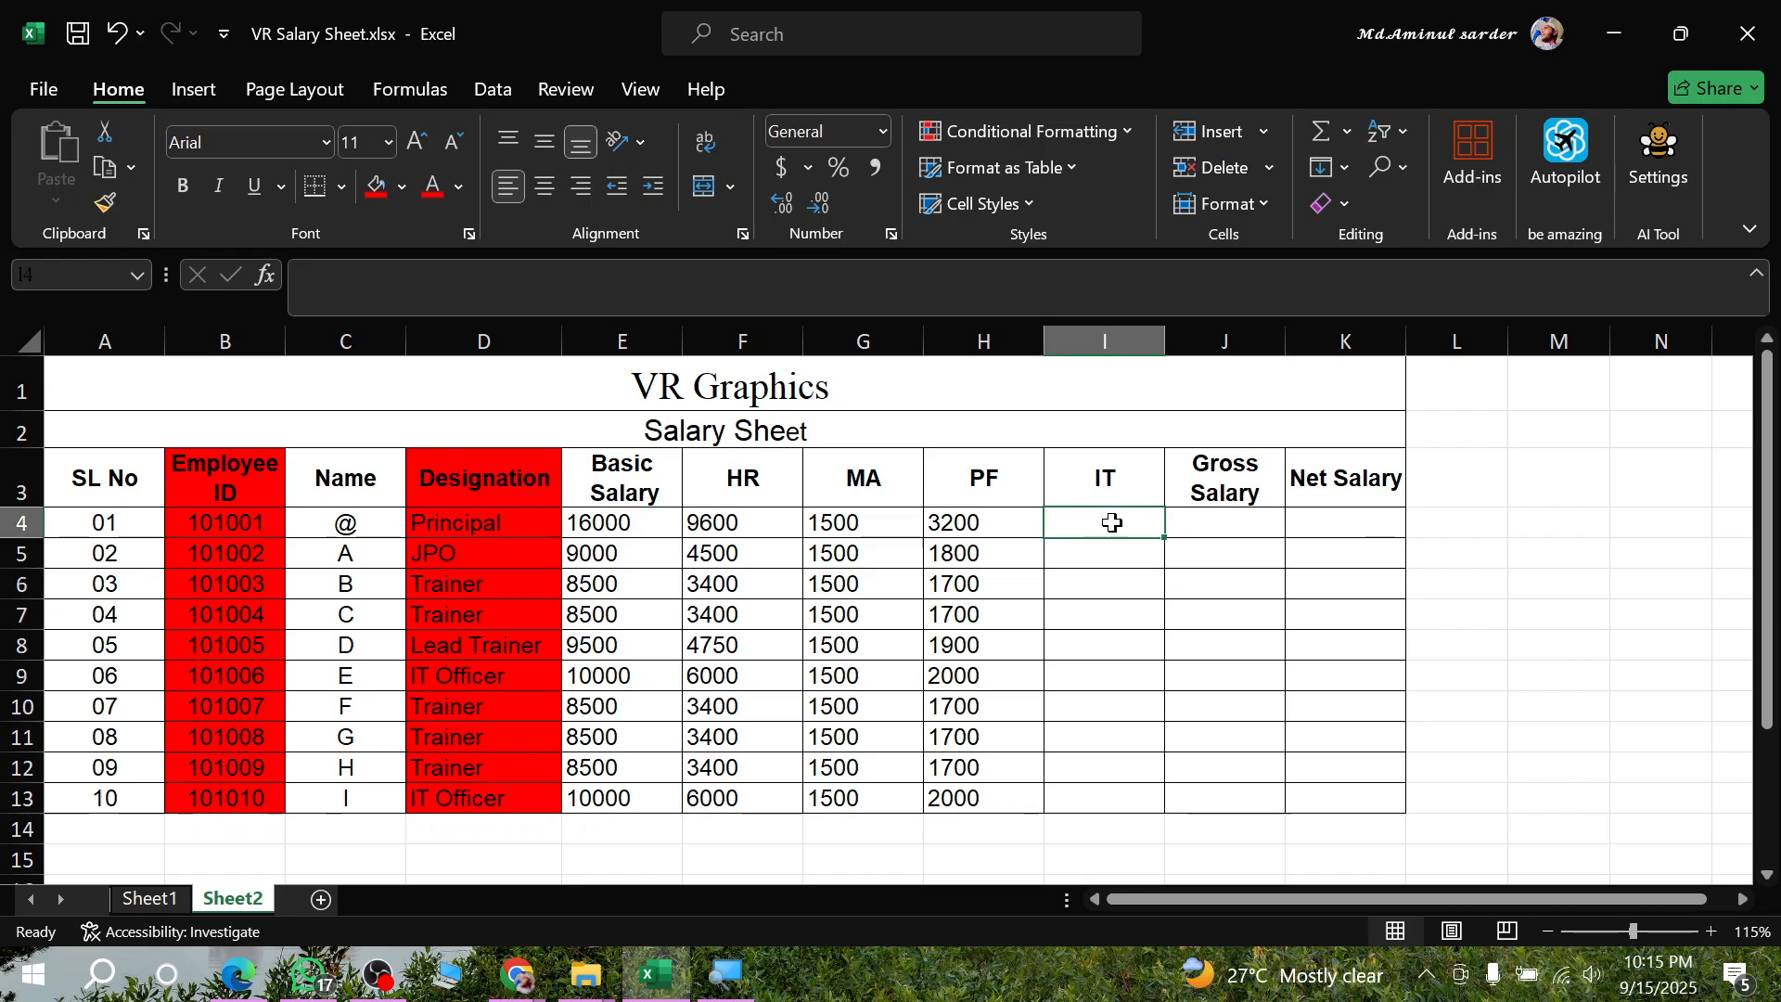
{"action": "key", "text": "alt+Tab"}
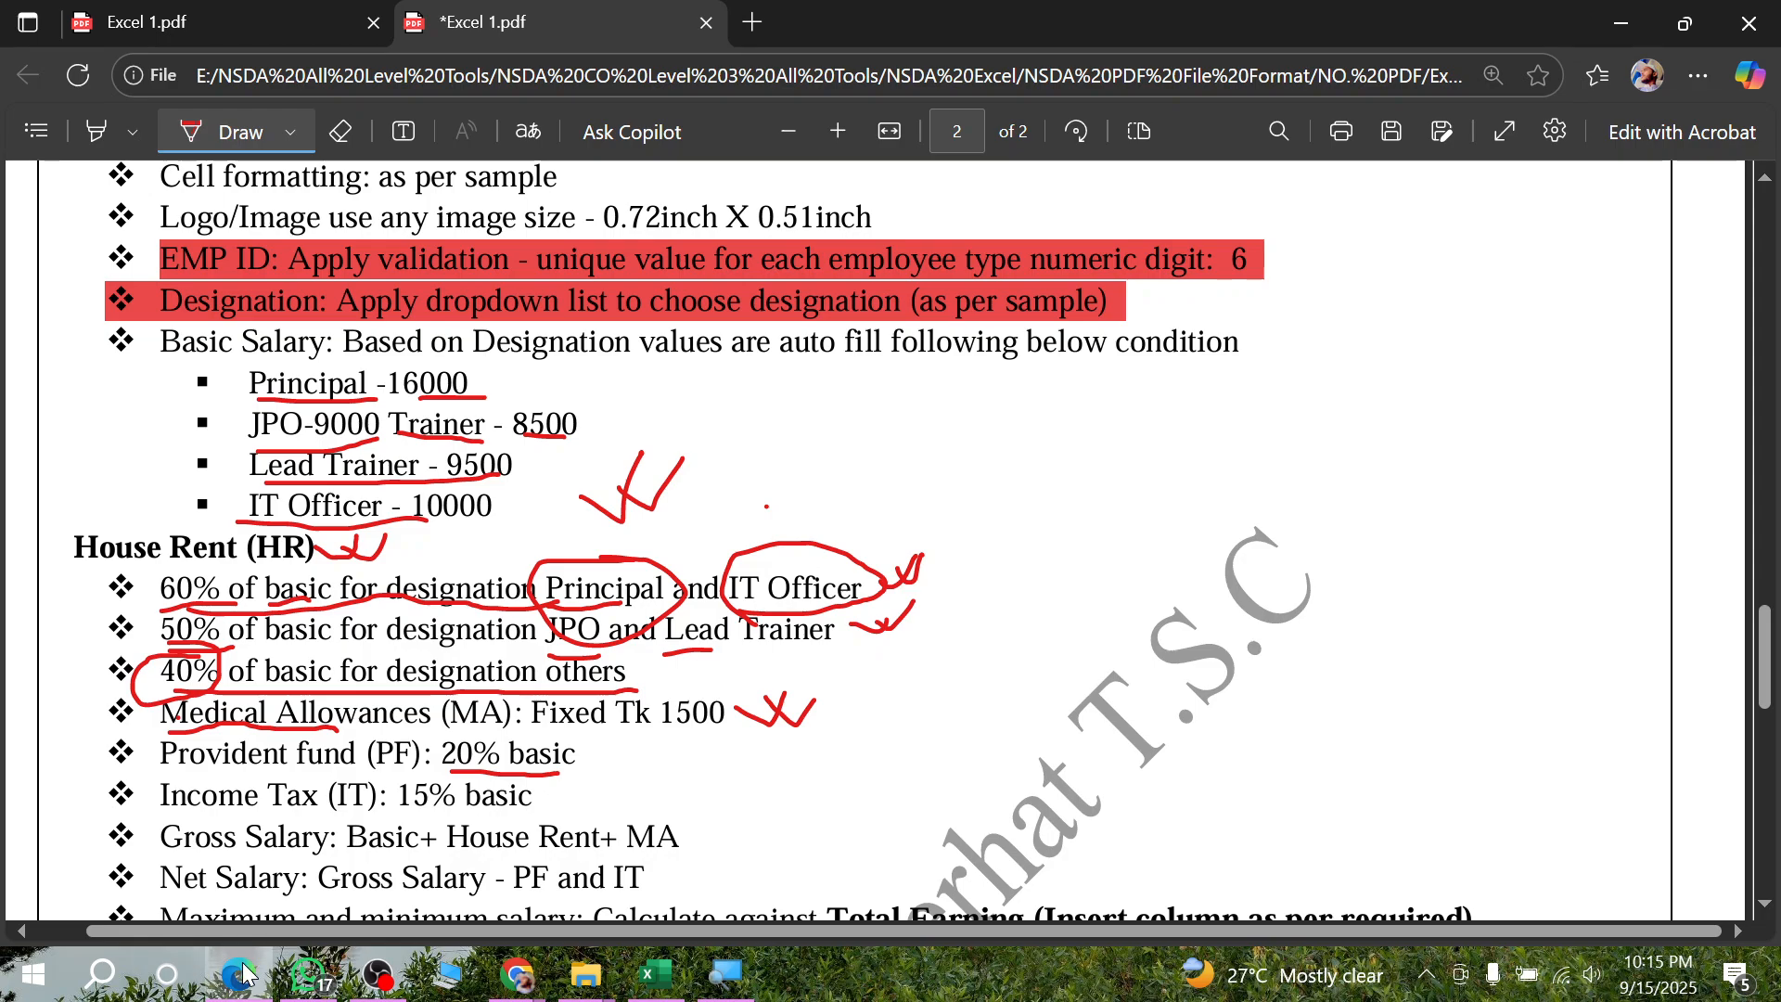
{"action": "left_click", "coordinate": [246, 974]}
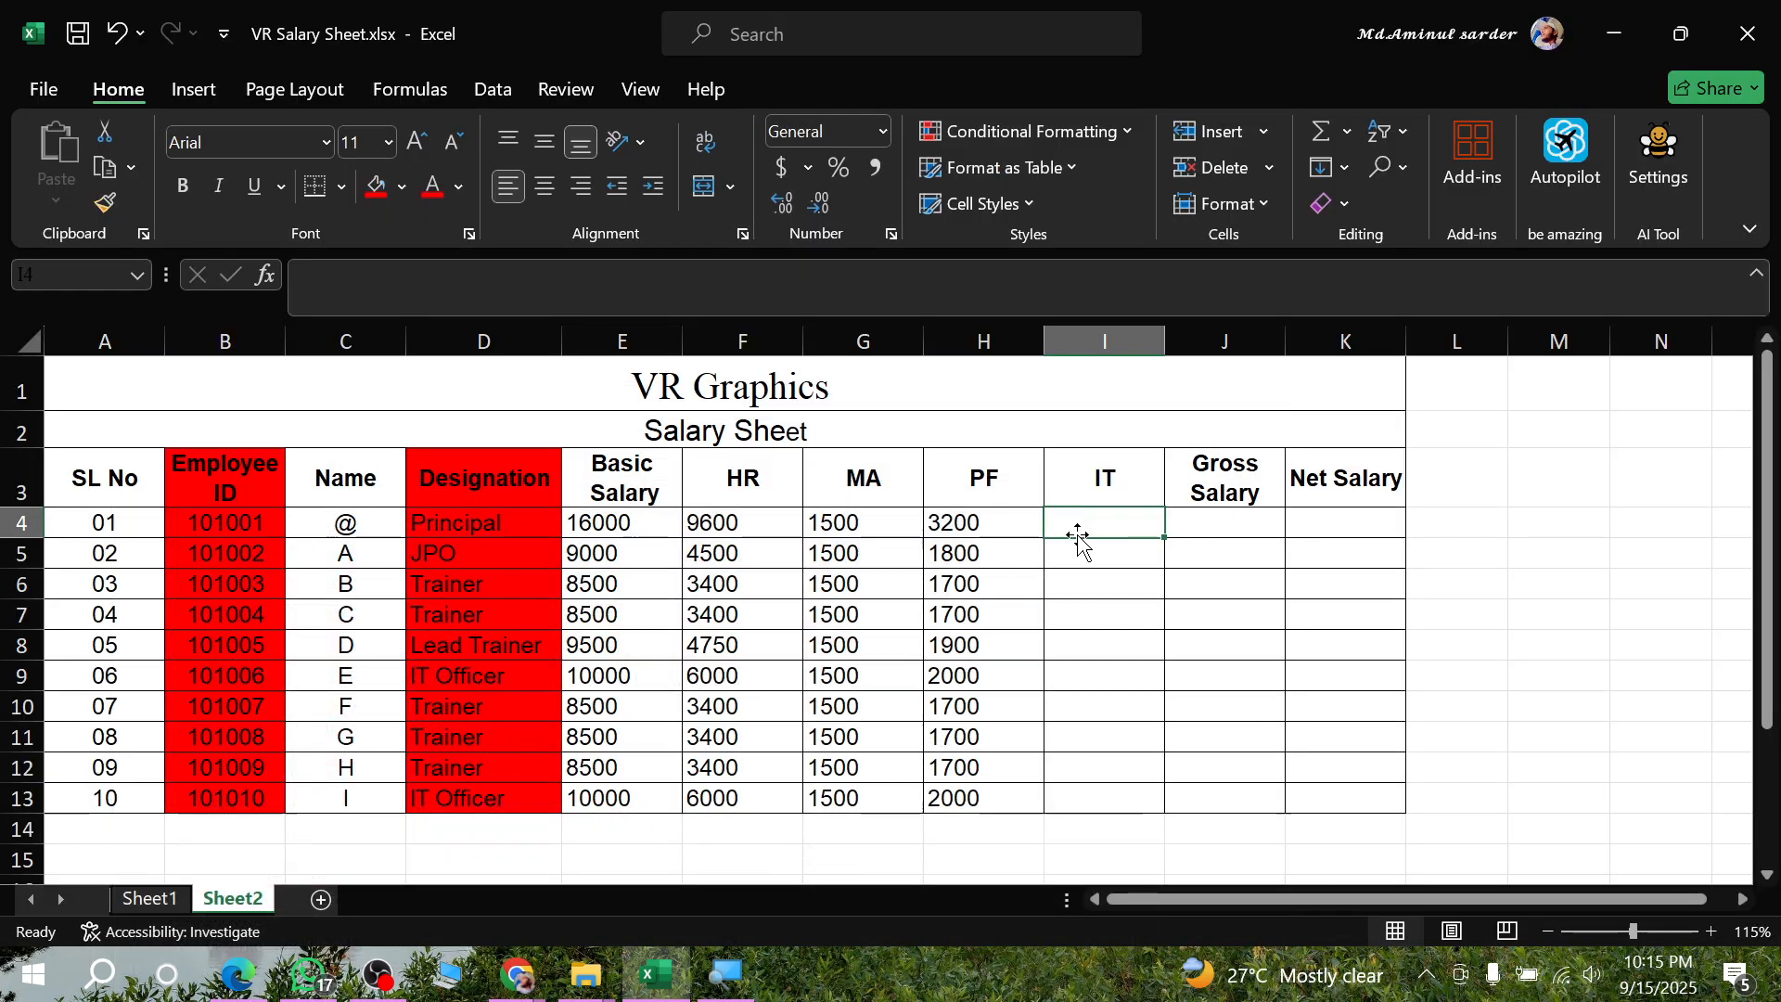
{"action": "type", "text": "="}
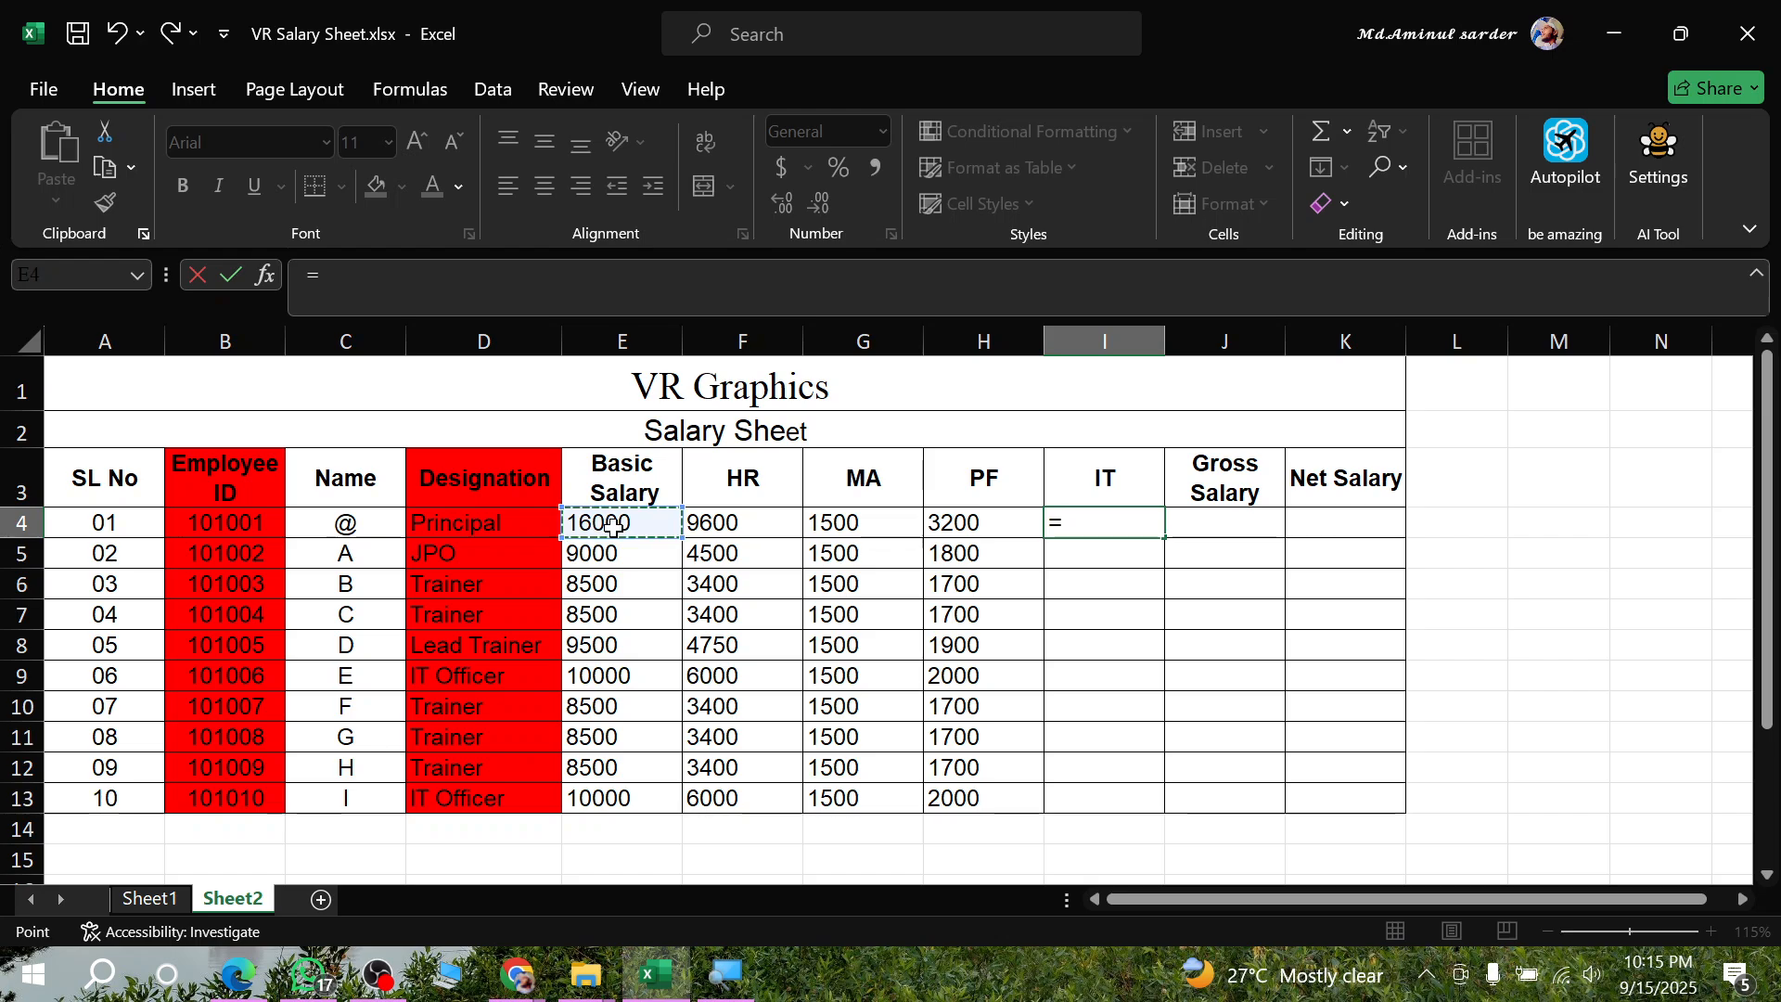
{"action": "left_click", "coordinate": [612, 525]}
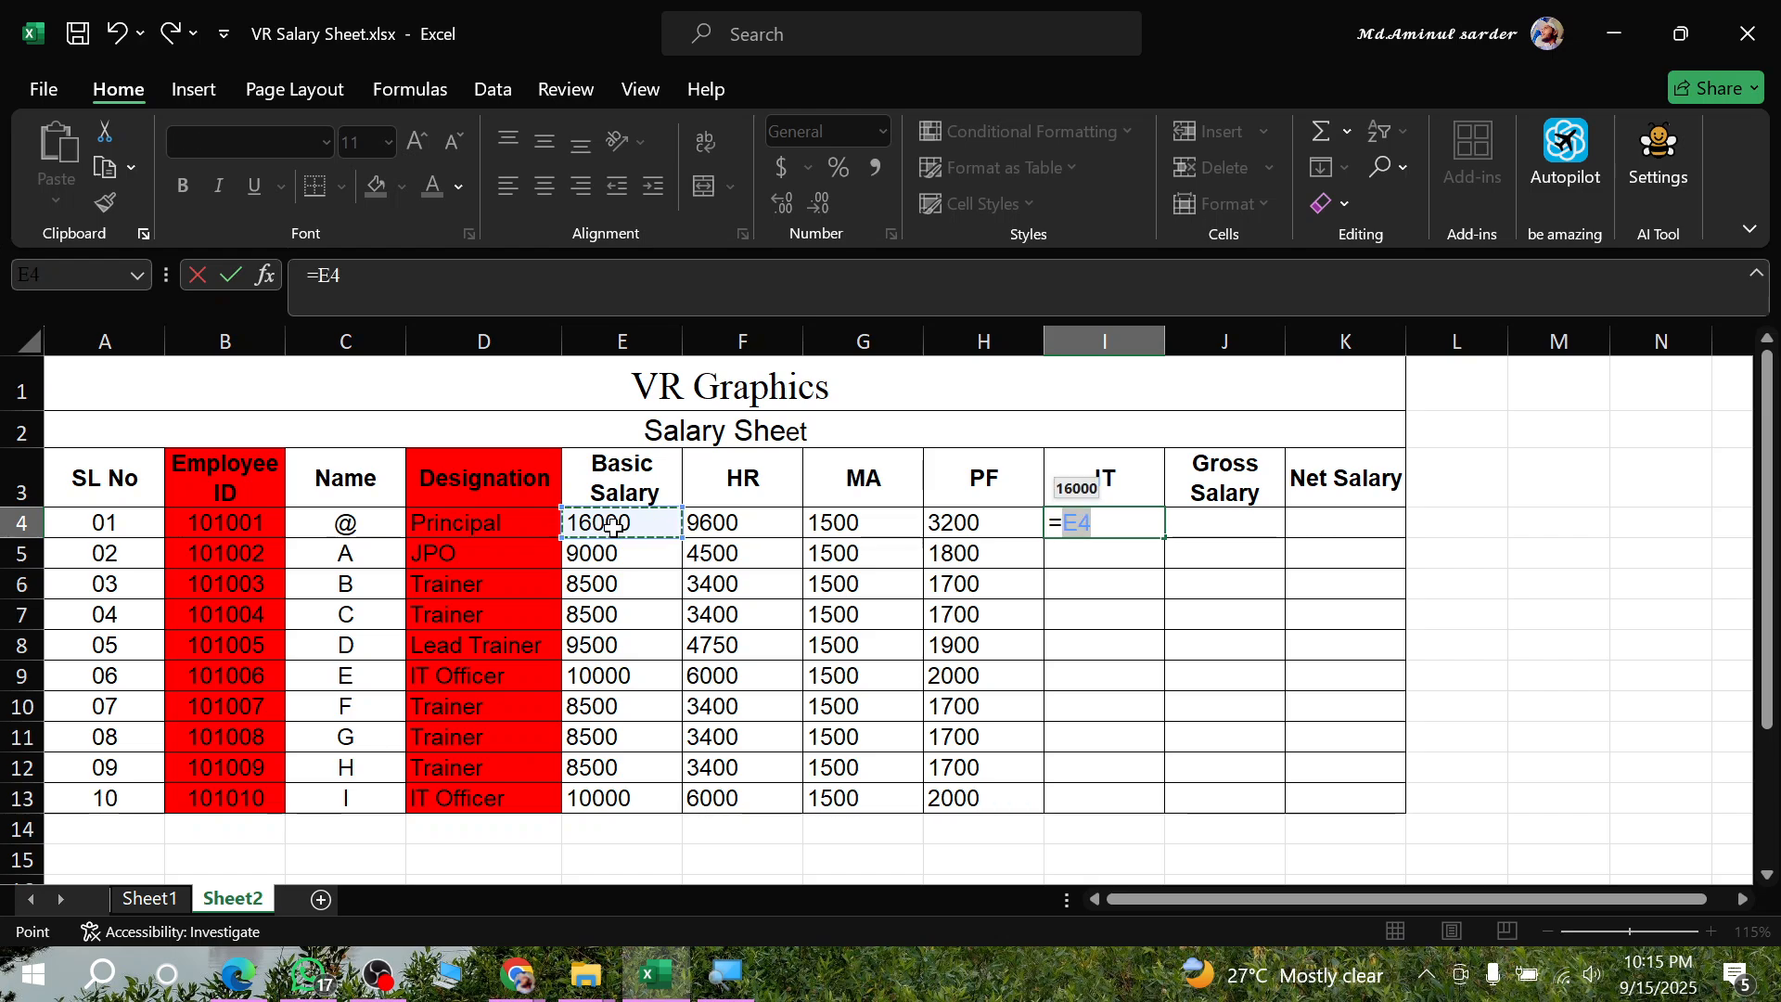
{"action": "type", "text": "*"}
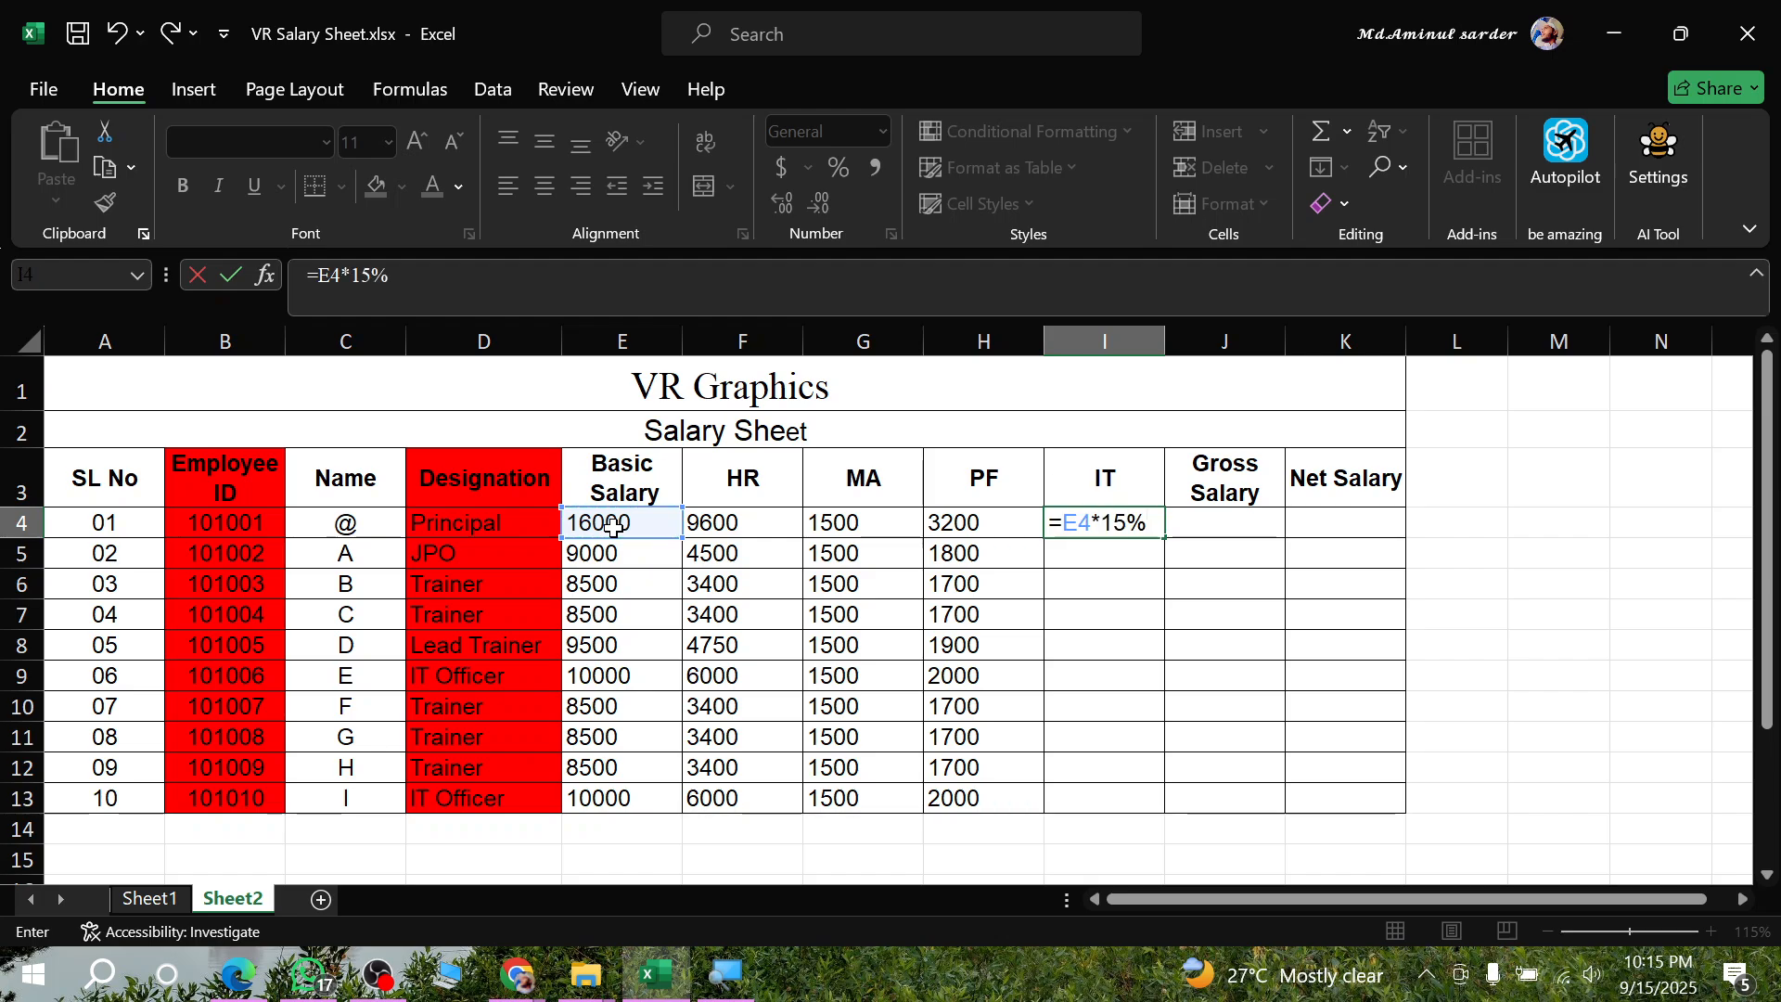
{"action": "key", "text": "Return"}
{"action": "left_click", "coordinate": [1079, 523]}
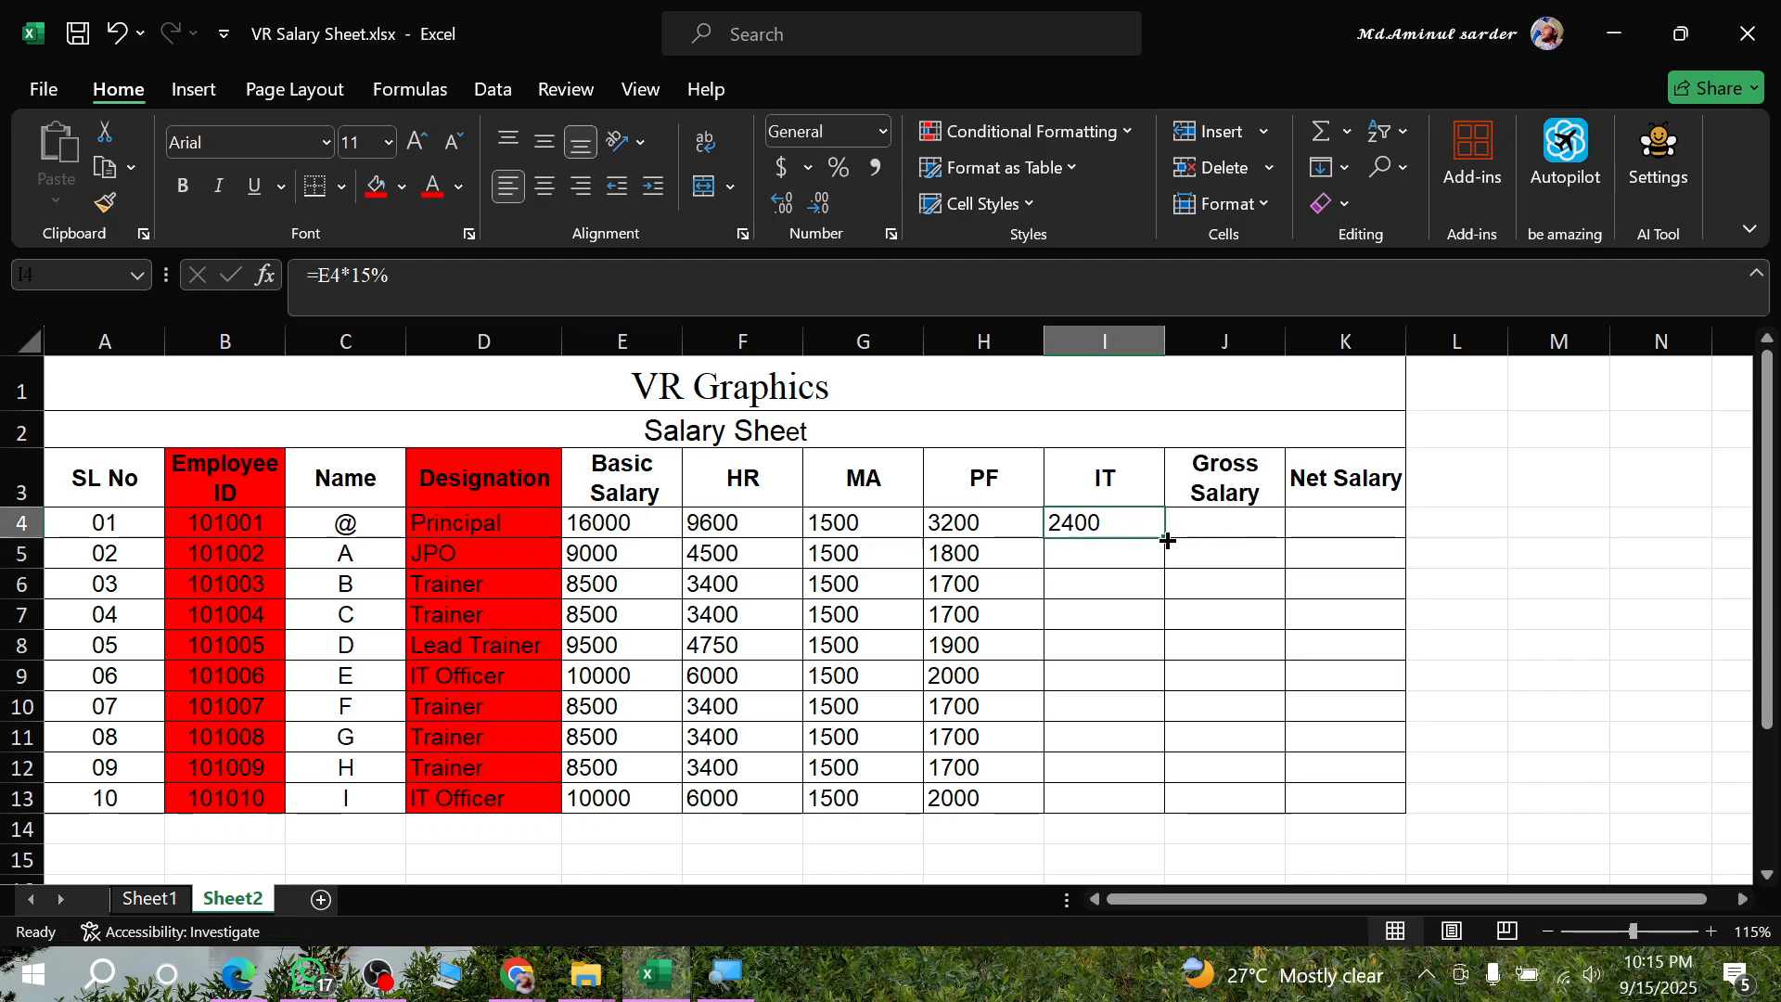
{"action": "double_click", "coordinate": [1161, 538]}
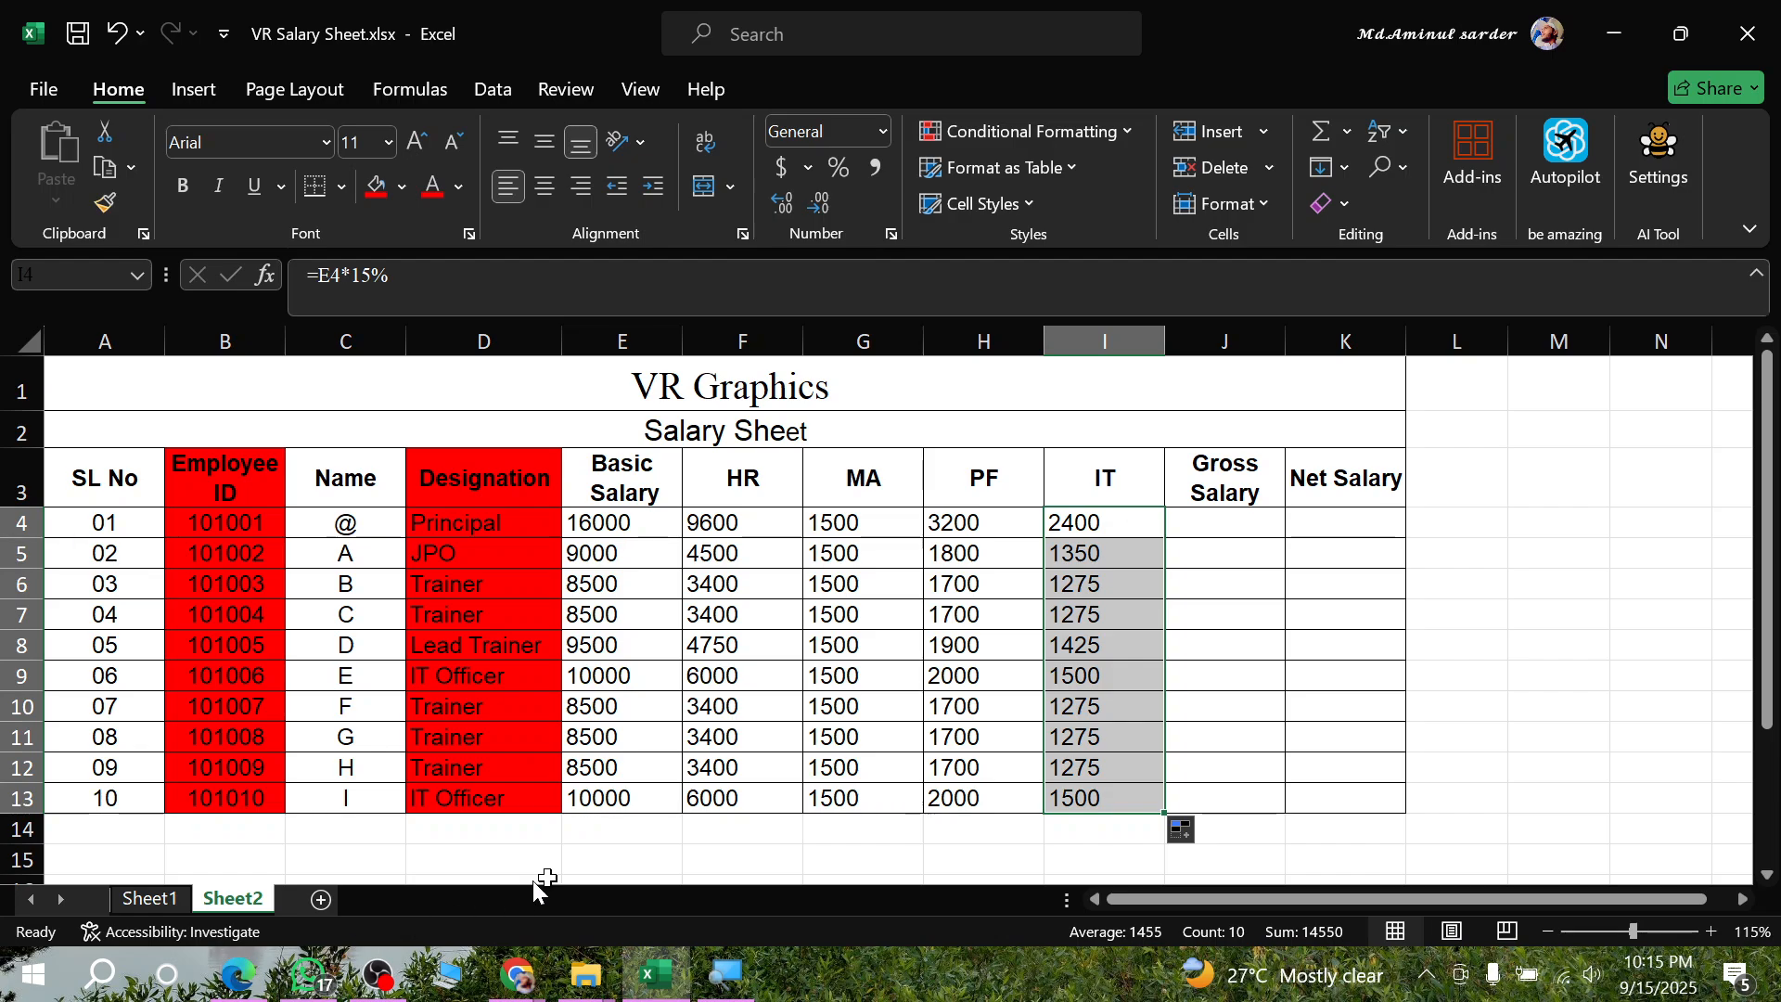
- Switch to the assignment PDF and underline Basic+ in the Gross Salary rule
{"action": "left_click", "coordinate": [237, 974]}
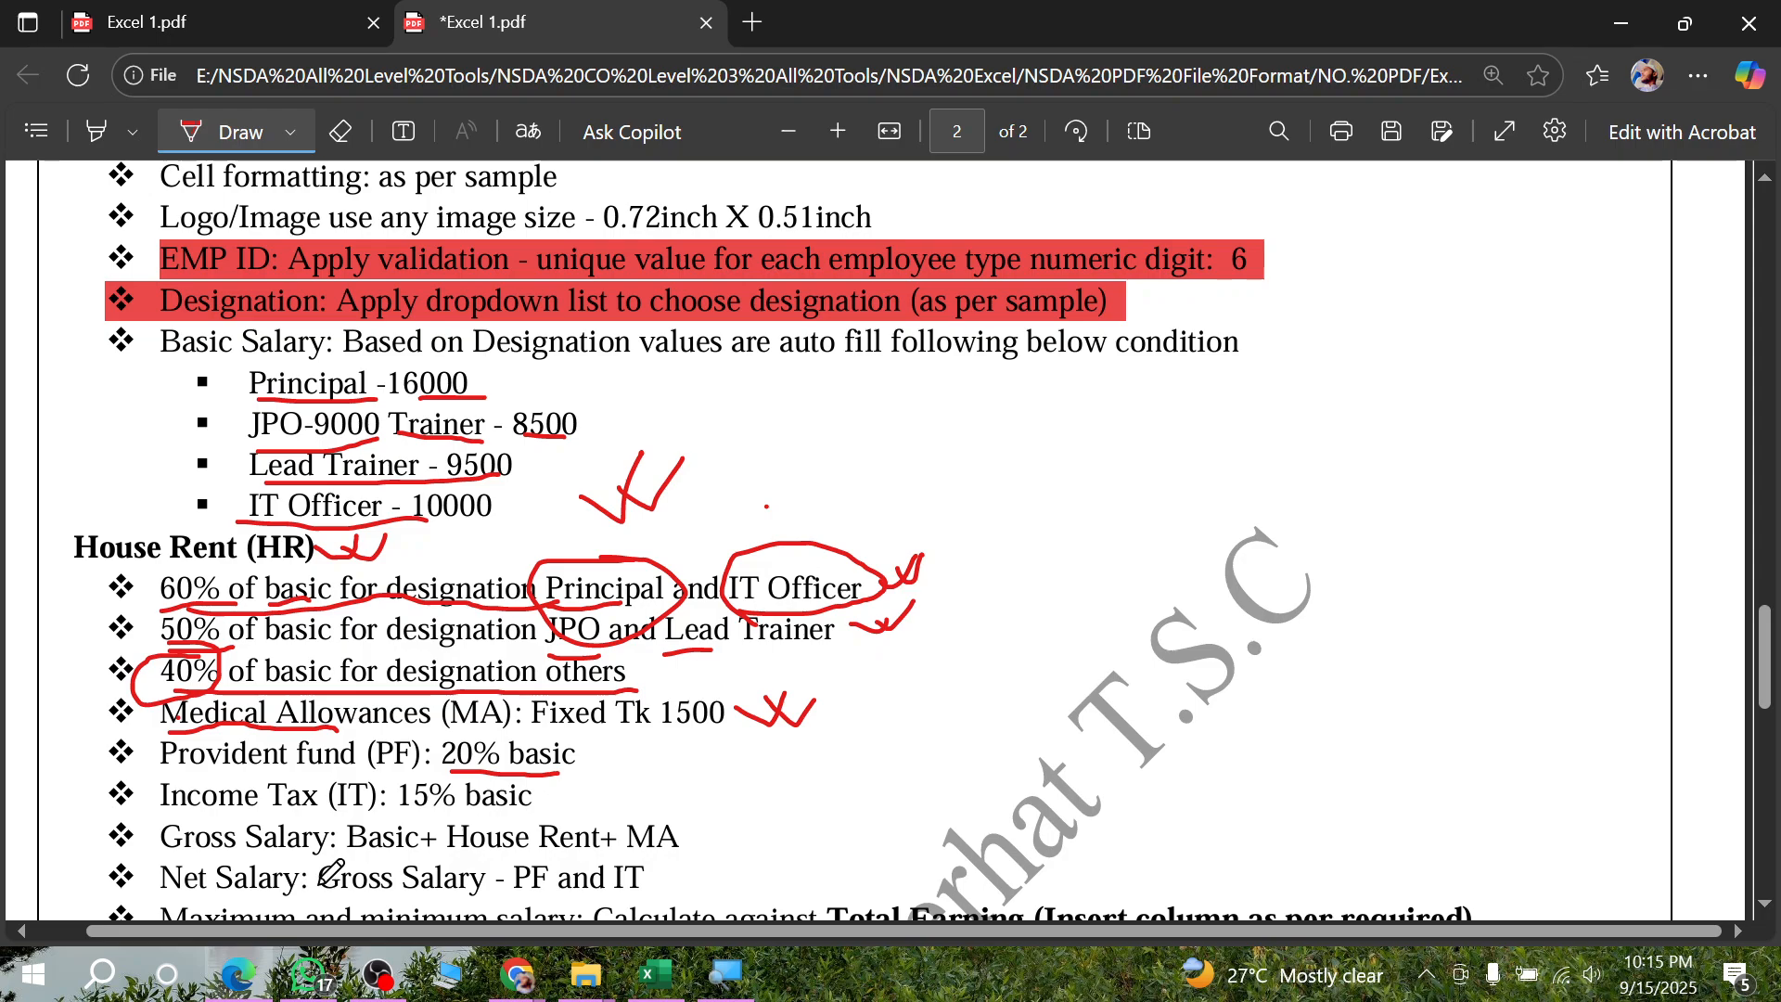
{"action": "scroll", "coordinate": [320, 854], "scroll_direction": "down", "scroll_amount": 2}
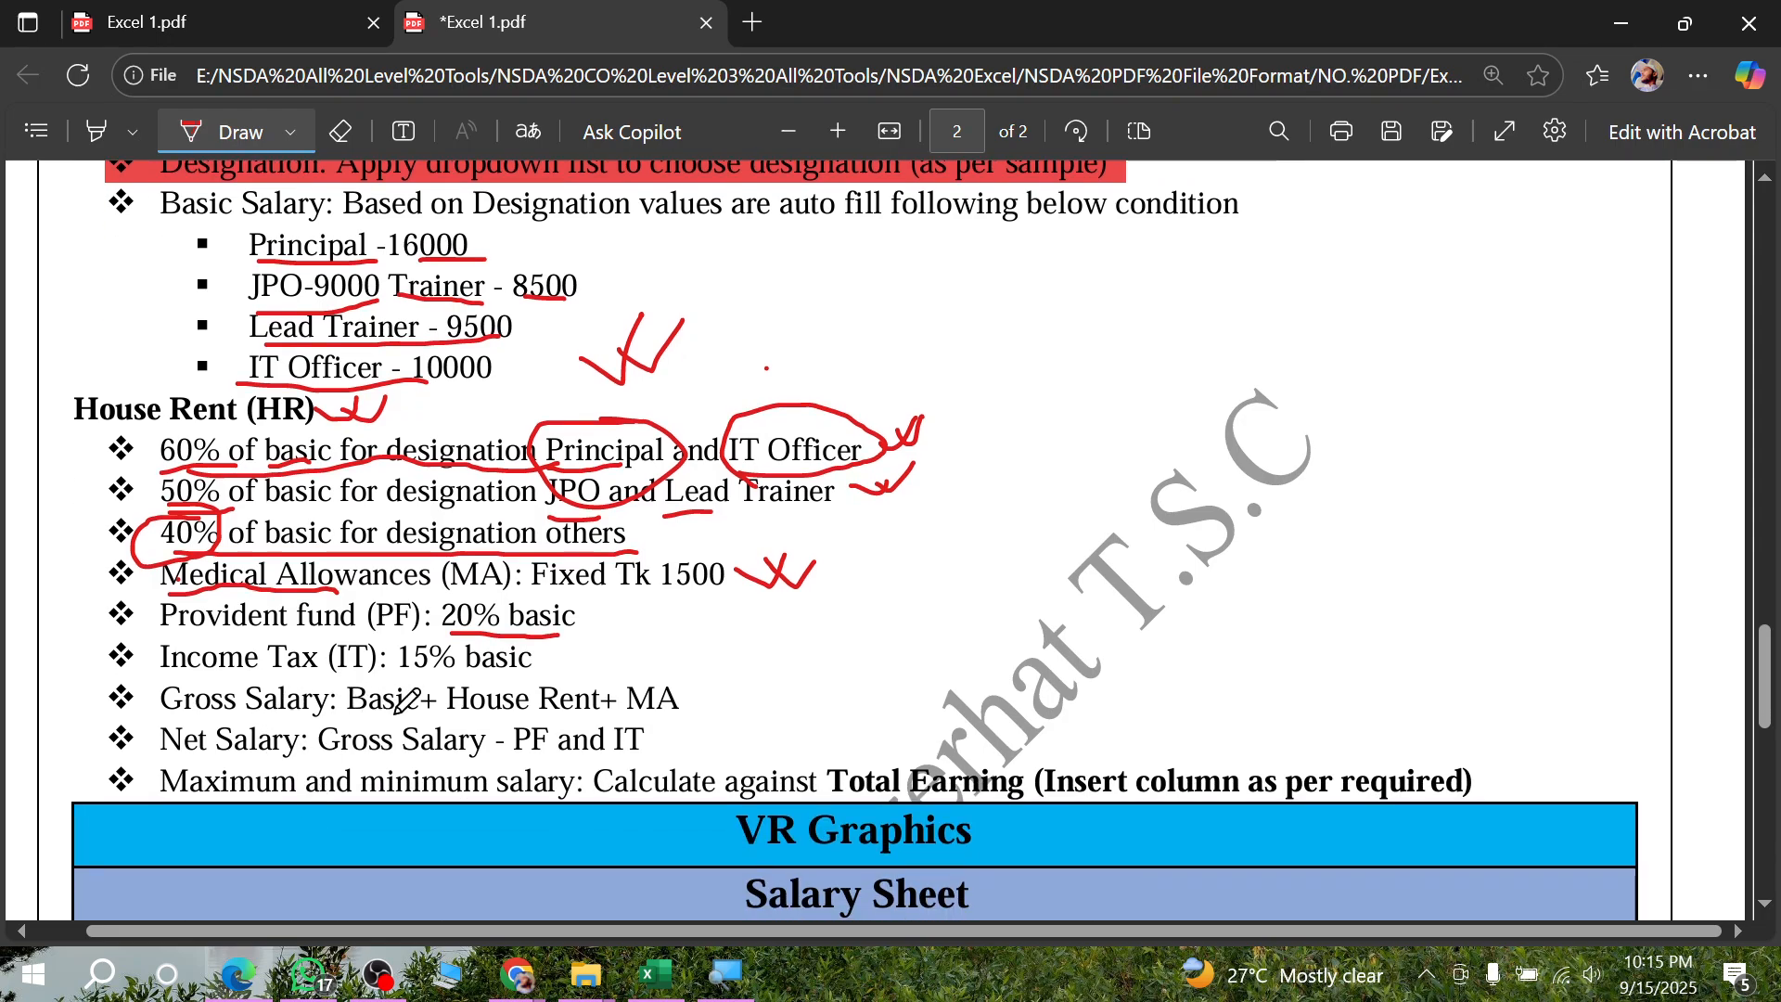
{"action": "left_click_drag", "start_coordinate": [388, 714], "coordinate": [482, 716]}
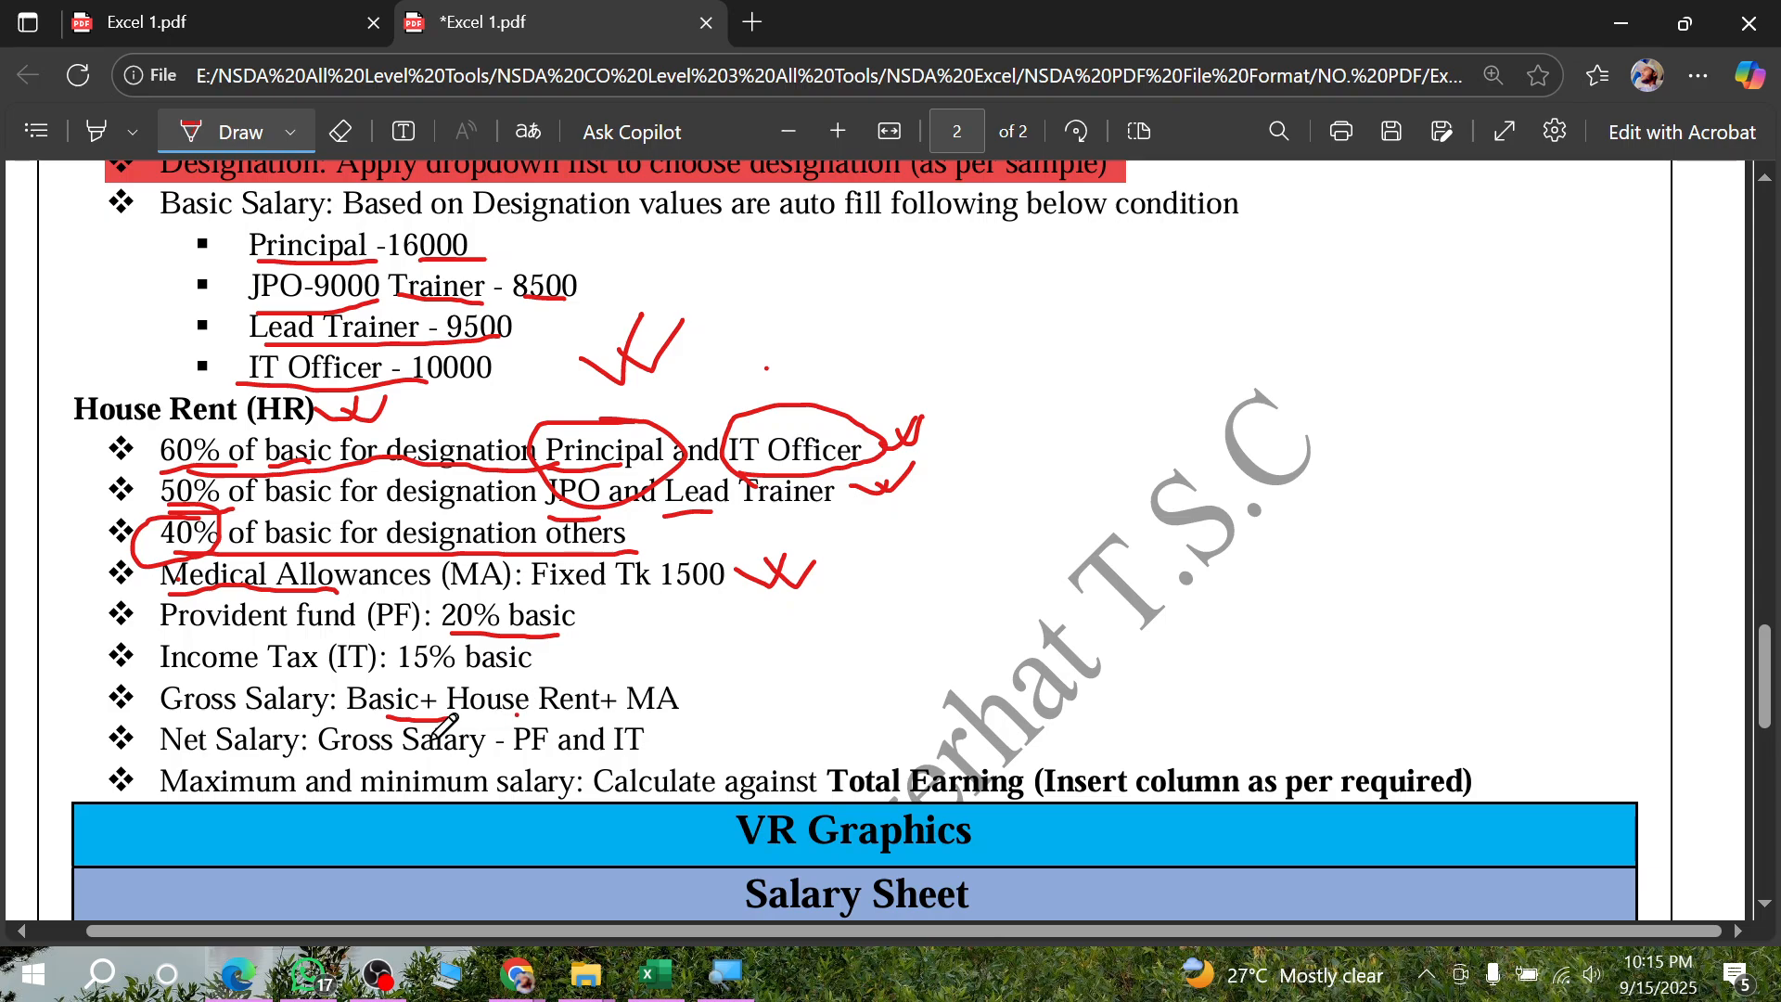
- In the Excel salary sheet, enter =(E4+F4+G4) in J4 for Gross Salary and fill it down through J13
{"action": "left_click", "coordinate": [656, 974]}
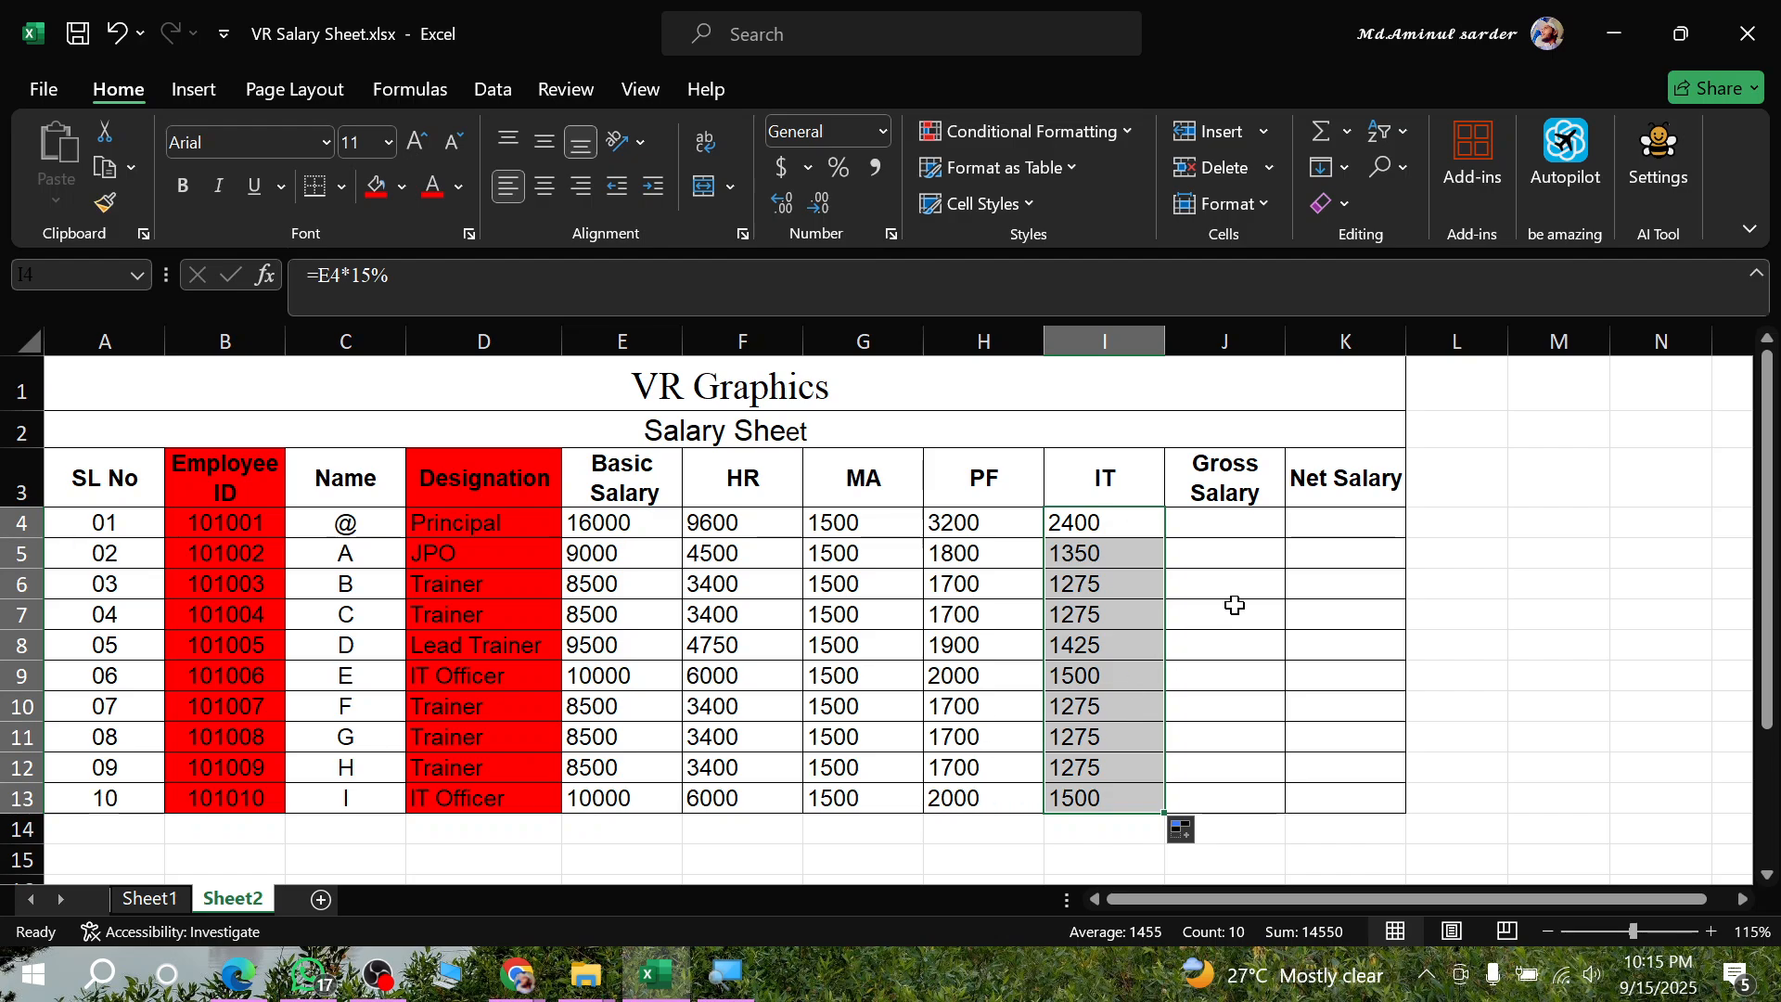
{"action": "left_click", "coordinate": [1228, 524]}
{"action": "type", "text": "="}
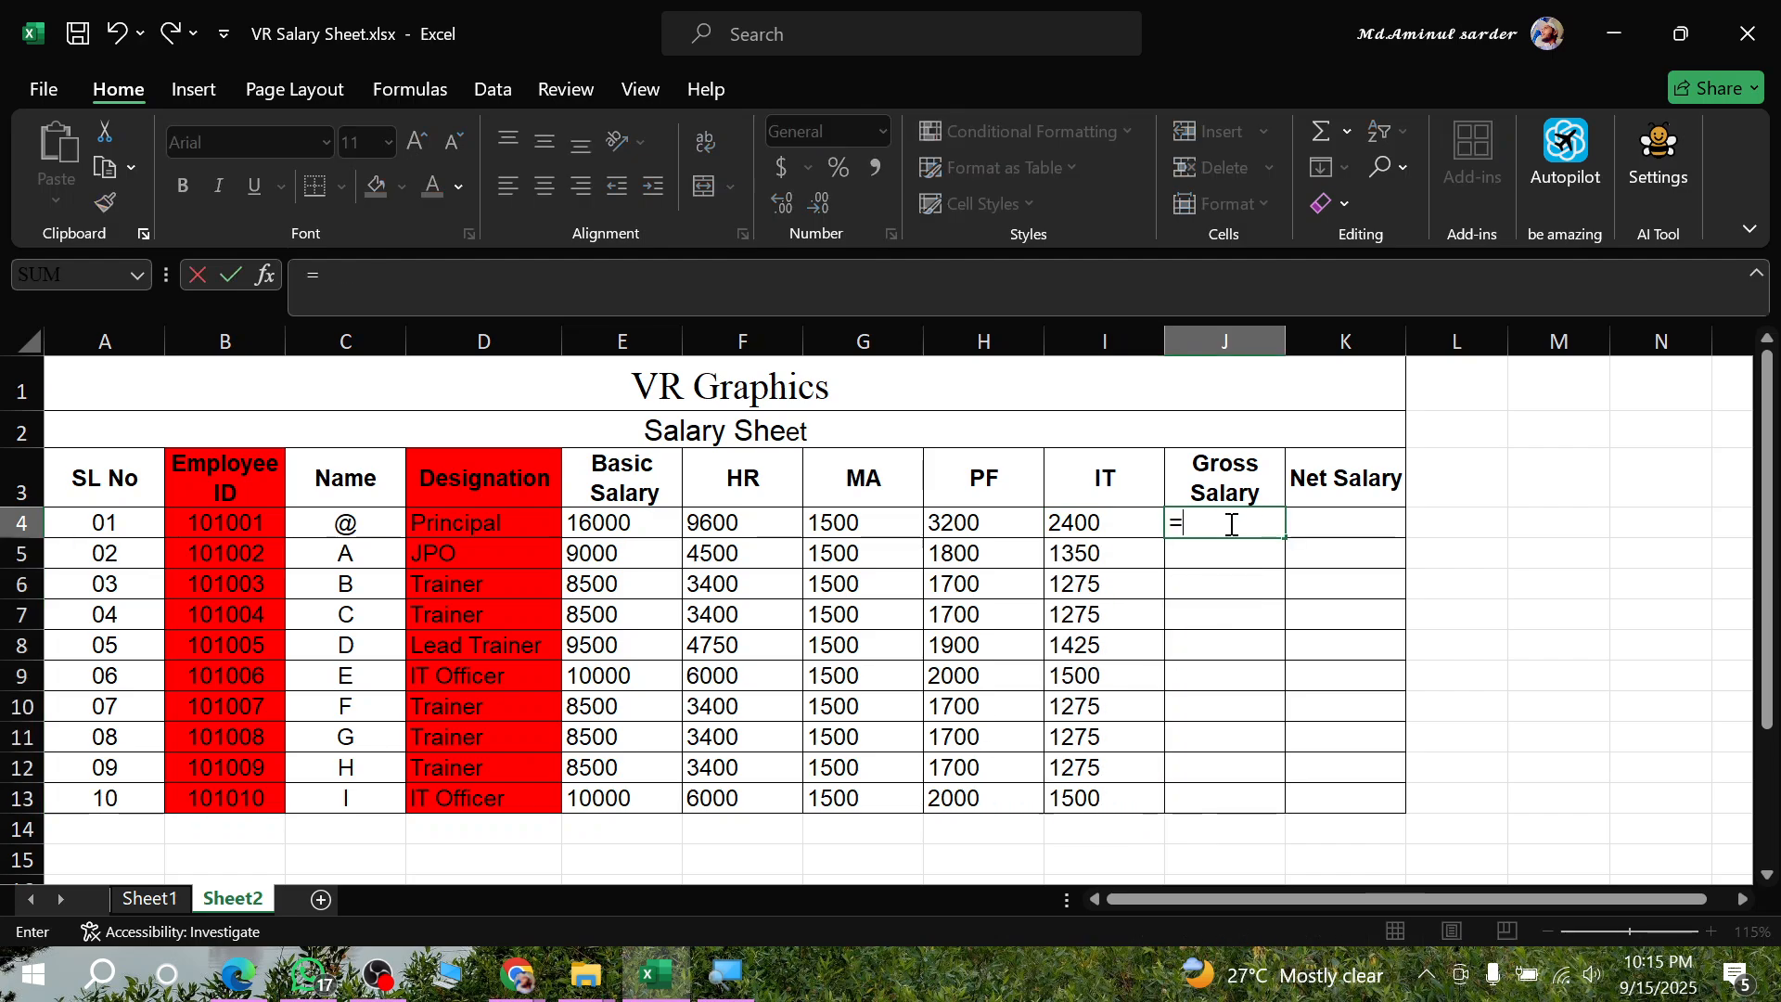
{"action": "type", "text": "{"}
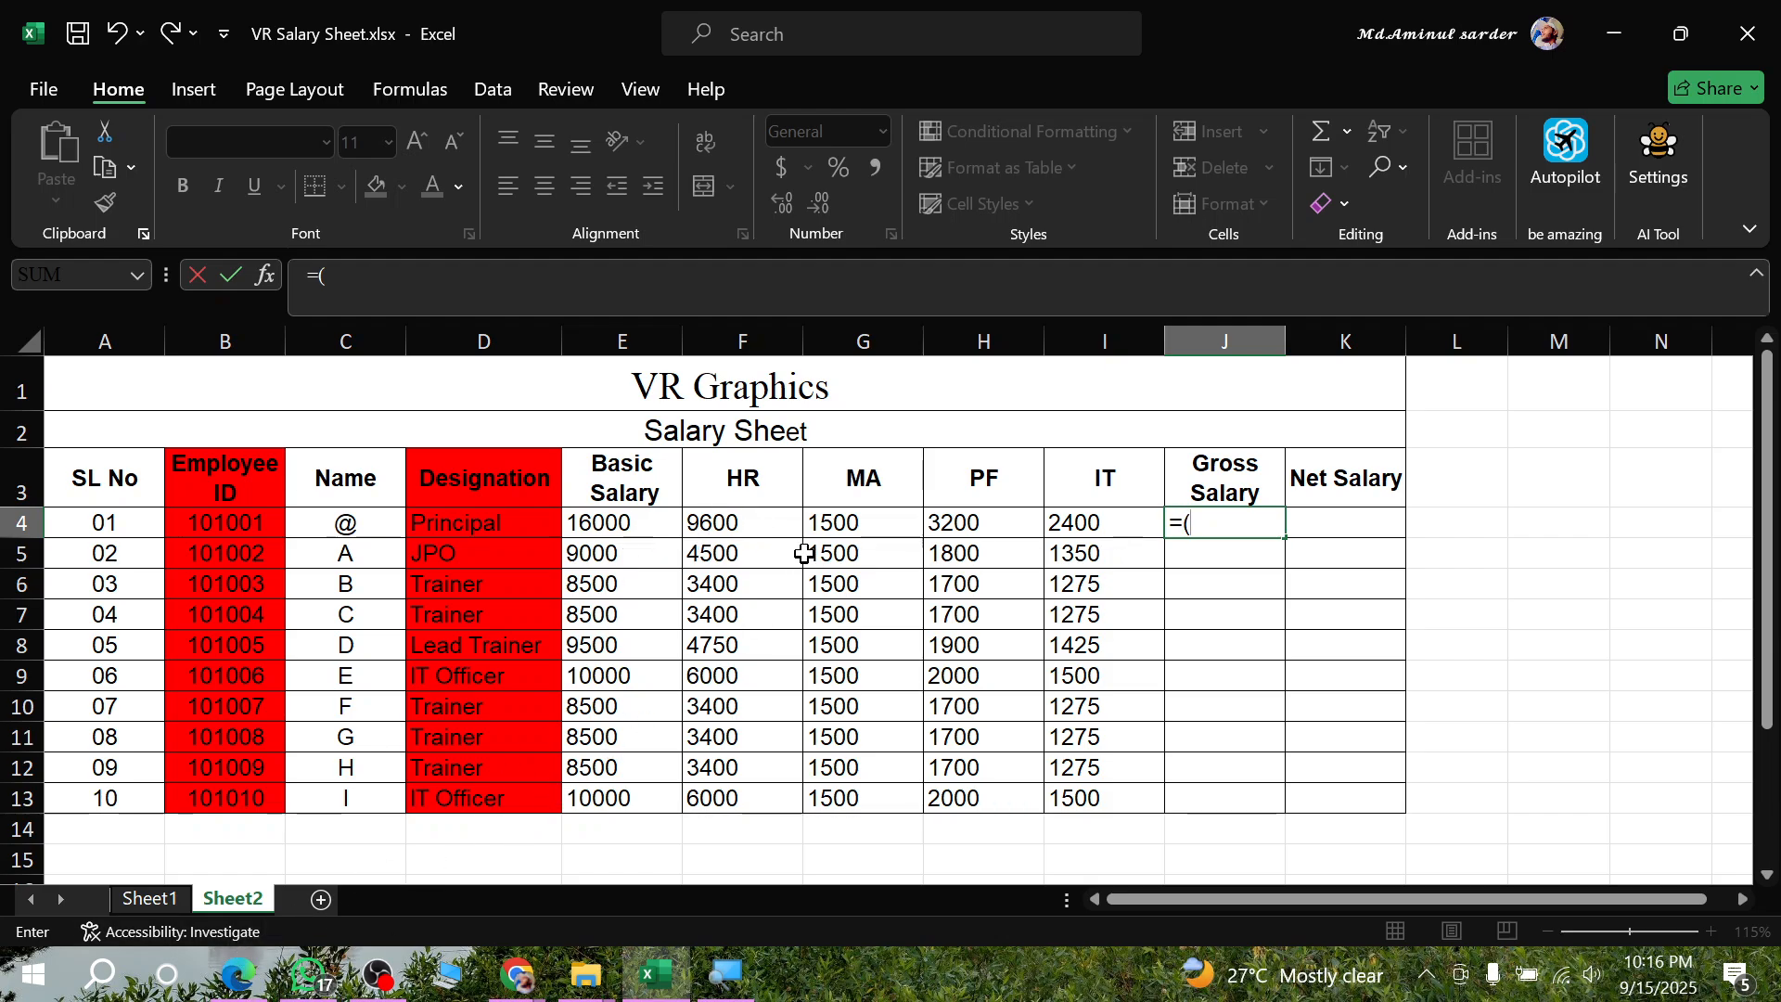
{"action": "left_click", "coordinate": [236, 974]}
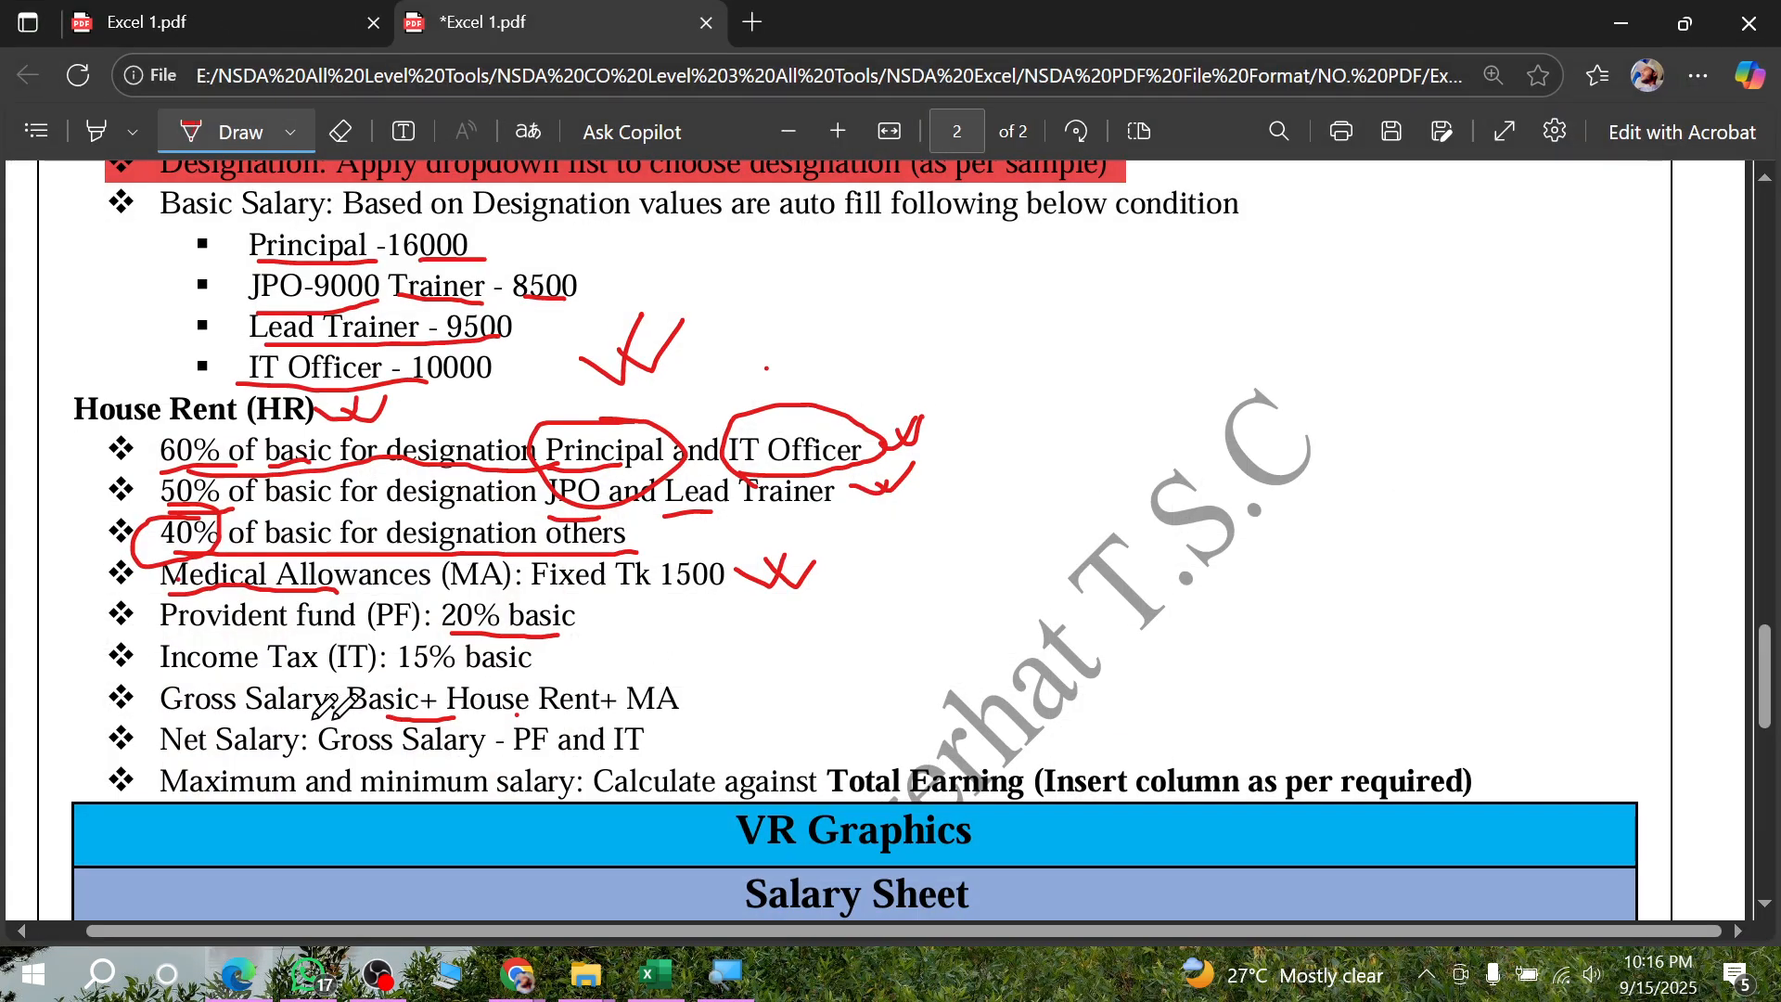
{"action": "left_click", "coordinate": [236, 973]}
{"action": "left_click", "coordinate": [619, 522]}
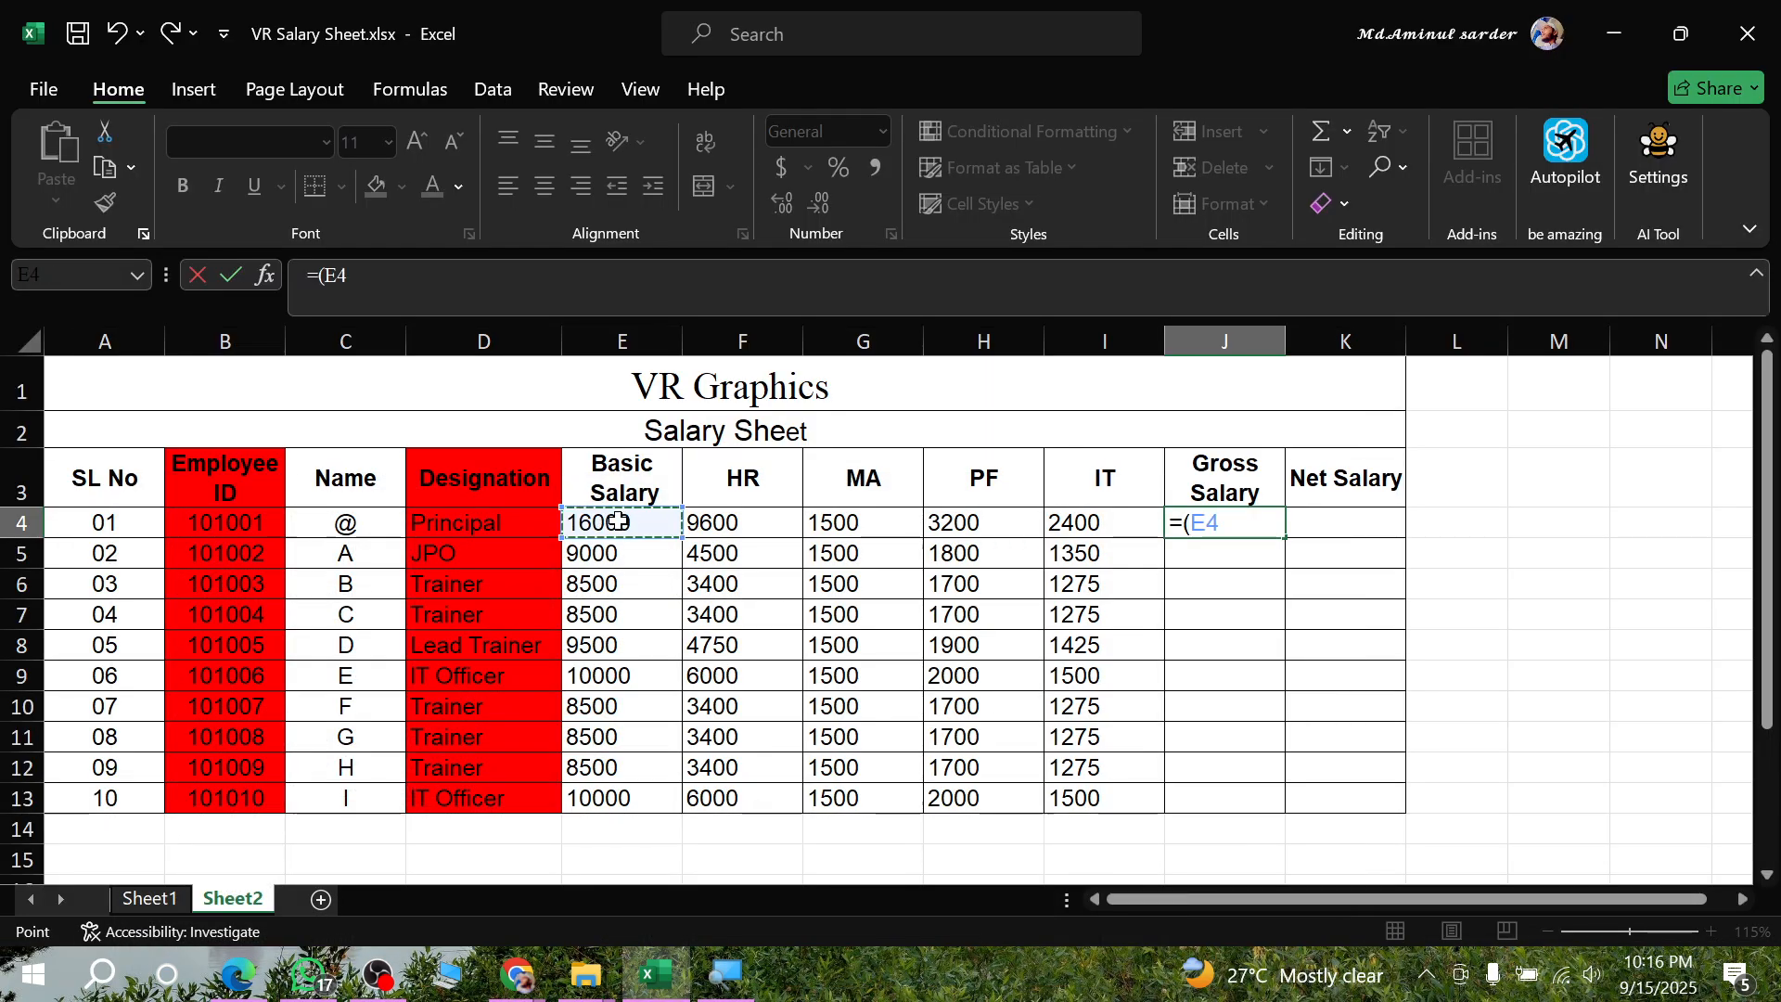
{"action": "type", "text": "+"}
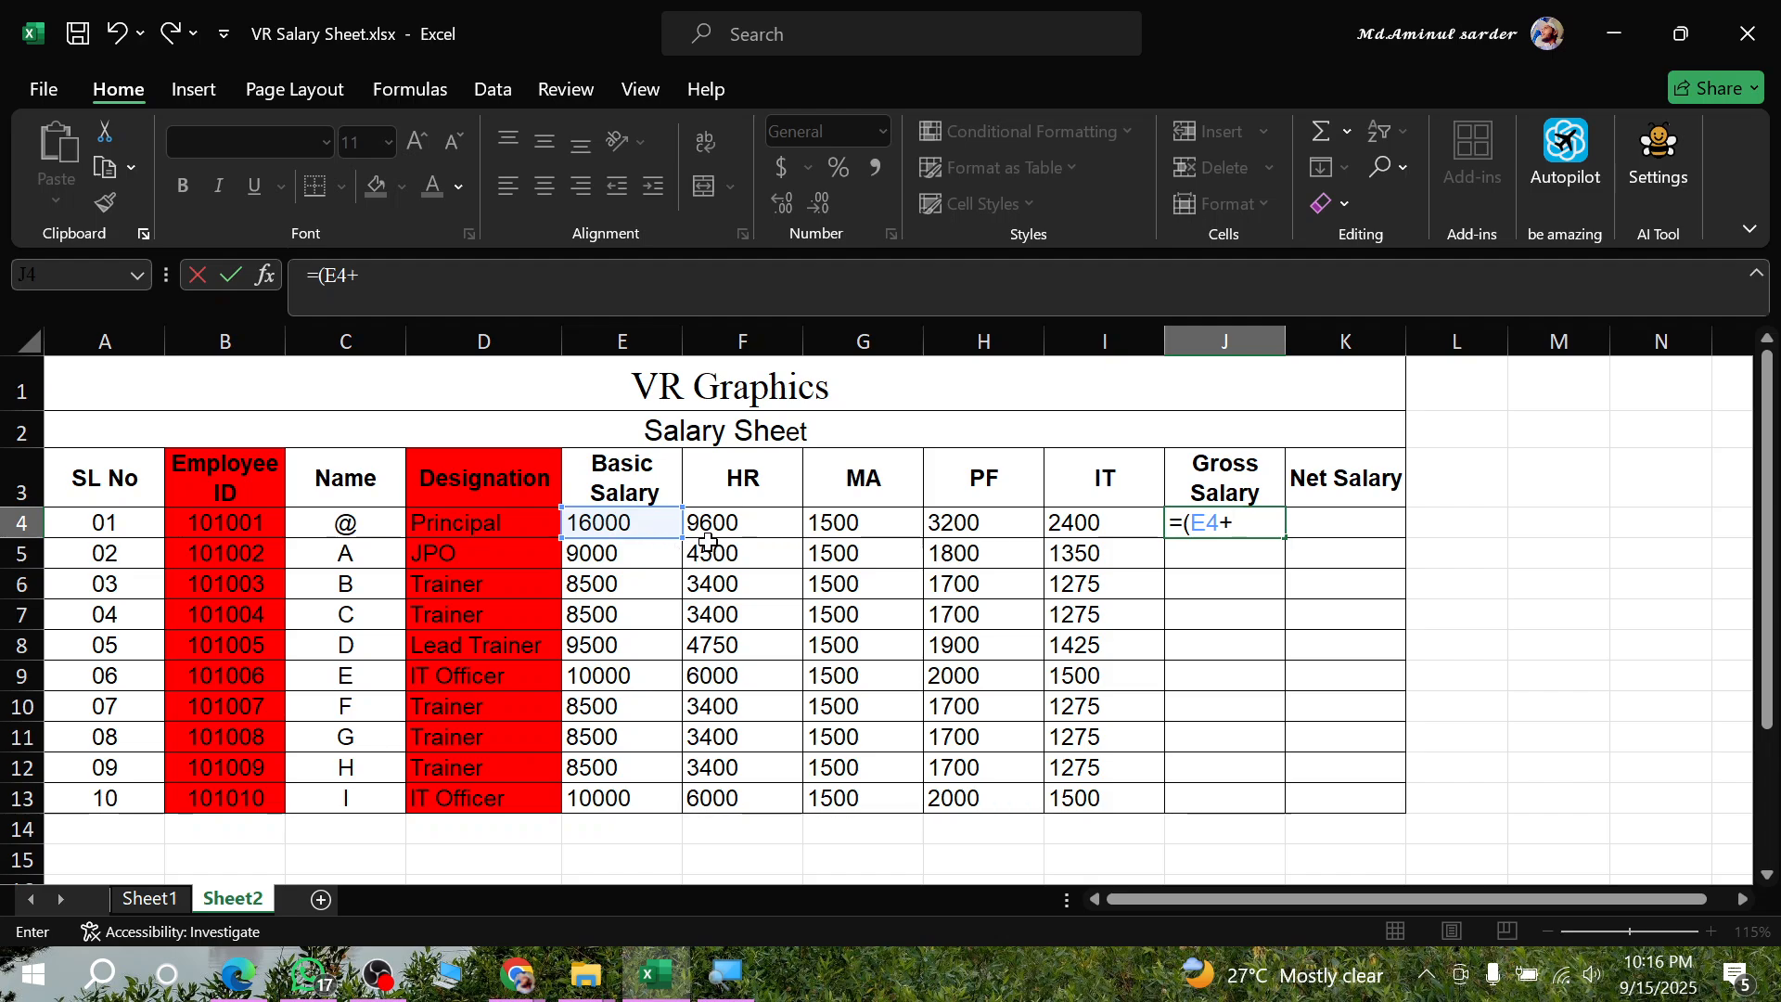
{"action": "left_click", "coordinate": [709, 525]}
{"action": "type", "text": "+"}
{"action": "left_click", "coordinate": [834, 522]}
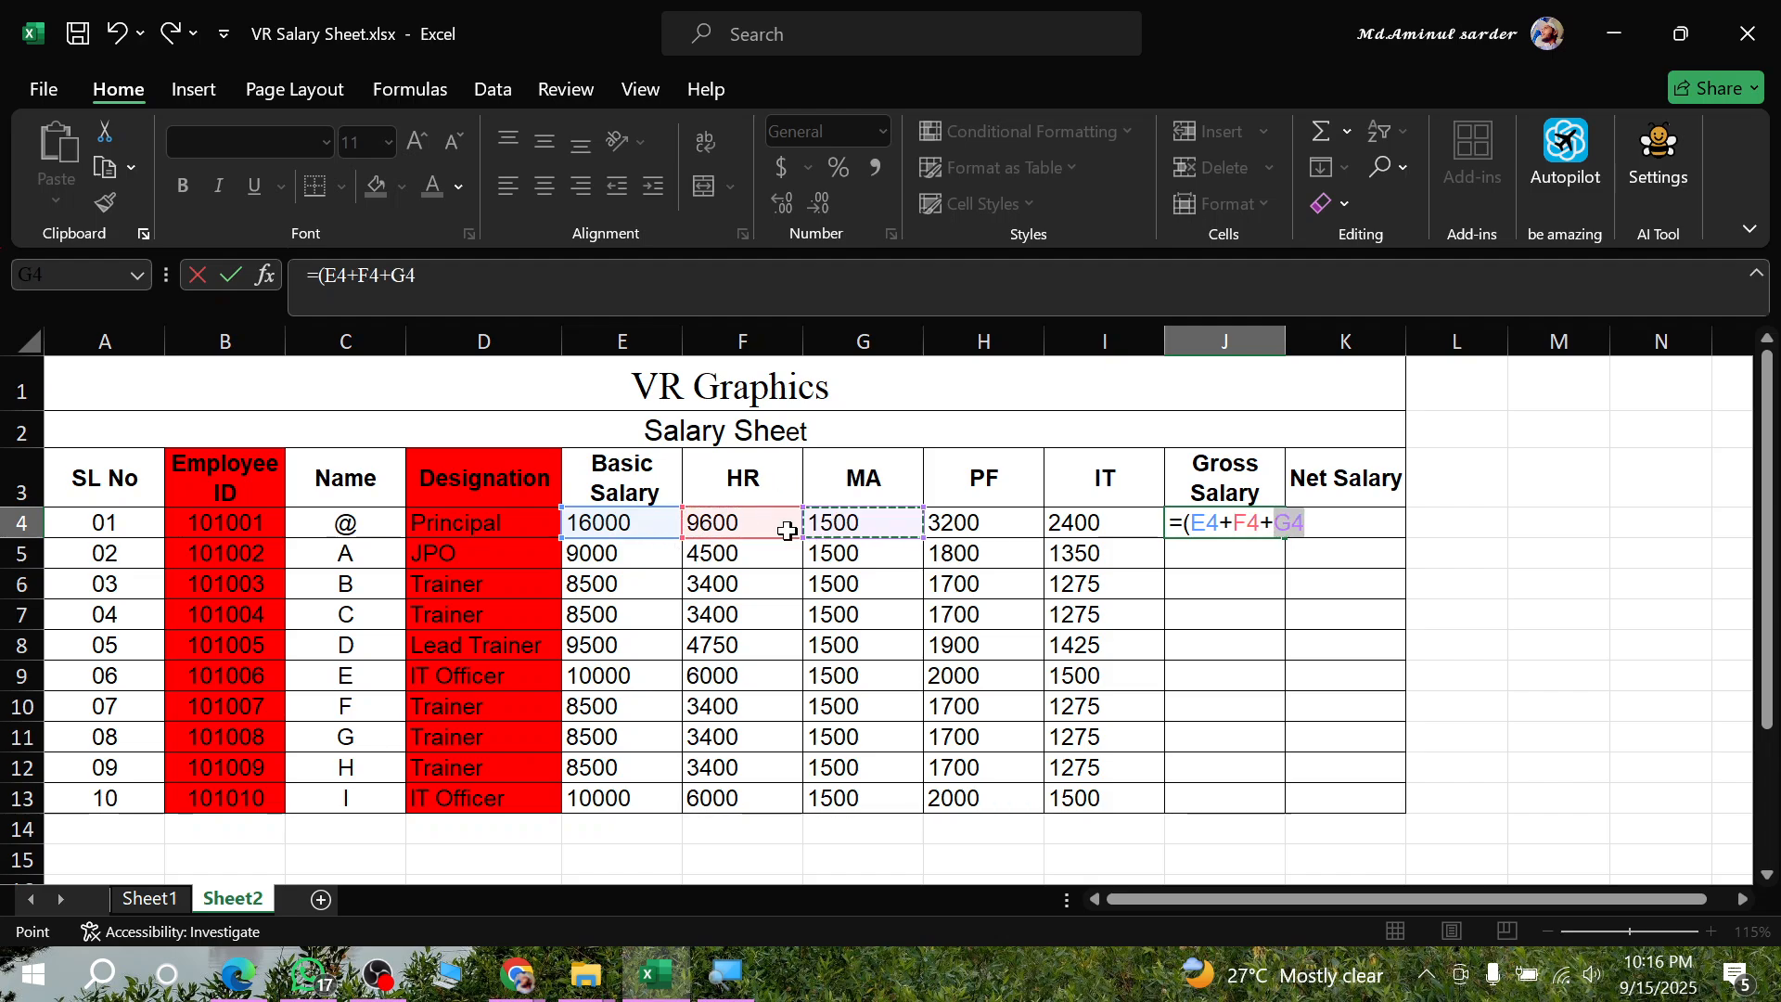
{"action": "type", "text": ")"}
{"action": "key", "text": "Return"}
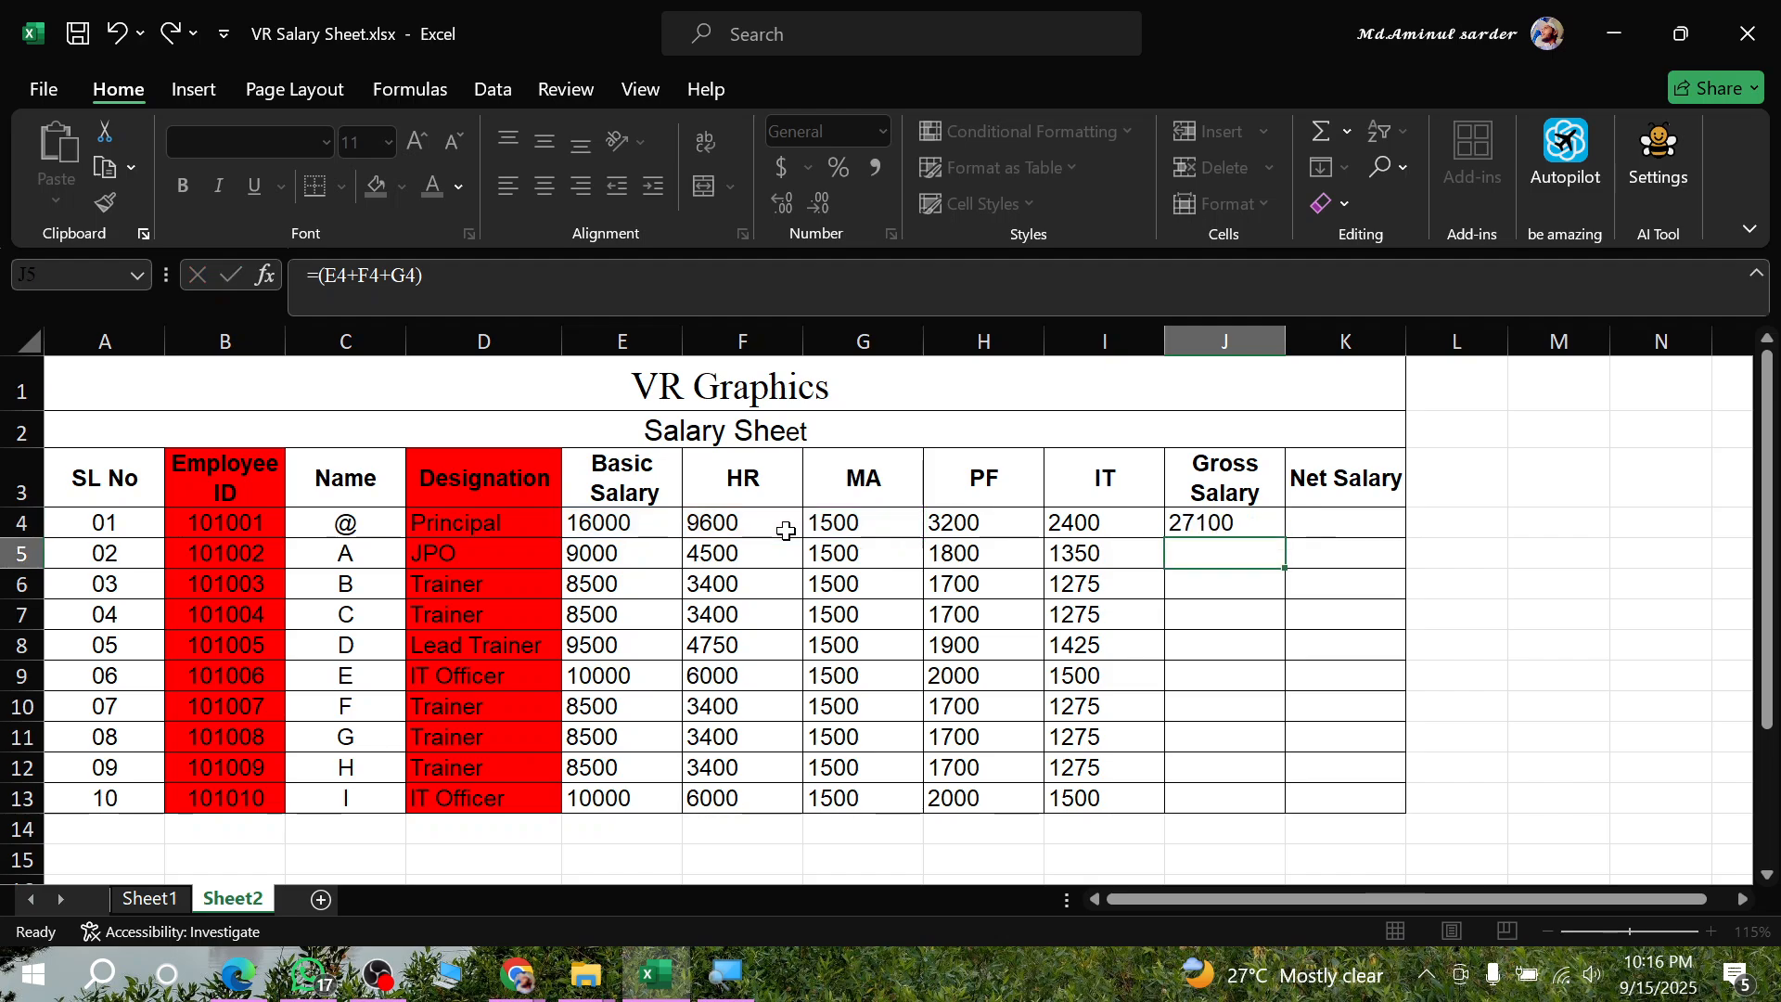
{"action": "left_click", "coordinate": [1244, 525]}
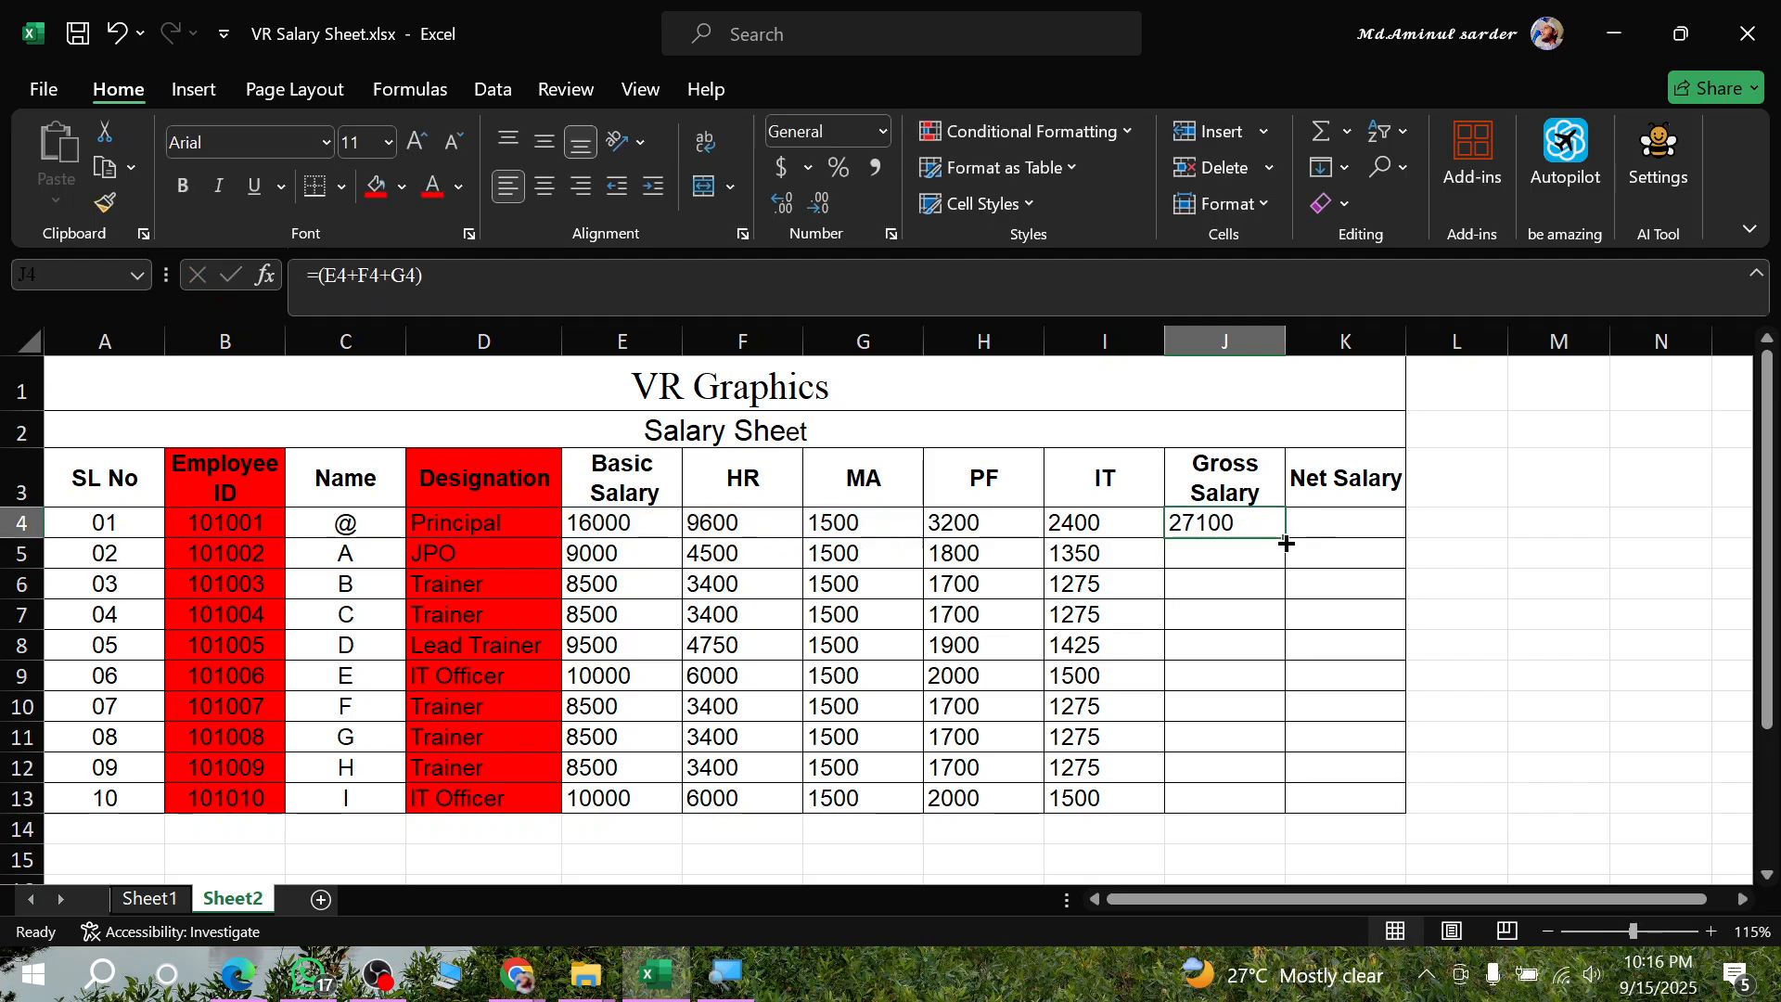
{"action": "double_click", "coordinate": [1284, 538]}
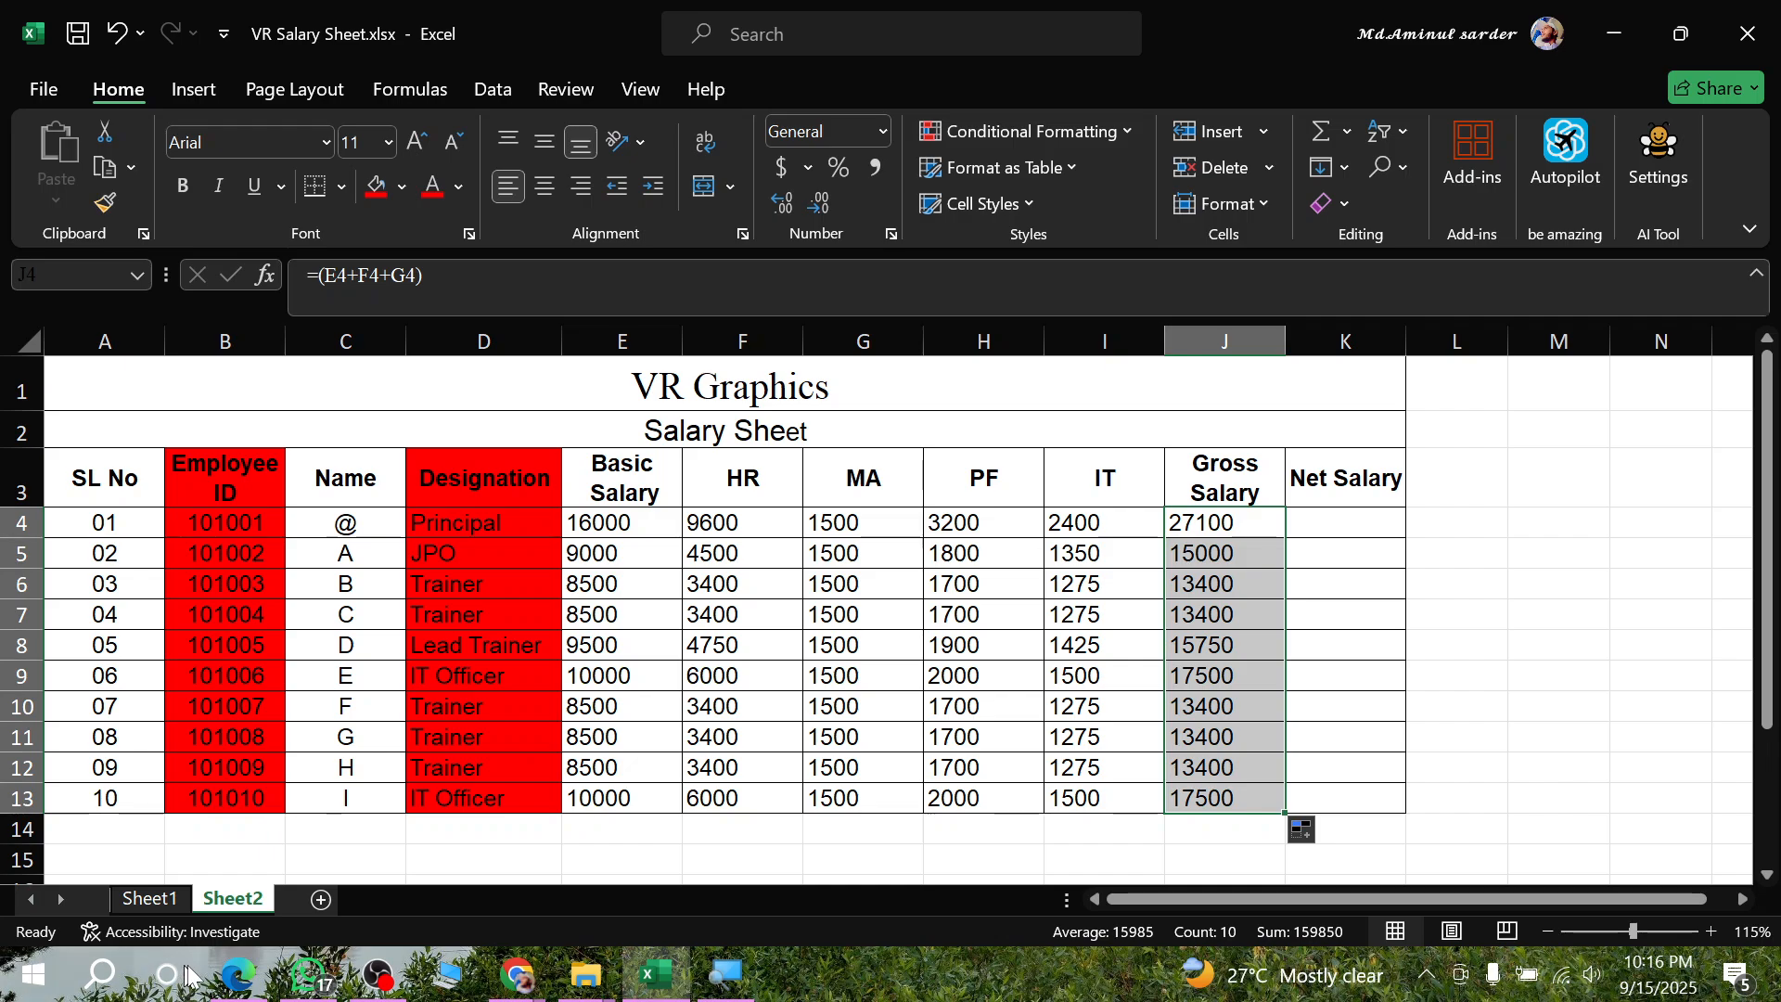
- Check the Net Salary rule in the assignment PDF and enter =(J4-(H4+I4)) in K4 of the salary sheet
{"action": "left_click", "coordinate": [233, 969]}
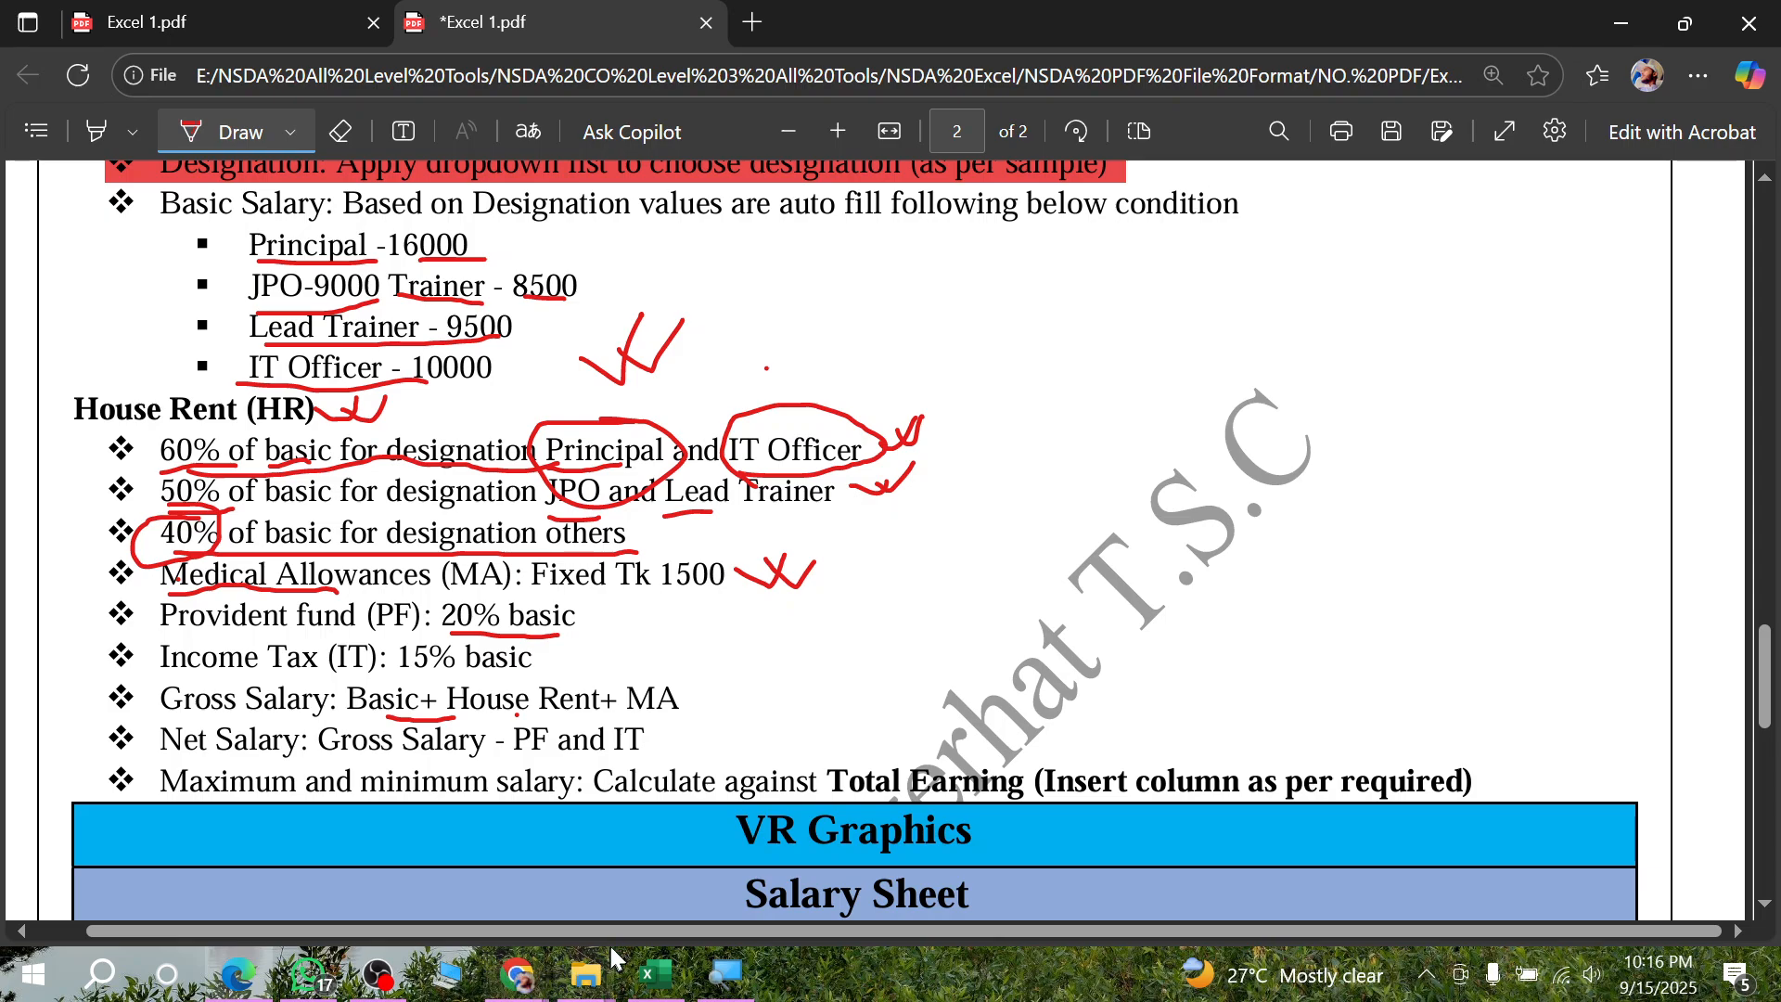
{"action": "left_click", "coordinate": [656, 974]}
{"action": "left_click", "coordinate": [1335, 522]}
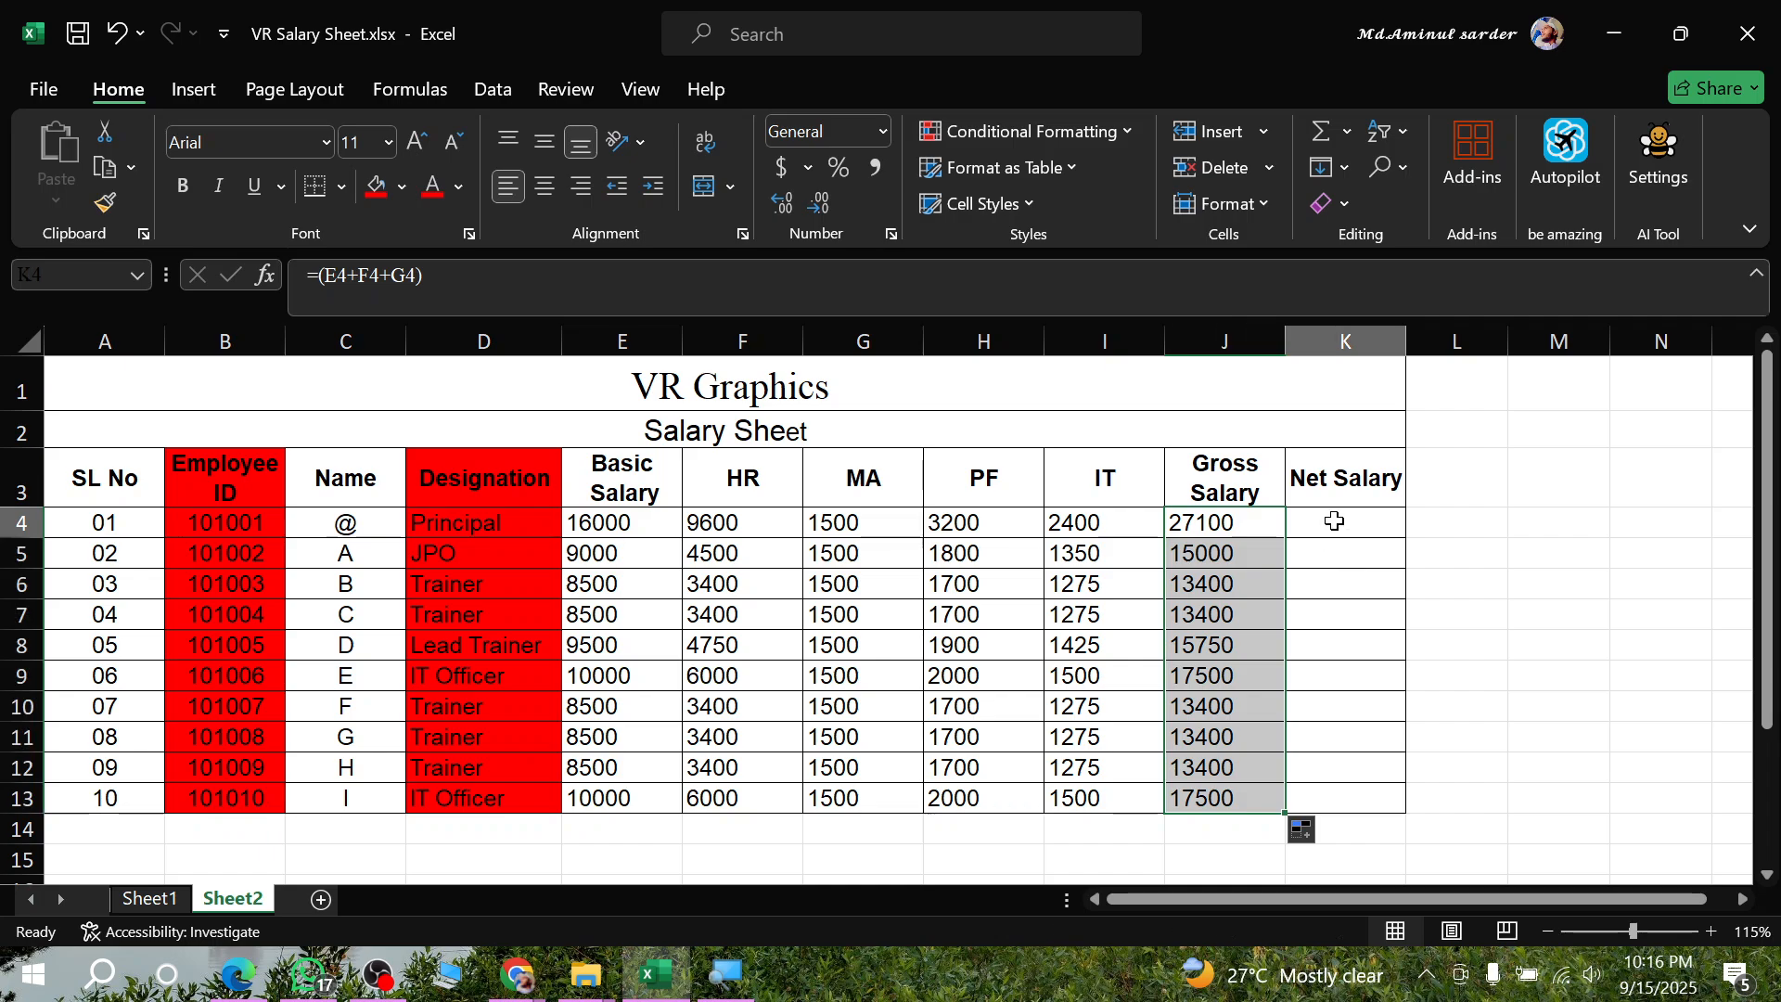
{"action": "type", "text": "="}
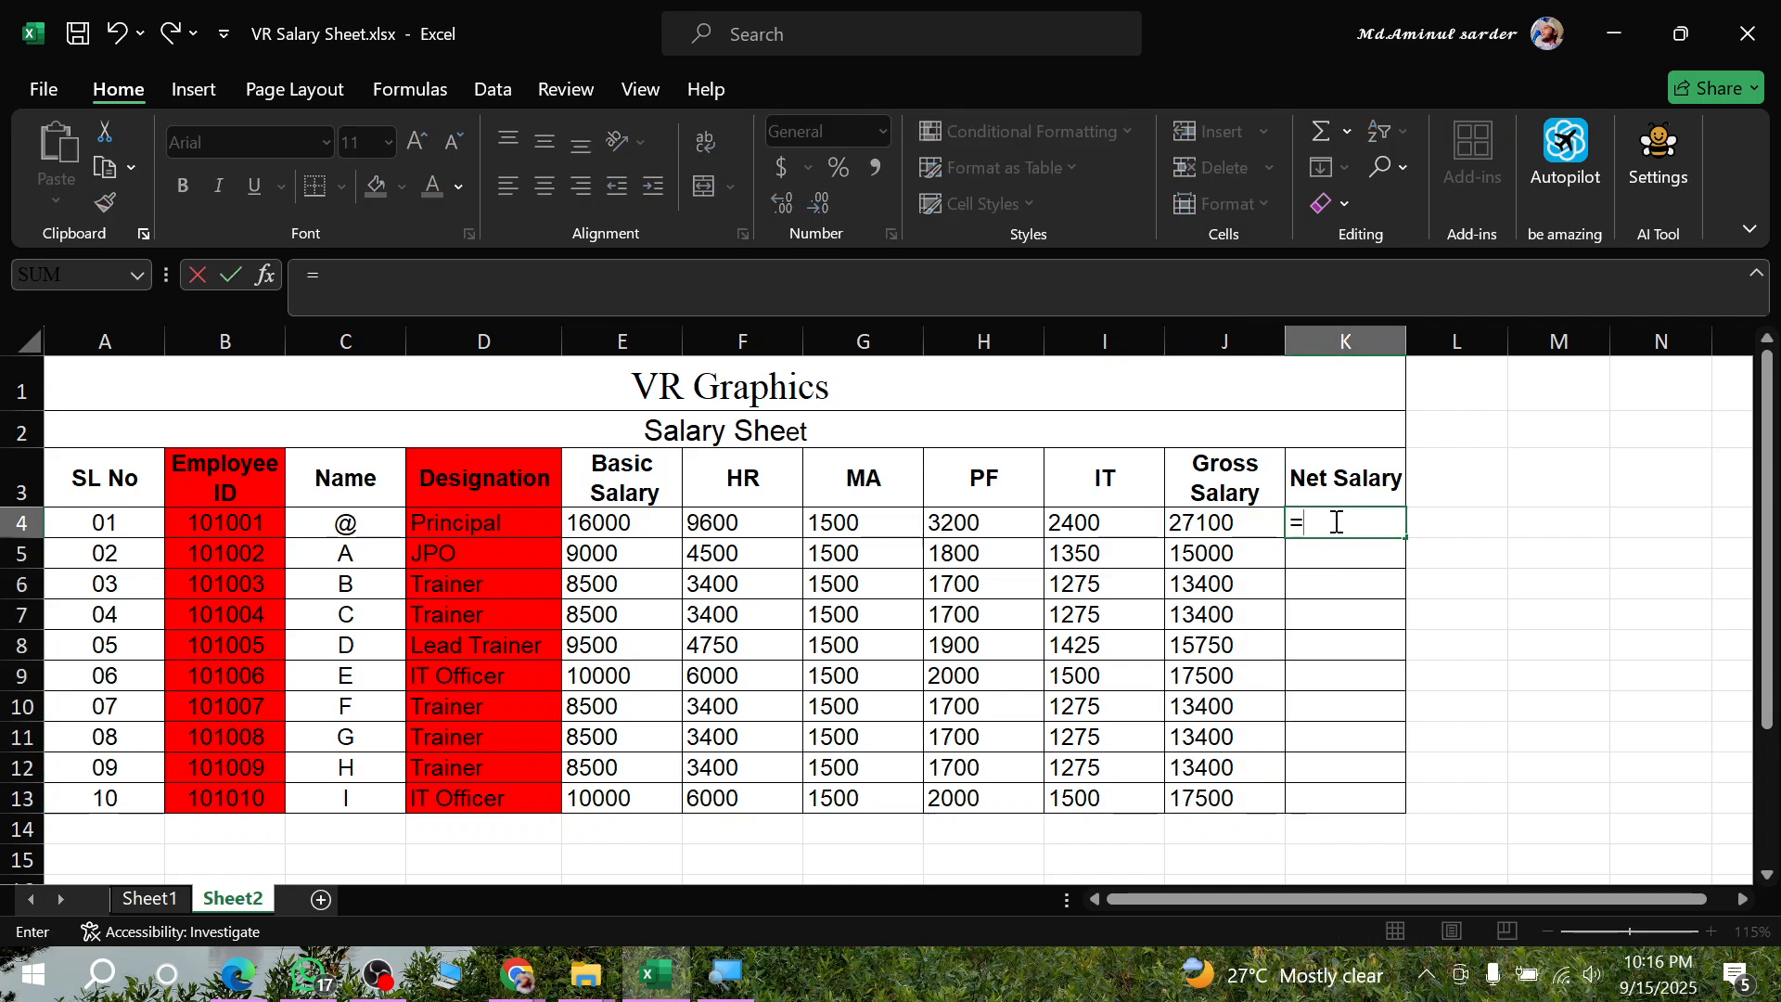
{"action": "type", "text": "("}
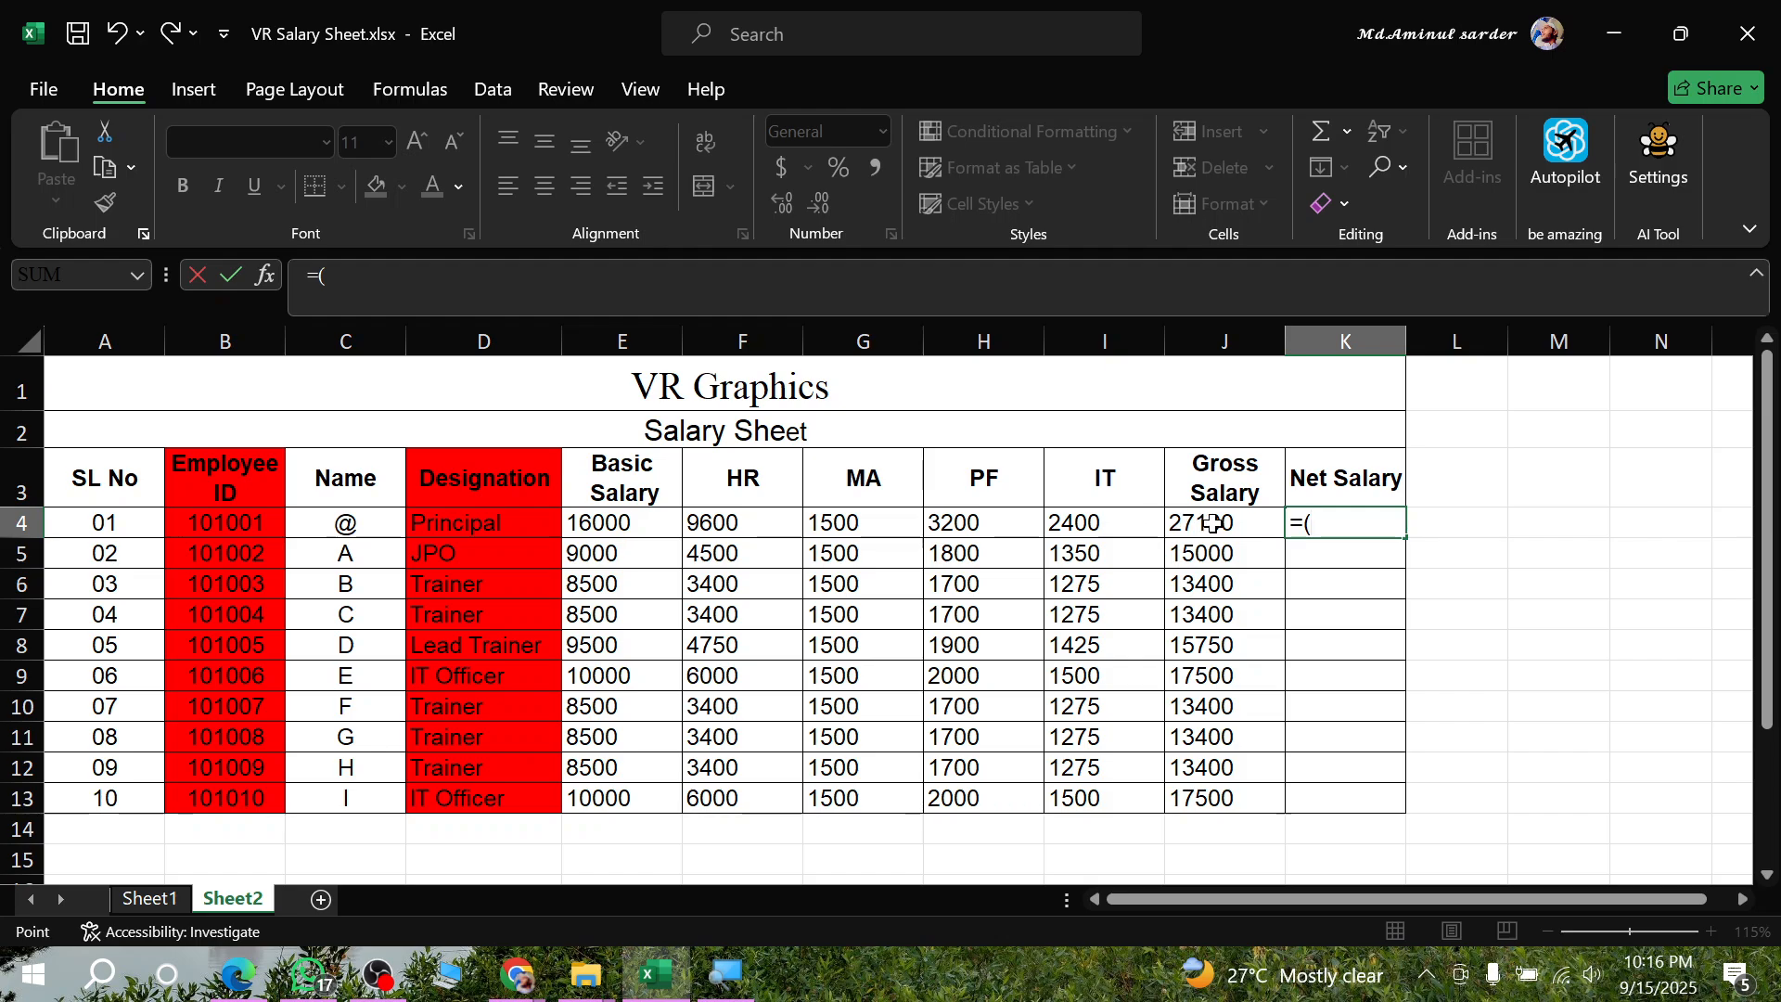
{"action": "left_click", "coordinate": [1212, 522]}
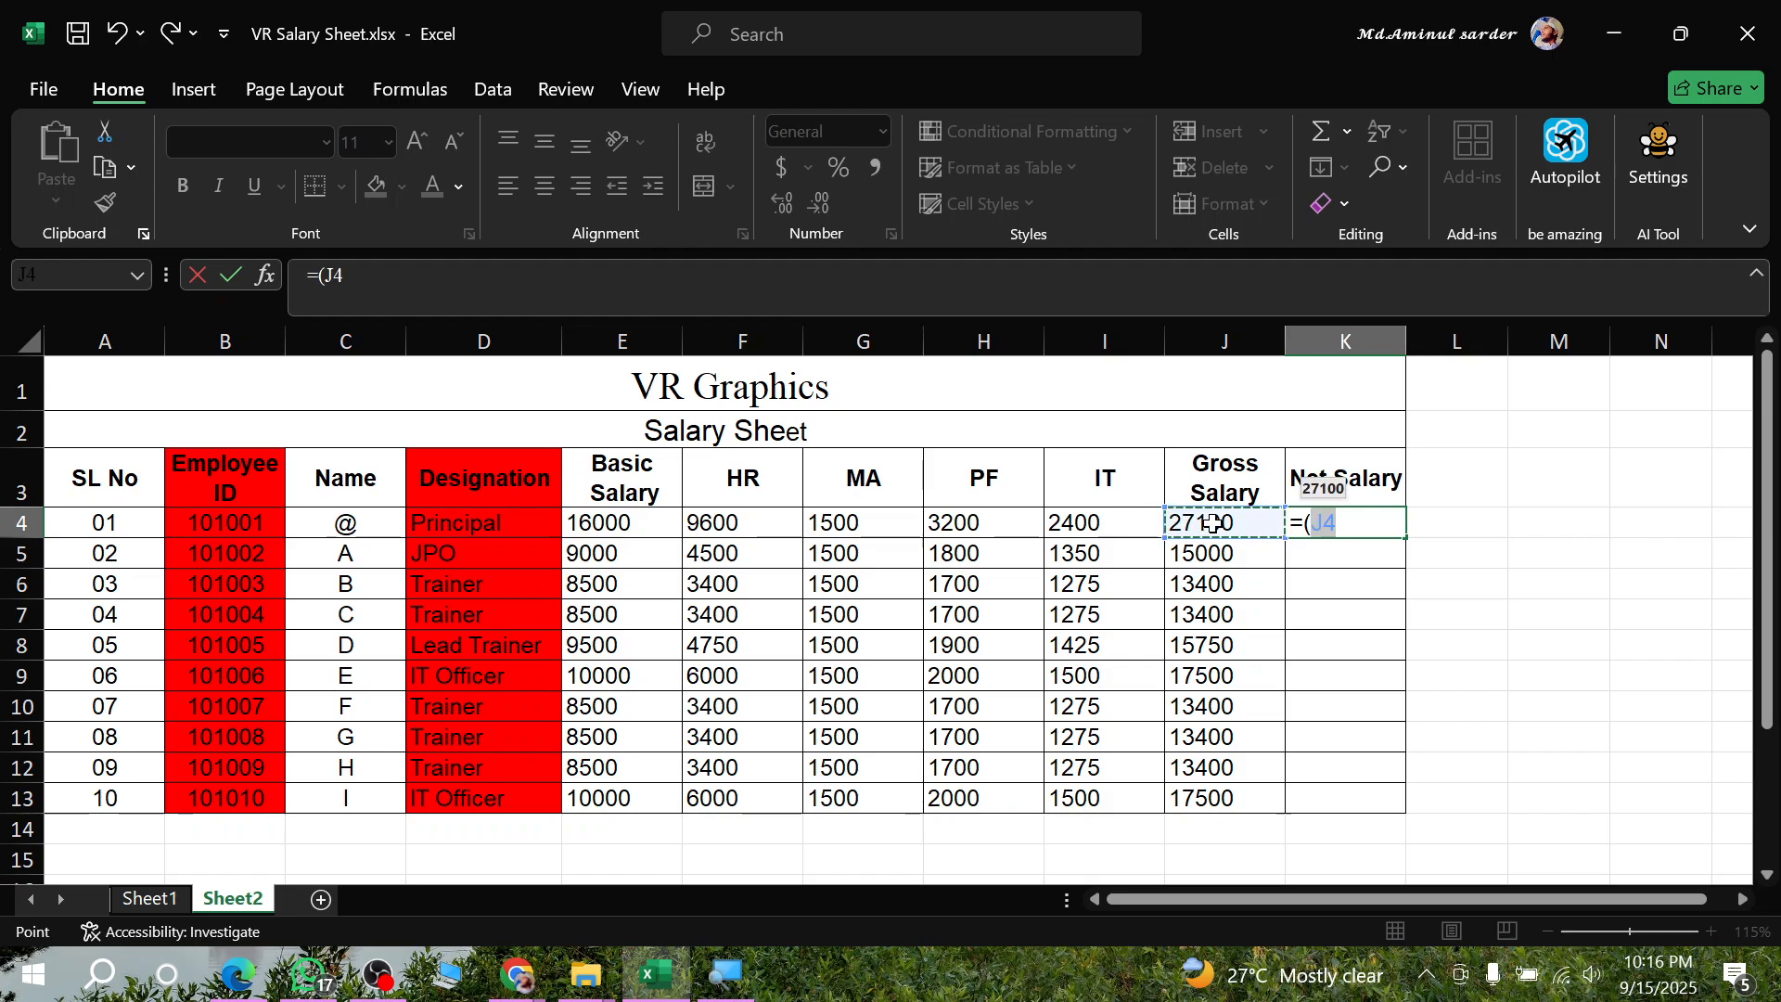
{"action": "type", "text": "-("}
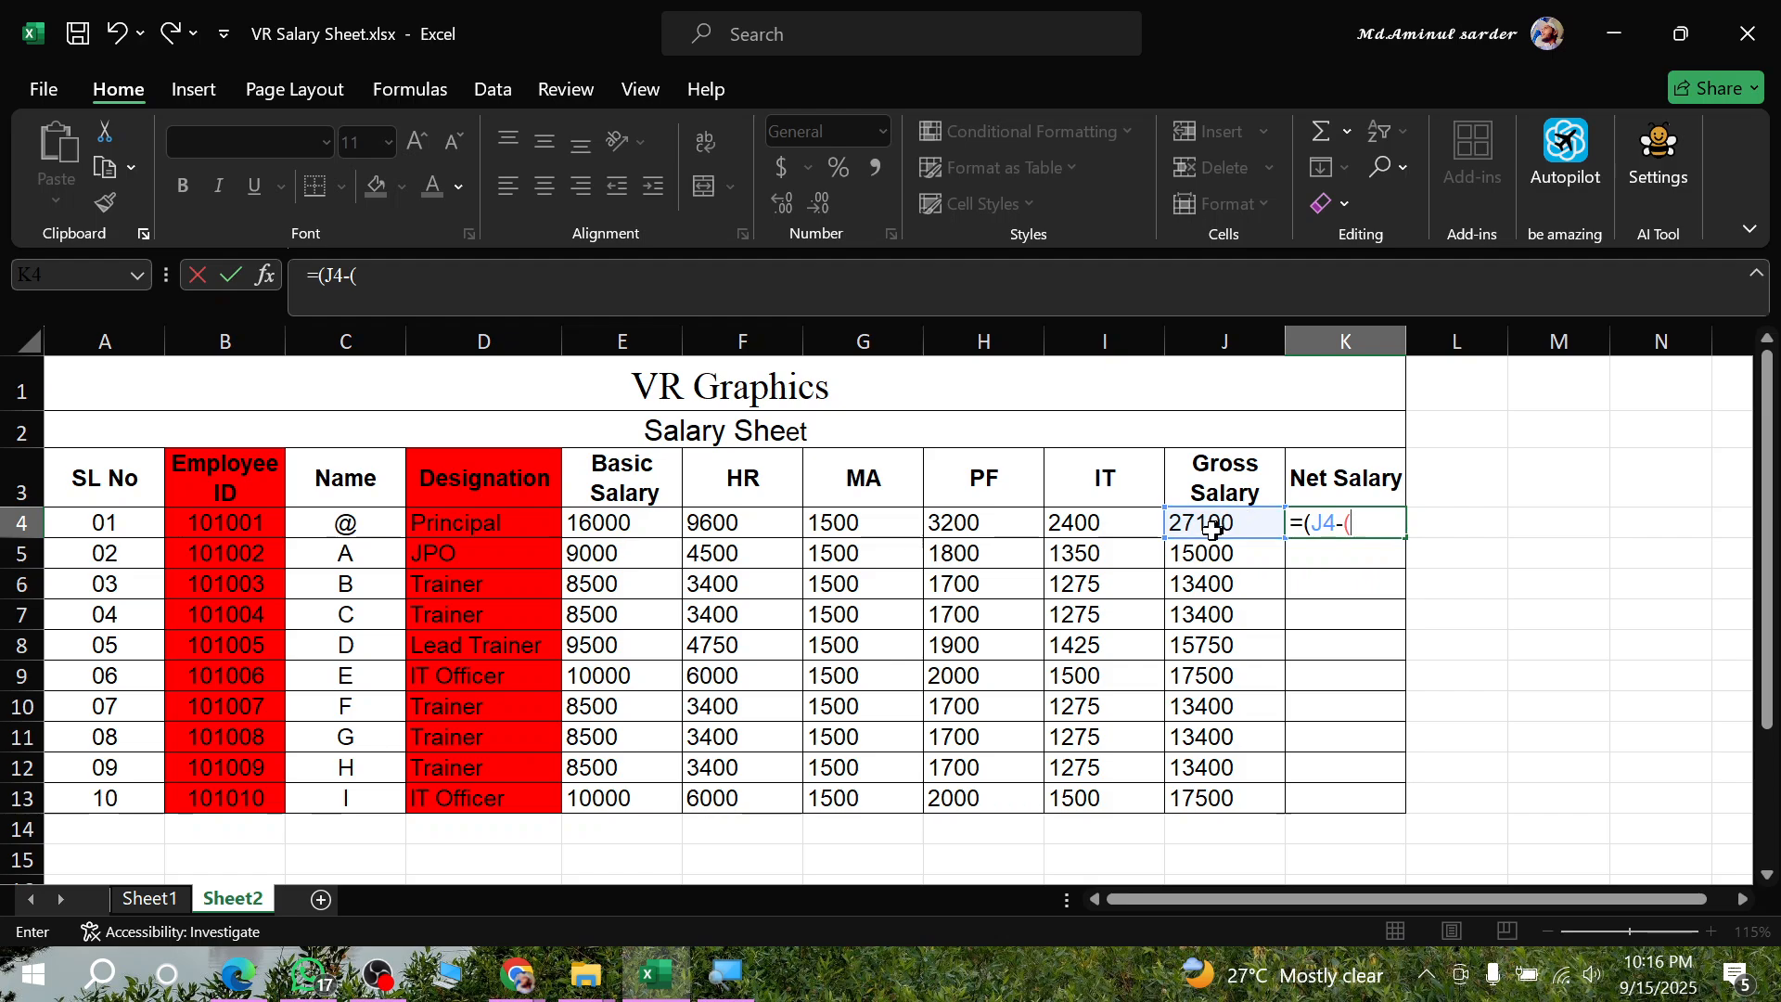
{"action": "left_click", "coordinate": [969, 517]}
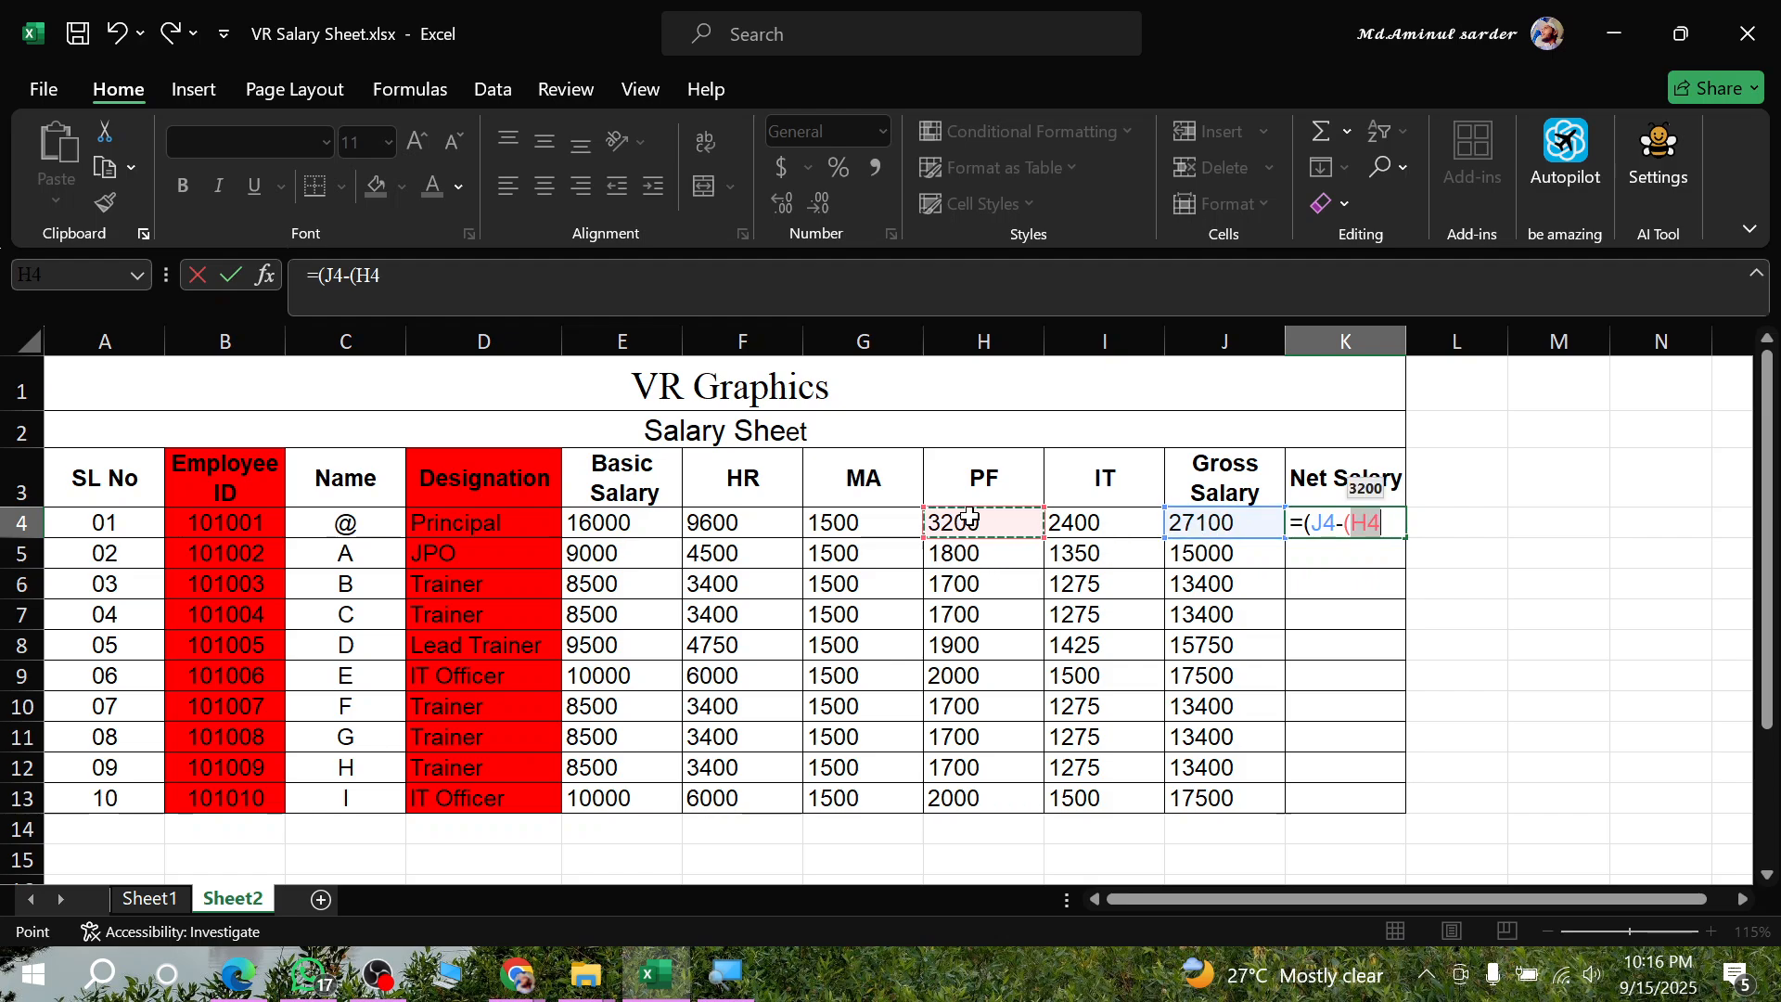
{"action": "type", "text": "+"}
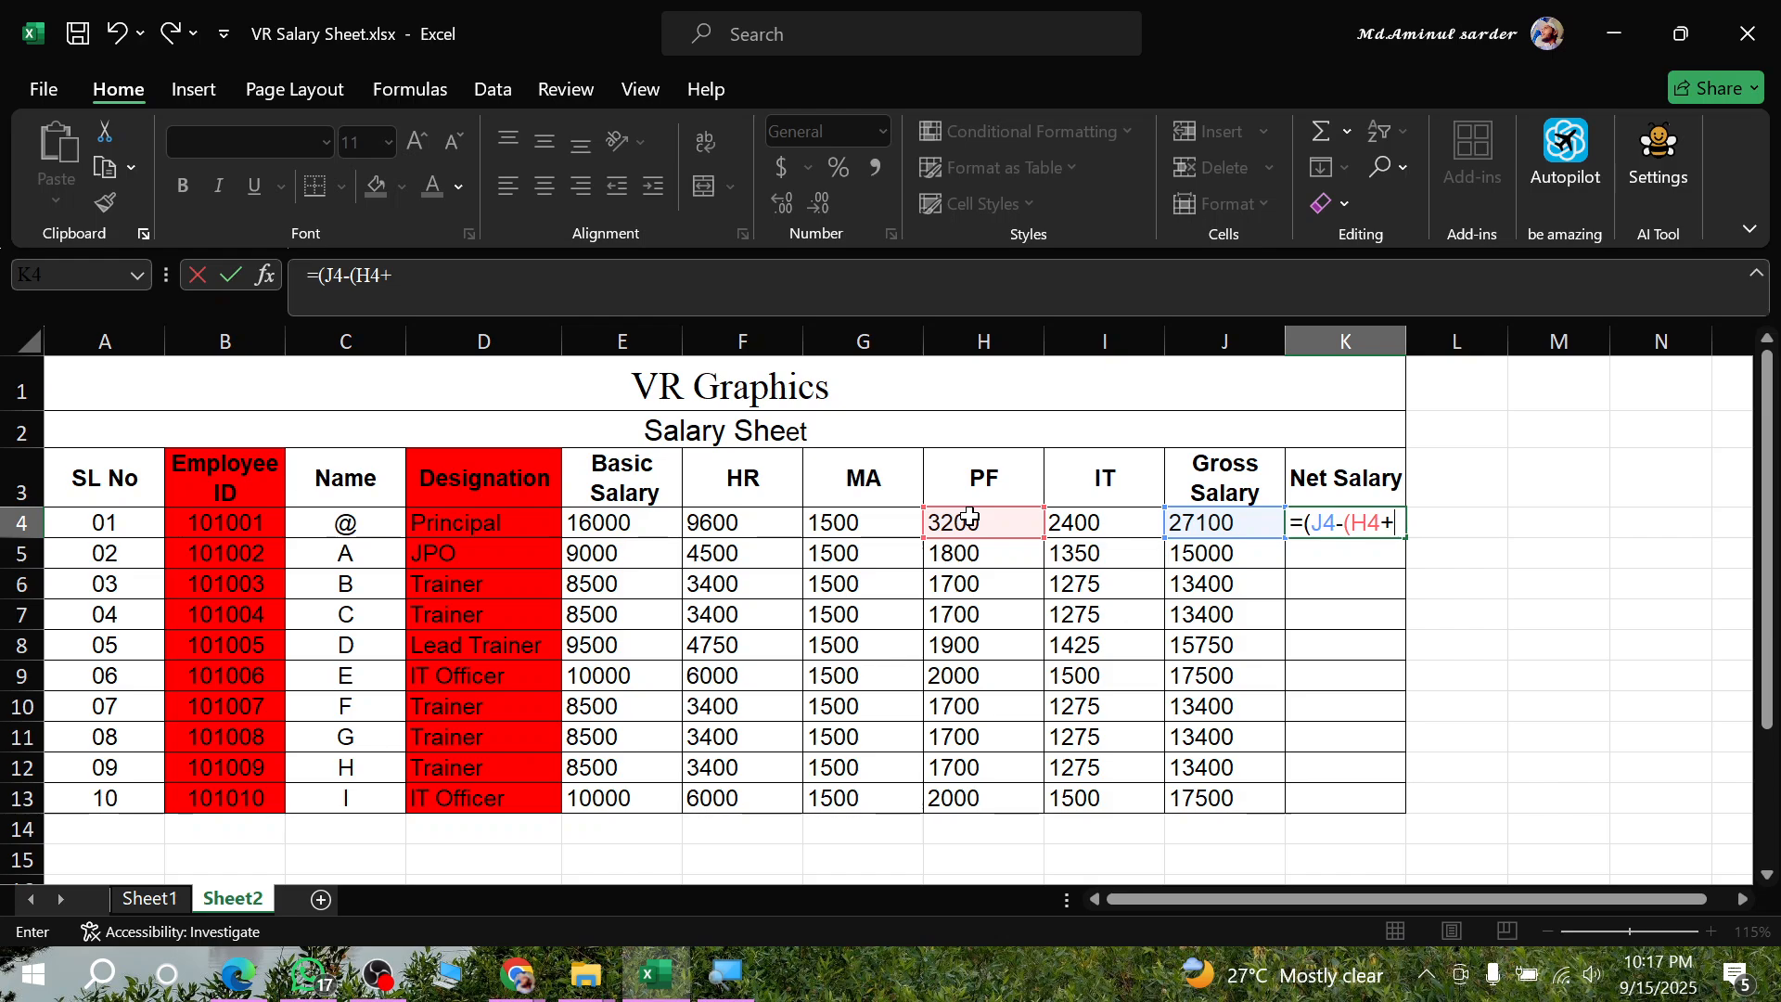
{"action": "left_click", "coordinate": [1105, 517]}
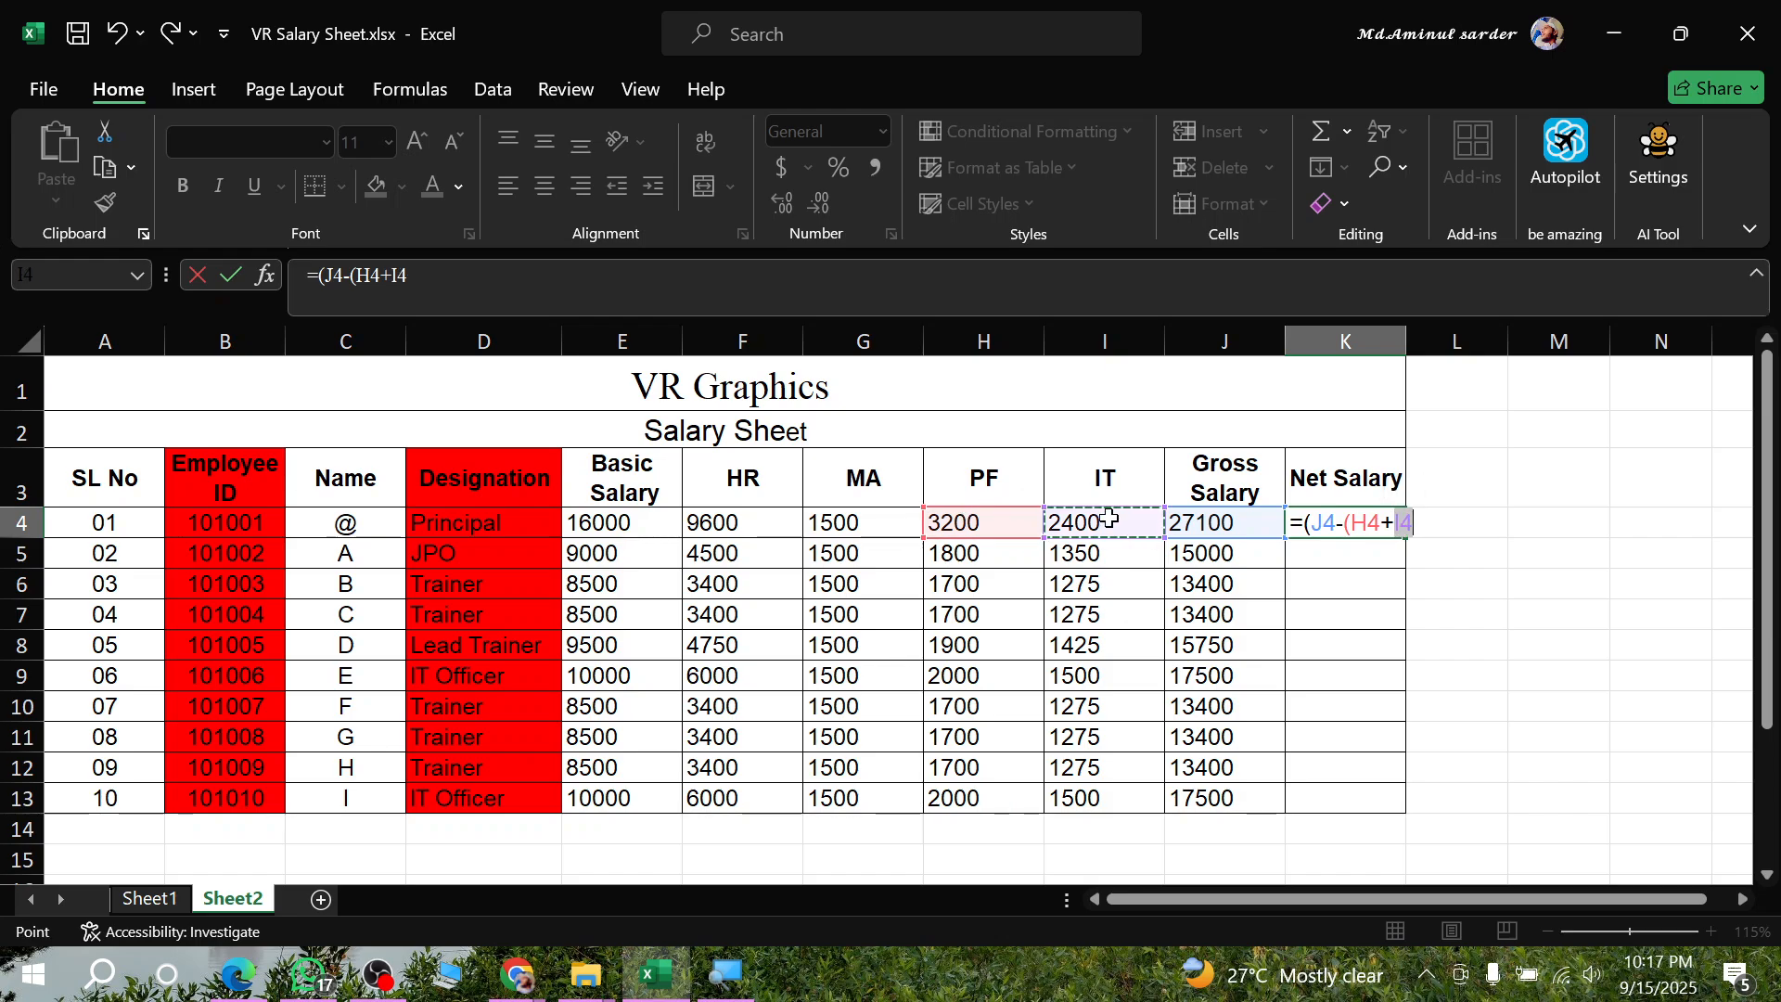
{"action": "key", "text": "Return"}
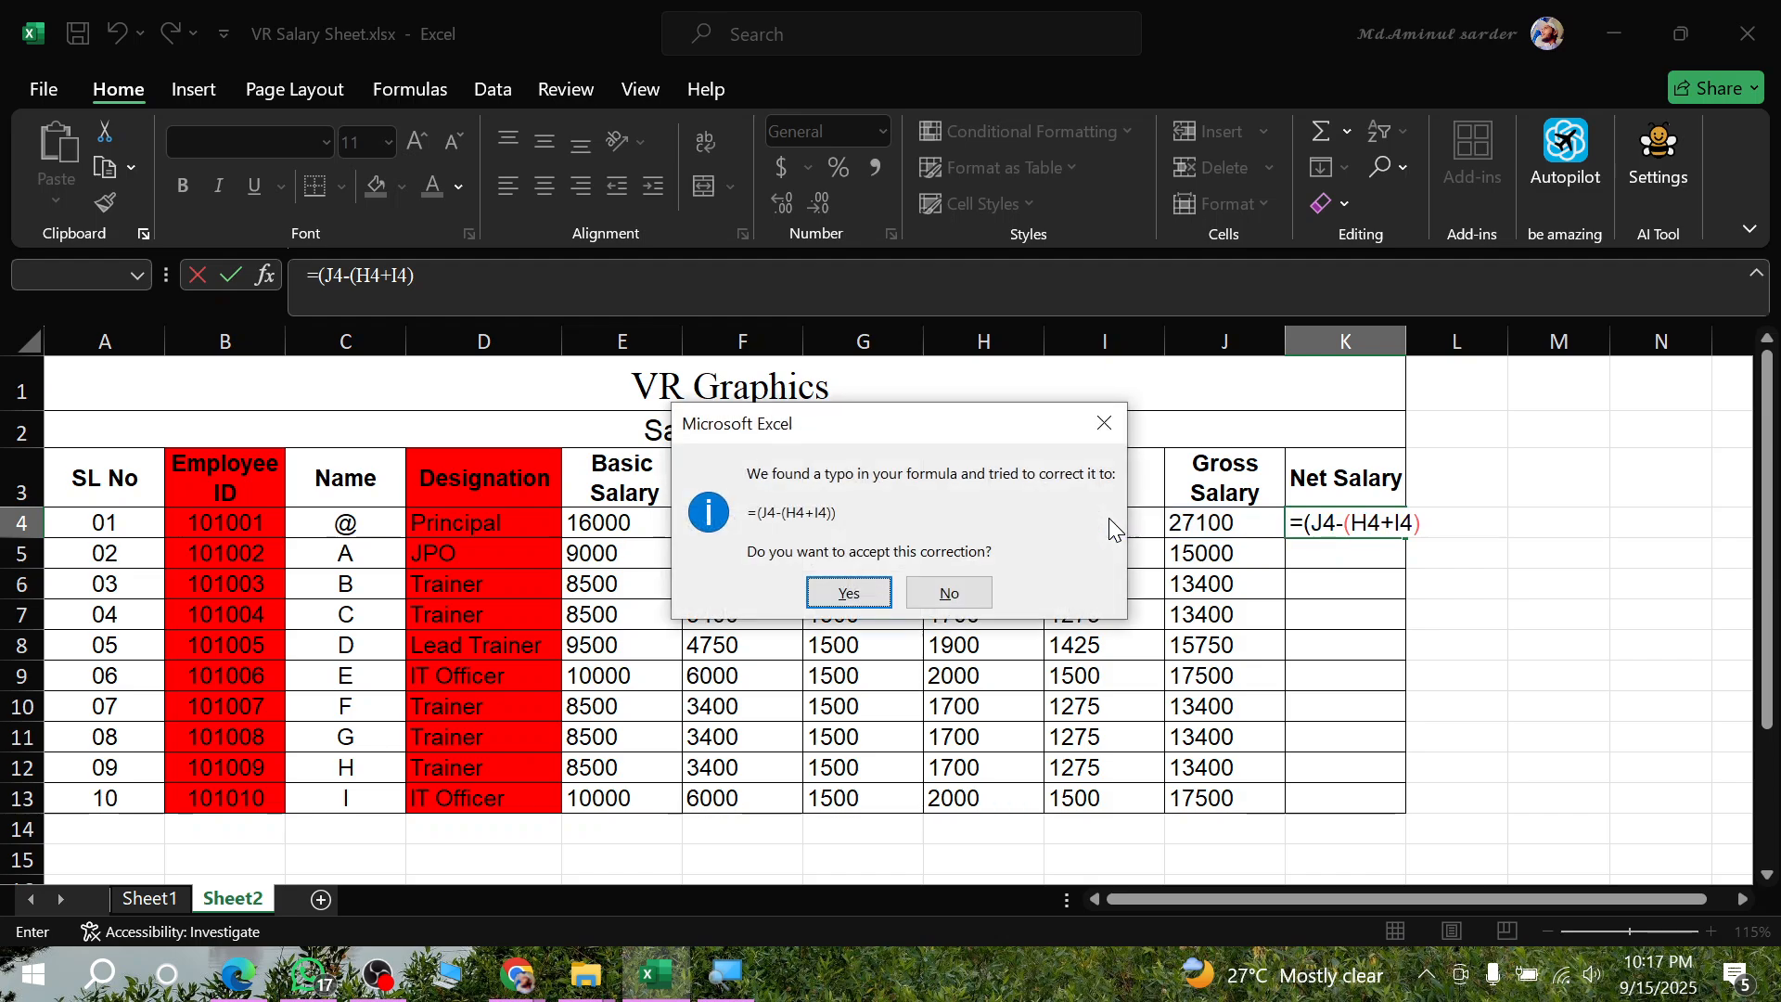
{"action": "key", "text": "Return"}
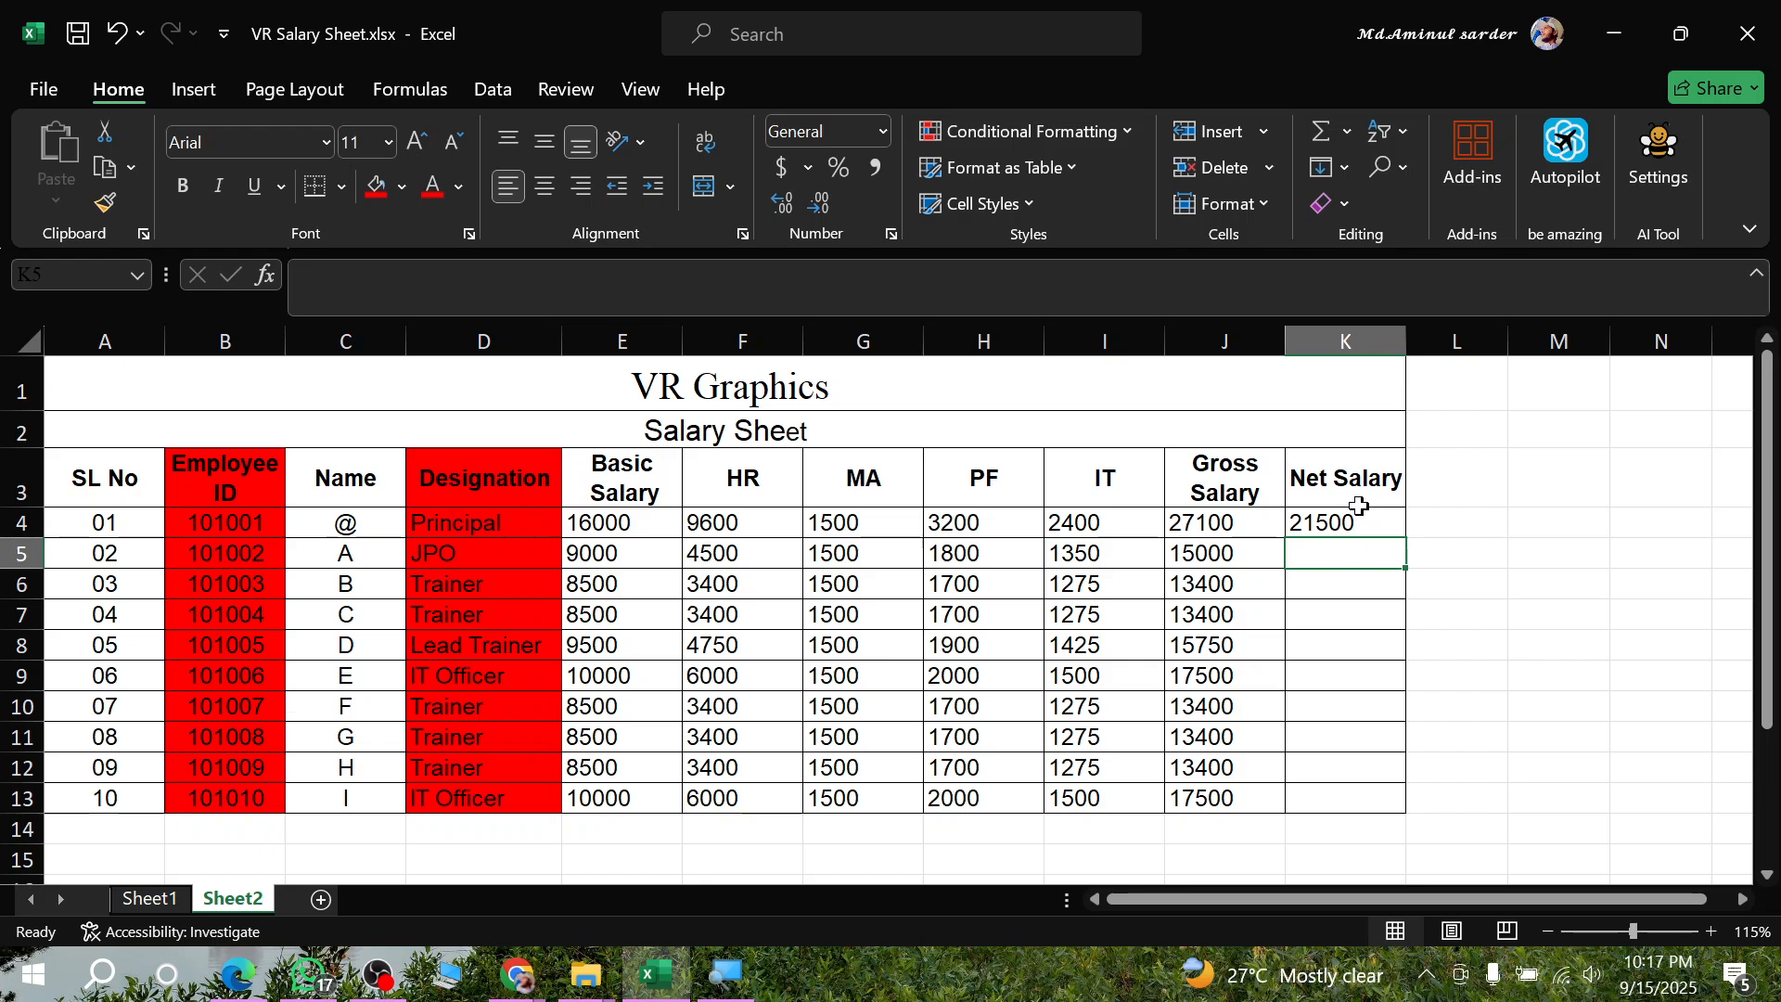
- Review the Net Salary formula in K4 and fill it down through K13
{"action": "left_click", "coordinate": [1355, 501]}
{"action": "left_click", "coordinate": [1357, 519]}
{"action": "double_click", "coordinate": [1357, 520]}
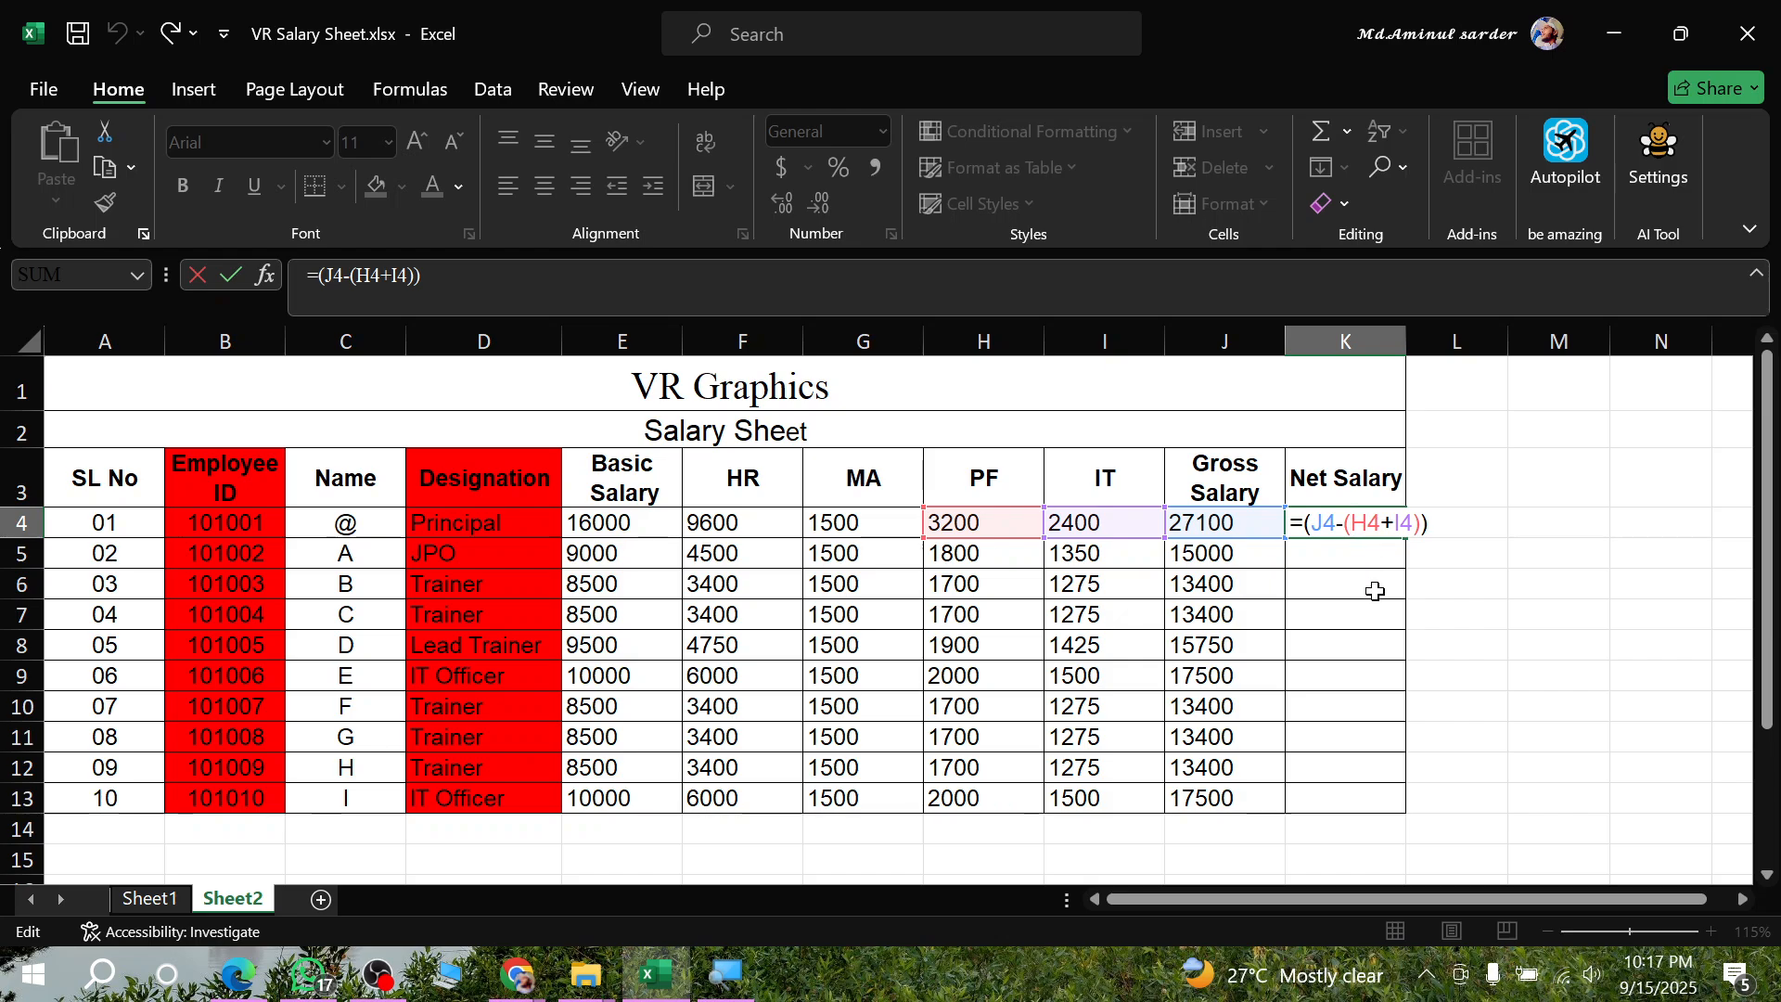
{"action": "key", "text": "Return"}
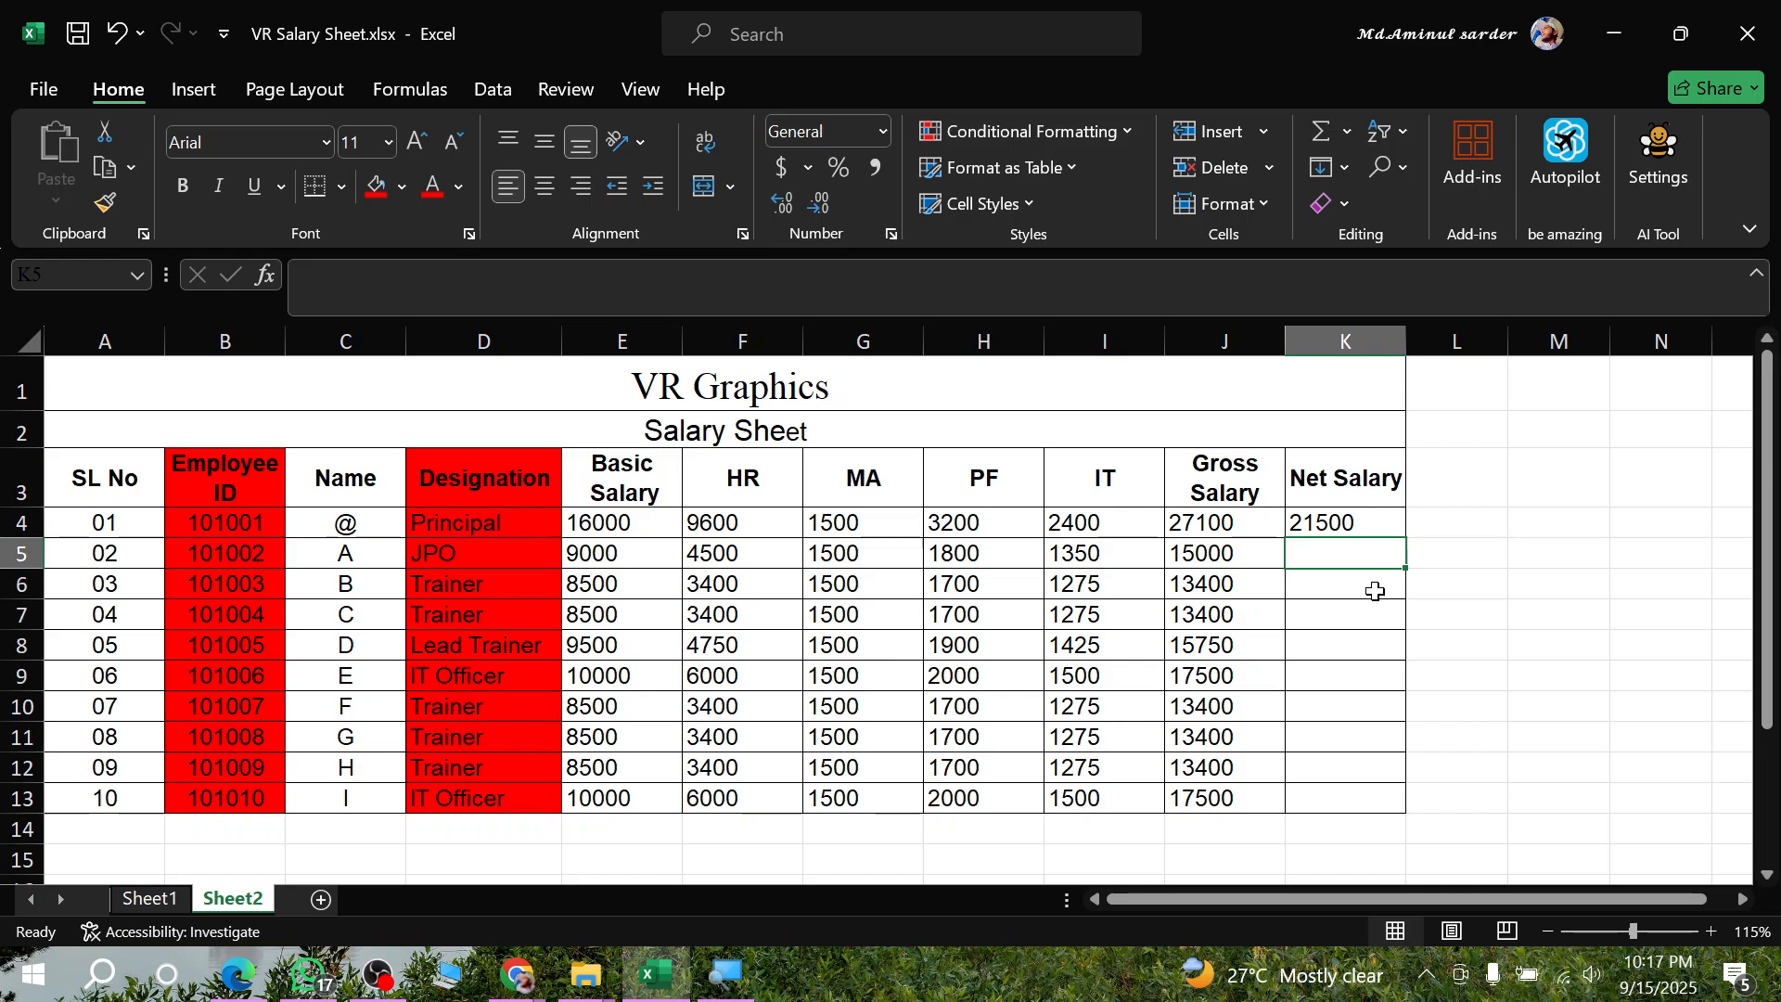
{"action": "left_click", "coordinate": [1354, 525]}
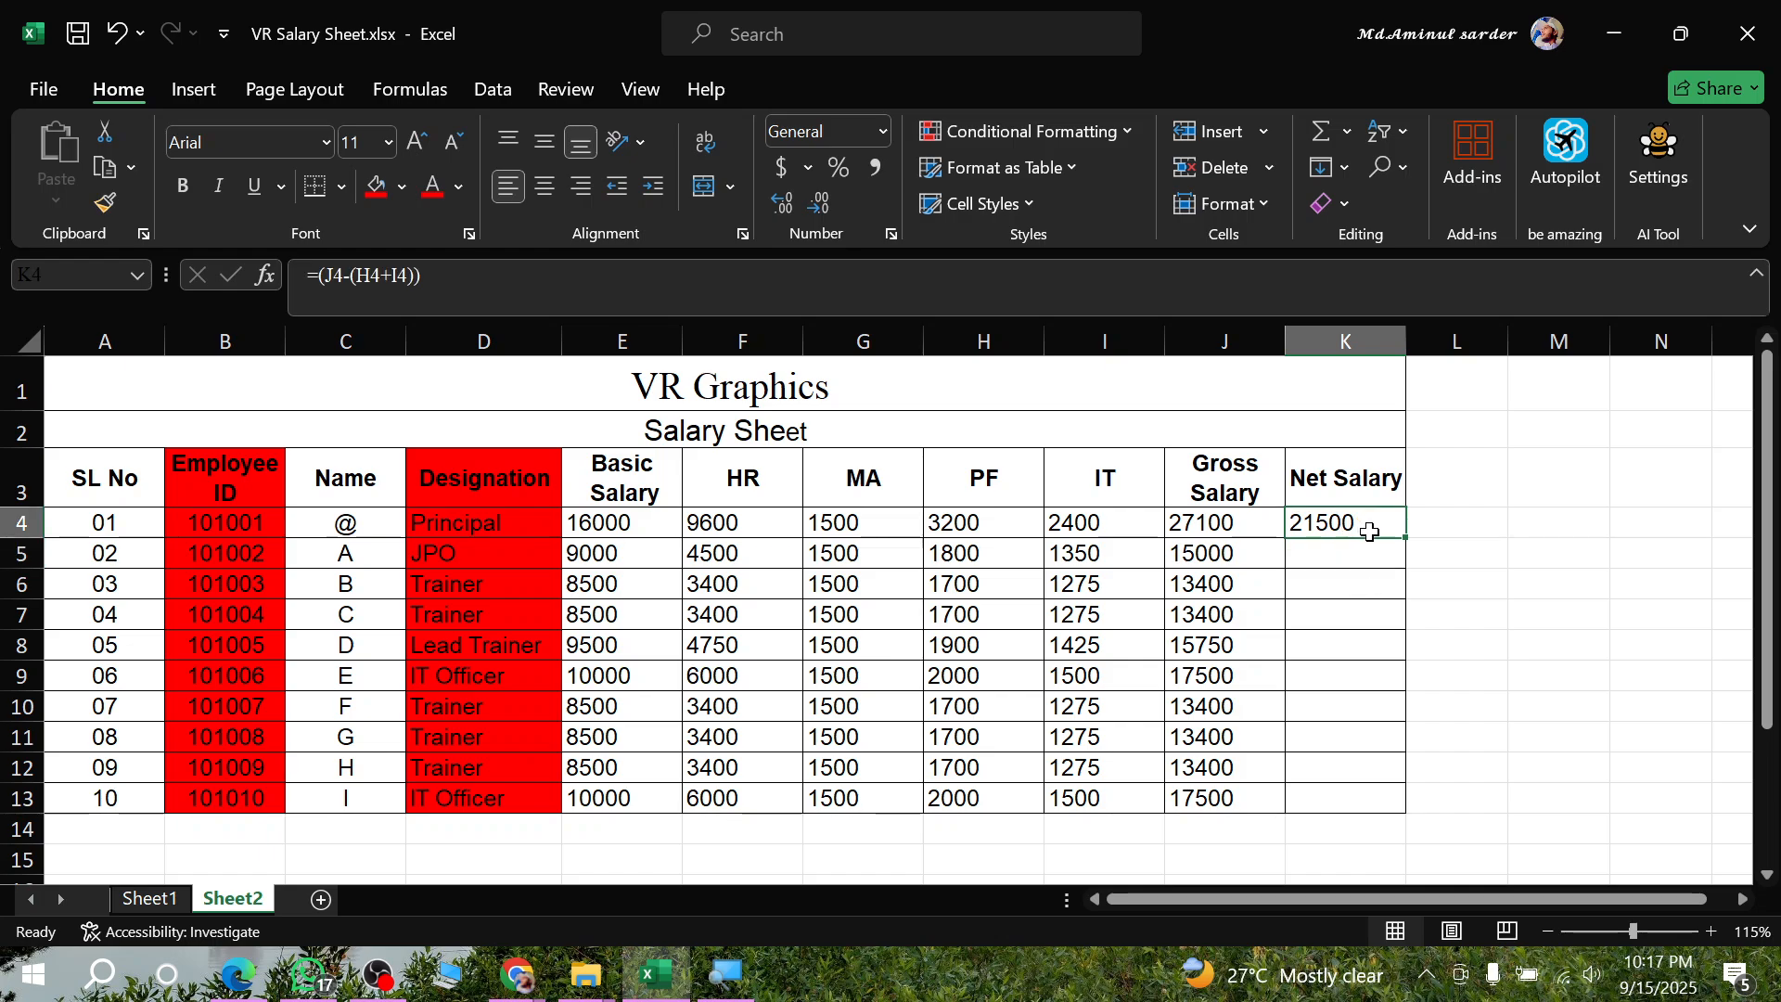
{"action": "double_click", "coordinate": [1370, 531]}
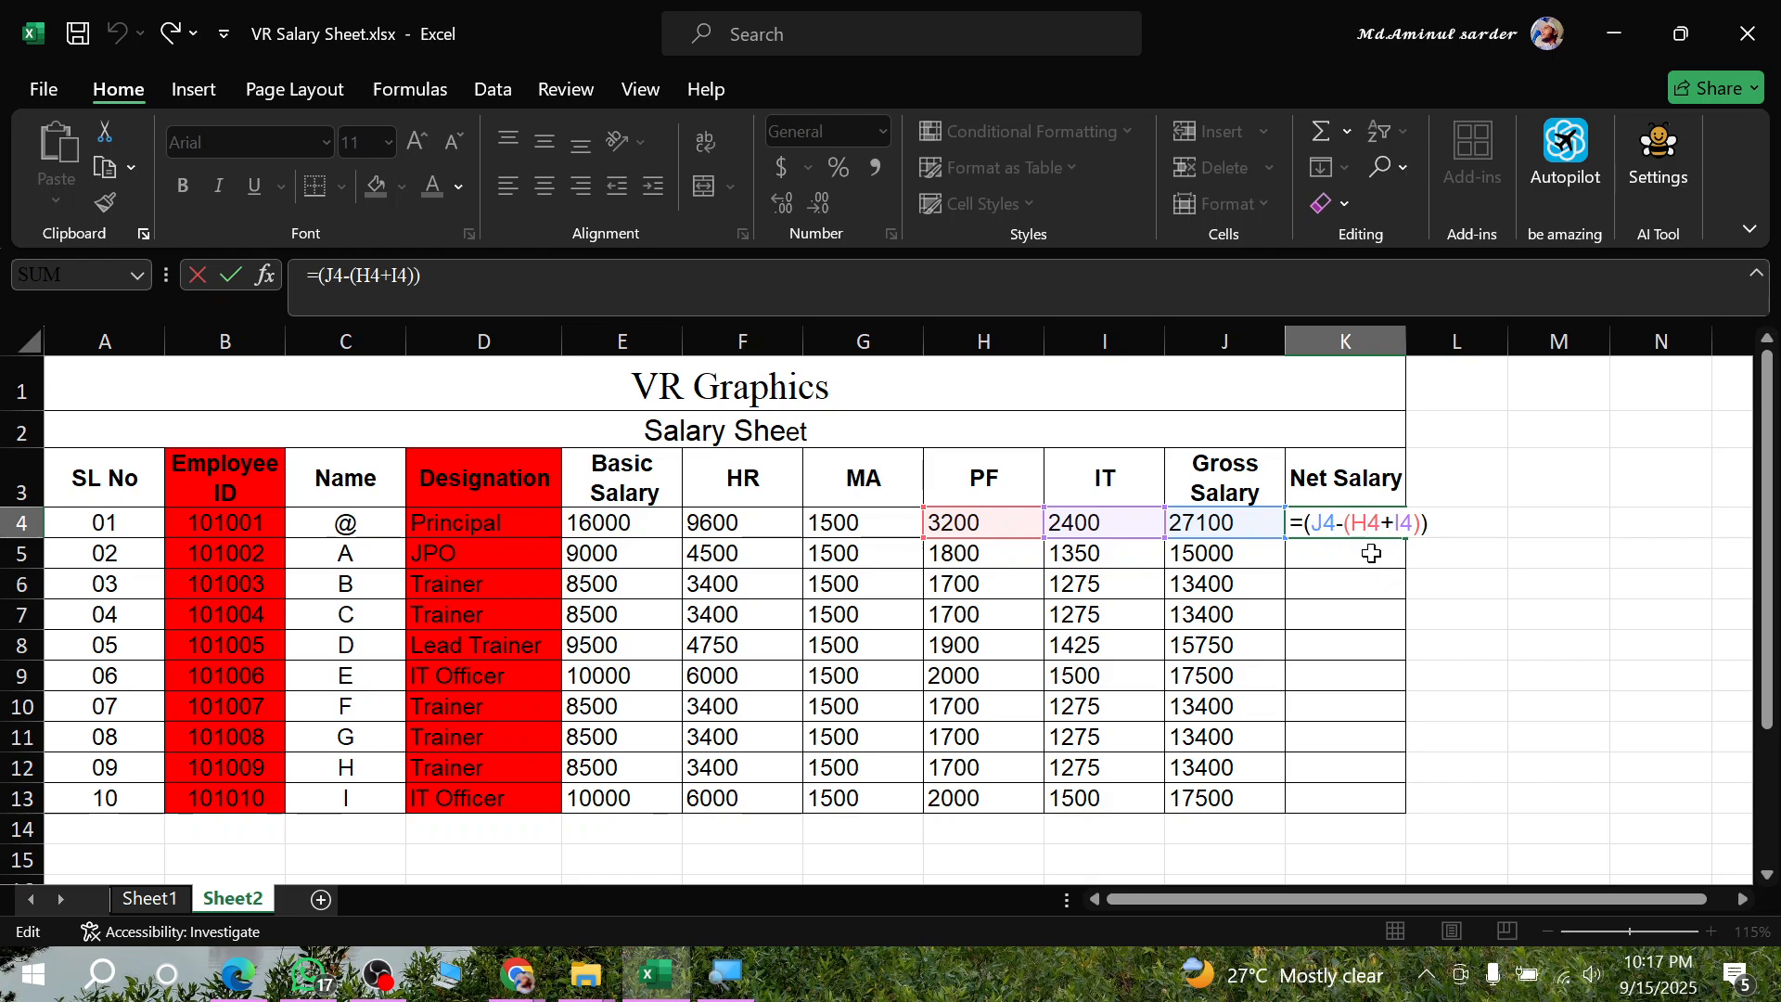
{"action": "key", "text": "Return"}
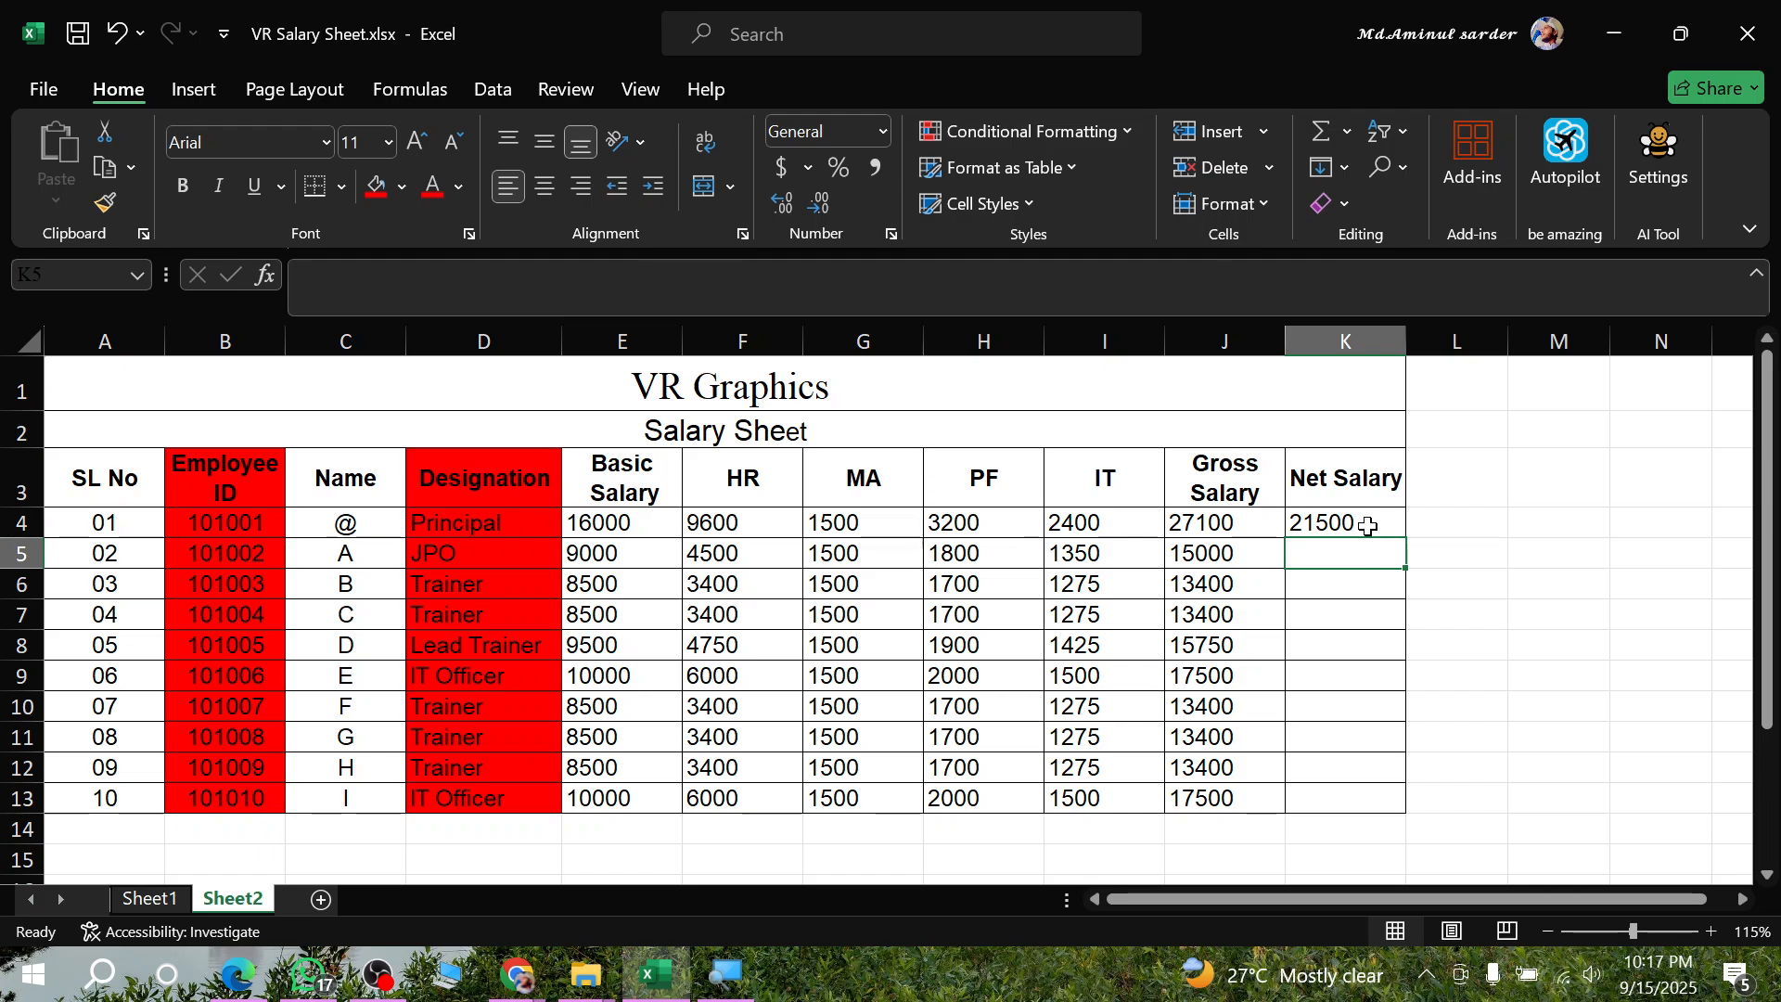
{"action": "left_click", "coordinate": [1367, 520]}
{"action": "double_click", "coordinate": [1409, 538]}
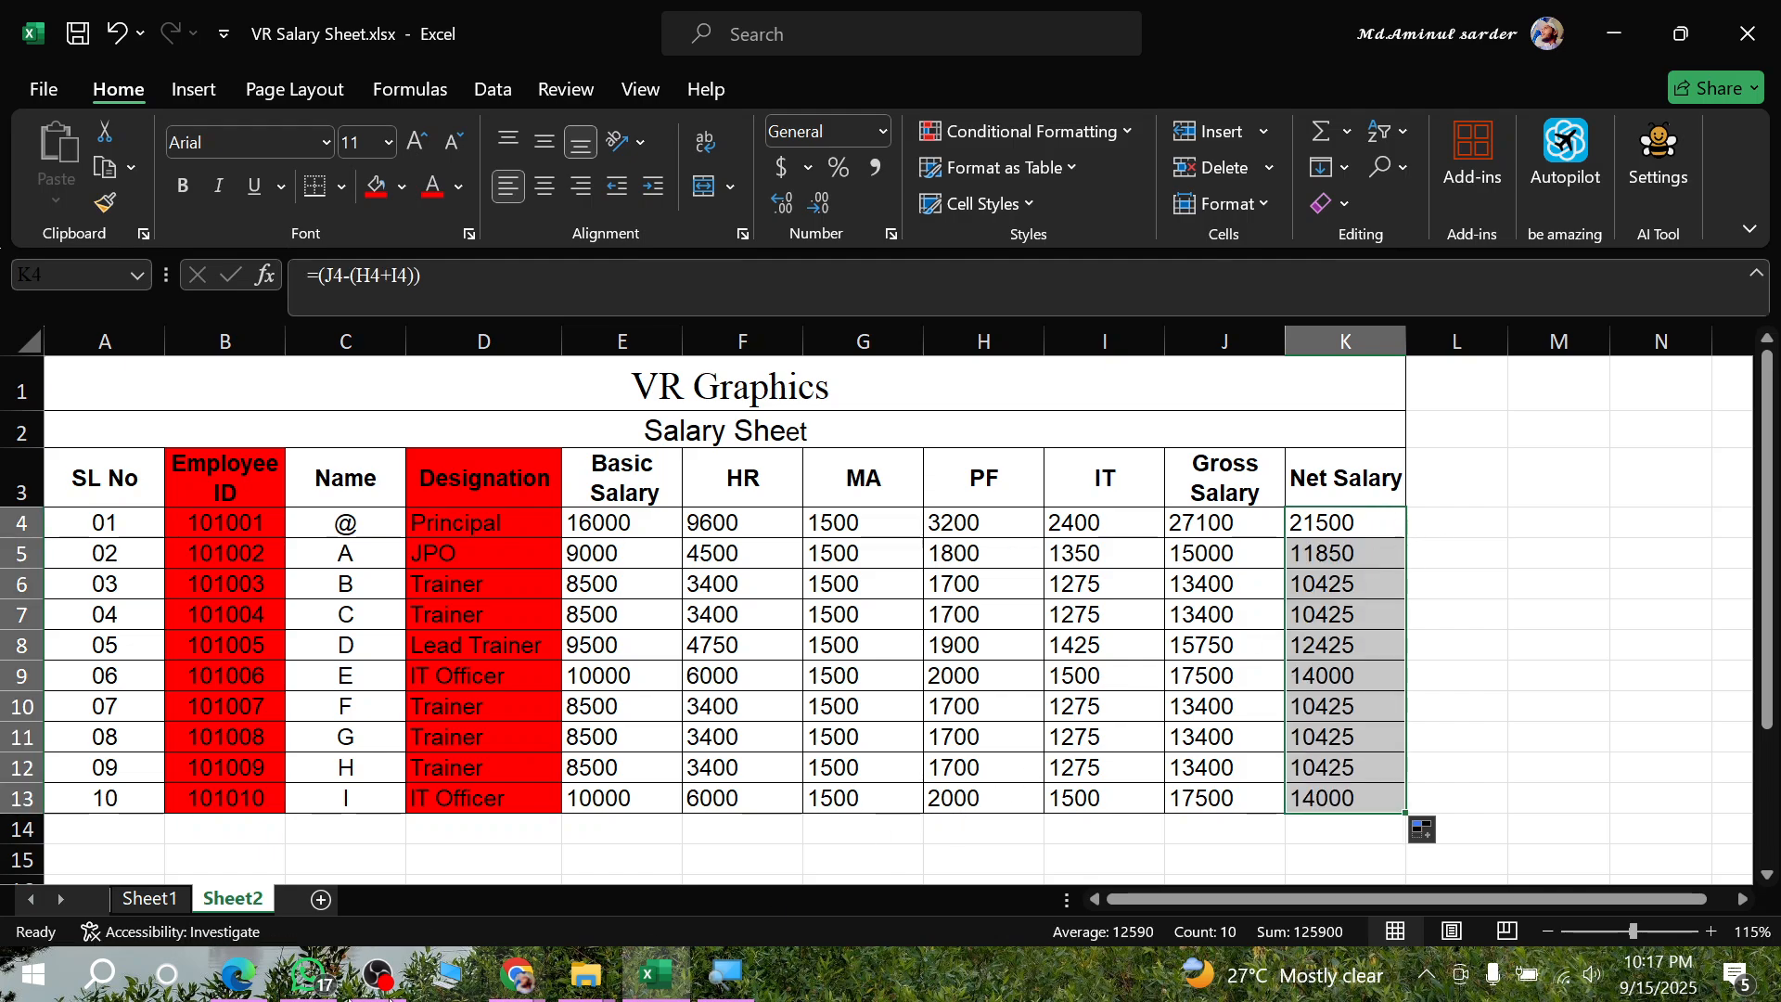
- In the assignment PDF, tick the maximum and minimum salary rule, circle Total Earning and underline Insert in its column note
{"action": "left_click", "coordinate": [226, 981]}
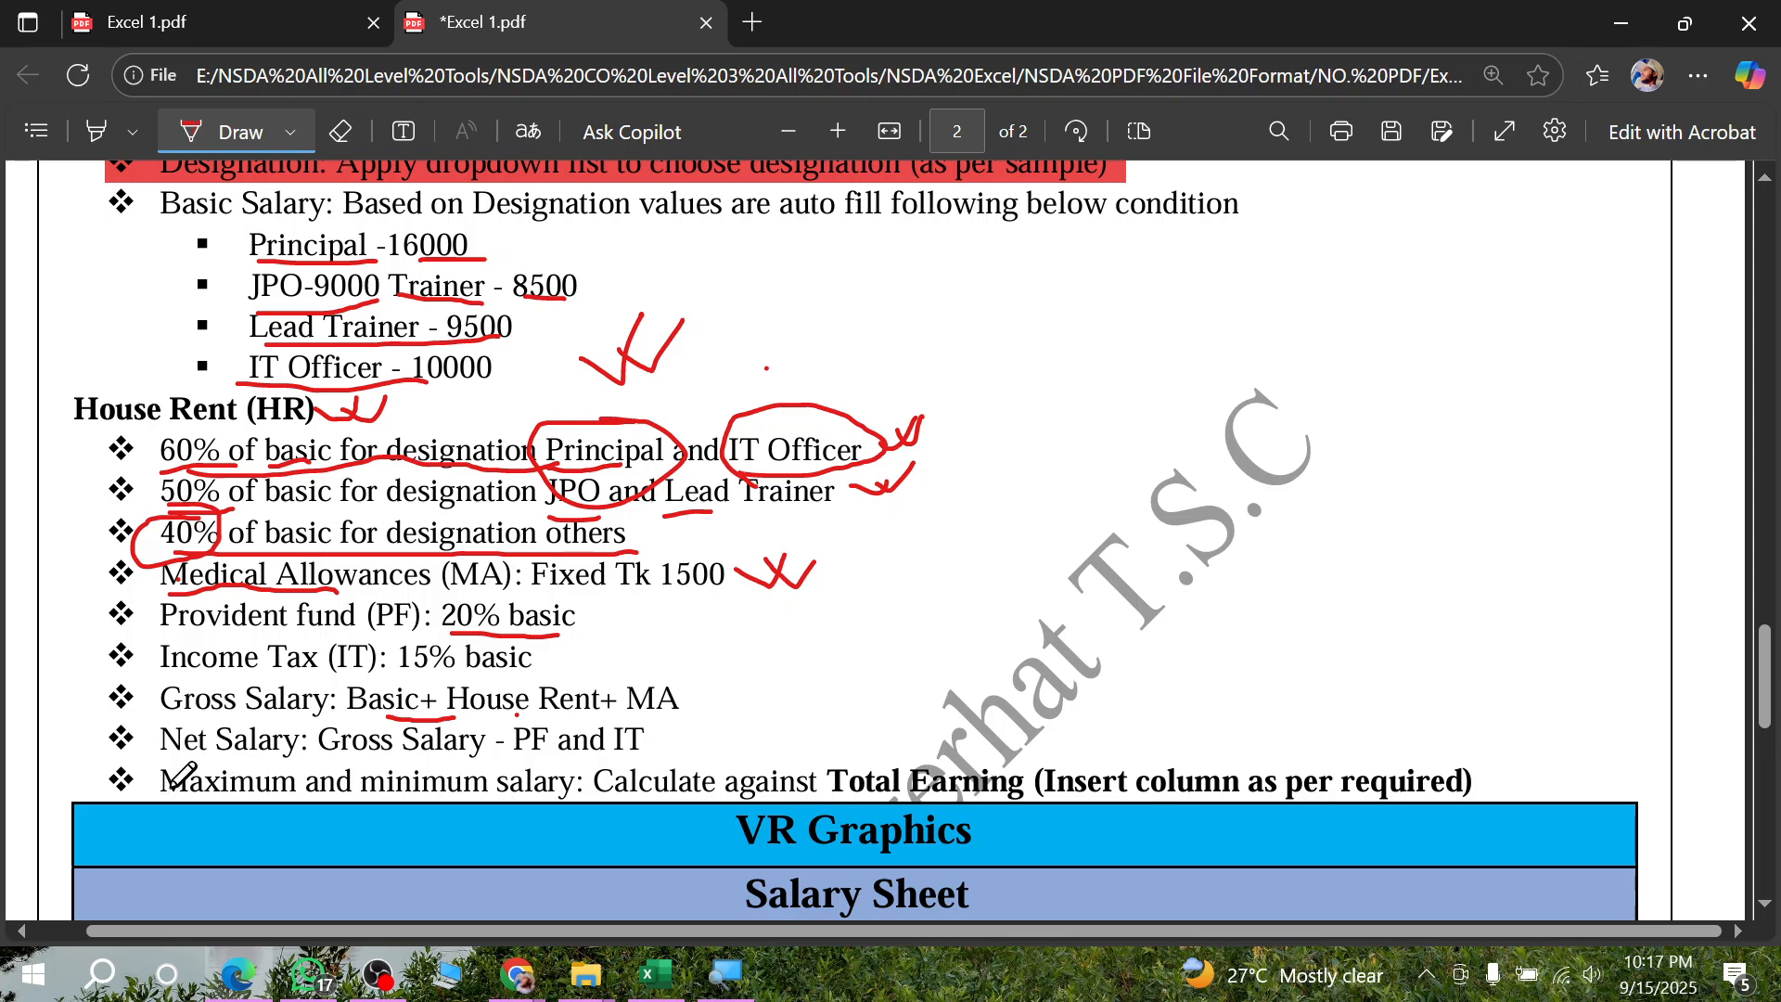
{"action": "left_click", "coordinate": [309, 13]}
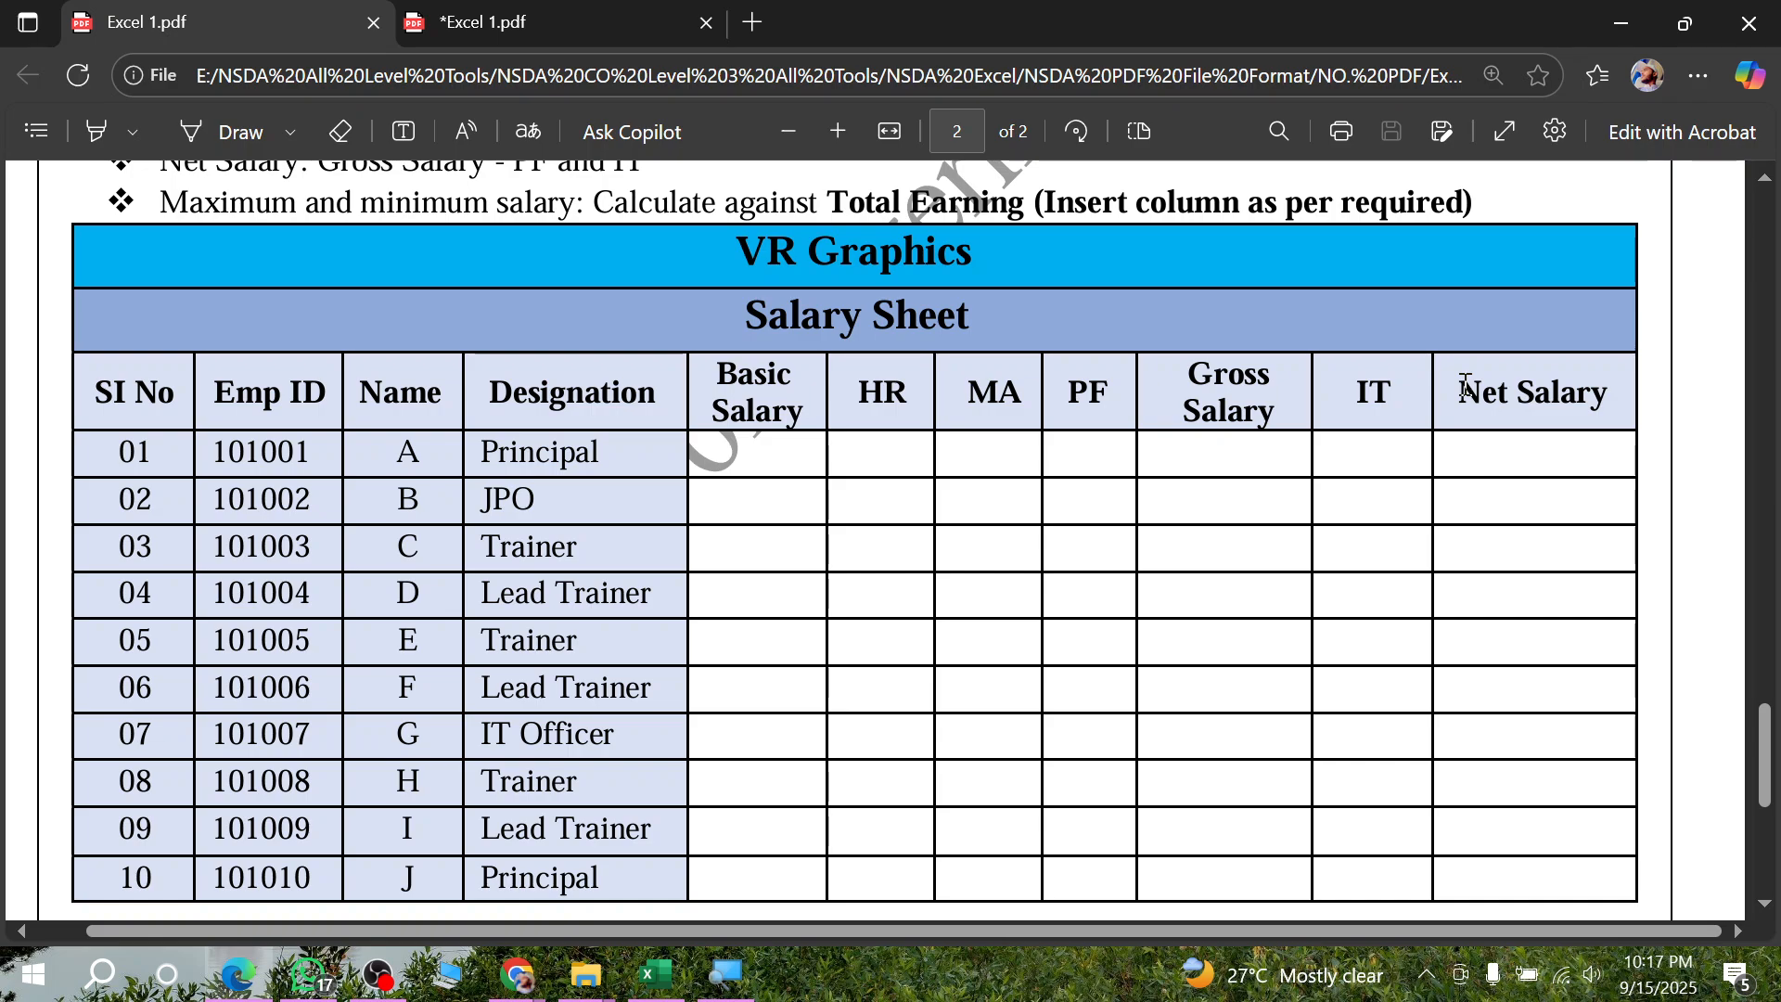
{"action": "left_click", "coordinate": [657, 28]}
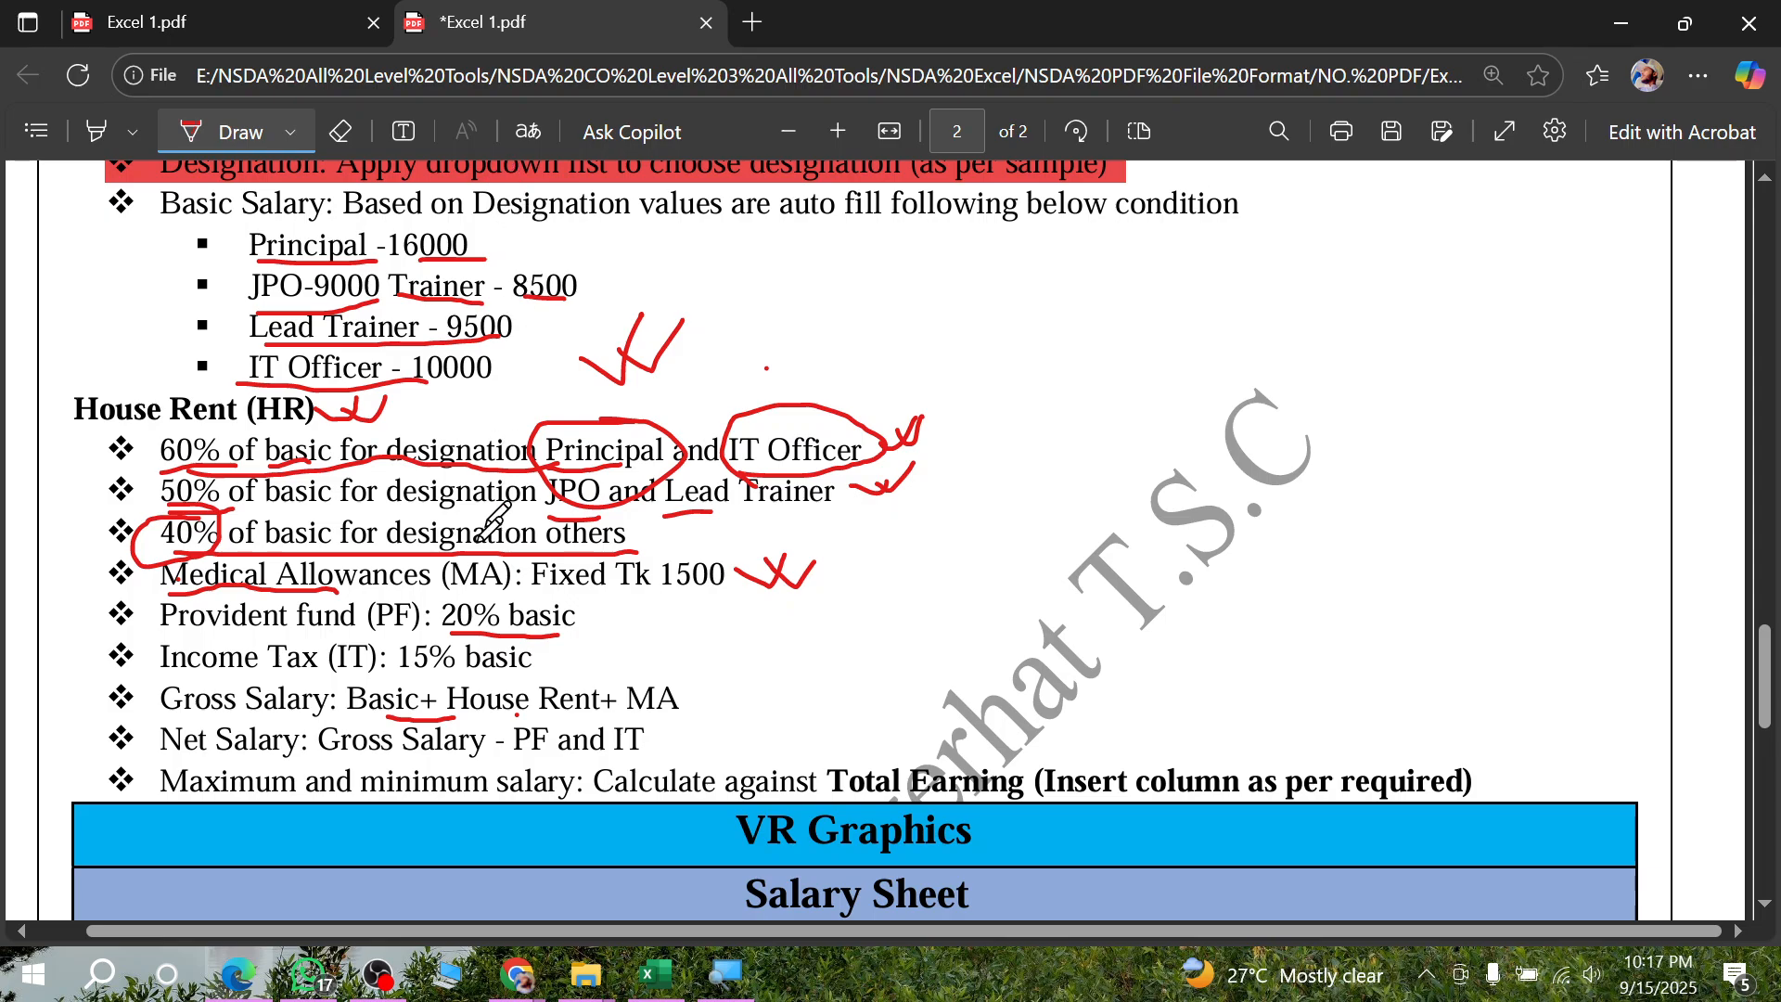
{"action": "left_click_drag", "start_coordinate": [118, 778], "coordinate": [165, 753]}
{"action": "mouse_move", "coordinate": [887, 739]}
{"action": "left_mouse_down"}
{"action": "mouse_move", "coordinate": [829, 770]}
{"action": "mouse_move", "coordinate": [955, 804]}
{"action": "mouse_move", "coordinate": [1027, 774]}
{"action": "mouse_move", "coordinate": [923, 740]}
{"action": "left_mouse_up"}
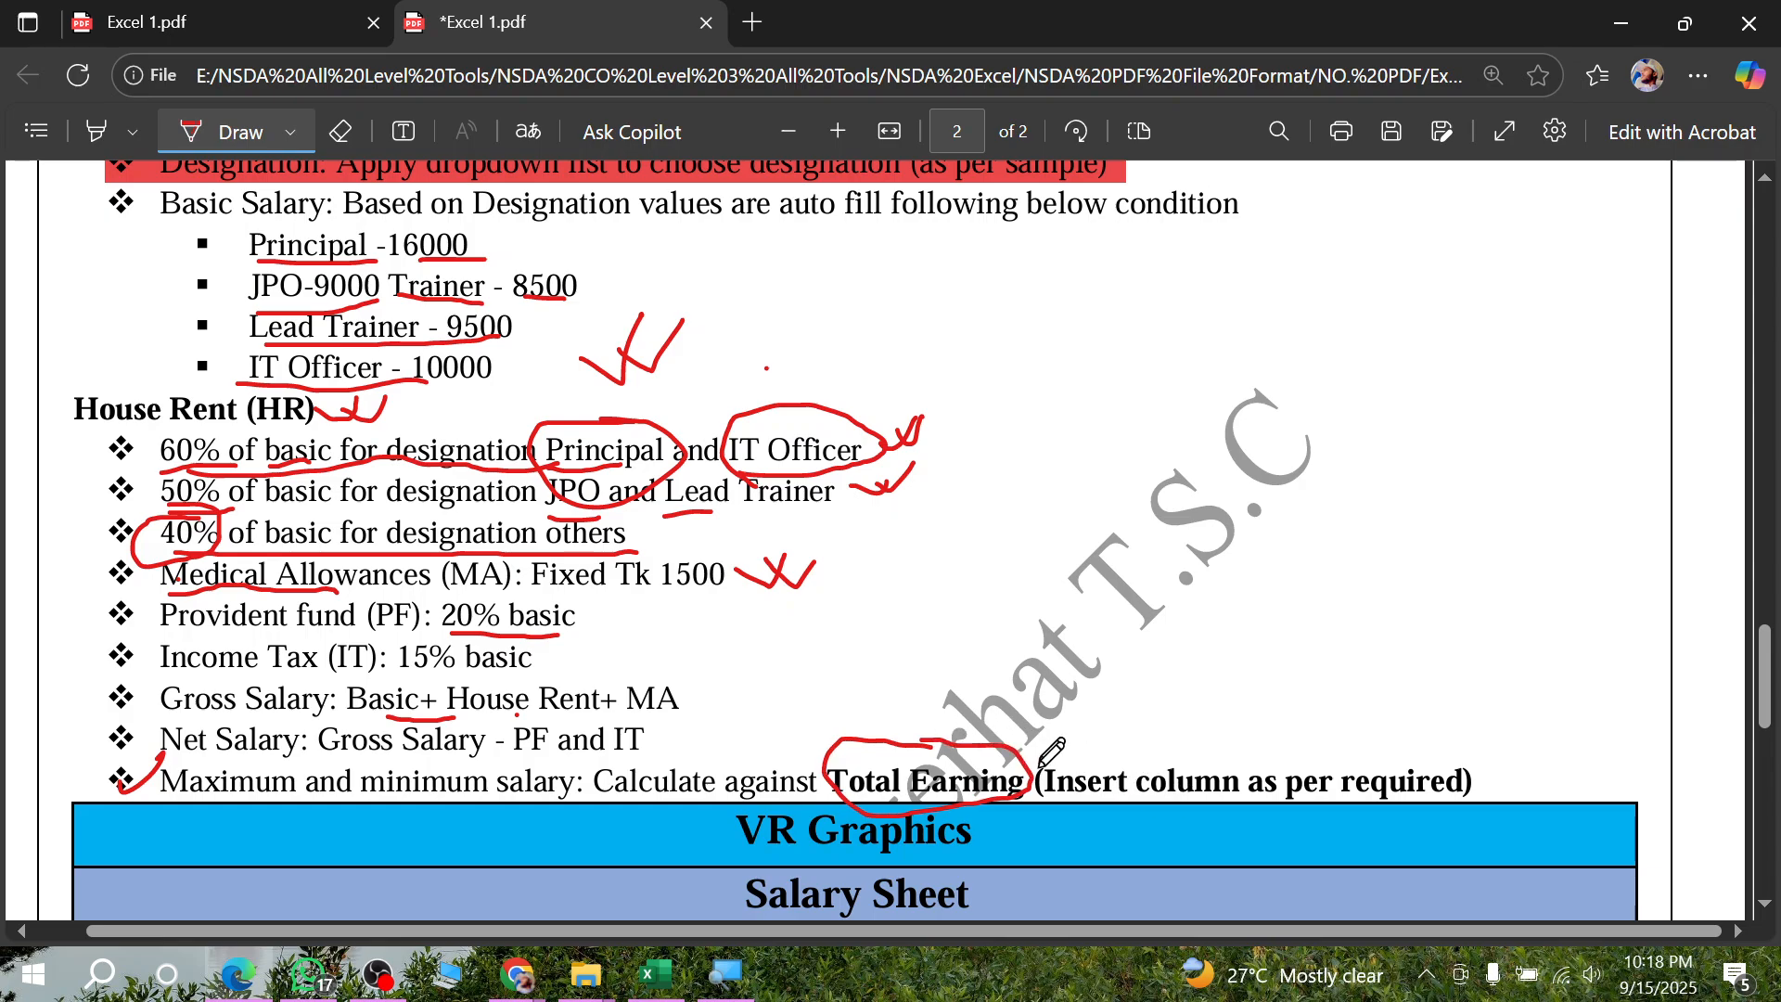
{"action": "left_click_drag", "start_coordinate": [1042, 765], "coordinate": [1139, 800]}
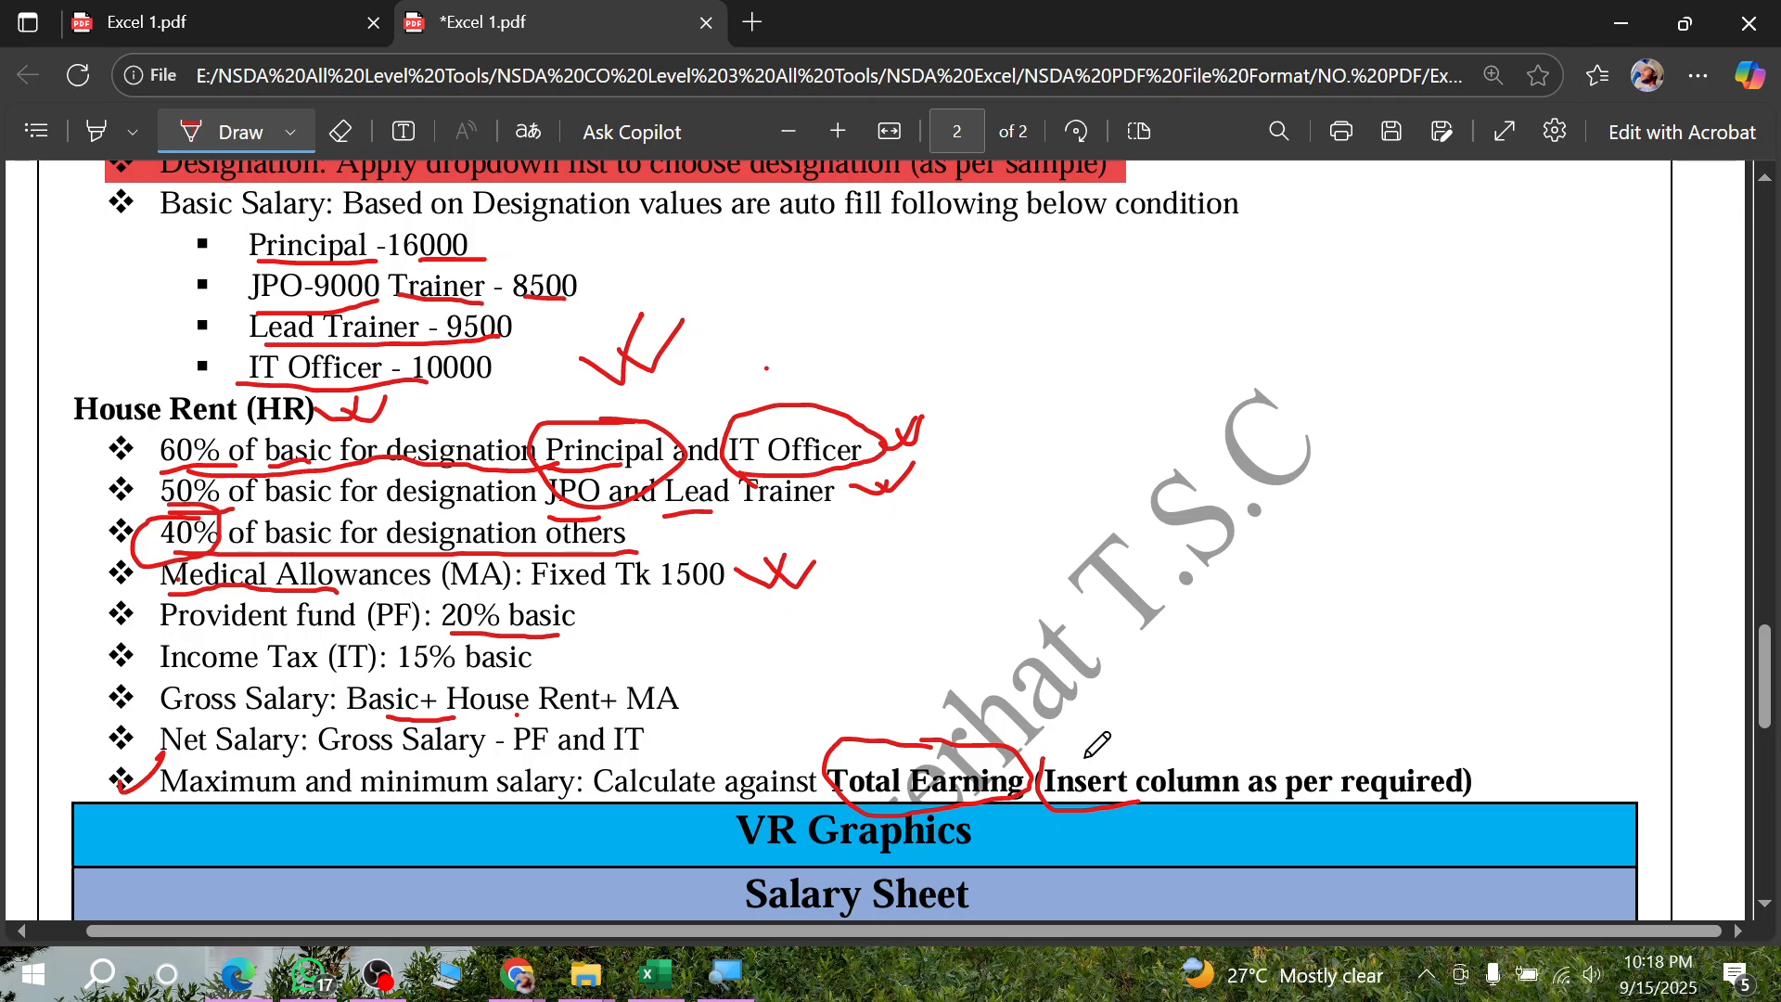
- Tick the column-insertion note beside Total Earning in the assignment PDF, and switch back to the Excel salary sheet
{"action": "mouse_move", "coordinate": [1087, 756]}
{"action": "left_mouse_down"}
{"action": "mouse_move", "coordinate": [1148, 722]}
{"action": "mouse_move", "coordinate": [1160, 753]}
{"action": "mouse_move", "coordinate": [1201, 705]}
{"action": "left_mouse_up"}
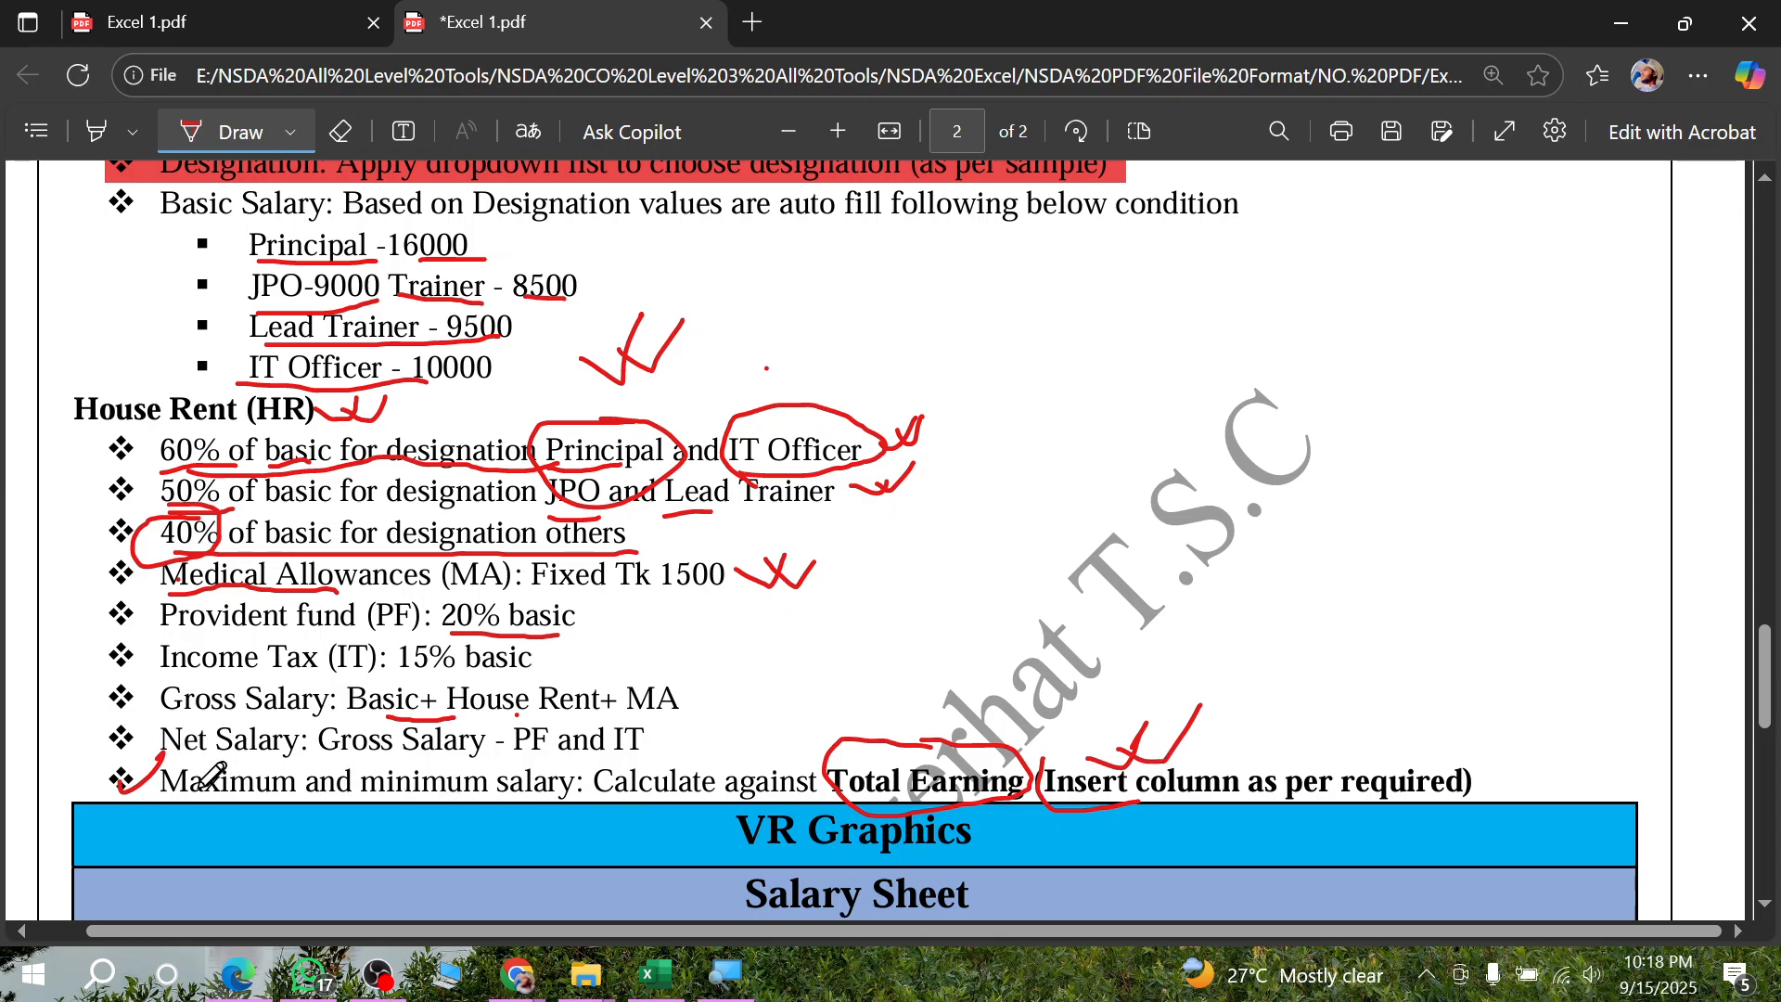
{"action": "mouse_move", "coordinate": [124, 775]}
{"action": "left_mouse_down"}
{"action": "mouse_move", "coordinate": [139, 789]}
{"action": "mouse_move", "coordinate": [165, 756]}
{"action": "left_mouse_up"}
{"action": "left_click", "coordinate": [655, 974]}
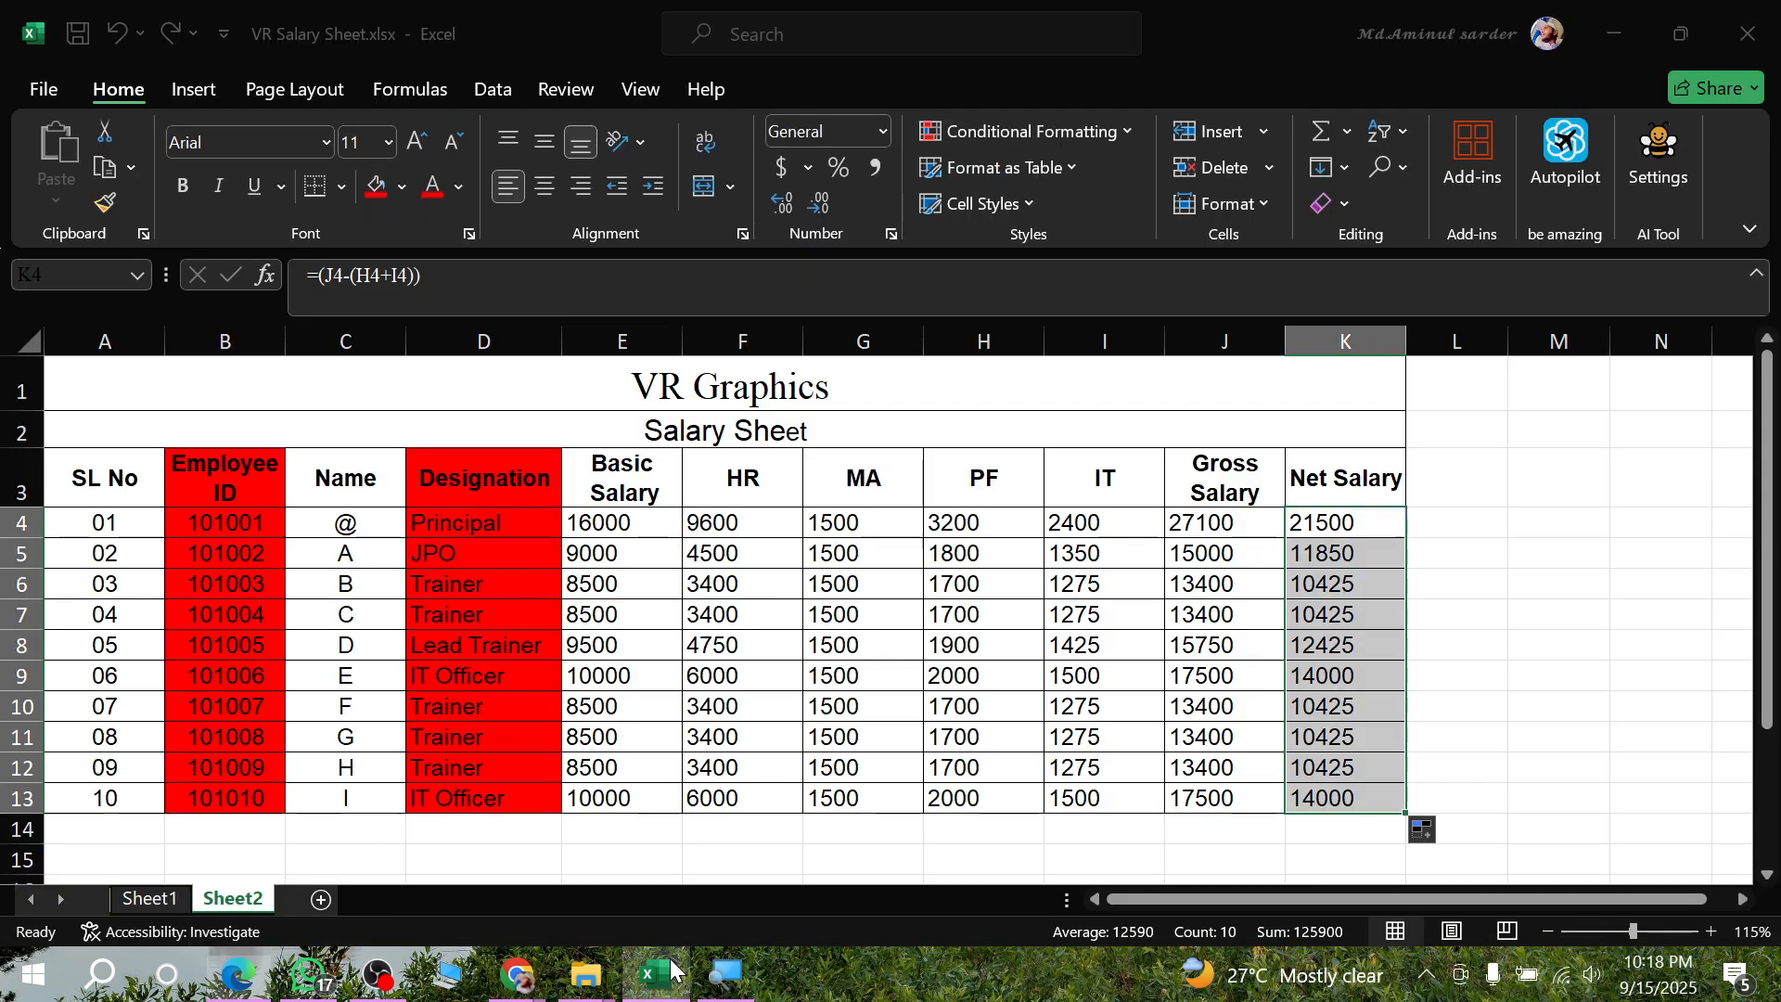
{"action": "left_click", "coordinate": [1345, 340]}
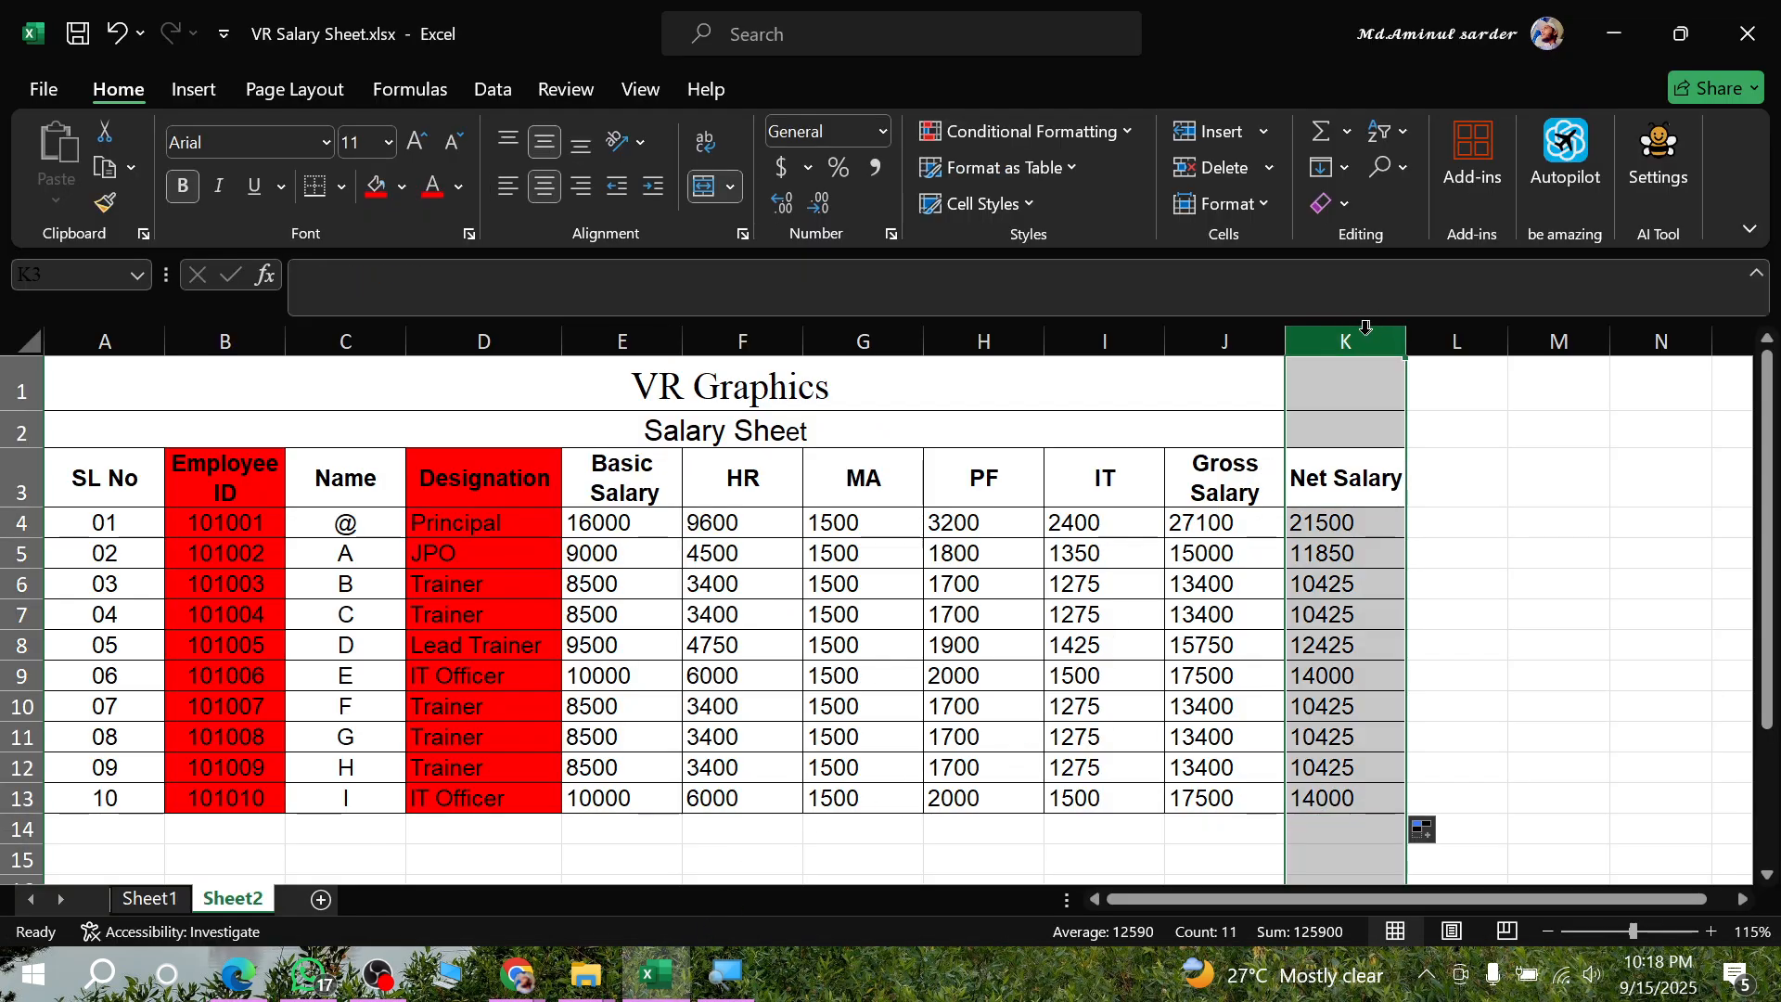
{"action": "left_click", "coordinate": [1222, 132]}
{"action": "key", "text": "ctrl+z"}
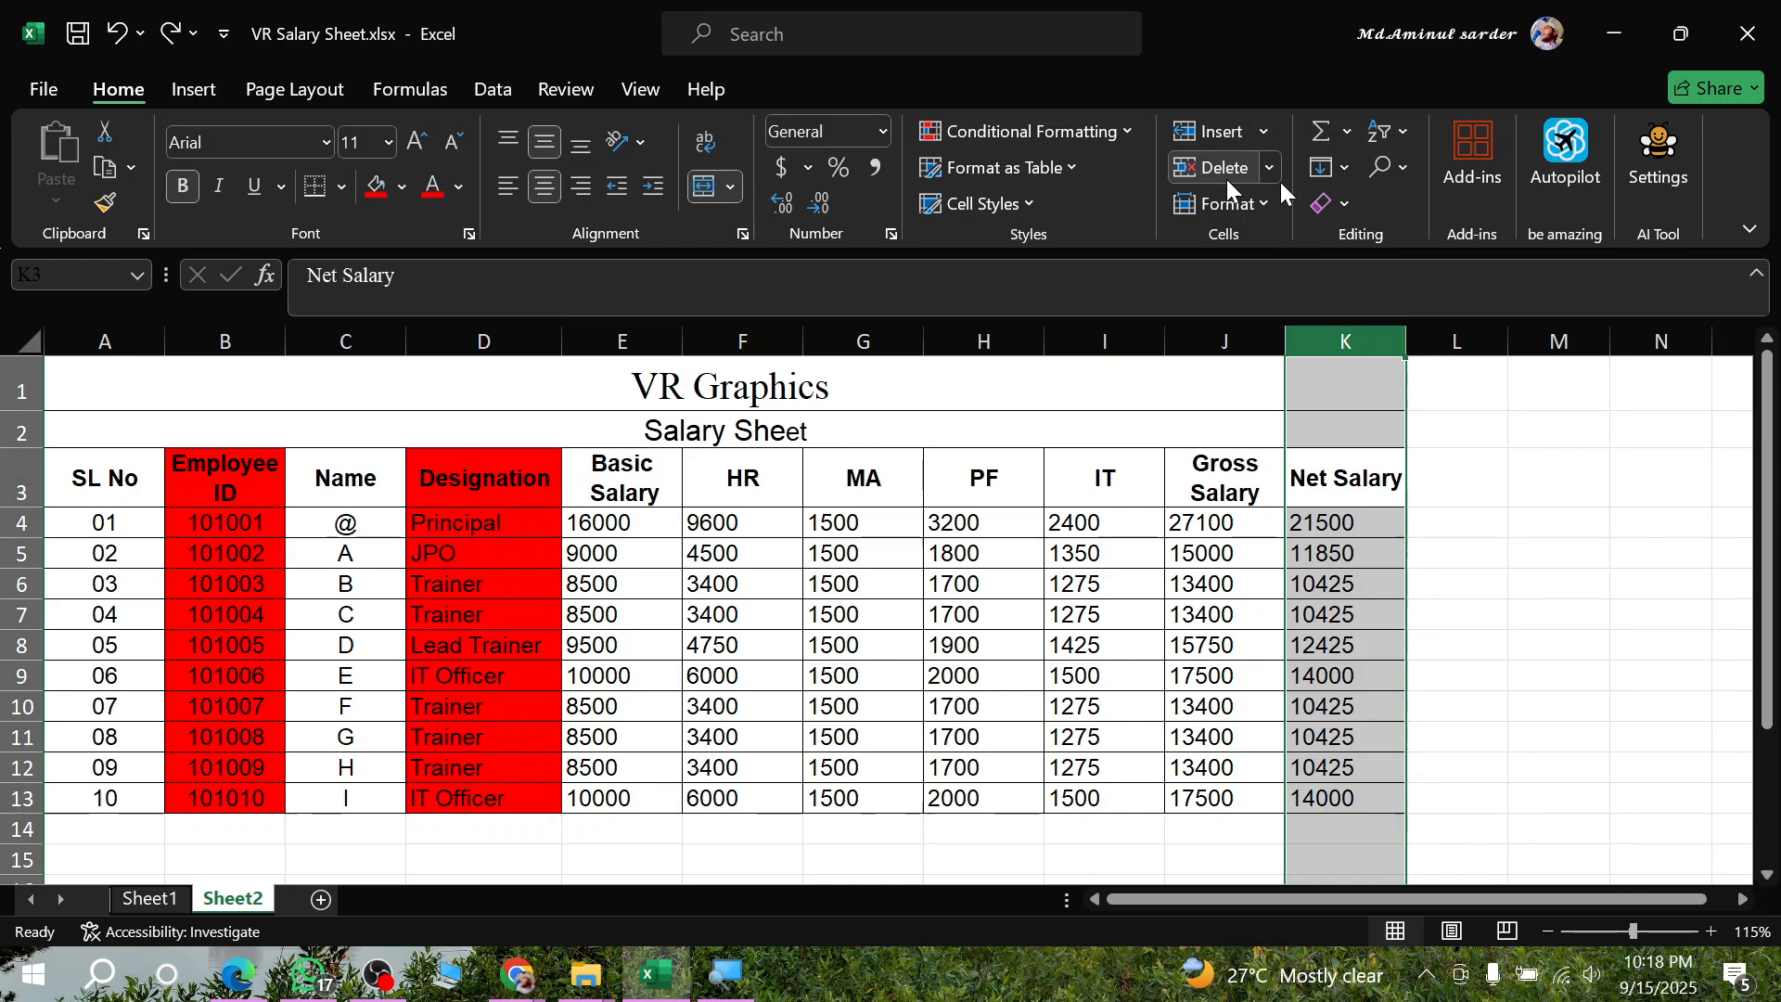
- Insert a new column at L, directly after the Net Salary column
{"action": "left_click", "coordinate": [1455, 325]}
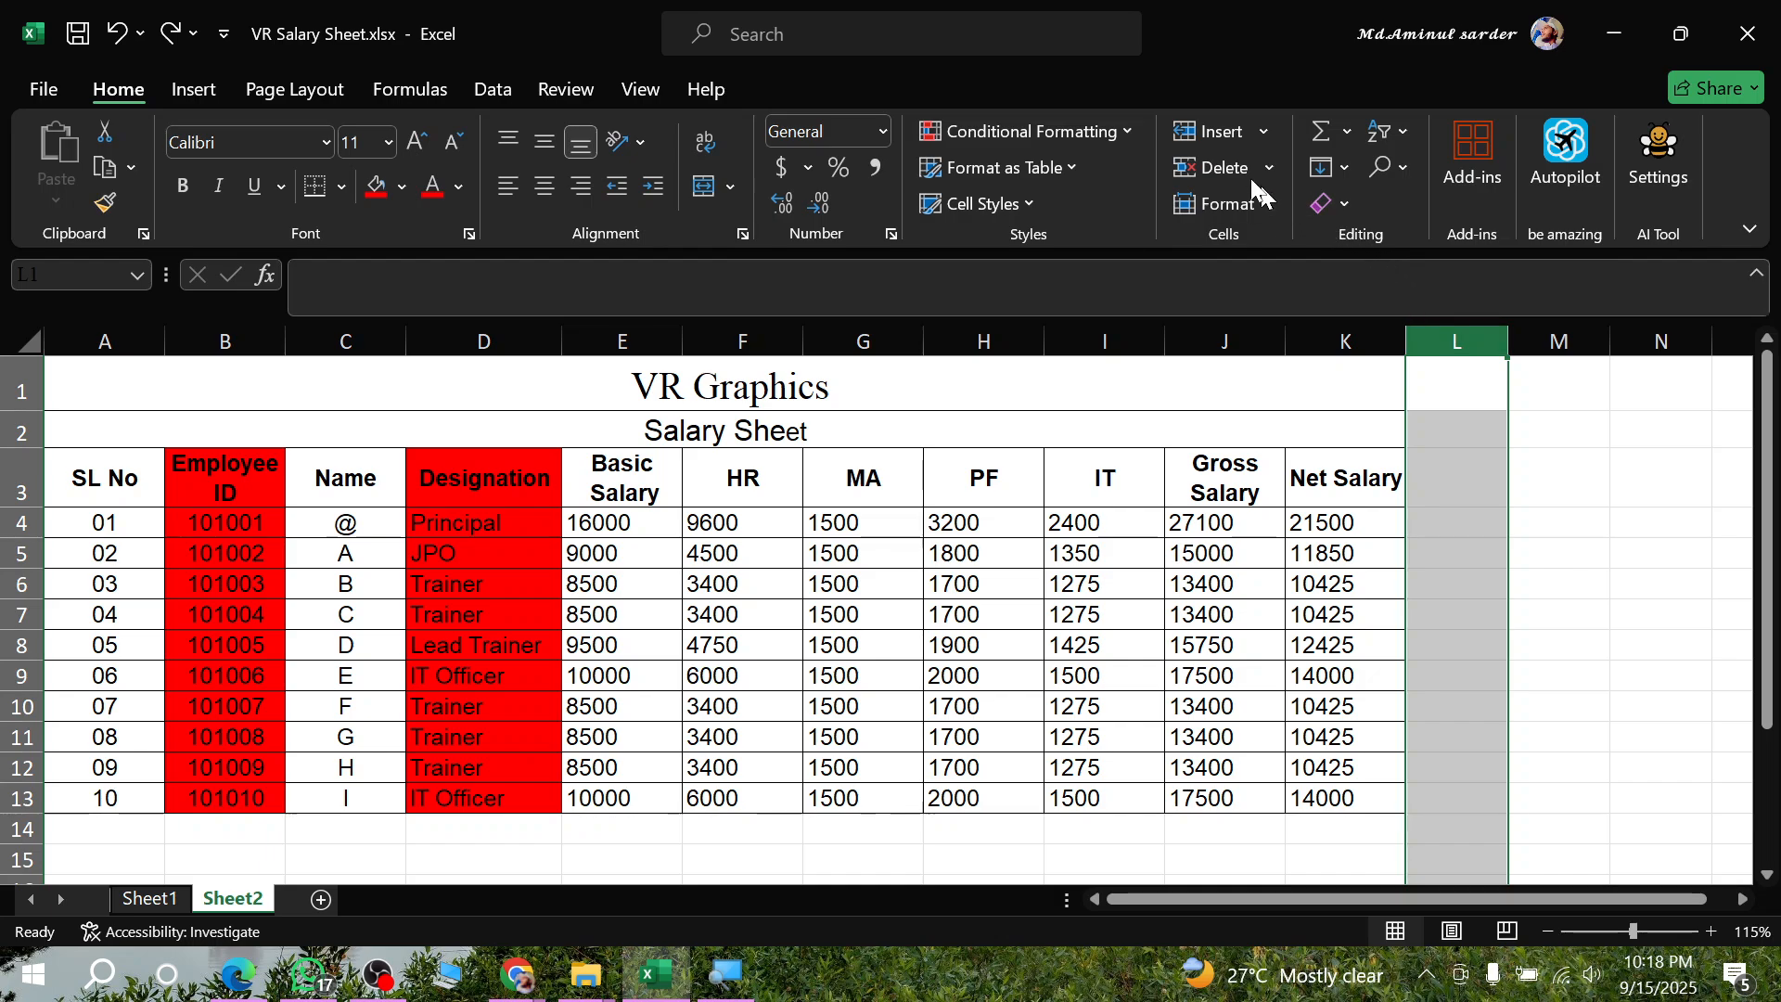
{"action": "left_click", "coordinate": [1204, 141]}
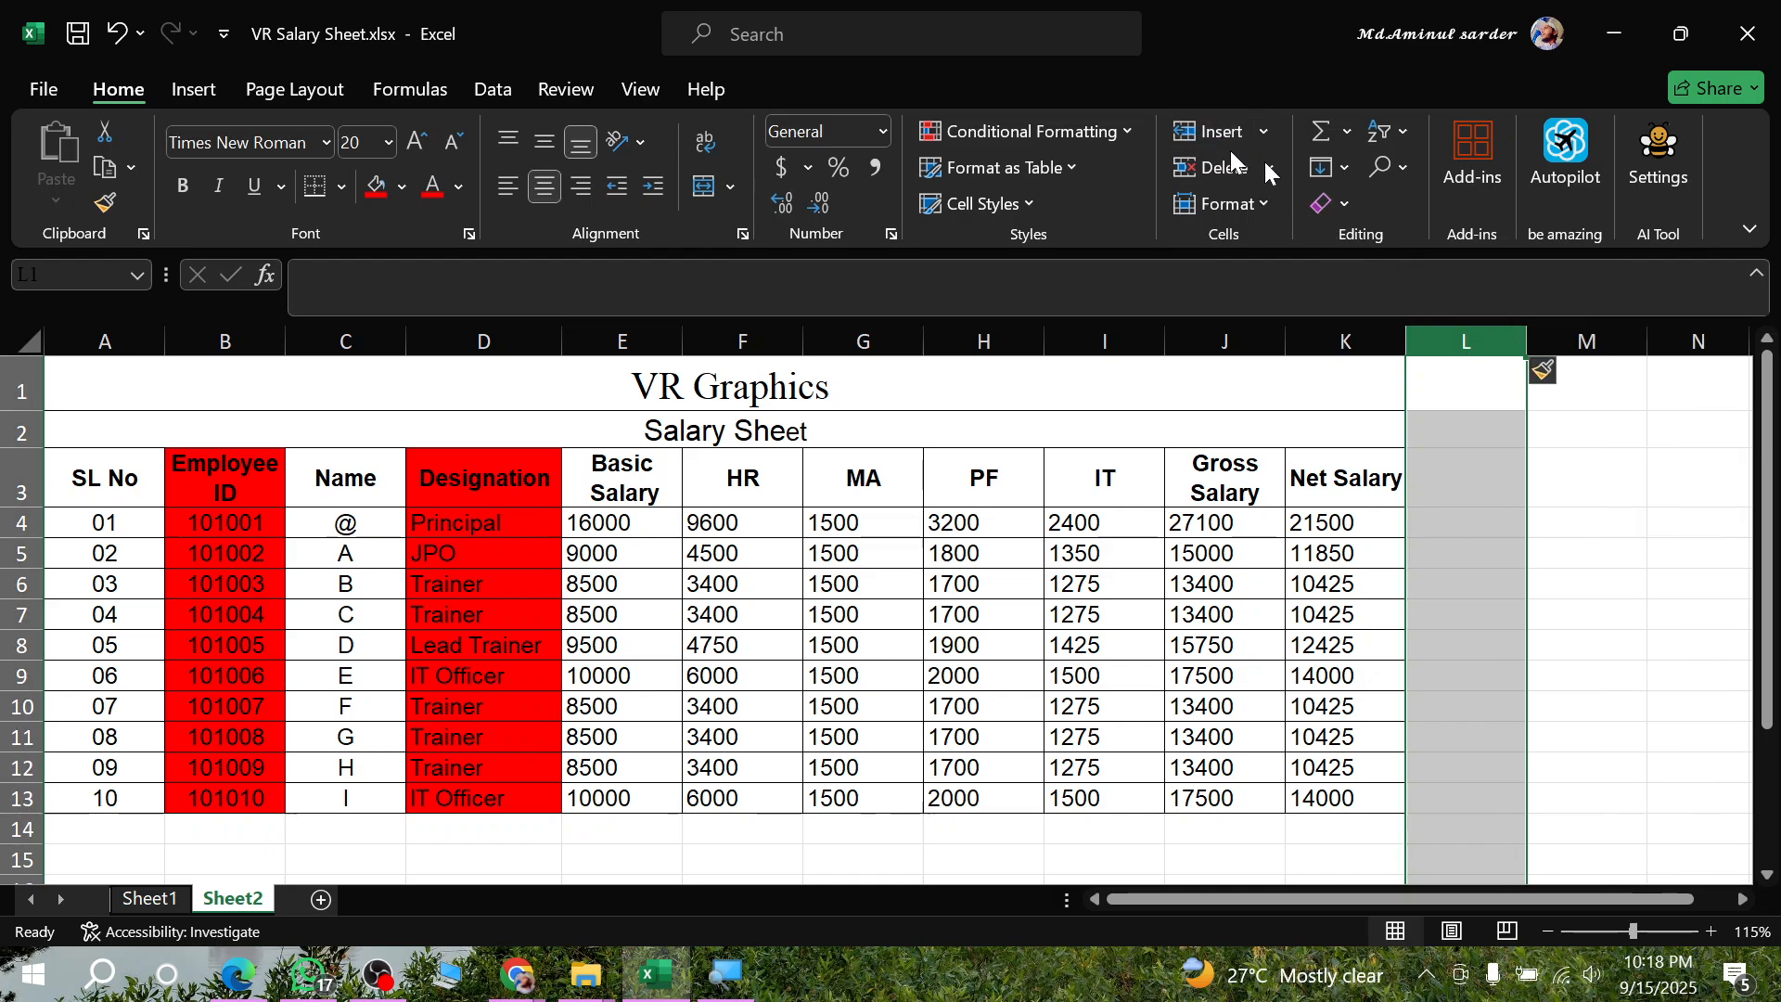
{"action": "left_click", "coordinate": [1454, 643]}
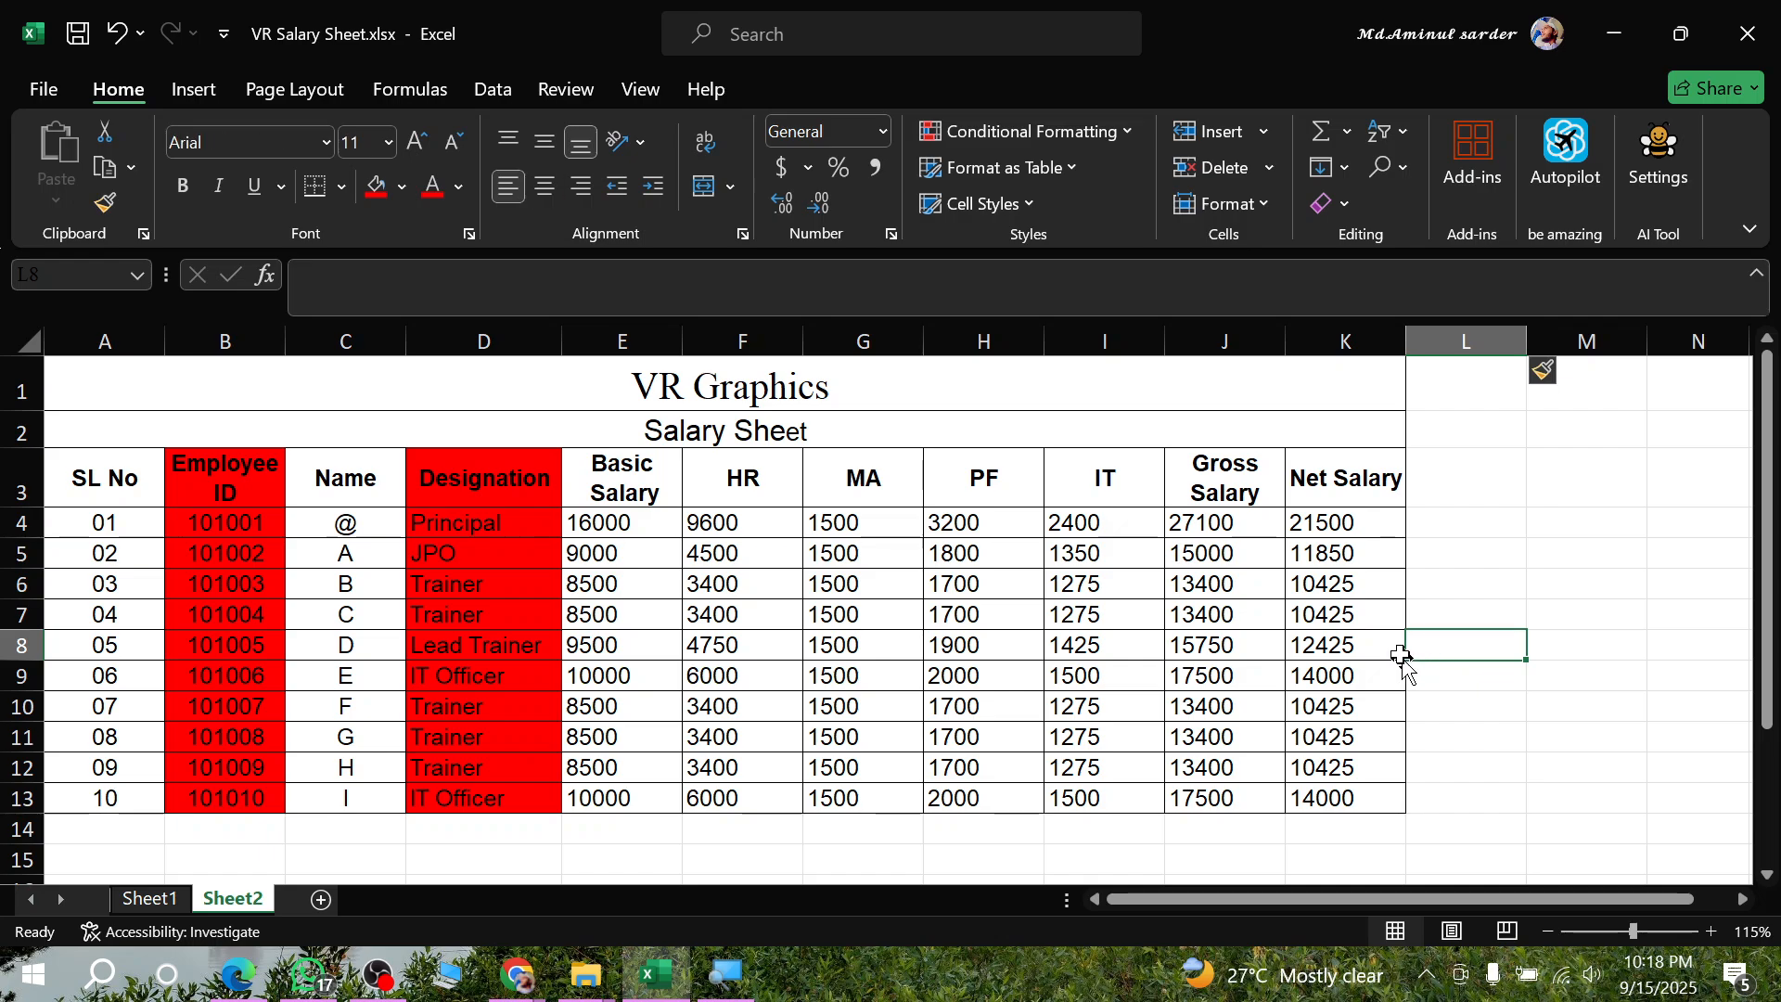
{"action": "left_click", "coordinate": [1471, 549]}
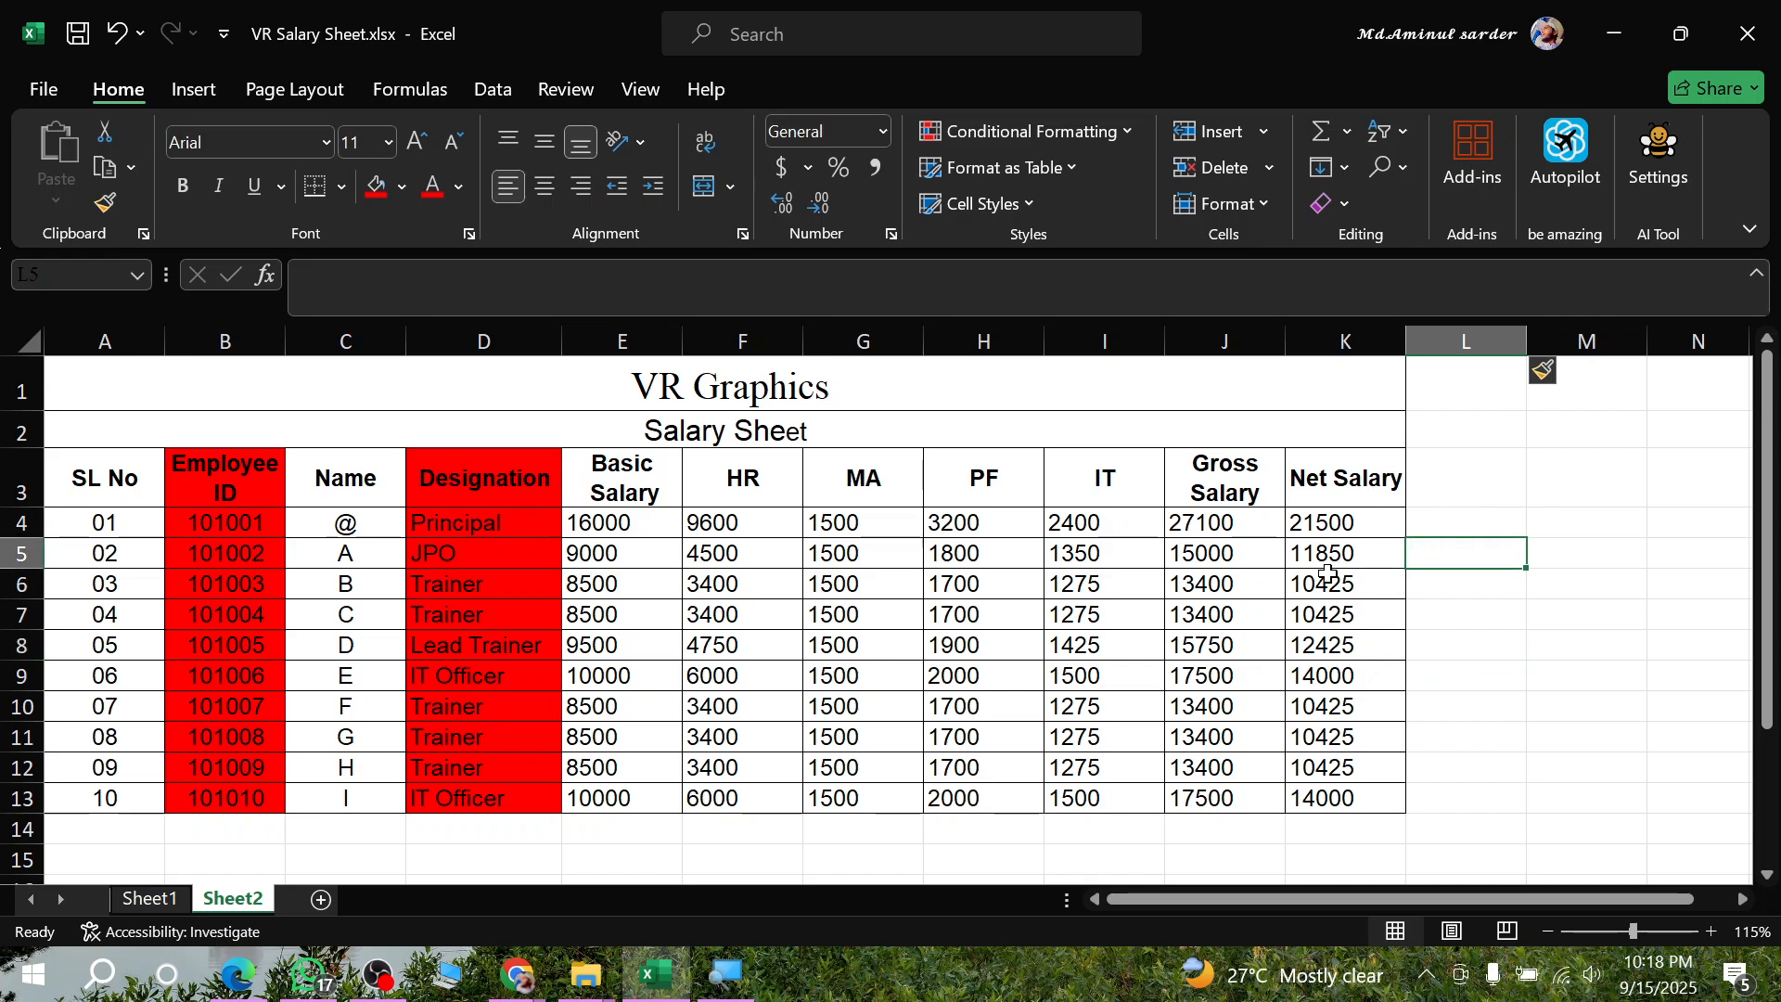
- Enter the column headers Min in L3 and Max in M3
{"action": "left_click", "coordinate": [1461, 486]}
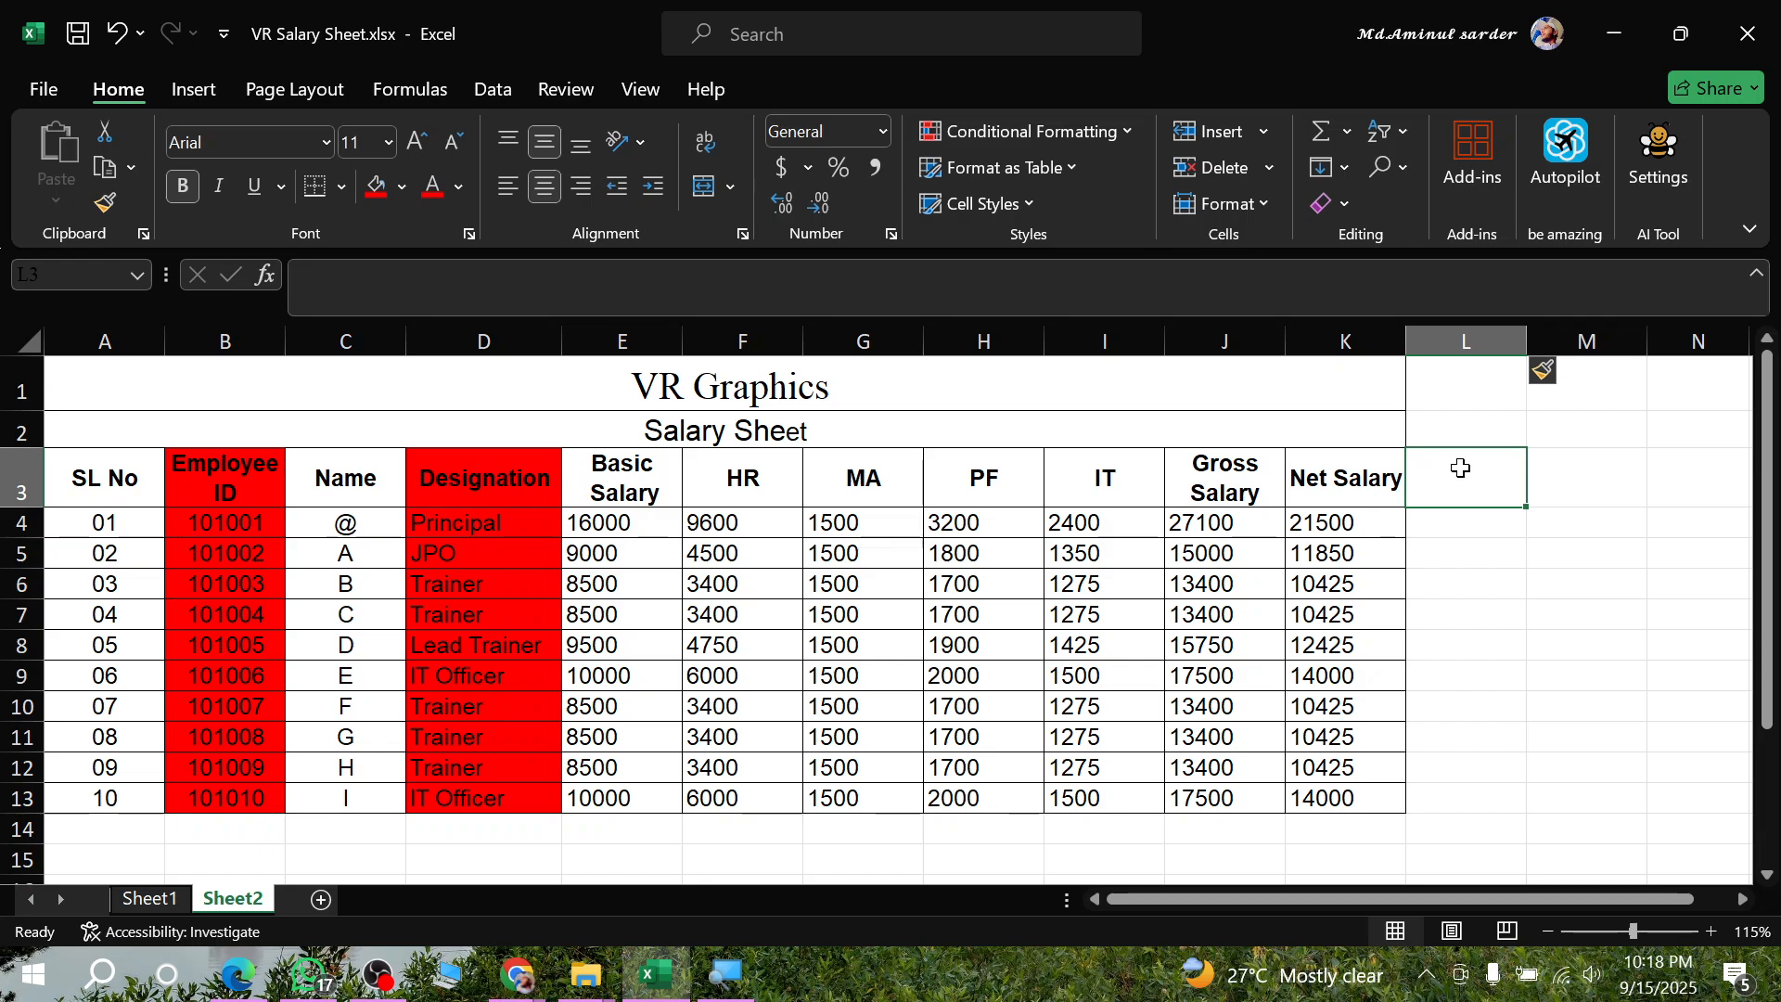
{"action": "type", "text": "MI"}
{"action": "key", "text": "BackSpace"}
{"action": "type", "text": "in"}
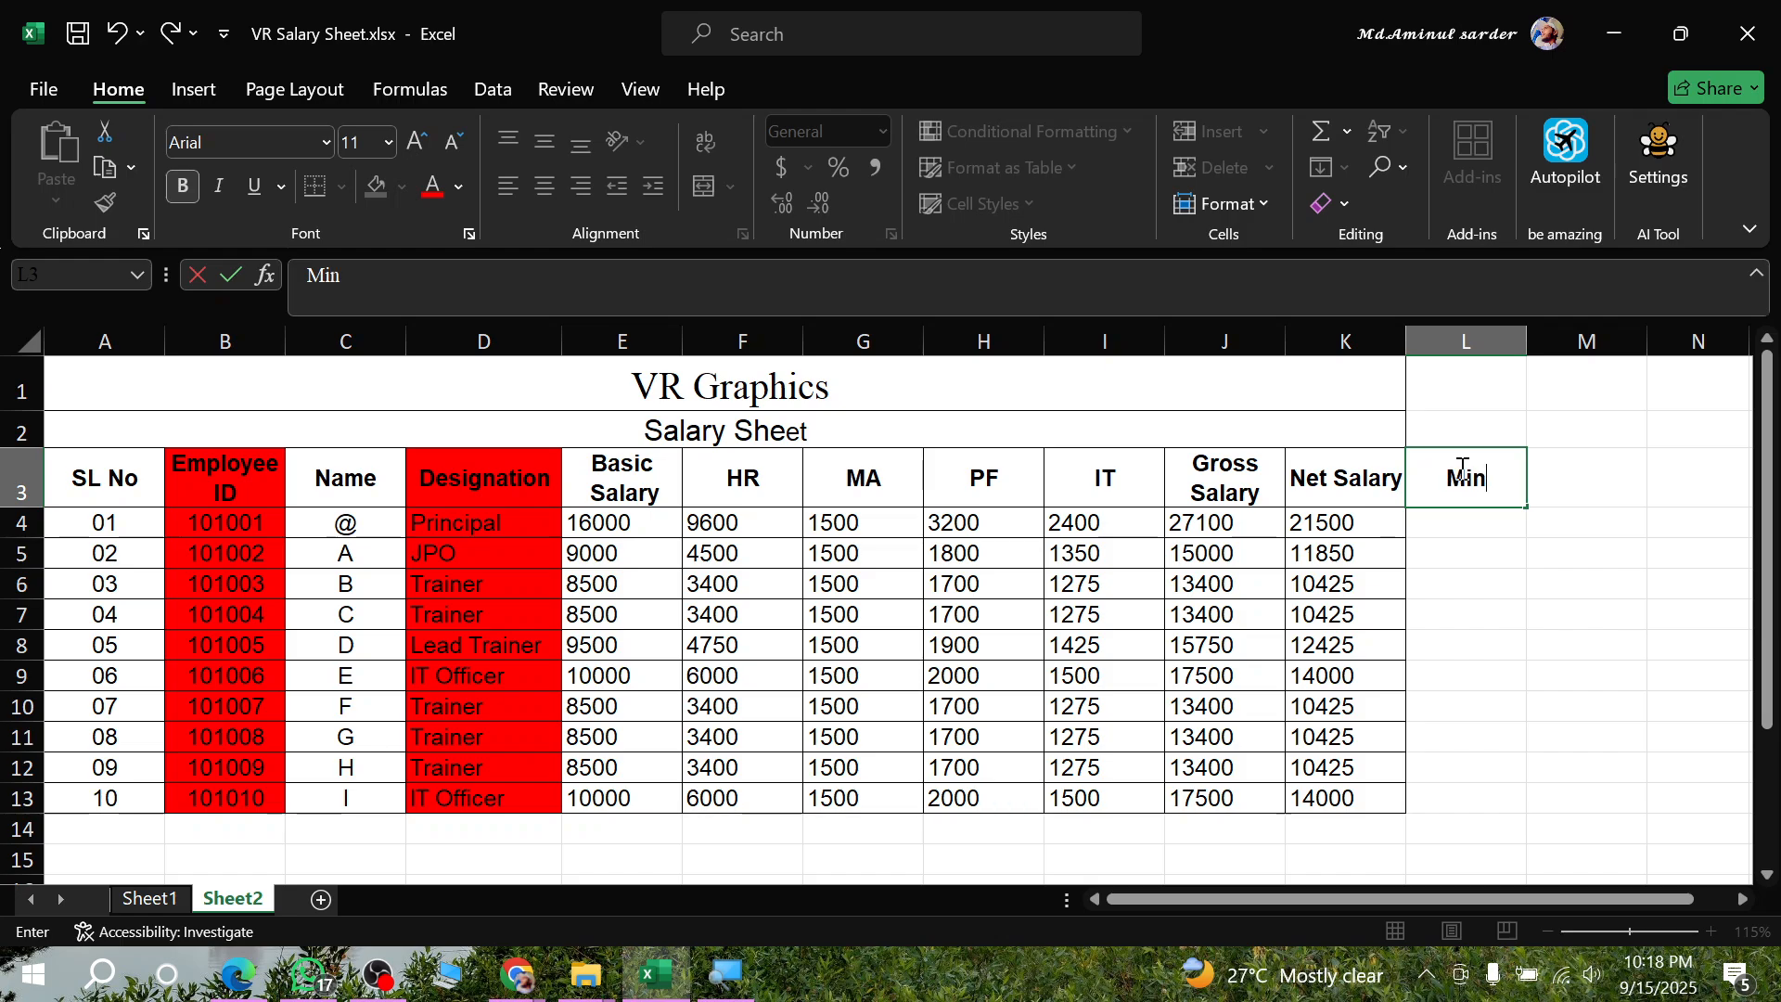
{"action": "key", "text": "Tab"}
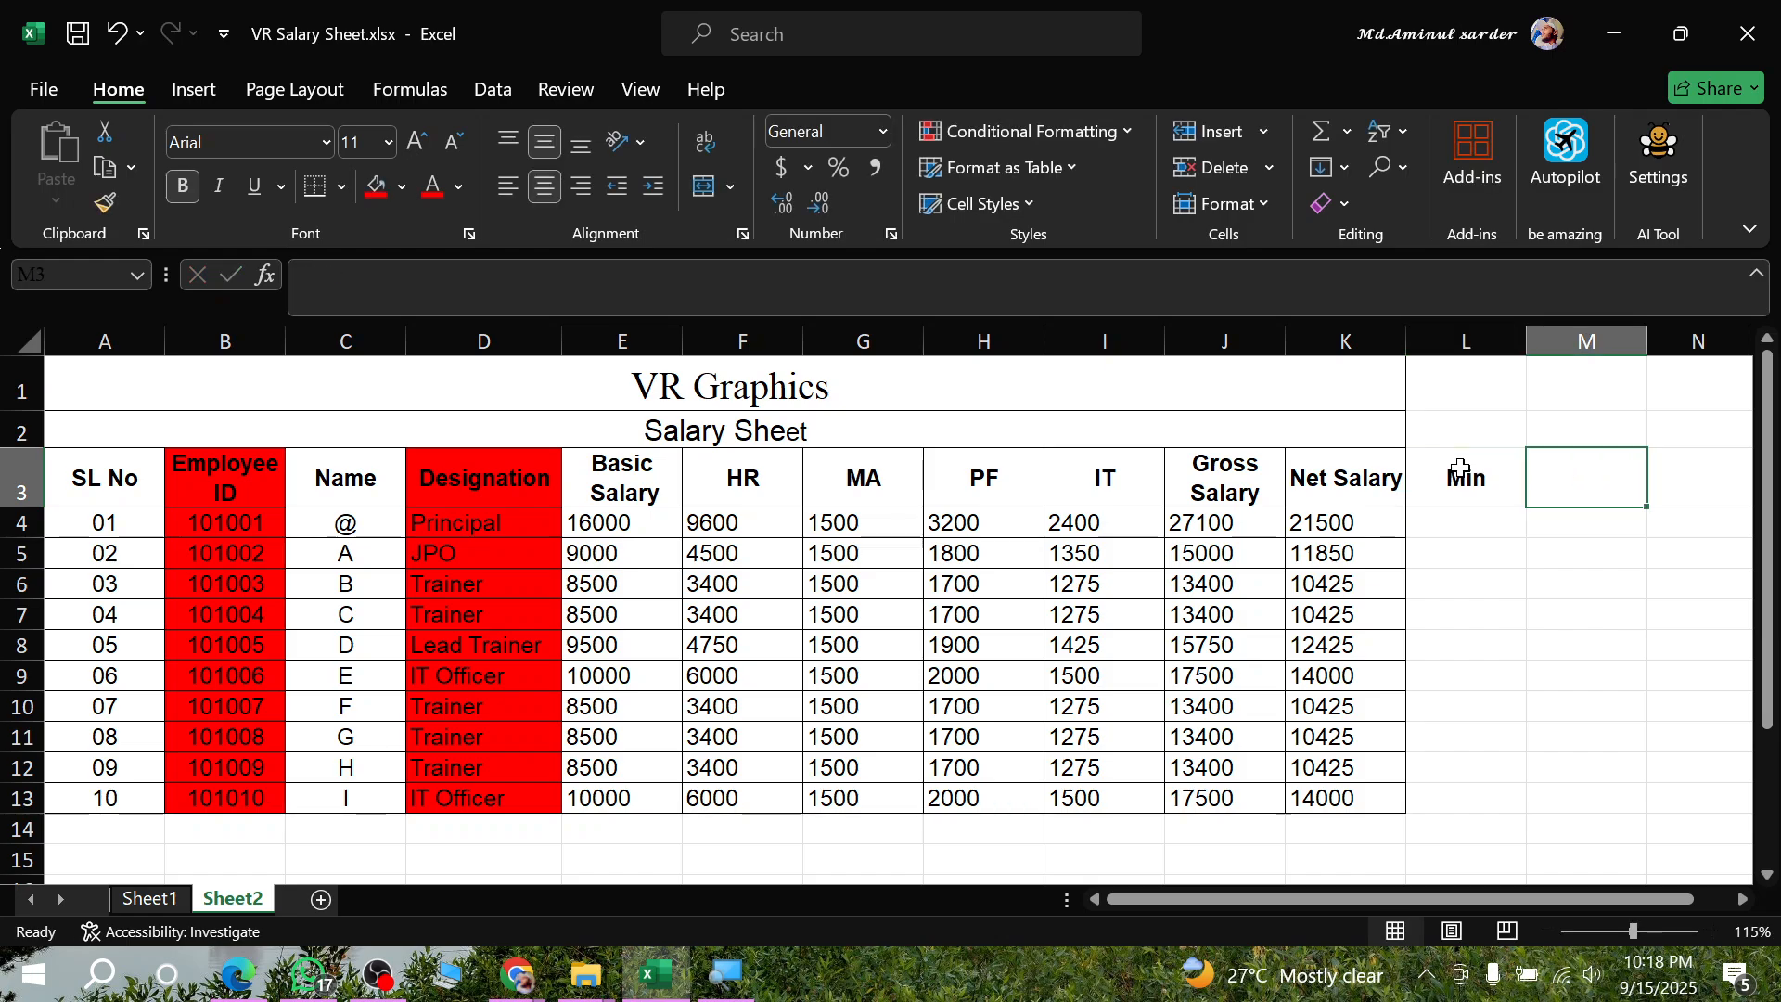
{"action": "type", "text": "<"}
{"action": "type", "text": "Max"}
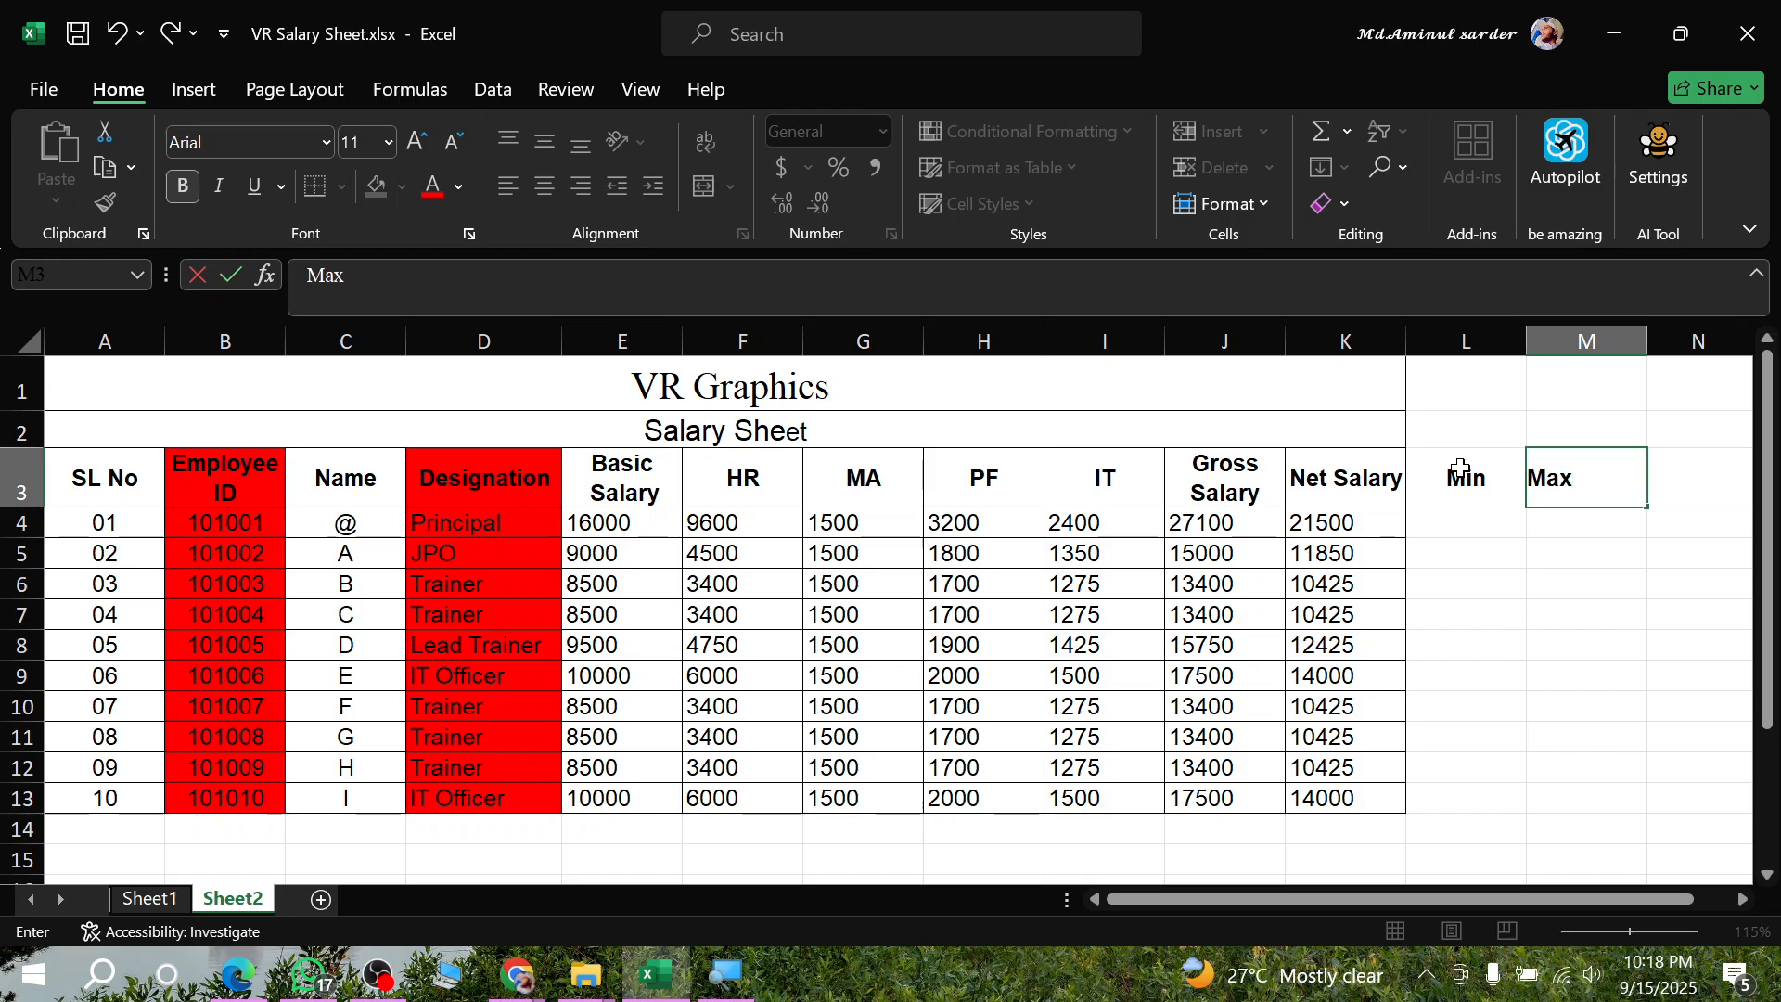
{"action": "left_click", "coordinate": [1619, 729]}
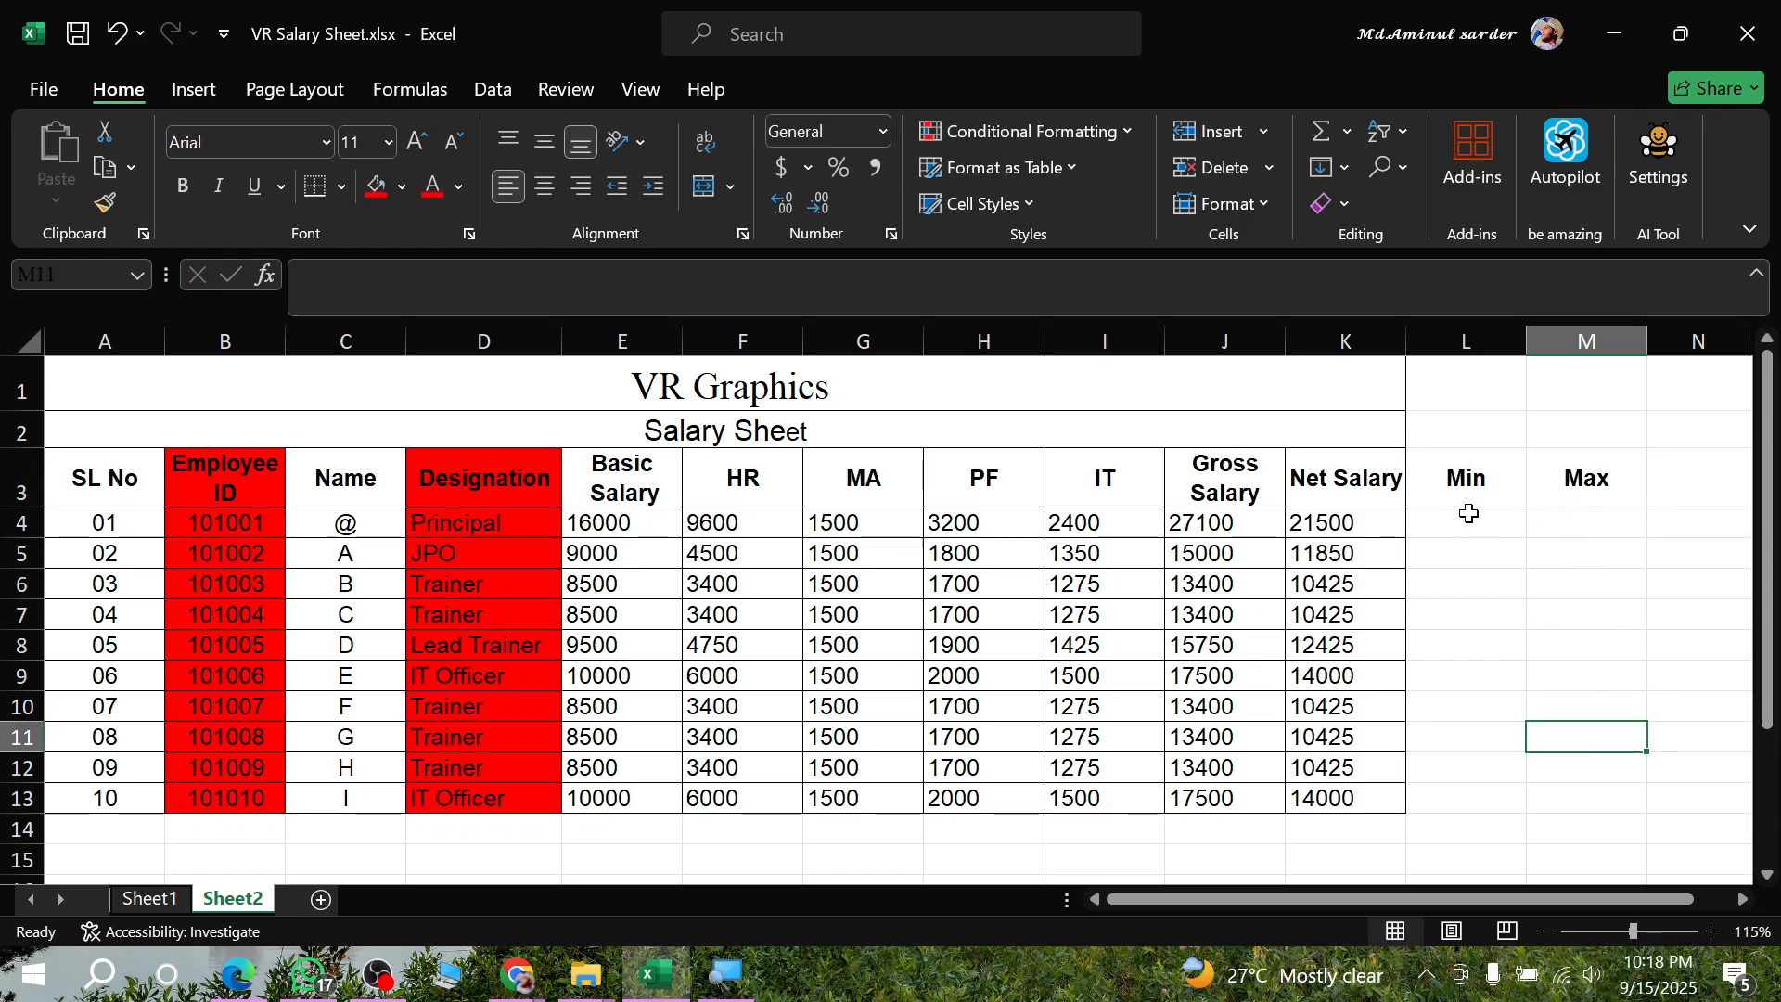
- Merge and center L4:L13 under Min and M4:M13 under Max into one cell each
{"action": "left_click_drag", "start_coordinate": [1468, 513], "coordinate": [1475, 799]}
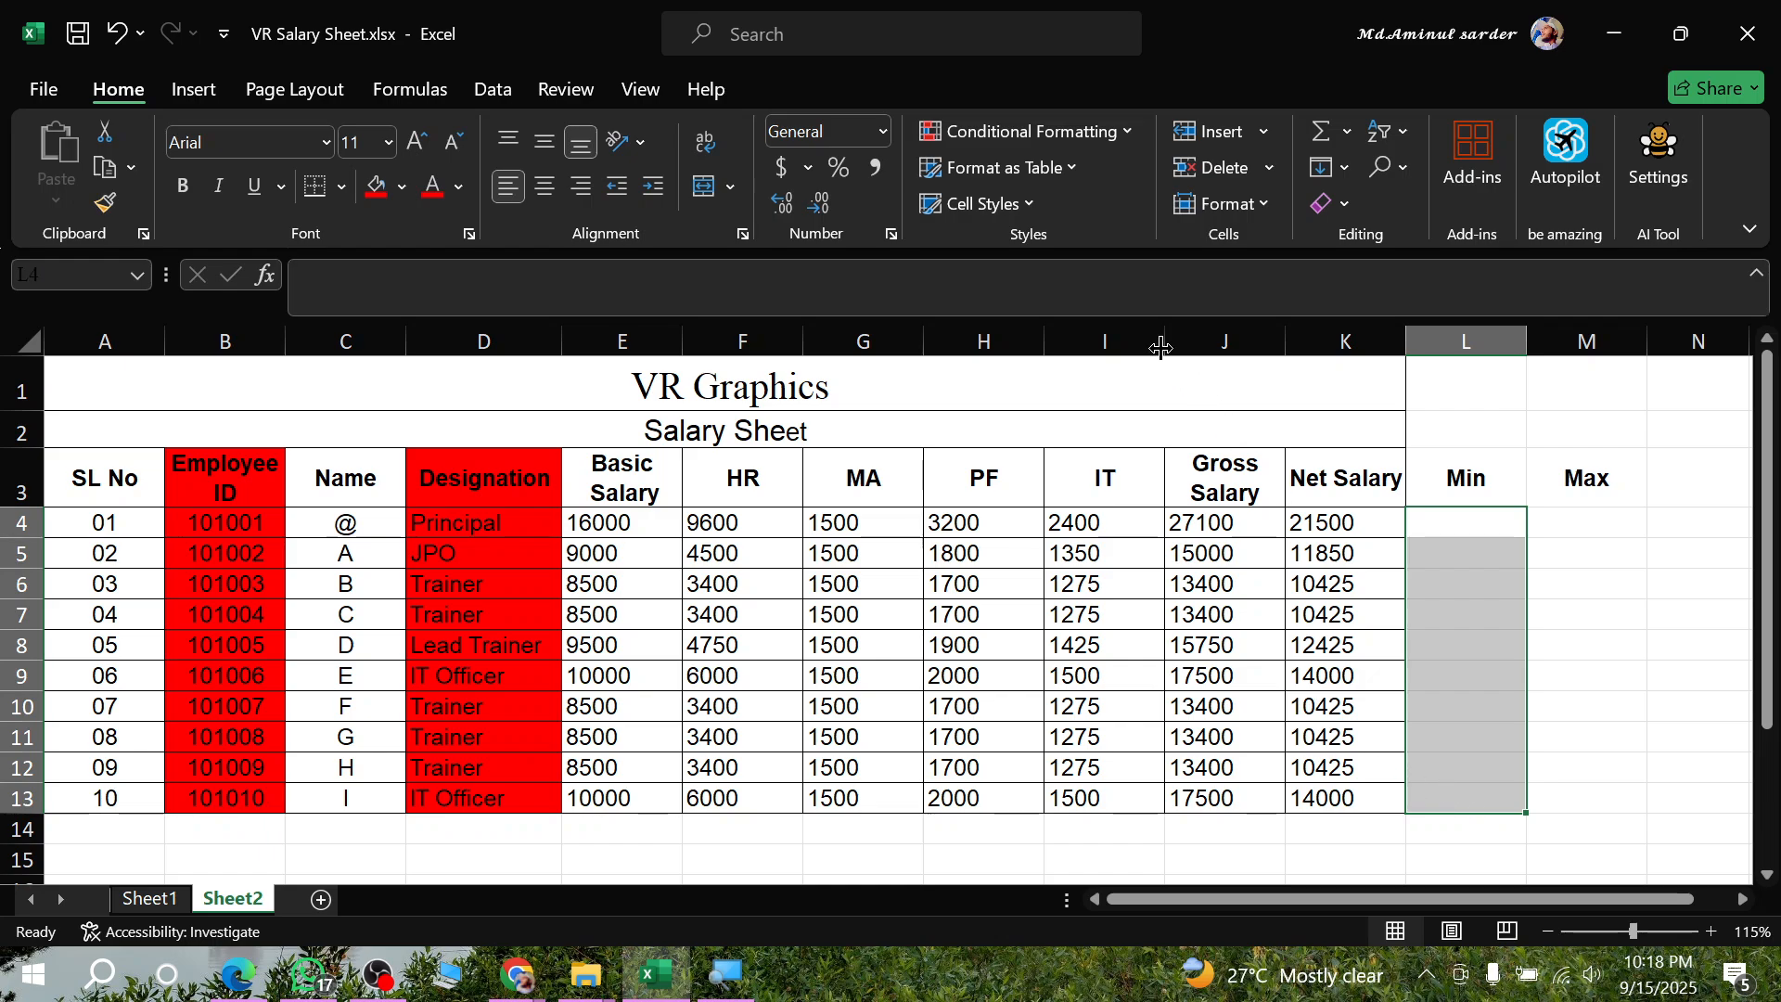
{"action": "left_click", "coordinate": [707, 188]}
{"action": "left_click_drag", "start_coordinate": [1591, 519], "coordinate": [1610, 788]}
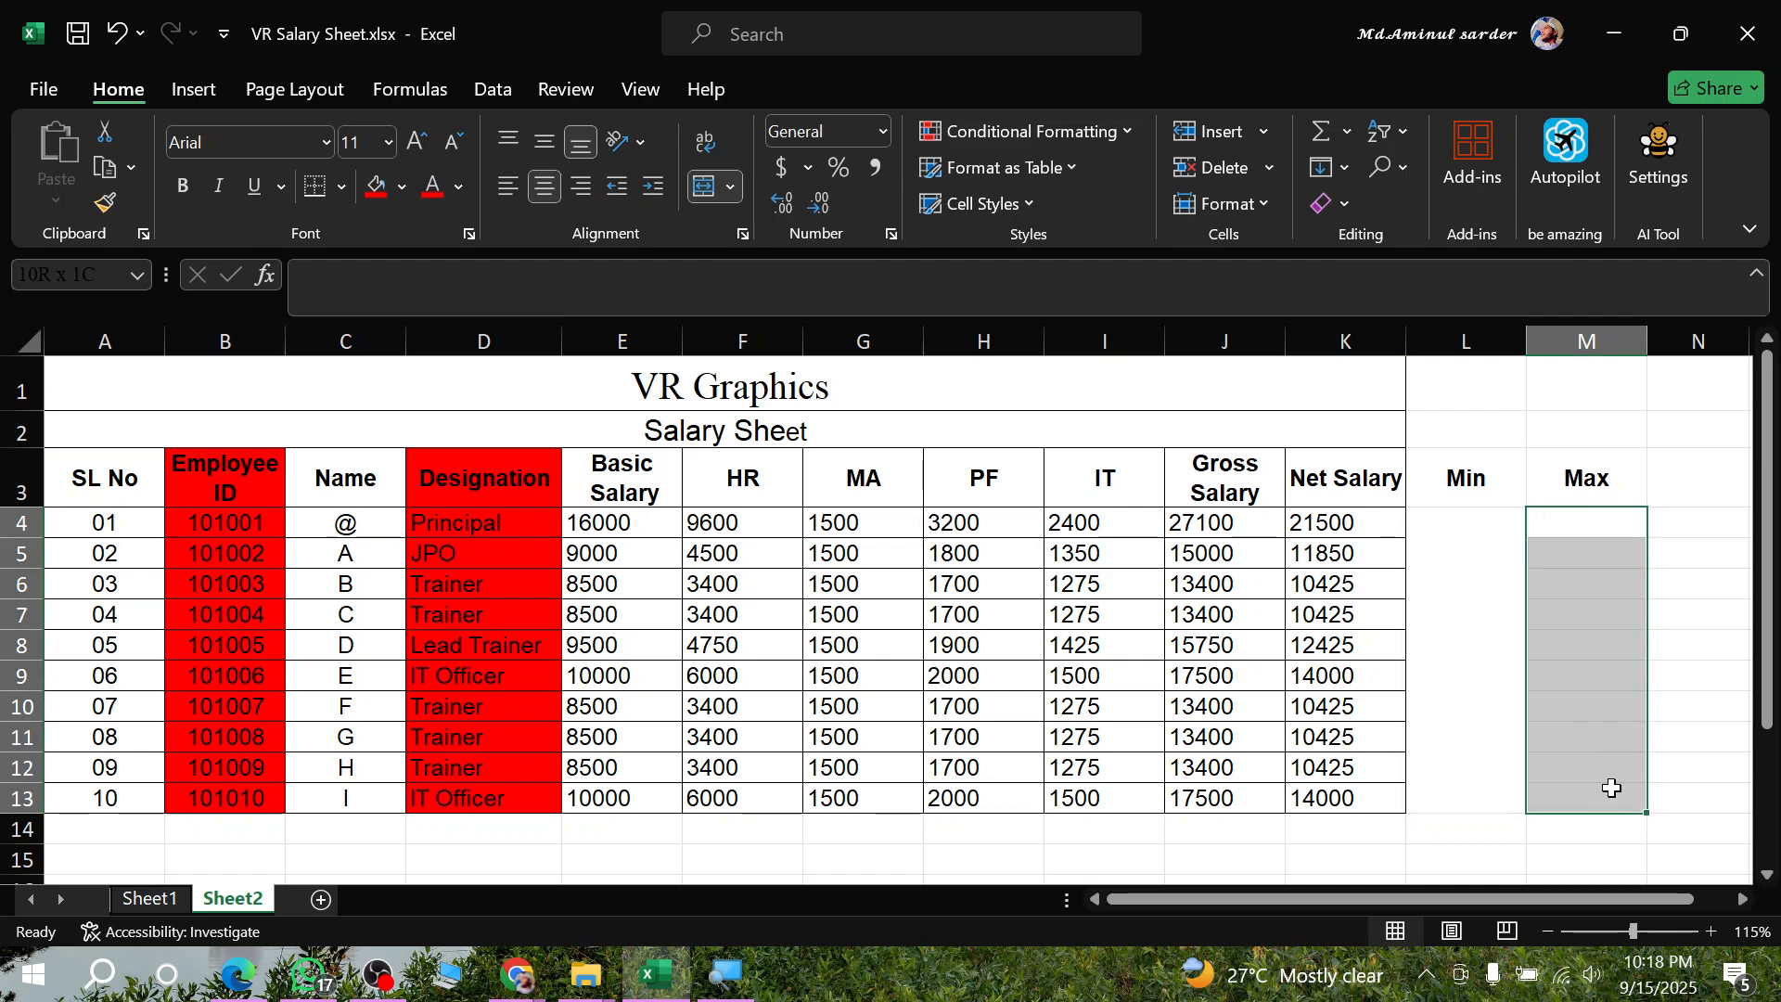
{"action": "left_click", "coordinate": [712, 191]}
- Enter =MIN(K4:K13) in the merged Min cell to calculate the minimum Net Salary
{"action": "left_click", "coordinate": [1511, 595]}
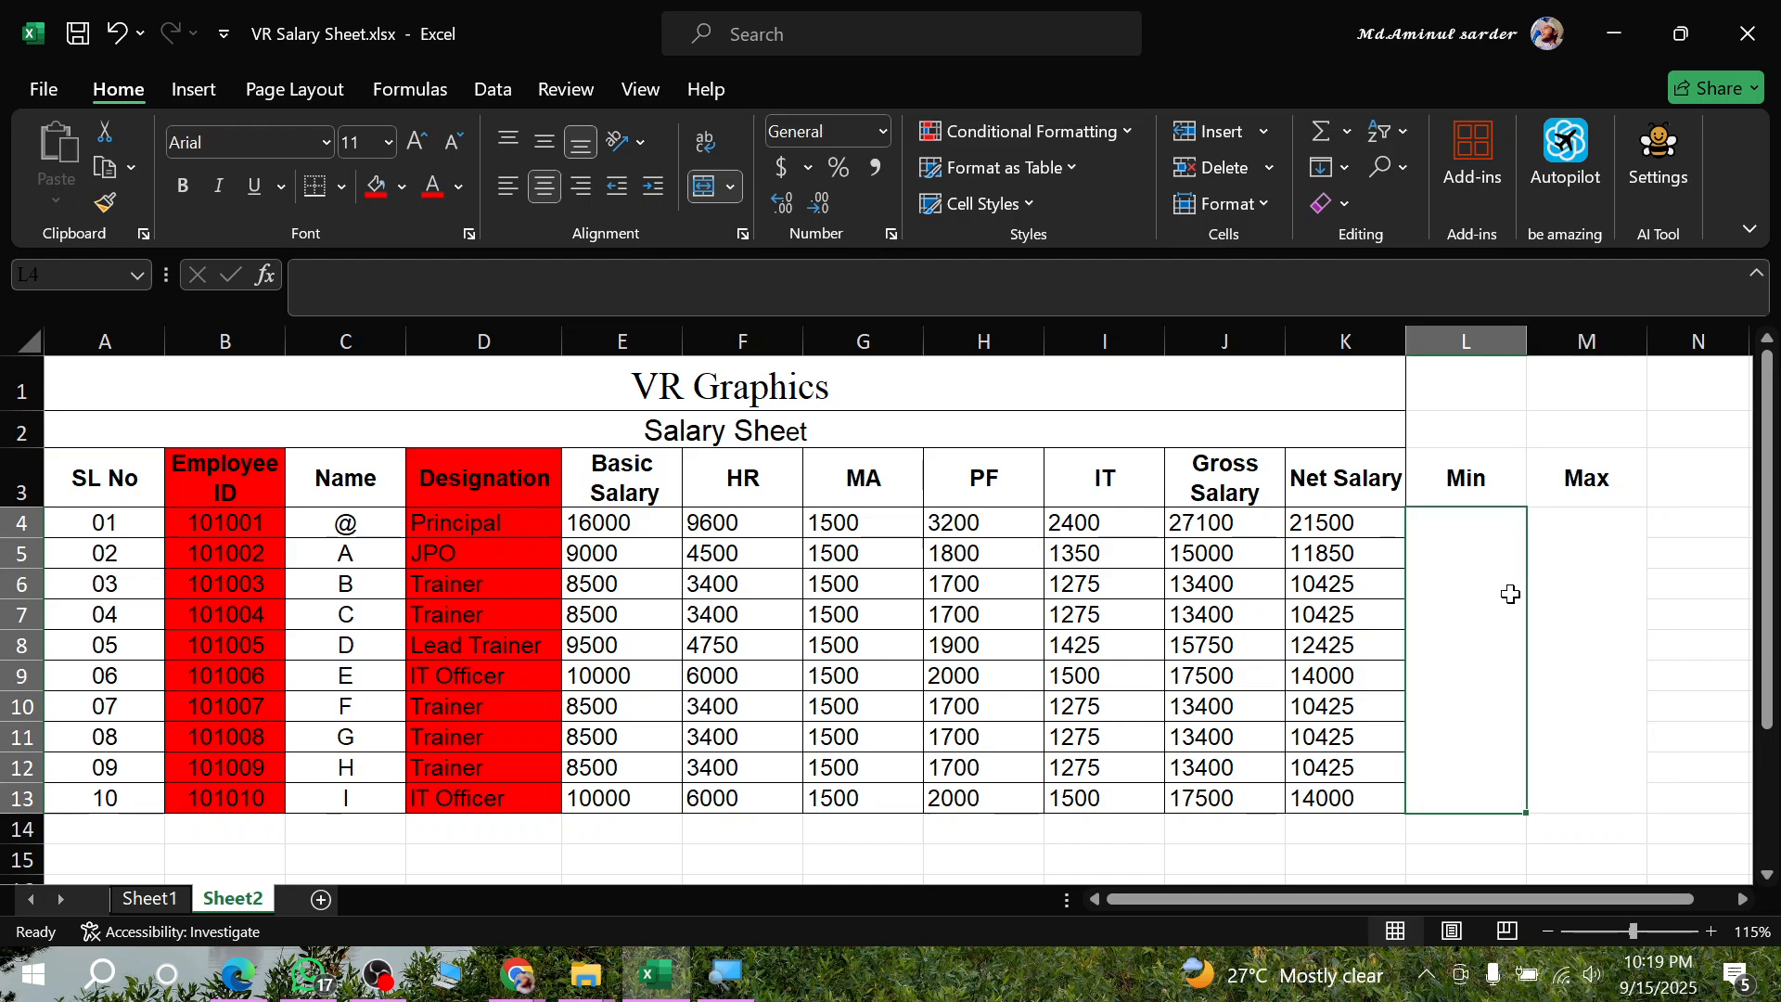
{"action": "type", "text": "="}
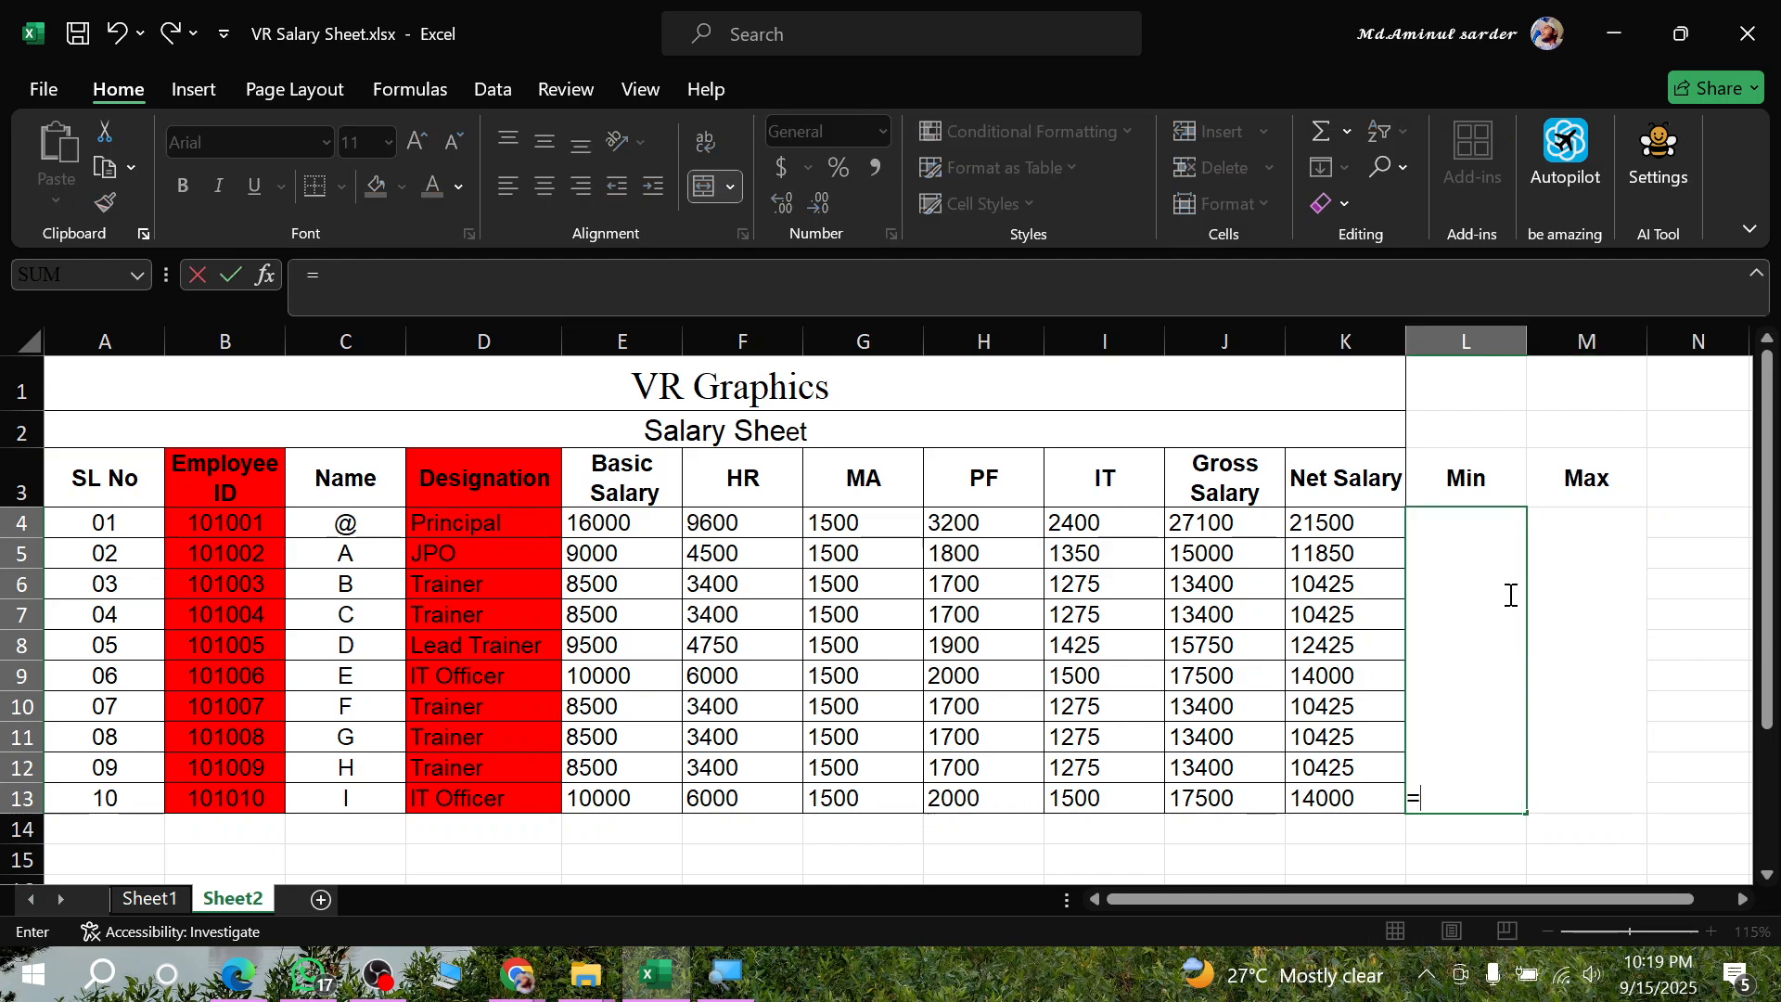
{"action": "type", "text": "ma"}
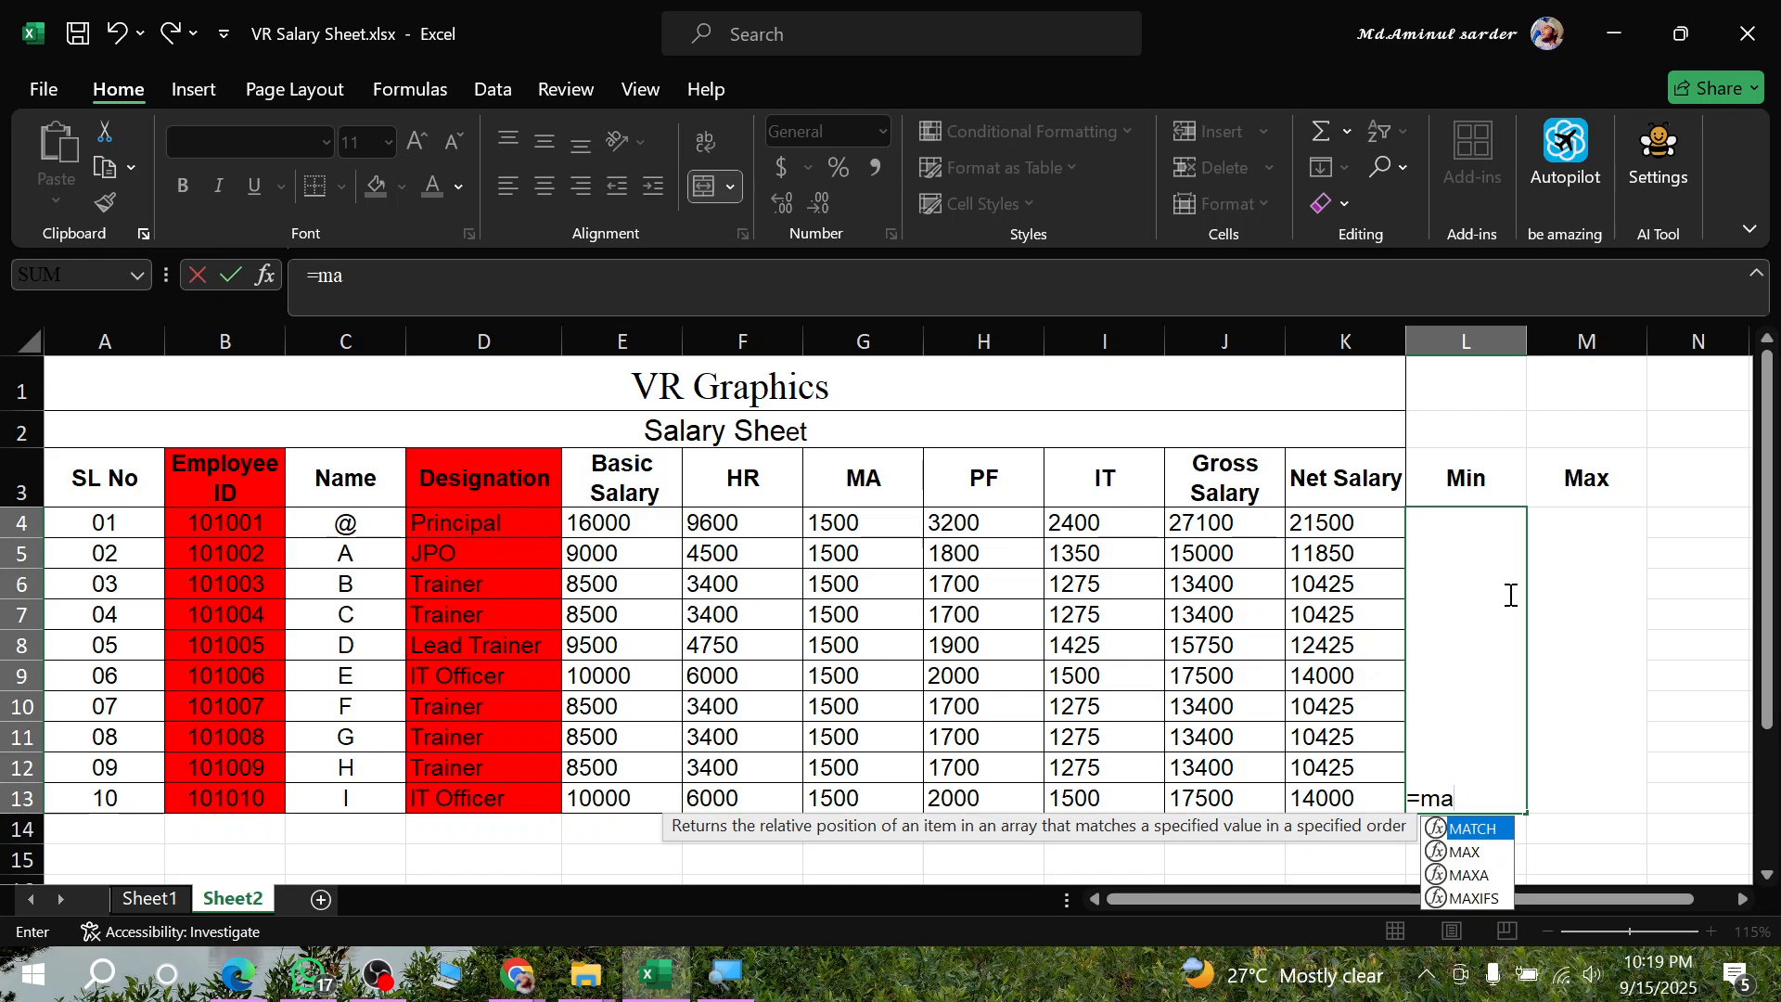
{"action": "key", "text": "BackSpace"}
{"action": "key", "text": "BackSpace"}
{"action": "type", "text": "in"}
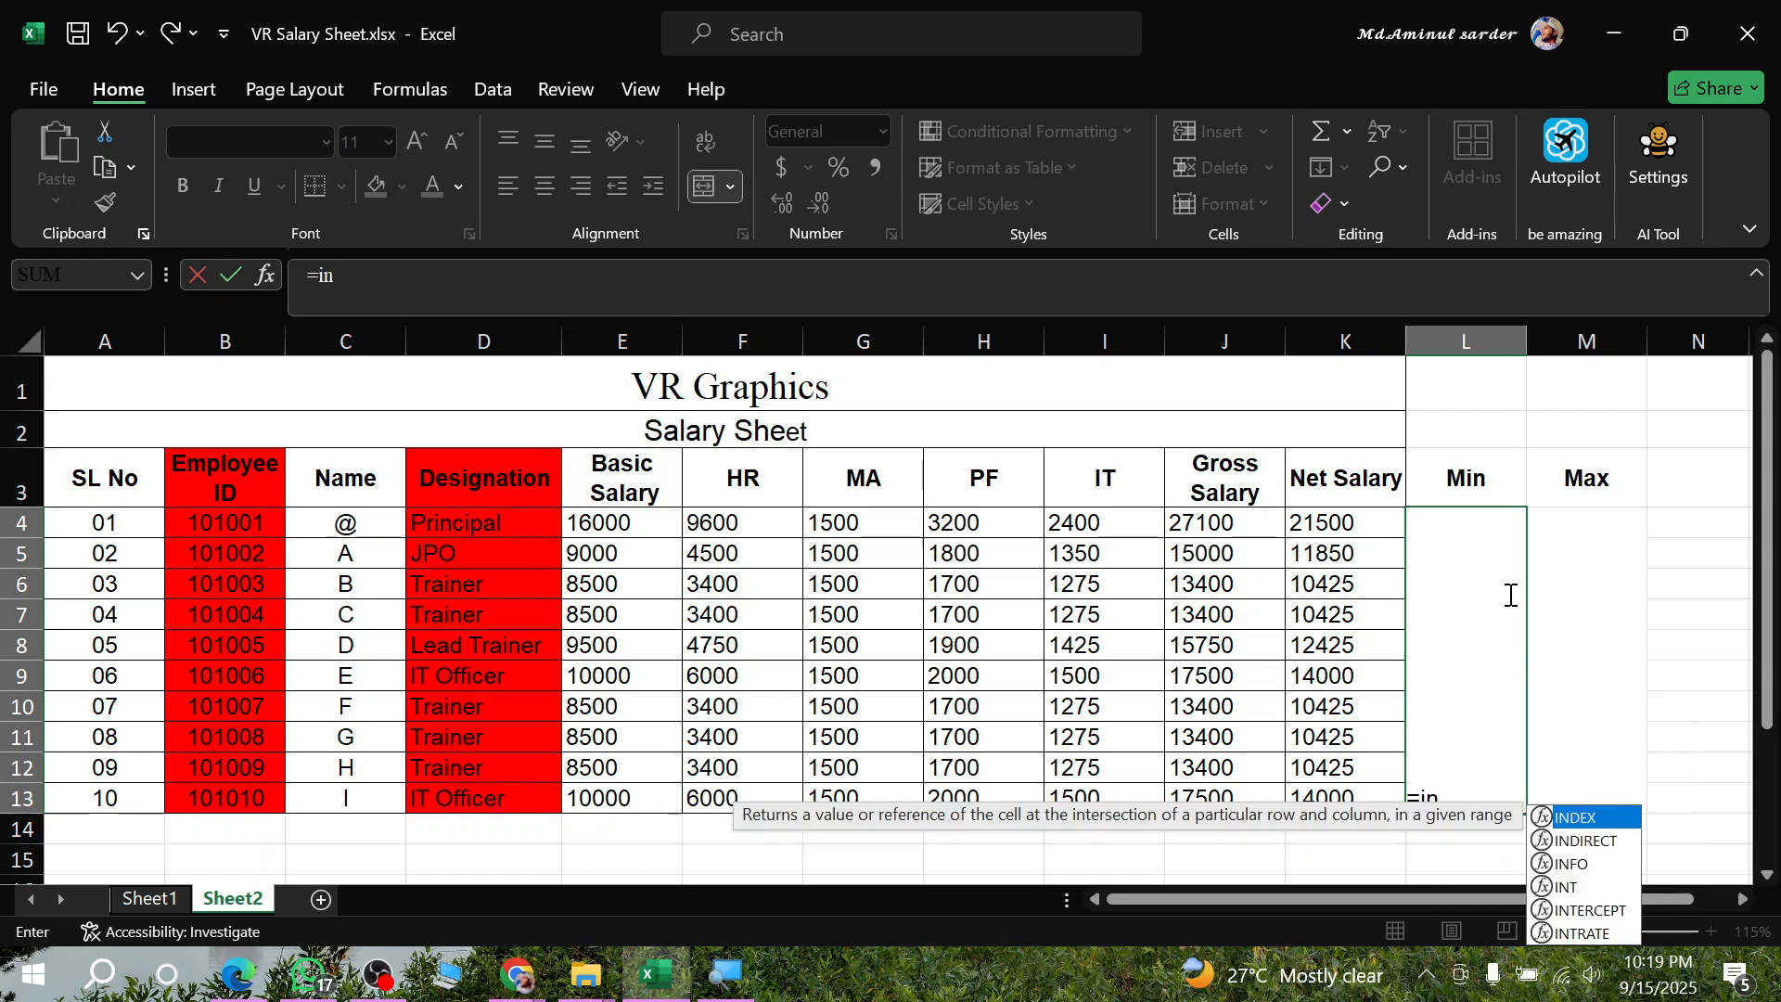
{"action": "key", "text": "BackSpace"}
{"action": "key", "text": "BackSpace"}
{"action": "type", "text": "mib"}
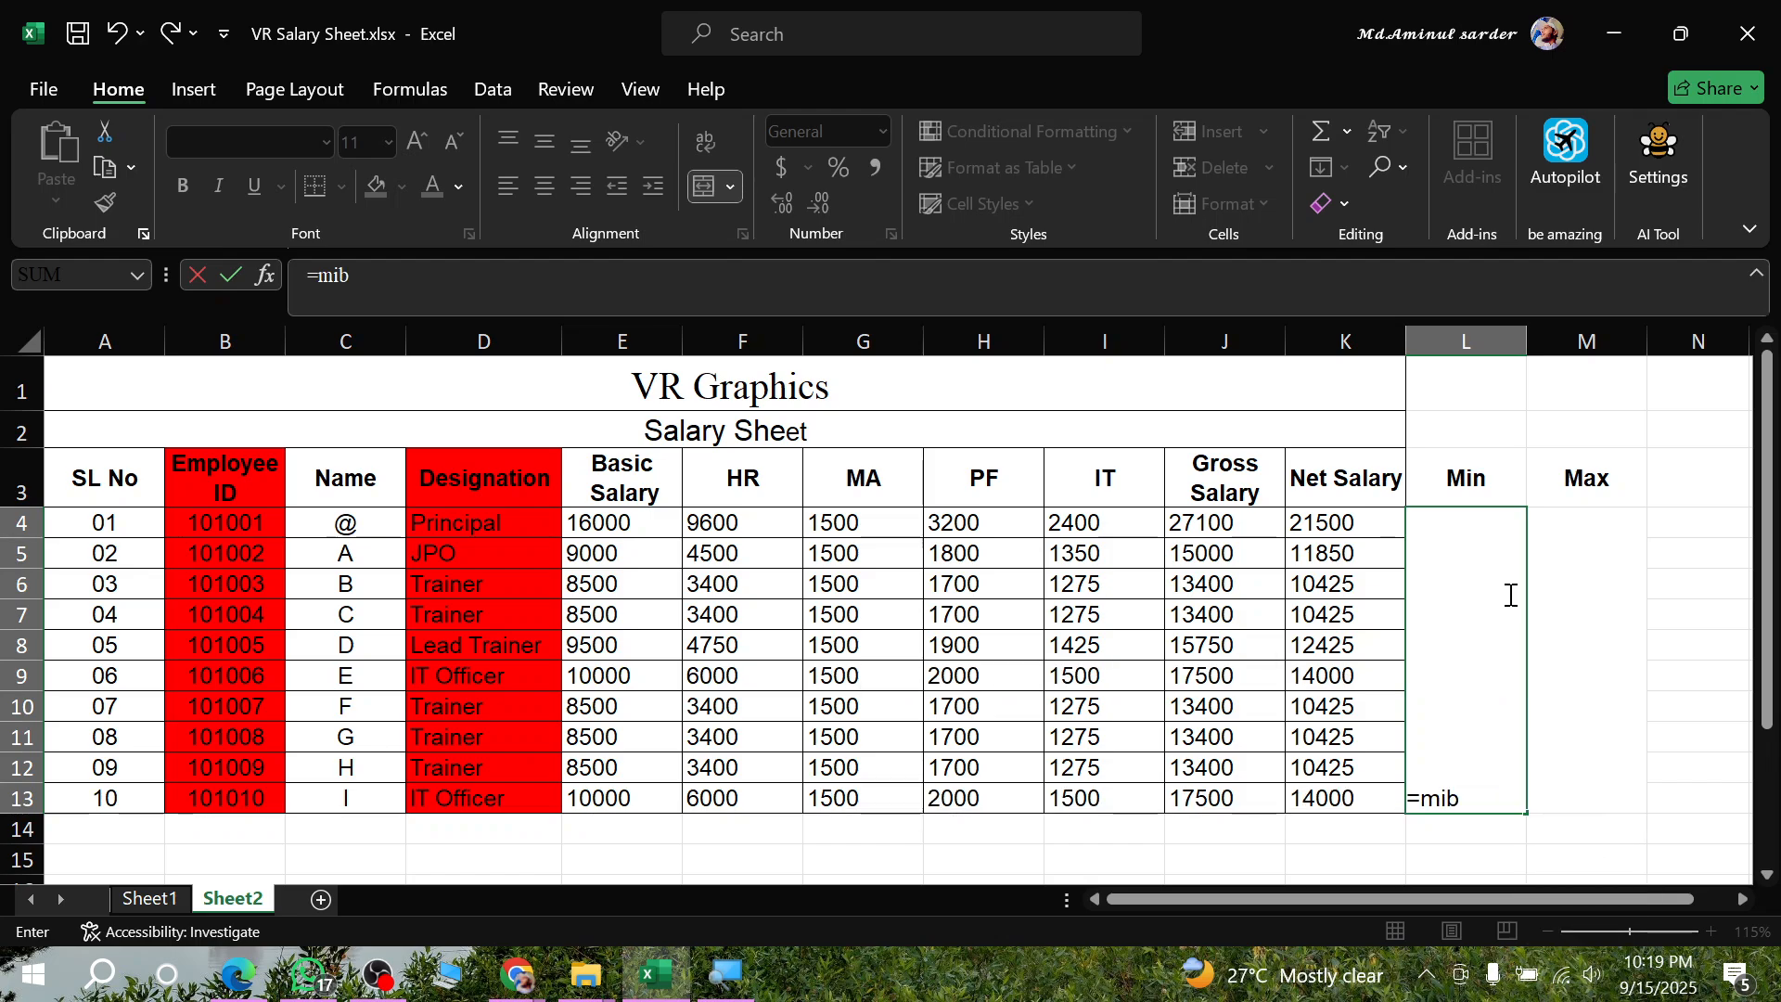
{"action": "key", "text": "BackSpace"}
{"action": "type", "text": "n"}
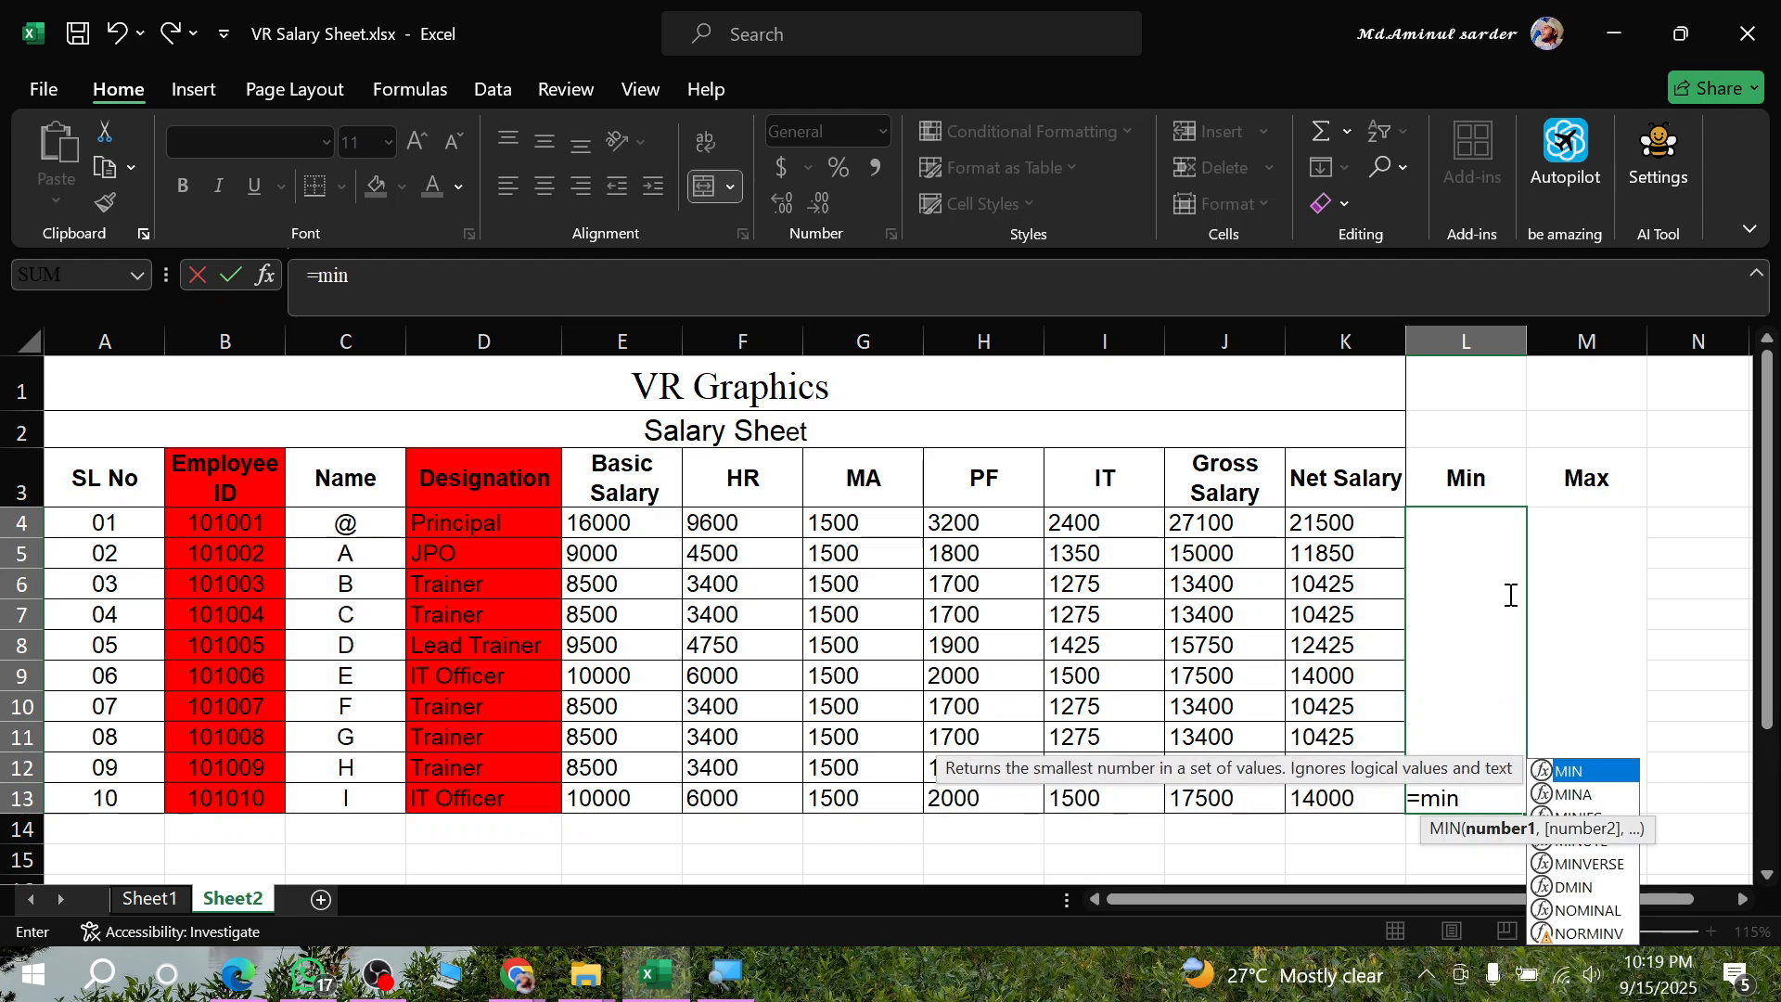
{"action": "key", "text": "Tab"}
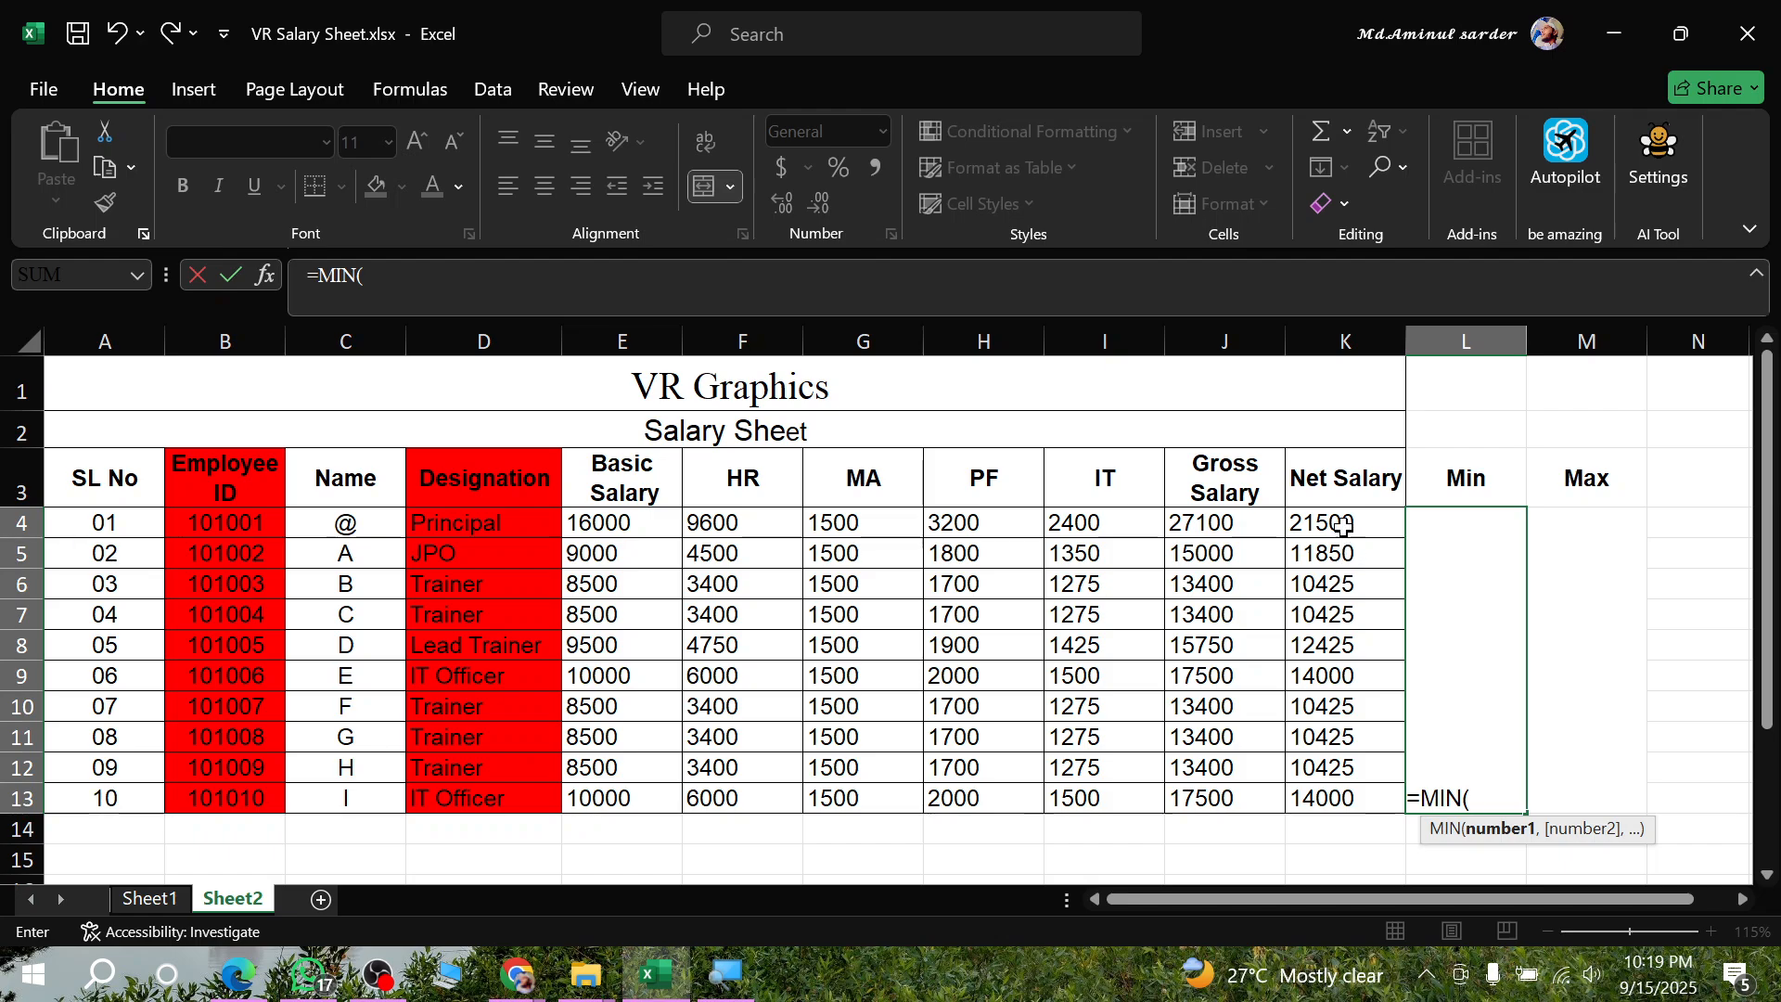
{"action": "left_click_drag", "start_coordinate": [1347, 522], "coordinate": [1311, 795]}
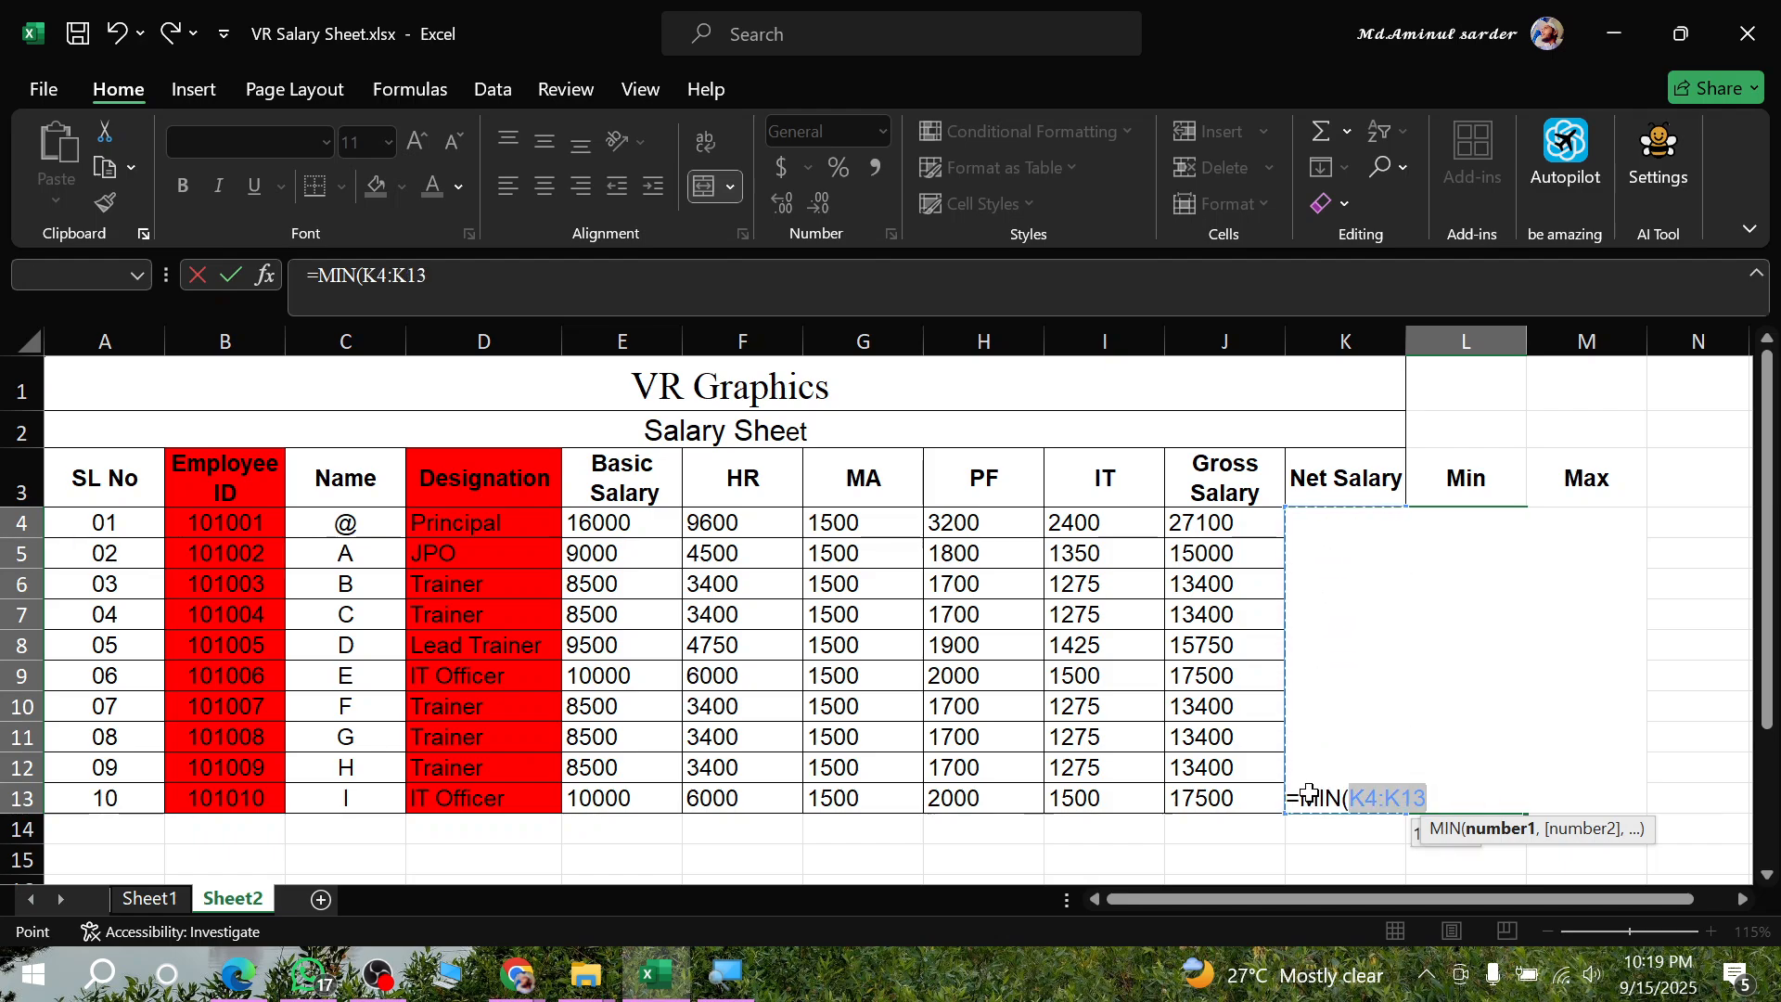
{"action": "key", "text": "Return"}
- Enter a MAX formula over K4:K13 in the merged Max cell to calculate the maximum Net Salary
{"action": "left_click", "coordinate": [1615, 570]}
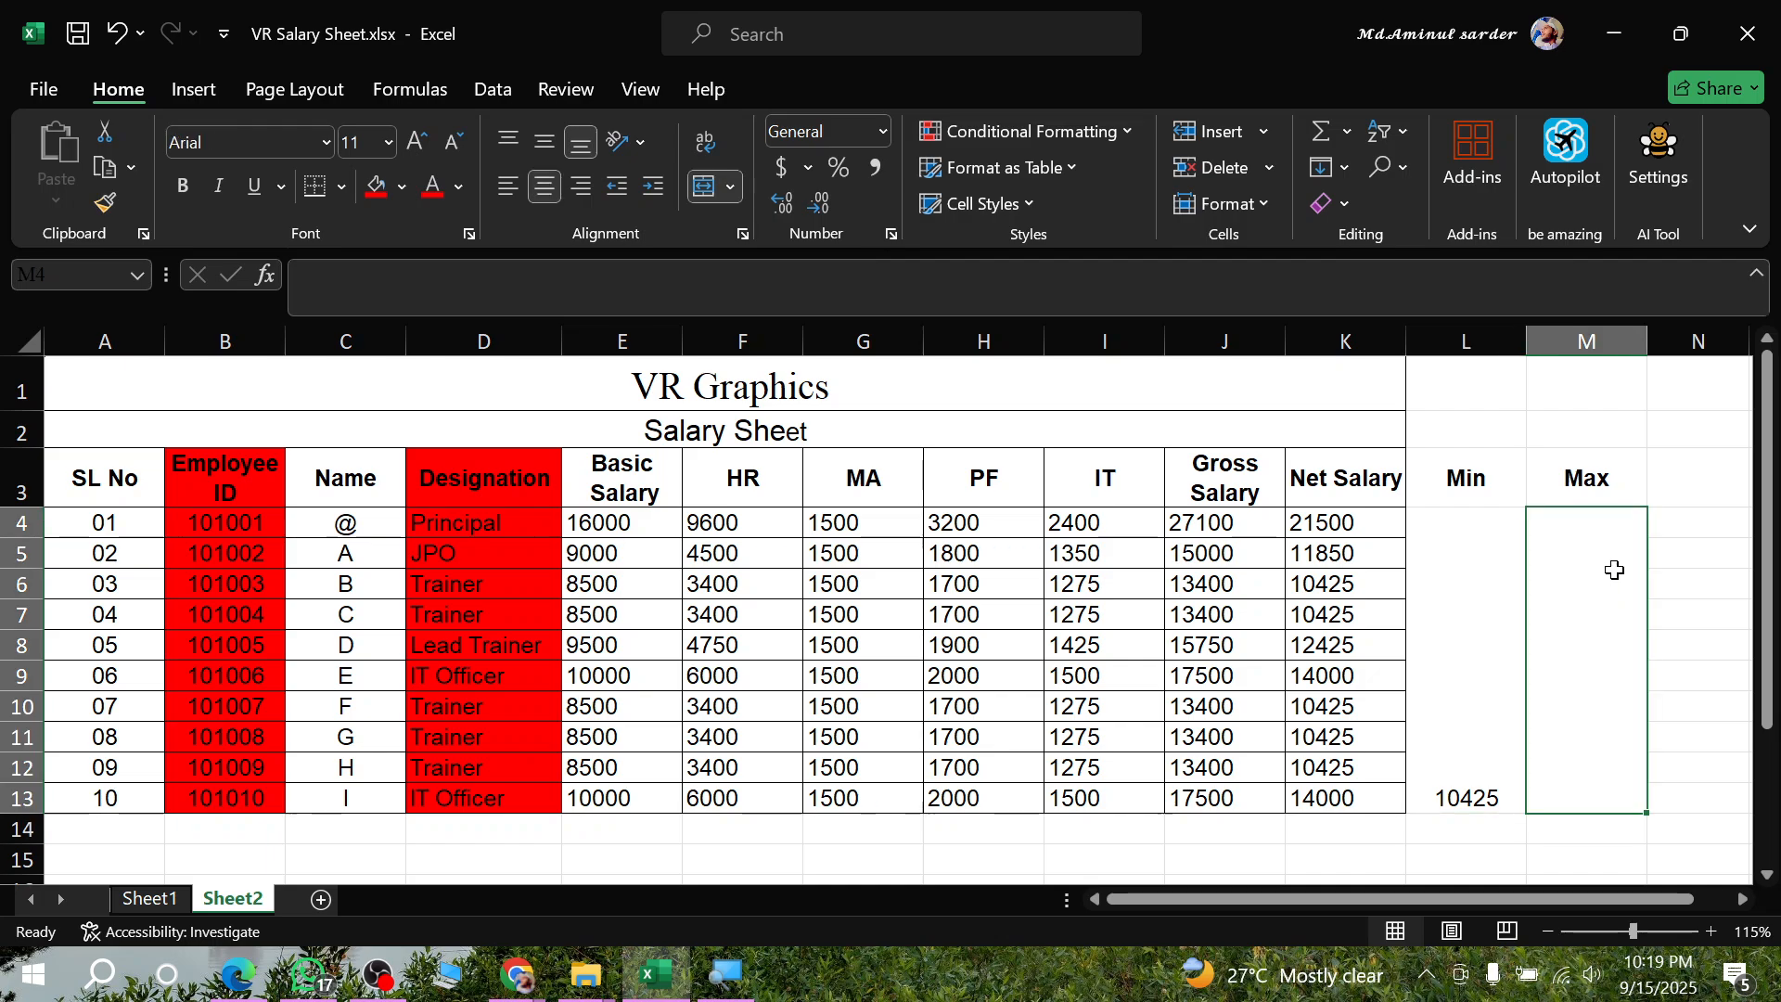
{"action": "type", "text": "=max"}
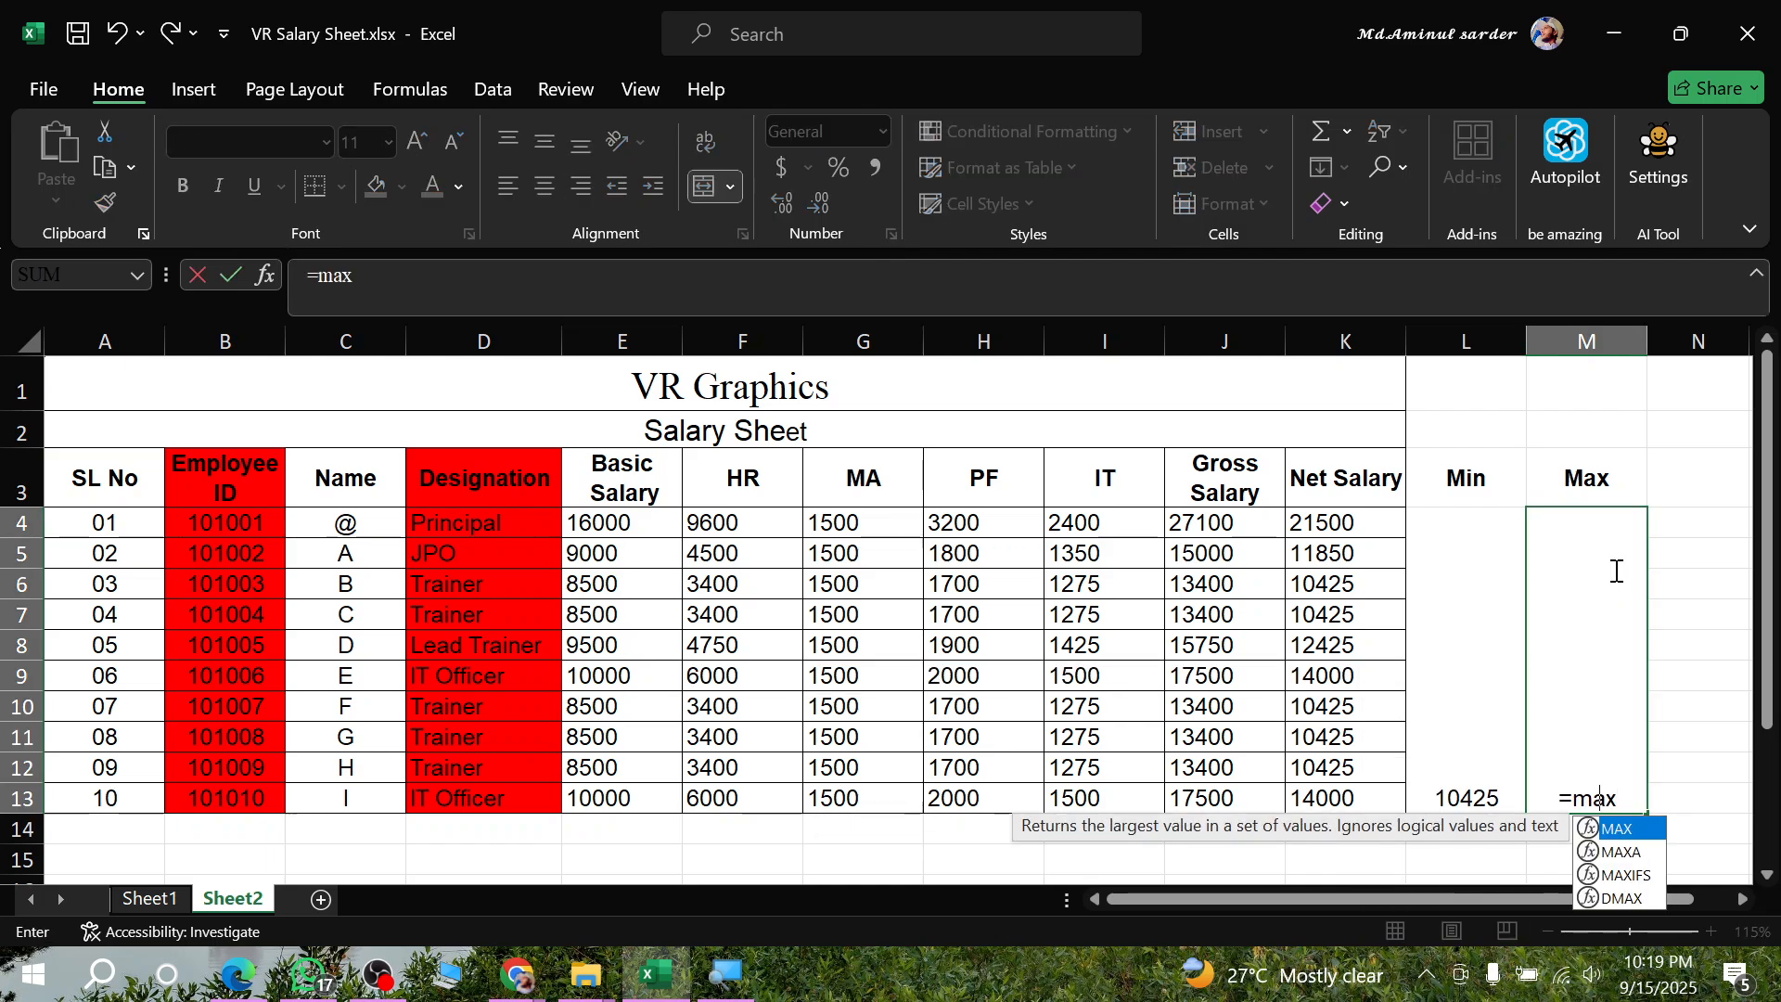
{"action": "key", "text": "Tab"}
{"action": "left_click_drag", "start_coordinate": [1372, 520], "coordinate": [1369, 796]}
{"action": "key", "text": "Return"}
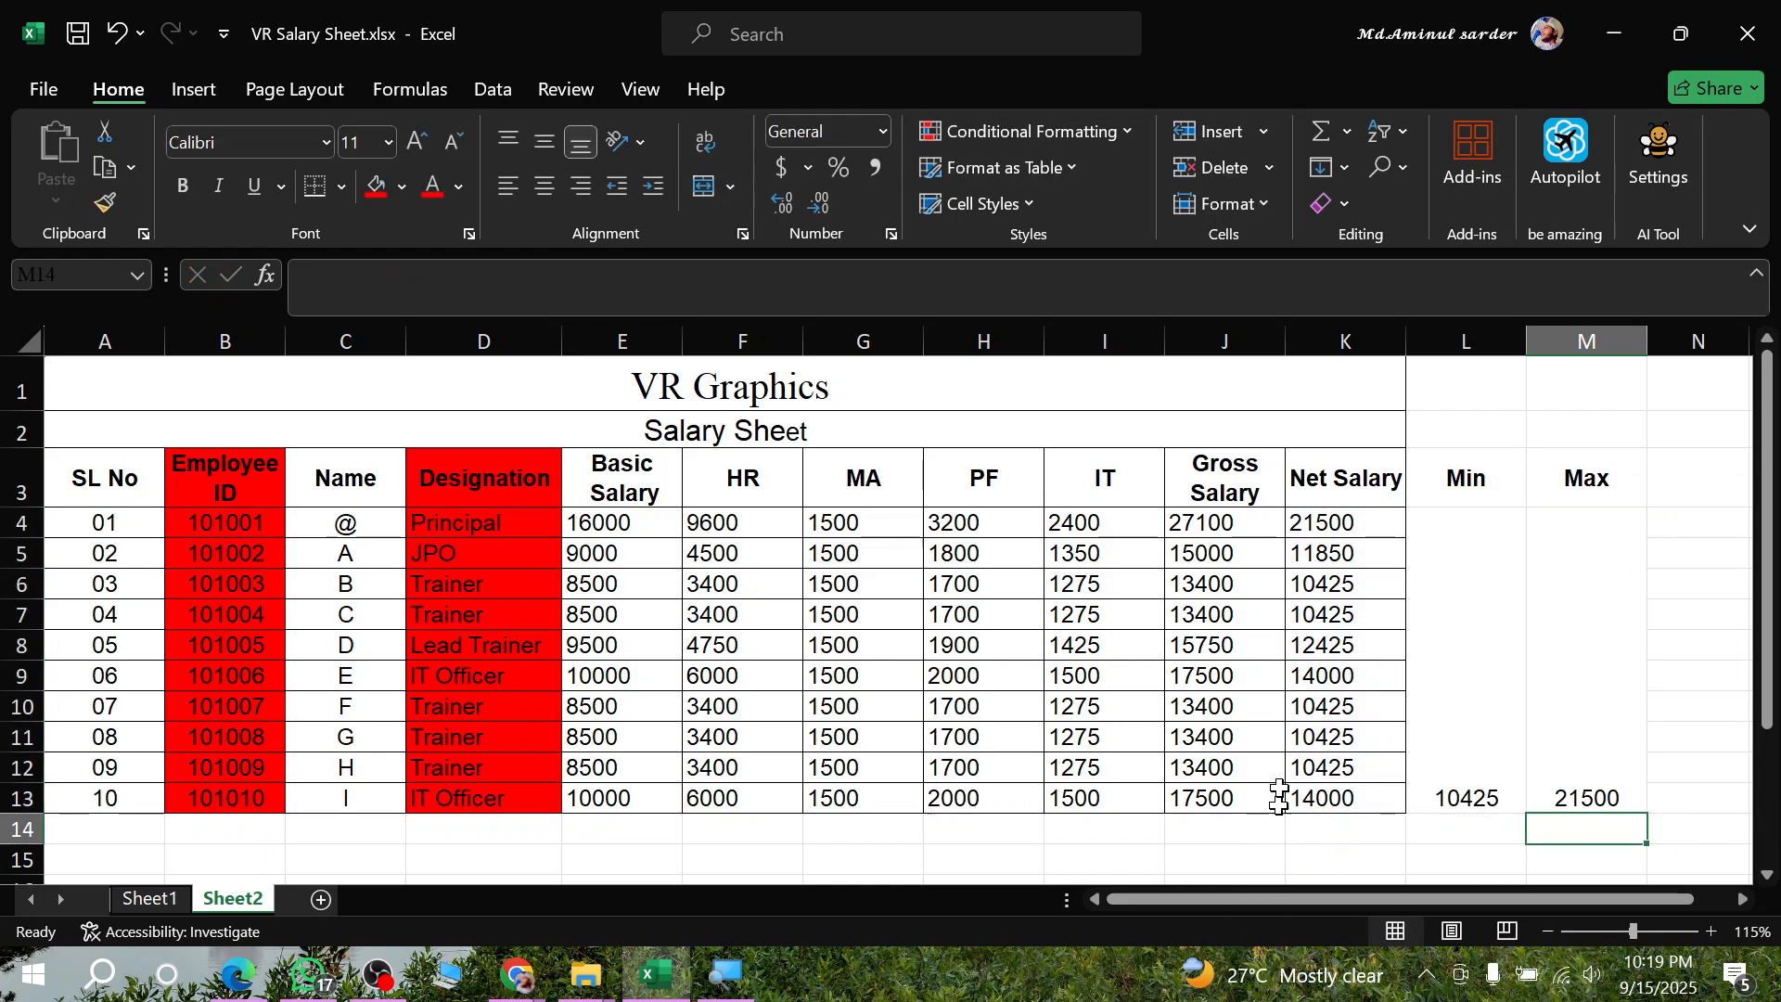
- Apply all borders to the whole salary table, A1:M13, including the Min and Max columns
{"action": "left_click_drag", "start_coordinate": [371, 378], "coordinate": [1562, 770]}
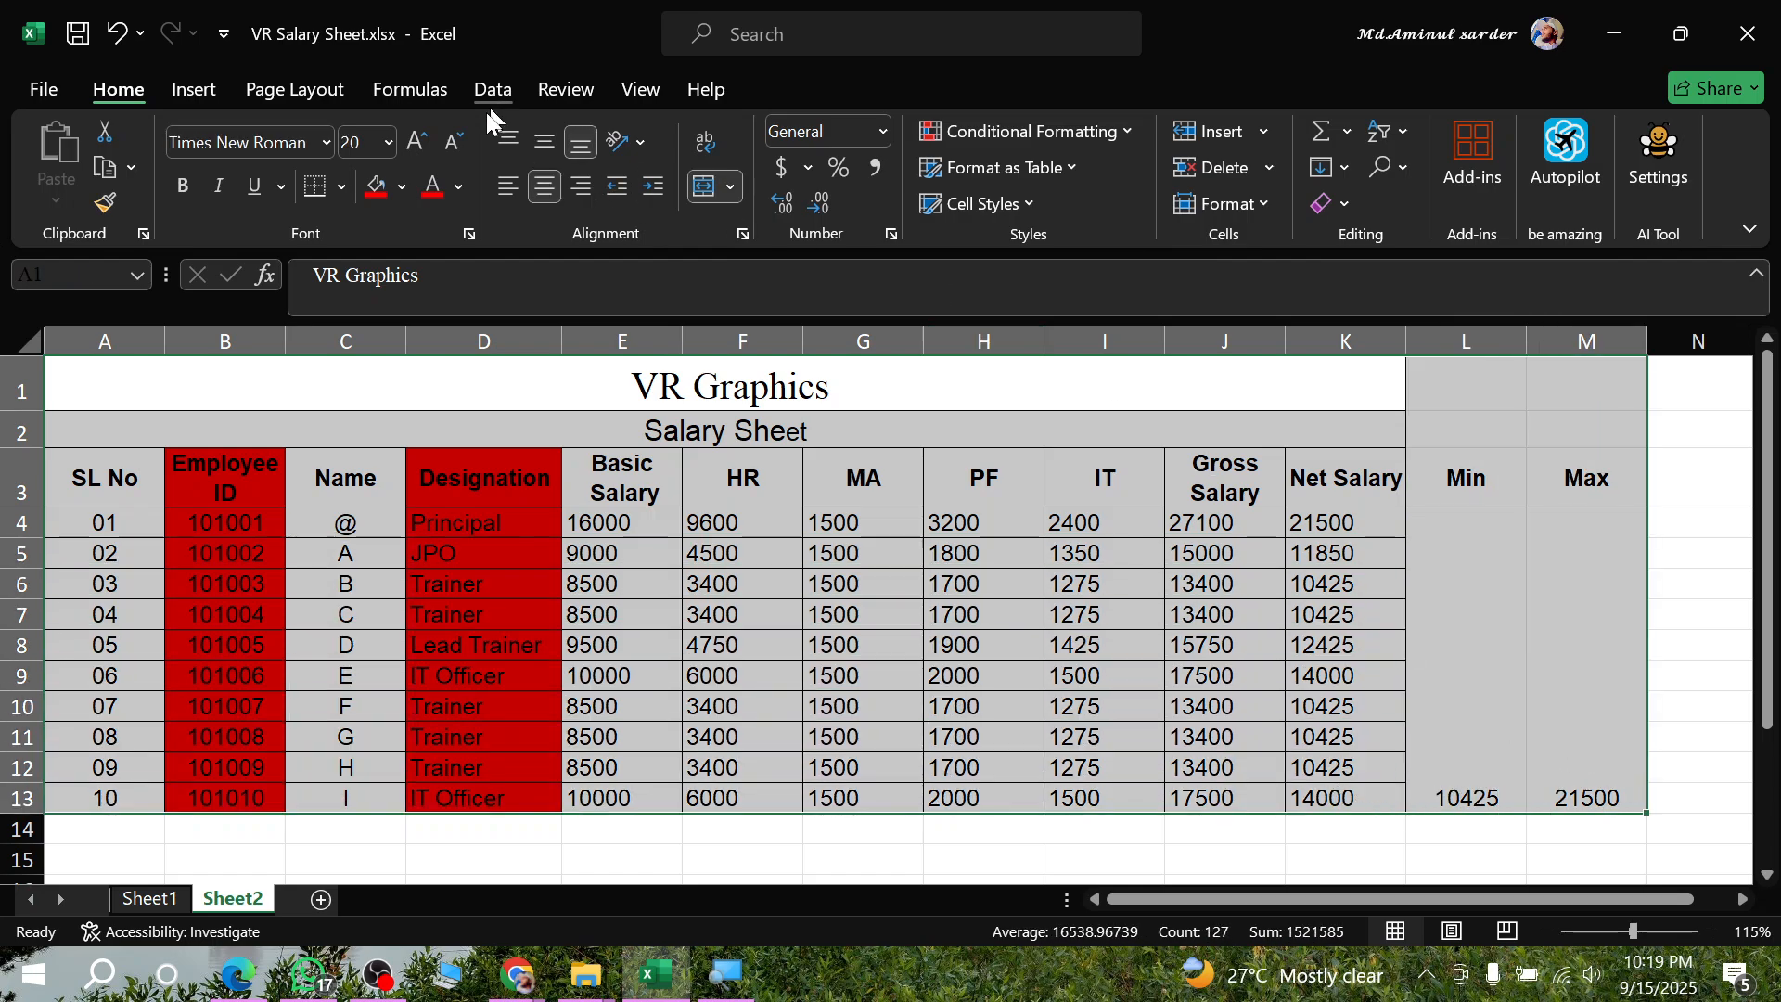
{"action": "left_click", "coordinate": [341, 187]}
{"action": "left_click", "coordinate": [354, 478]}
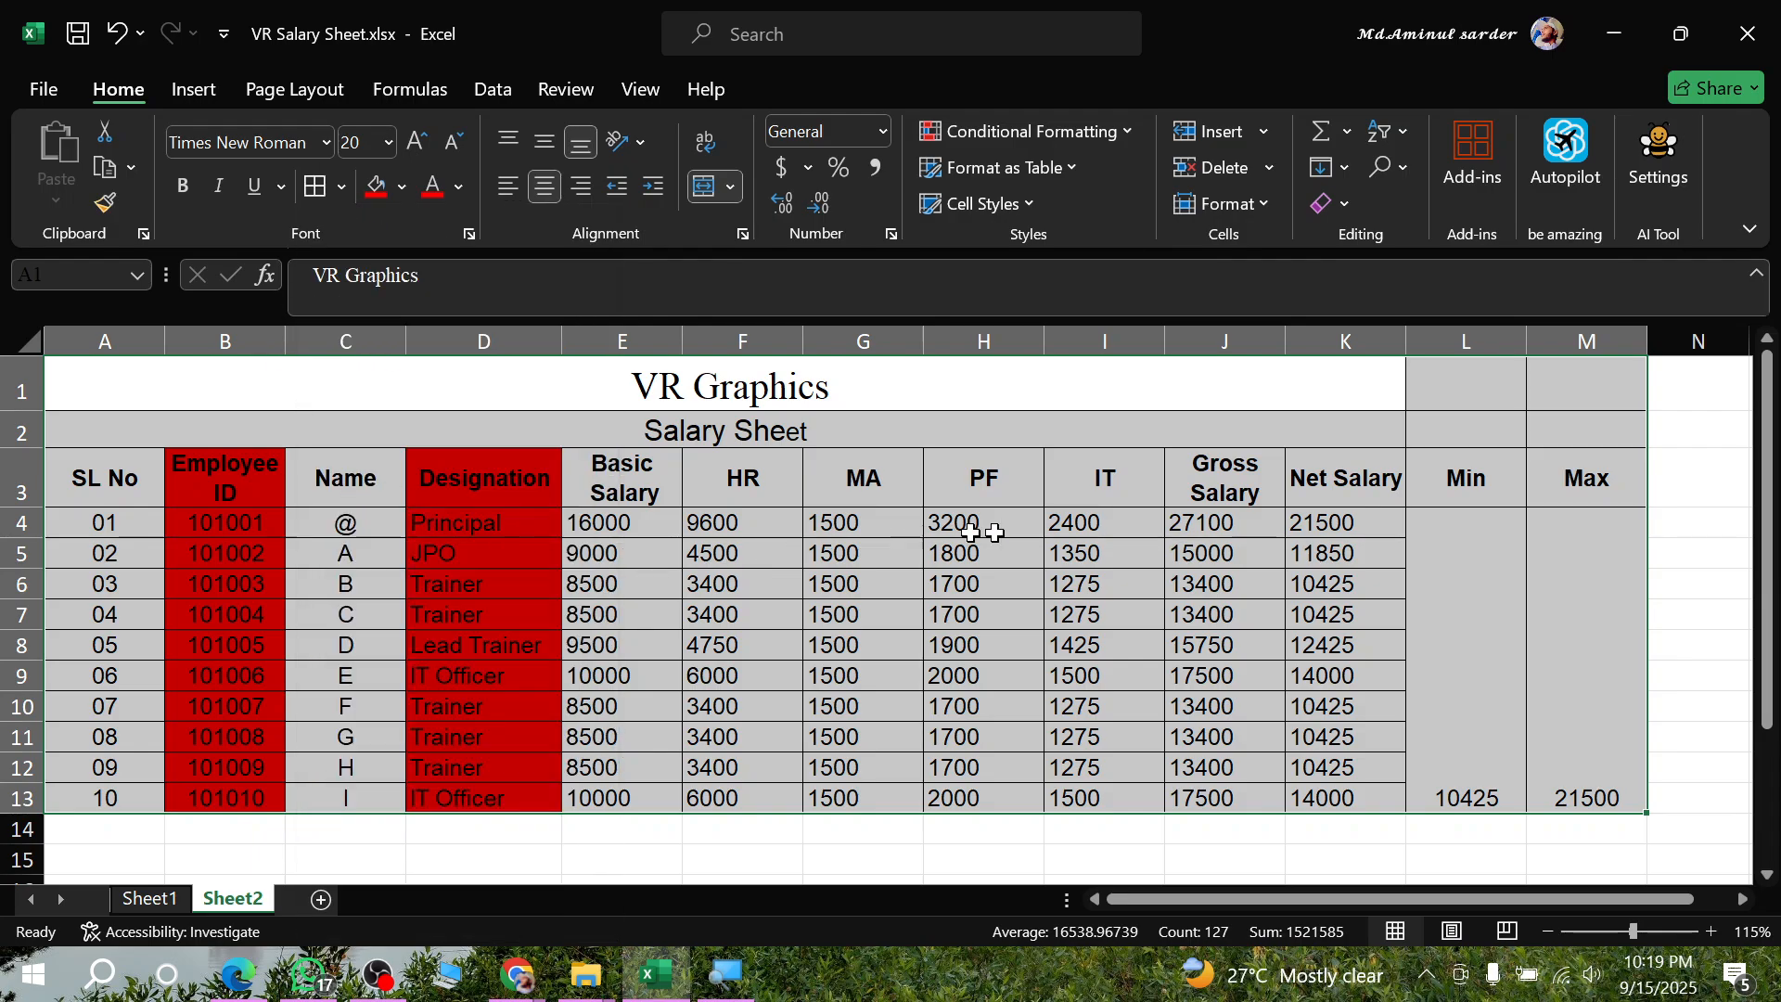
{"action": "left_click", "coordinate": [1353, 554]}
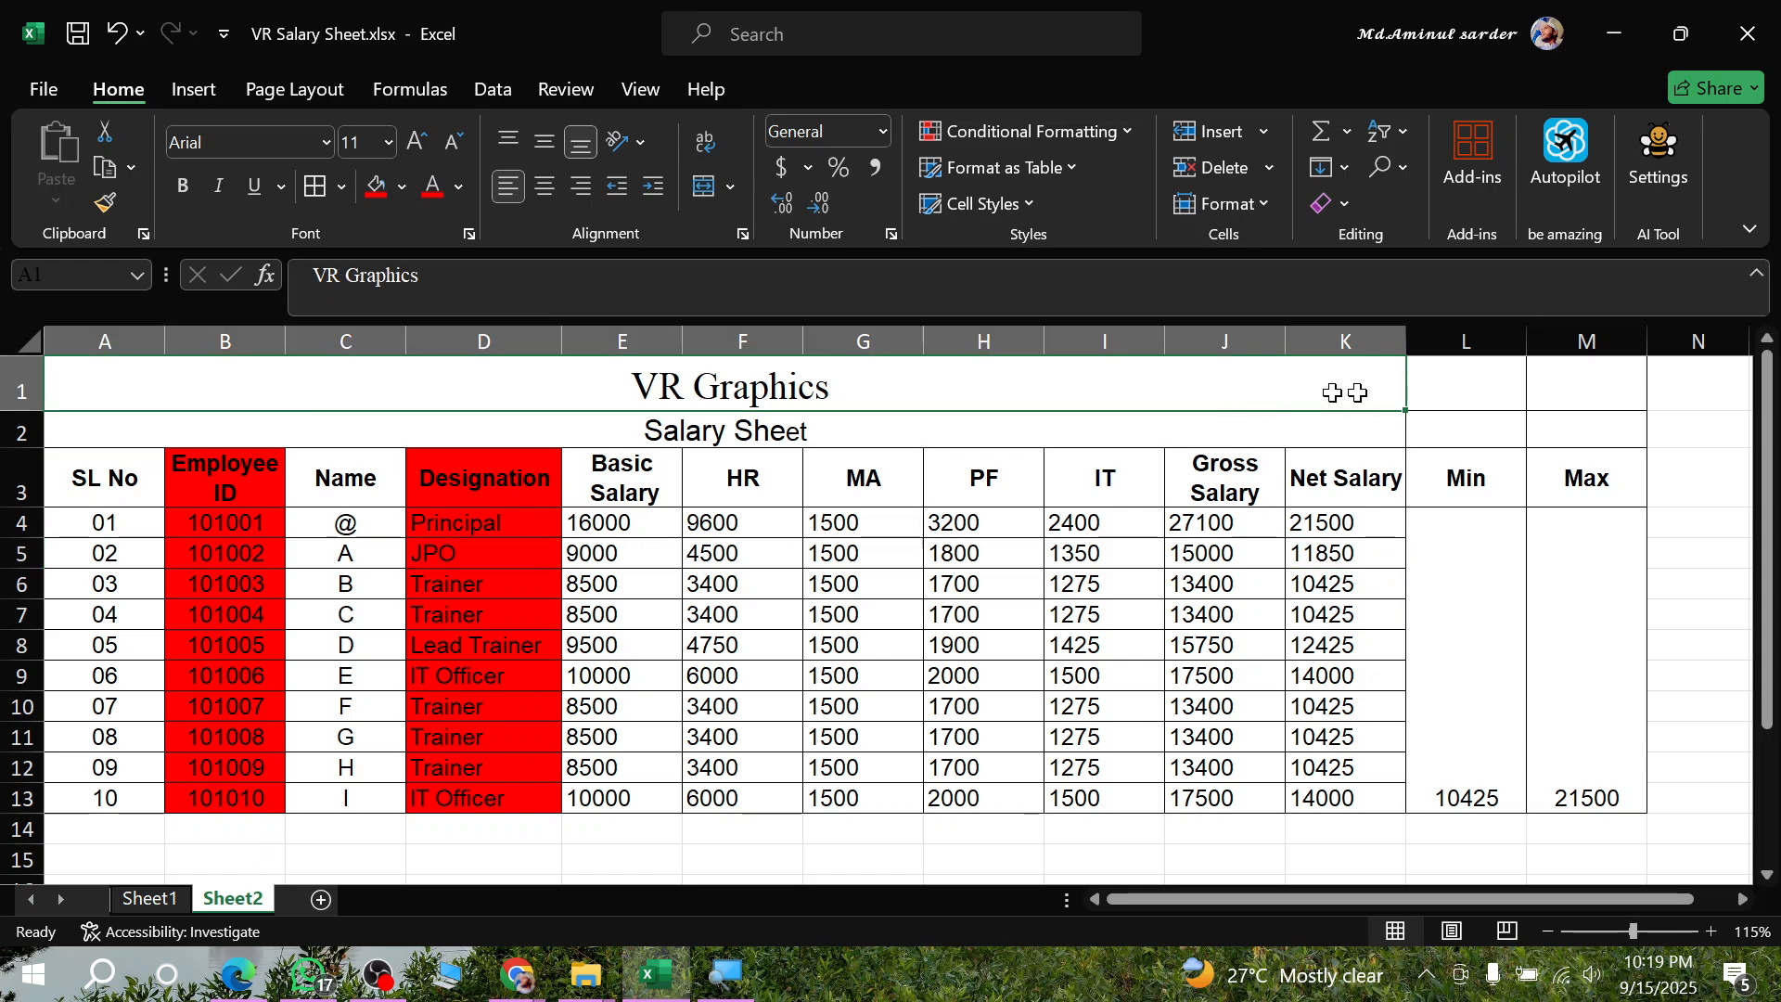
- Re-merge and center the VR Graphics title across A1:M1 and the Salary Sheet subtitle across A2:M2
{"action": "left_click_drag", "start_coordinate": [1343, 389], "coordinate": [1582, 361]}
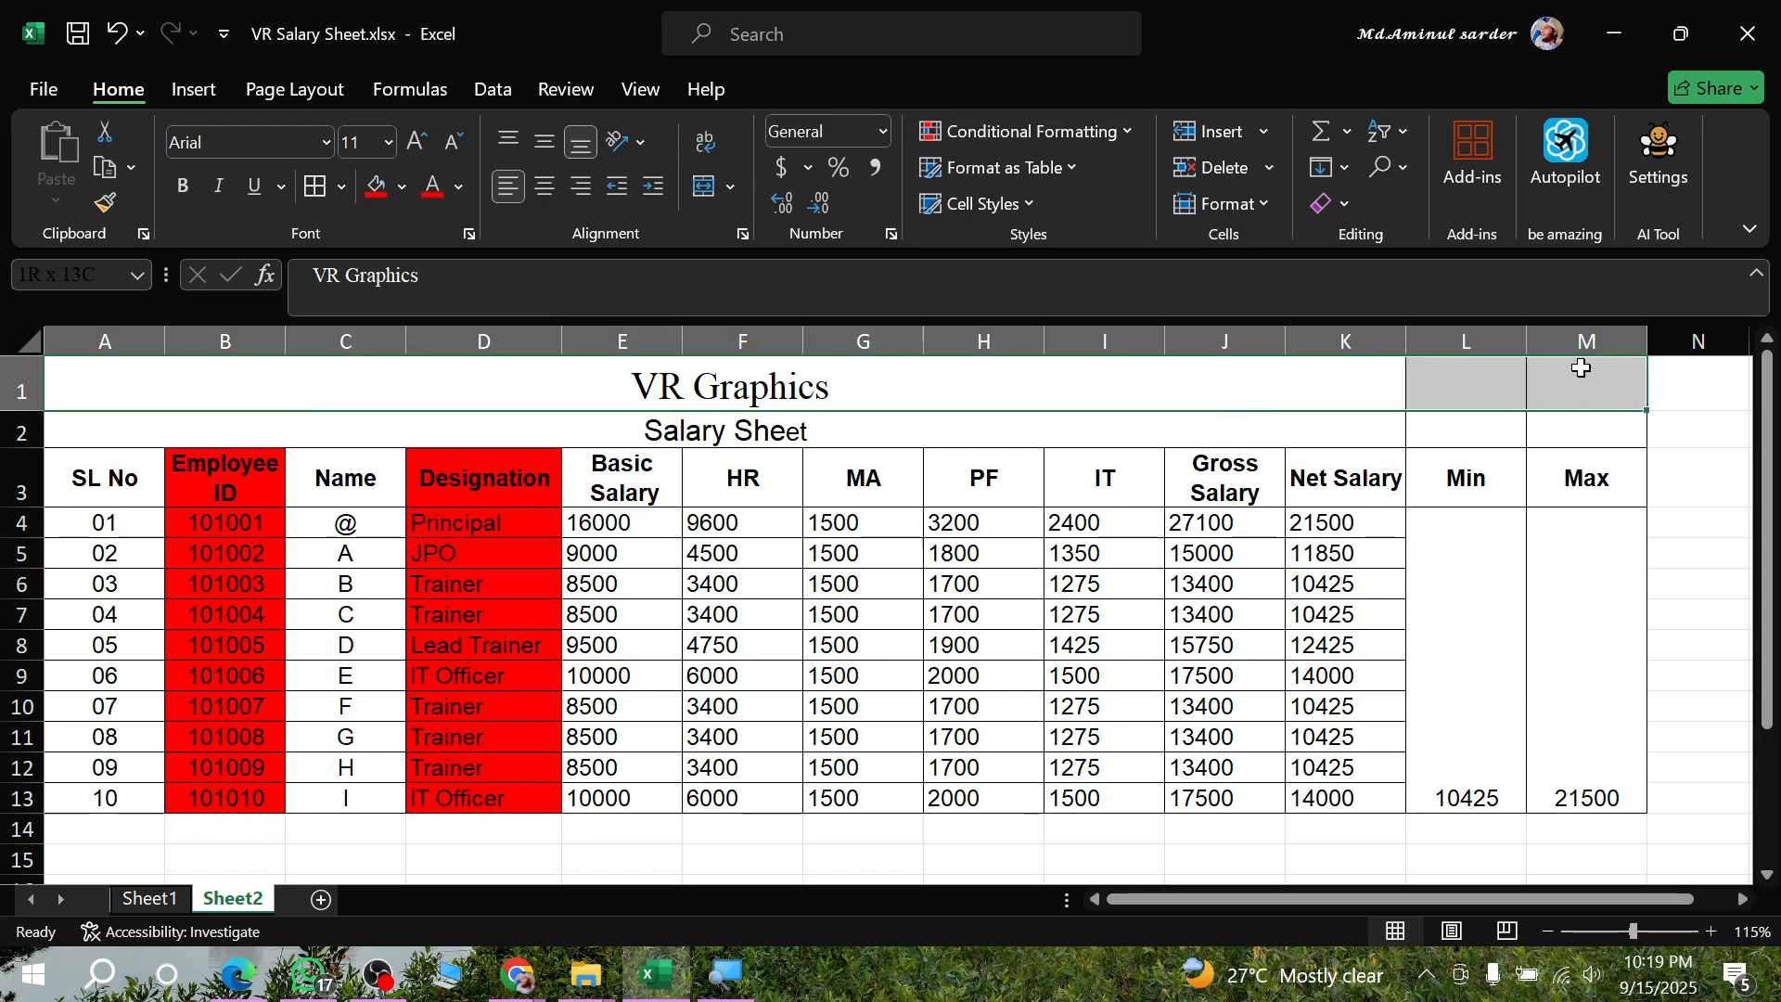
{"action": "left_click", "coordinate": [700, 189]}
{"action": "left_click", "coordinate": [700, 191]}
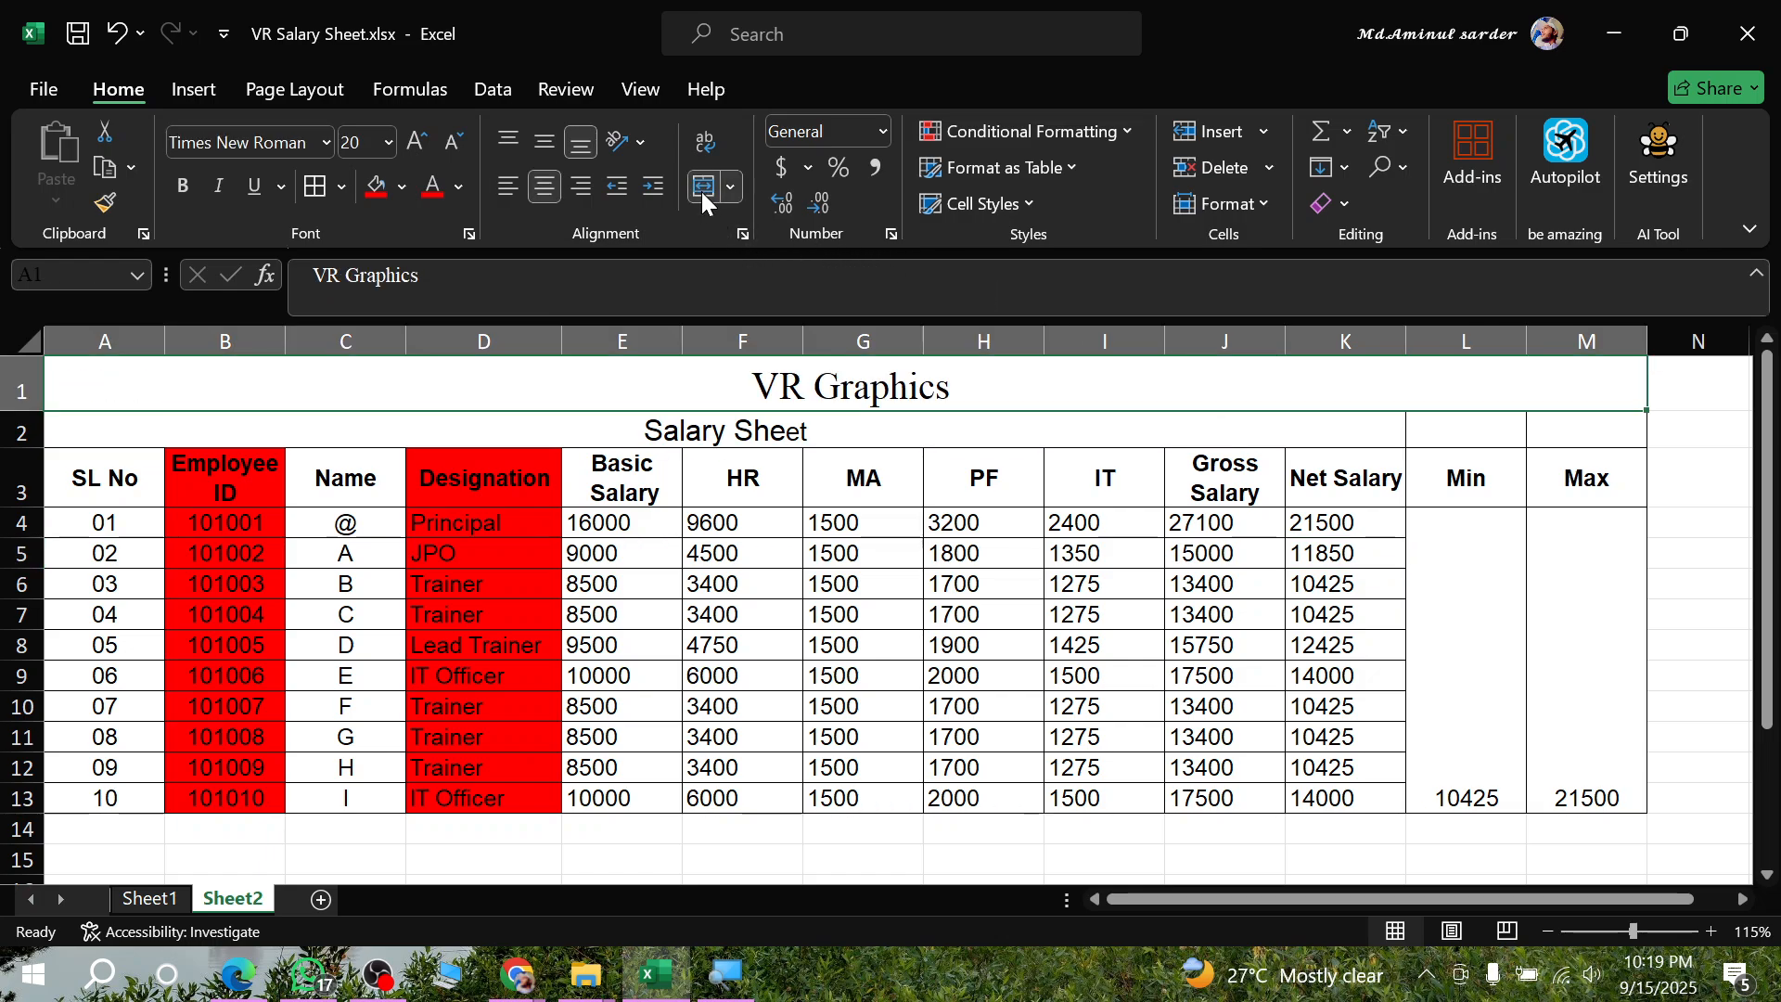
{"action": "left_click", "coordinate": [1020, 423]}
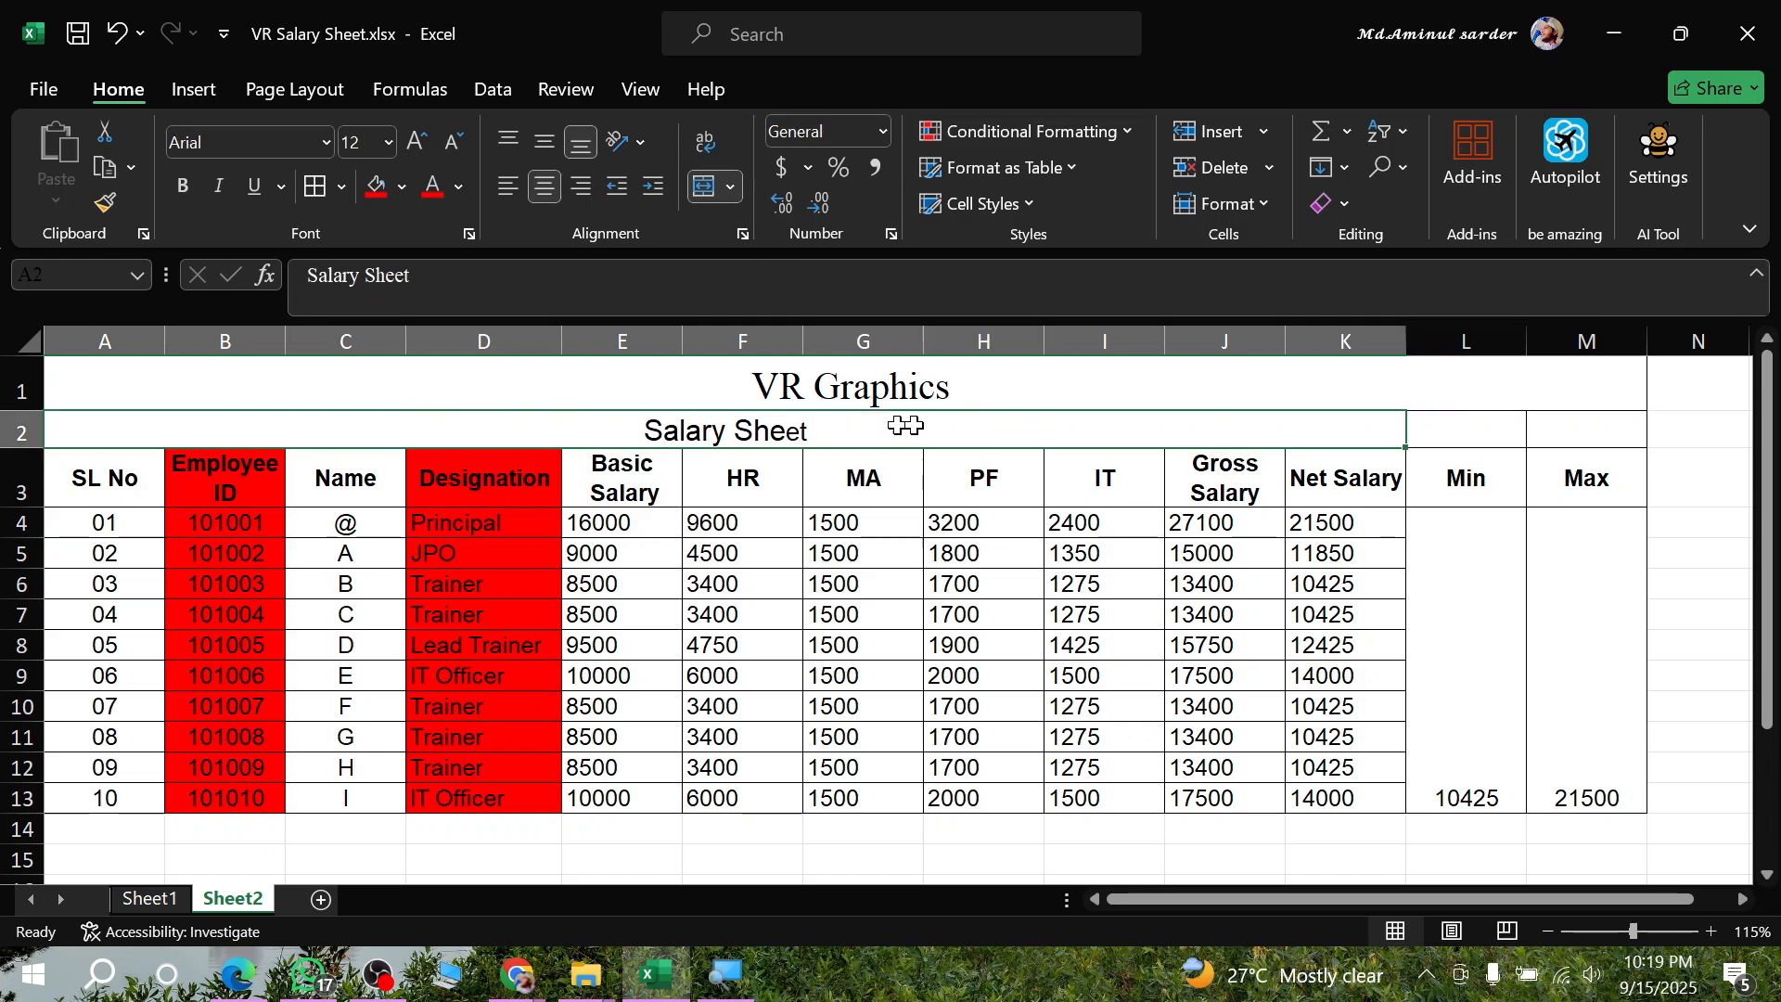
{"action": "left_click_drag", "start_coordinate": [1400, 441], "coordinate": [1543, 426]}
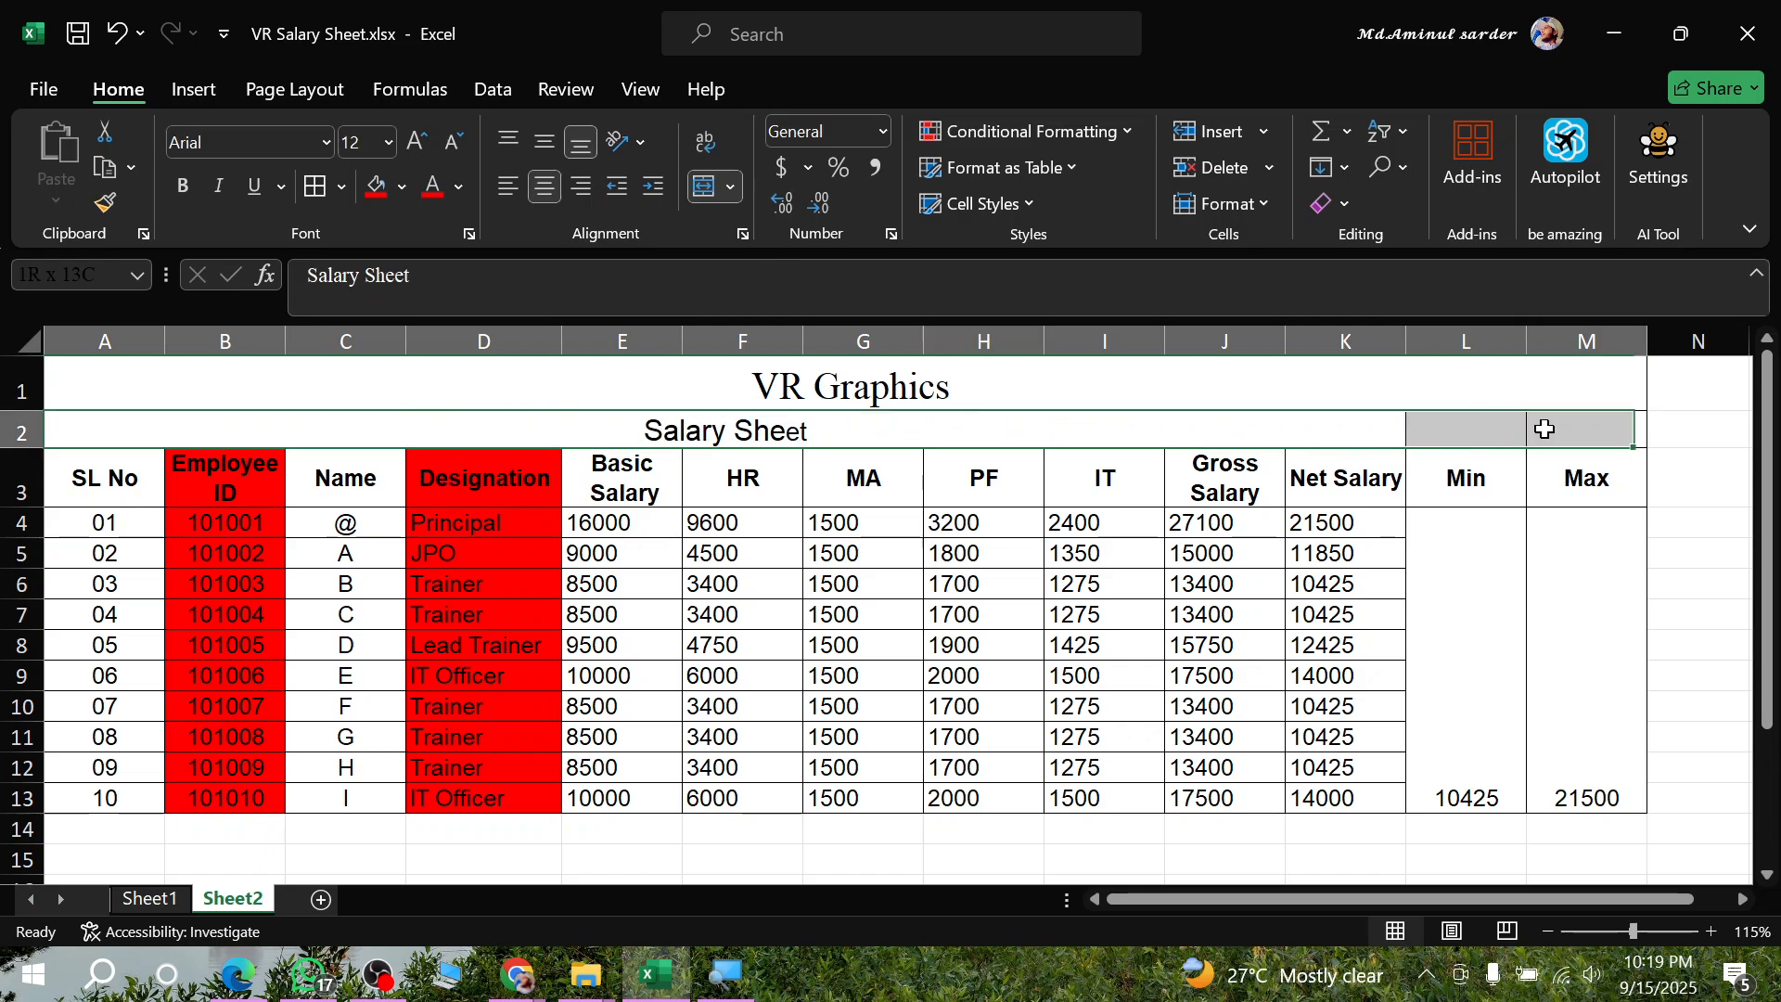
{"action": "left_click", "coordinate": [702, 190]}
{"action": "left_click", "coordinate": [700, 189]}
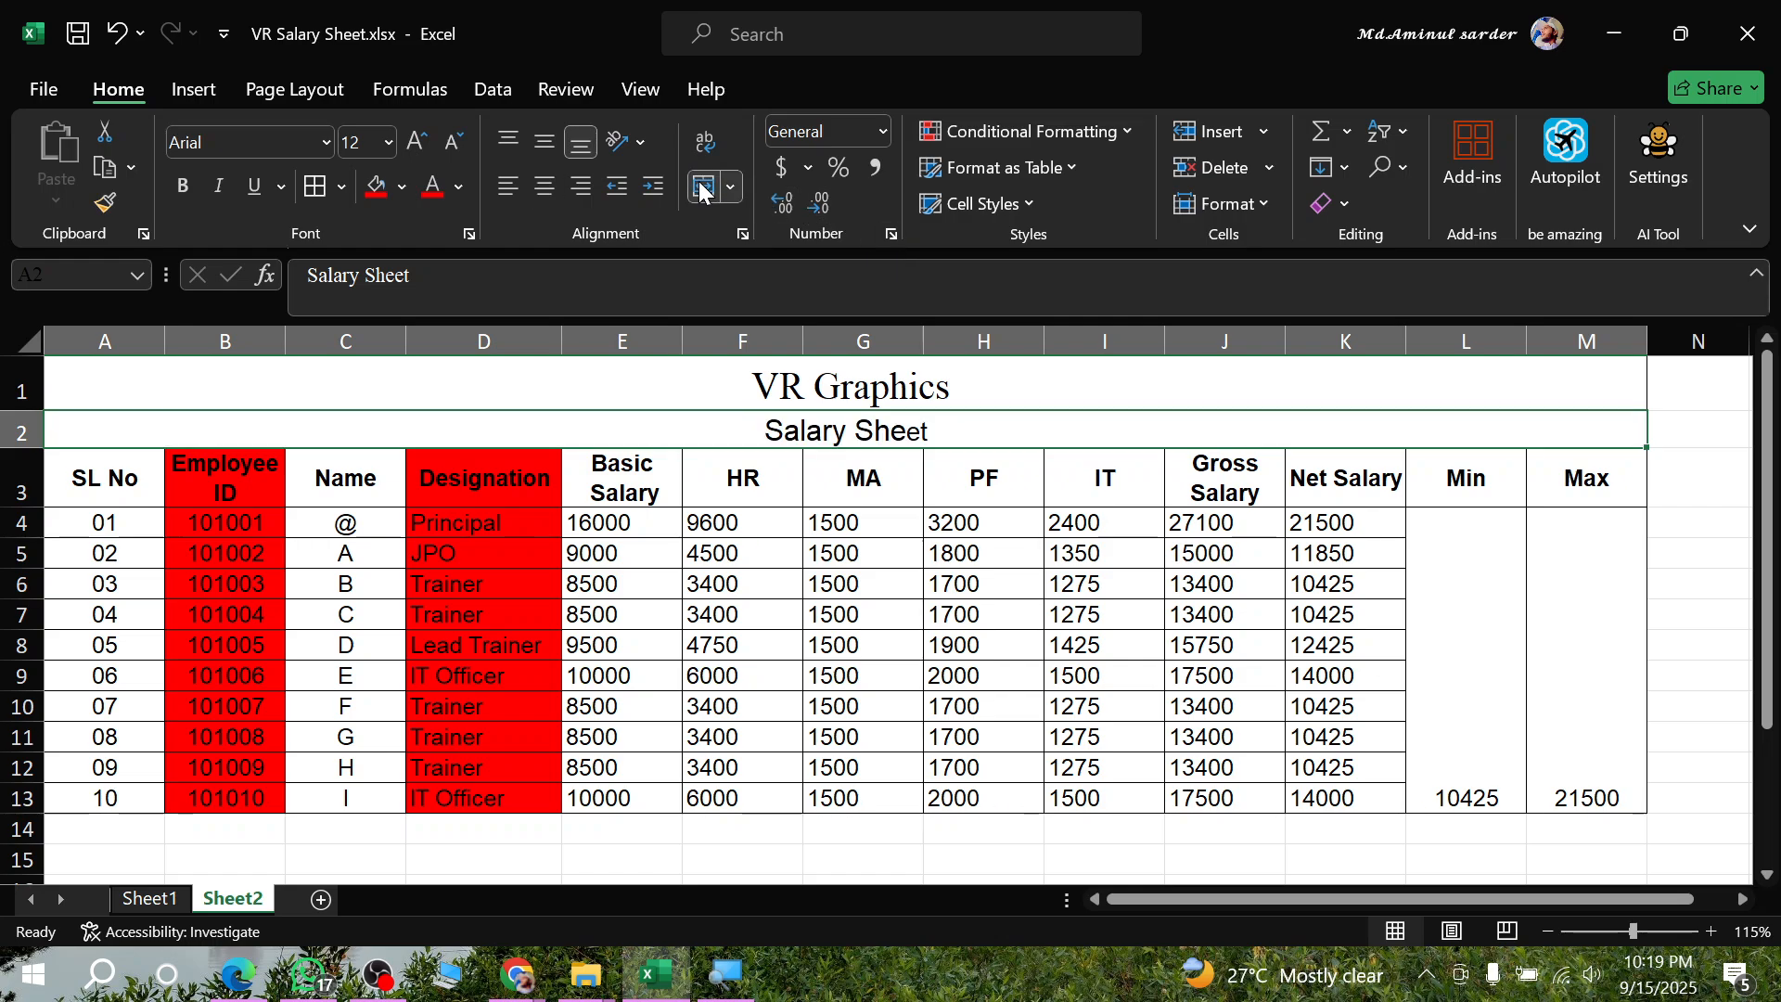
{"action": "left_click", "coordinate": [950, 727]}
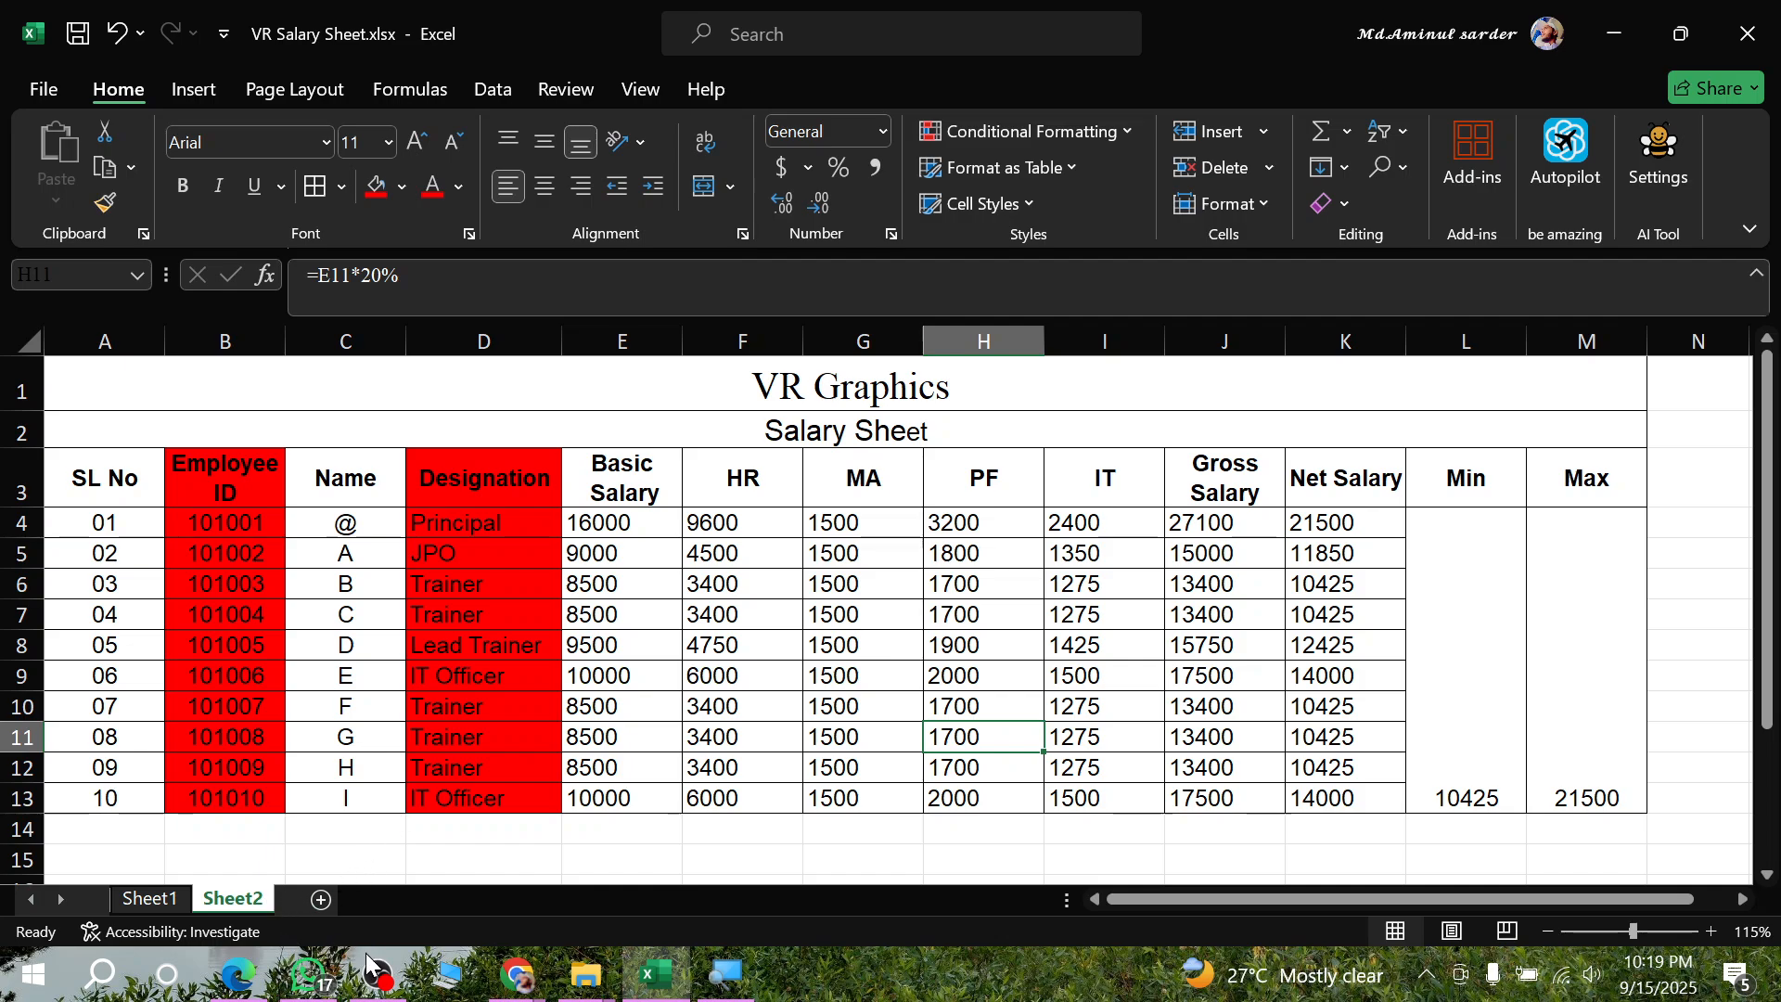
- Middle-align the merged Min and Max values vertically in L4:M13
{"action": "left_click_drag", "start_coordinate": [1428, 689], "coordinate": [1581, 640]}
{"action": "left_click", "coordinate": [546, 142]}
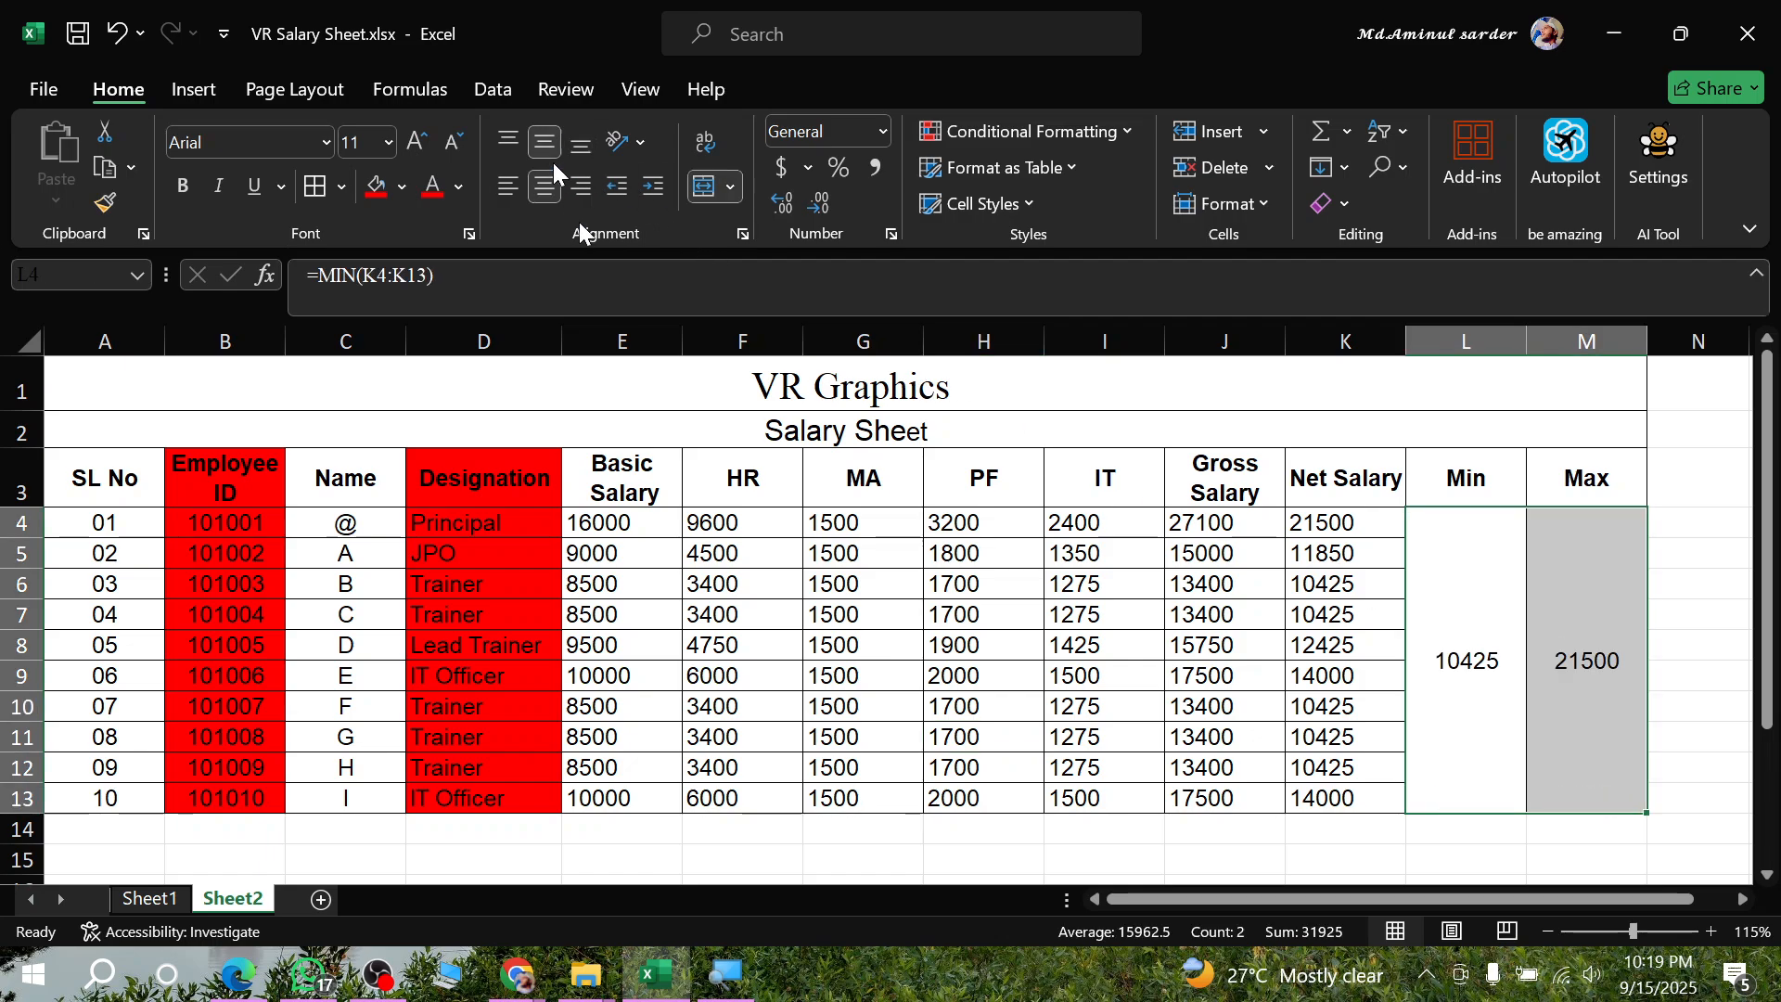
{"action": "left_click", "coordinate": [855, 734]}
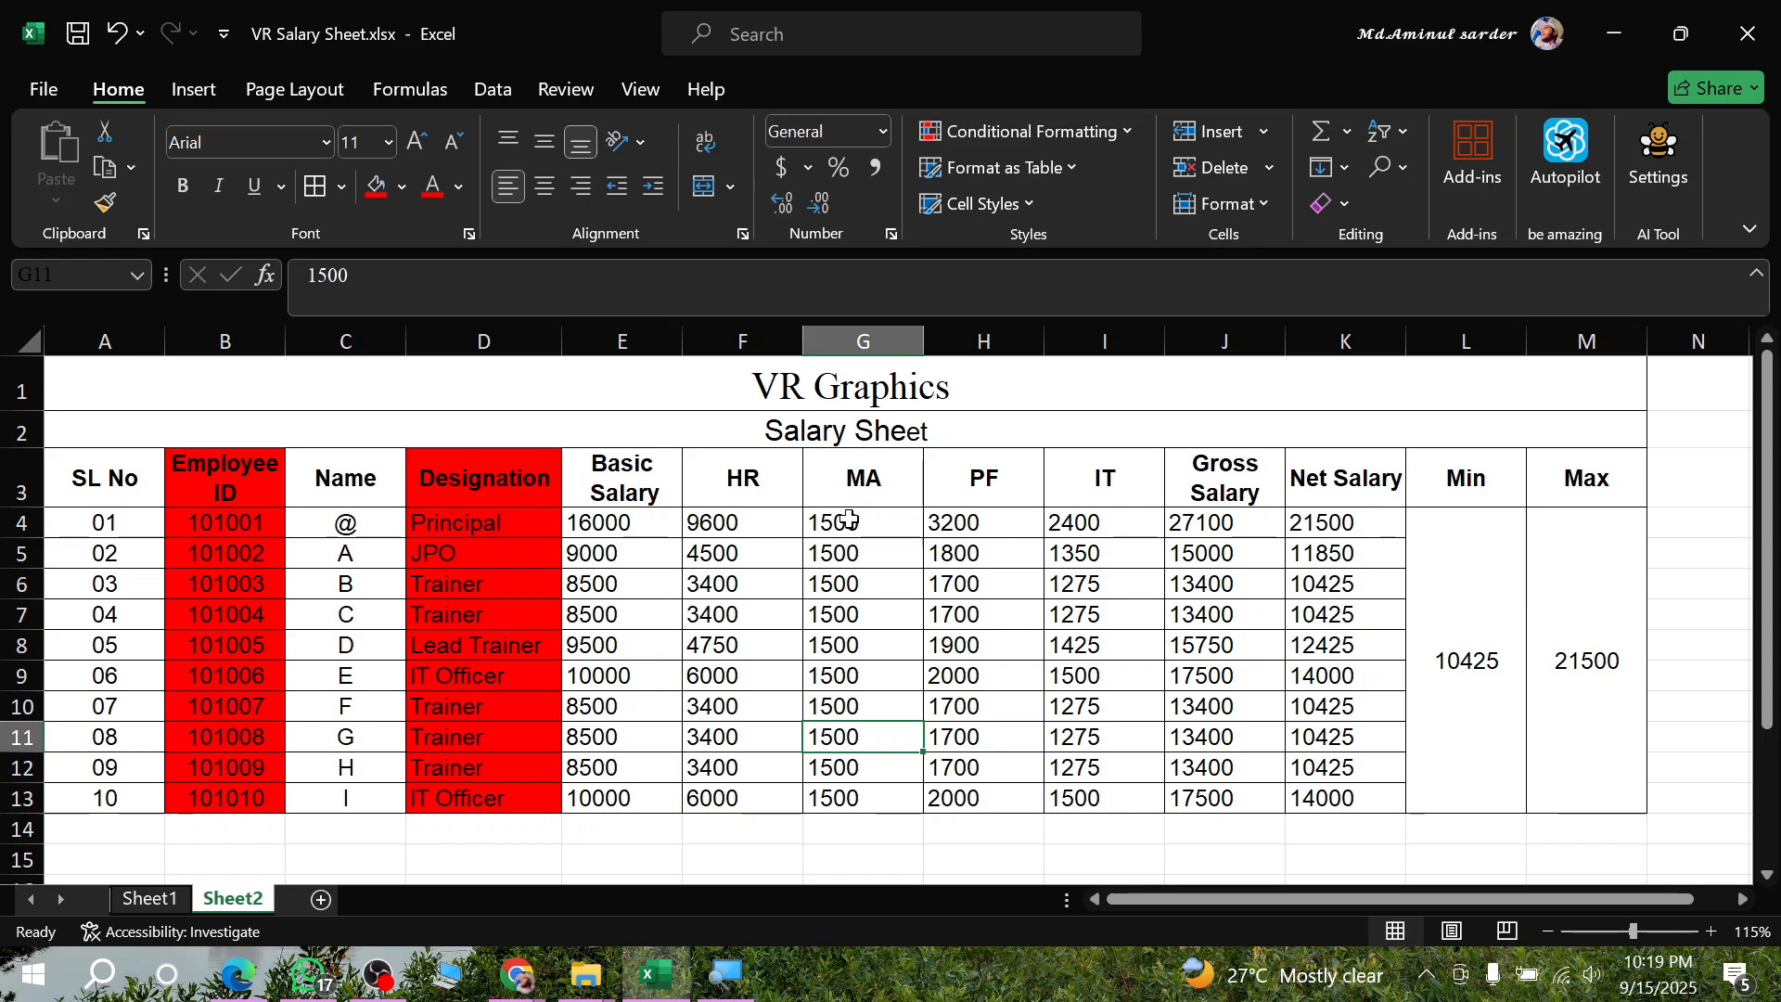
{"action": "left_click_drag", "start_coordinate": [848, 519], "coordinate": [1605, 691]}
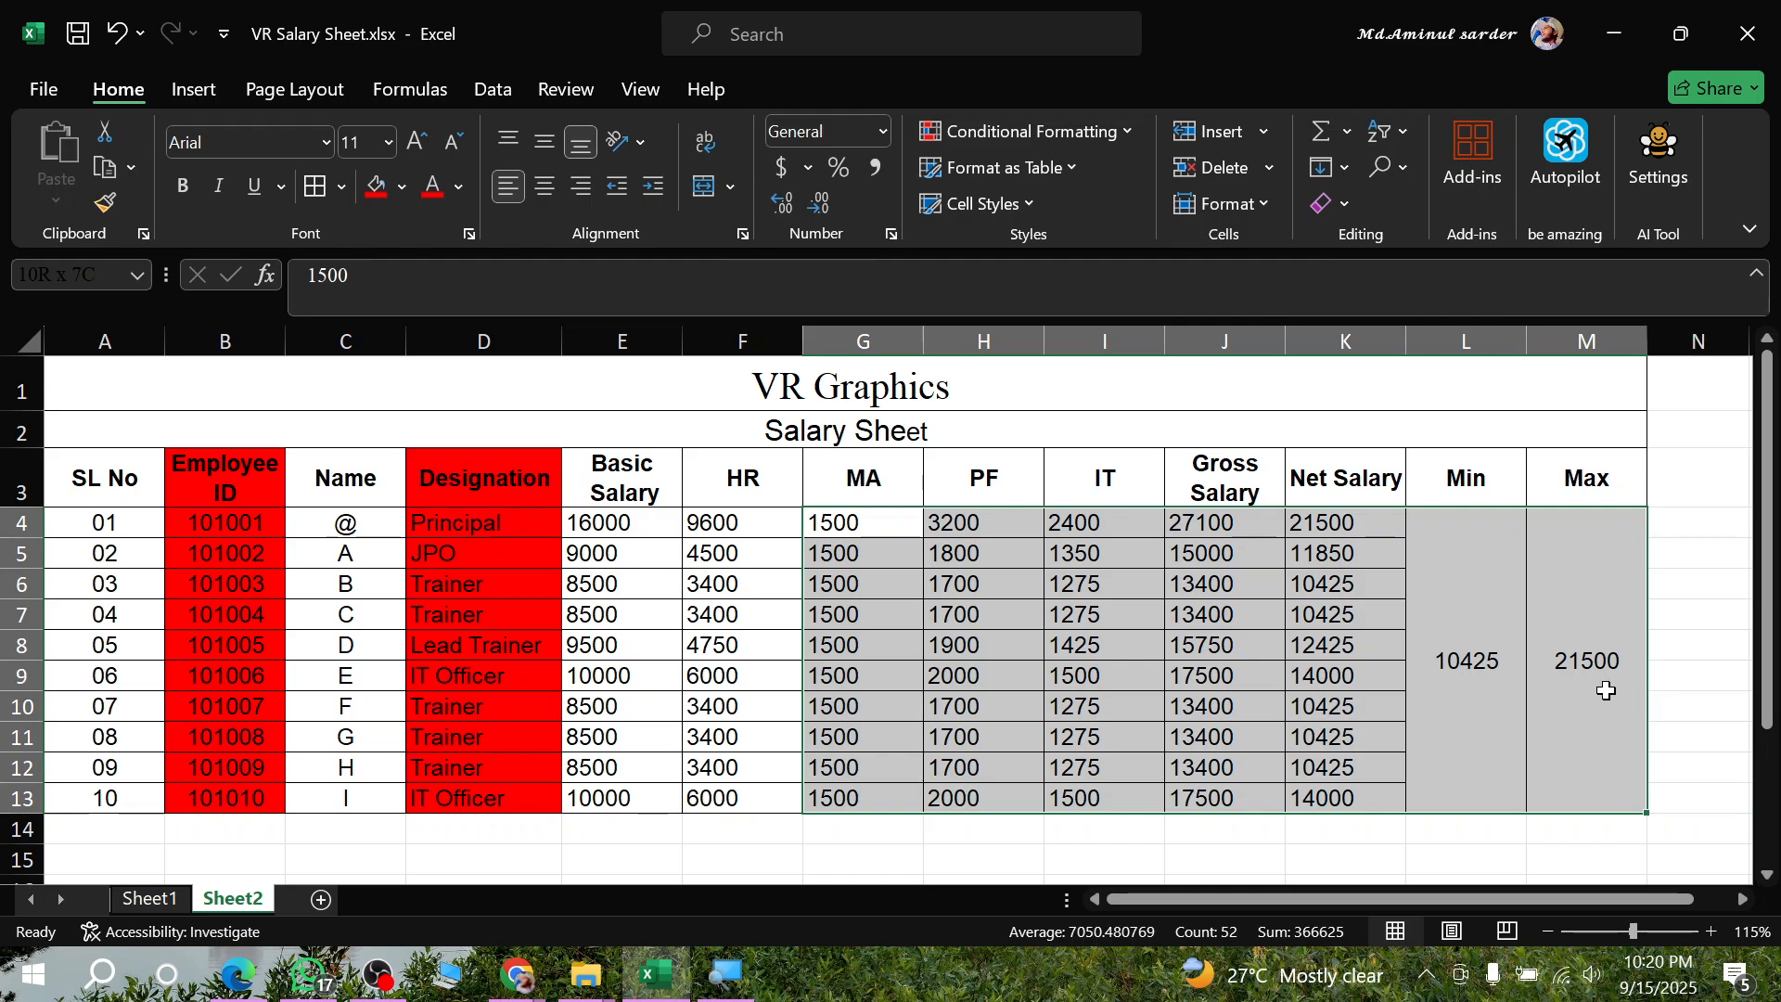
{"action": "left_click_drag", "start_coordinate": [613, 523], "coordinate": [716, 846]}
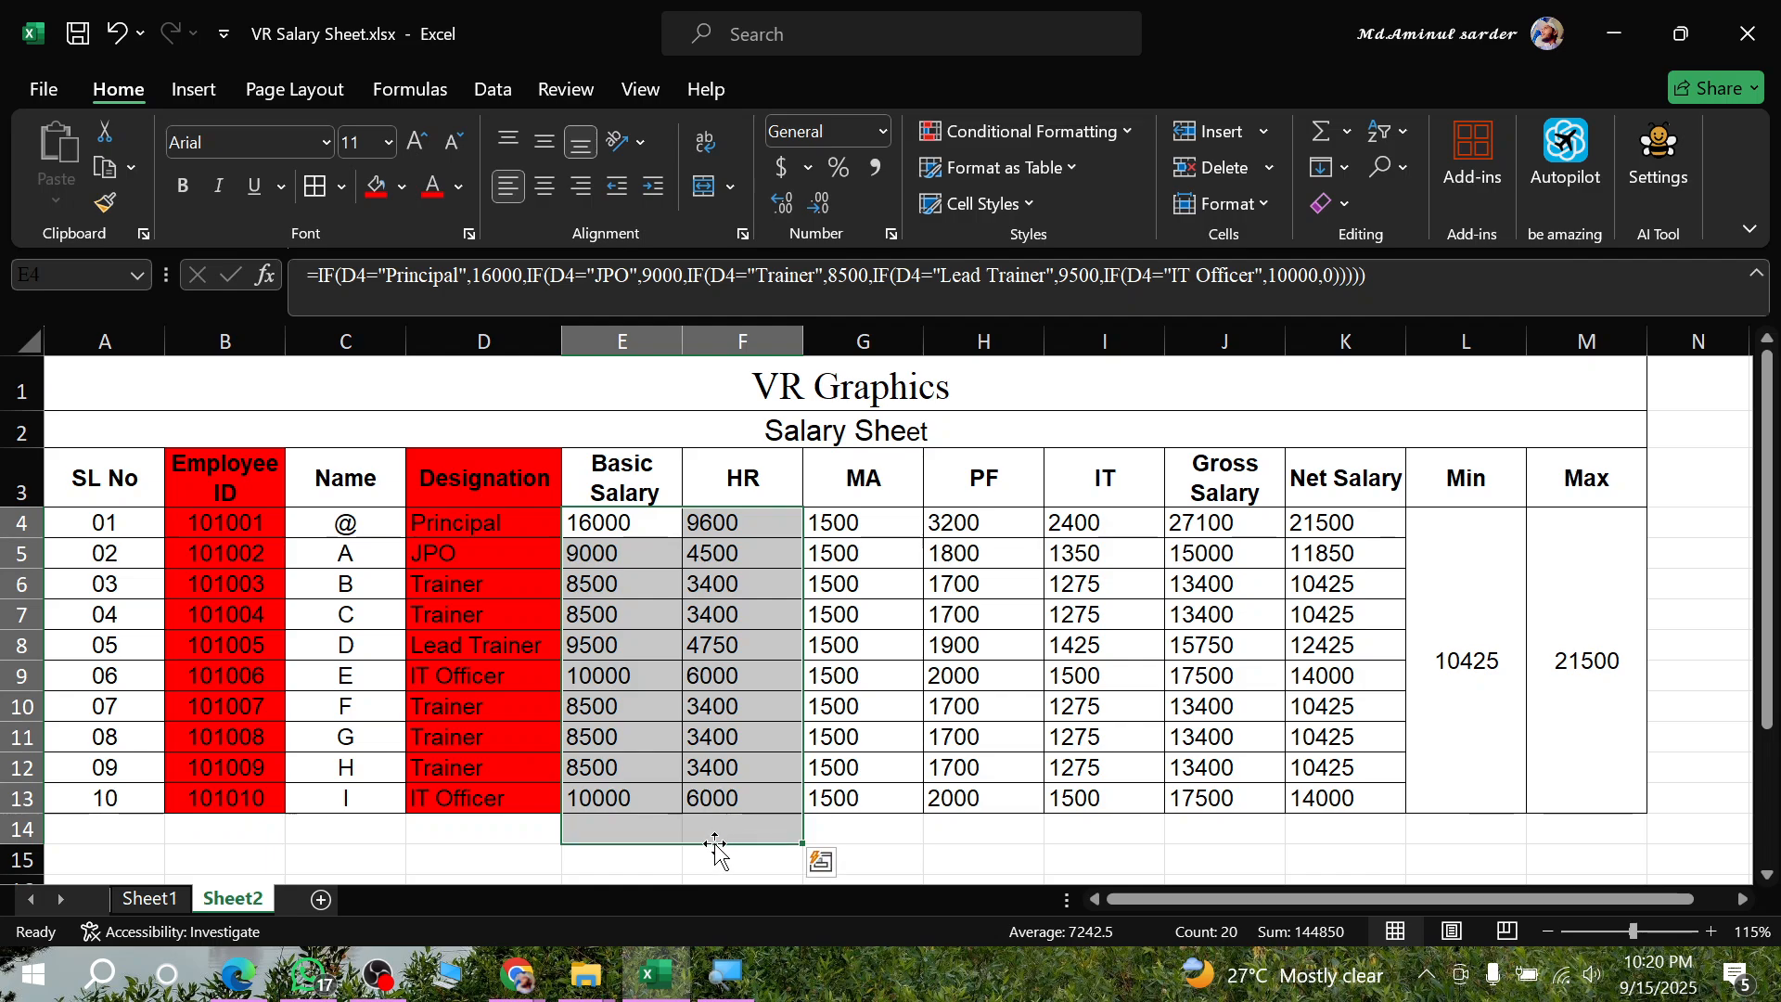
{"action": "left_click", "coordinate": [648, 854]}
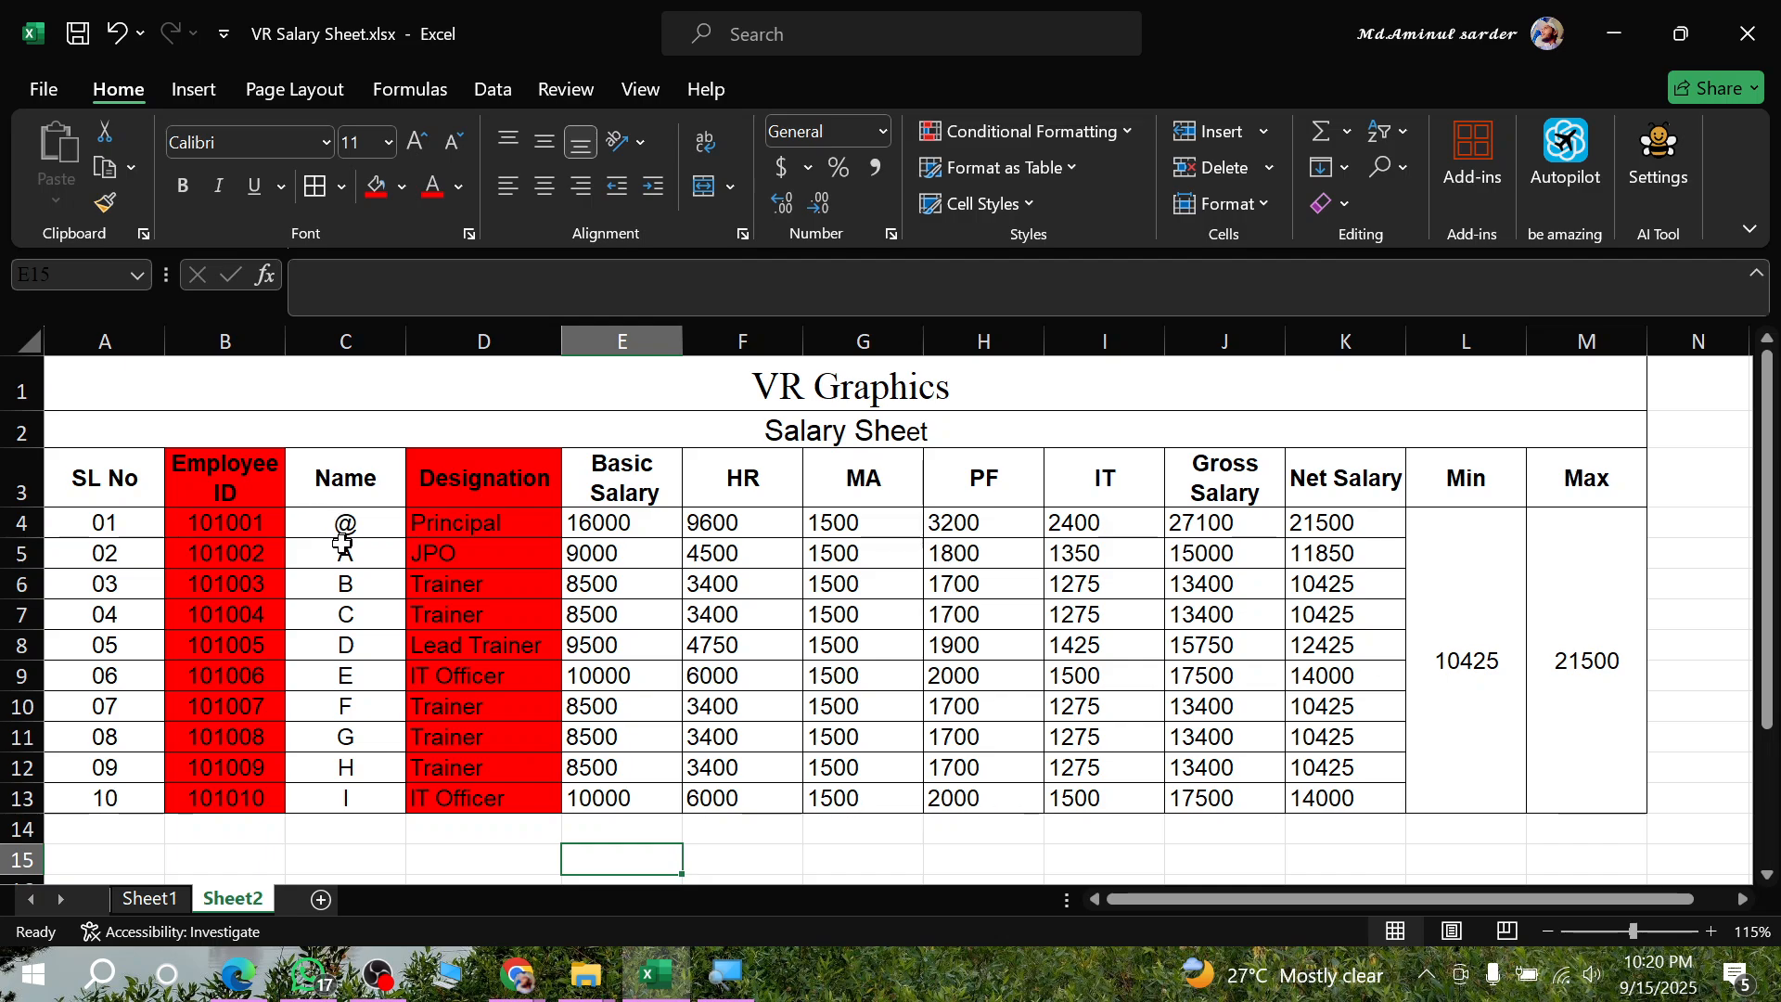
- Switch to the Google Meet call in Chrome and dismiss the raised-hand notification
{"action": "left_click", "coordinate": [380, 974]}
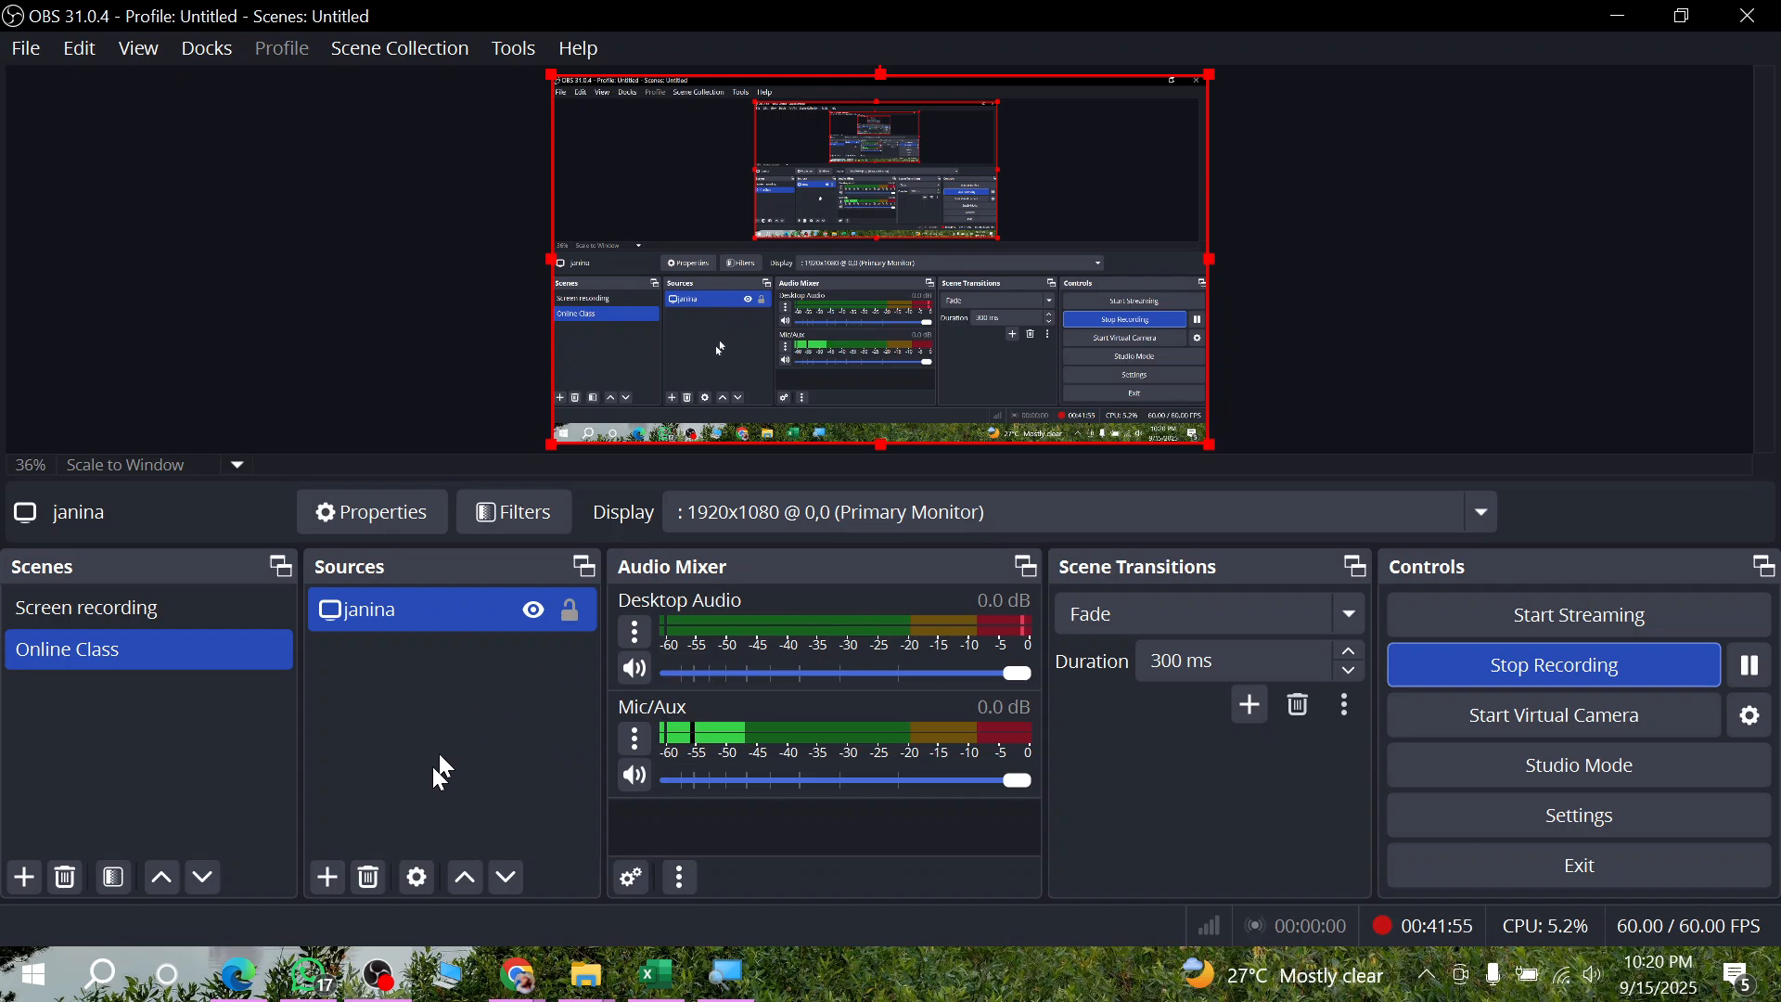
{"action": "left_click", "coordinate": [519, 974]}
{"action": "left_click", "coordinate": [373, 867]}
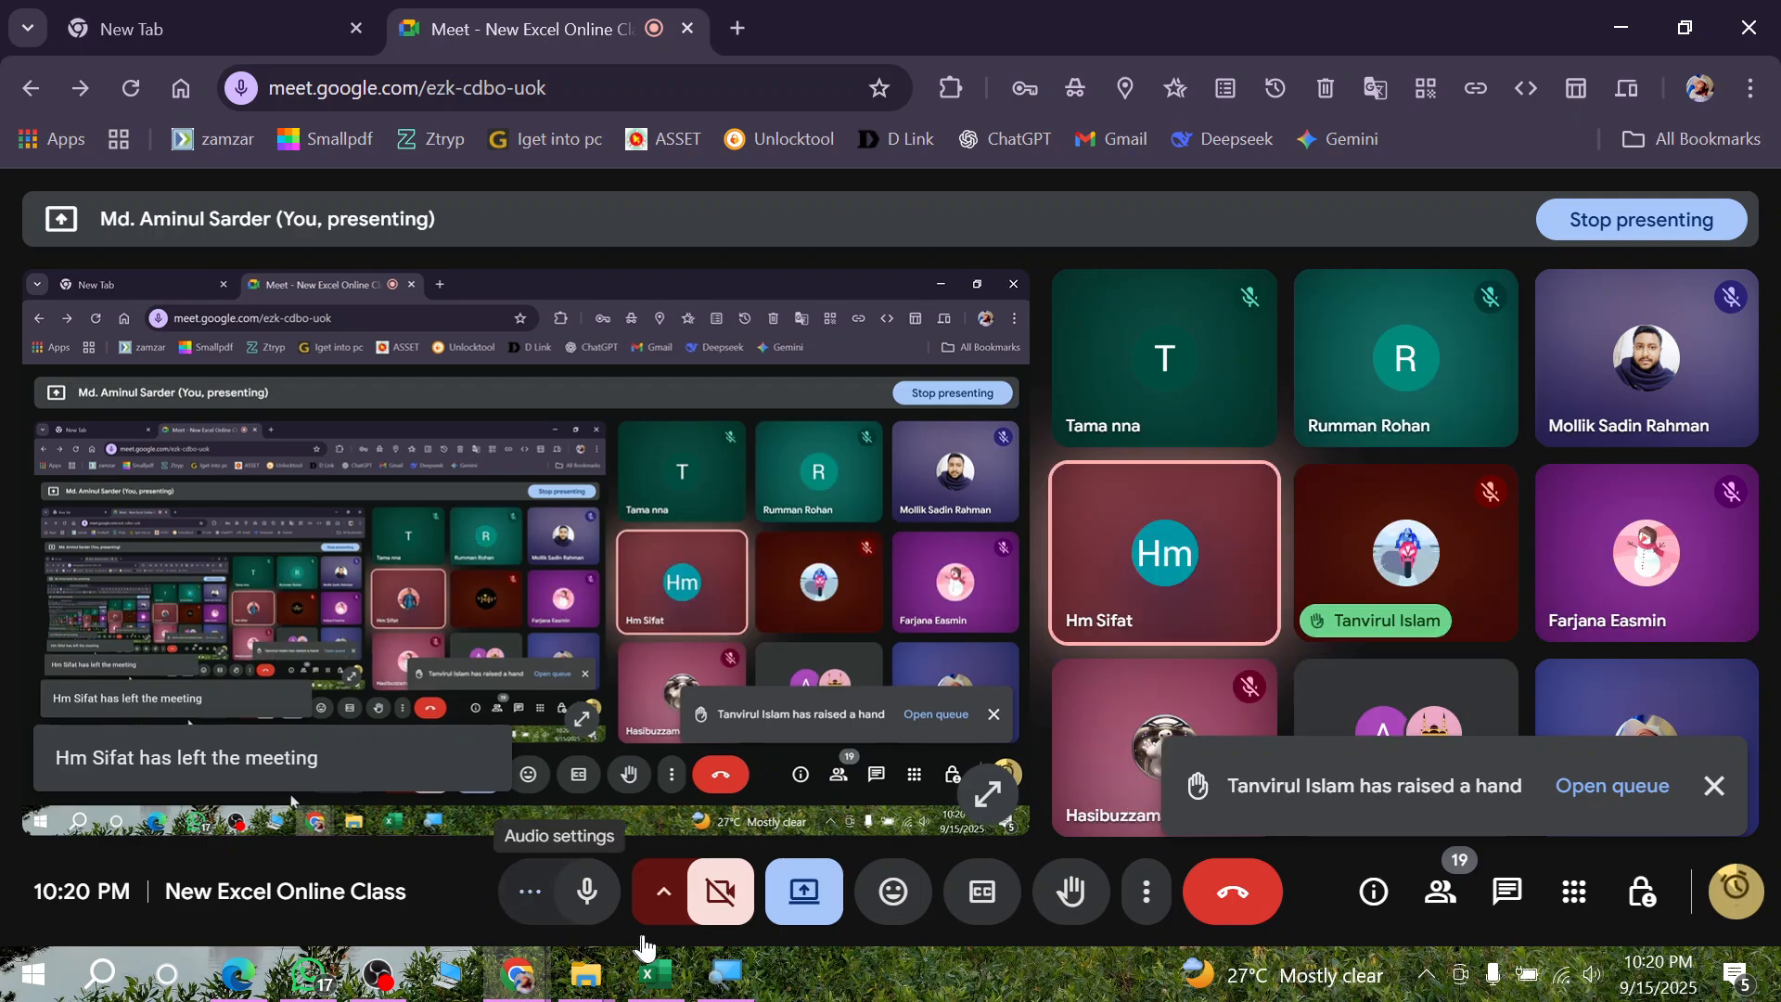
{"action": "left_click", "coordinate": [1706, 788]}
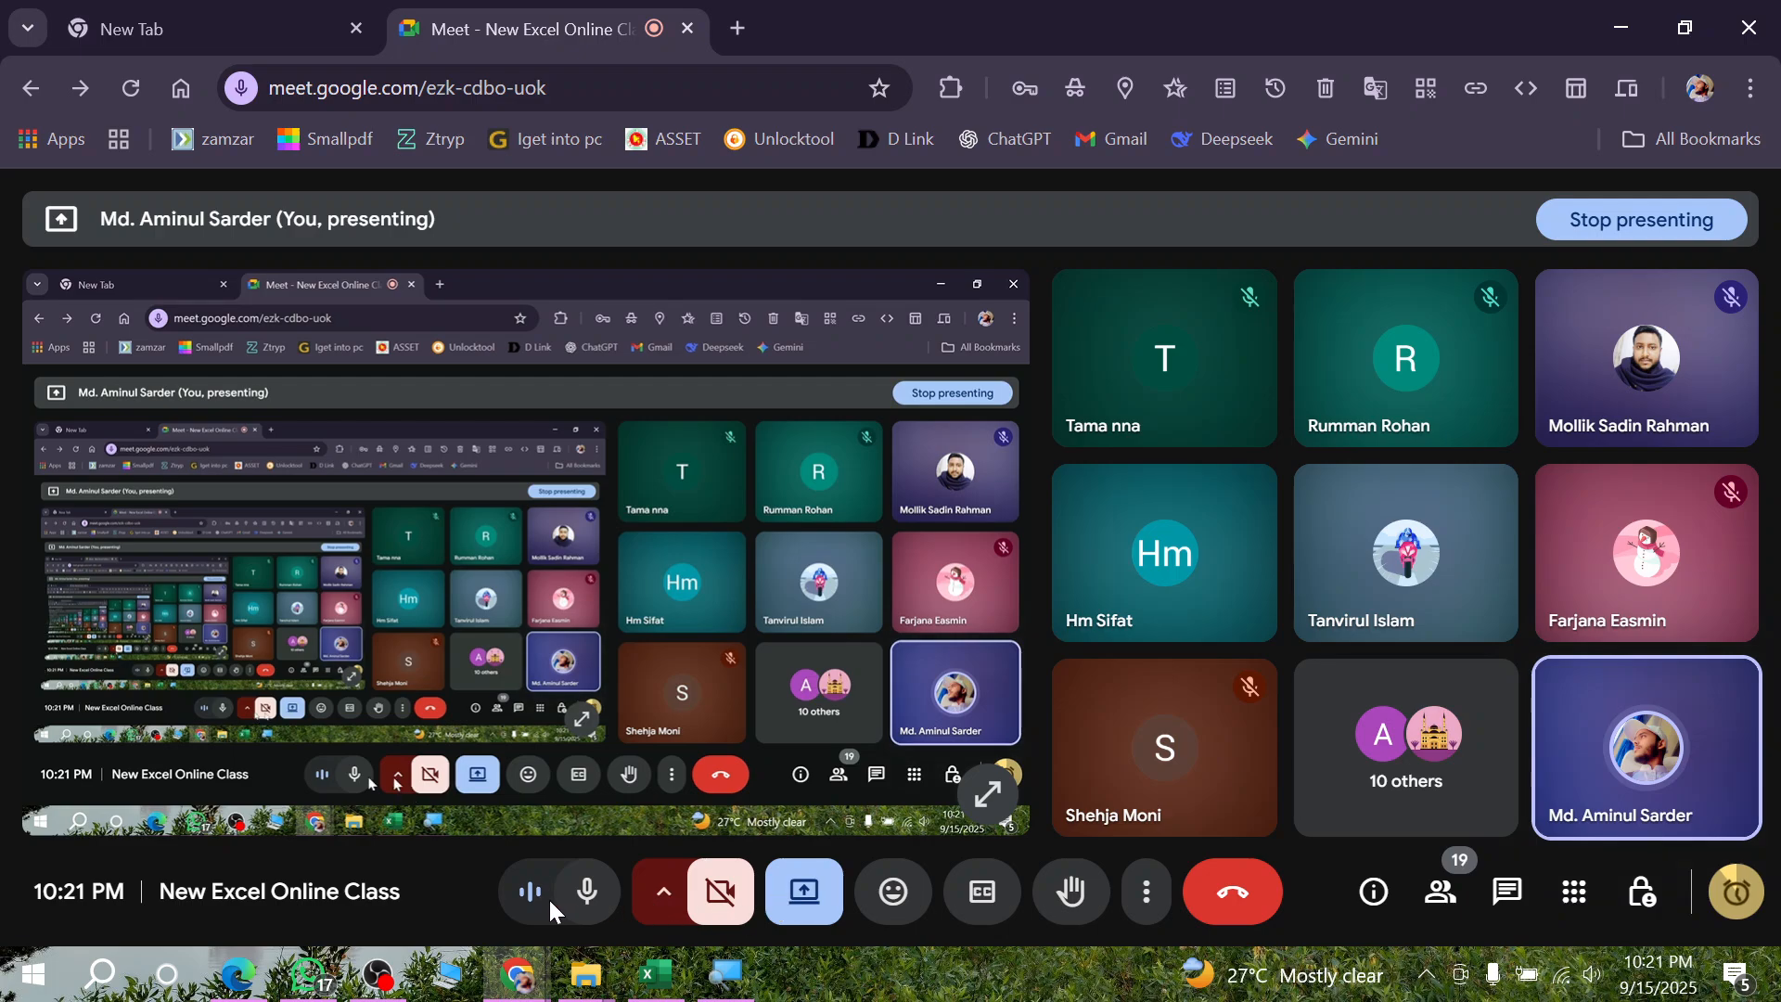
- Mute the microphone in the Google Meet call and turn it back on
{"action": "left_click", "coordinate": [587, 892]}
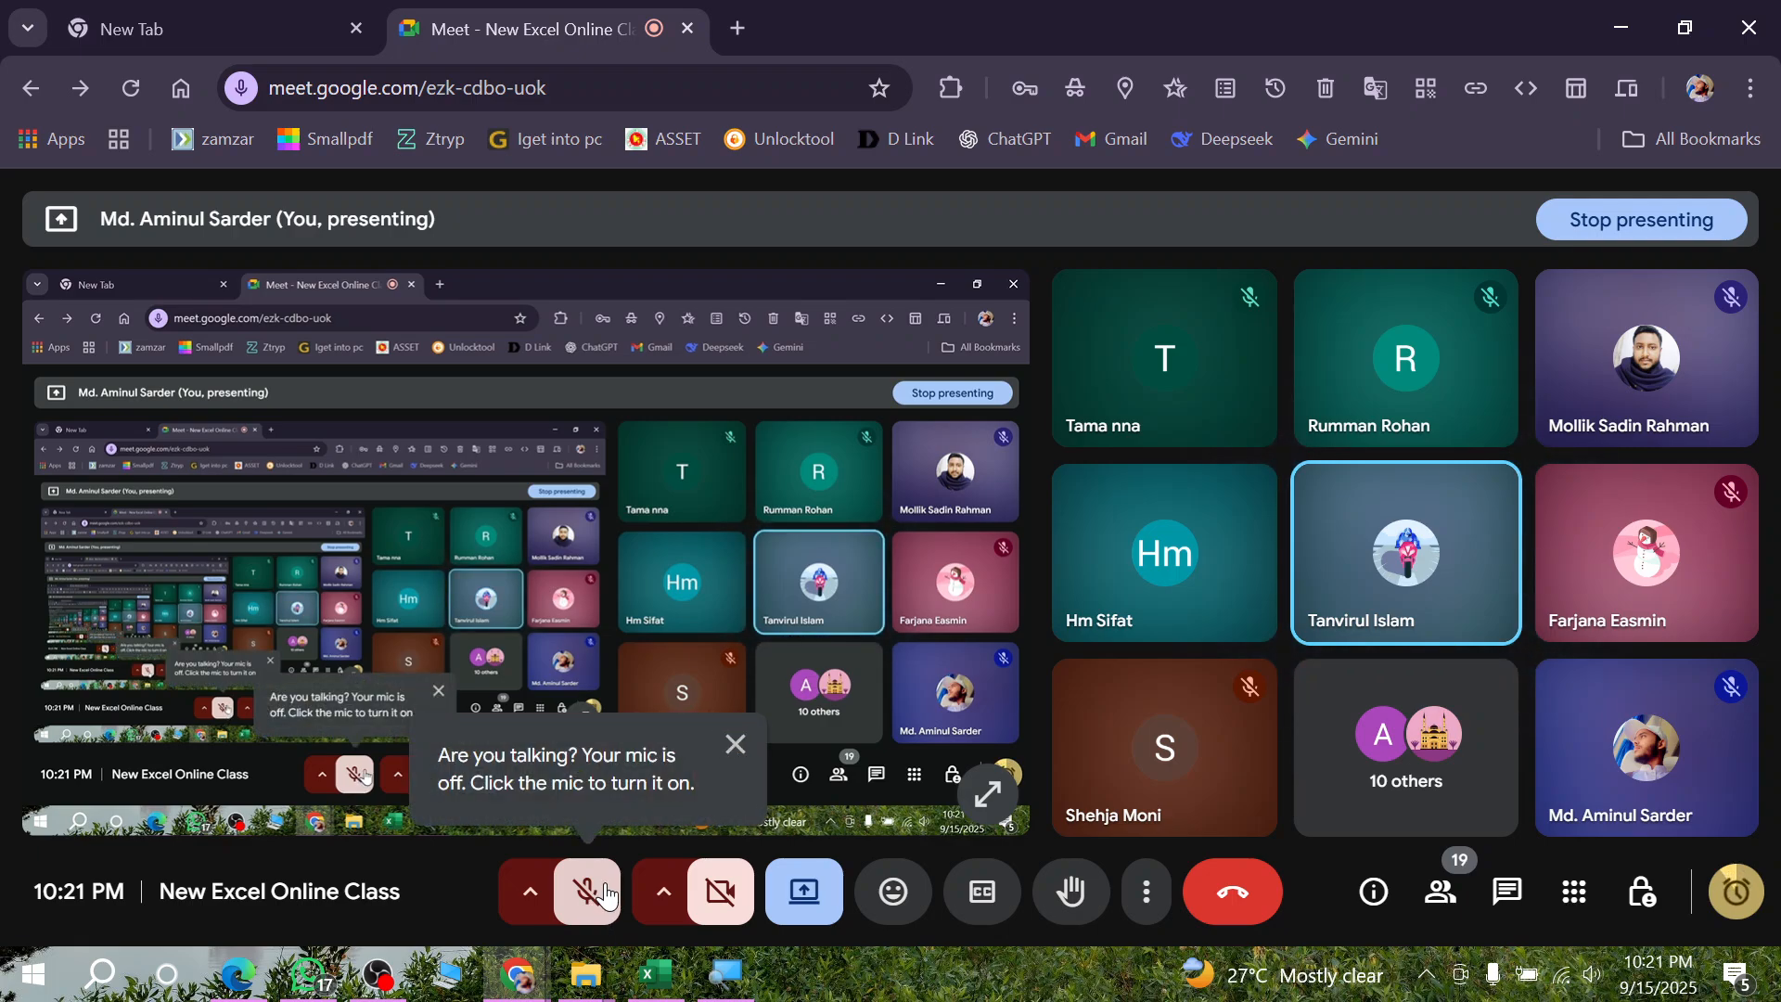
{"action": "left_click", "coordinate": [605, 892]}
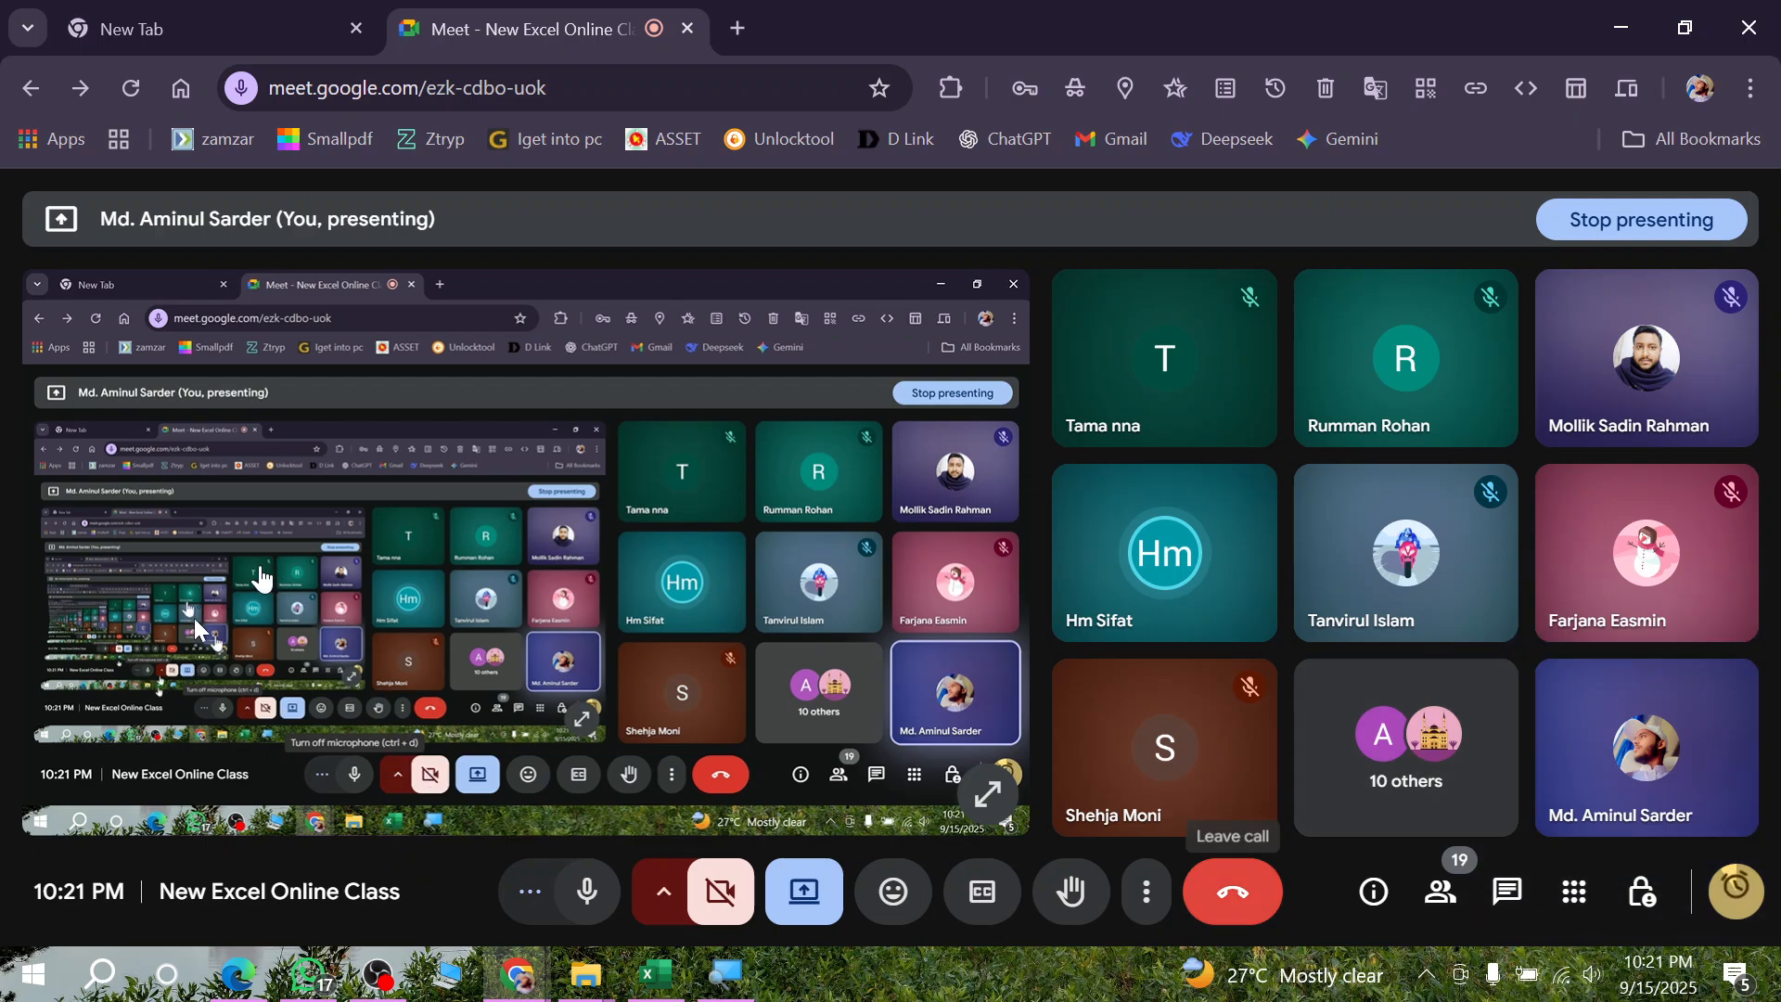
- Switch to OBS Studio to reach the recording controls
{"action": "left_click", "coordinate": [388, 974]}
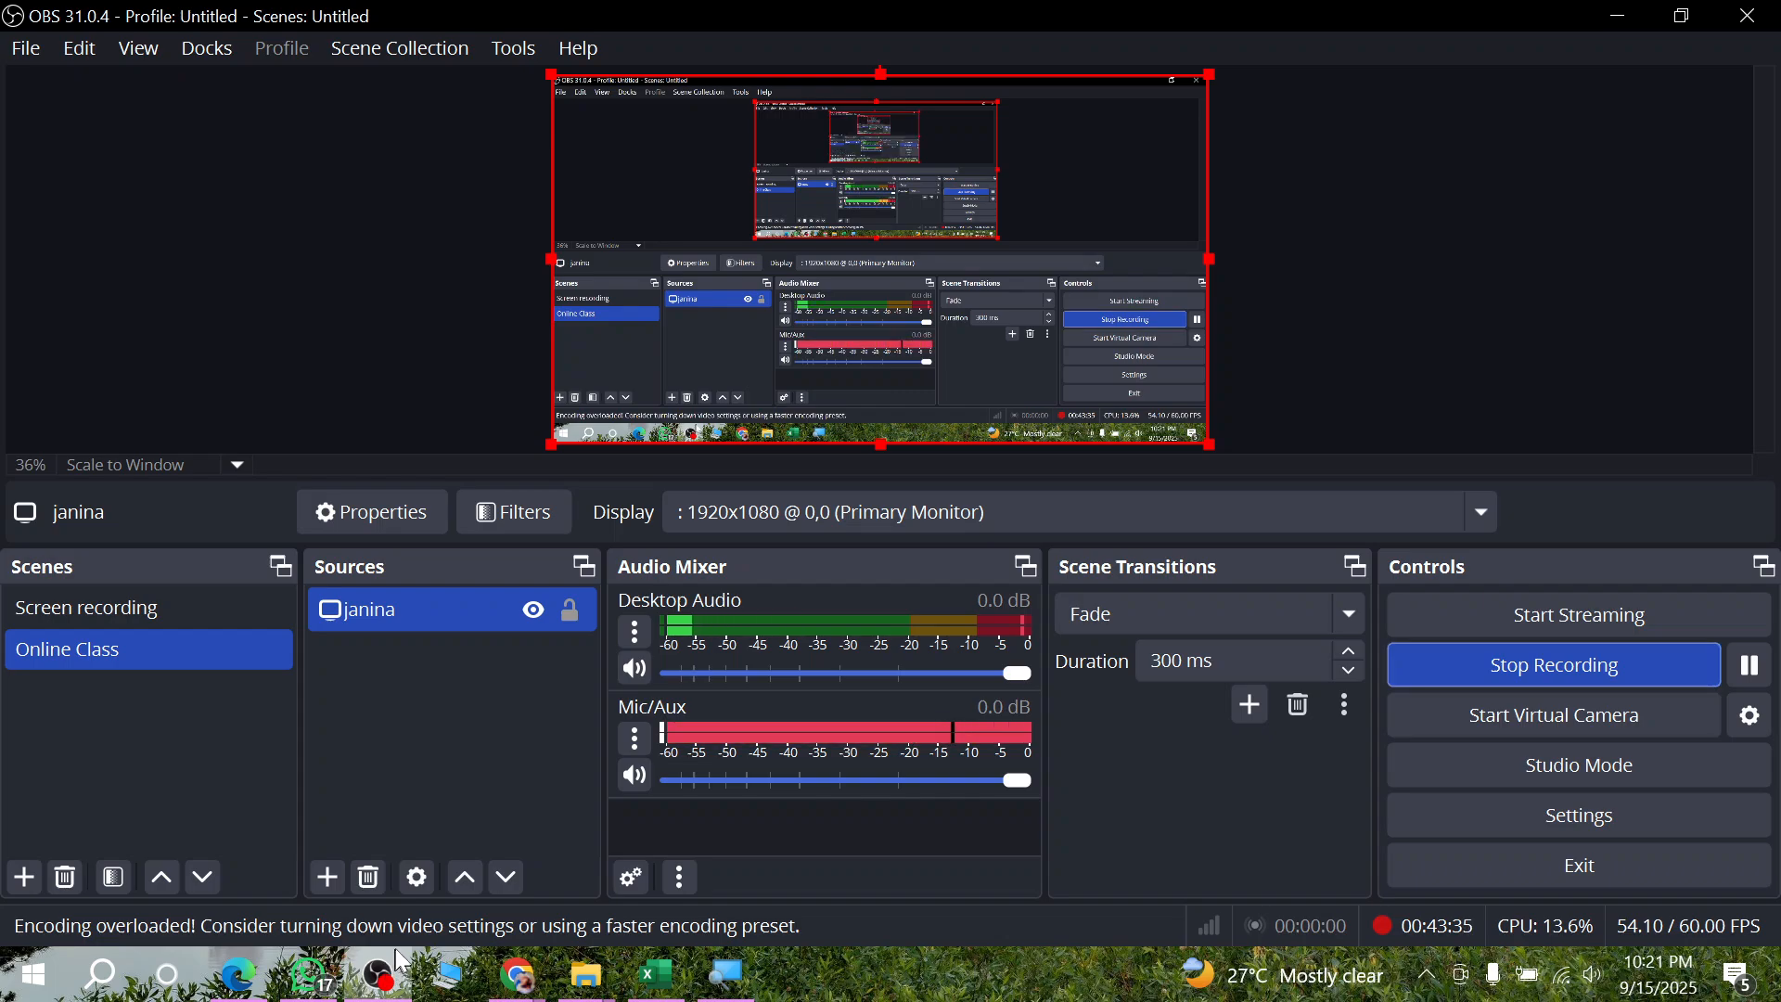